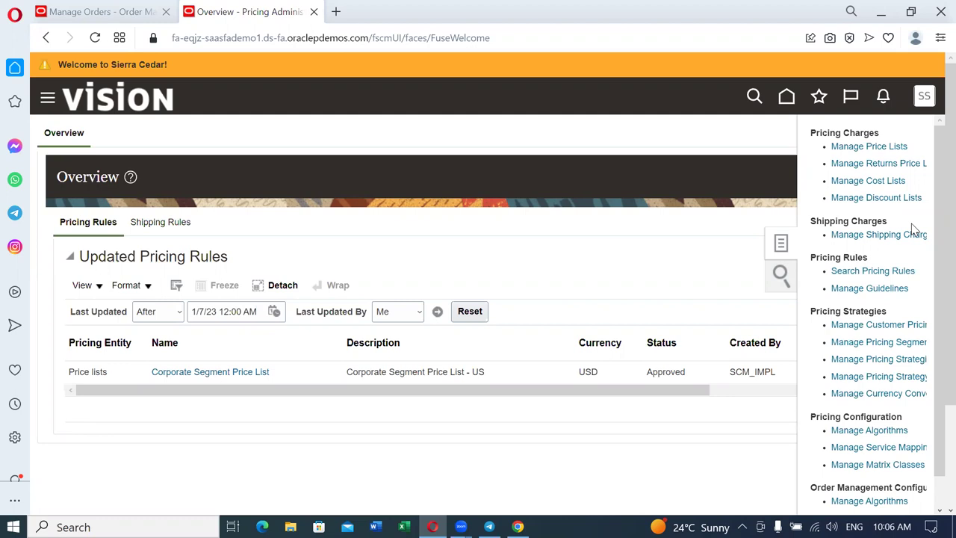
Open the Manage Shipping Charges task under Shipping Charges
click(884, 235)
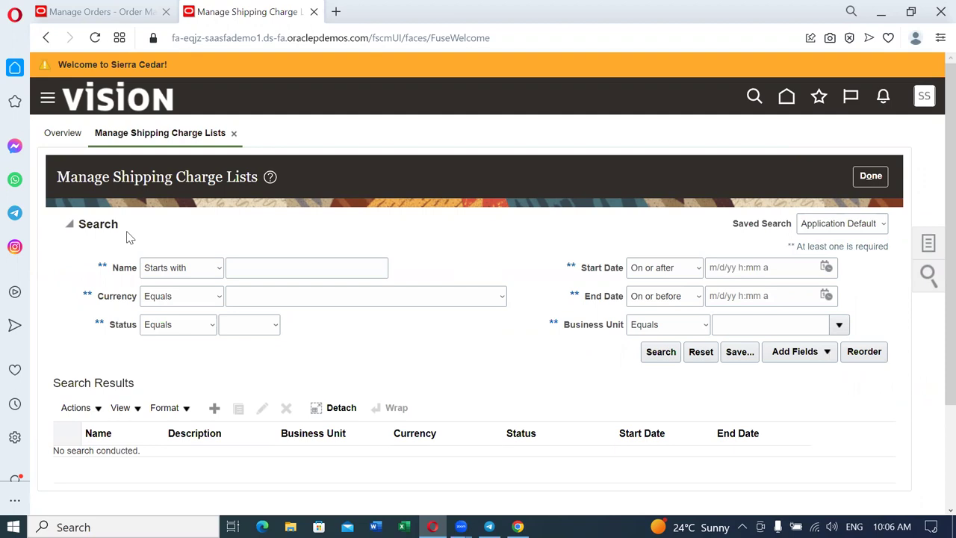
Create a new shipping charge list named t02_freight_charges, with the name copied into Description
click(215, 411)
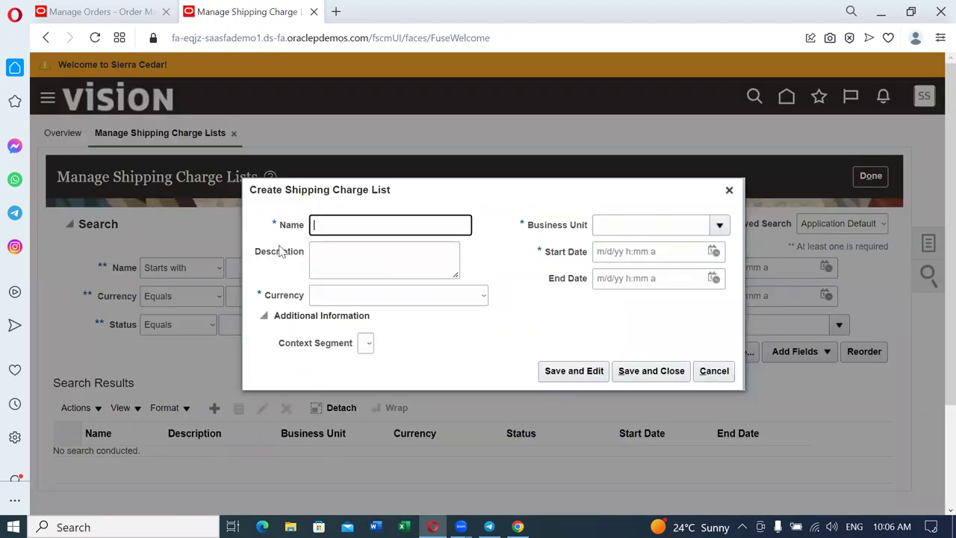
text(t02_freight_charges)
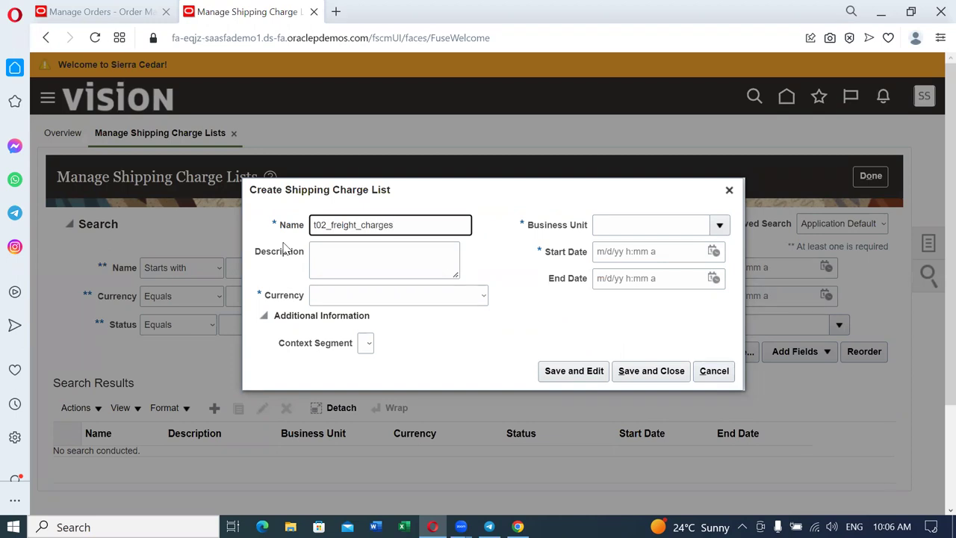
drag(418, 228, 266, 255)
key(ctrl+c)
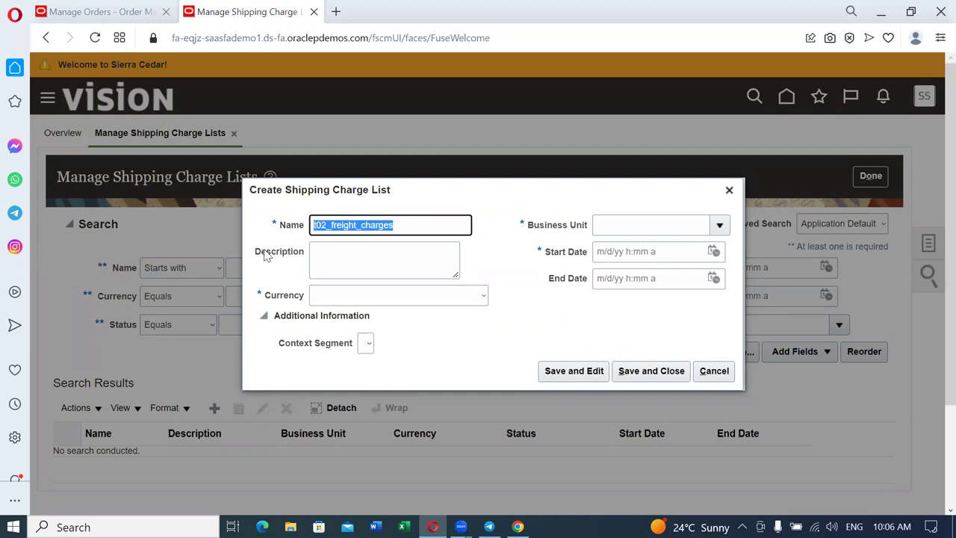
click(413, 263)
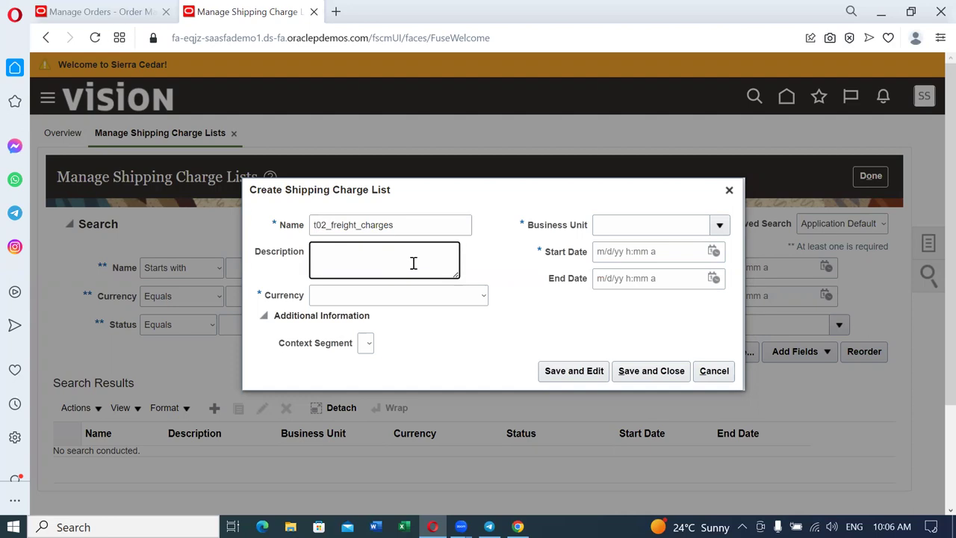
key(ctrl+v)
Set currency USD, Business Unit US1 and start date 1/17/23 4:36 AM, then save for editing
click(386, 297)
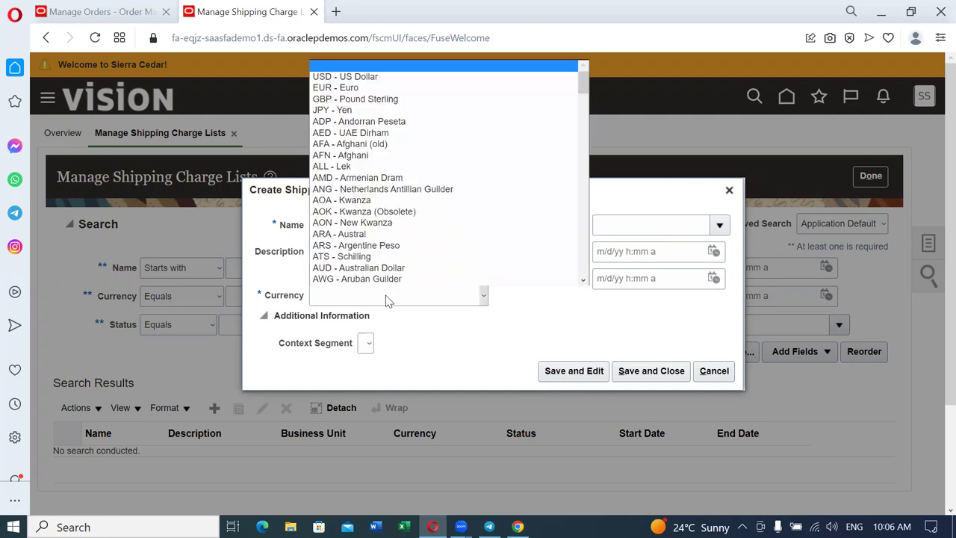
click(347, 76)
click(614, 224)
text(US1)
key(Tab)
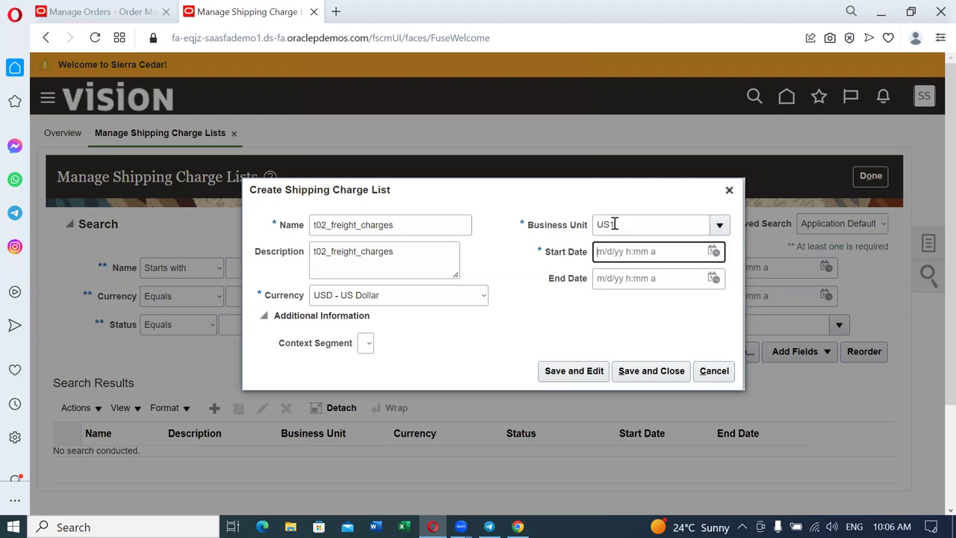
click(714, 251)
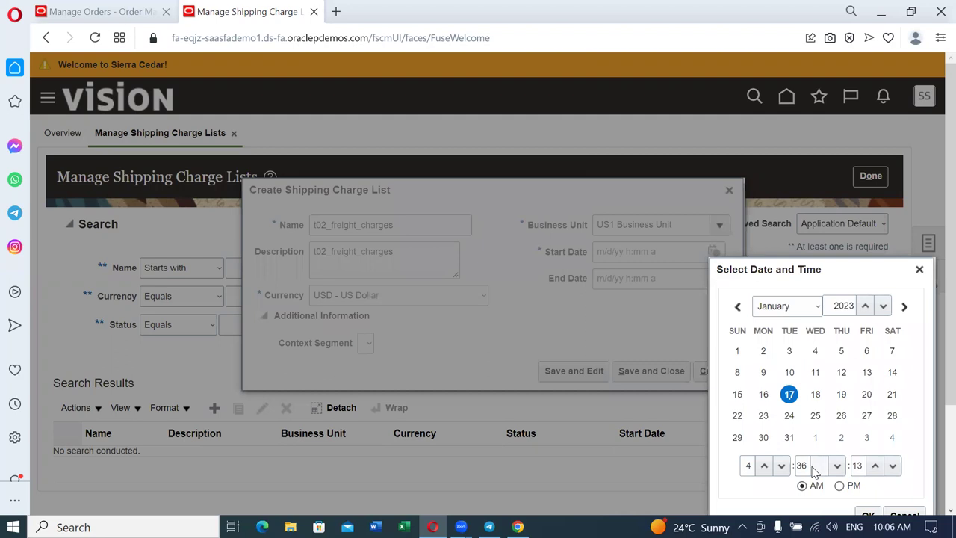
scroll(815, 471, up, 1)
scroll(864, 436, down, 2)
click(865, 385)
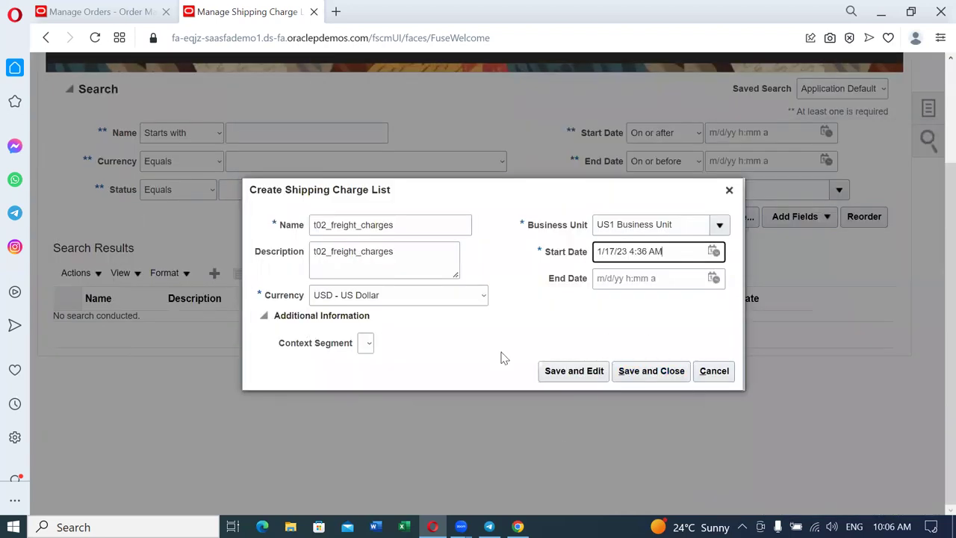
click(575, 374)
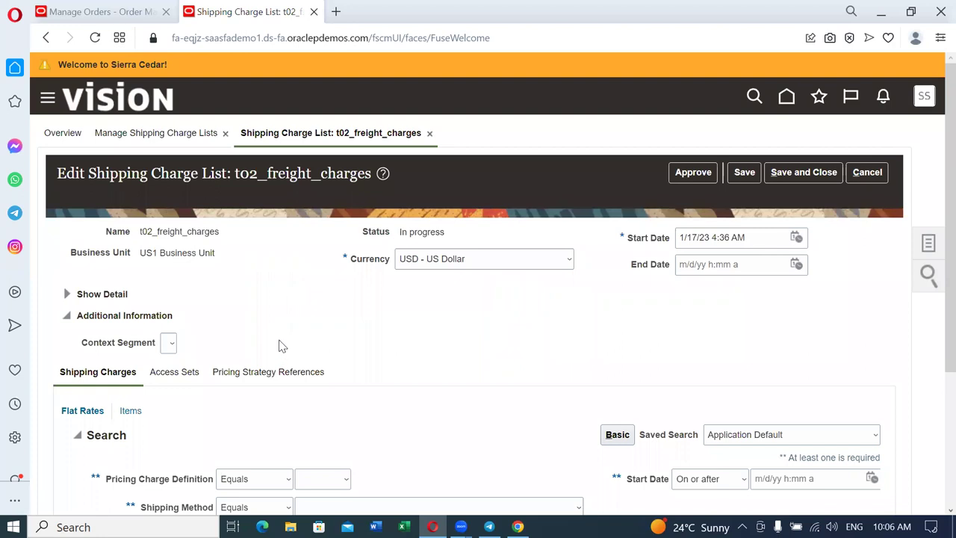
Add the COMMON access set to t02_freight_charges and save the list
click(186, 372)
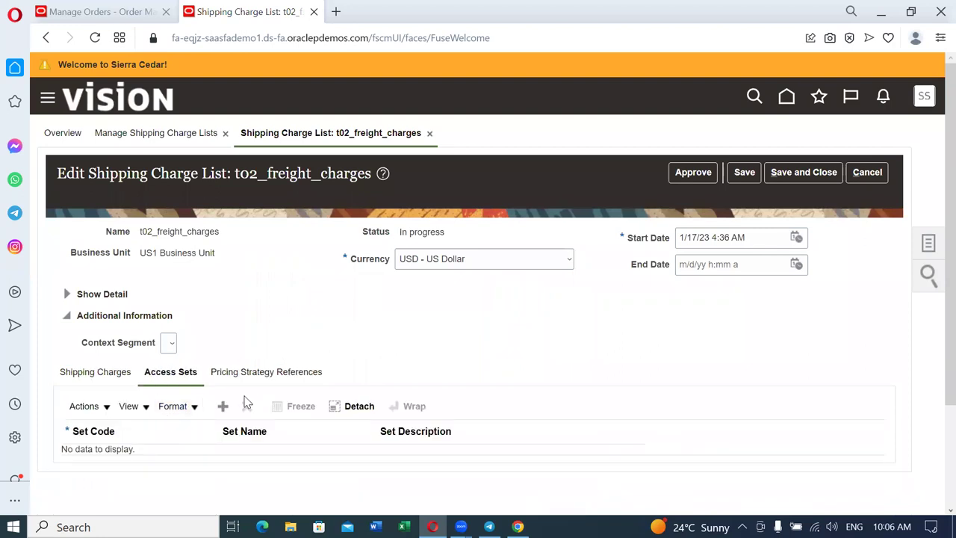
click(223, 407)
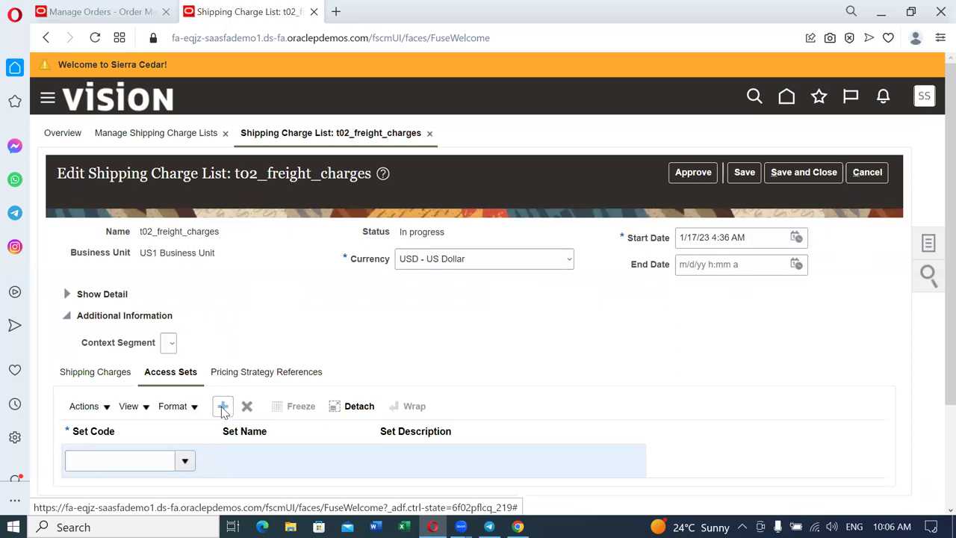
scroll(136, 395, down, 1)
click(133, 386)
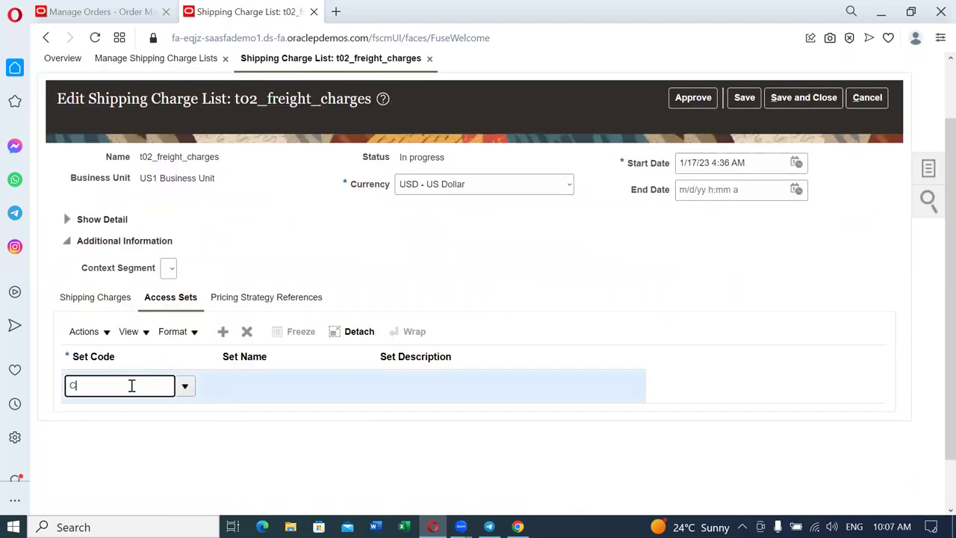
text(Common)
key(Tab)
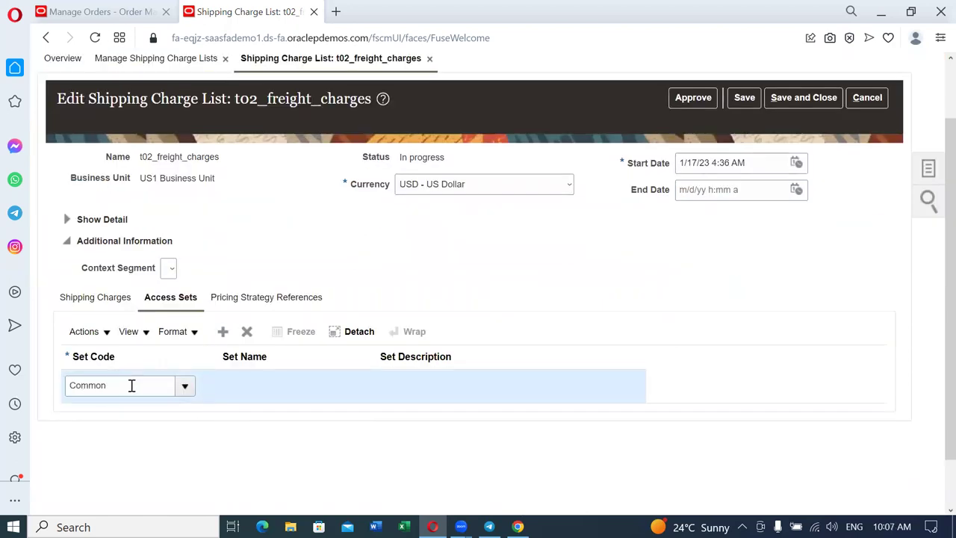
click(463, 271)
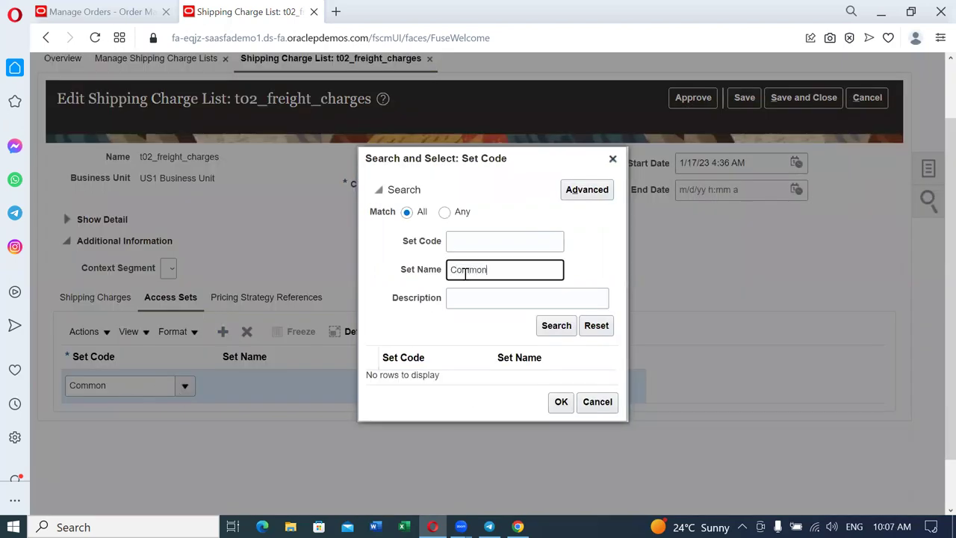
click(554, 327)
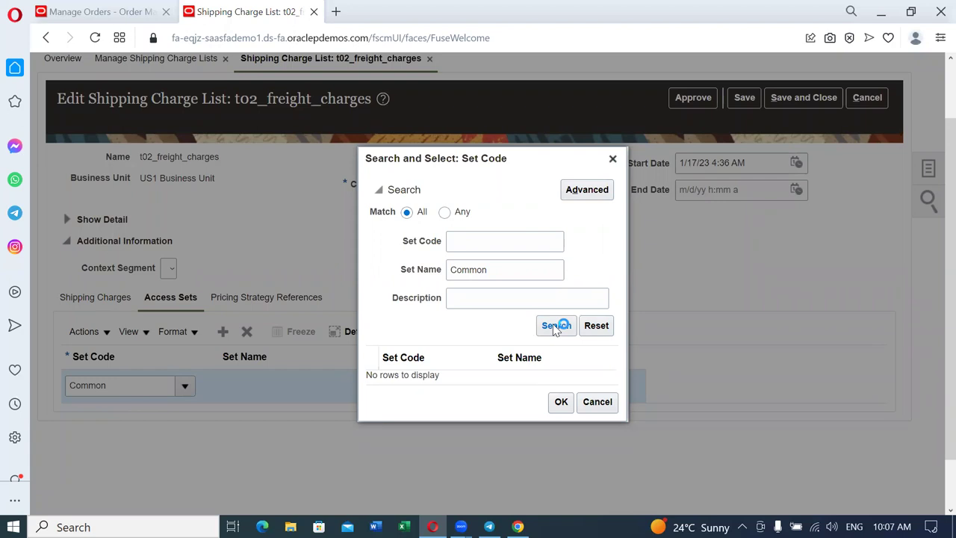
click(545, 381)
click(561, 407)
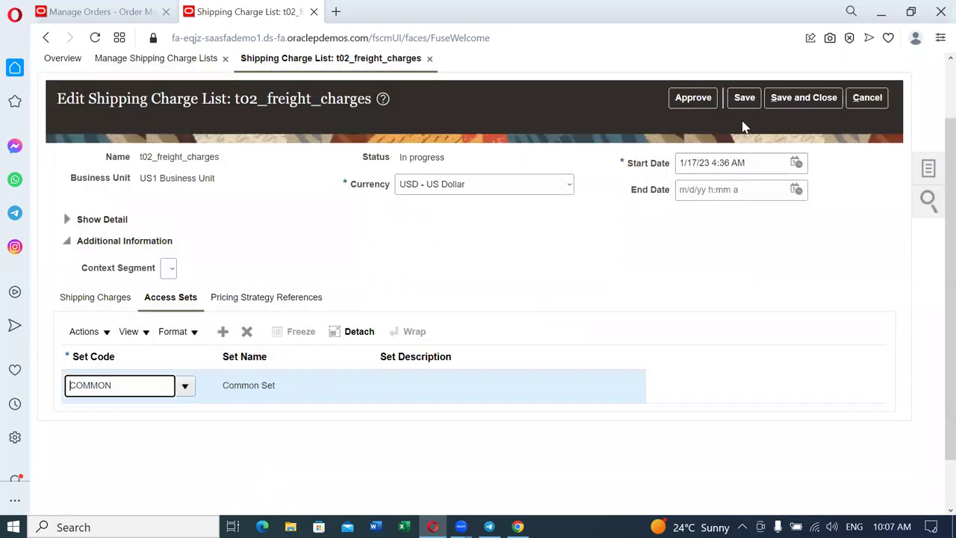
click(745, 97)
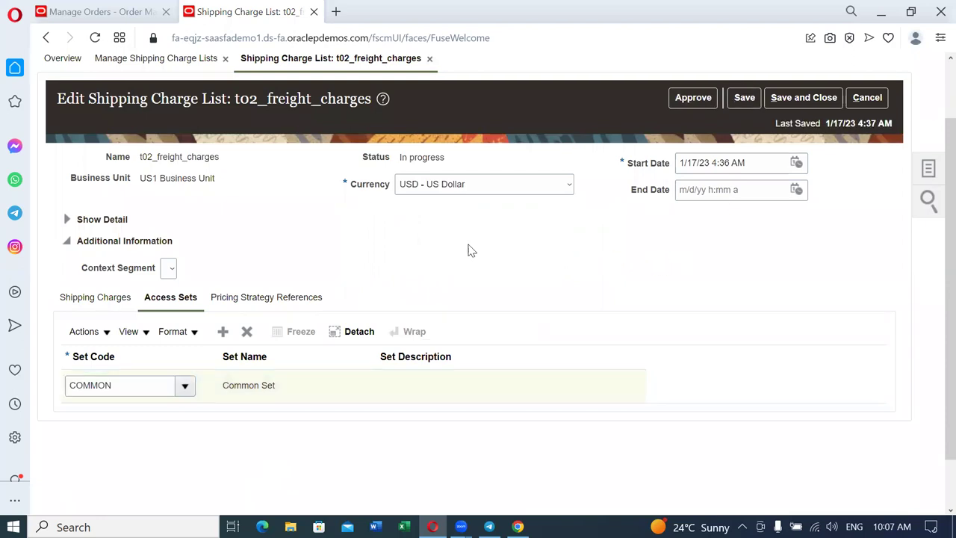
Approve the shipping charge list, acknowledging the approval warning
click(688, 98)
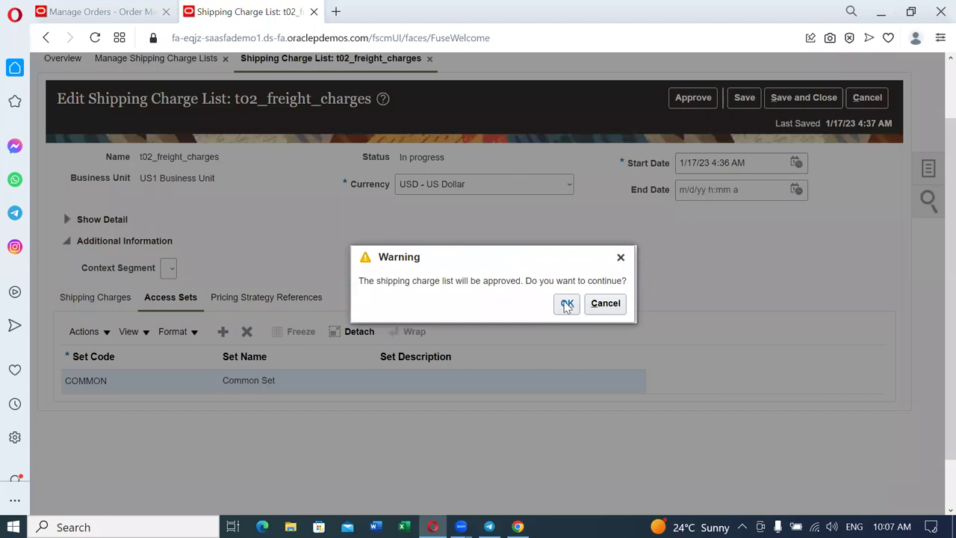
click(567, 303)
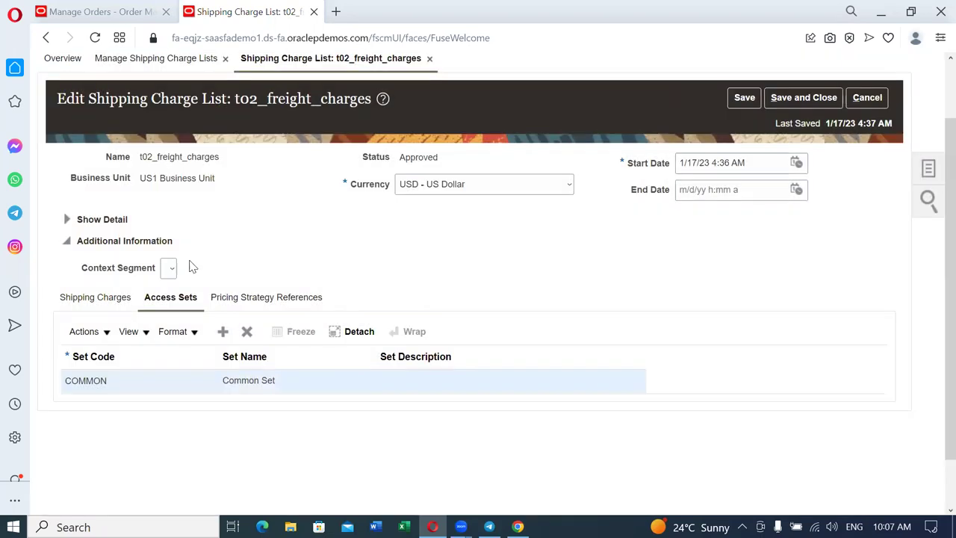
scroll(299, 325, up, 1)
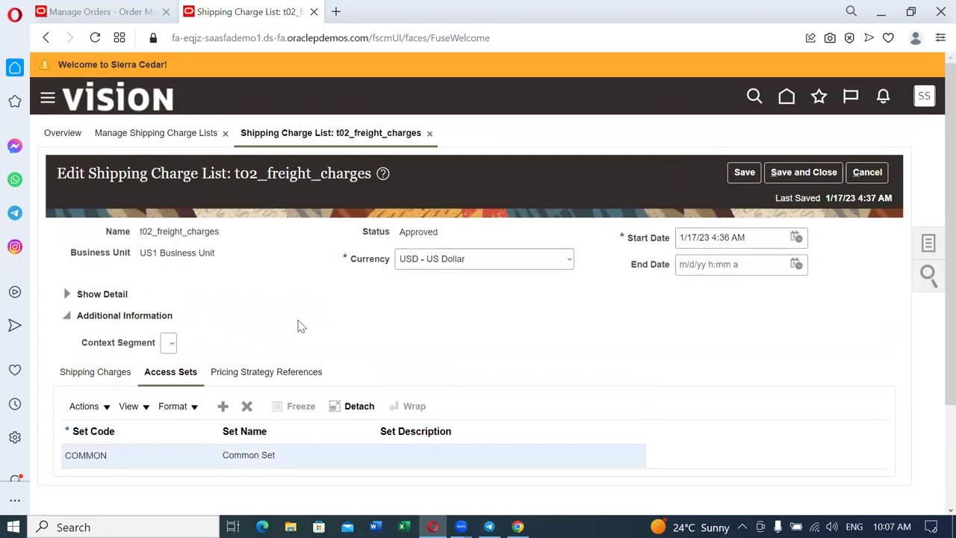
click(89, 376)
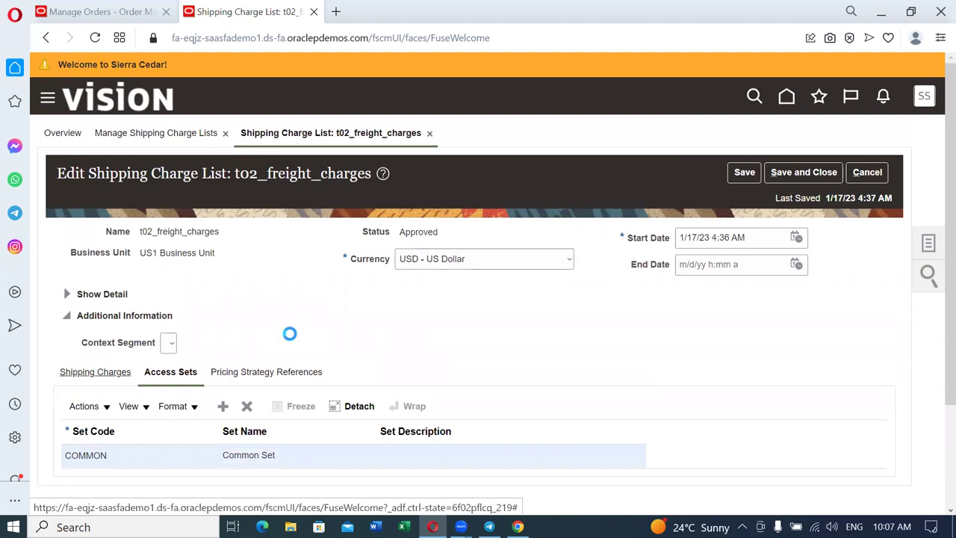
On the Items sub-tab of Shipping Charges, choose Actions > Create for a new item charge
scroll(307, 332, down, 3)
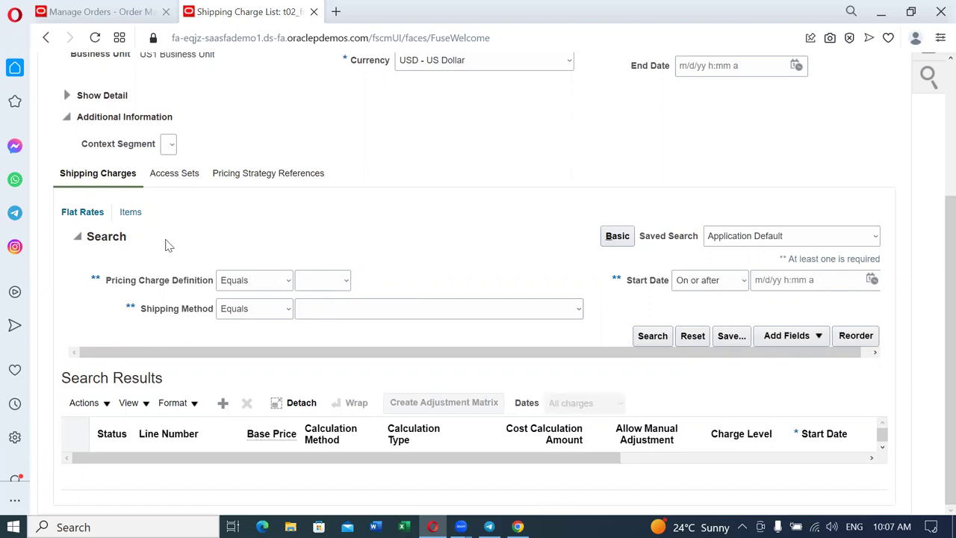
click(130, 212)
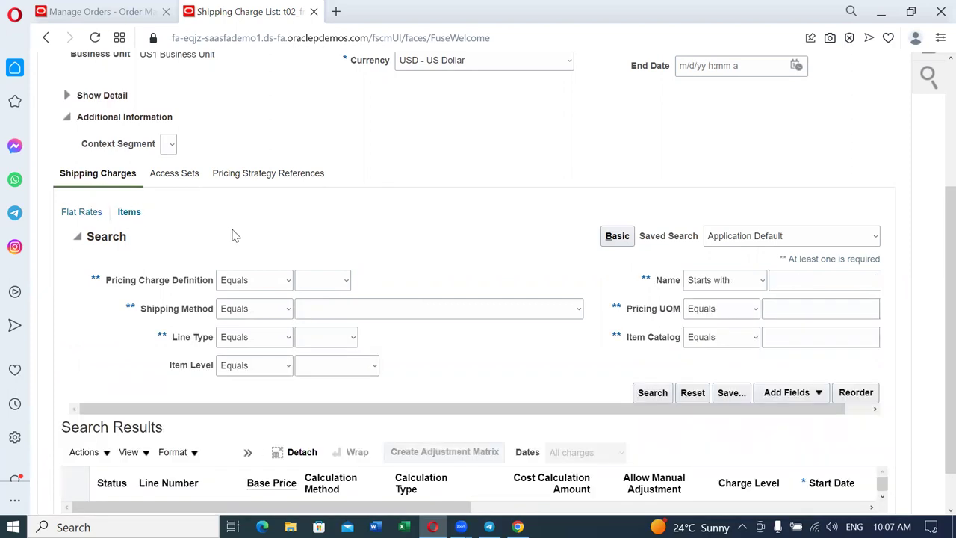
scroll(233, 236, down, 1)
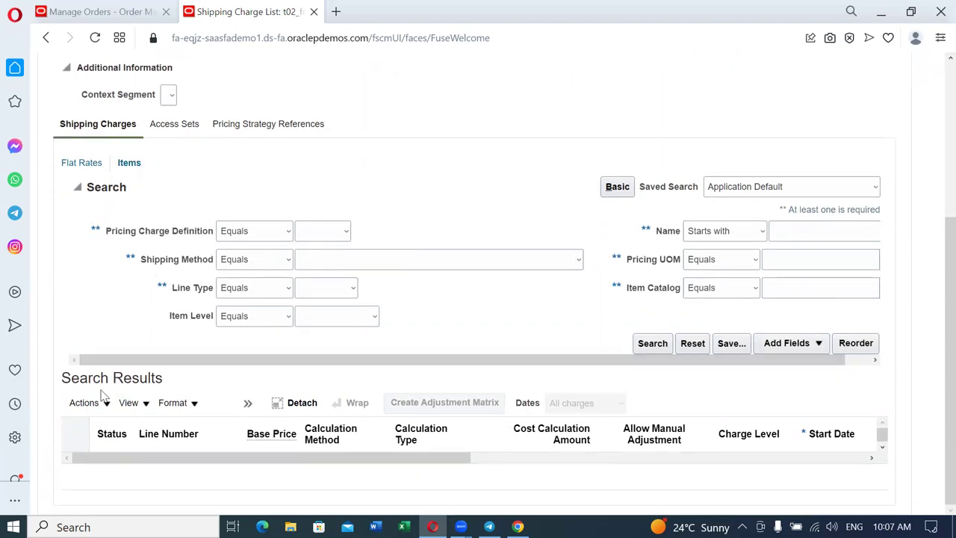
click(85, 405)
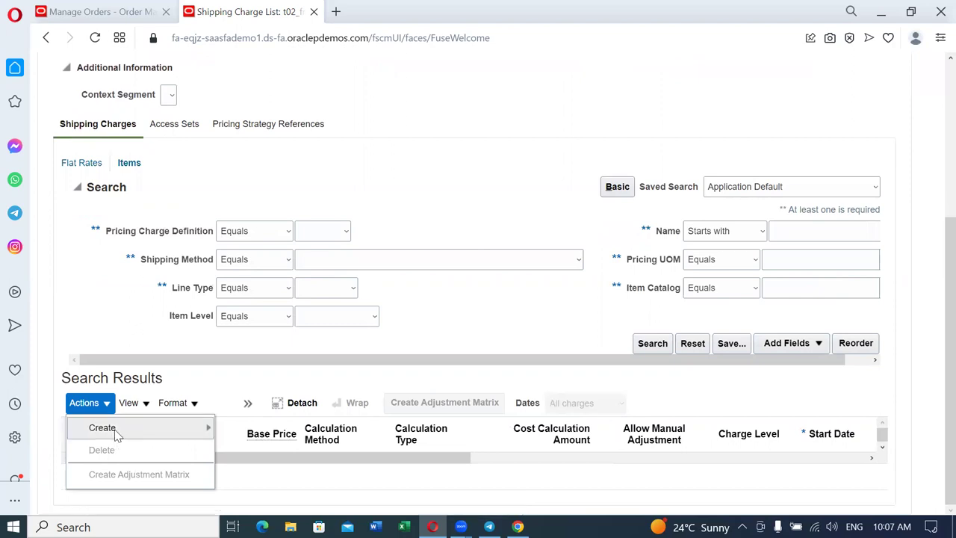
mouse_move(116, 435)
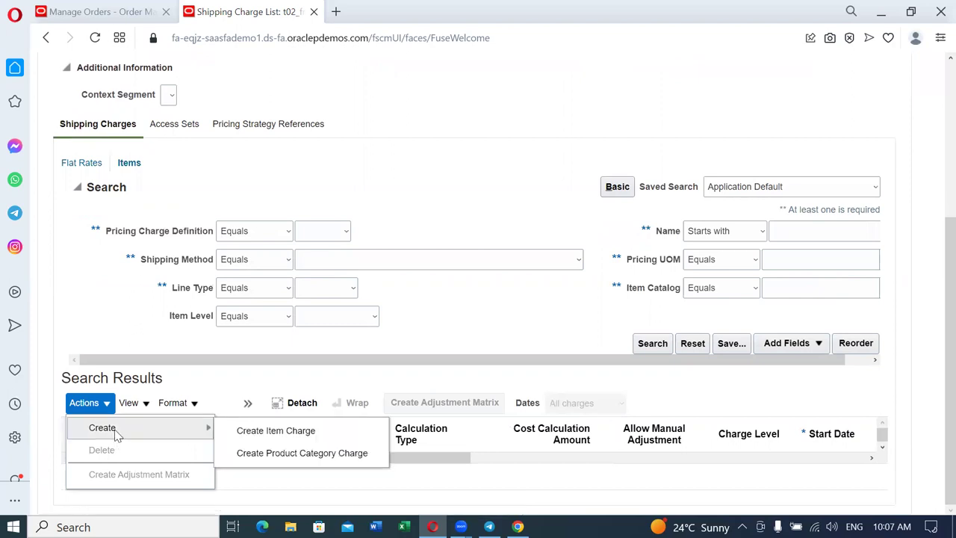
click(296, 441)
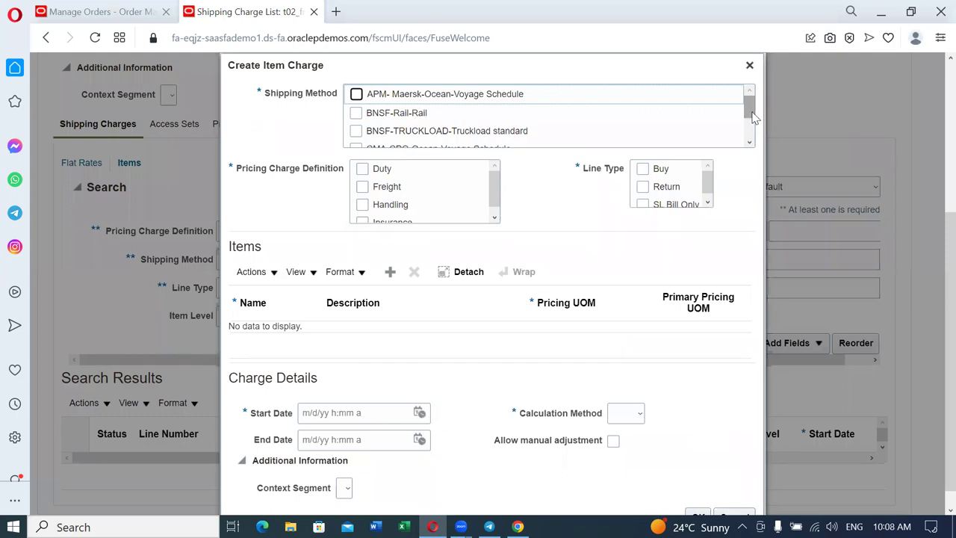
Set the item charge to DHL-Air-Next day air, Freight charge definition, and Buy lines
mouse_move(751, 106)
mouse_down()
mouse_move(753, 121)
mouse_move(753, 109)
mouse_up()
click(749, 143)
click(750, 143)
click(750, 143)
click(749, 143)
click(749, 142)
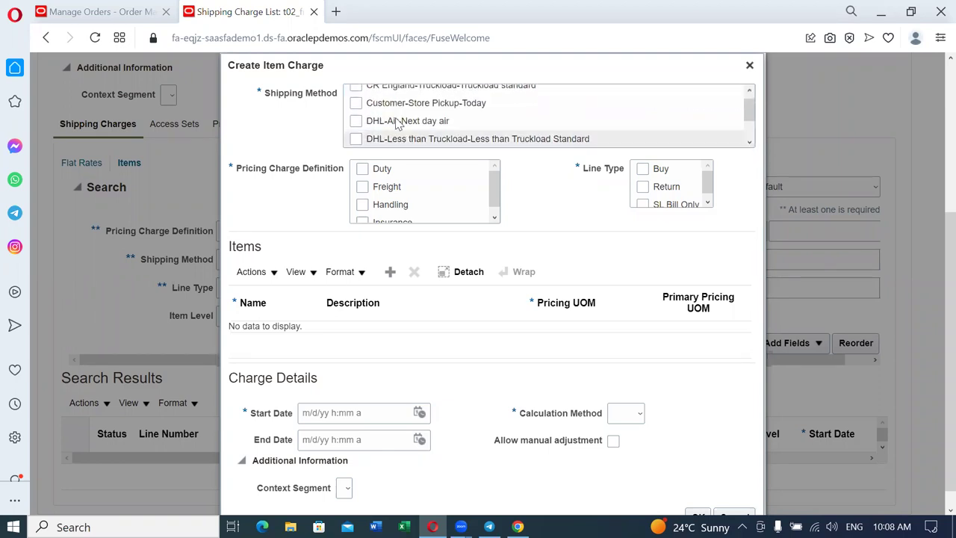
click(356, 121)
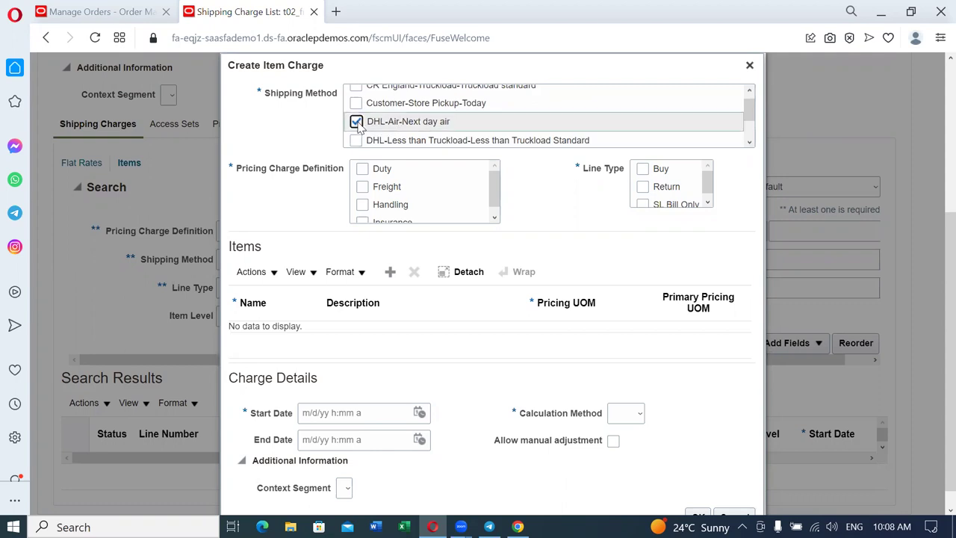
click(363, 187)
click(643, 170)
Add item 1t101_std_order with Ea as its primary pricing UOM
click(390, 272)
click(292, 341)
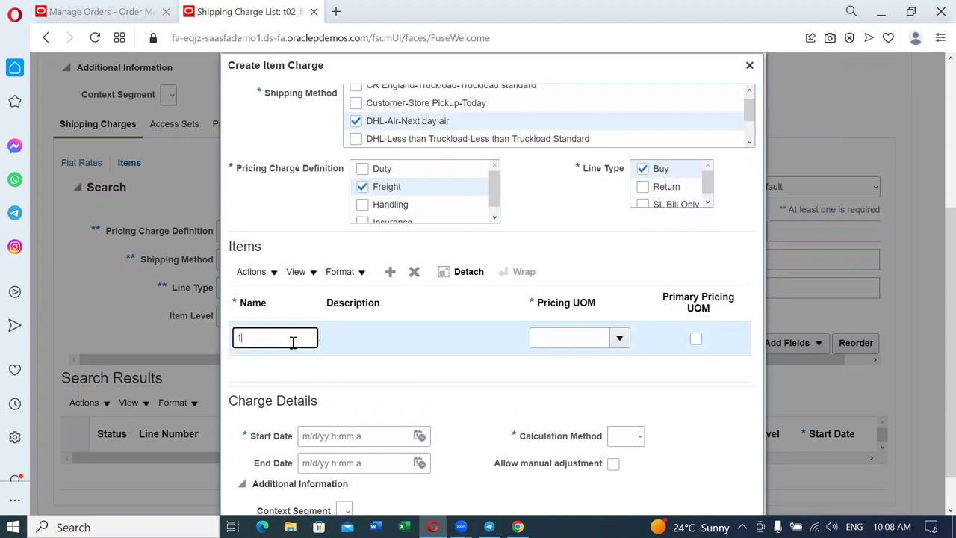
text(1t101)
key(Tab)
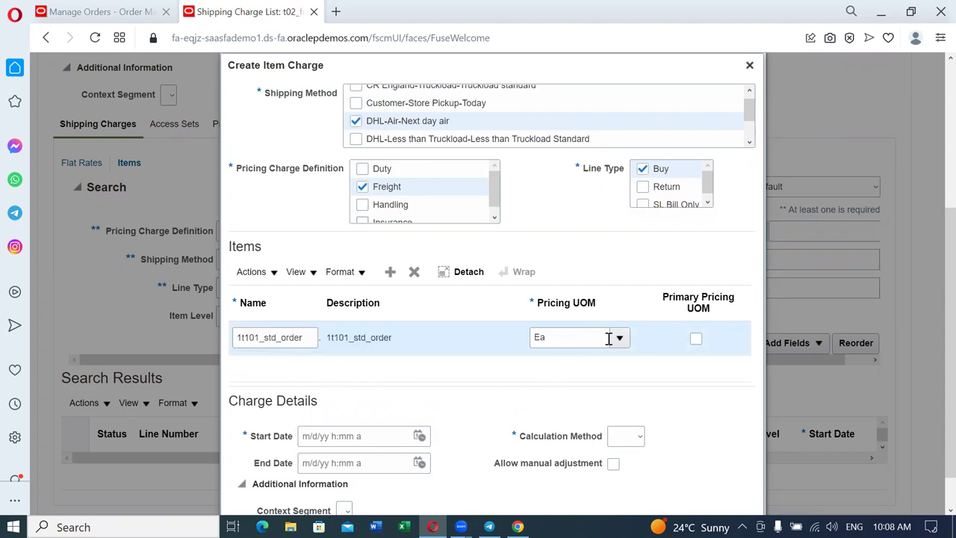
click(696, 339)
Give the charge today's start date, Price calculation, base price 2.35, and allow manual adjustment
scroll(680, 351, down, 1)
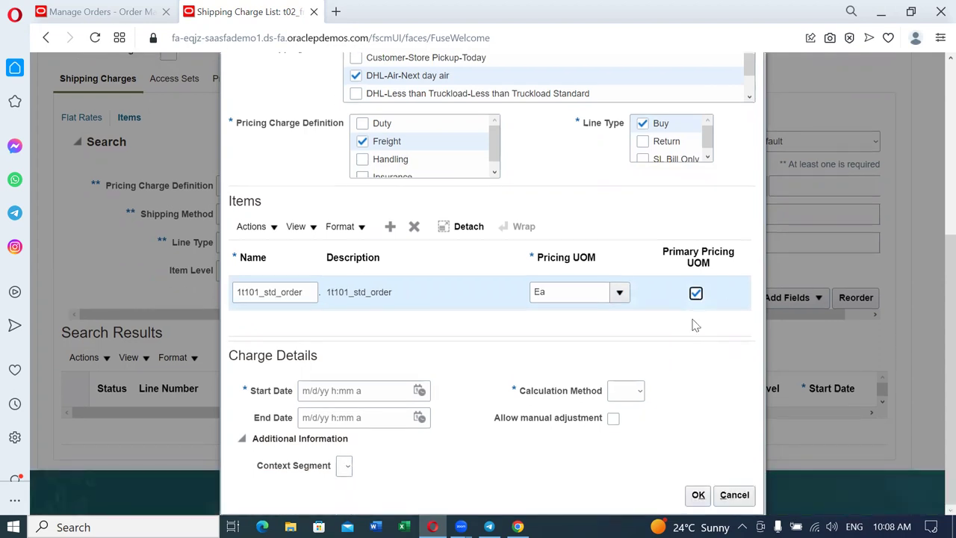
click(420, 392)
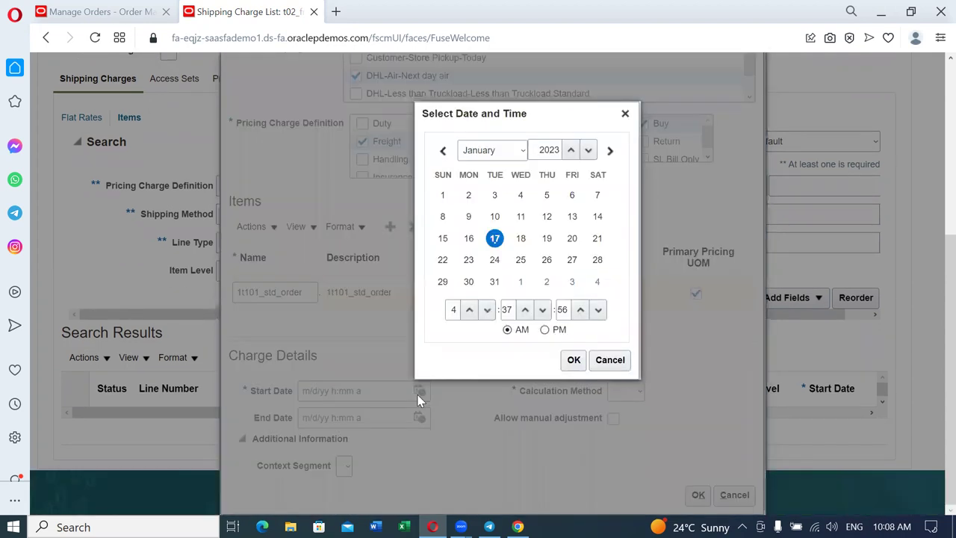
click(574, 361)
click(628, 394)
click(633, 421)
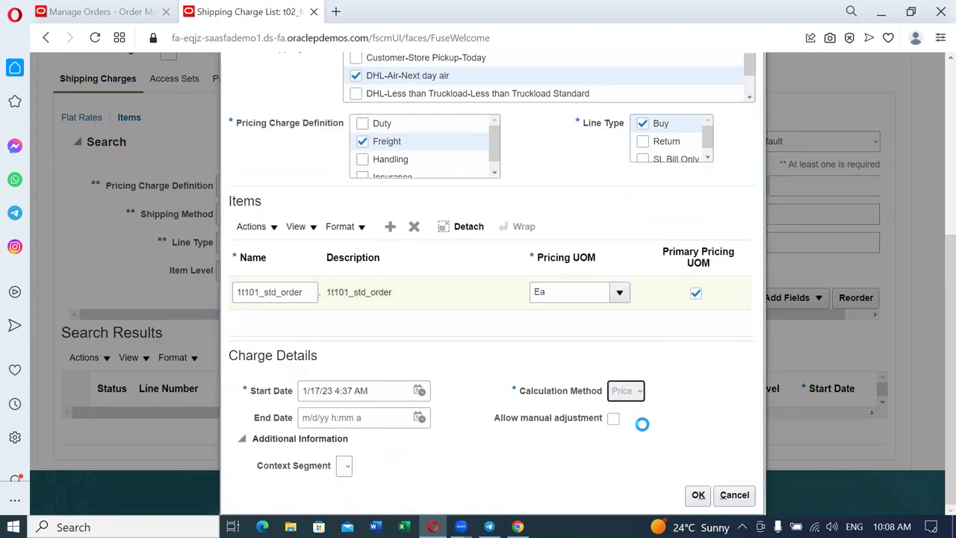
click(630, 423)
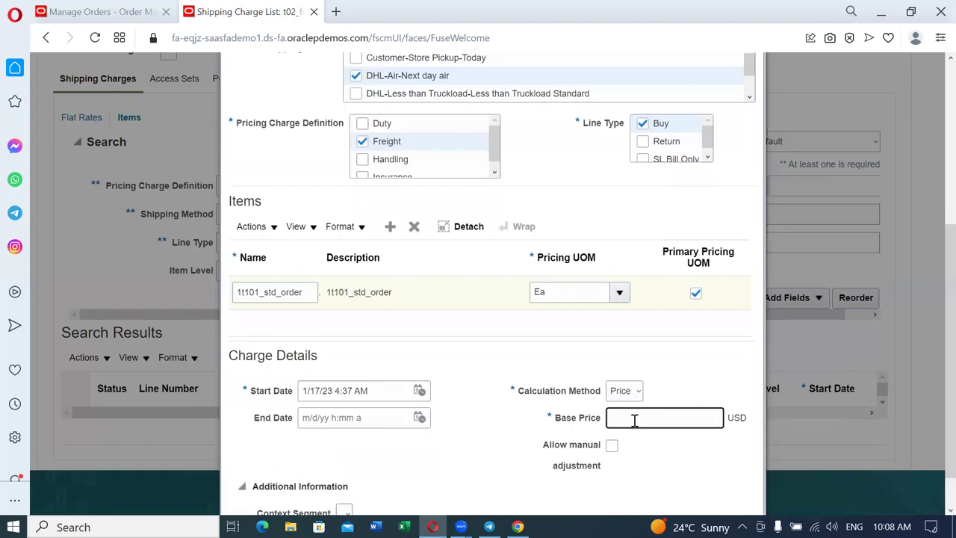
text(2.35)
key(Tab)
click(612, 446)
Save the item charge, then save and close the t02_freight_charges list
scroll(647, 374, down, 2)
scroll(649, 373, down, 1)
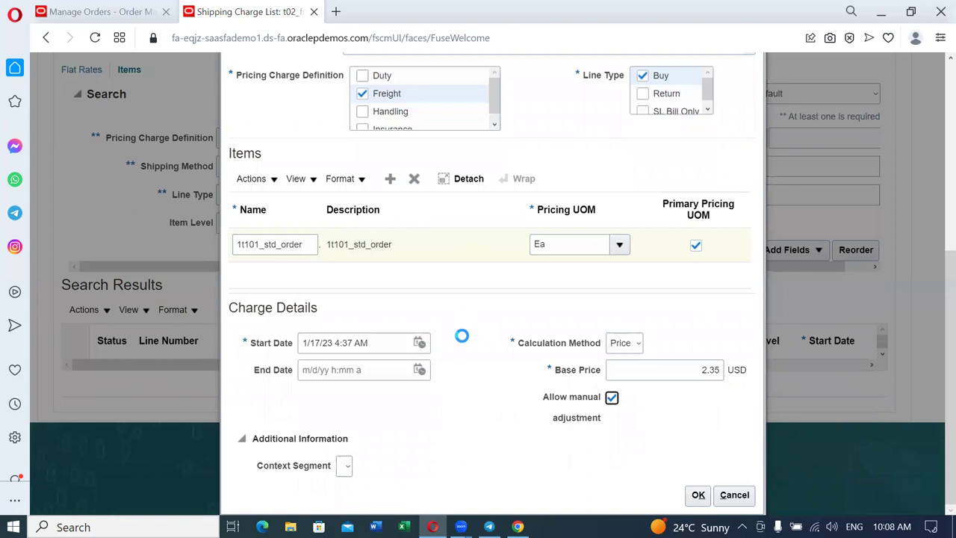
scroll(442, 192, up, 3)
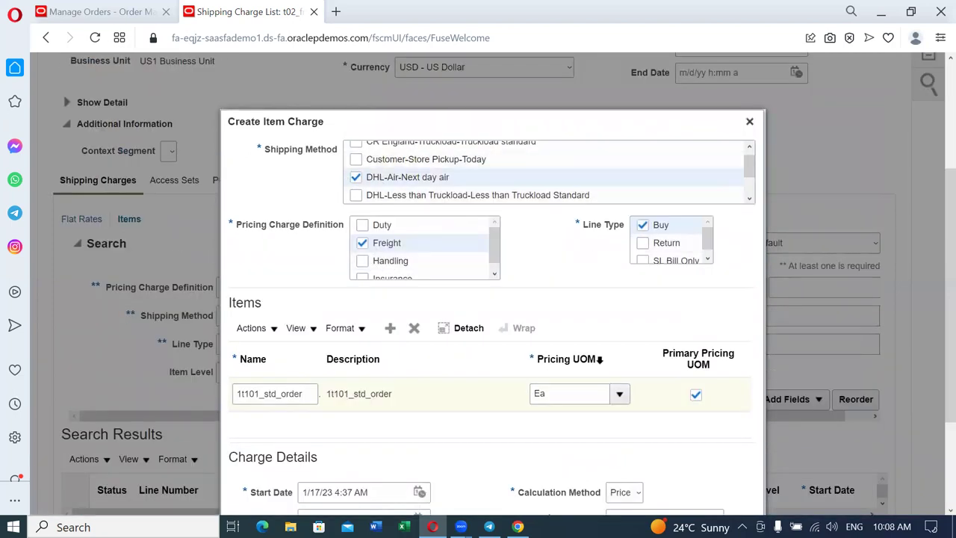
scroll(602, 362, down, 3)
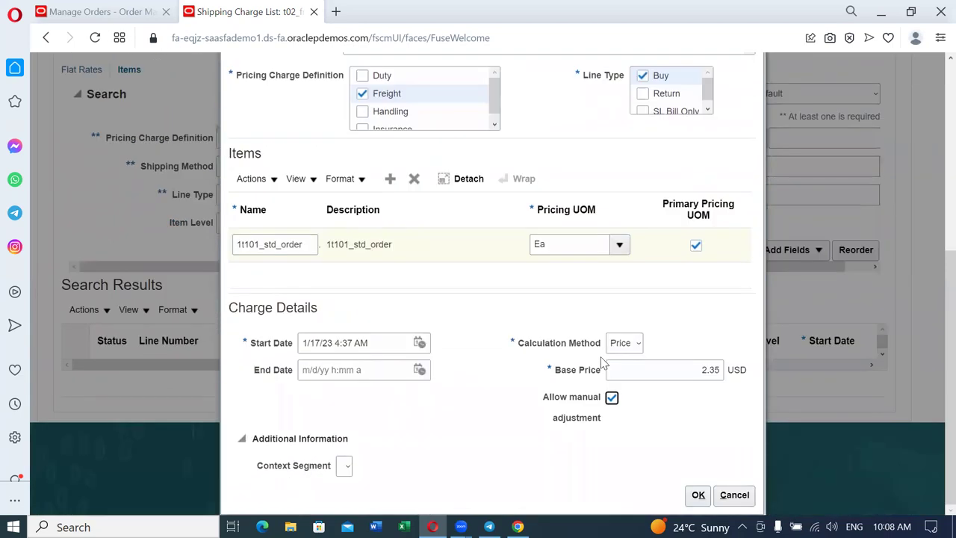
click(696, 494)
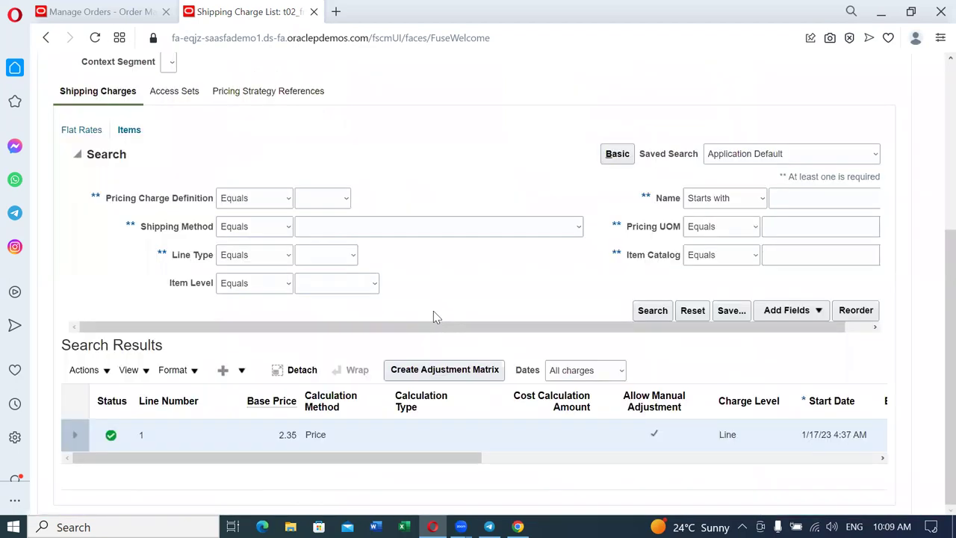
scroll(433, 311, up, 5)
click(806, 178)
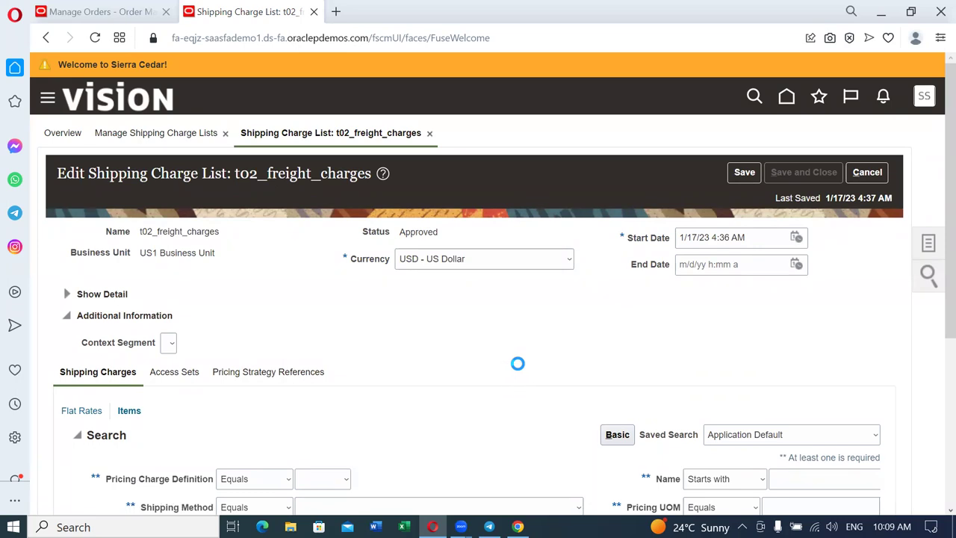
Search pricing strategies named Corpo and open Corporate Pricing Strategy Group 1
click(930, 246)
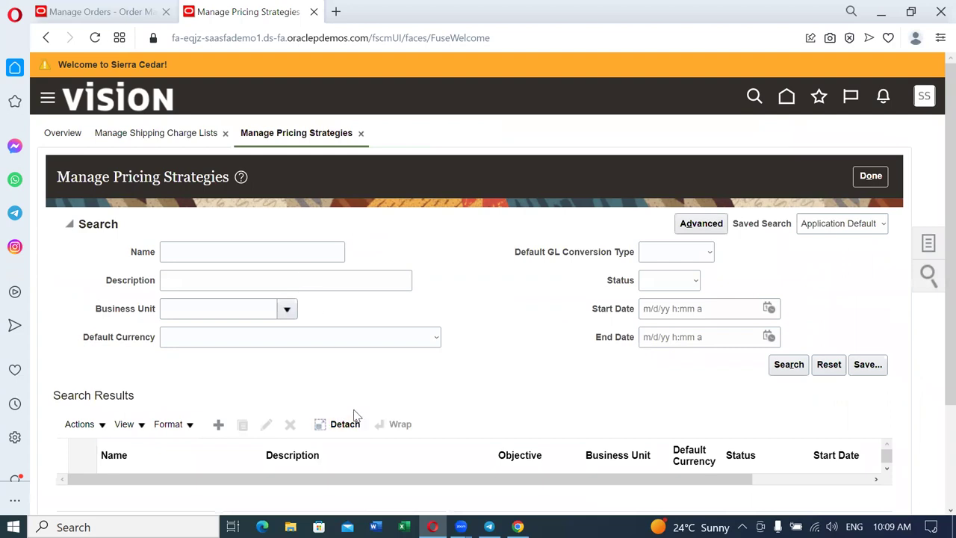
click(181, 250)
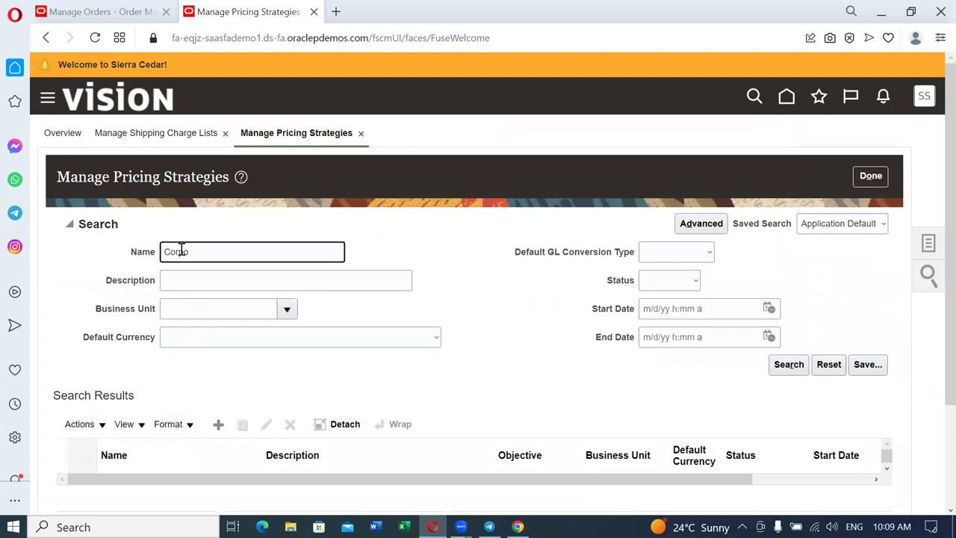
key(Return)
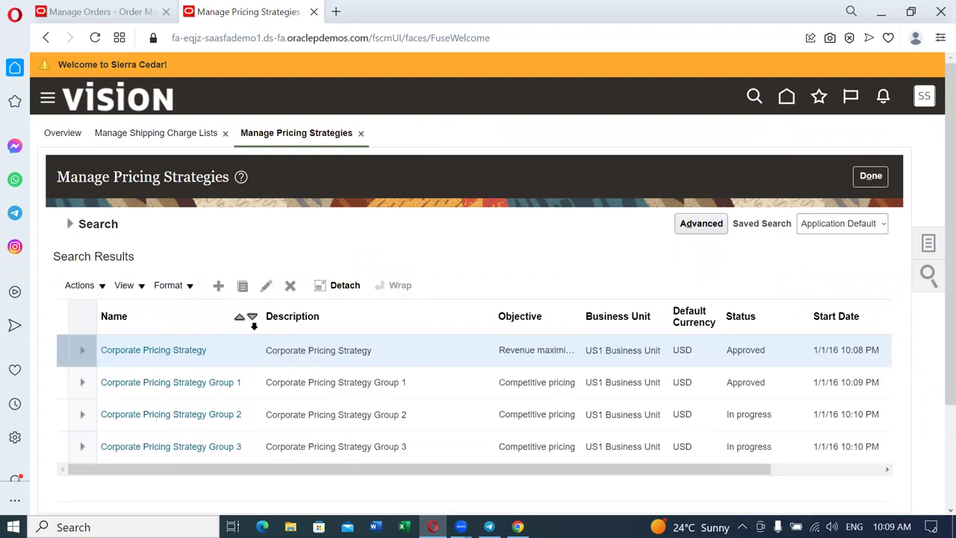
click(179, 385)
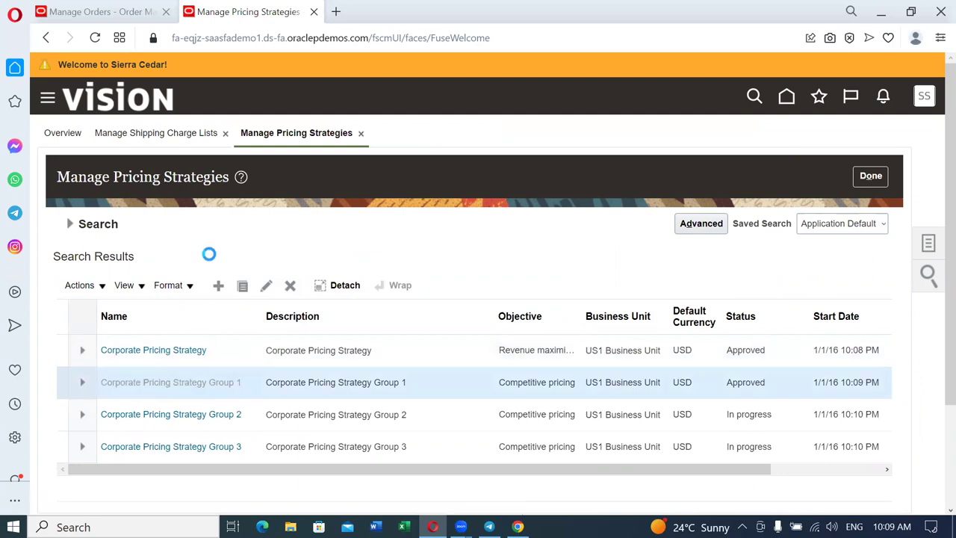
Delete the strategy's existing shipping charge list under Shipping Rules, then choose Select and Add
scroll(206, 300, down, 2)
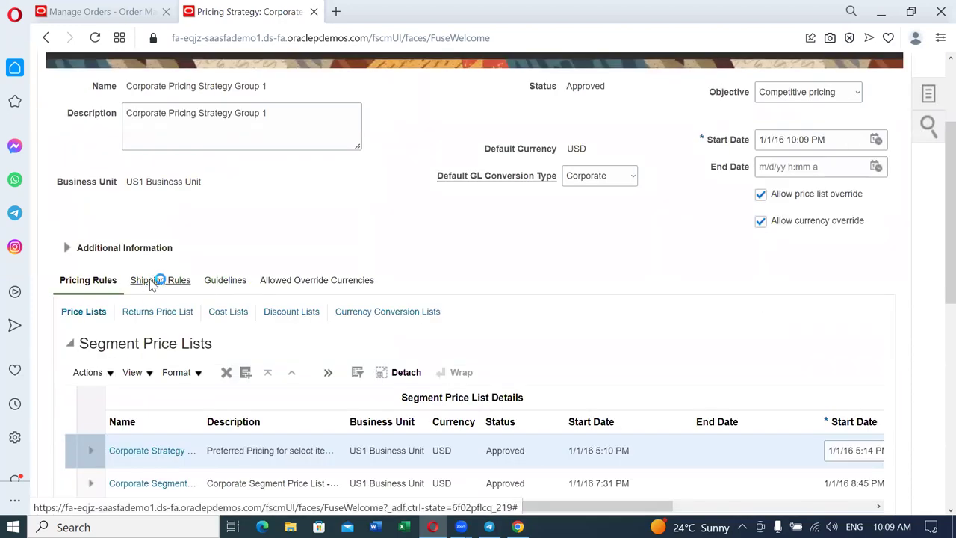
click(151, 284)
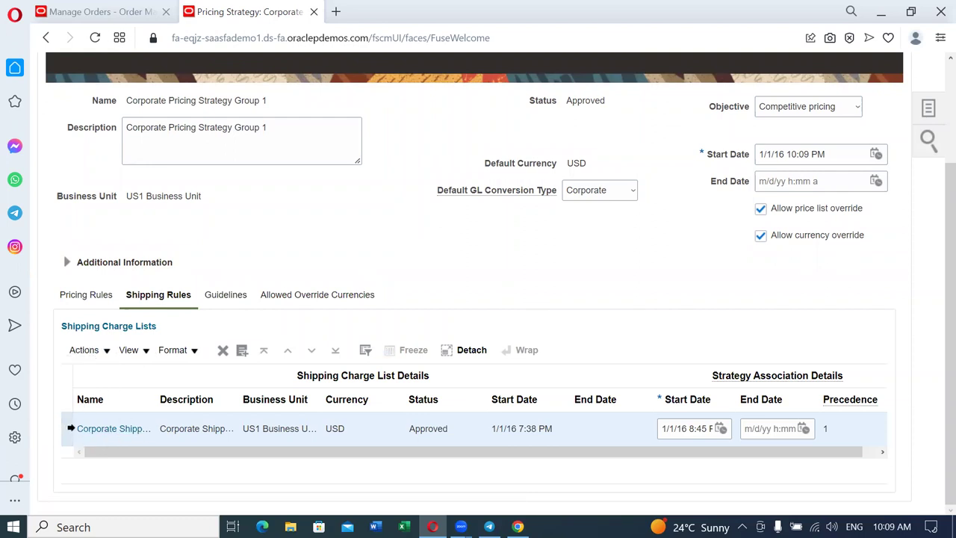
click(223, 349)
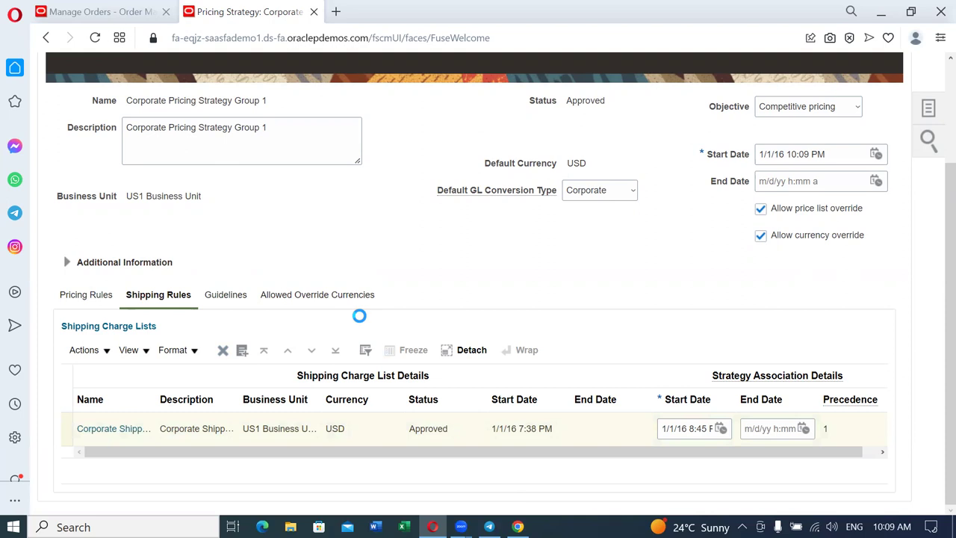
click(577, 312)
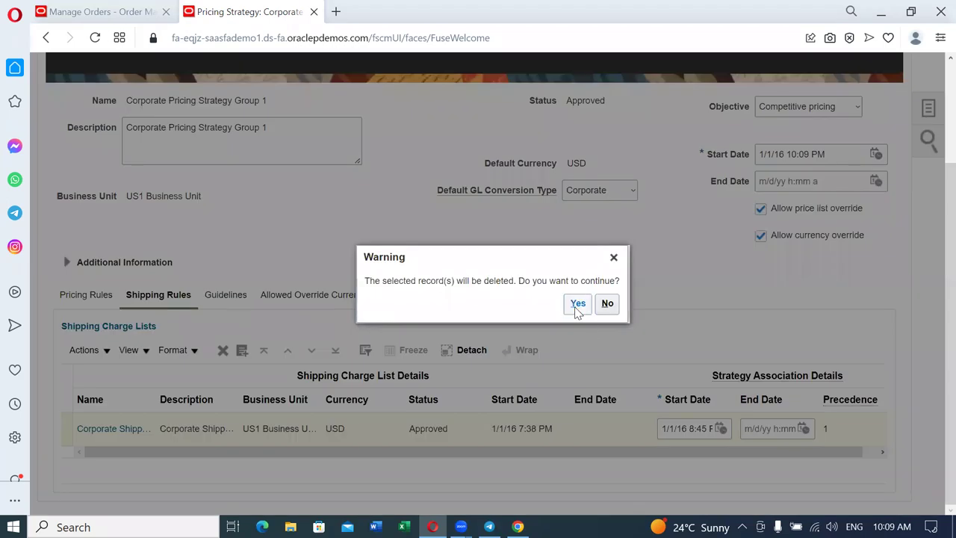
click(87, 351)
click(109, 399)
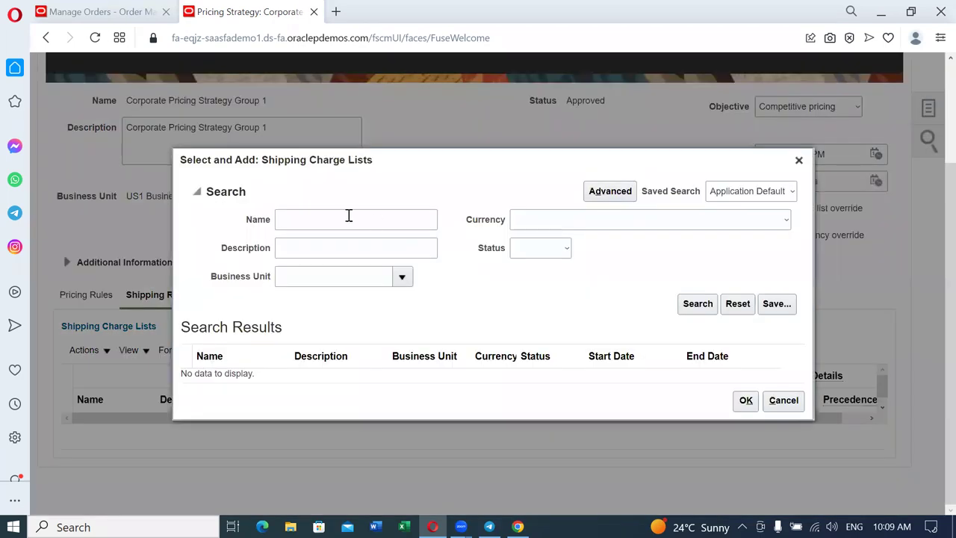
Add t02_freight_charges to the strategy starting today, then save and close the strategy
click(347, 216)
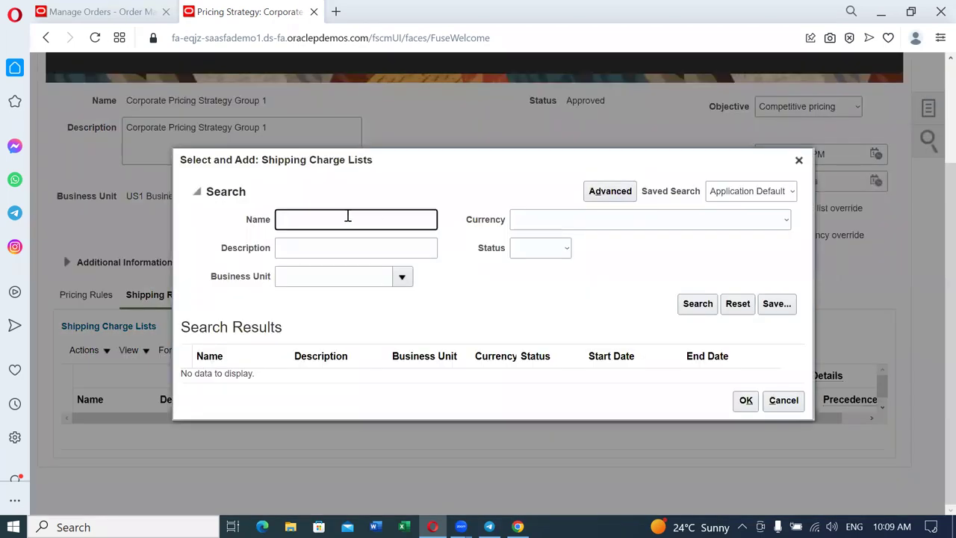
click(690, 304)
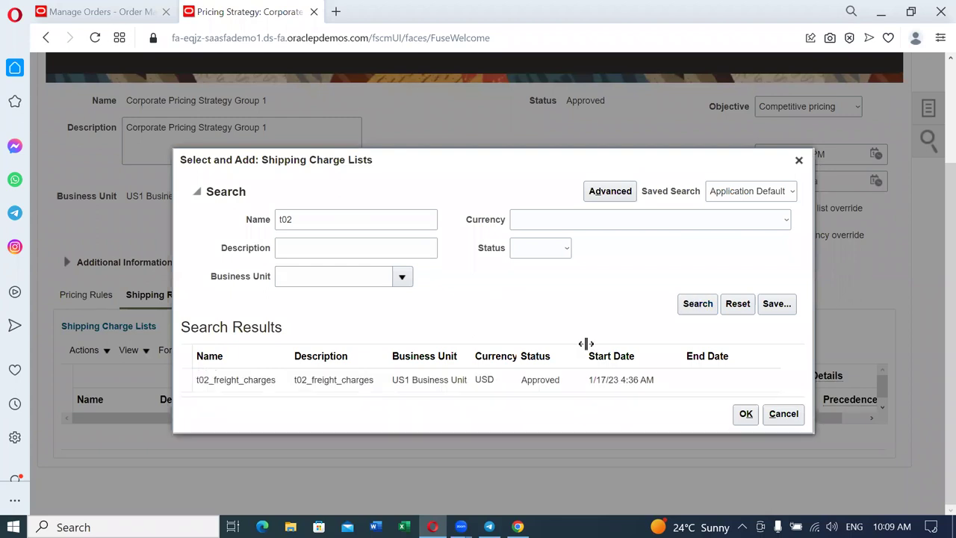
click(528, 373)
click(751, 412)
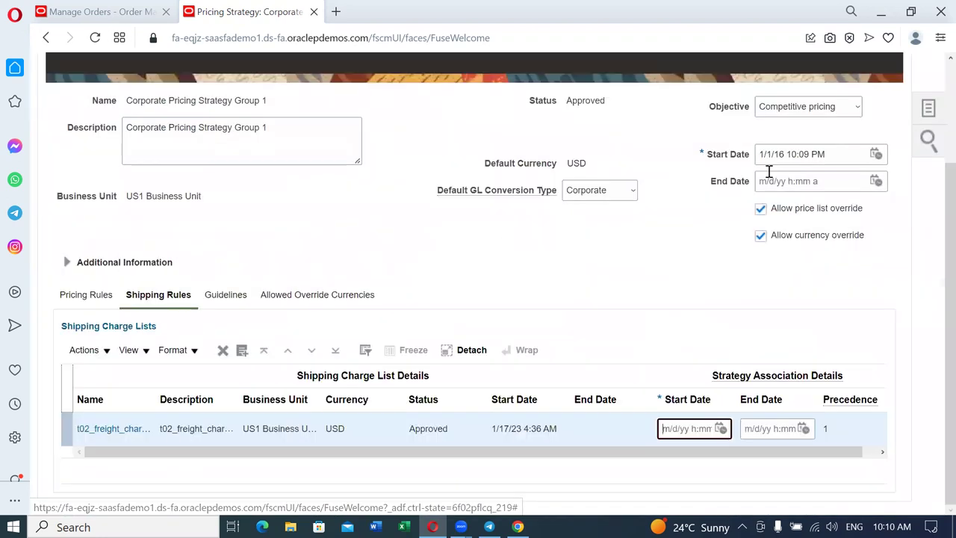
click(721, 429)
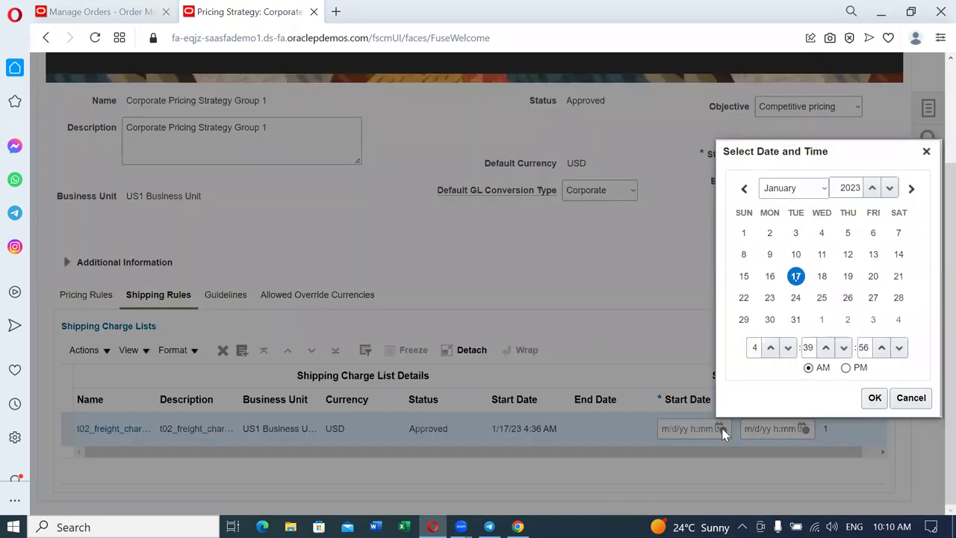
click(872, 397)
scroll(732, 239, up, 2)
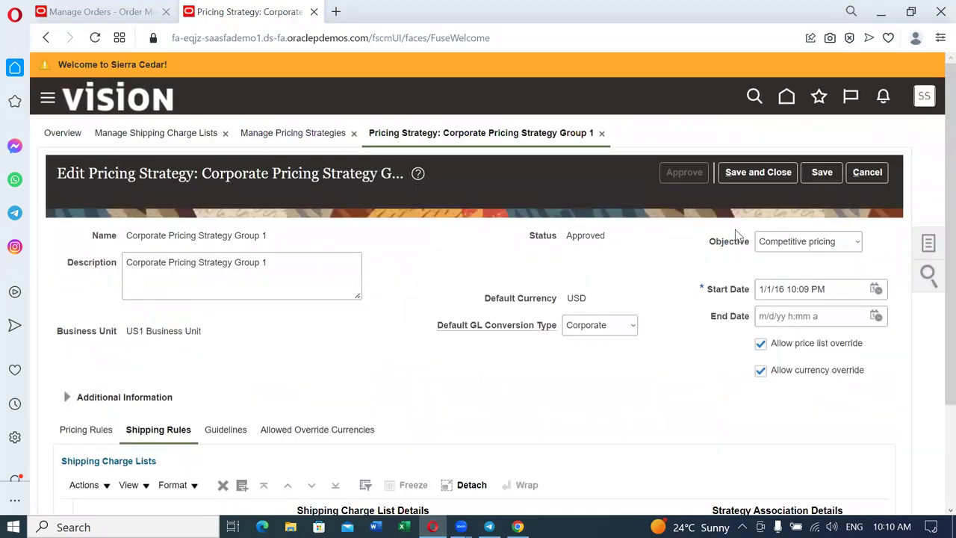
click(757, 177)
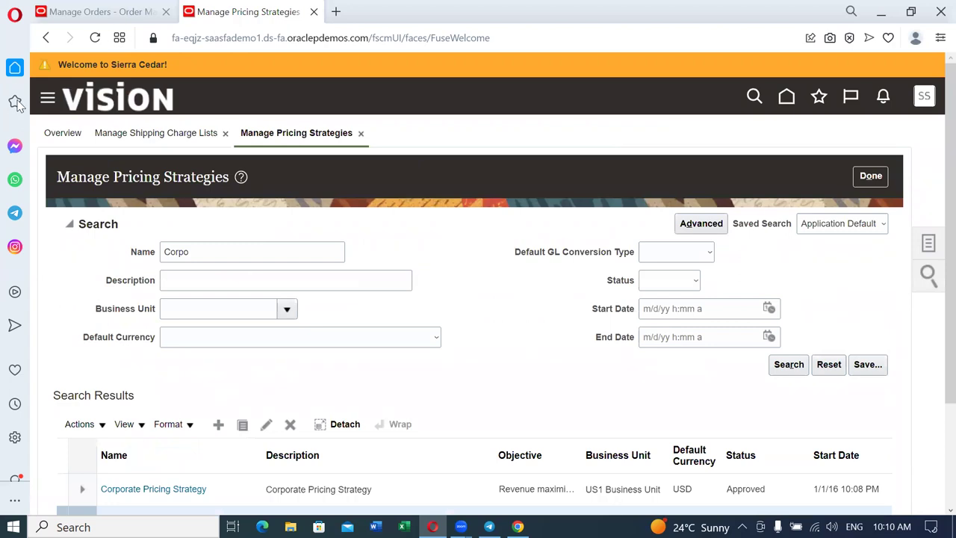
Start a new sales order with Business Unit US1 and customer Computer Service and Rentals
click(101, 11)
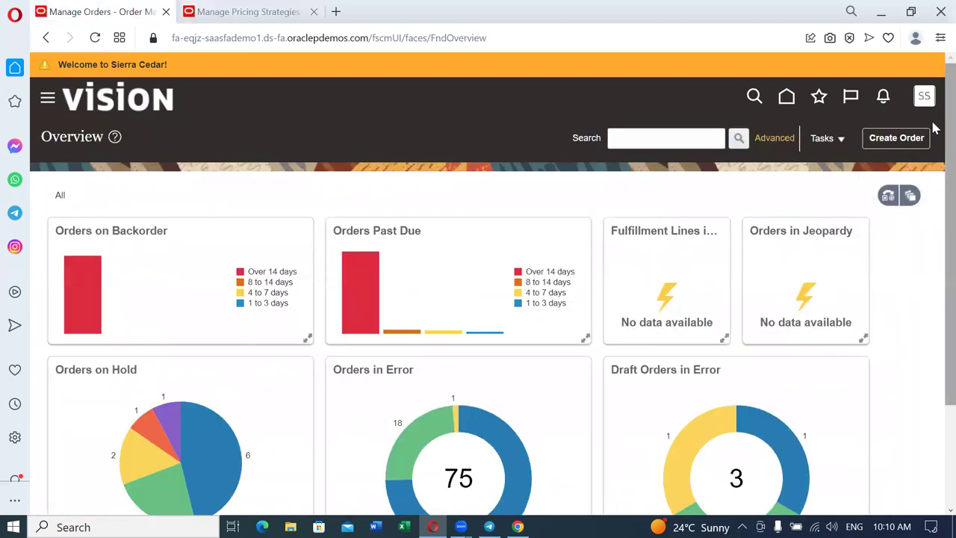
click(905, 137)
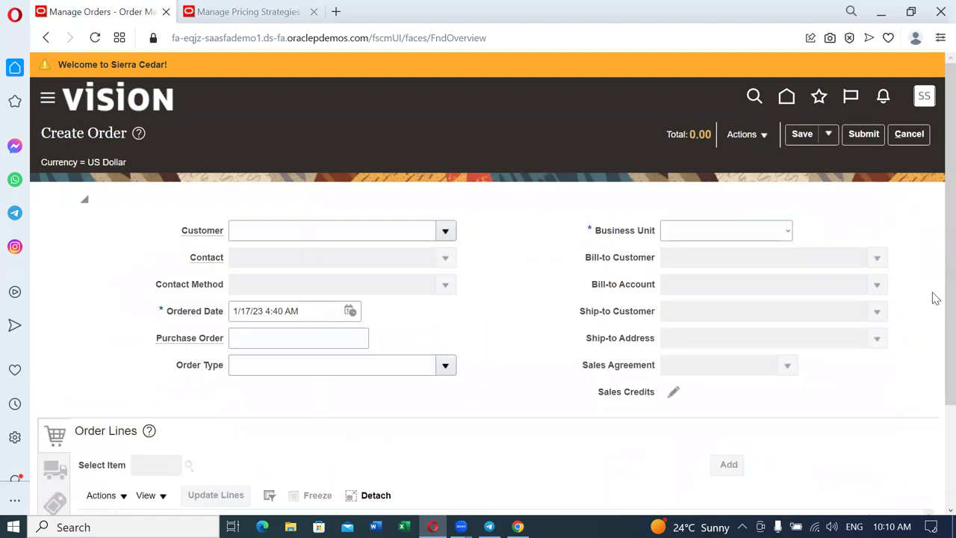
click(722, 237)
drag(790, 320, 799, 456)
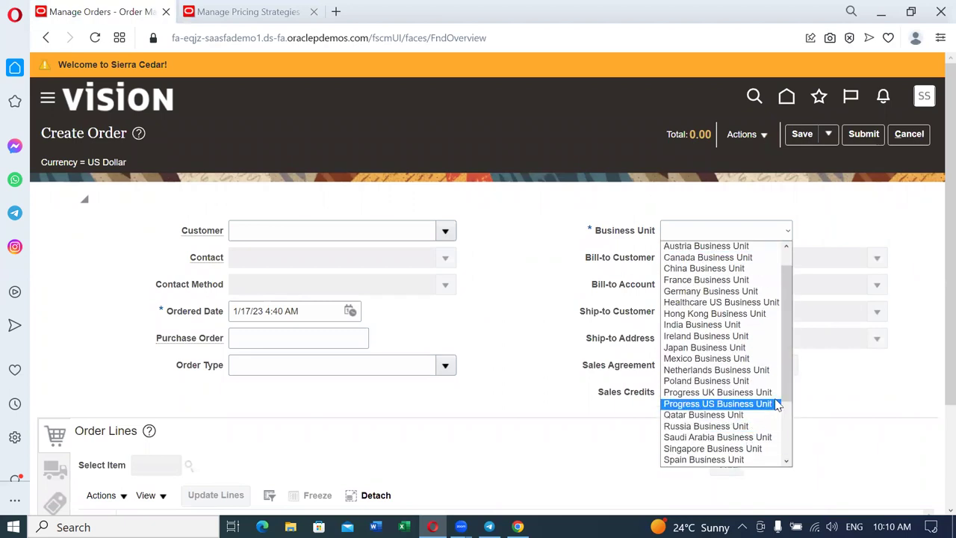
drag(790, 393, 793, 461)
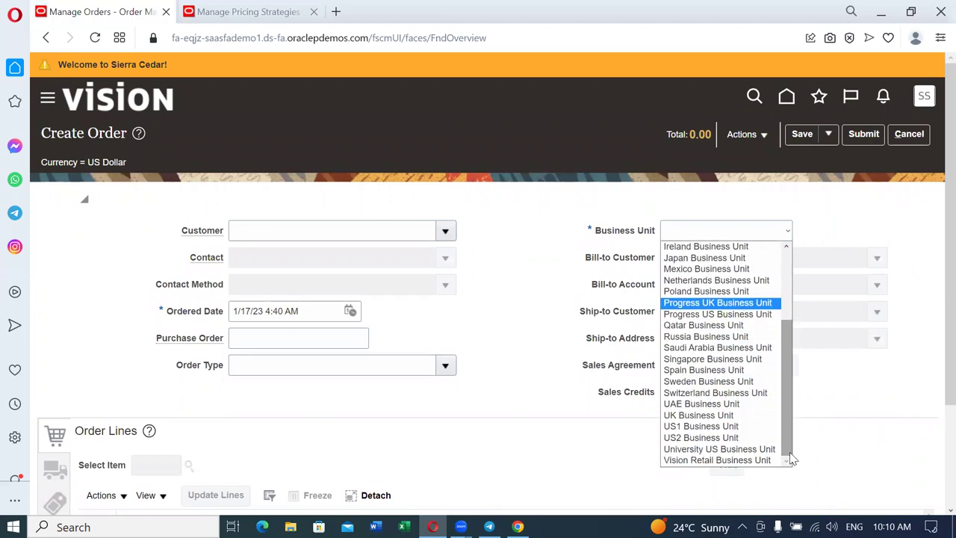
click(714, 427)
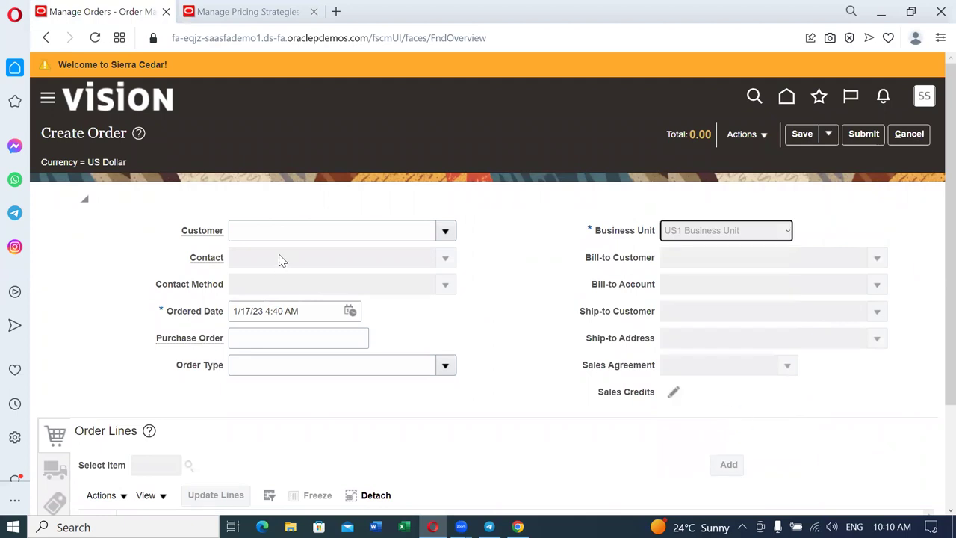
click(275, 230)
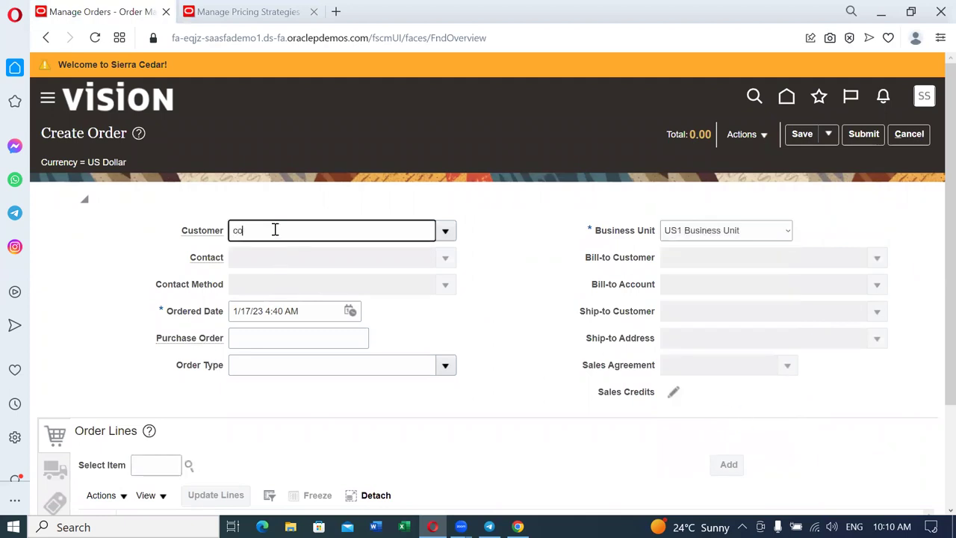
text(com)
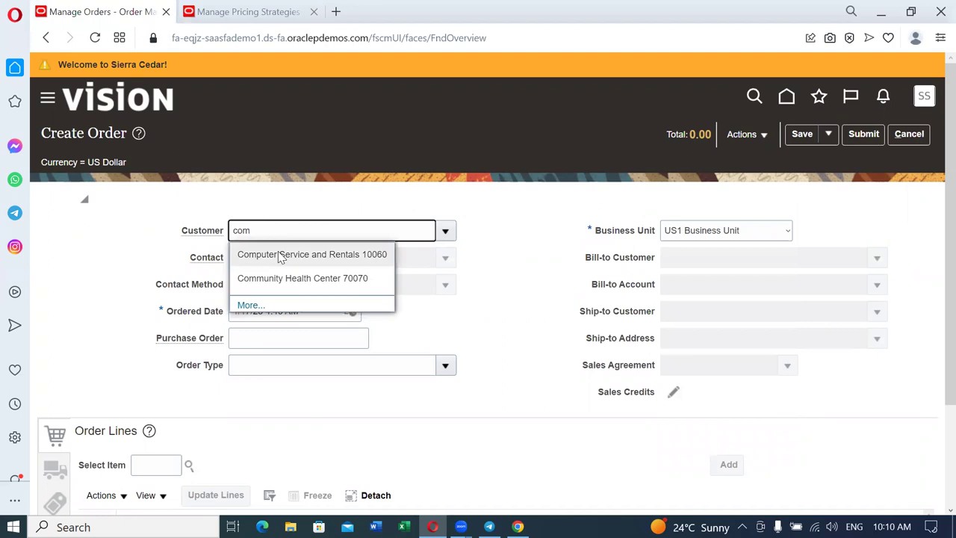
click(277, 252)
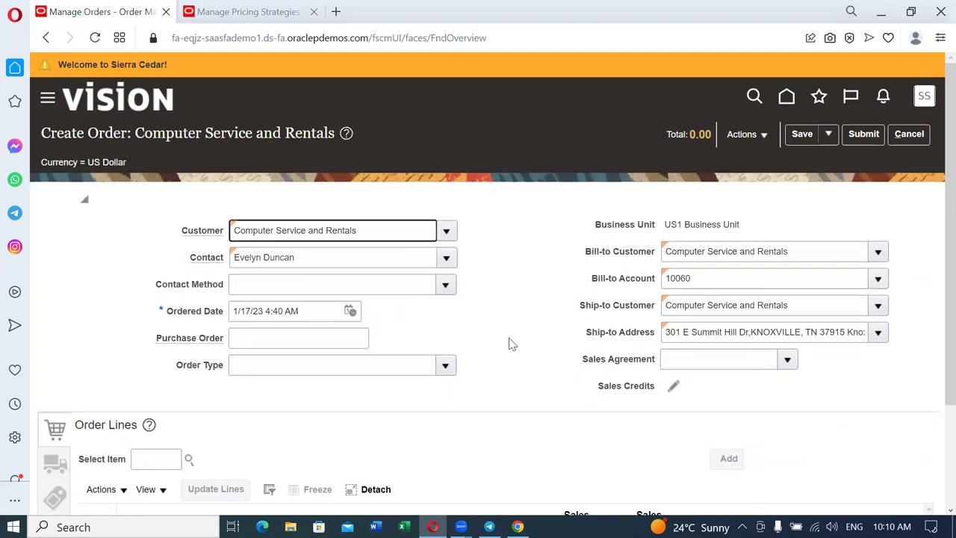
Add an order line for item 1t101_std_order
scroll(322, 399, down, 3)
click(158, 326)
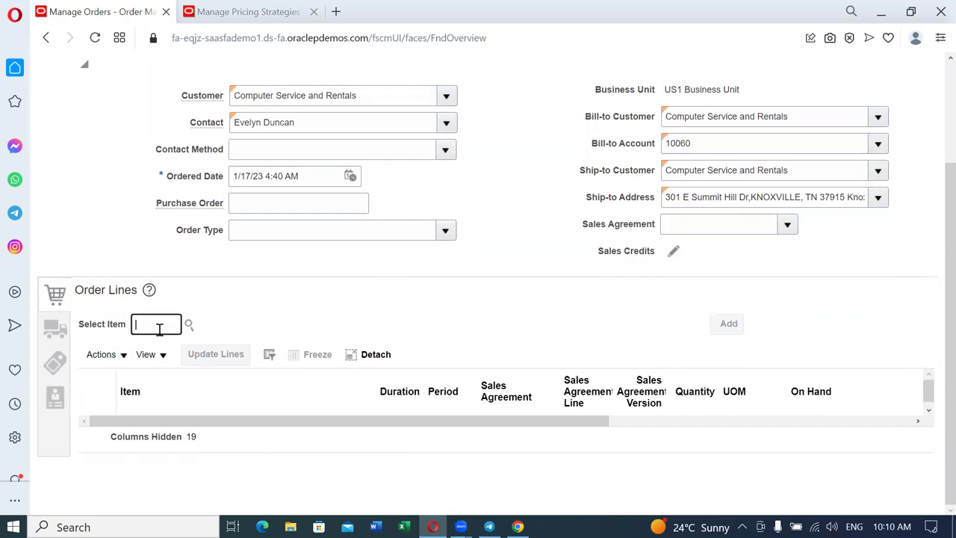
text(1t101_std_)
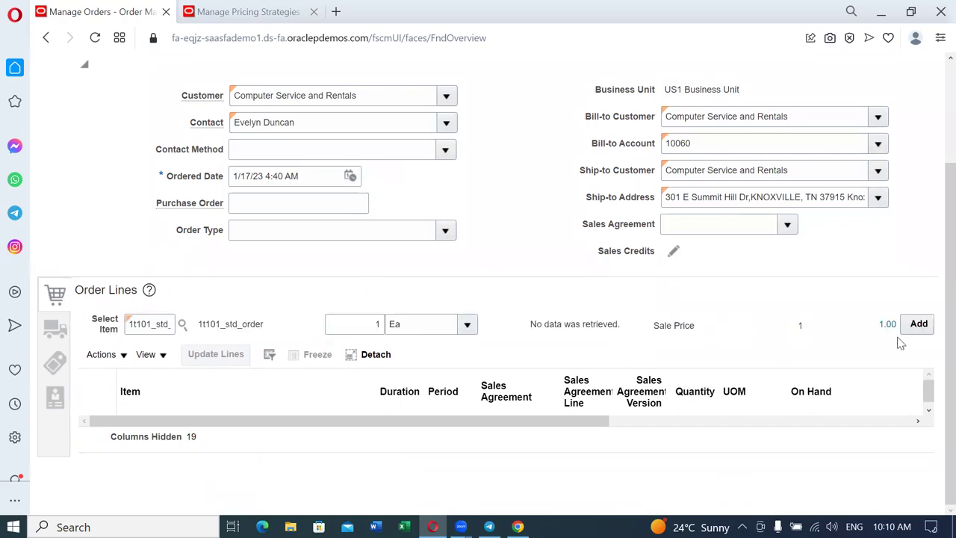
click(919, 326)
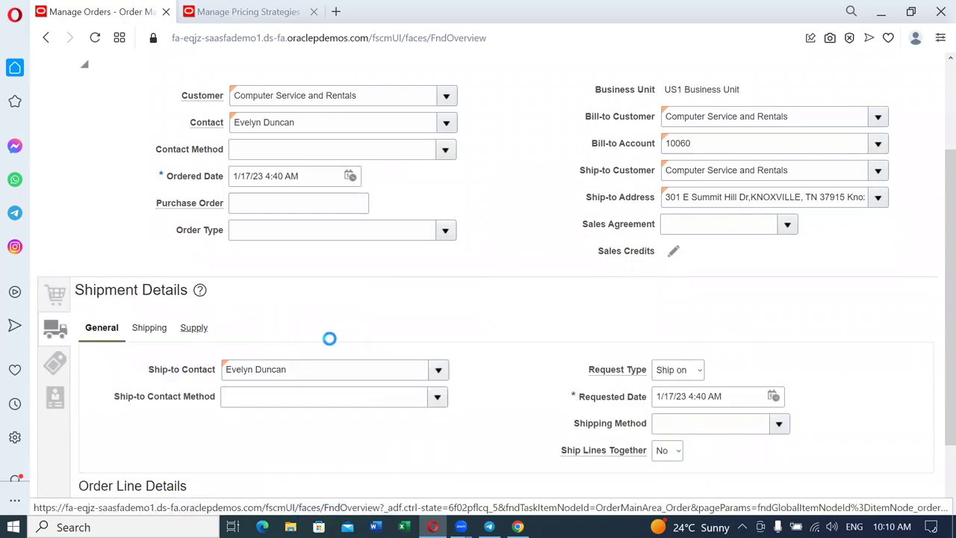
click(310, 372)
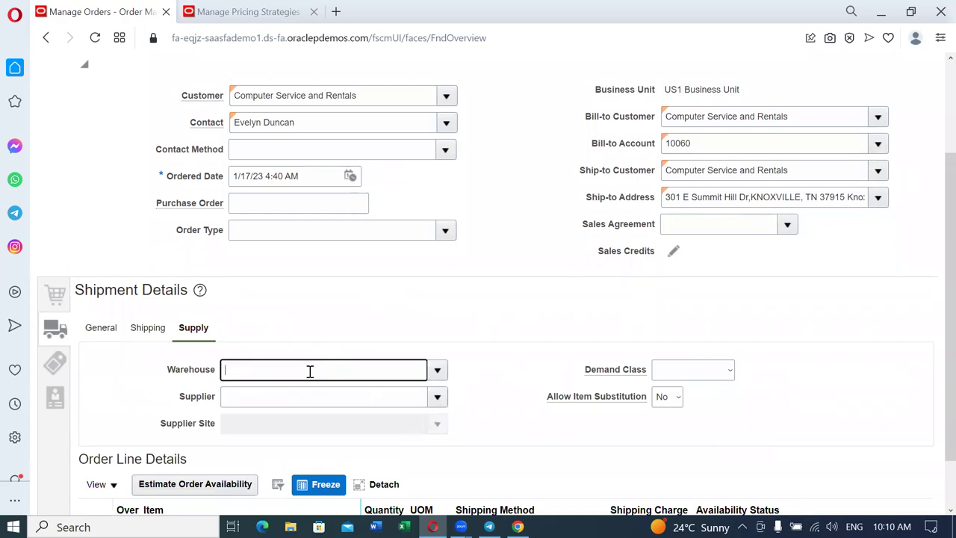
Set the shipping warehouse to 001 - Seattle and save the order
text(001)
key(Tab)
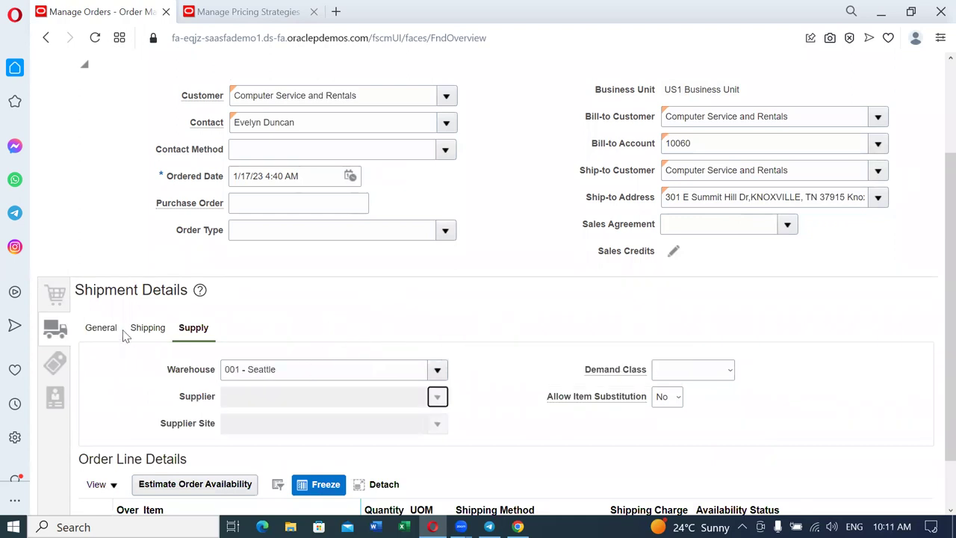
scroll(572, 261, up, 3)
click(804, 134)
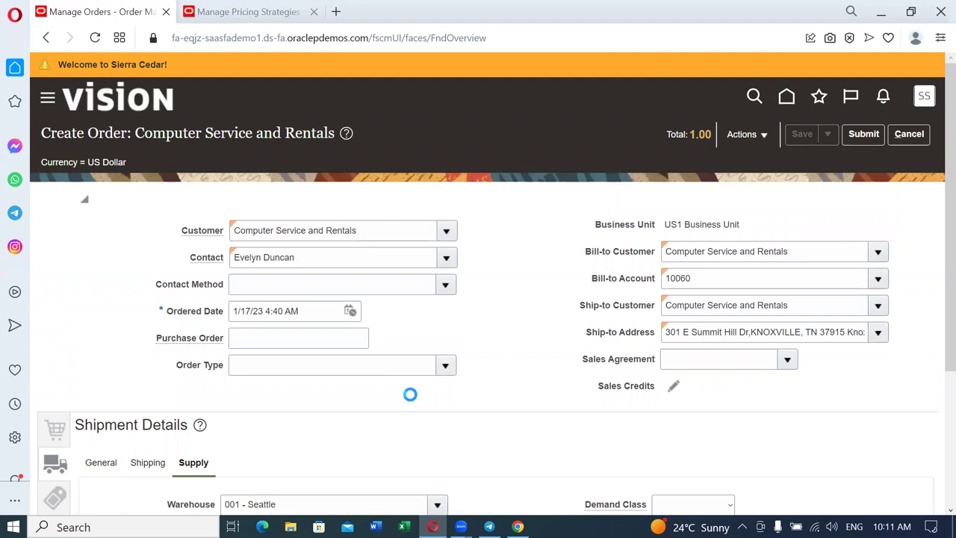
Review the order total breakdown: 1.09 including 0.09 tax and 0.00 shipping
scroll(412, 396, down, 3)
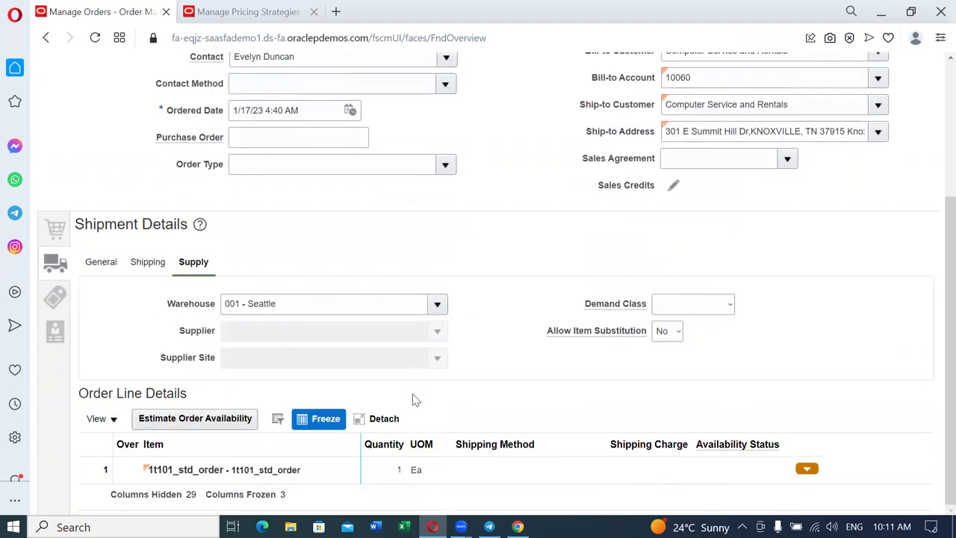
scroll(451, 399, up, 3)
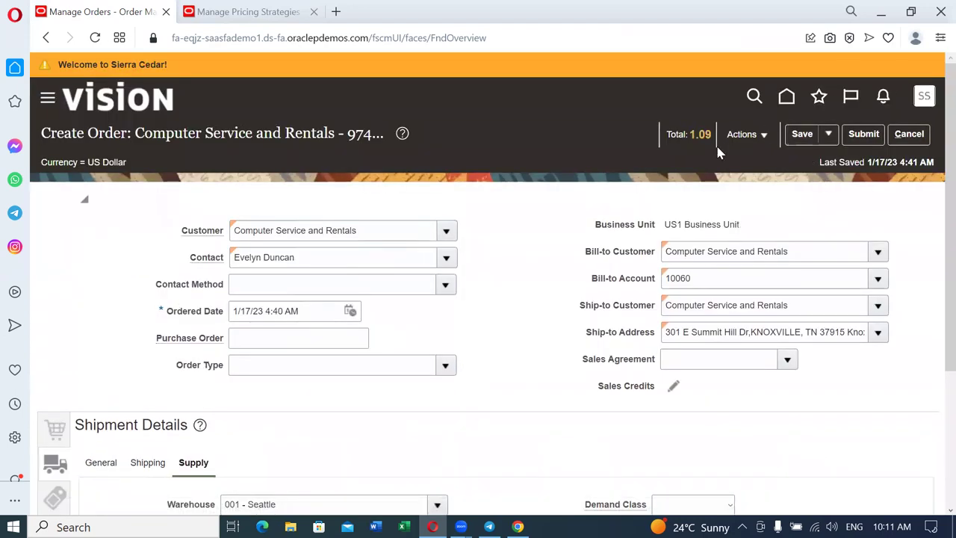
click(701, 135)
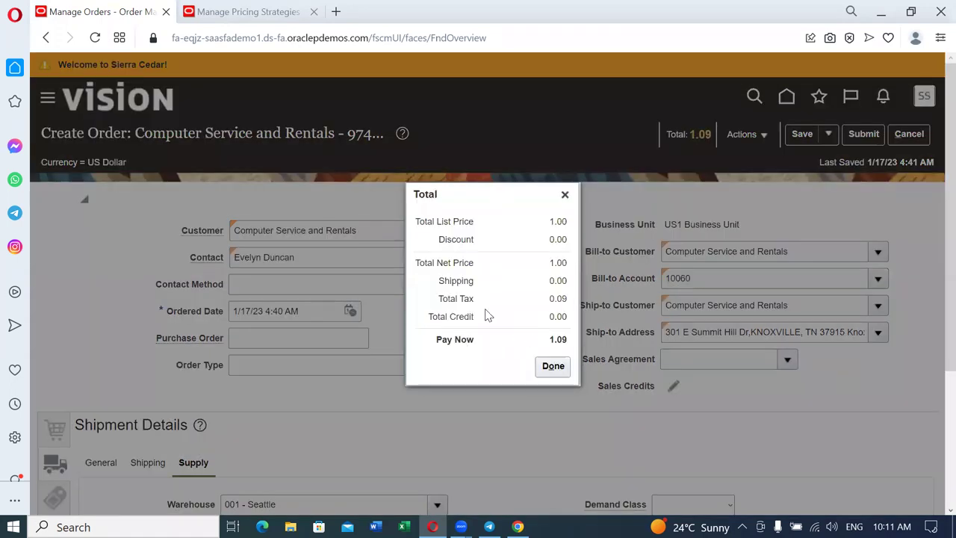
double_click(561, 298)
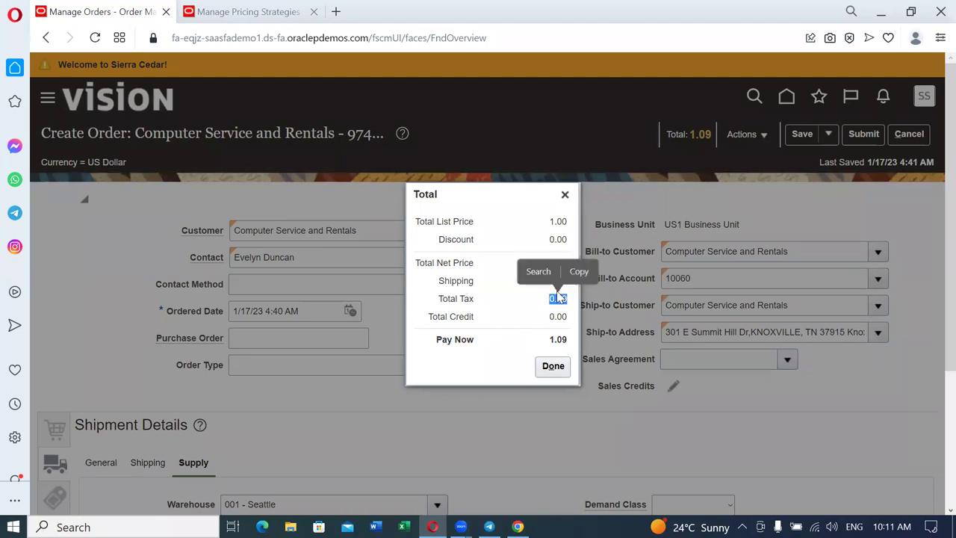
click(498, 368)
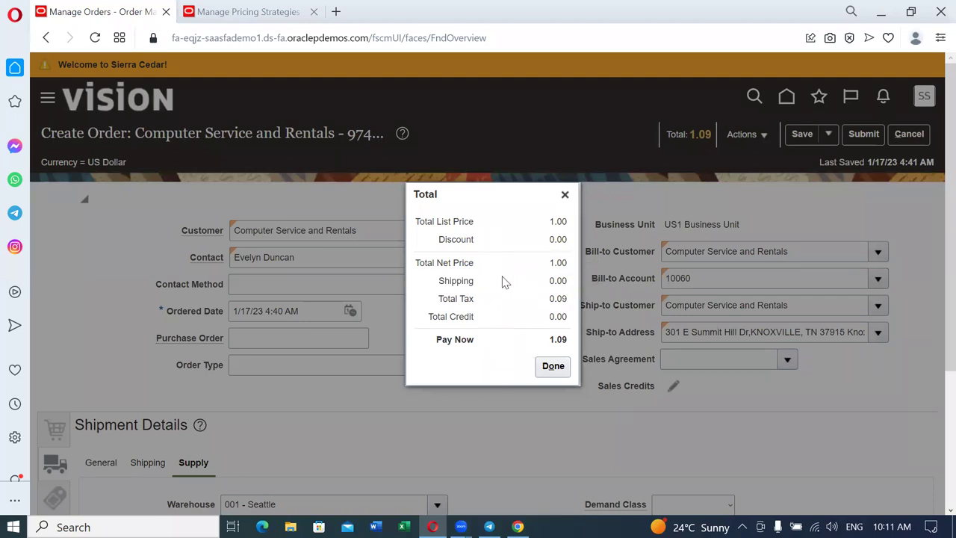
click(553, 366)
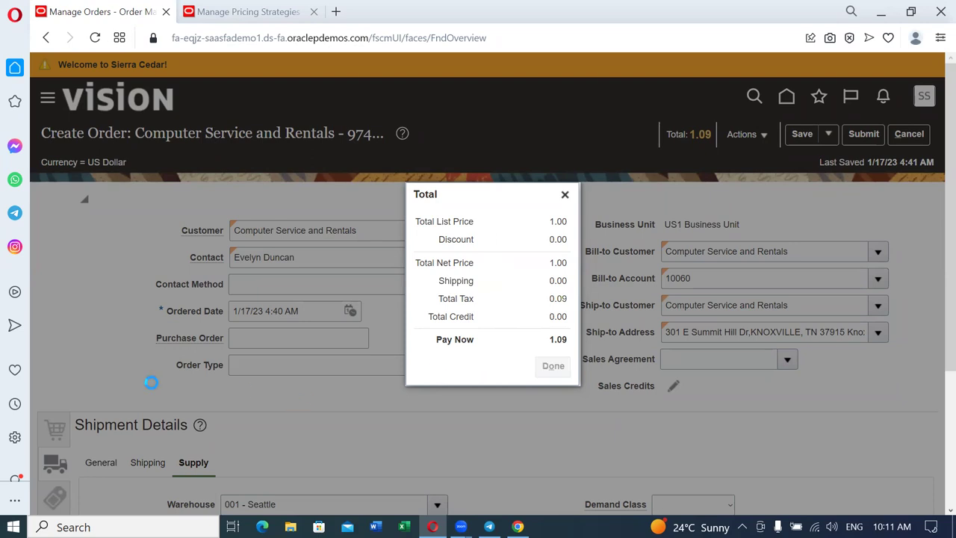
scroll(85, 325, down, 3)
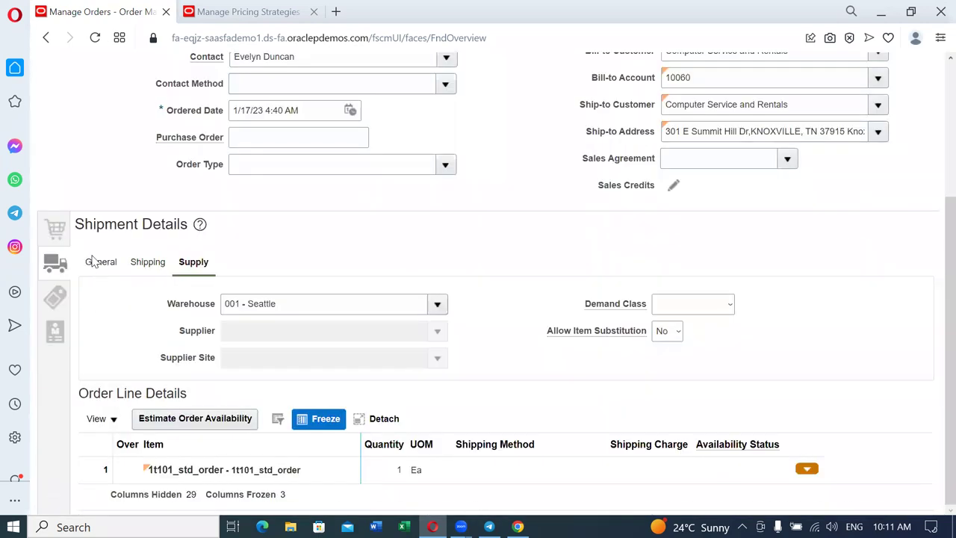
click(97, 262)
Choose DHL Air Next day air as the shipping method and save the order
click(779, 358)
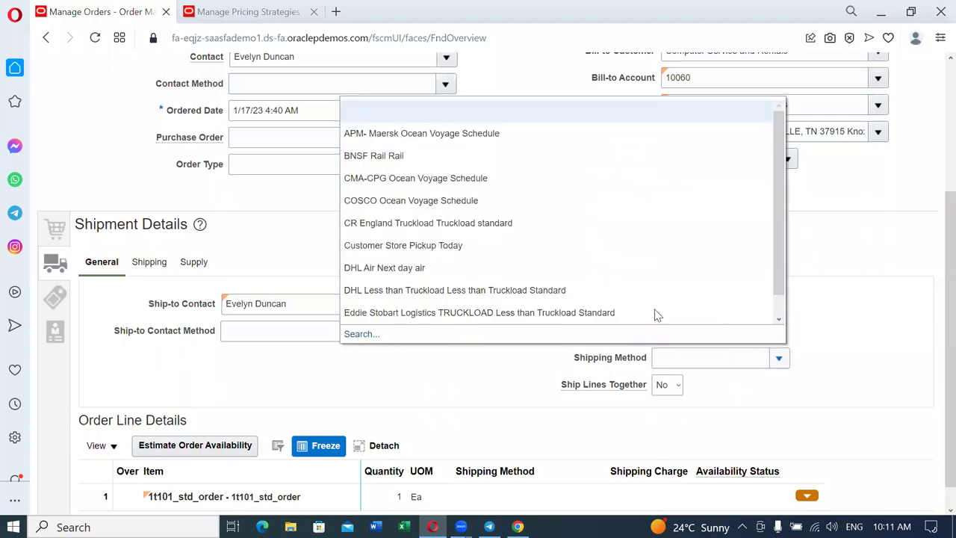
click(497, 273)
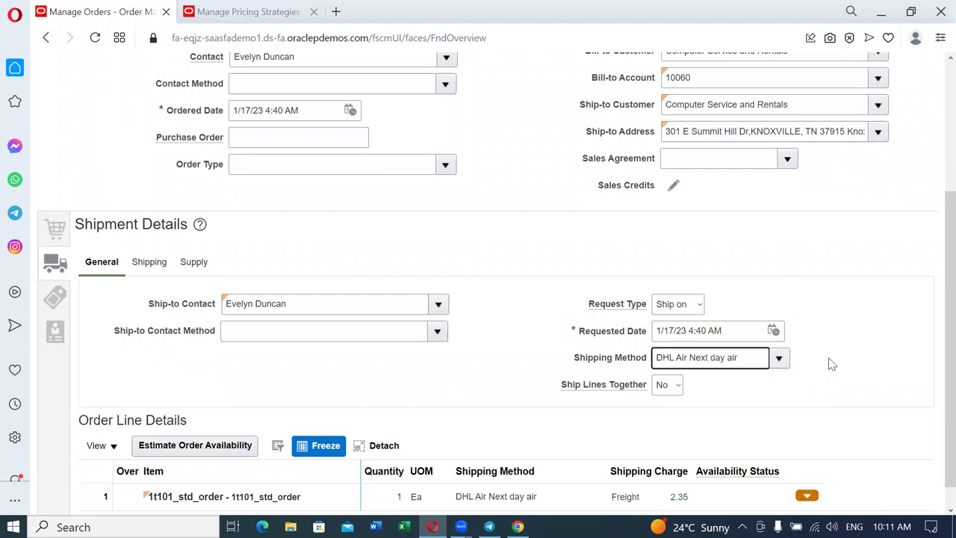
scroll(833, 364, up, 3)
click(801, 135)
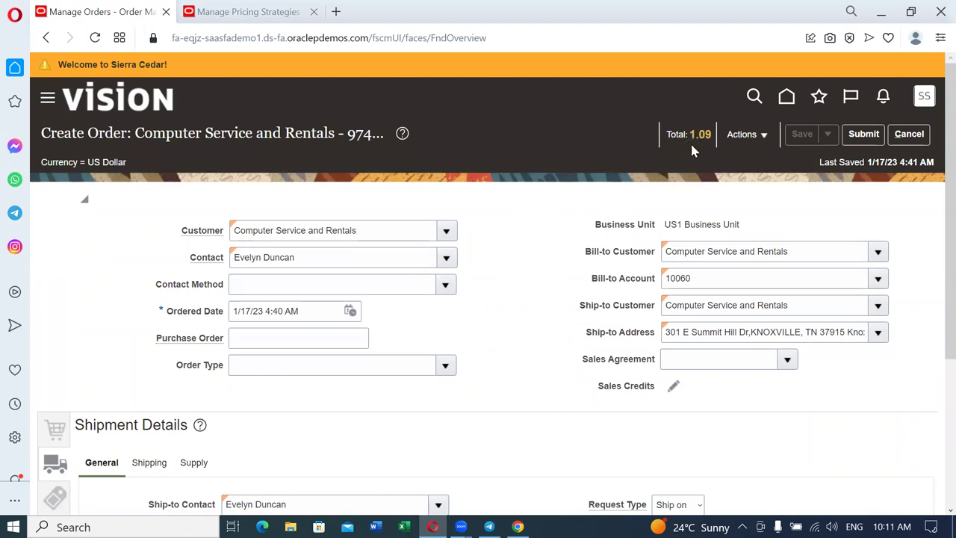
Check the total breakdown: 2.35 freight added, order total 3.65
click(695, 135)
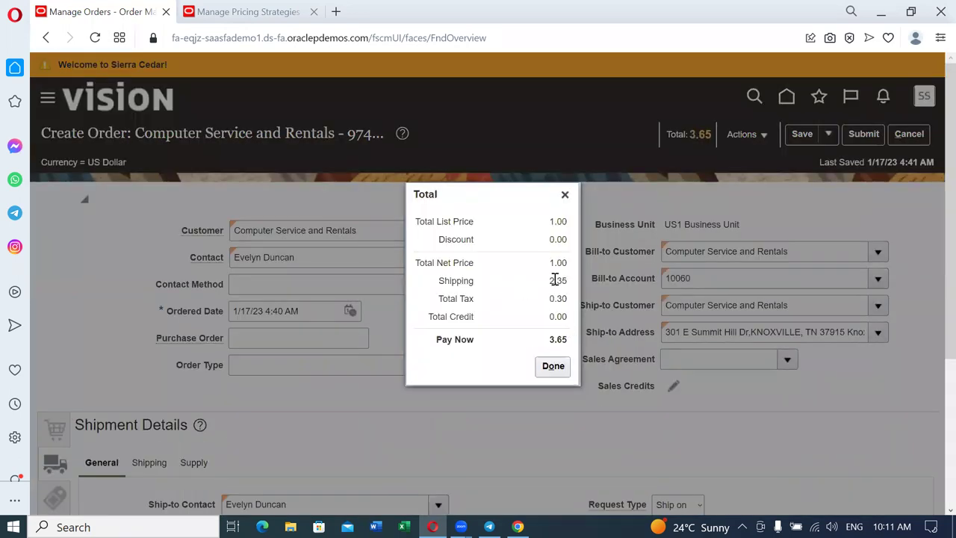
click(566, 364)
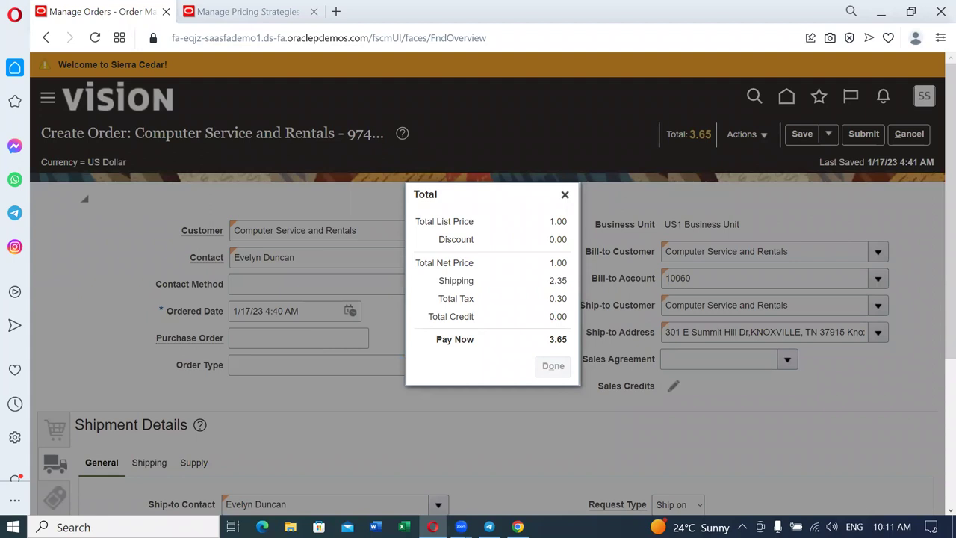
scroll(284, 367, down, 3)
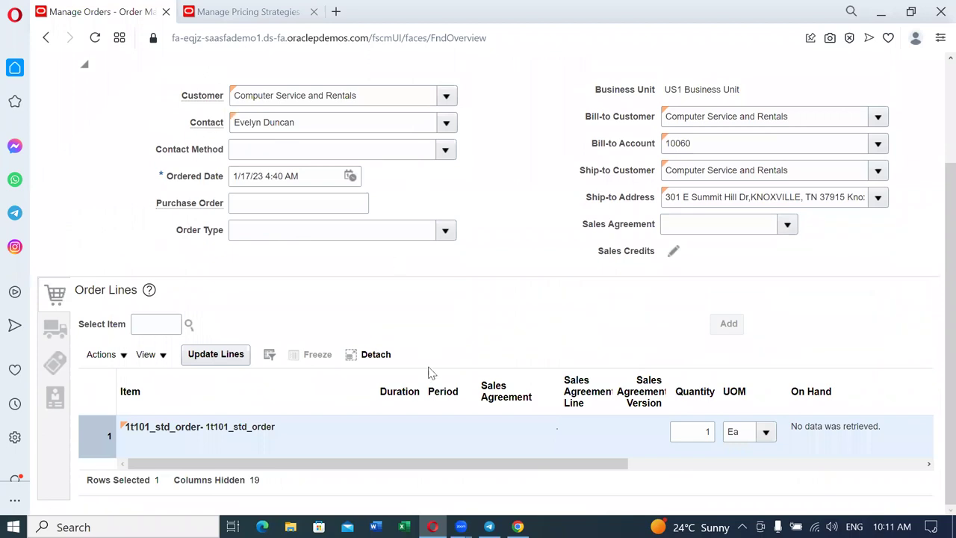
drag(437, 463, 605, 475)
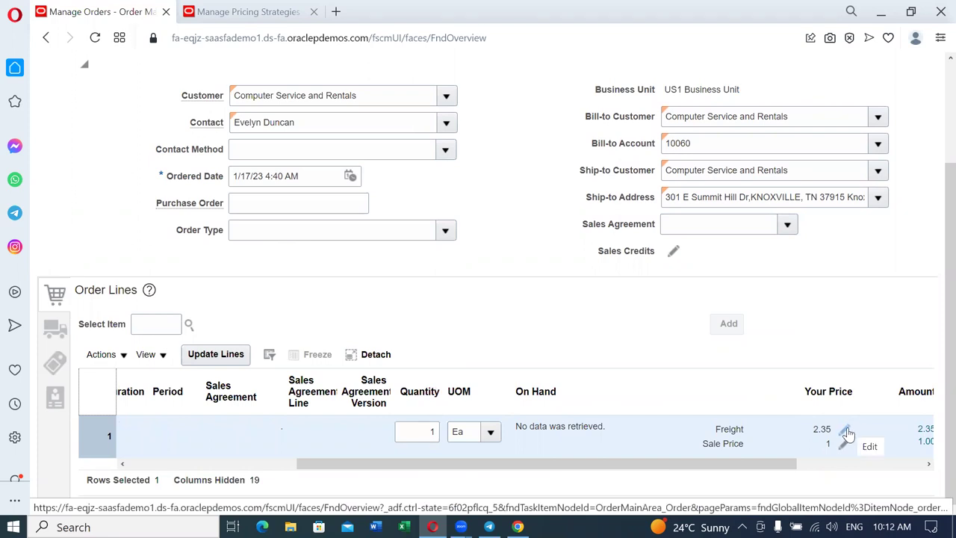
Give line 1's freight a 0.2 discount percent on List Price, reason Price match
click(845, 431)
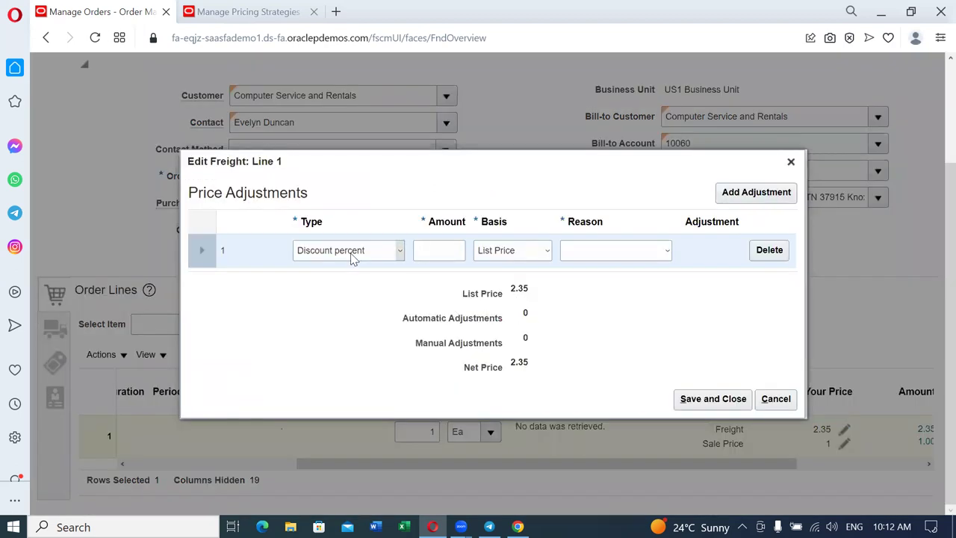
click(423, 252)
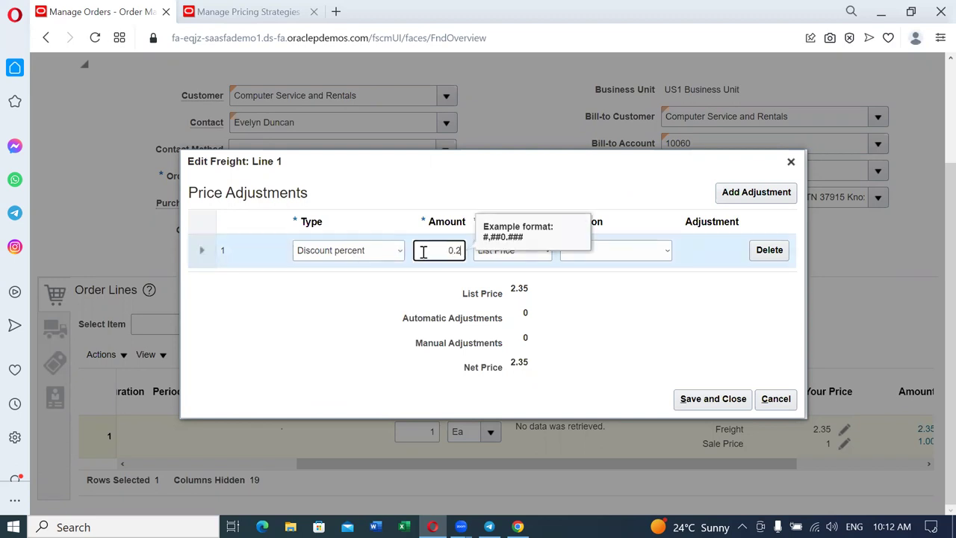
text(0.2)
key(Tab)
click(505, 254)
click(501, 278)
click(605, 255)
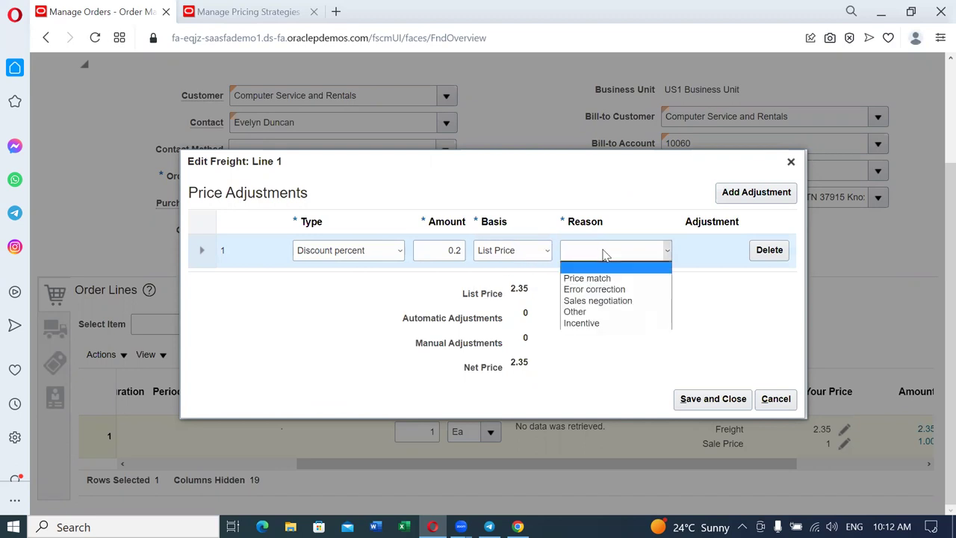
click(587, 278)
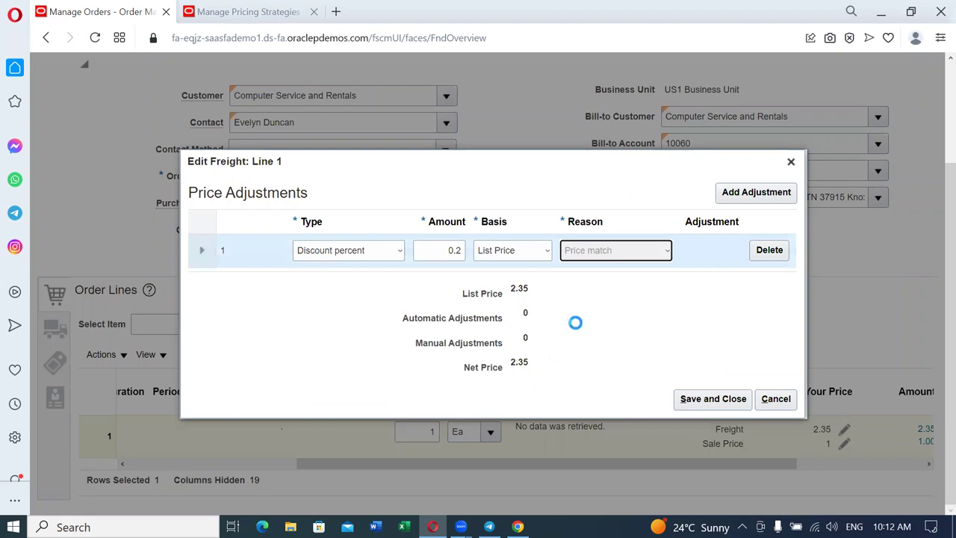
click(718, 401)
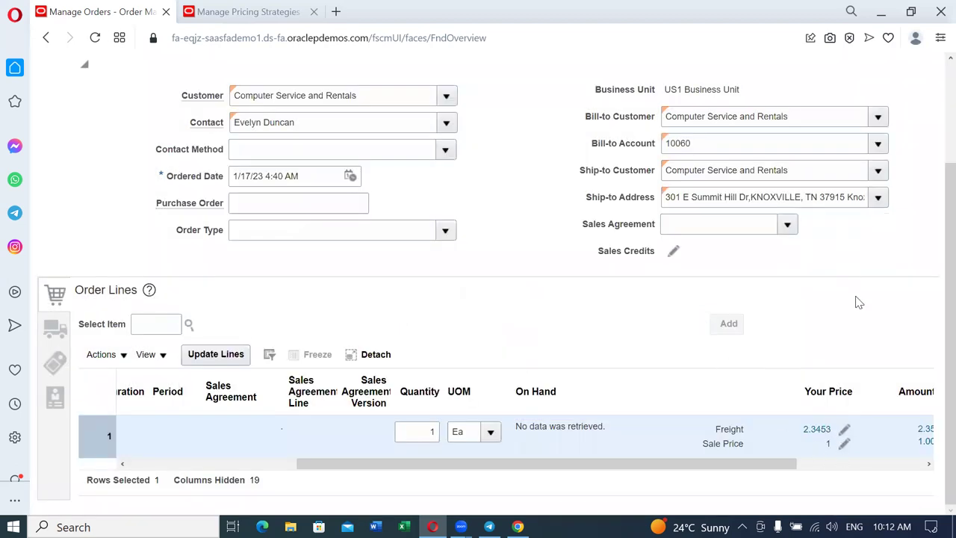
drag(722, 468, 758, 468)
Save the order and confirm the total breakdown still shows 3.65
scroll(827, 324, up, 2)
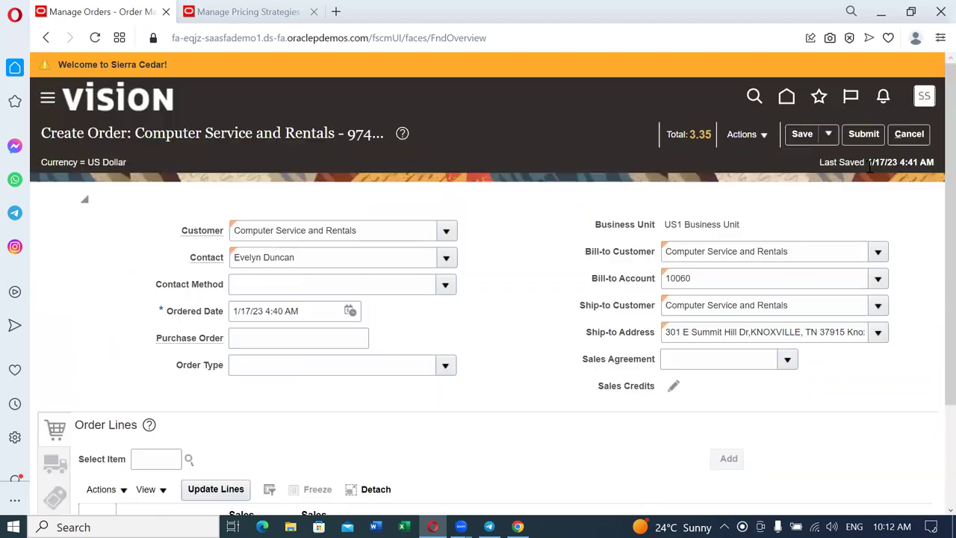
click(802, 133)
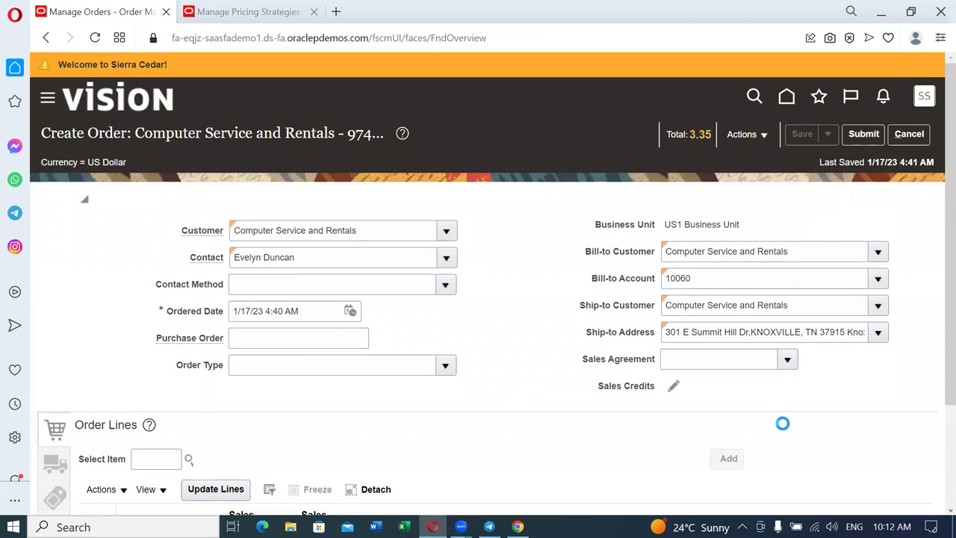
scroll(782, 426, down, 3)
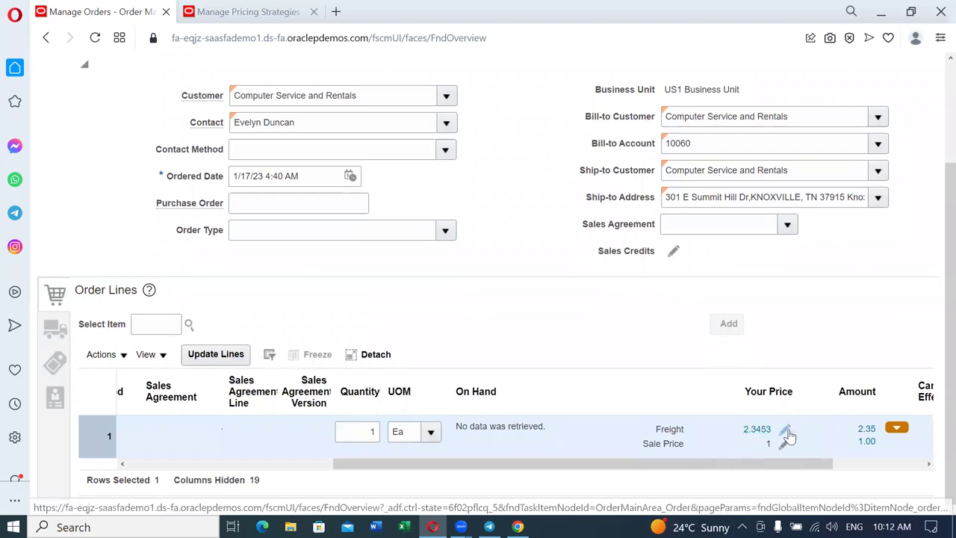
scroll(747, 224, up, 3)
click(700, 135)
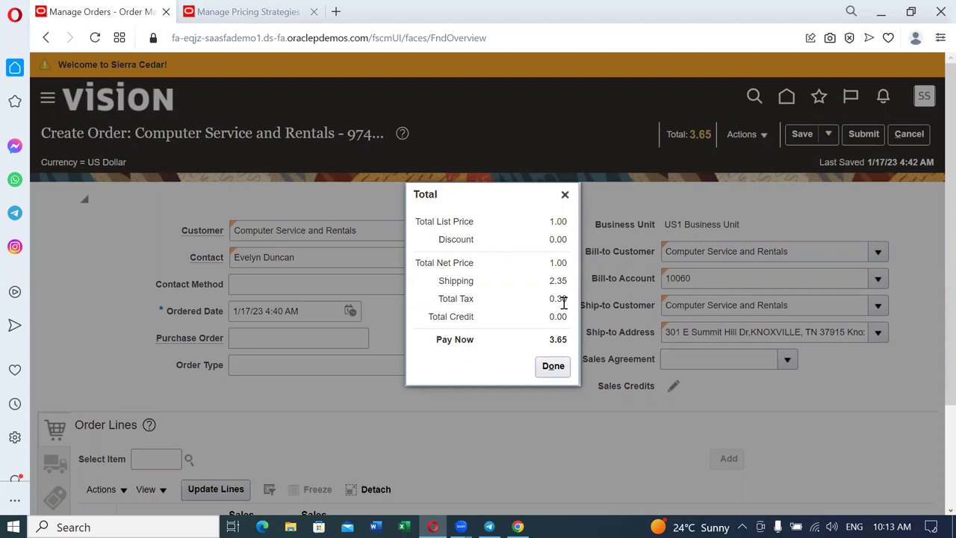
click(552, 367)
scroll(810, 418, down, 3)
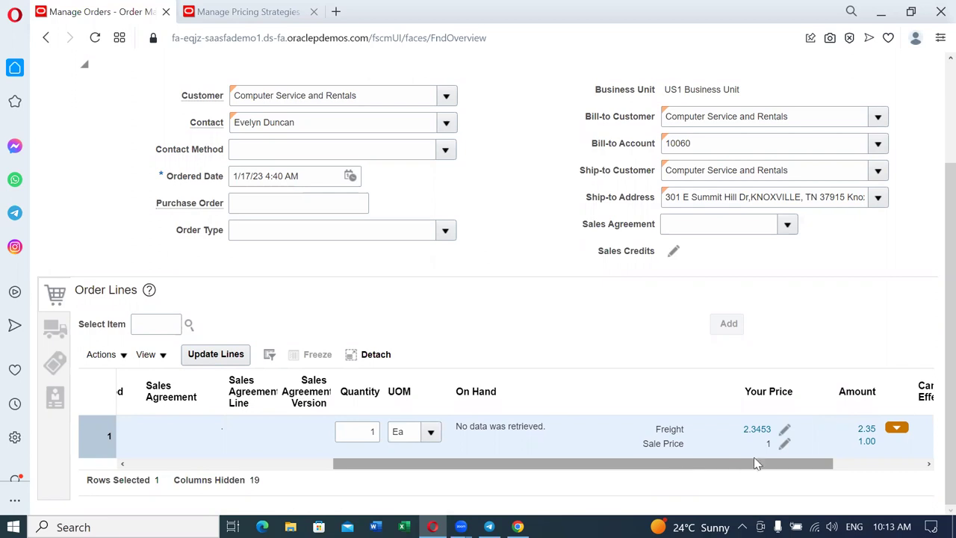
click(785, 432)
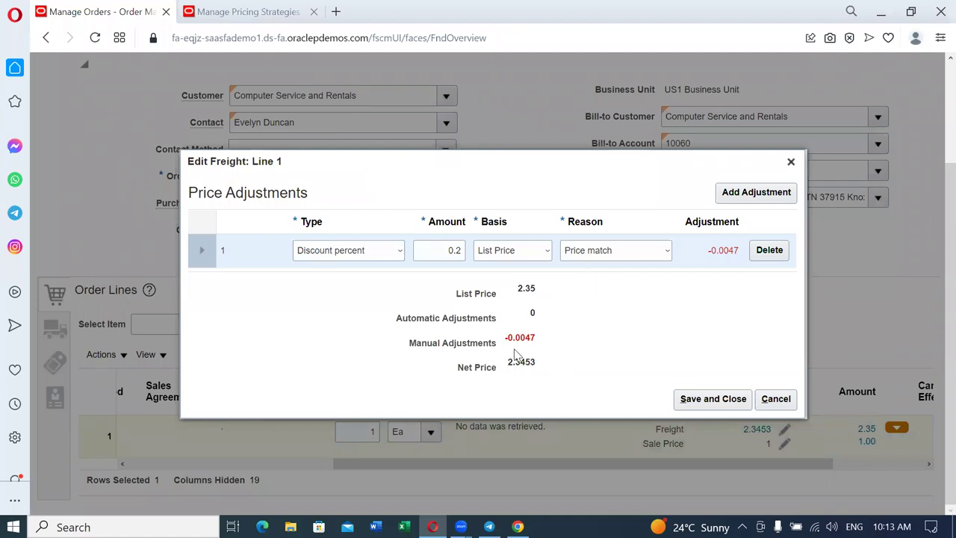
Change the freight adjustment to a 0.2 Discount amount and save it
click(325, 252)
click(334, 268)
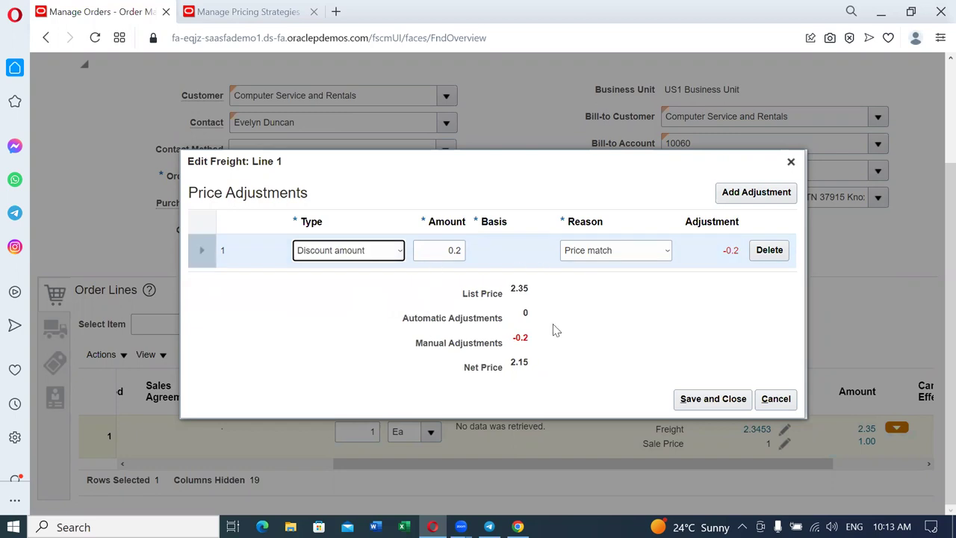
click(712, 398)
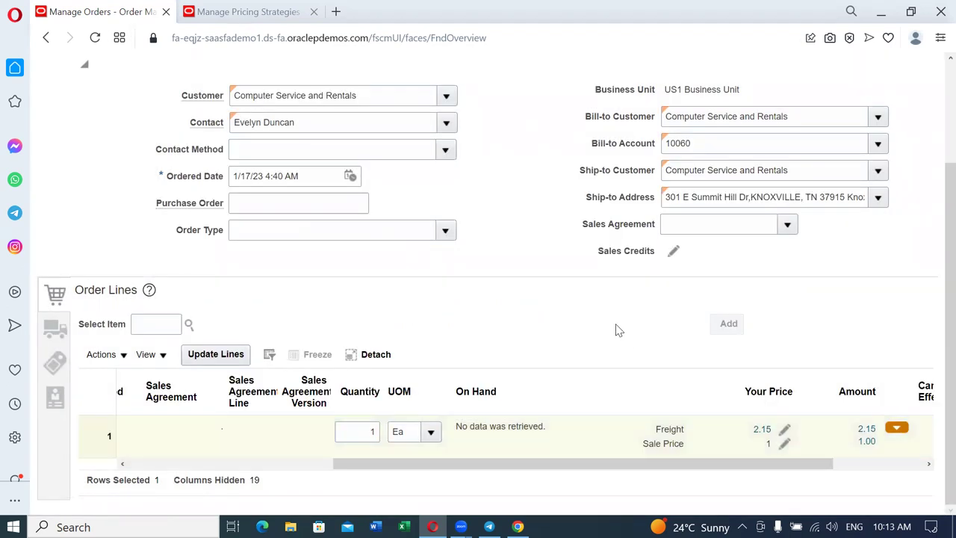
scroll(619, 330, up, 2)
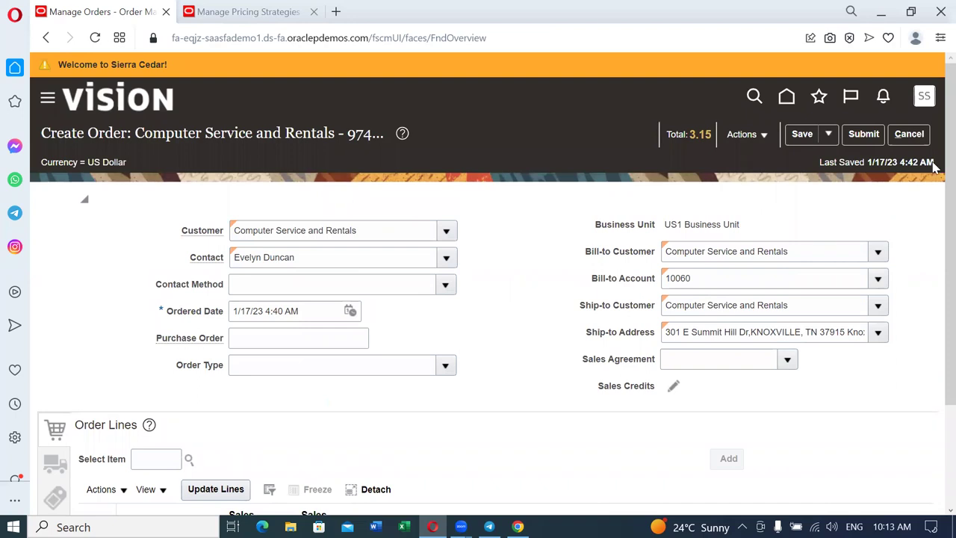
Discard the unsaved order and go to Manage Currency Conversion Lists from the pricing tasks
click(911, 135)
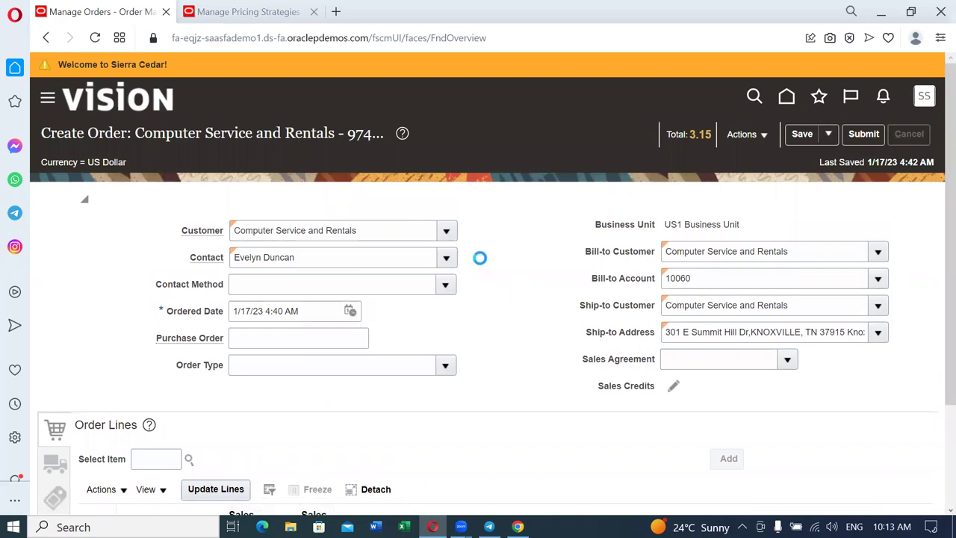
click(661, 303)
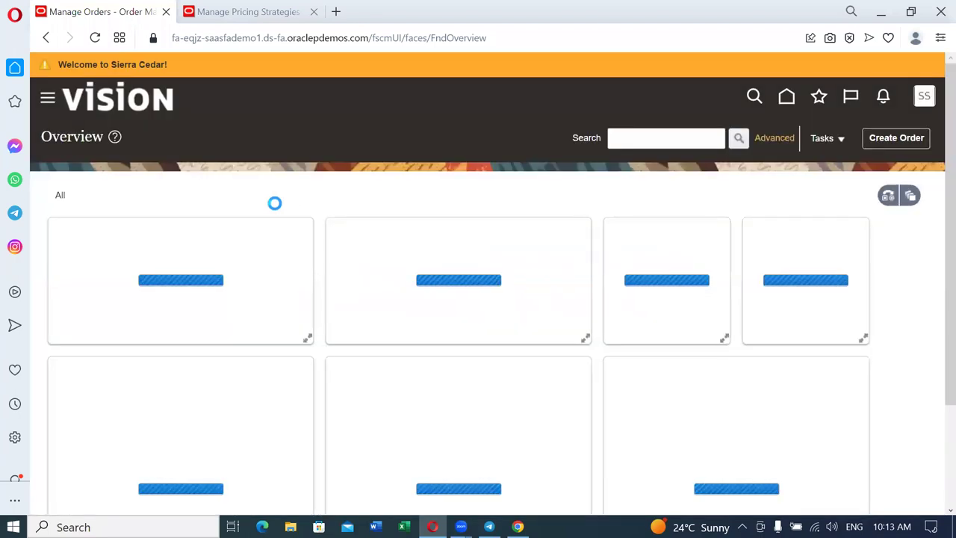
click(250, 12)
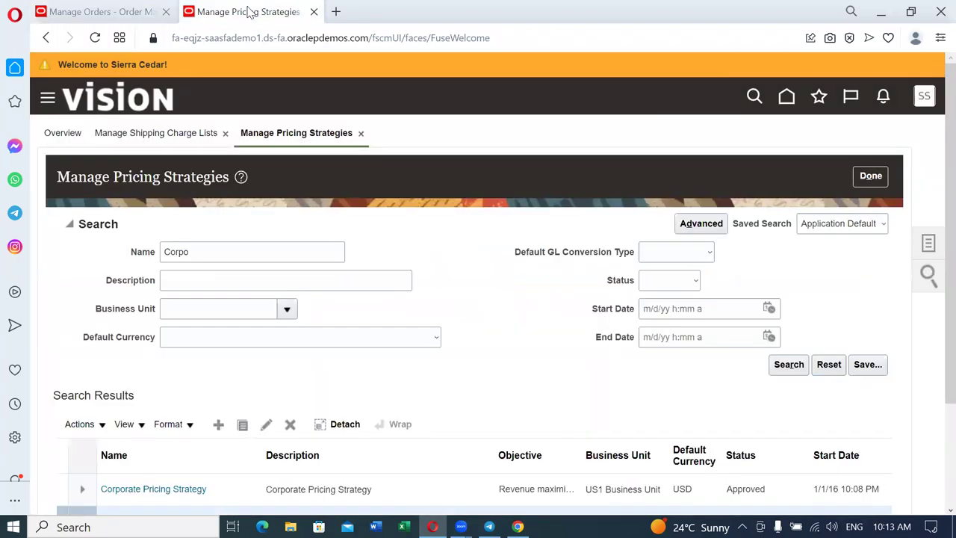
click(930, 240)
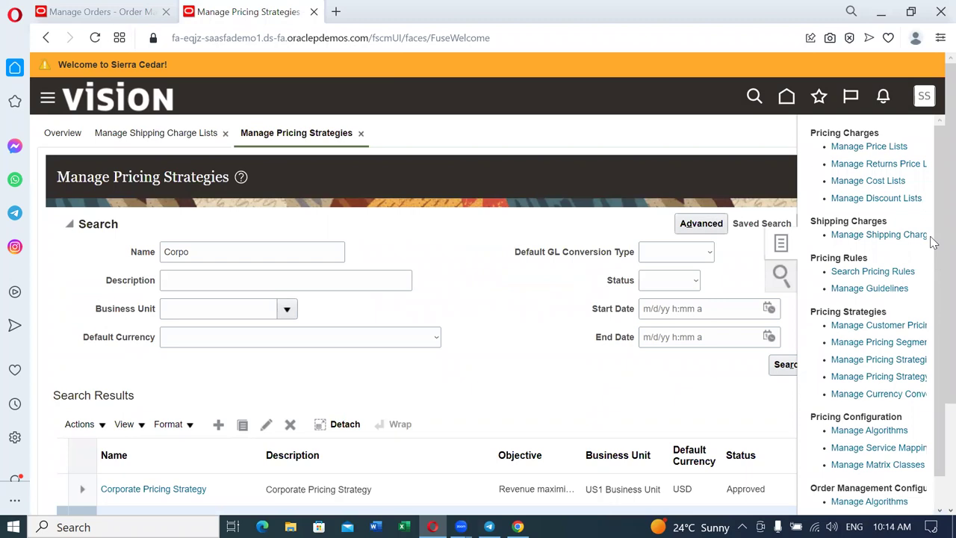
click(888, 396)
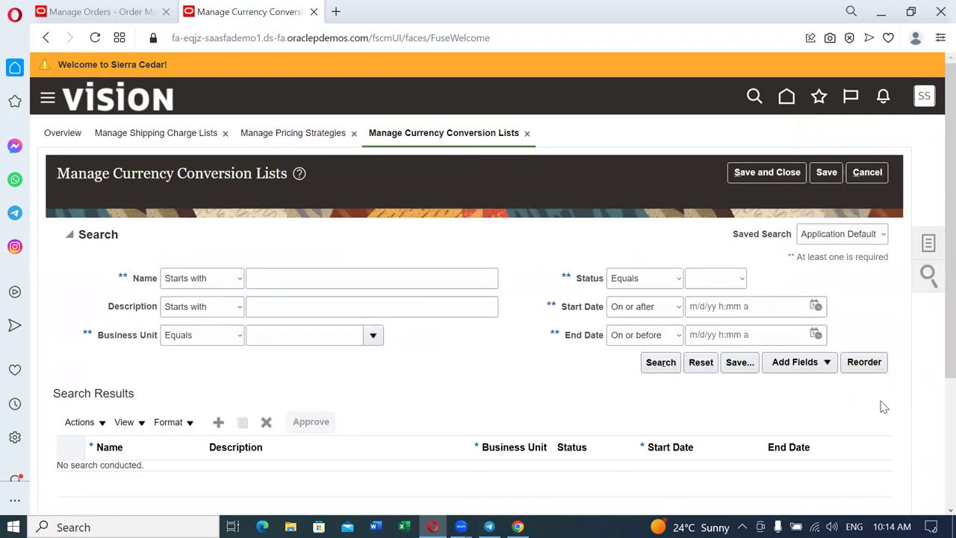
click(218, 424)
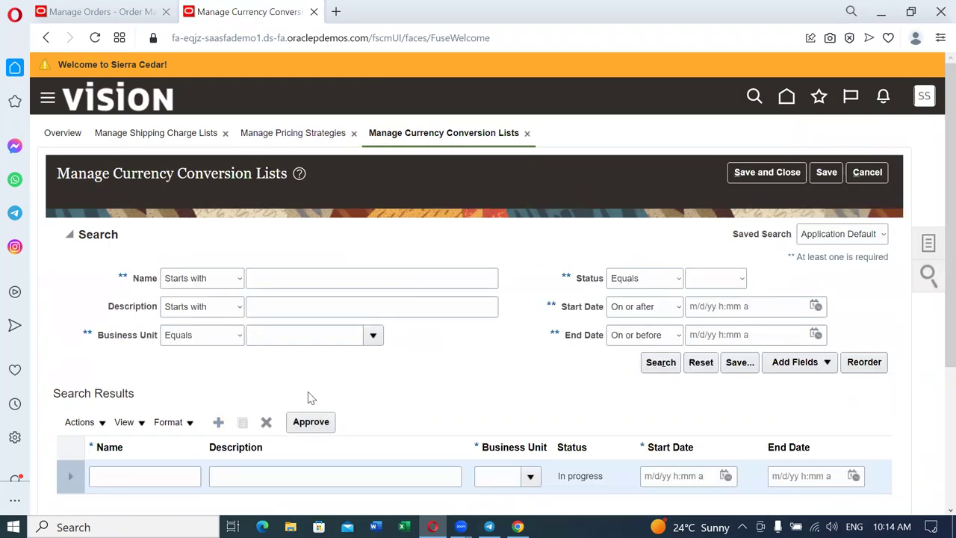
Name the new list t02_GBP pricing, with a matching description and US1 Business Unit
scroll(320, 391, down, 3)
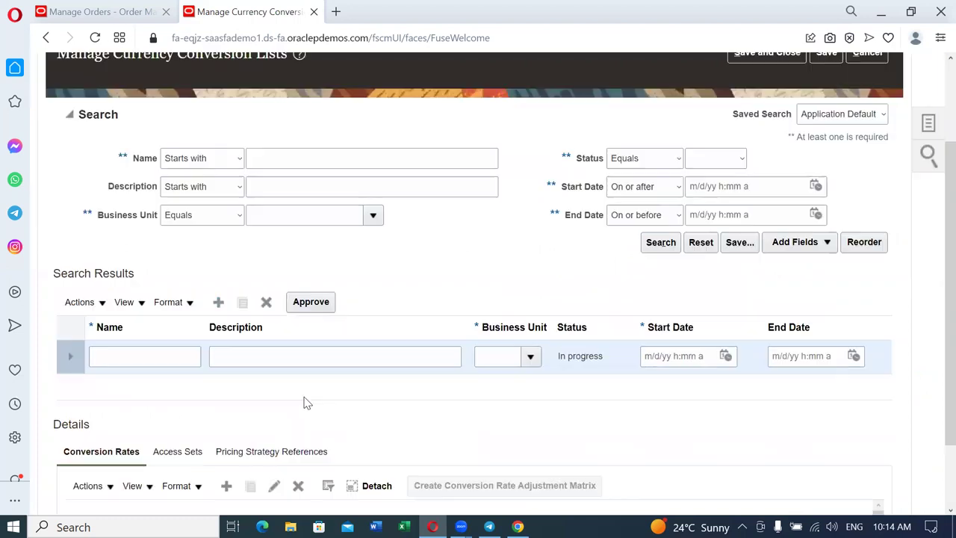
click(154, 261)
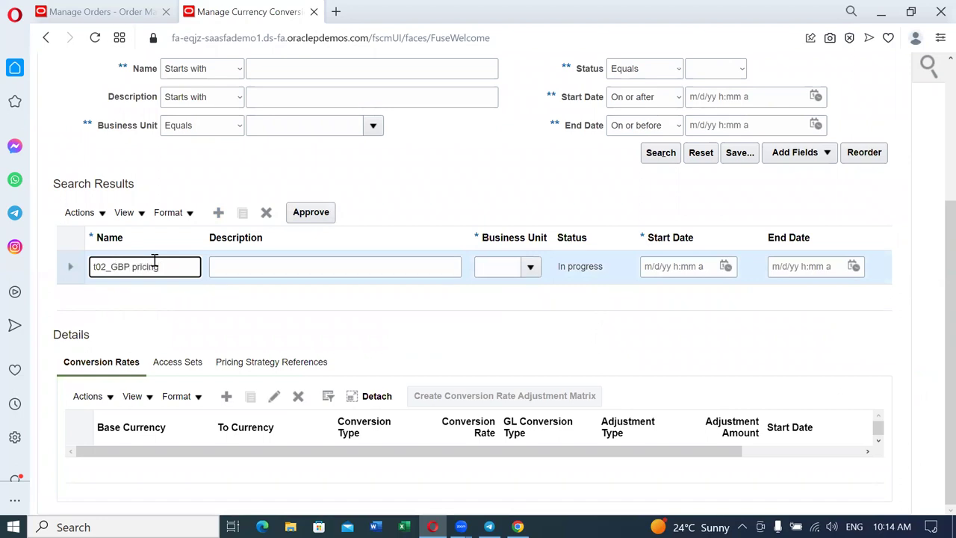
drag(184, 266, 52, 292)
key(ctrl+c)
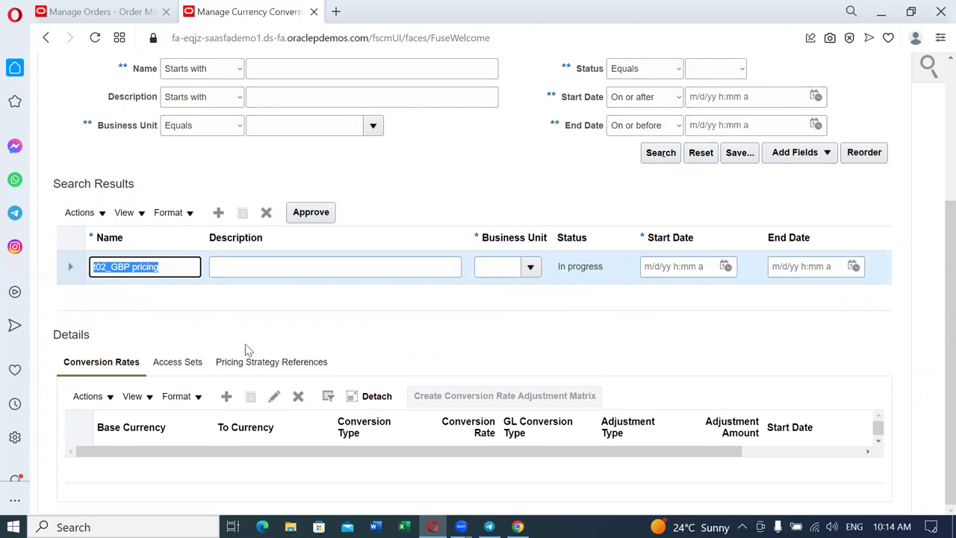
click(274, 267)
key(ctrl+v)
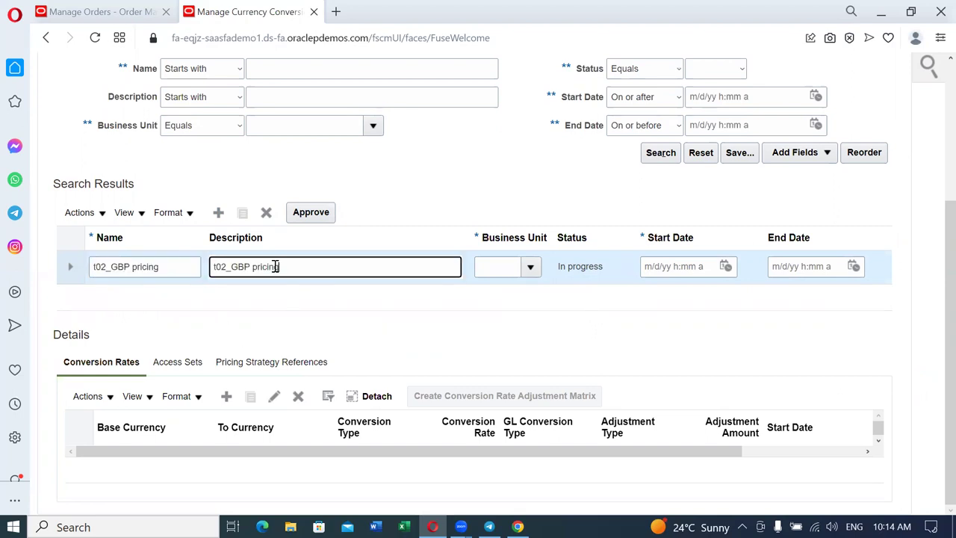
key(Tab)
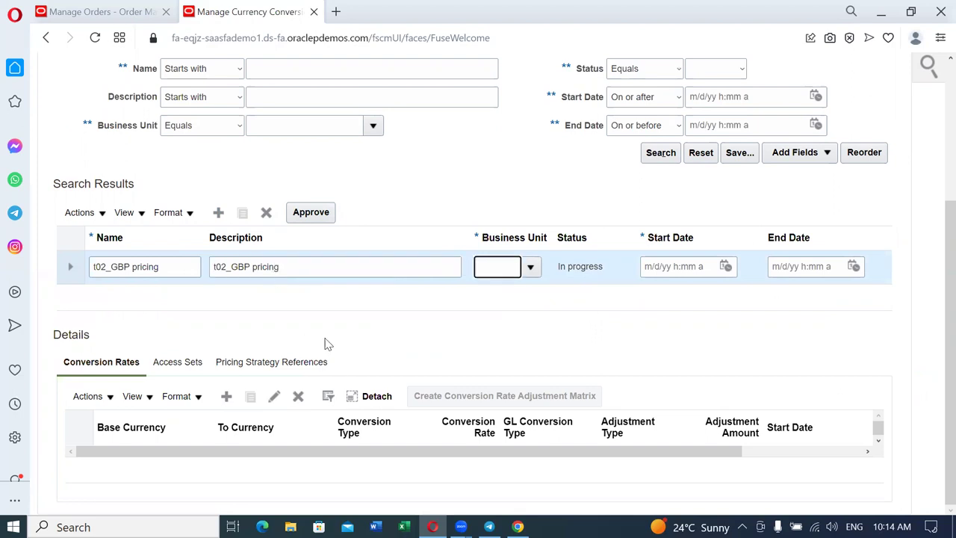
text(US1)
key(Tab)
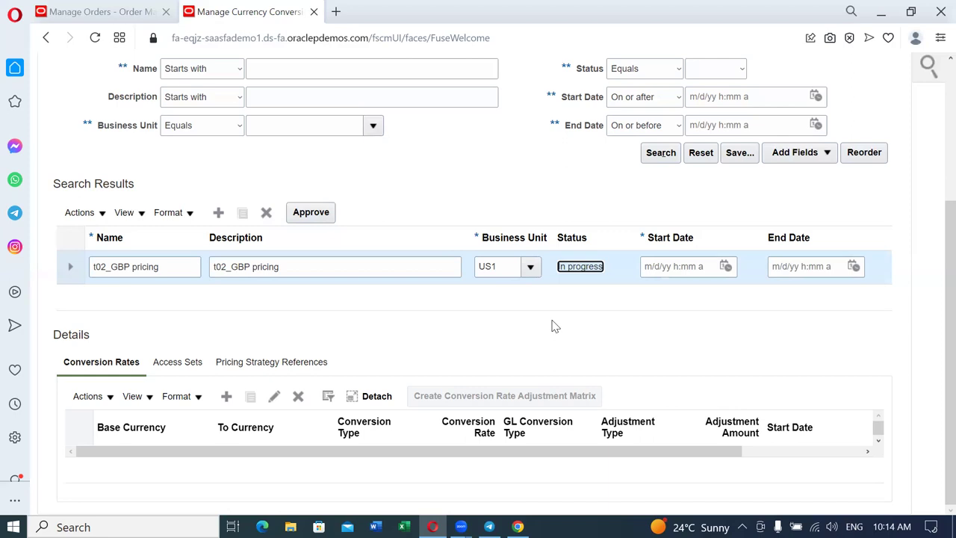
click(532, 268)
click(534, 295)
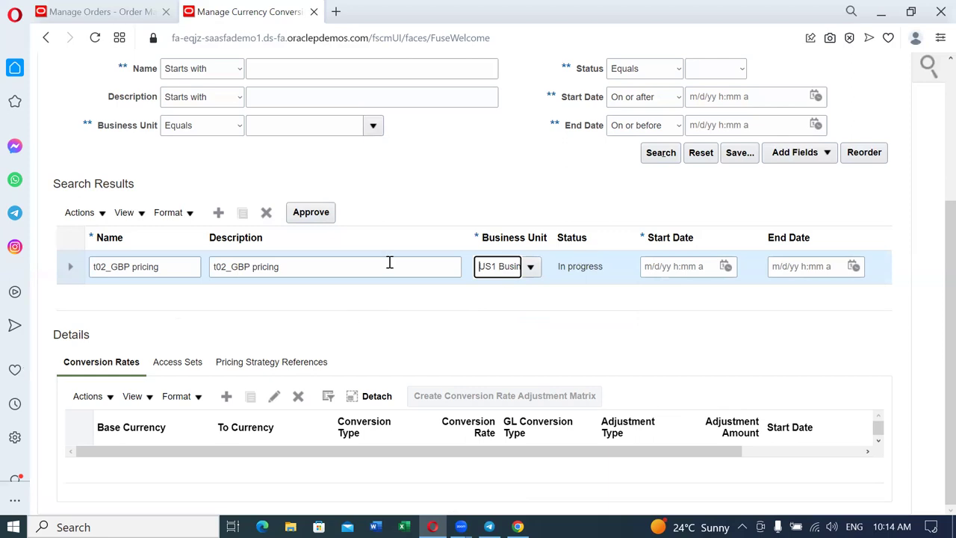
Set the list's start date to 1/17/23 4:44 AM using the calendar
scroll(481, 243, up, 3)
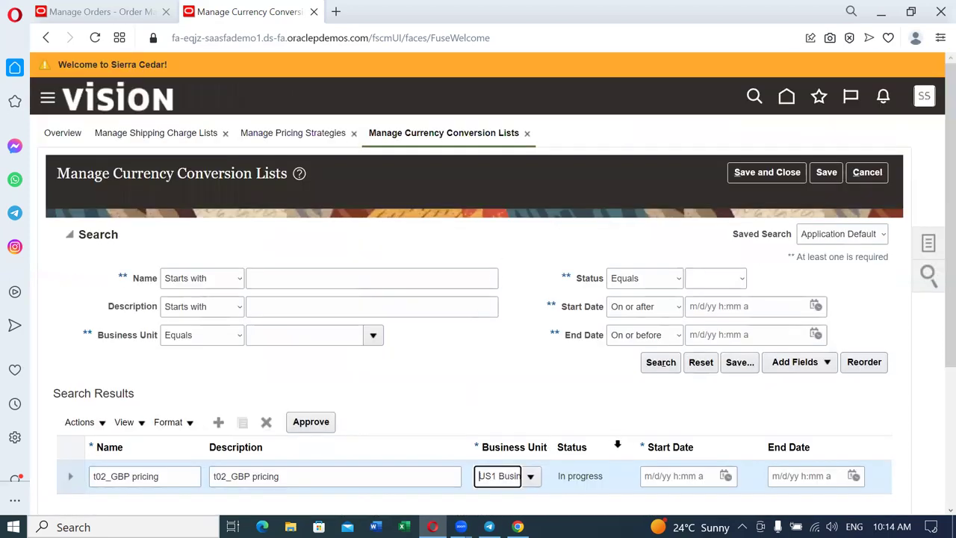
scroll(502, 285, down, 3)
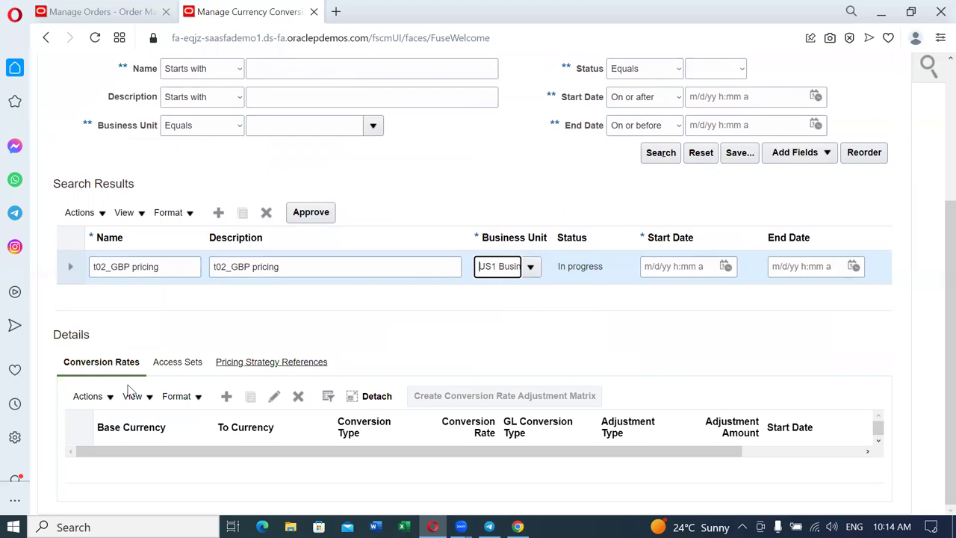
click(93, 397)
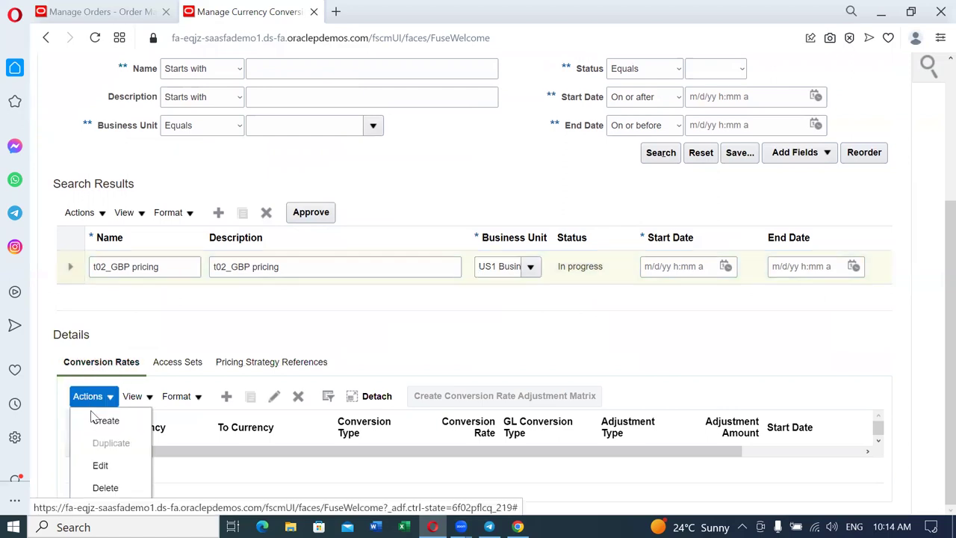
click(95, 420)
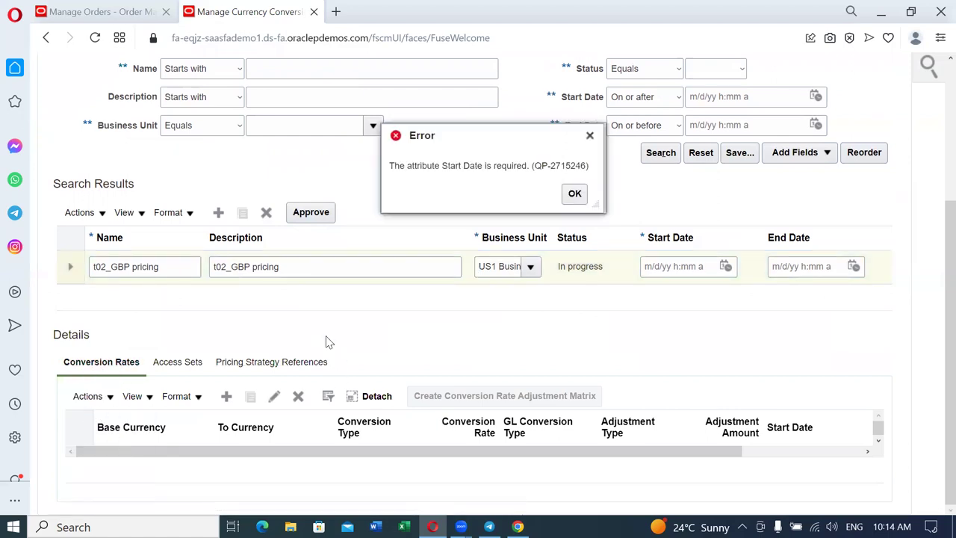
click(574, 193)
click(725, 267)
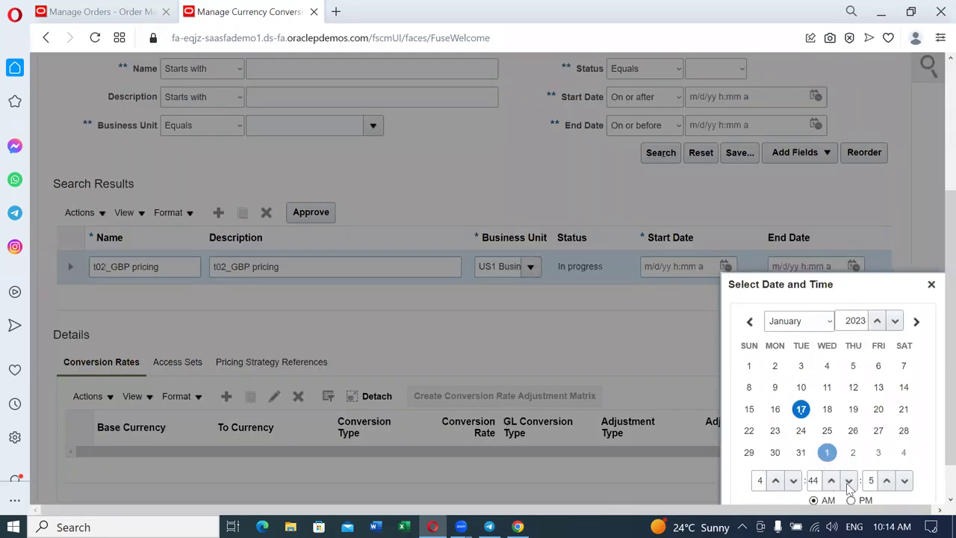
scroll(854, 452, down, 1)
click(877, 484)
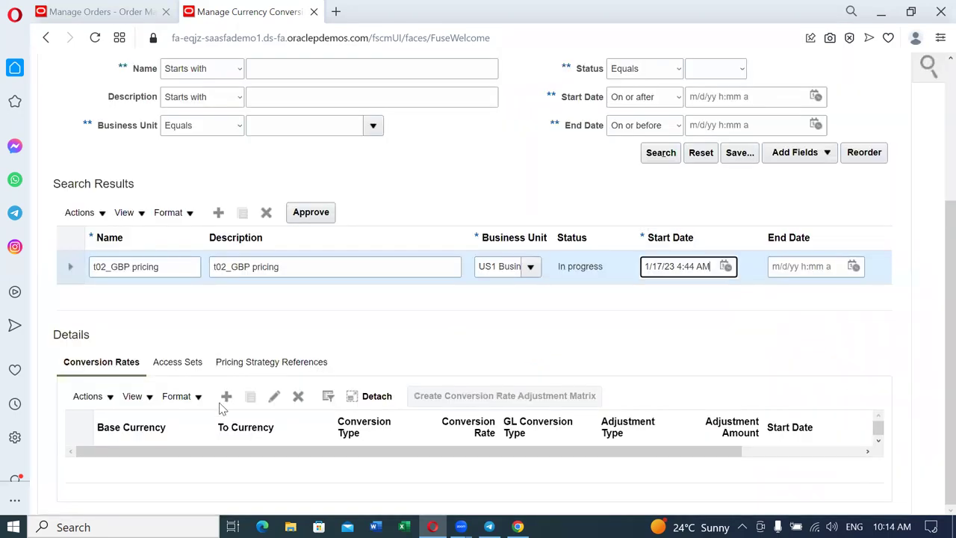
click(86, 397)
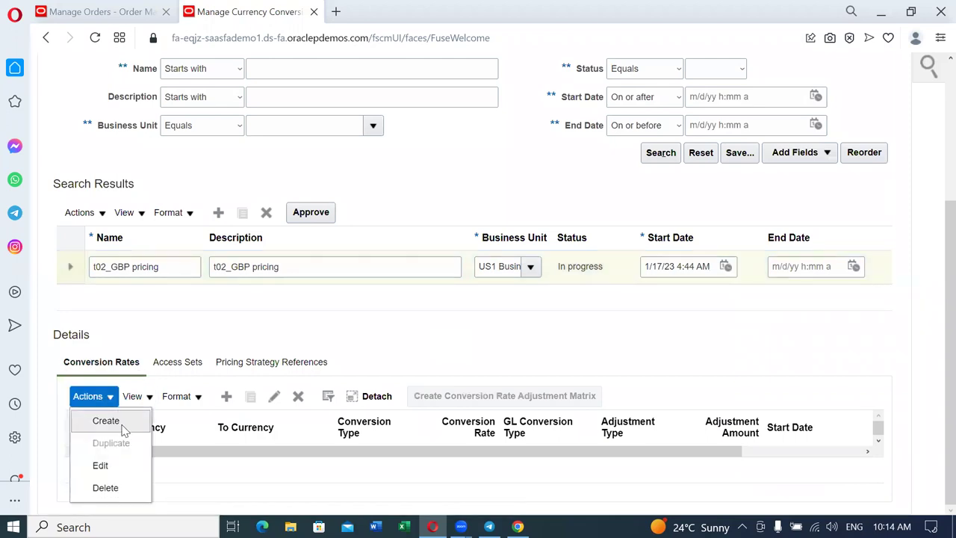
click(109, 421)
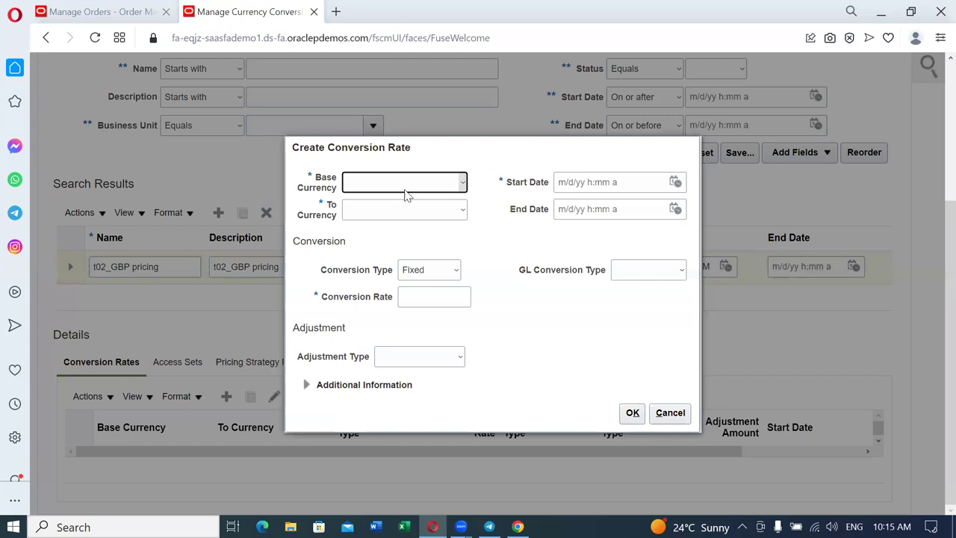
Define a Fixed USD-to-GBP conversion rate of 0.5 with Corporate GL conversion type
click(402, 184)
click(407, 209)
click(379, 214)
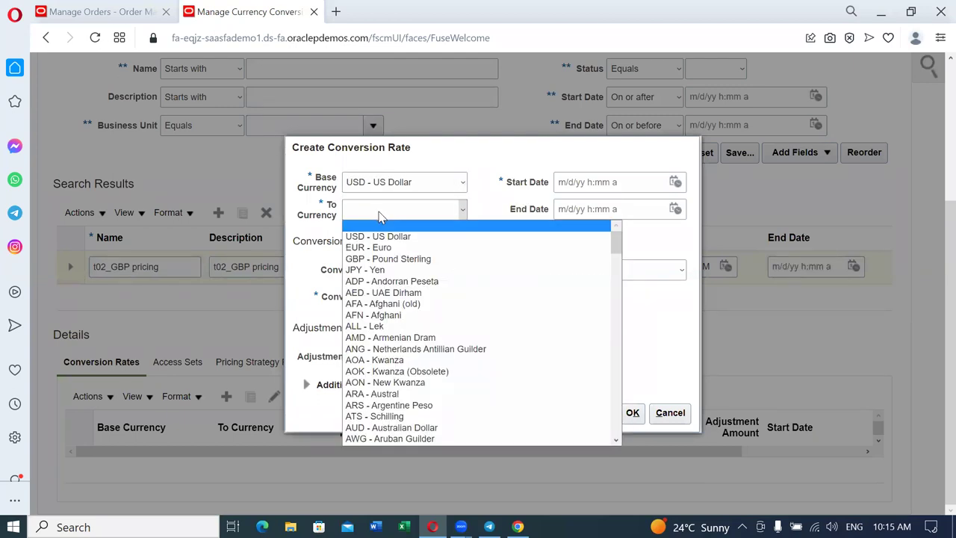
click(391, 260)
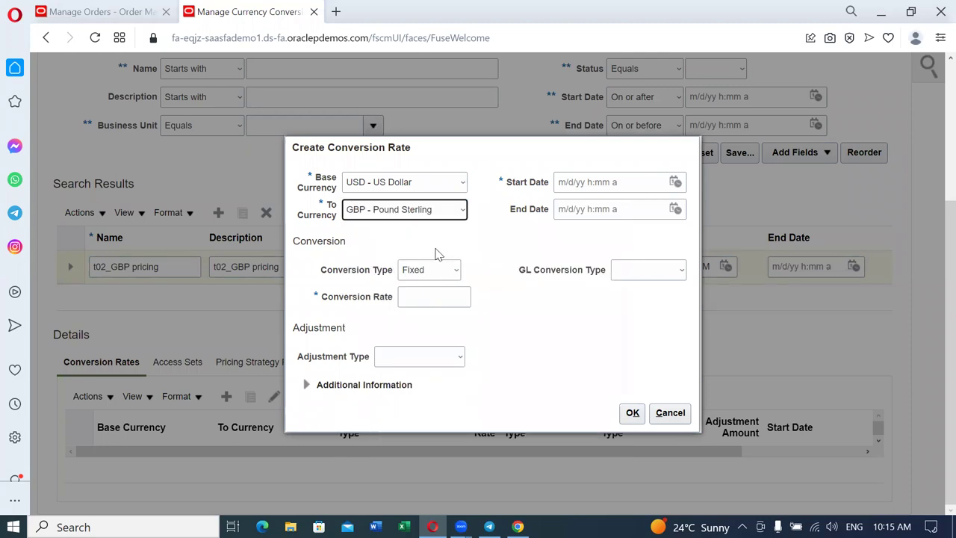
click(399, 297)
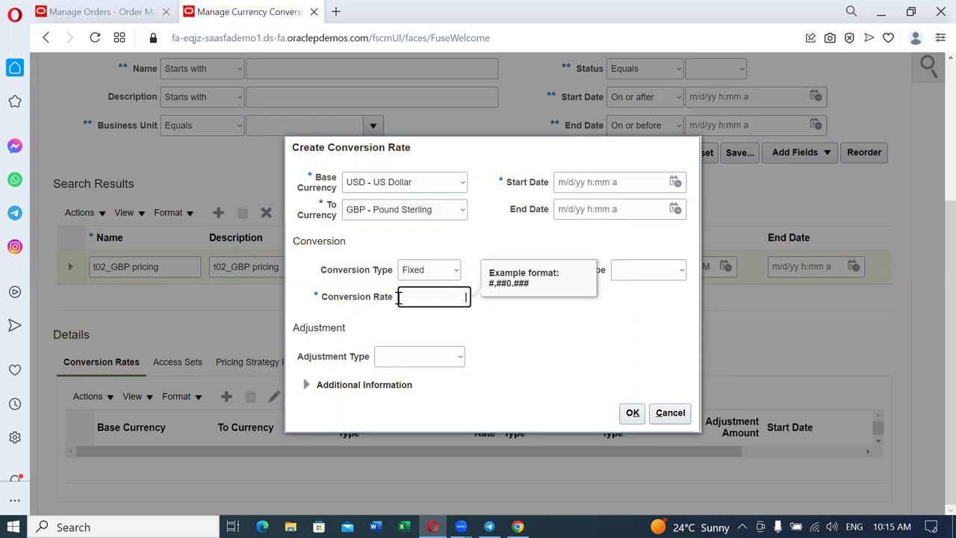
key(Tab)
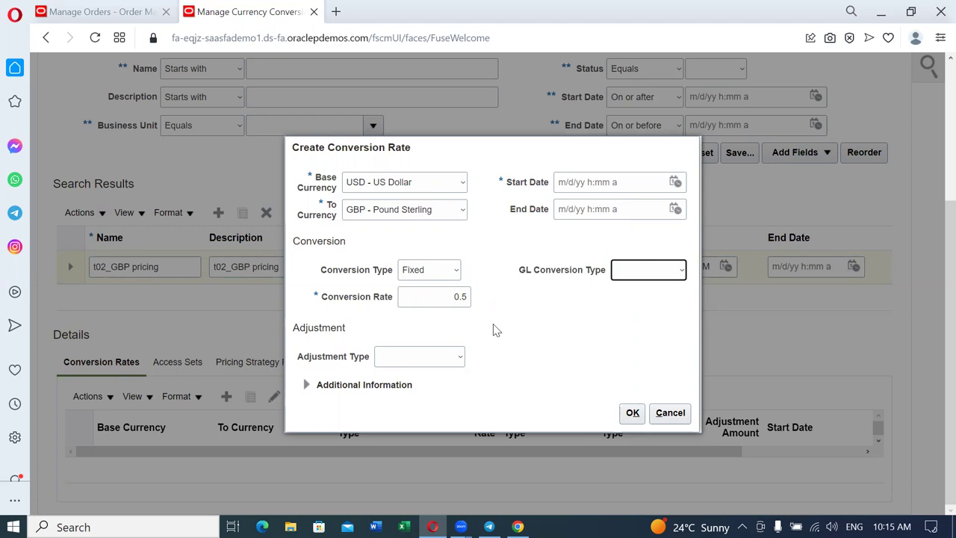
click(651, 273)
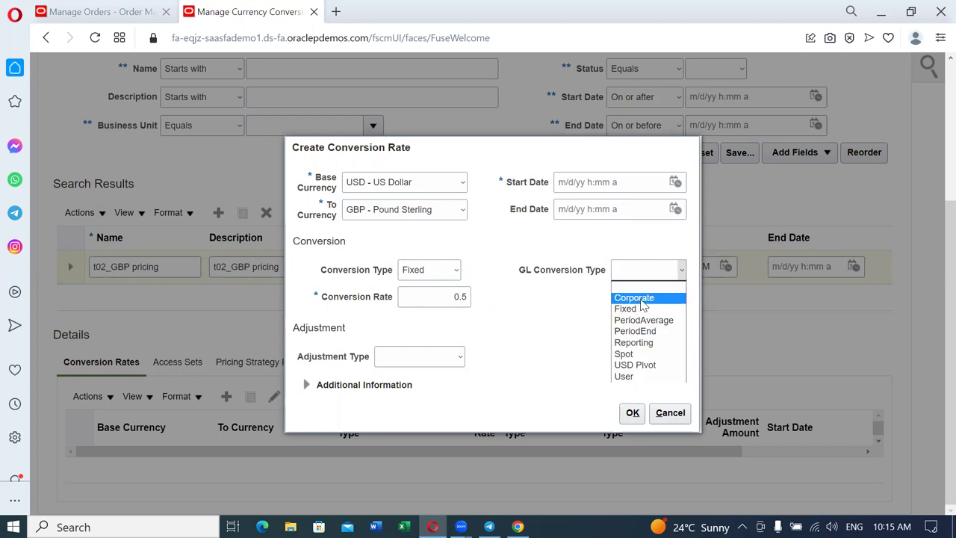
click(640, 298)
click(424, 358)
click(424, 361)
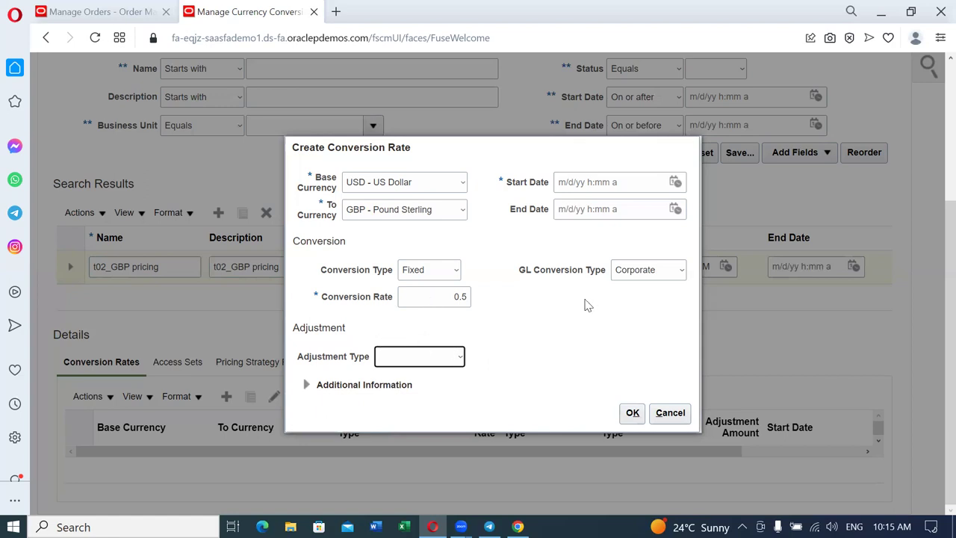
click(428, 275)
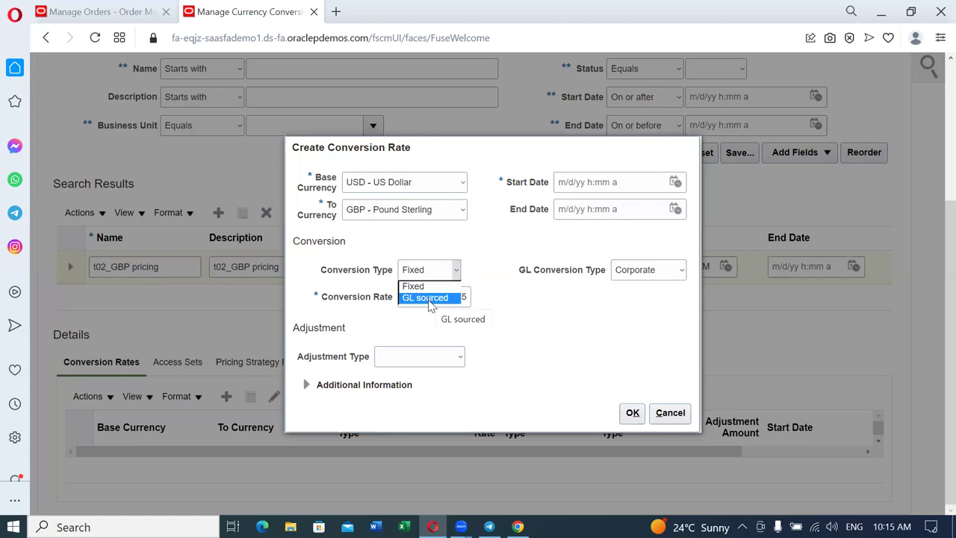
click(432, 275)
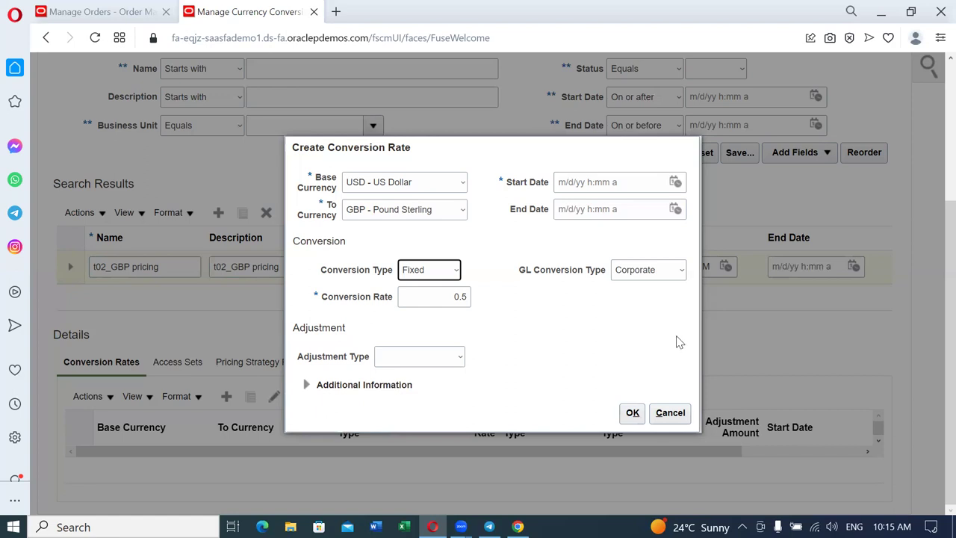
click(422, 276)
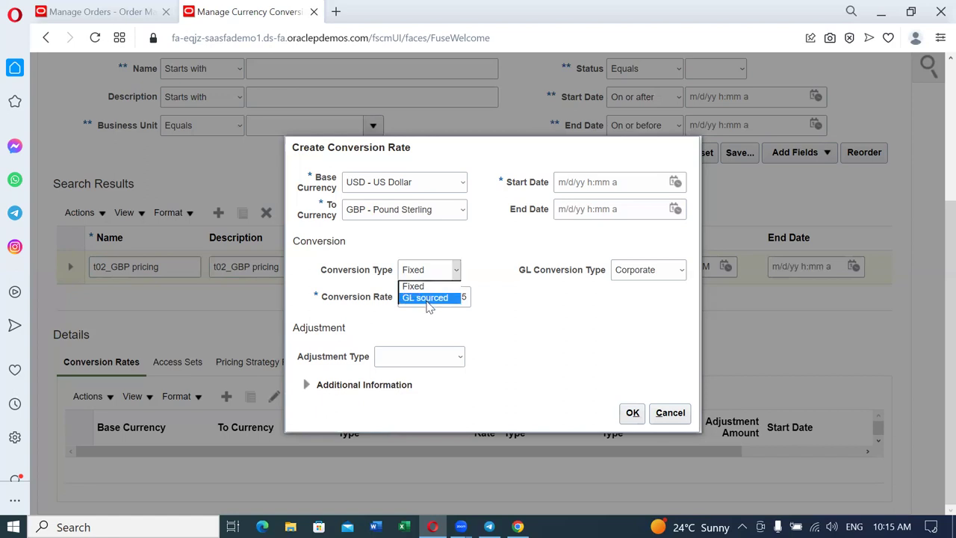
click(561, 365)
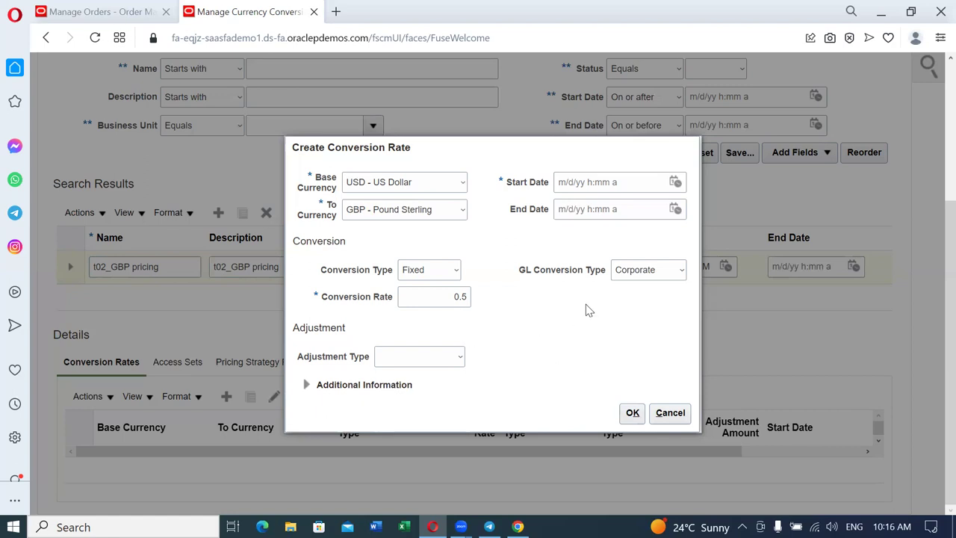
Give the rate a start date of 1/17/23 4:44 AM and save it
click(633, 415)
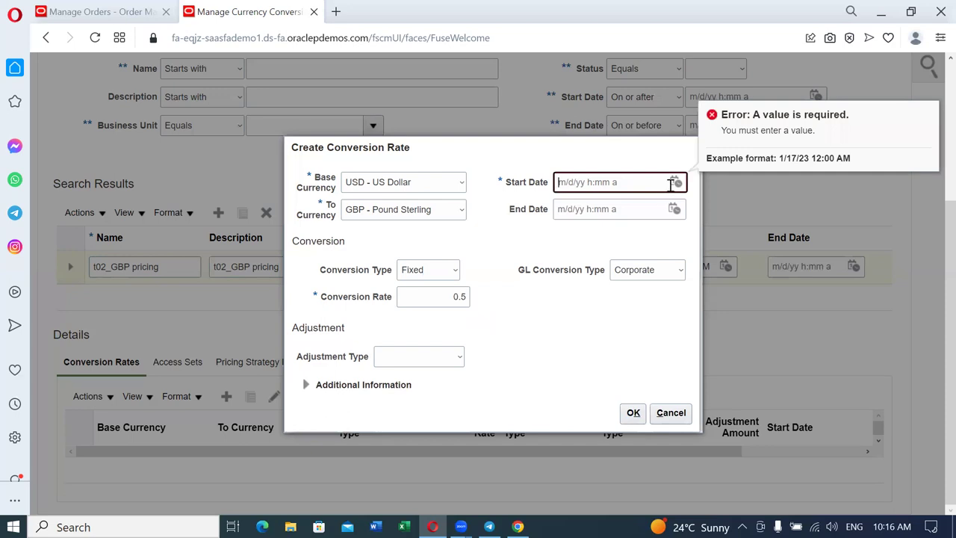
click(674, 183)
click(826, 446)
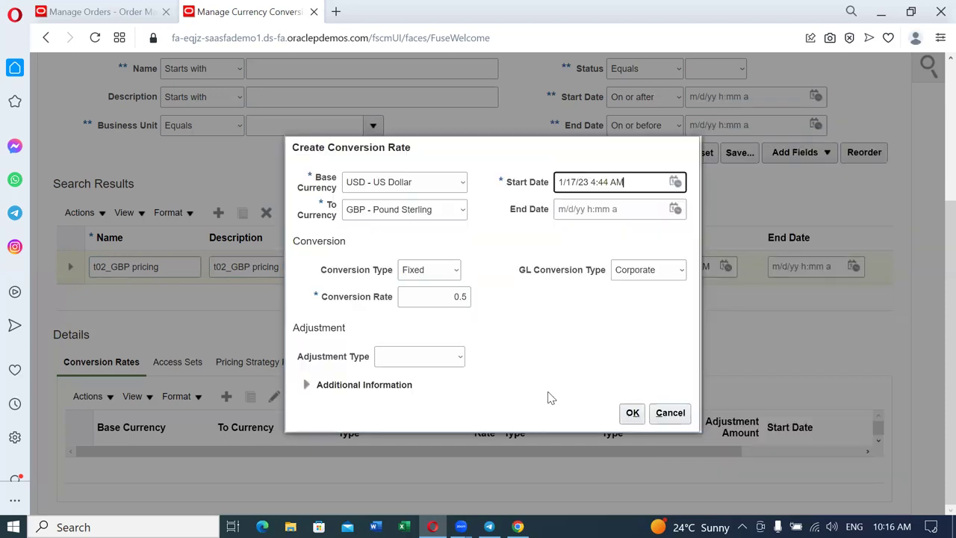
click(632, 413)
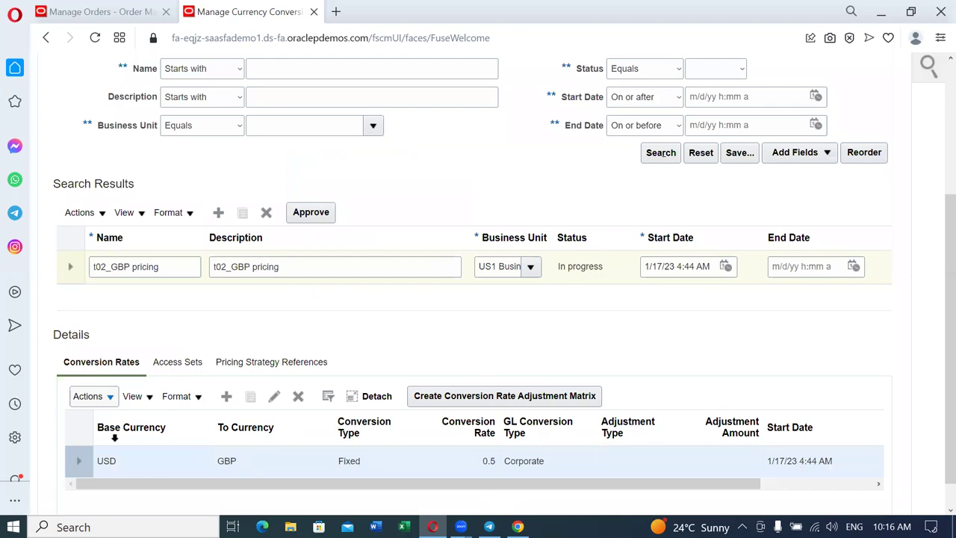
Add a new row under the list's Access Sets
scroll(453, 269, up, 3)
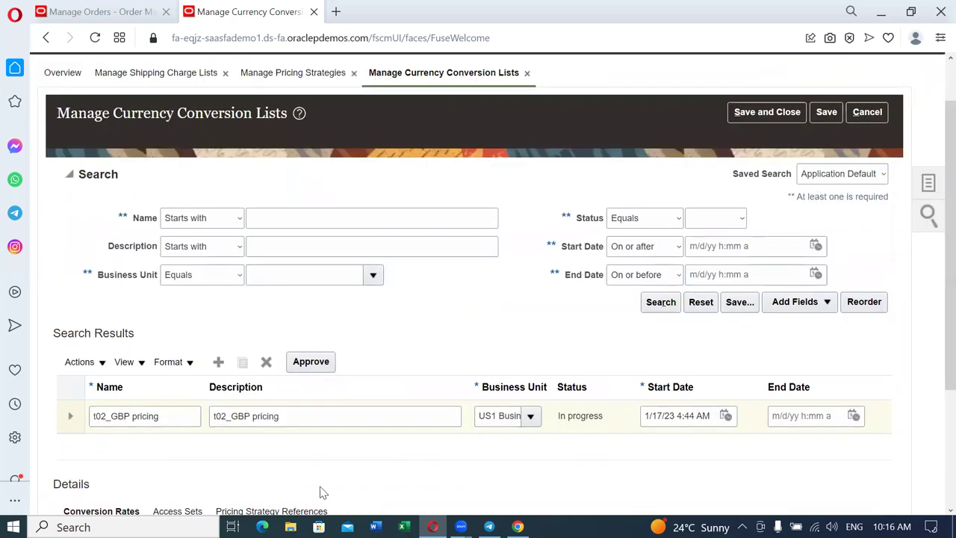
scroll(234, 435, down, 3)
click(191, 362)
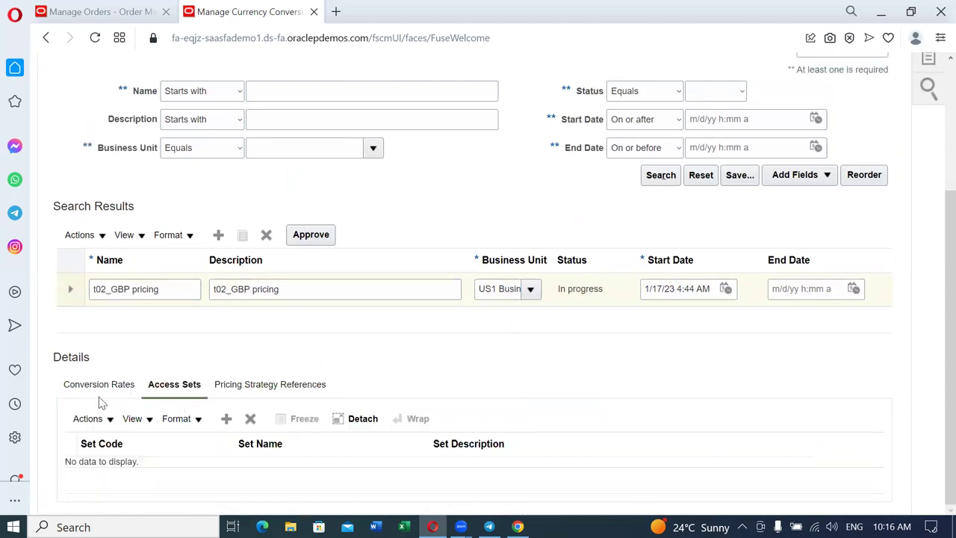
click(224, 419)
click(118, 472)
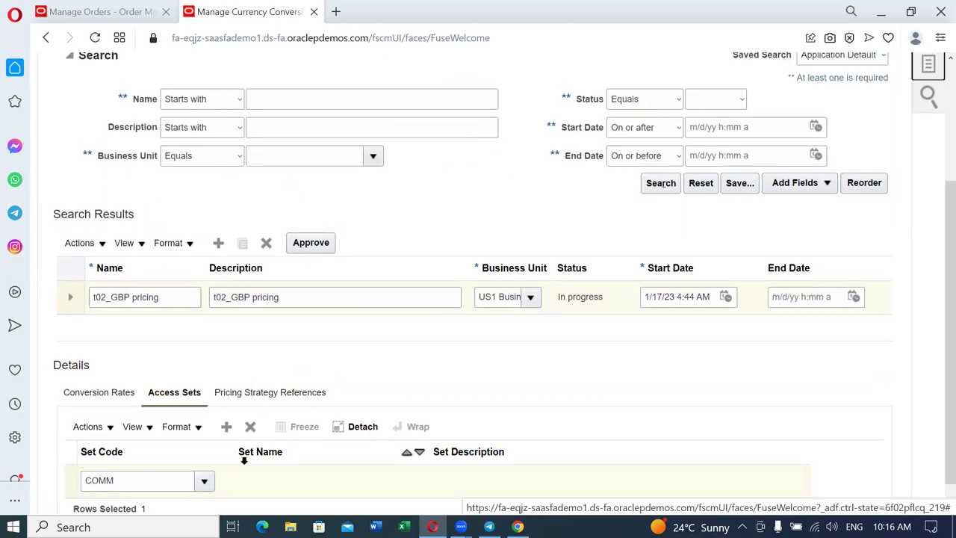
Search set codes for 'Com' and assign COMMON (Common Set) to the access set
scroll(243, 457, down, 1)
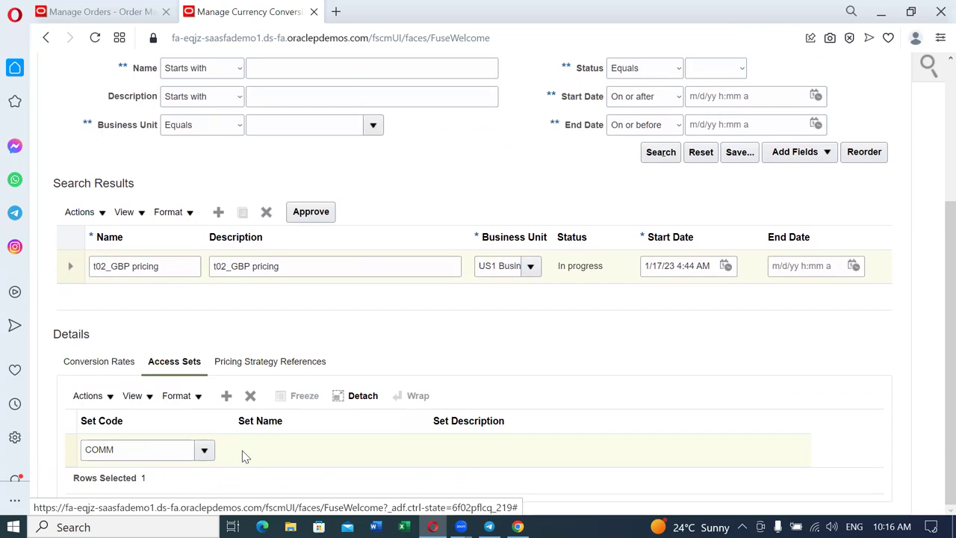
click(154, 451)
text(C)
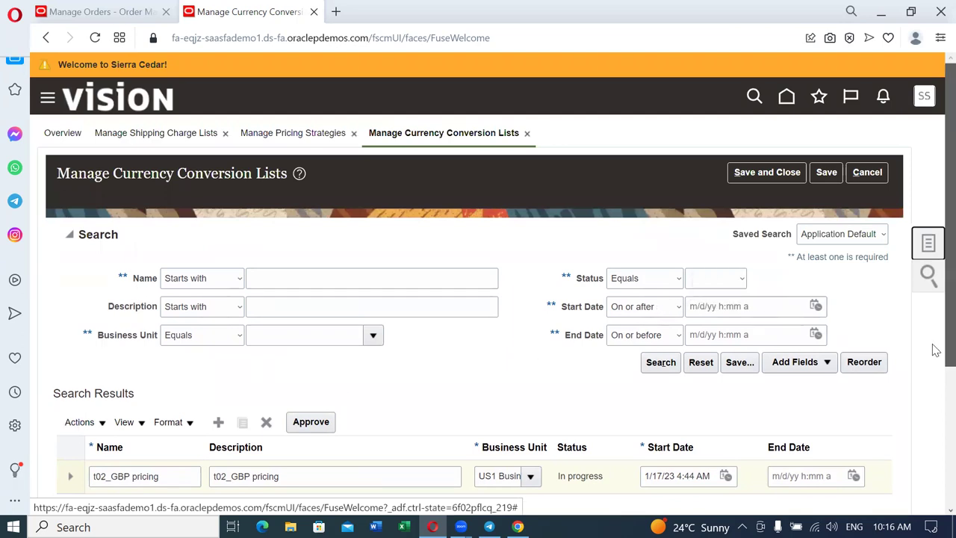
scroll(935, 410, down, 2)
scroll(935, 410, down, 2)
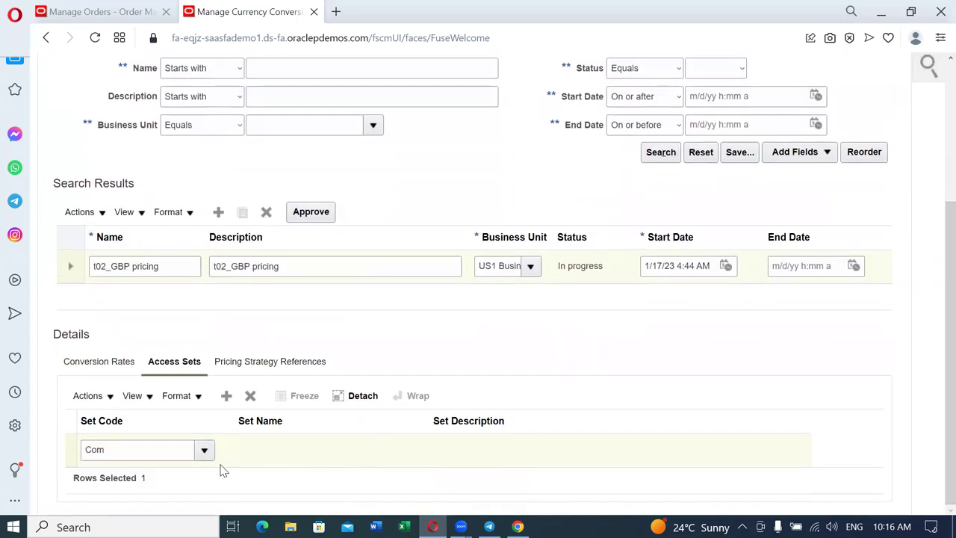
click(205, 449)
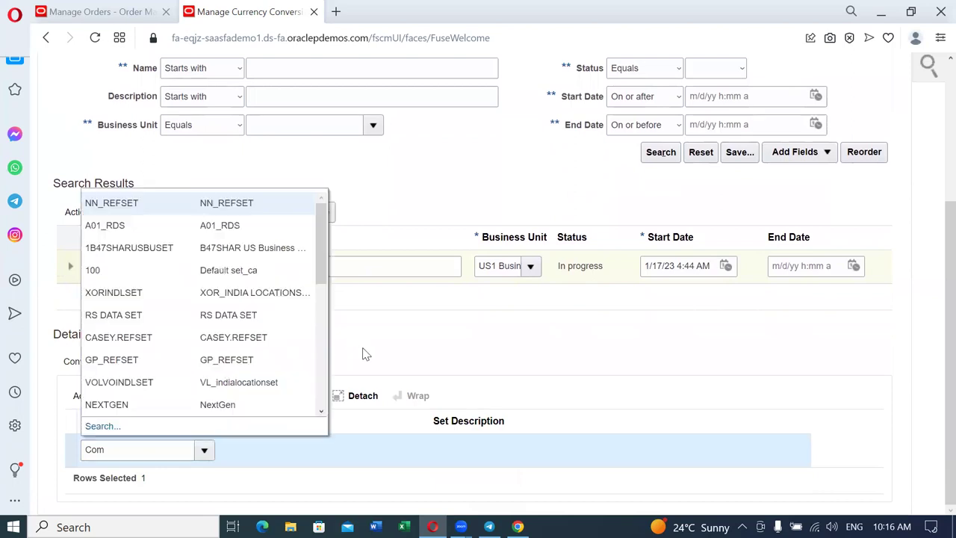
click(105, 427)
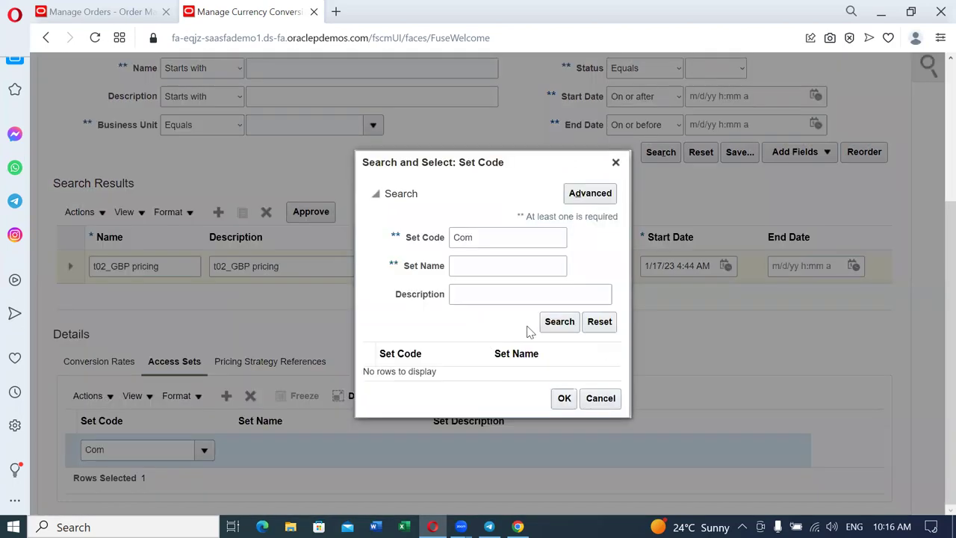
click(546, 321)
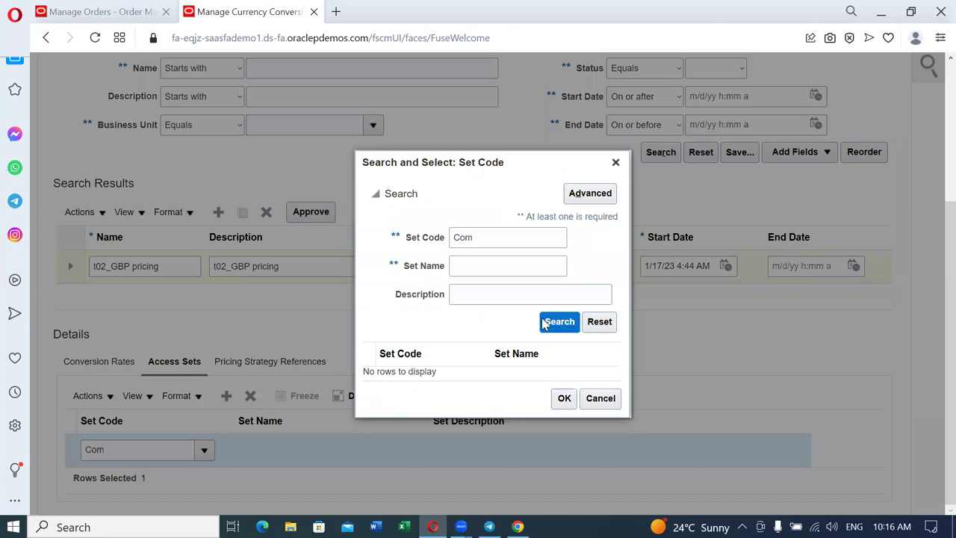
click(523, 371)
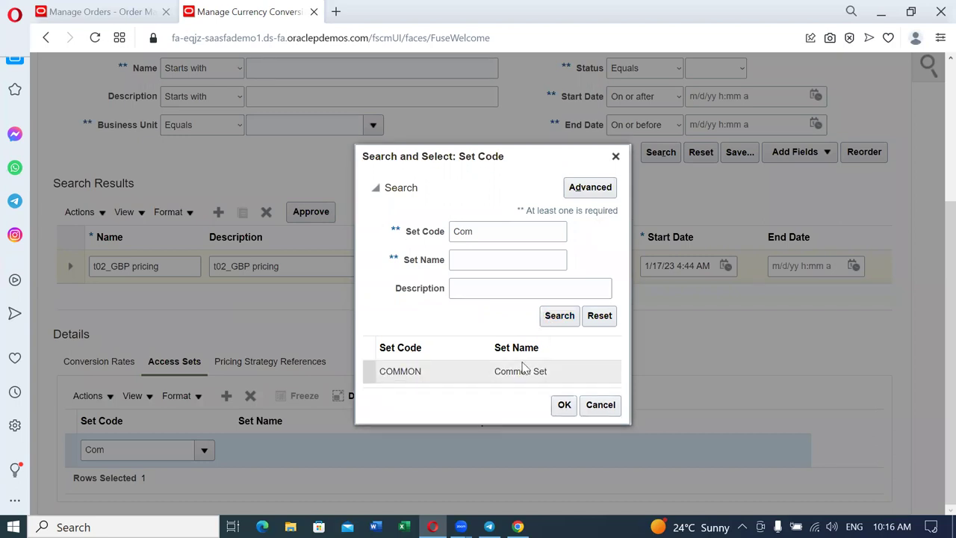
click(564, 404)
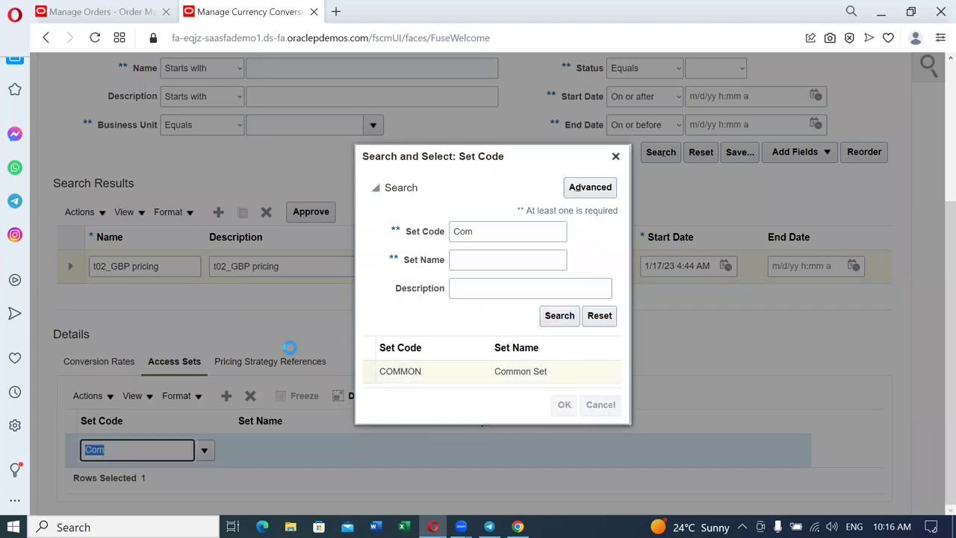
scroll(465, 365, up, 3)
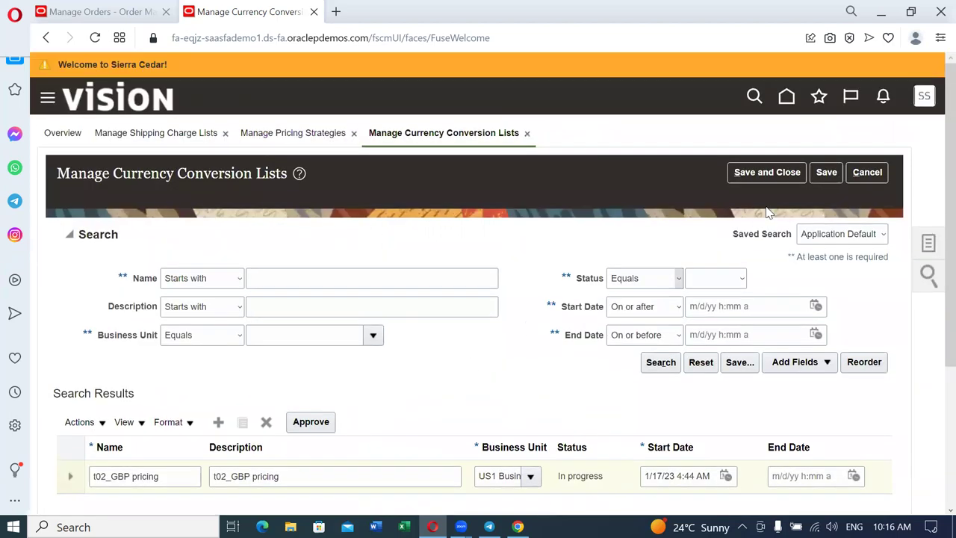
Save the t02_GBP pricing list and recheck its USD-to-GBP conversion rate
click(827, 172)
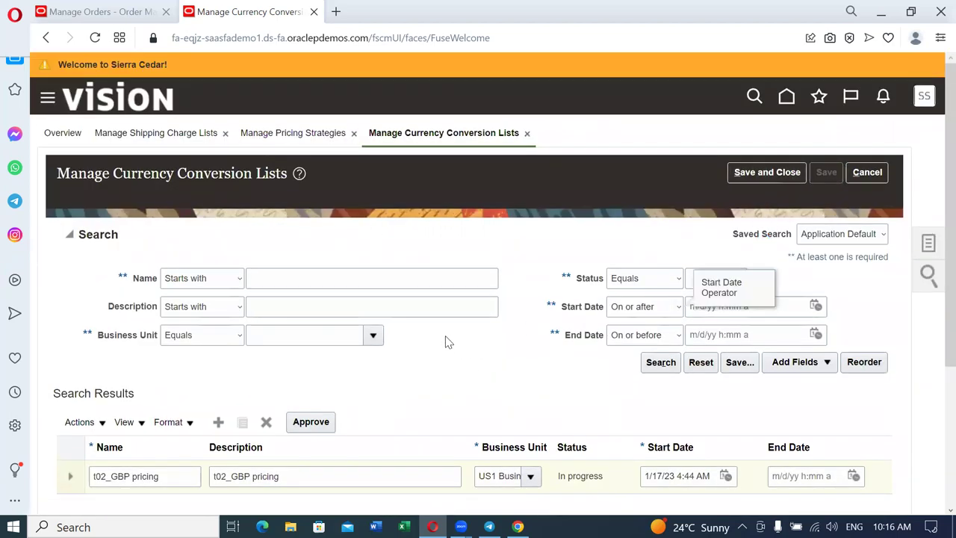
scroll(442, 365, down, 3)
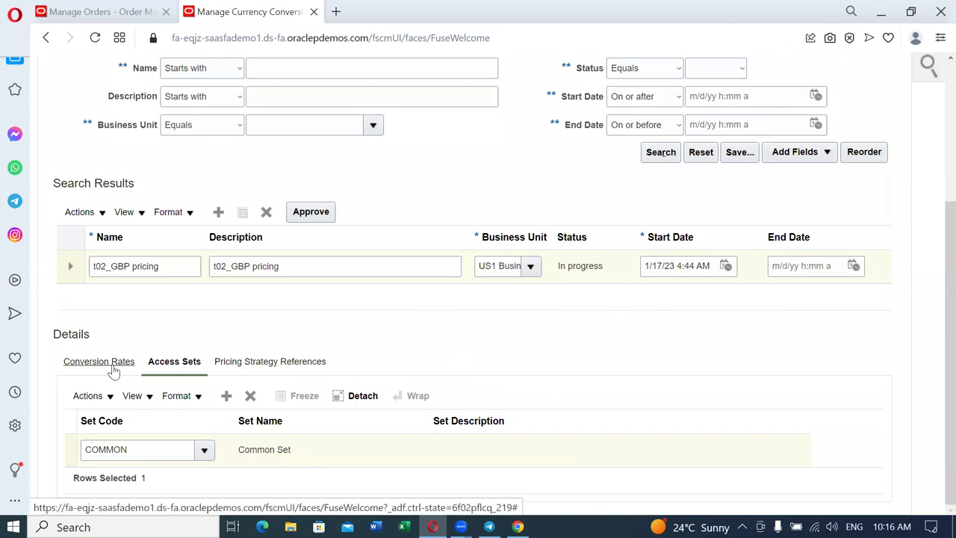
click(84, 363)
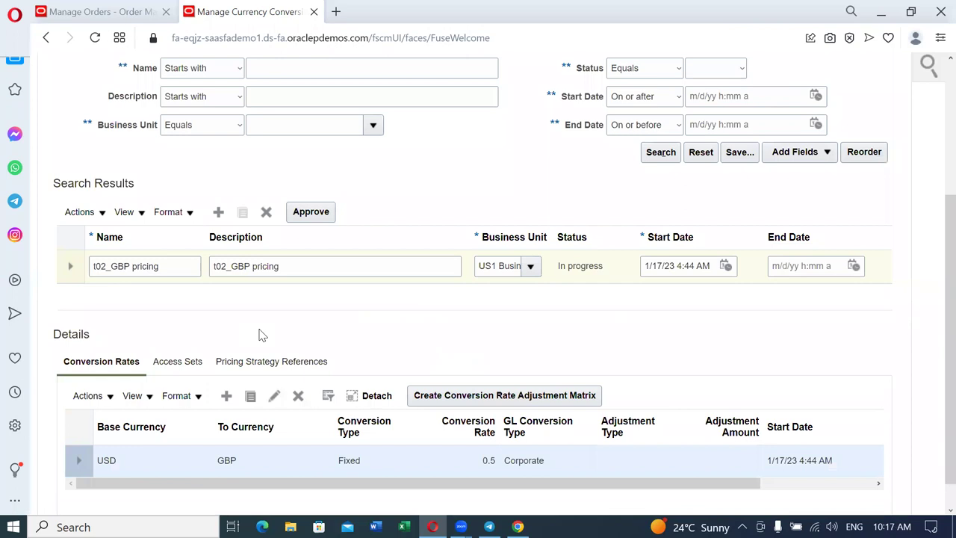
scroll(325, 348, up, 3)
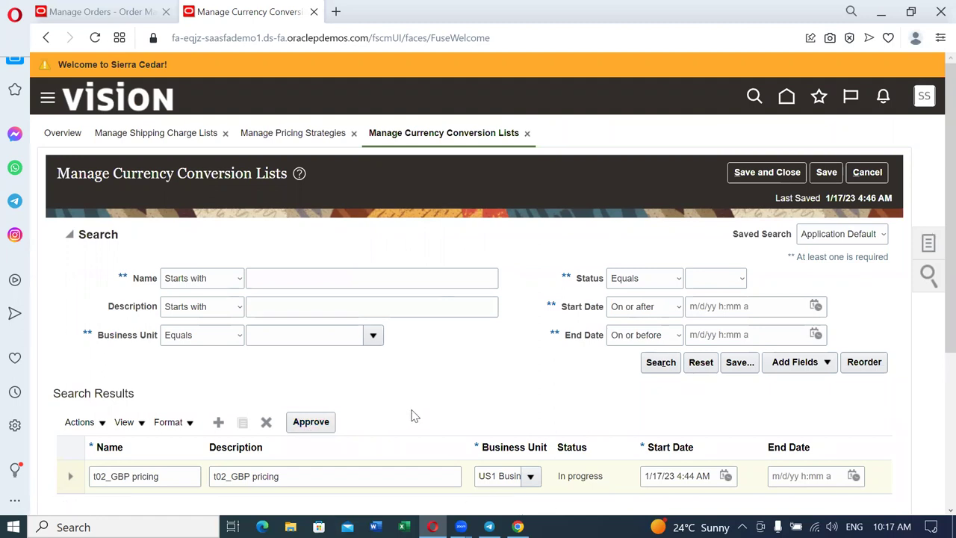
scroll(417, 416, down, 3)
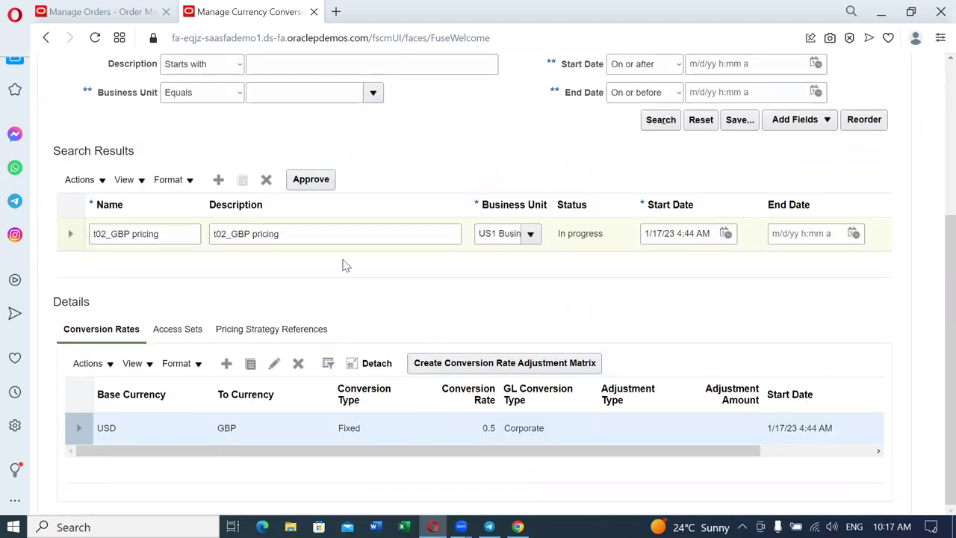
Approve the list, confirm the warning, and save and close it
click(325, 182)
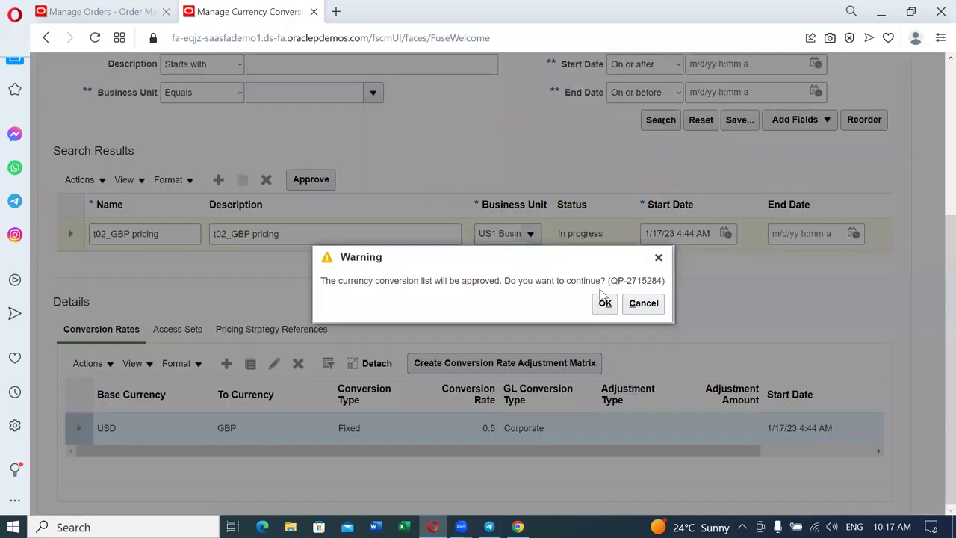
click(605, 303)
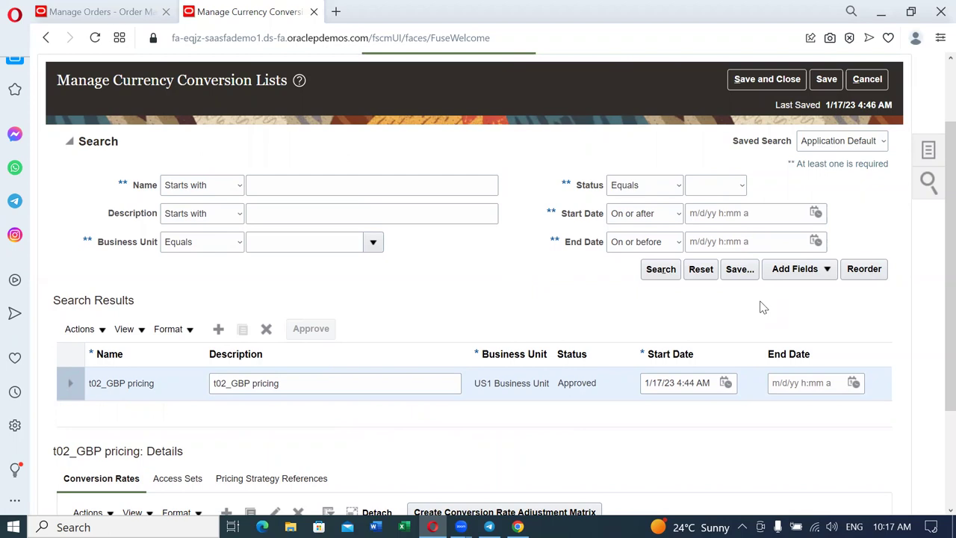
scroll(564, 269, down, 4)
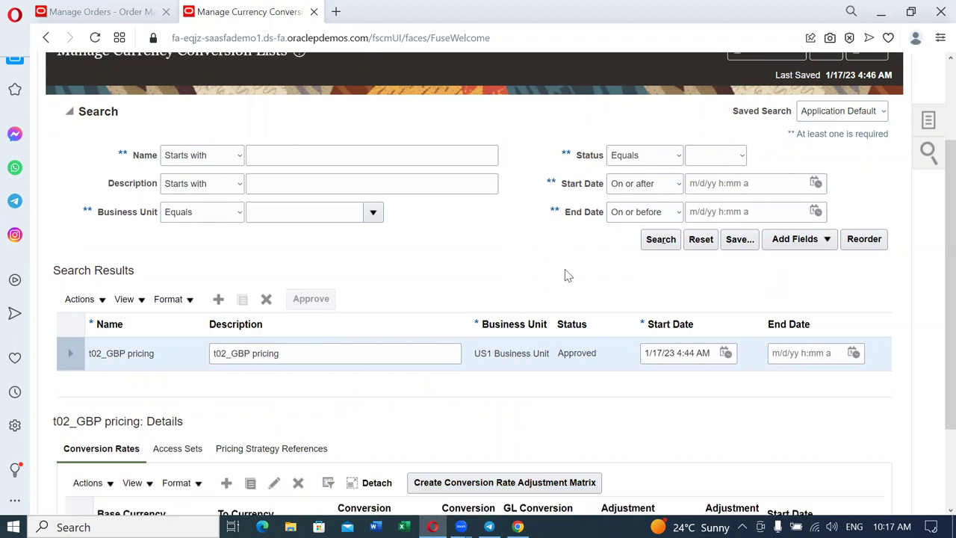
scroll(533, 318, up, 5)
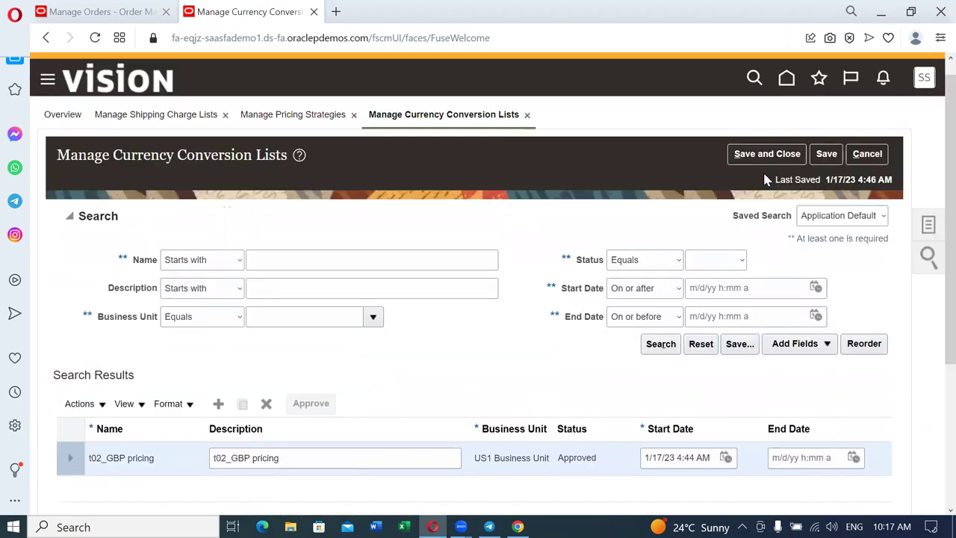
click(767, 154)
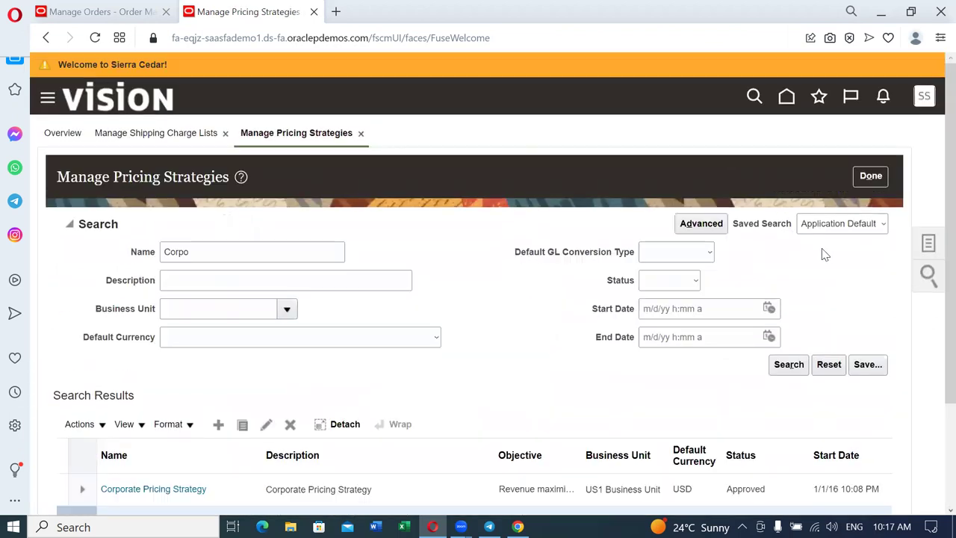
Open Corporate Pricing Strategy Group 1 and show its currency conversion lists
click(928, 243)
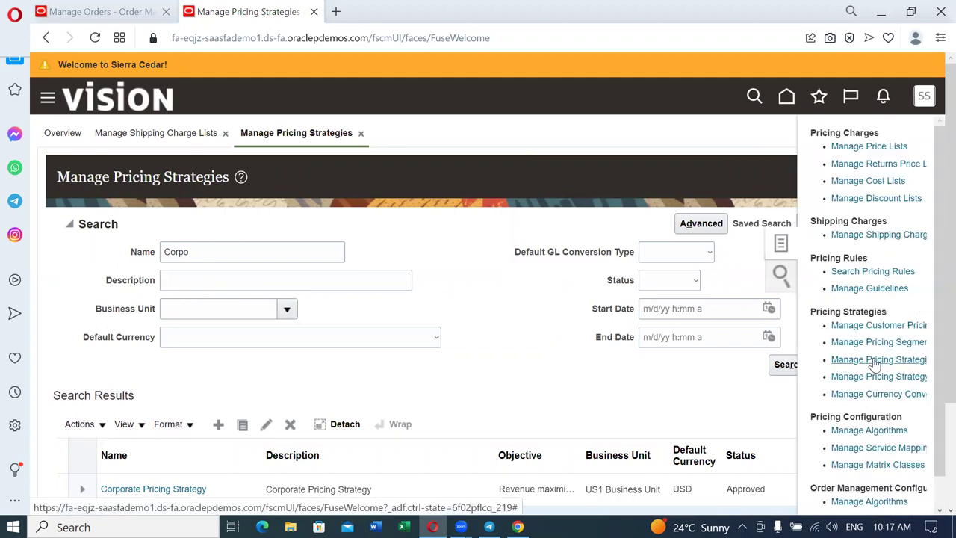
click(305, 256)
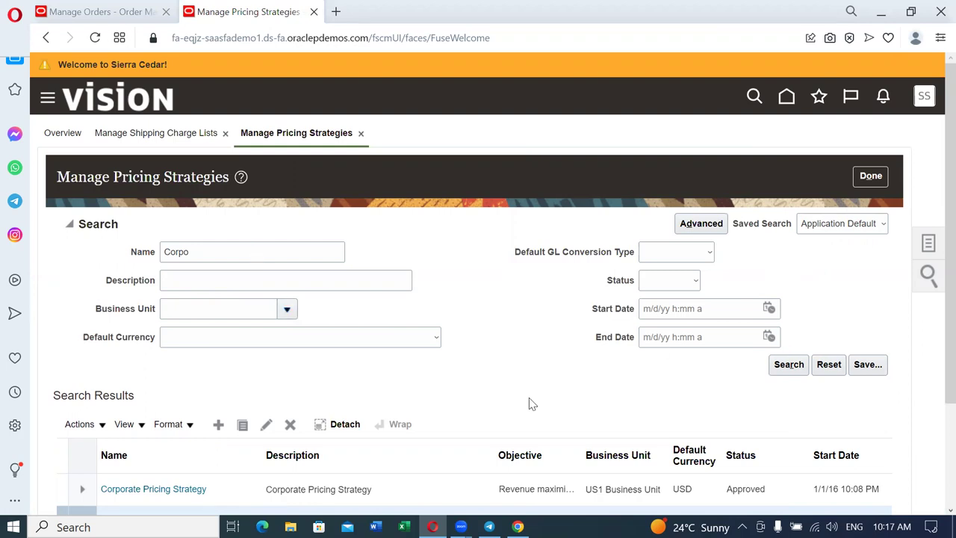
scroll(391, 412, down, 2)
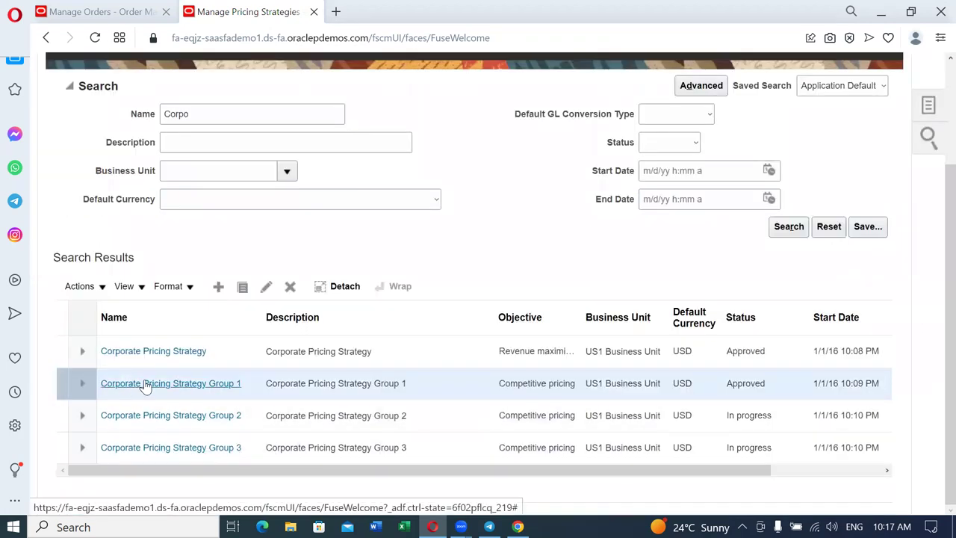
click(146, 384)
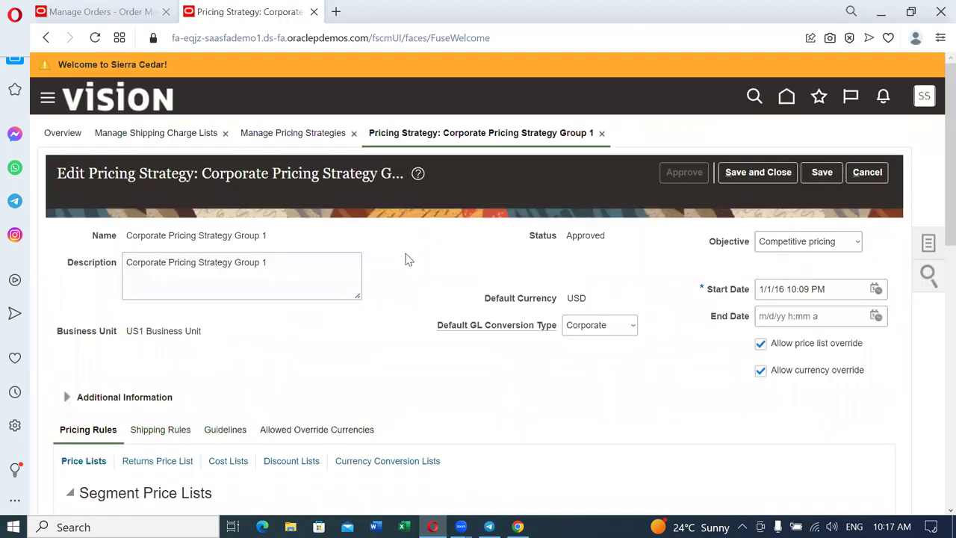
scroll(390, 310, down, 3)
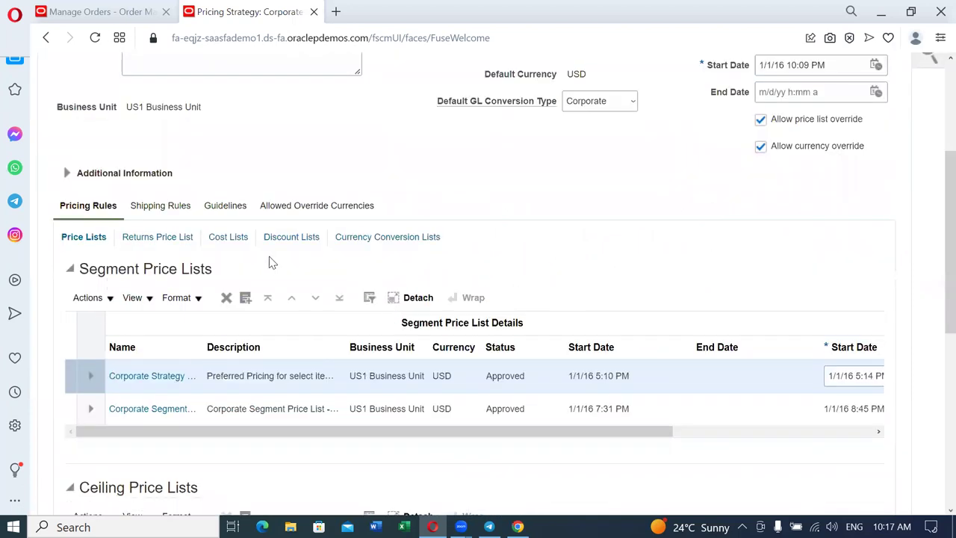
click(422, 236)
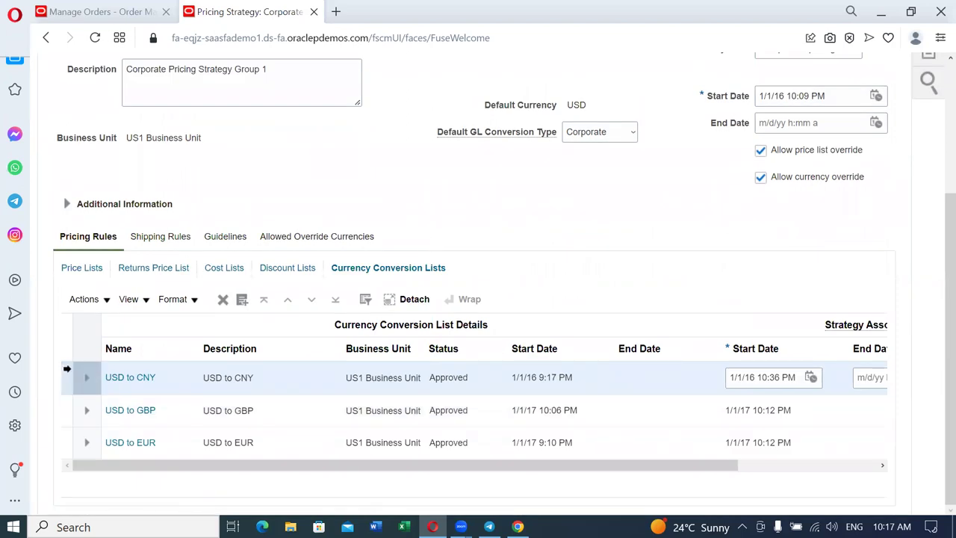
Select the USD to CNY conversion list and delete it
click(66, 411)
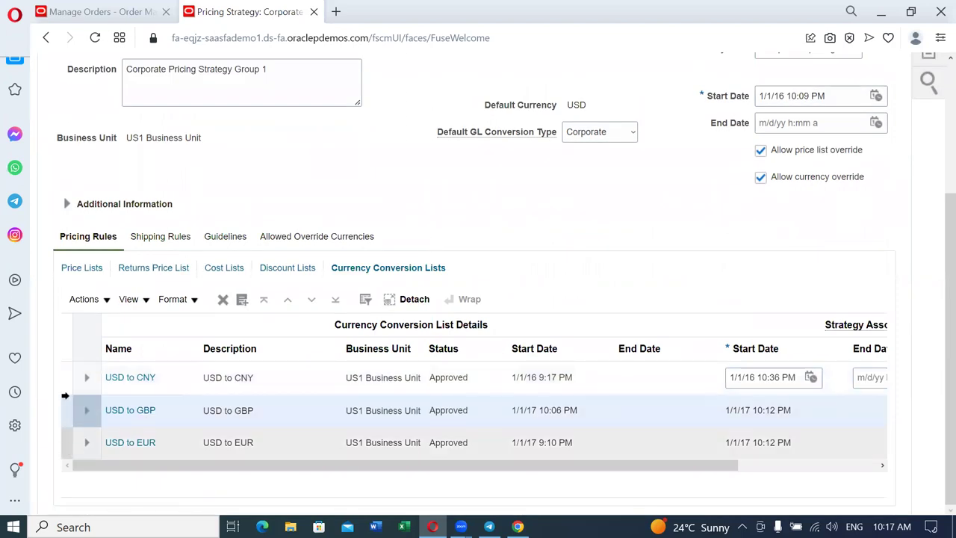
click(65, 381)
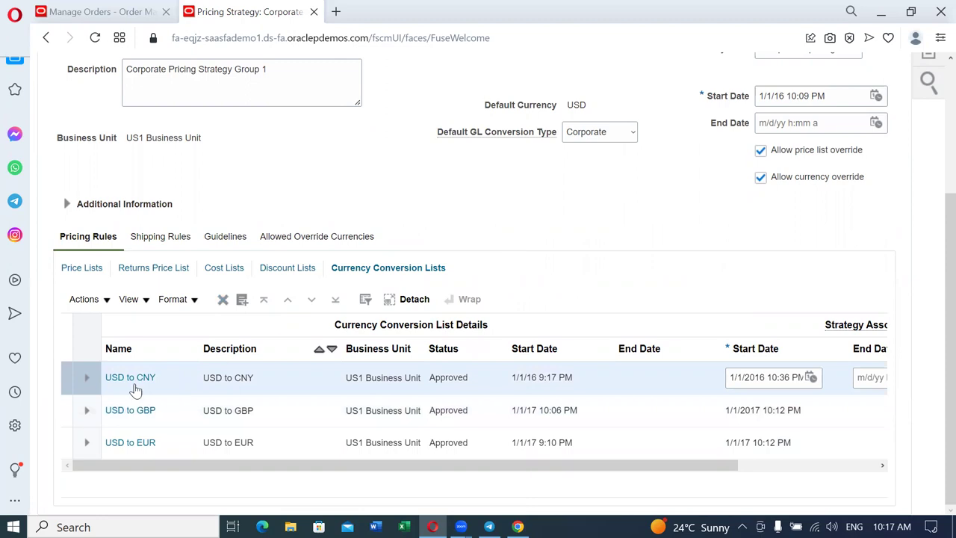
click(221, 299)
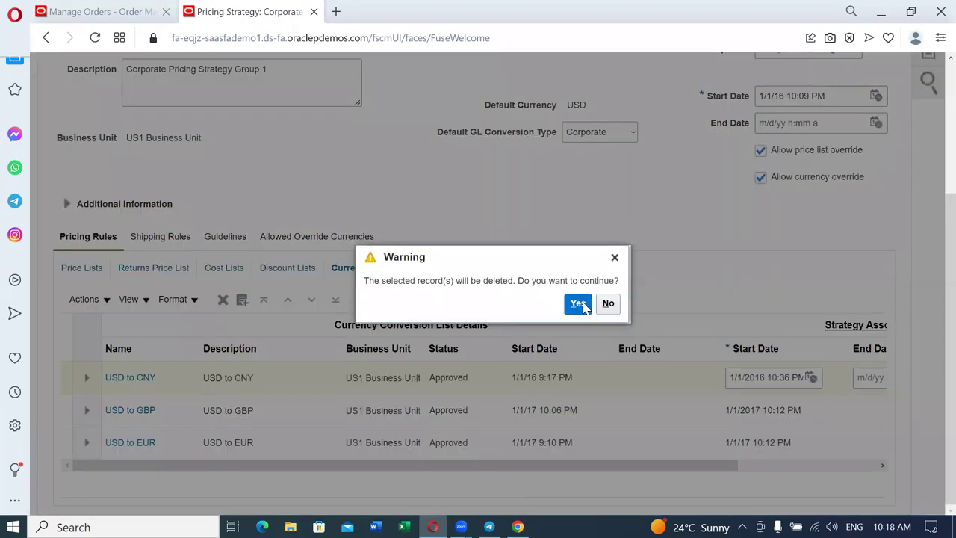
Remove the USD to CNY, USD to GBP and USD to EUR conversion lists
click(605, 311)
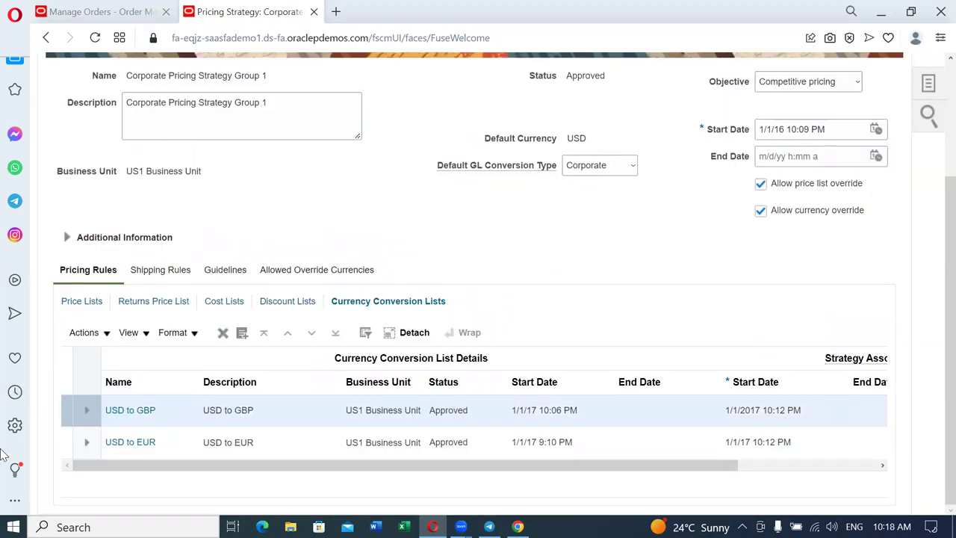
click(64, 408)
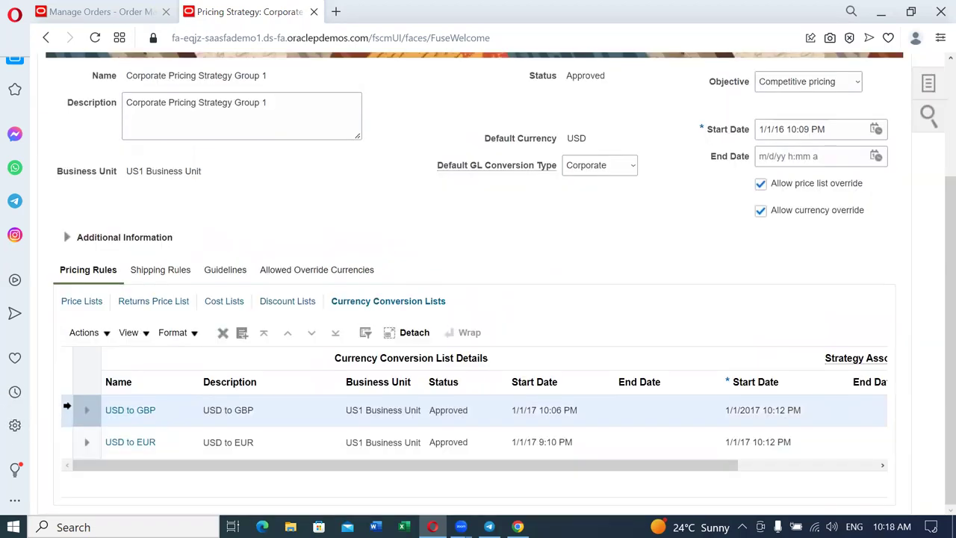
click(222, 335)
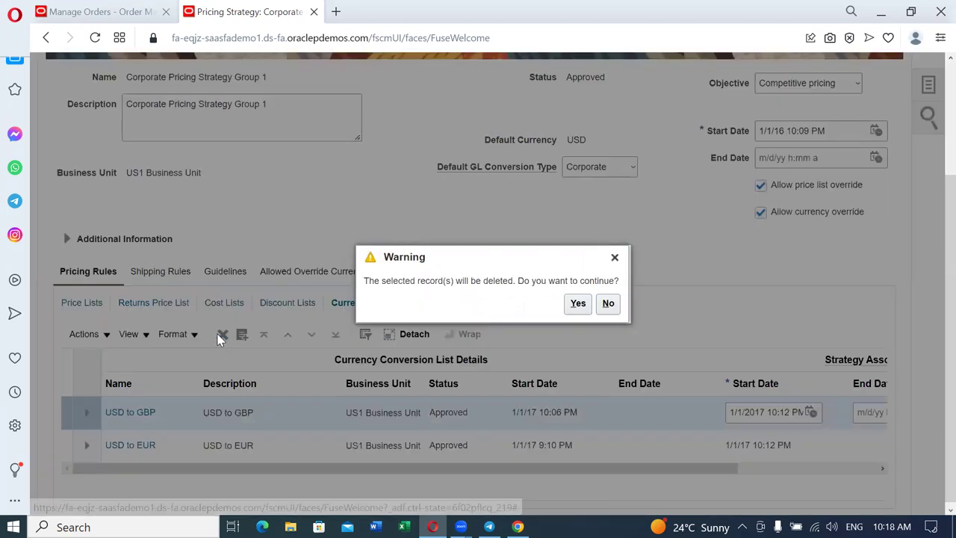
click(582, 309)
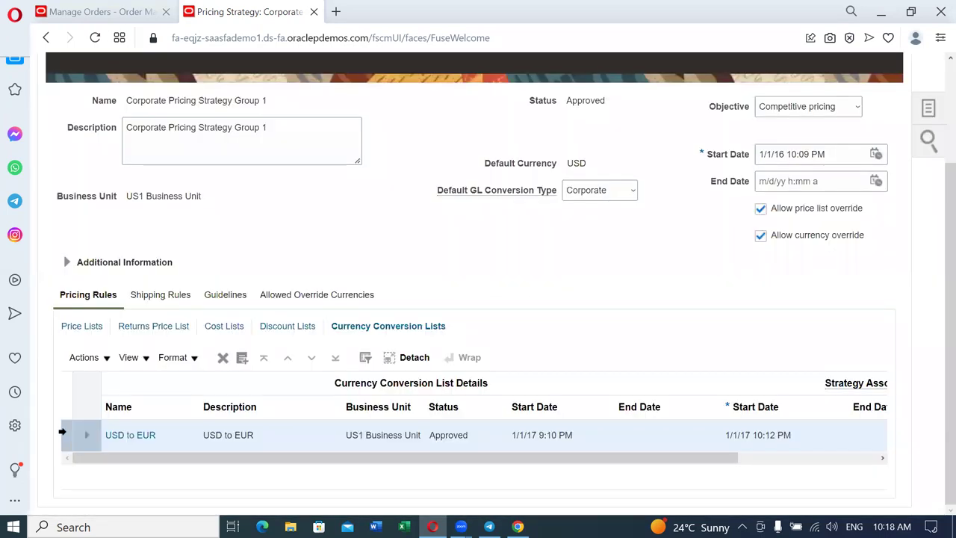
click(63, 431)
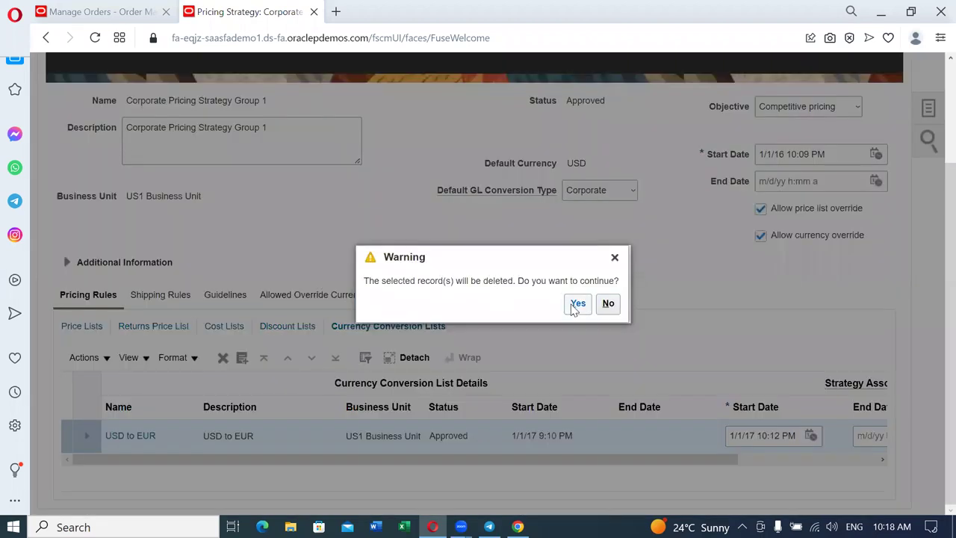
click(574, 308)
Save the strategy with no conversion lists attached
scroll(574, 310, up, 3)
click(822, 172)
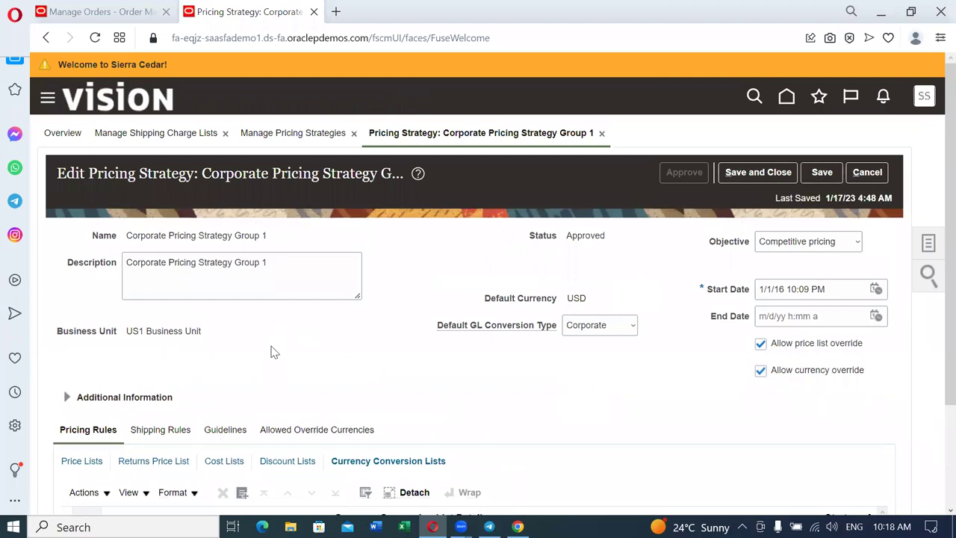
scroll(273, 352, down, 3)
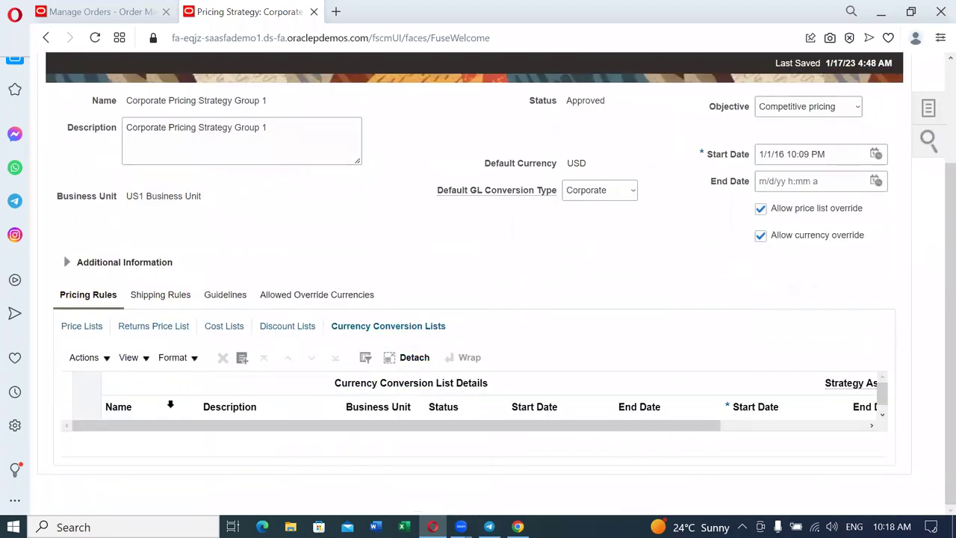
click(88, 357)
Add the t02_GBP pricing conversion list to the strategy
click(117, 408)
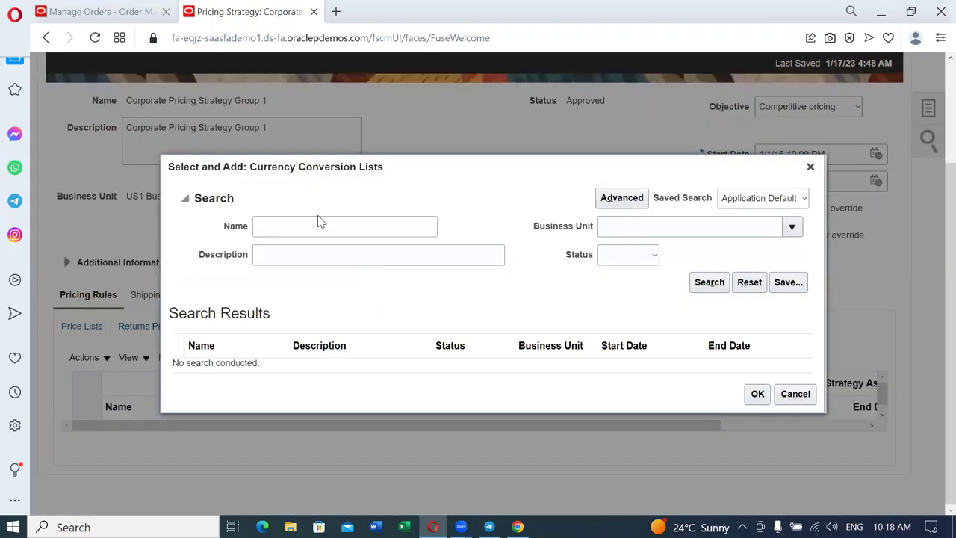
click(317, 222)
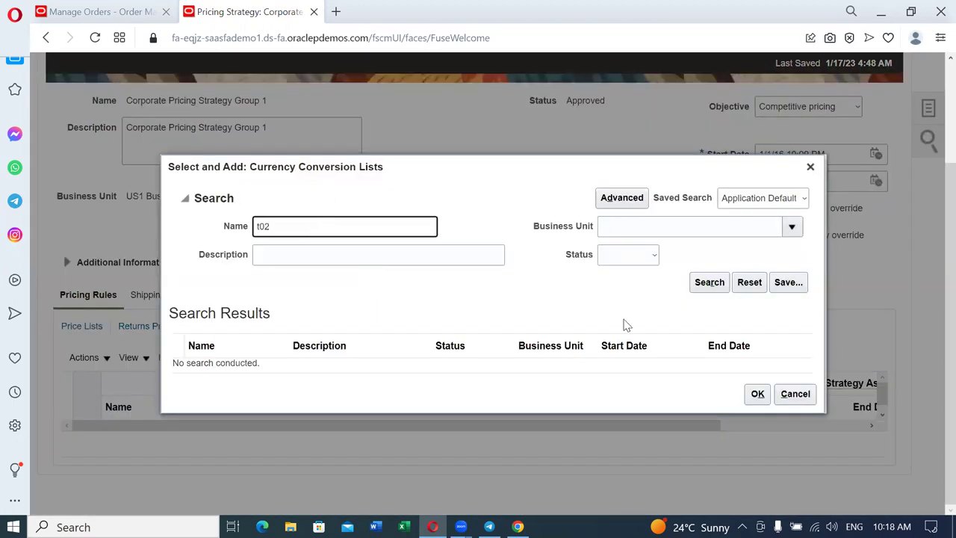
click(710, 282)
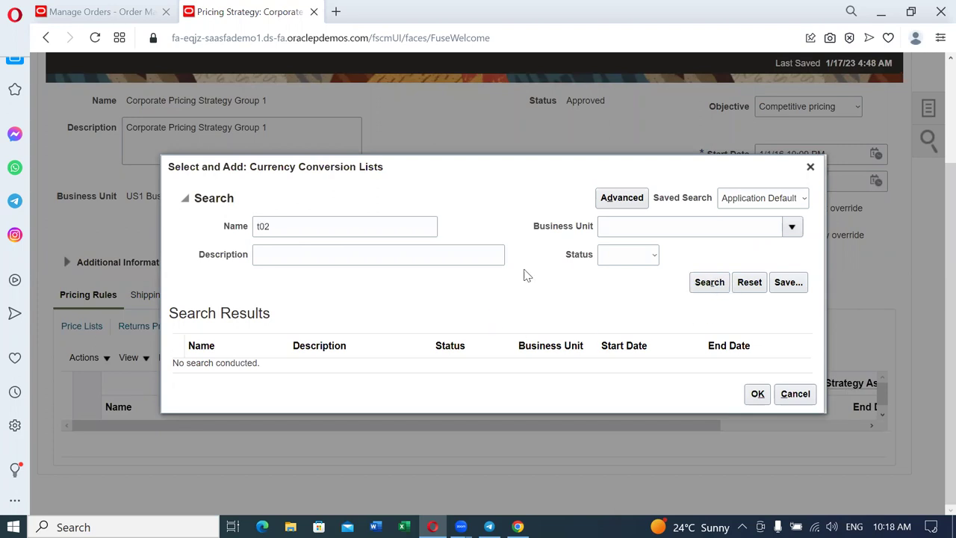
click(529, 364)
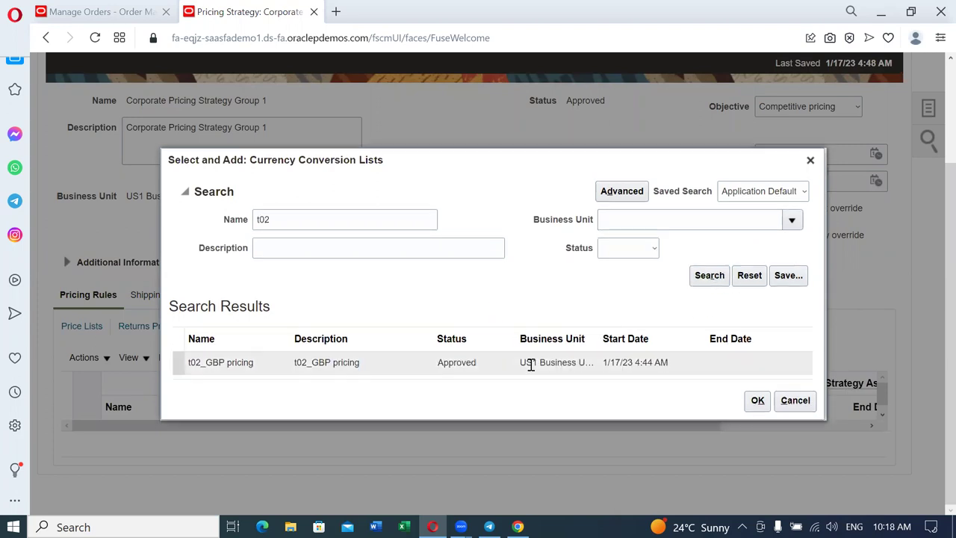
click(754, 402)
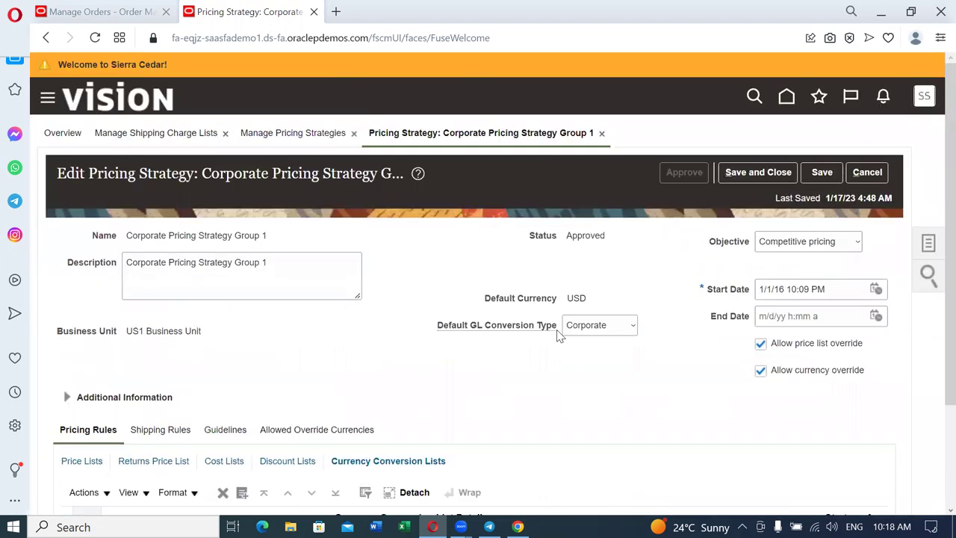
Give the new list start date 1/17/23 4:48 AM, save the strategy, and start a new sales order
scroll(559, 336, up, 2)
click(756, 176)
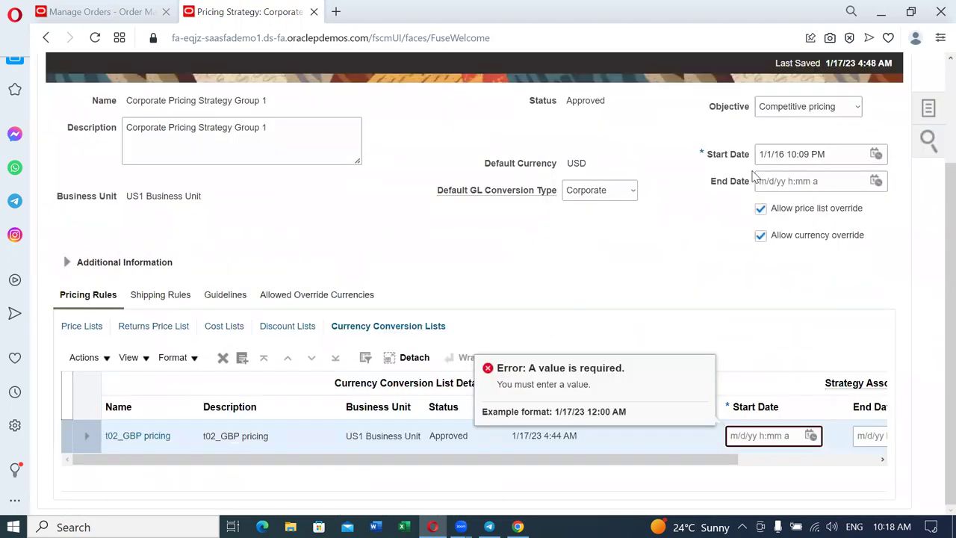
click(812, 435)
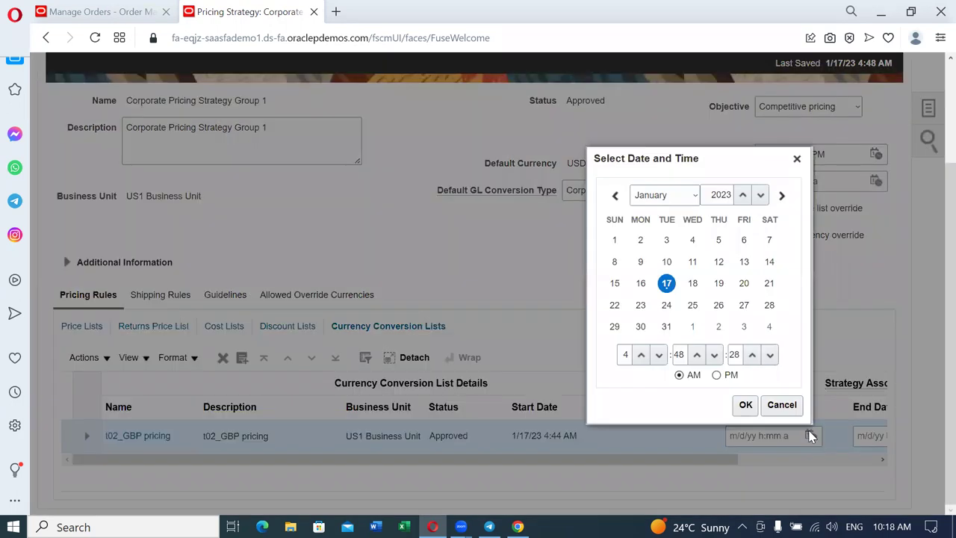
key(Return)
scroll(794, 187, up, 3)
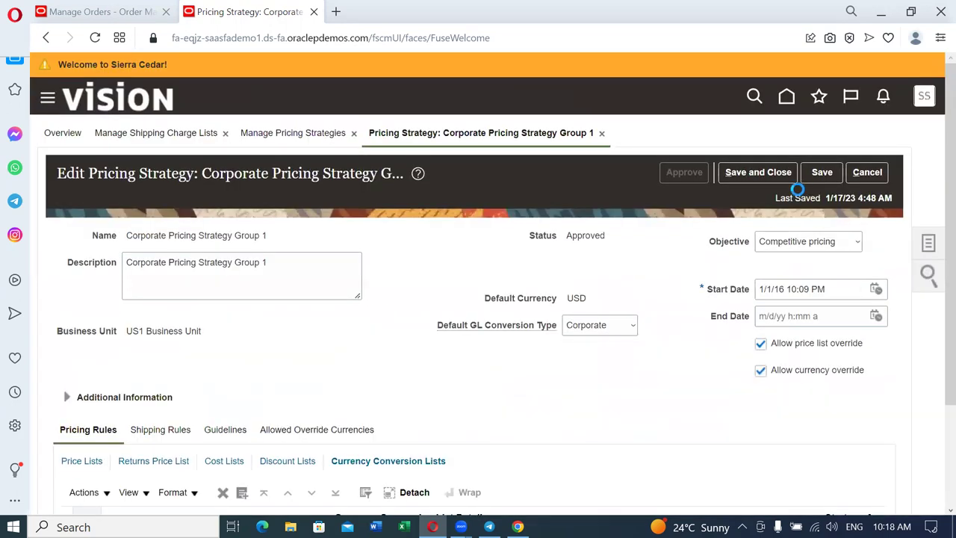
click(758, 172)
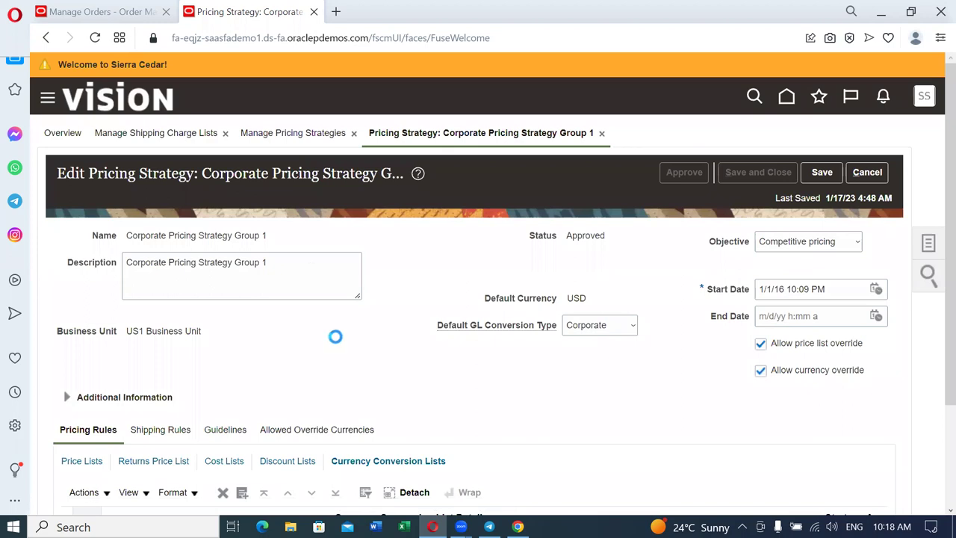
click(111, 11)
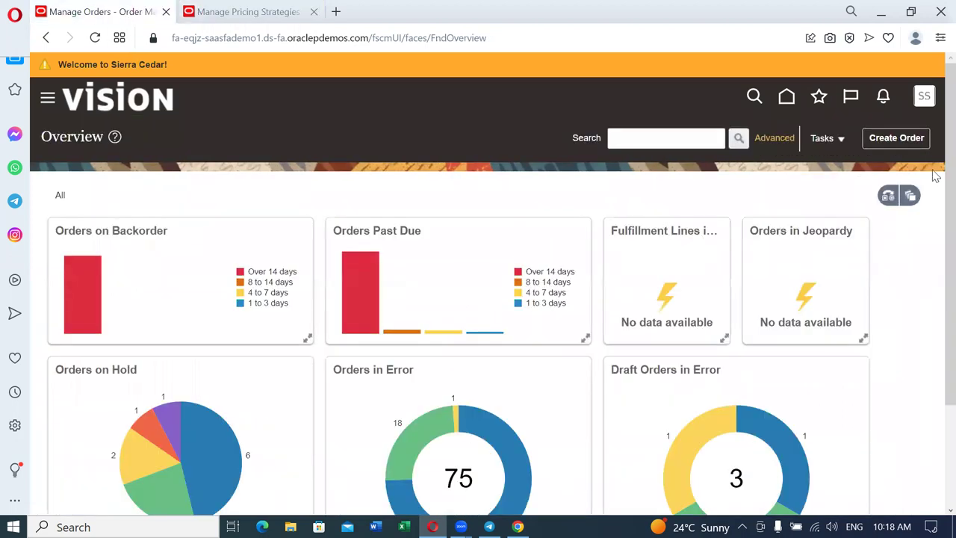
click(897, 139)
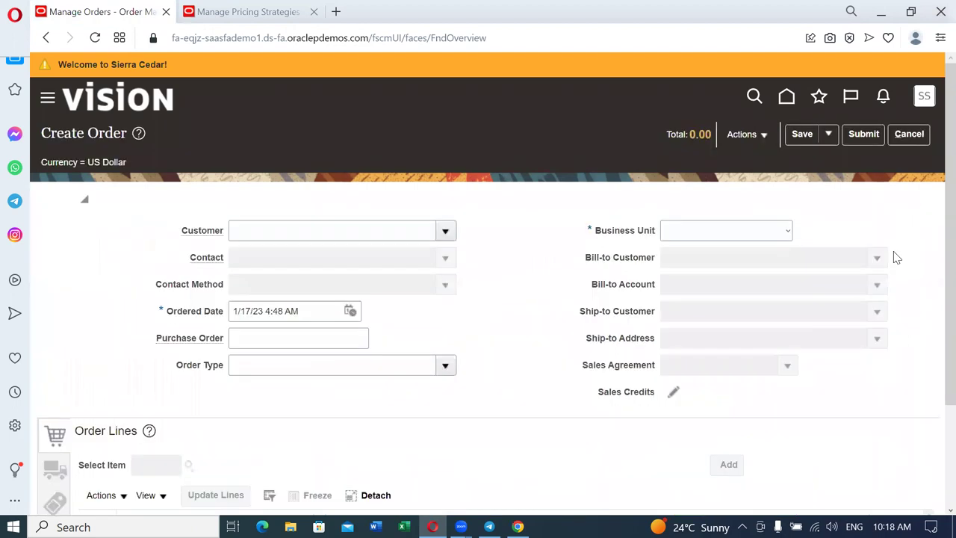
Set the order's business unit to US1 Business Unit and customer to Computer Service and Rentals
drag(87, 163, 110, 163)
click(734, 230)
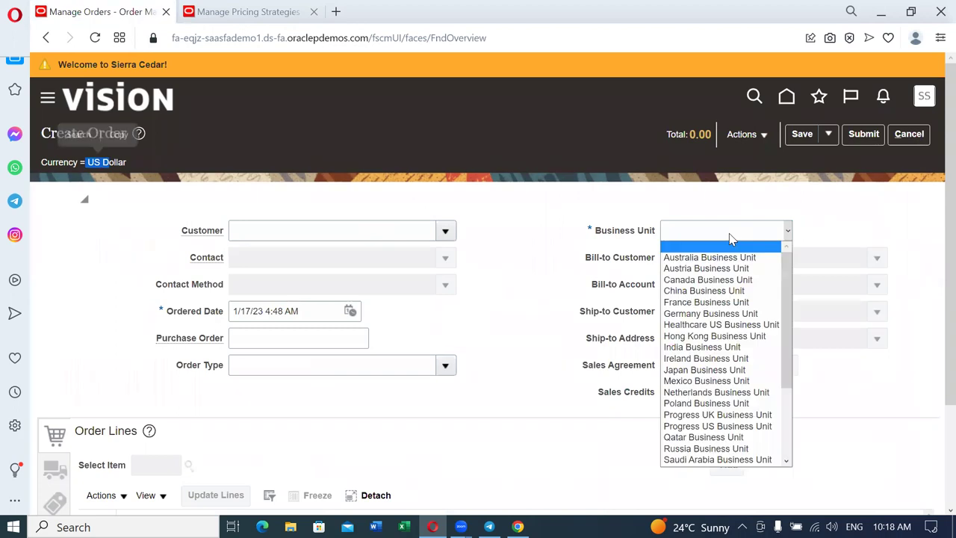
drag(790, 310, 791, 423)
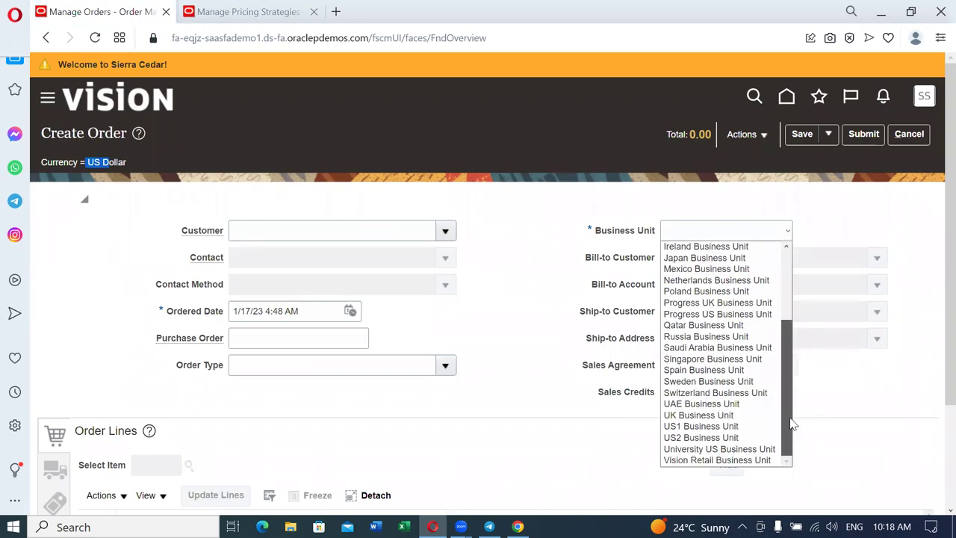
click(758, 425)
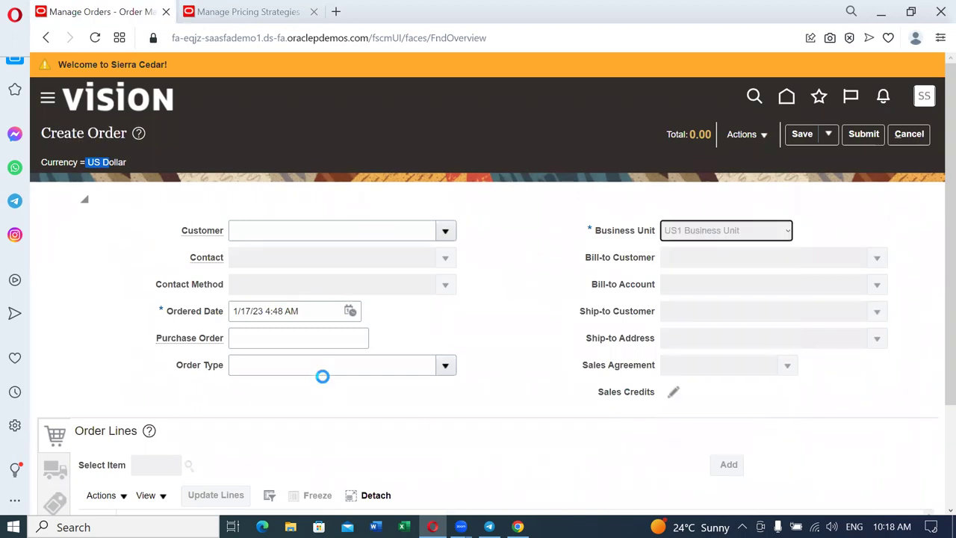
click(281, 227)
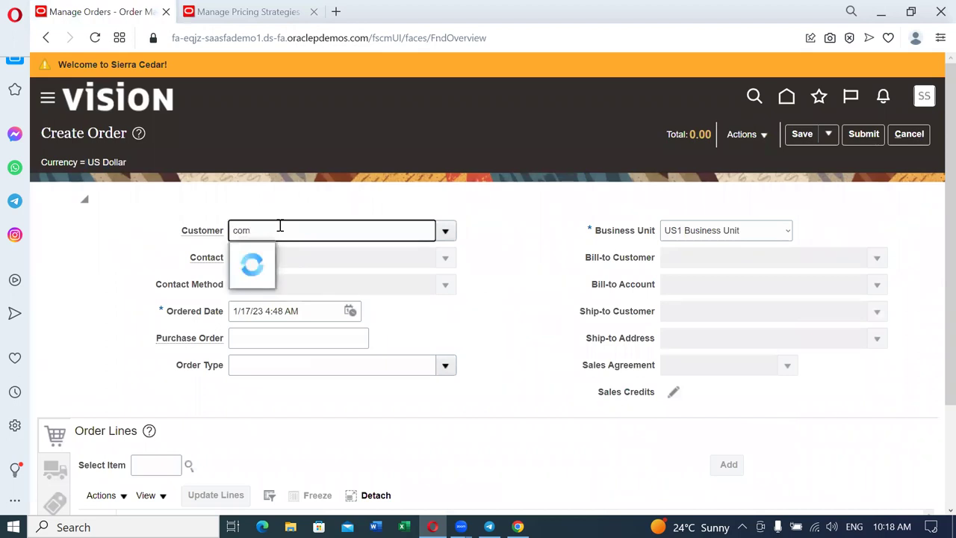
text(com)
click(280, 254)
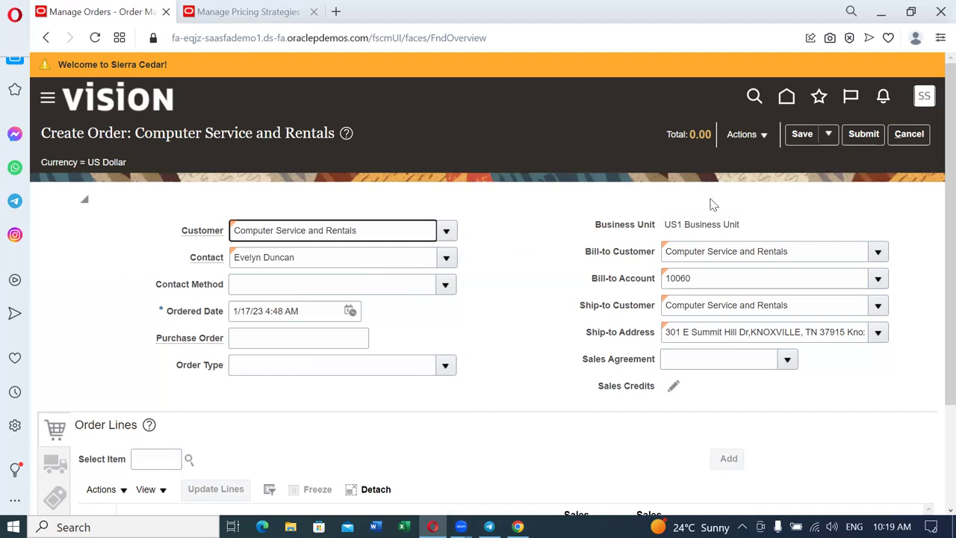
click(745, 134)
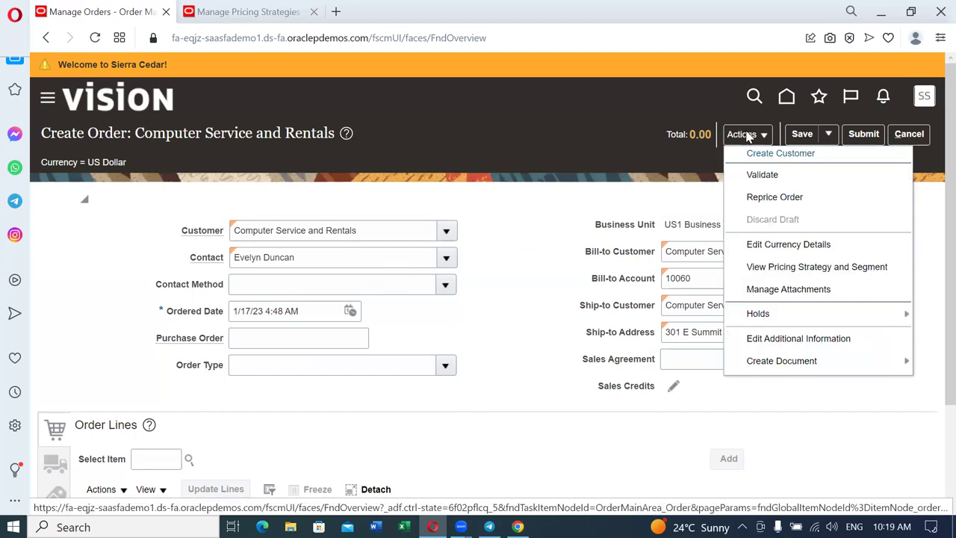
Change the order currency to Pound Sterling with Corporate as the conversion type
click(786, 247)
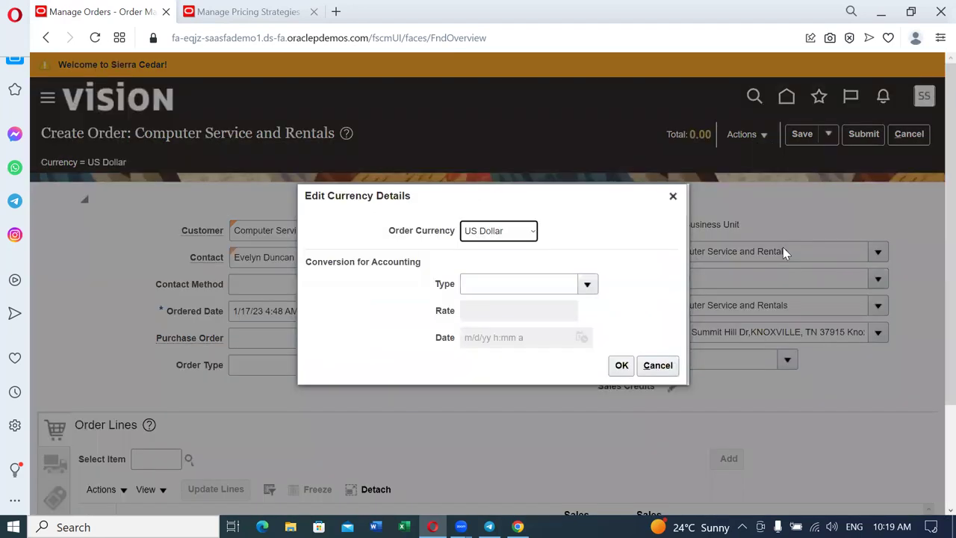
click(527, 233)
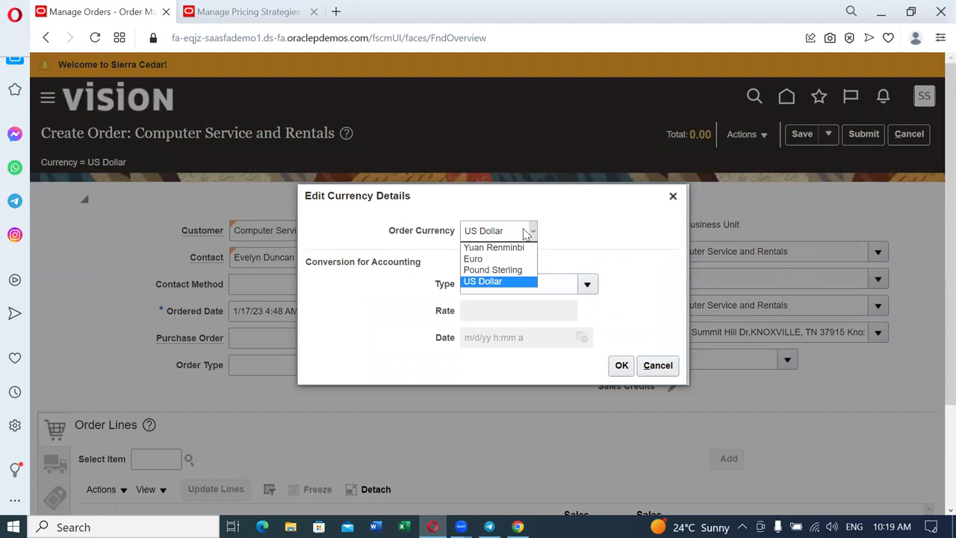
click(525, 269)
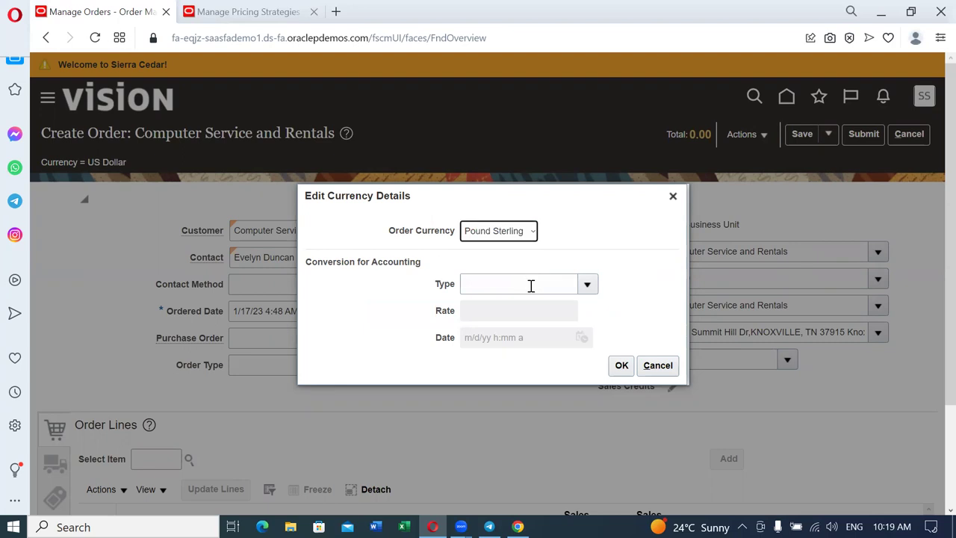
click(587, 288)
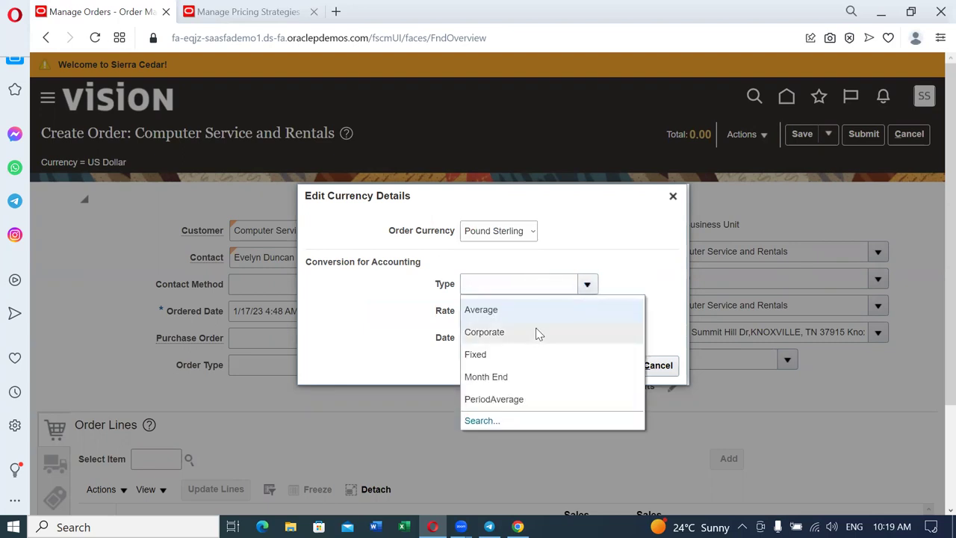
click(536, 330)
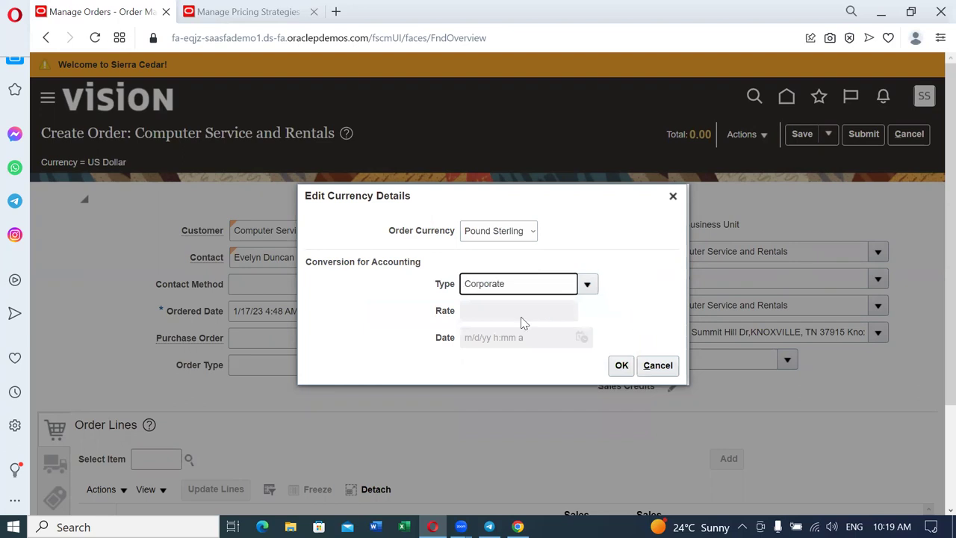
click(621, 366)
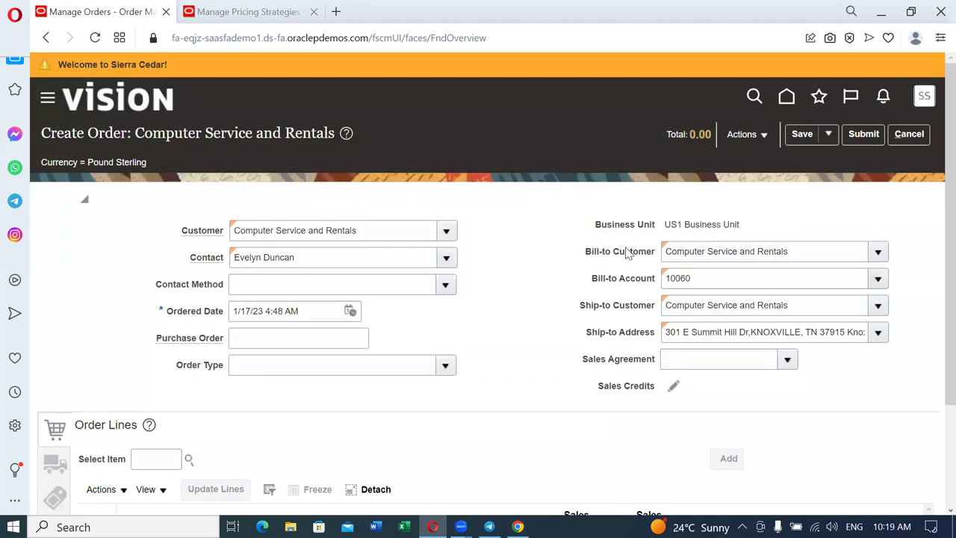
scroll(543, 261, down, 2)
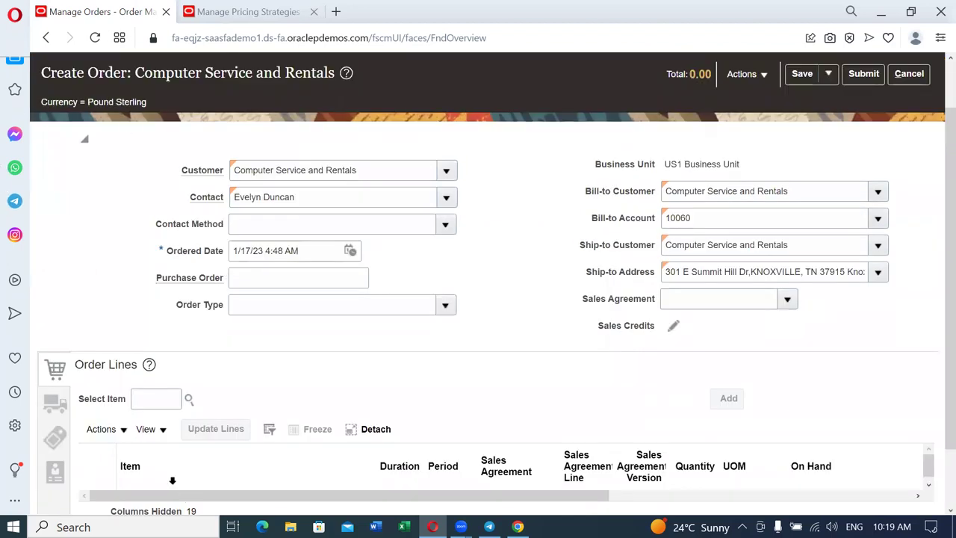
Enter item 1t101_std_order on a line at 1 Ea and 0.50, then cancel the draft
click(162, 398)
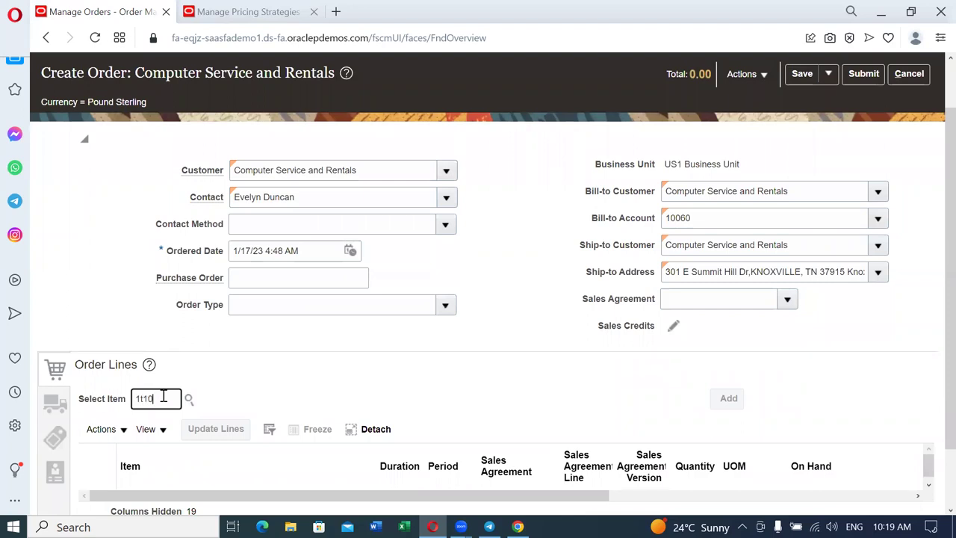
click(189, 398)
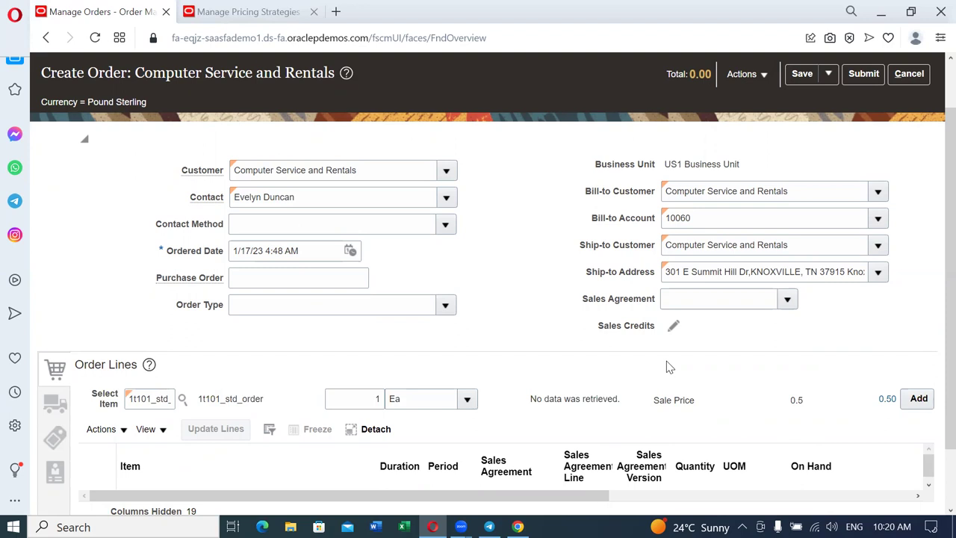
scroll(669, 366, up, 1)
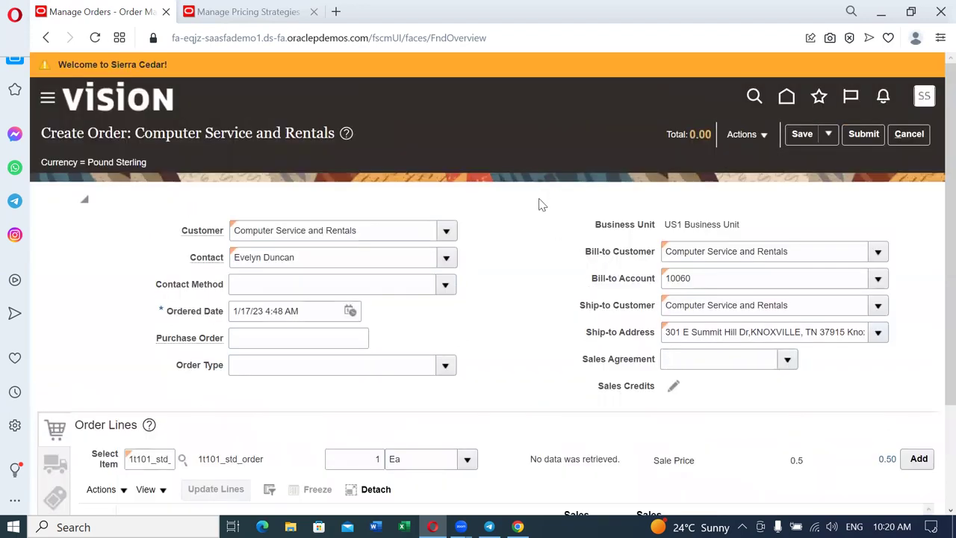
click(909, 134)
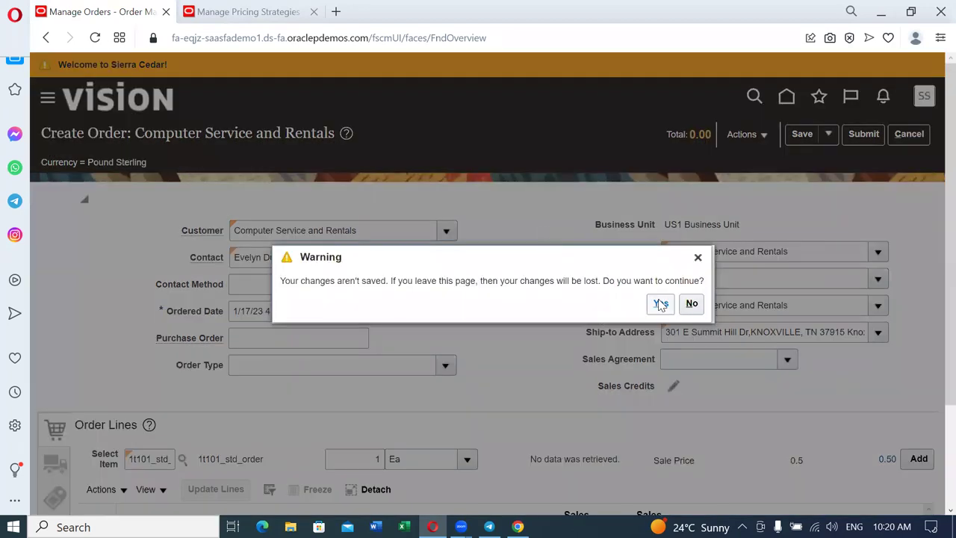
Discard the draft and open Fusion OM Worksheet from D:\Oracle_SCM_Training\Fusion Order Management
click(660, 304)
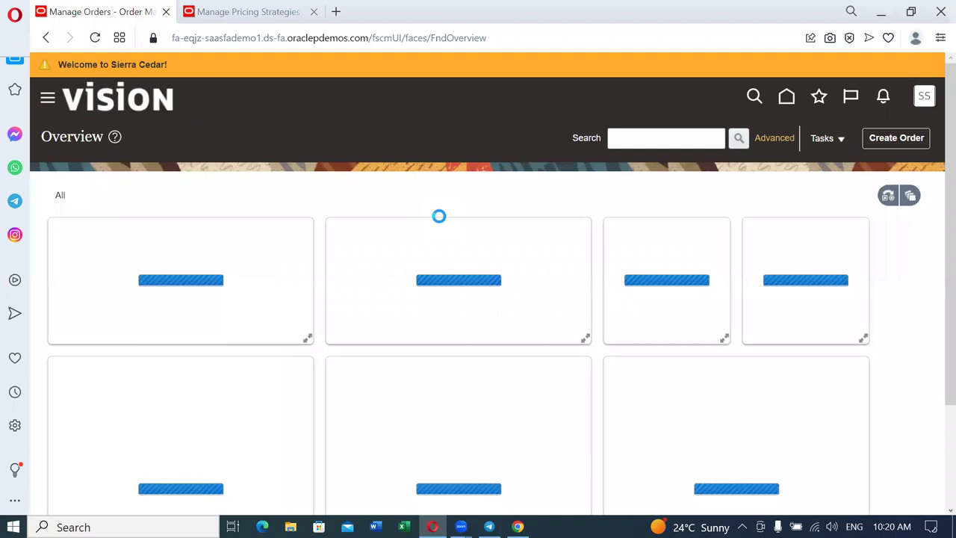
click(291, 526)
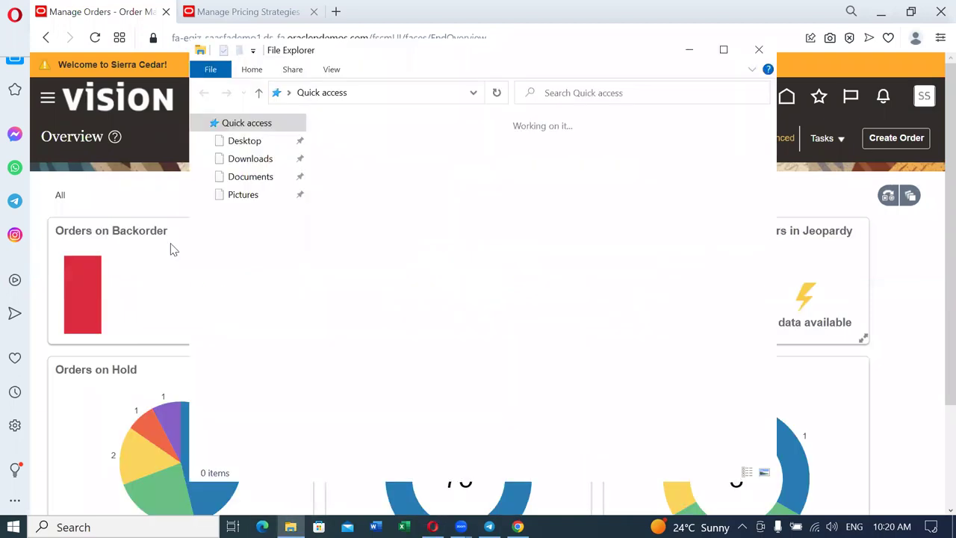
click(260, 439)
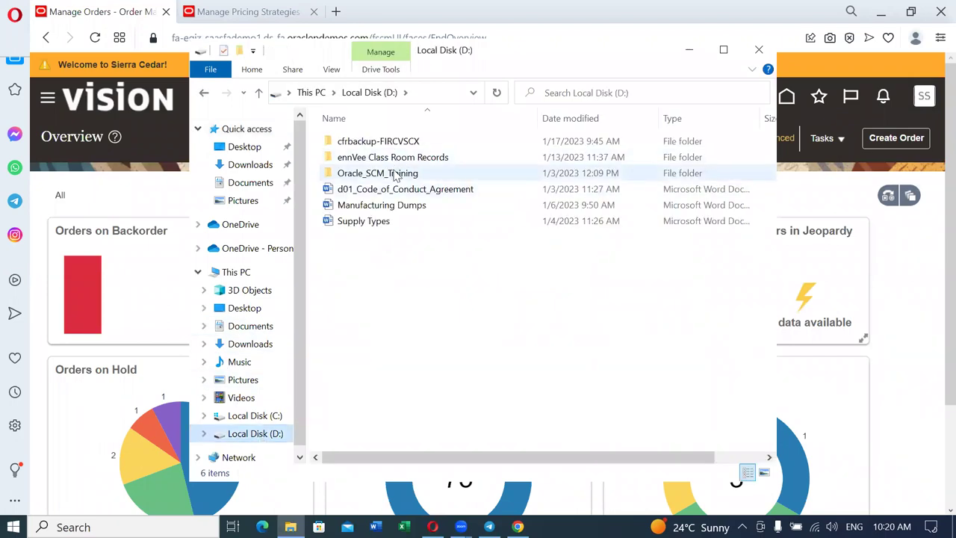
double_click(396, 174)
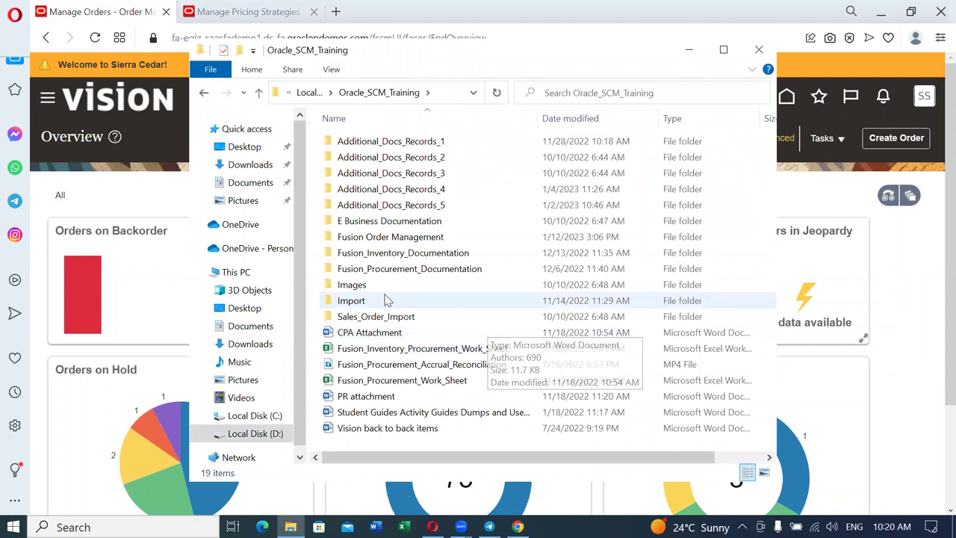
double_click(407, 237)
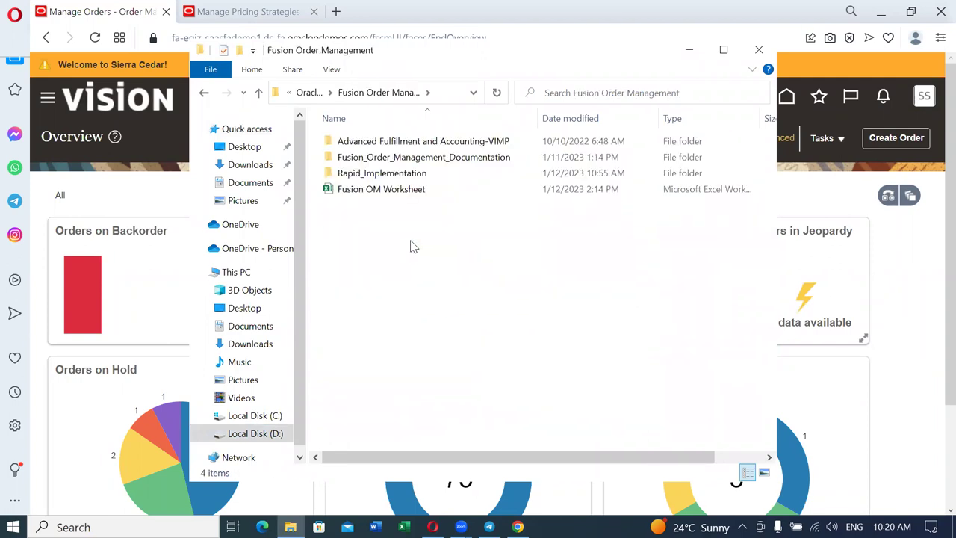
double_click(391, 193)
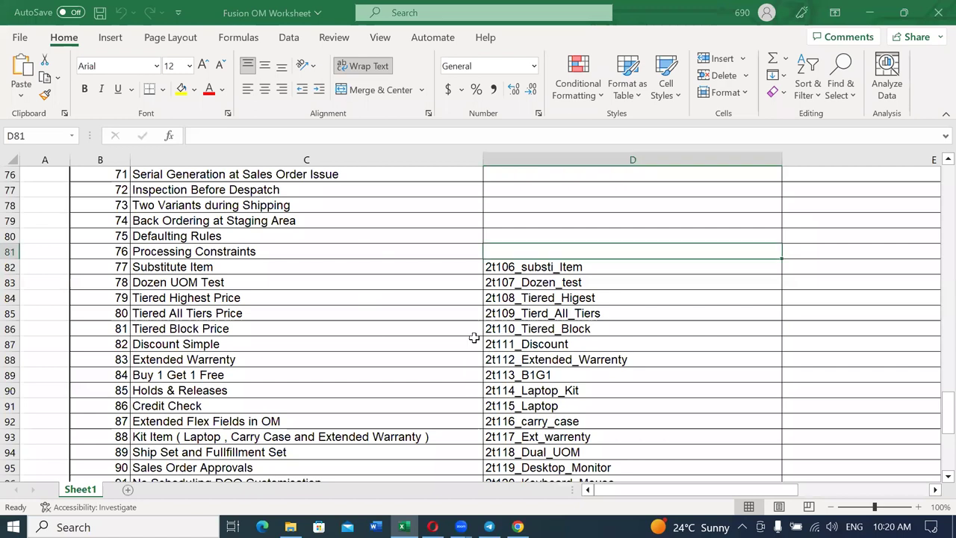
Replace every 2t1 with 1t1 across the whole worksheet
click(535, 267)
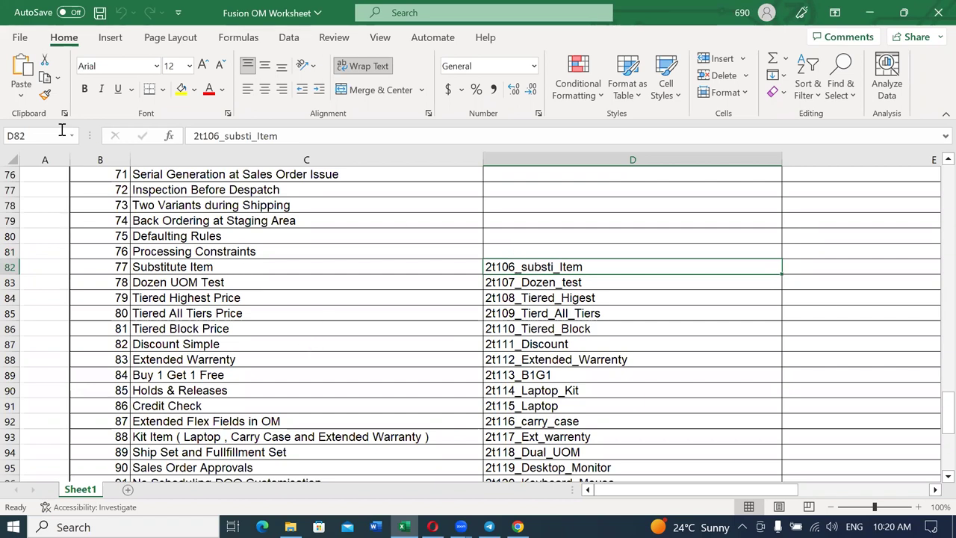
click(9, 159)
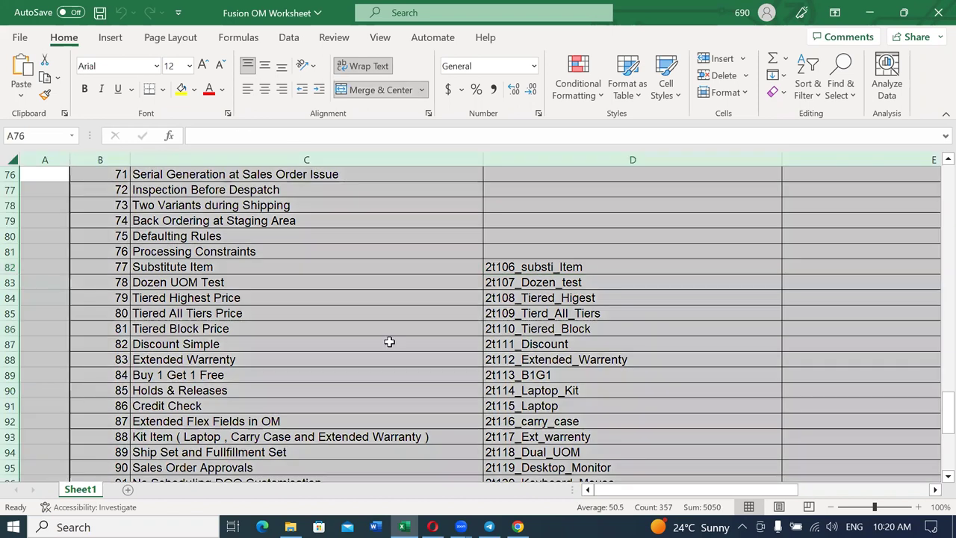
key(ctrl+h)
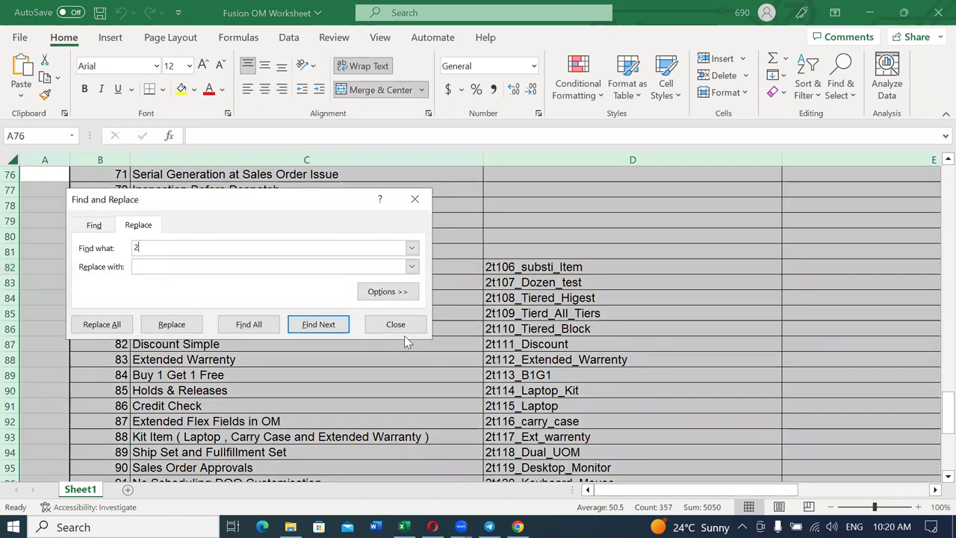
text(1t1)
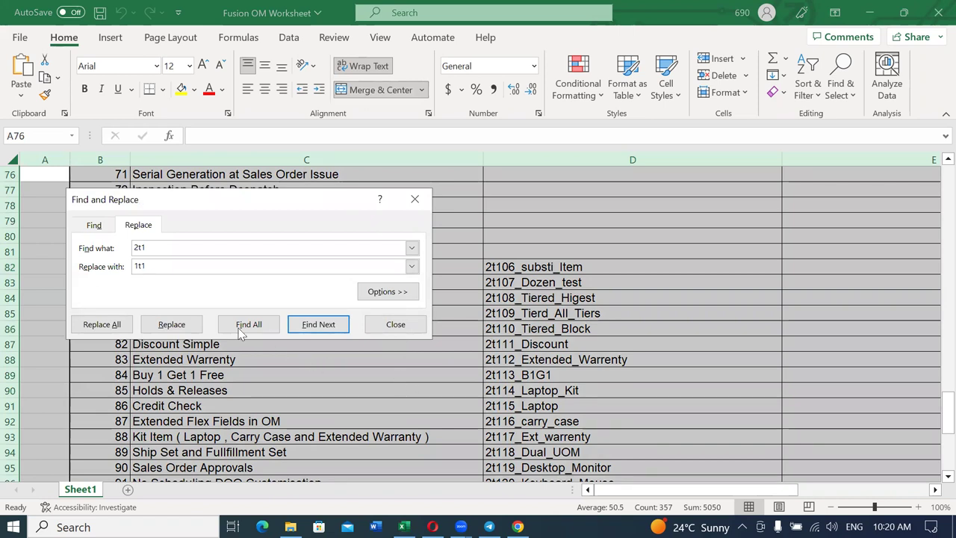
click(118, 329)
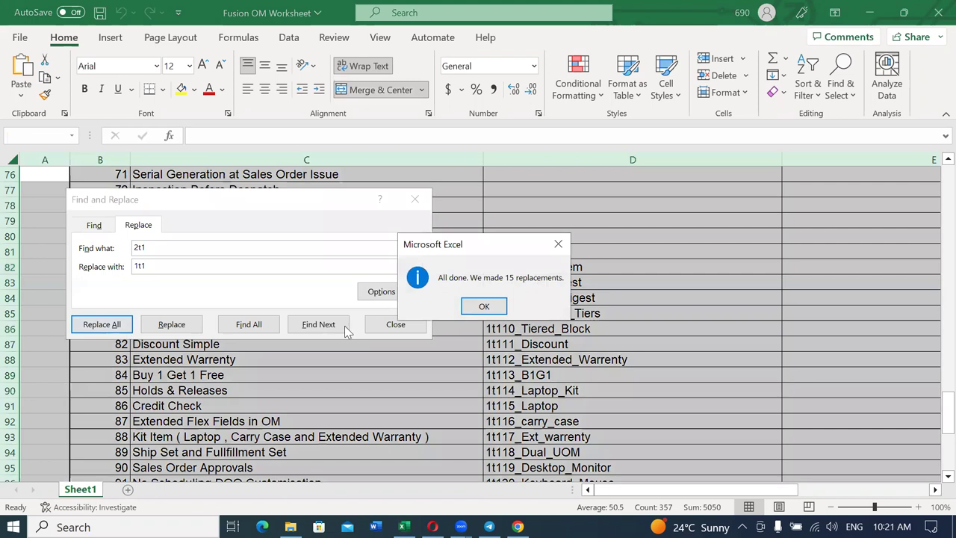
click(482, 307)
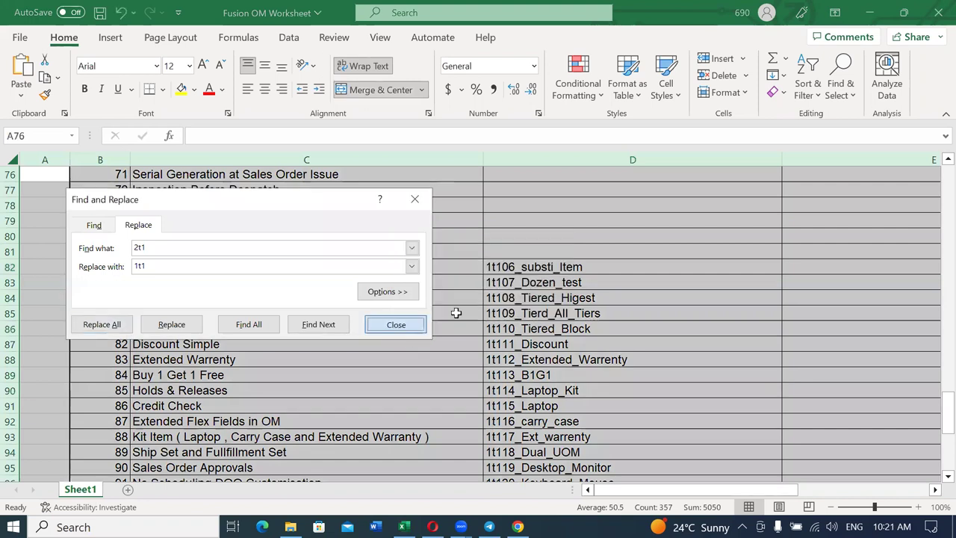
key(Escape)
Save the workbook and select the substitute item code 1t106_substi_Item
click(455, 323)
key(ctrl+s)
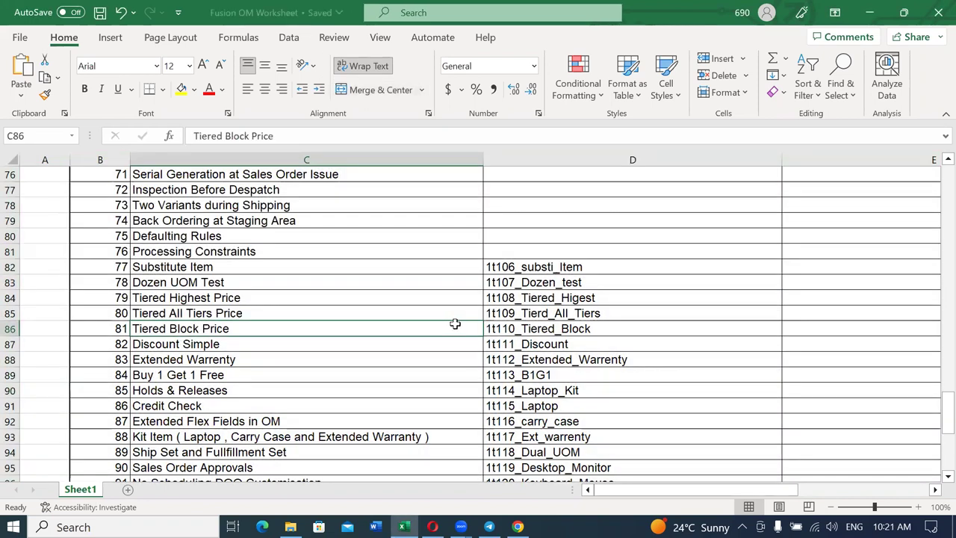
click(592, 266)
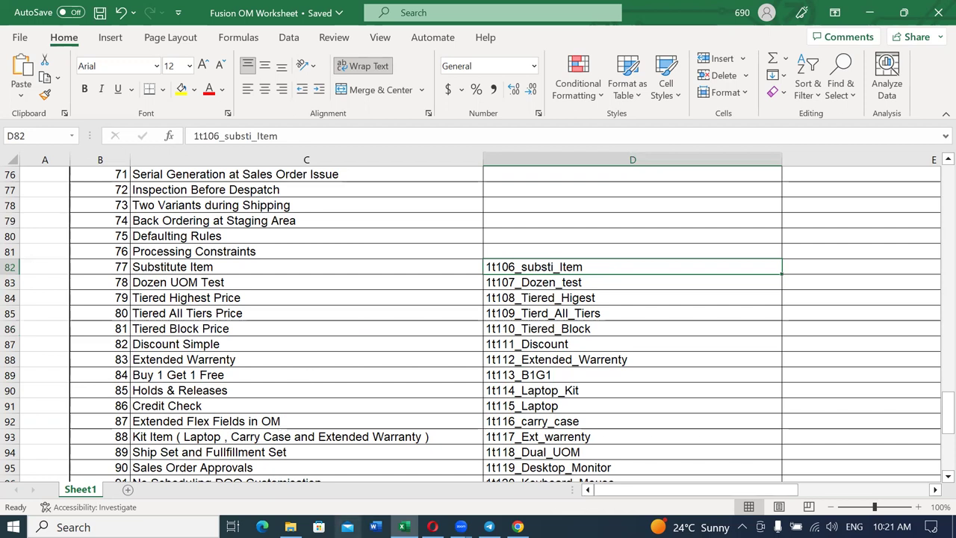
click(433, 527)
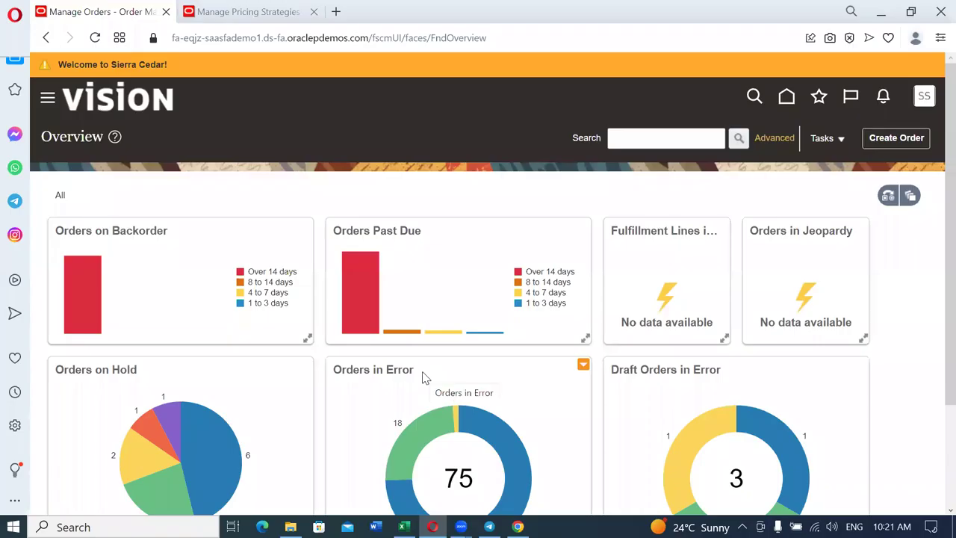
Open the Browse Items page in the Product Information Management work area
click(252, 12)
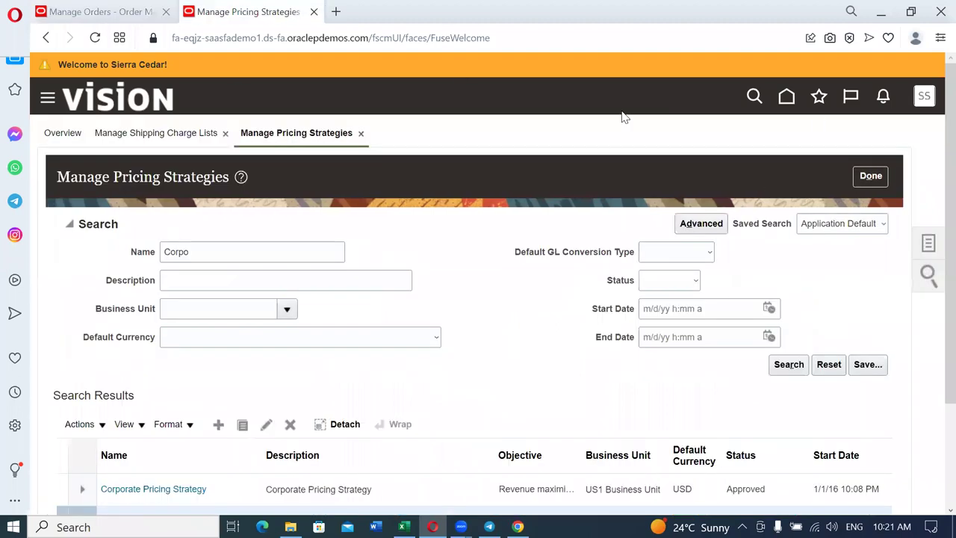
click(819, 100)
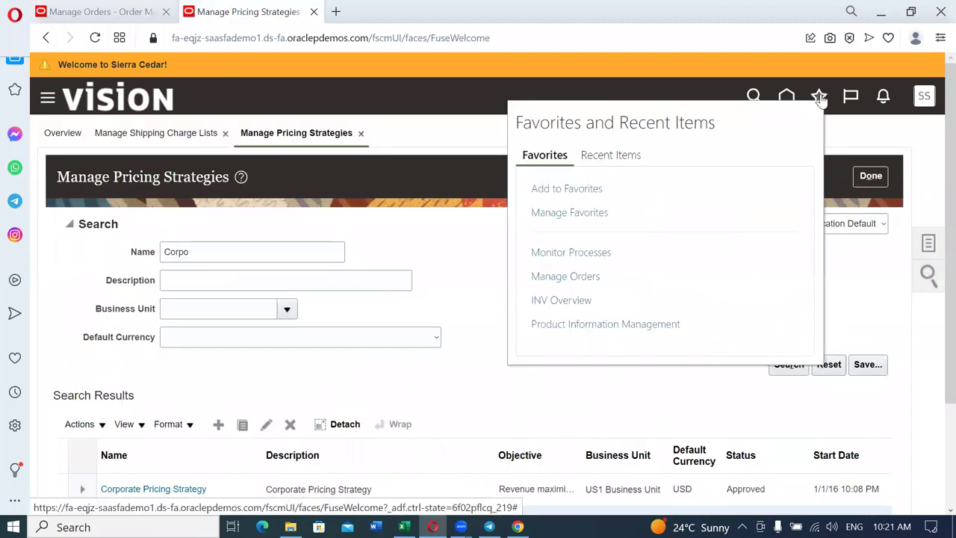
click(661, 324)
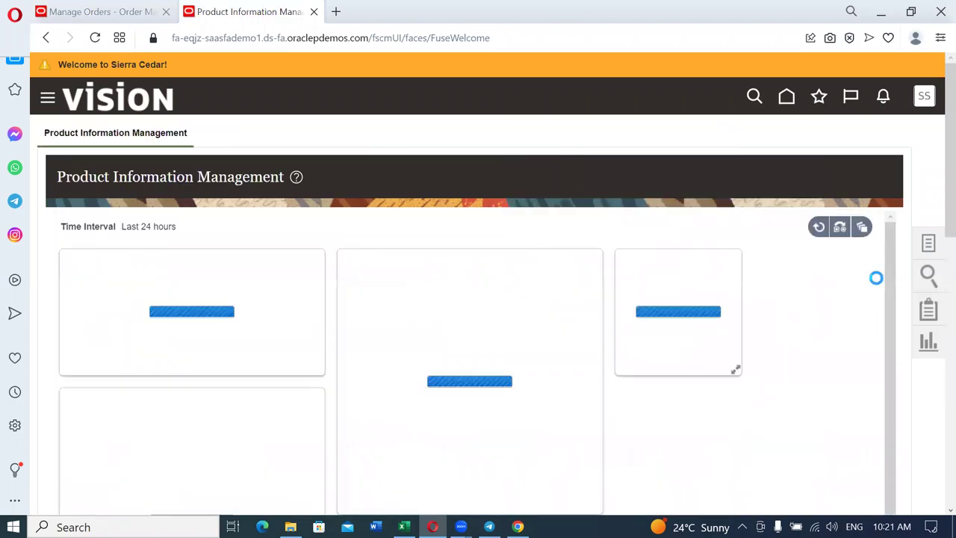
click(932, 246)
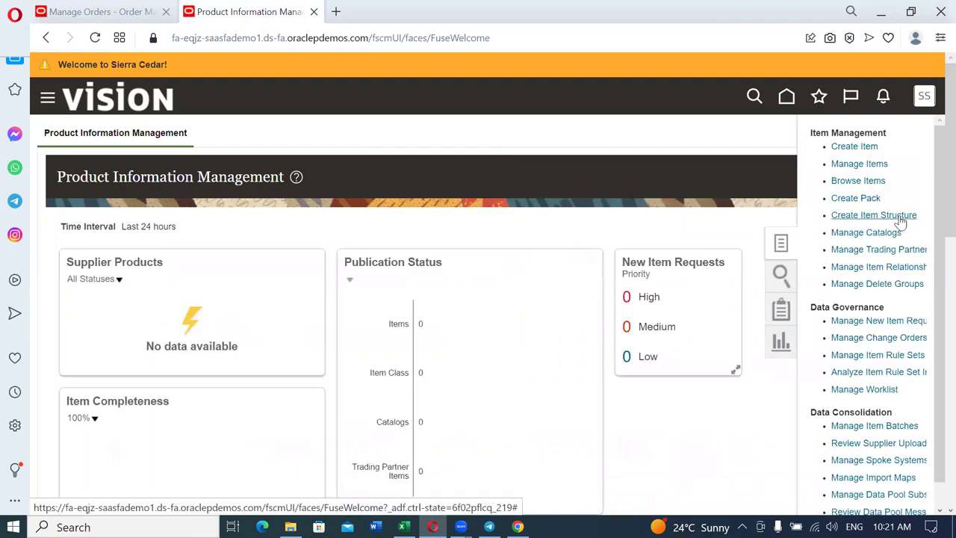
click(861, 182)
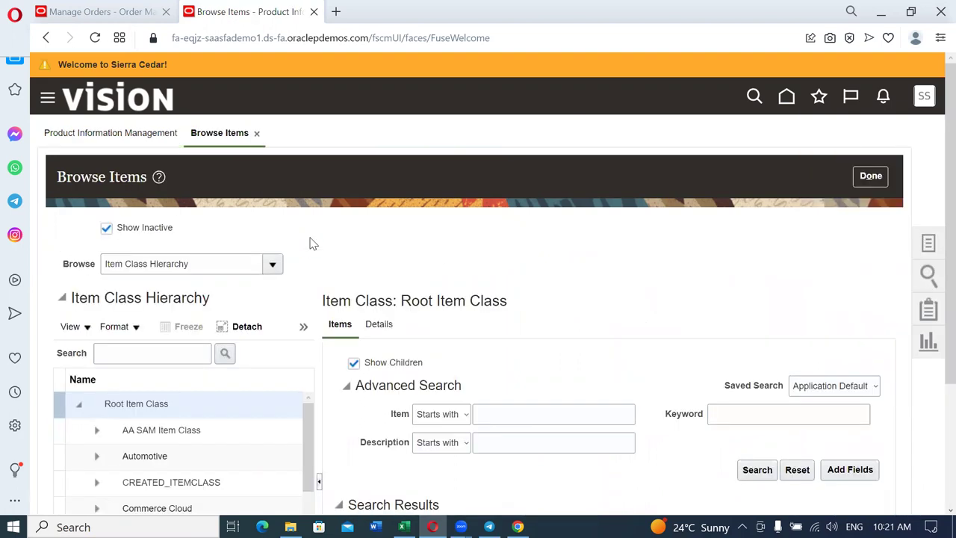
key(alt+Tab)
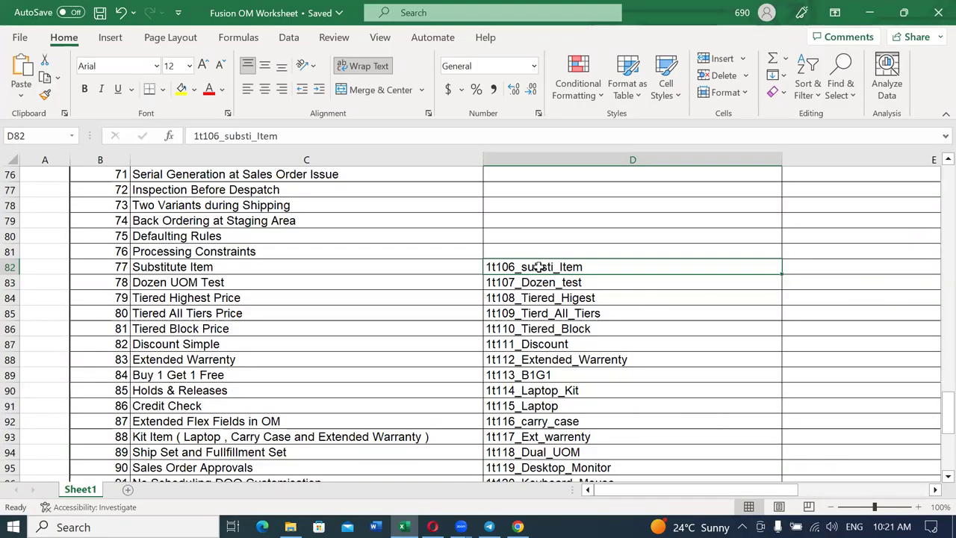
Search Browse Items for 1t106_substi_Item and open the first result
key(ctrl+c)
key(alt+Tab)
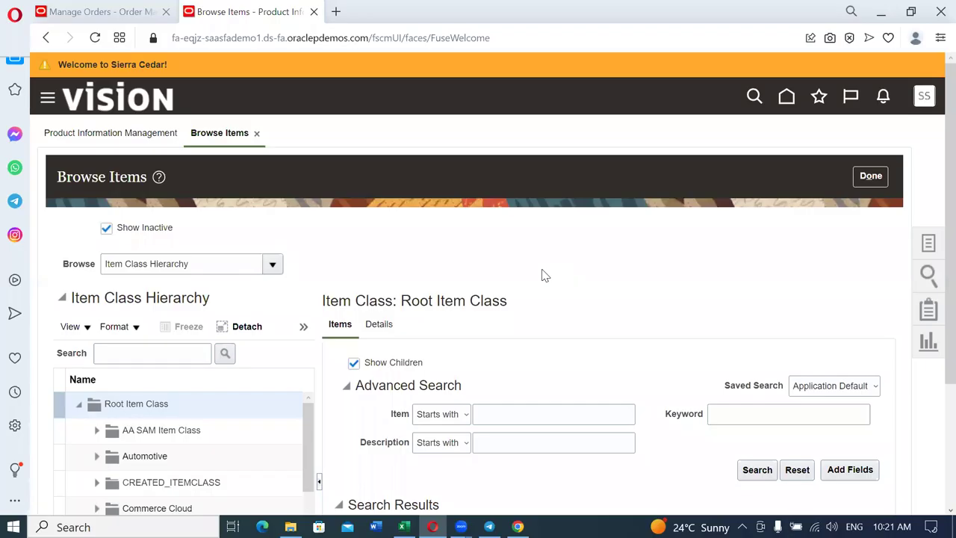
click(513, 416)
key(ctrl+v)
key(Return)
scroll(313, 313, down, 2)
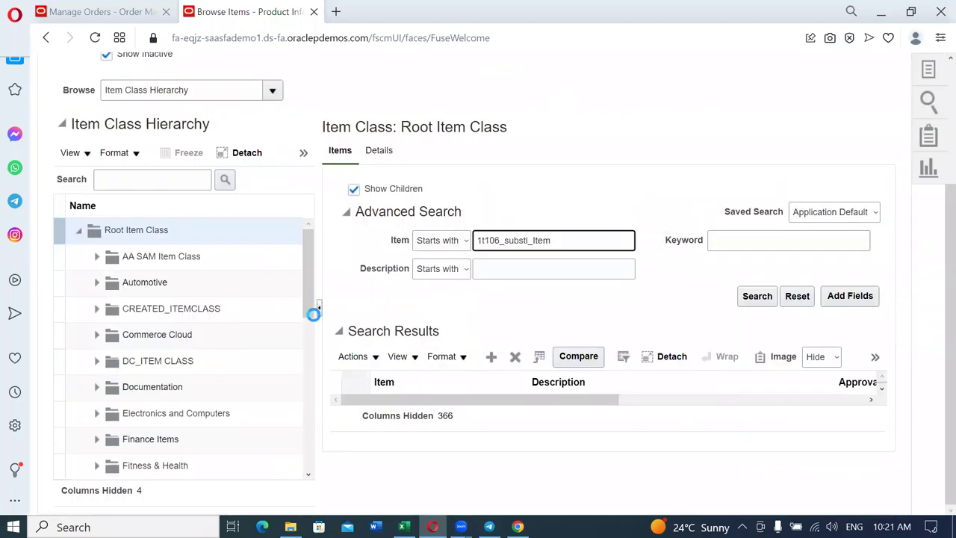
click(320, 313)
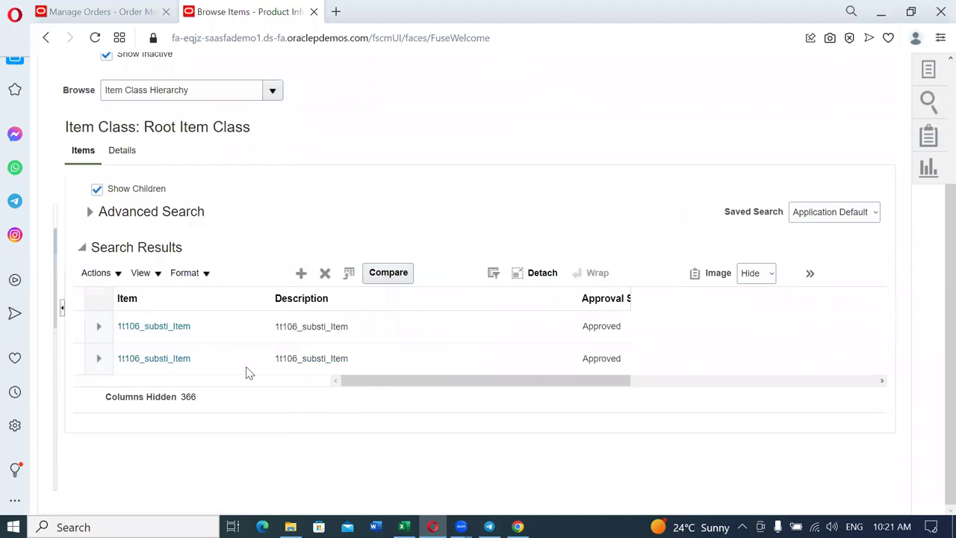
click(131, 366)
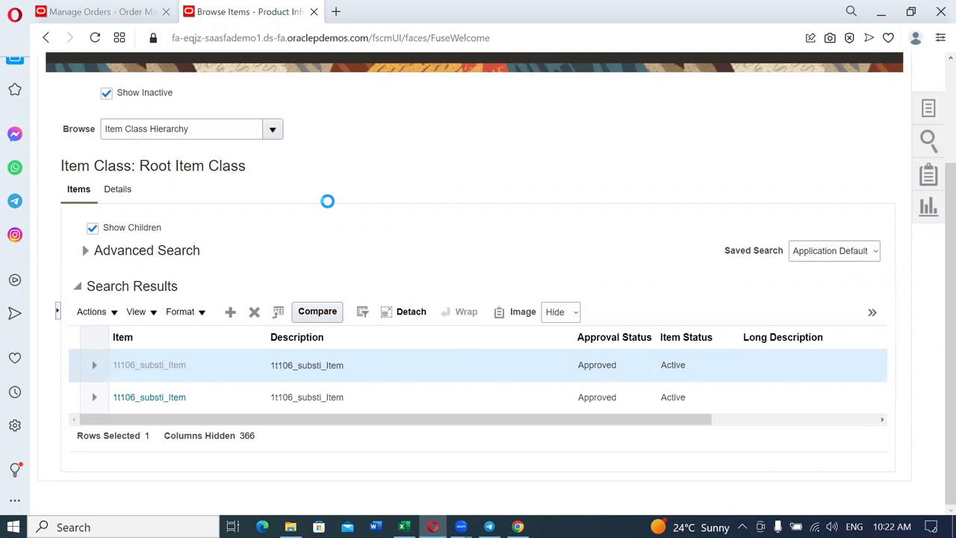
Review the item's relationships, confirming the Substitute relationship to 1t101_std_order
scroll(333, 254, down, 6)
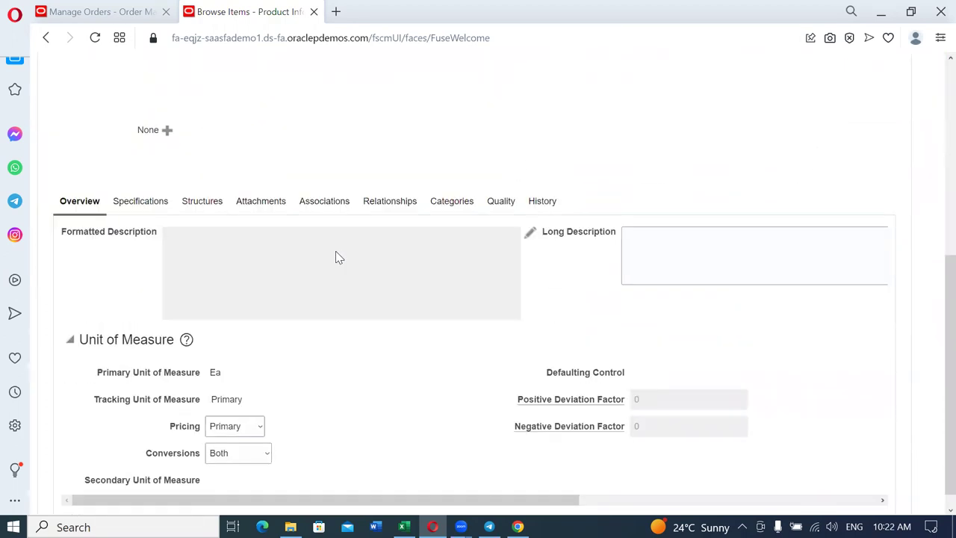
scroll(335, 258, down, 1)
click(405, 186)
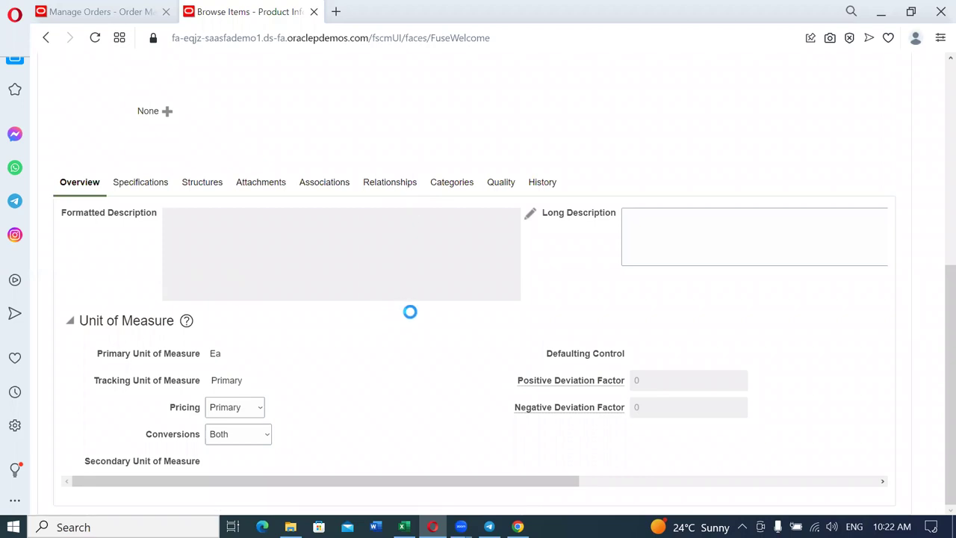
scroll(333, 439, down, 3)
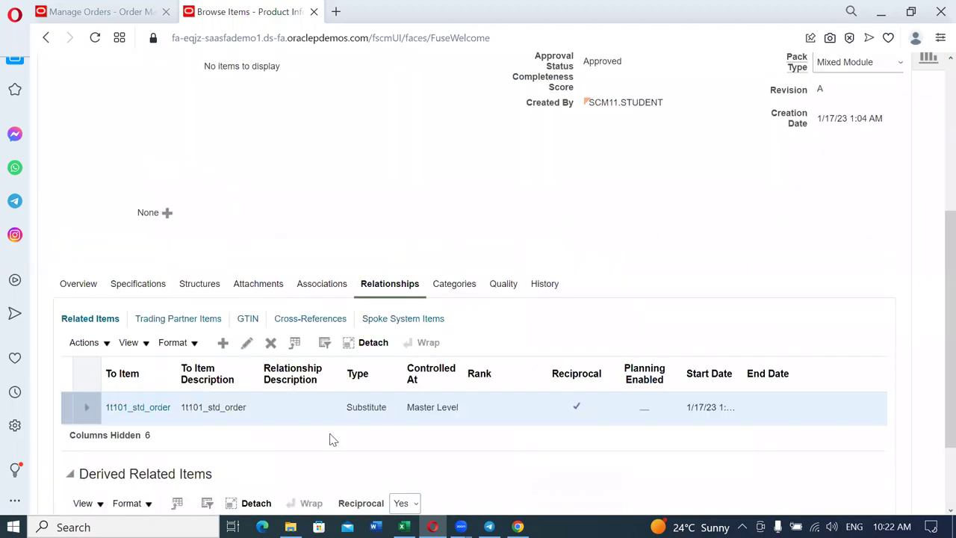
scroll(333, 439, down, 3)
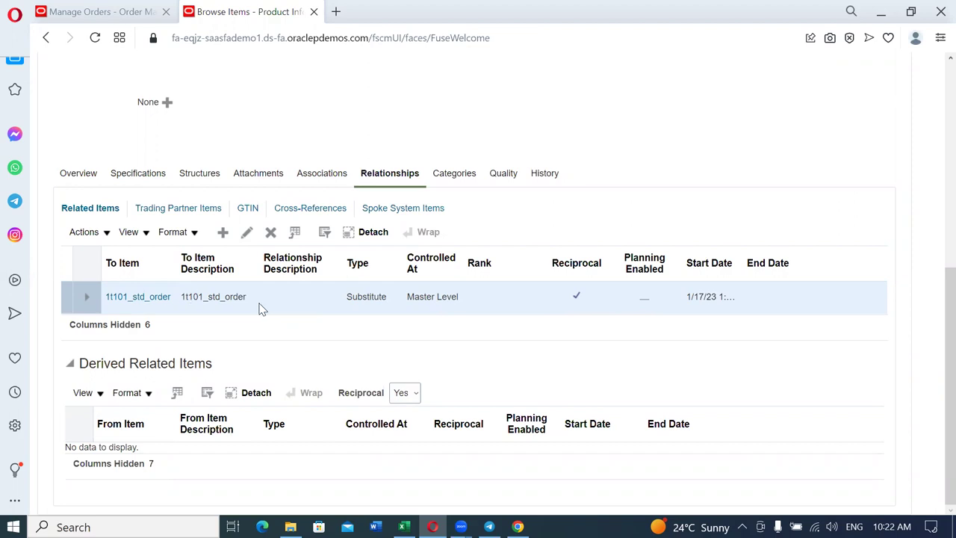
scroll(258, 306, up, 10)
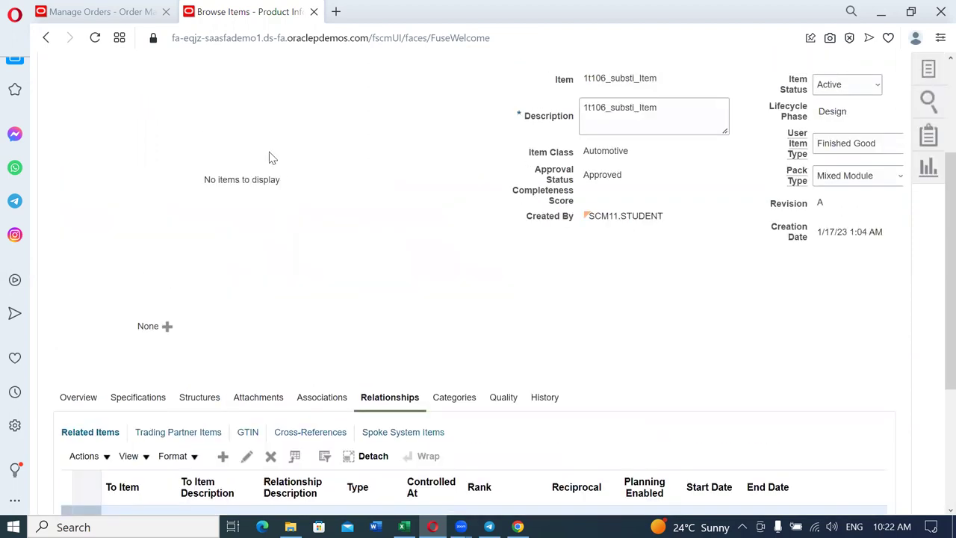
scroll(342, 308, down, 5)
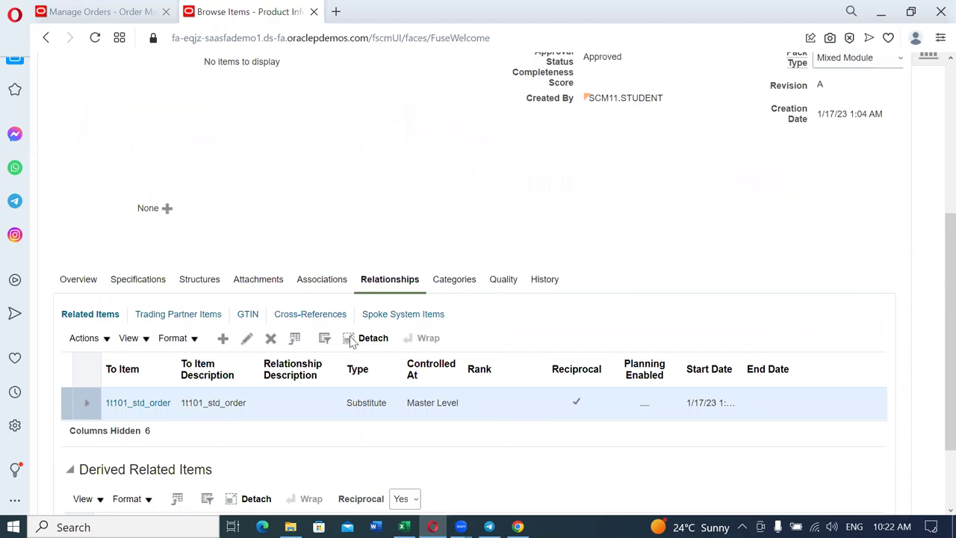
click(126, 10)
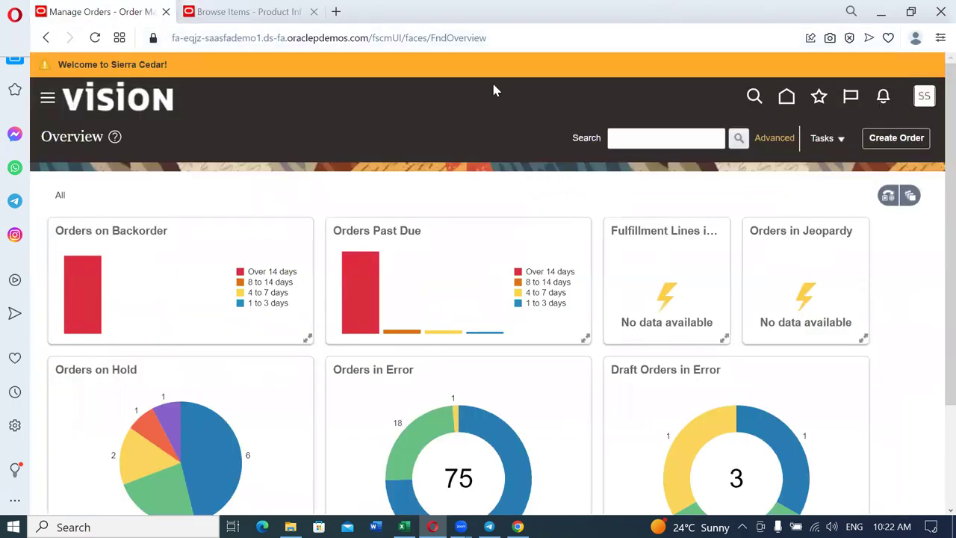
Create a new order for US1 Business Unit with customer Computer Service and Rentals
click(897, 140)
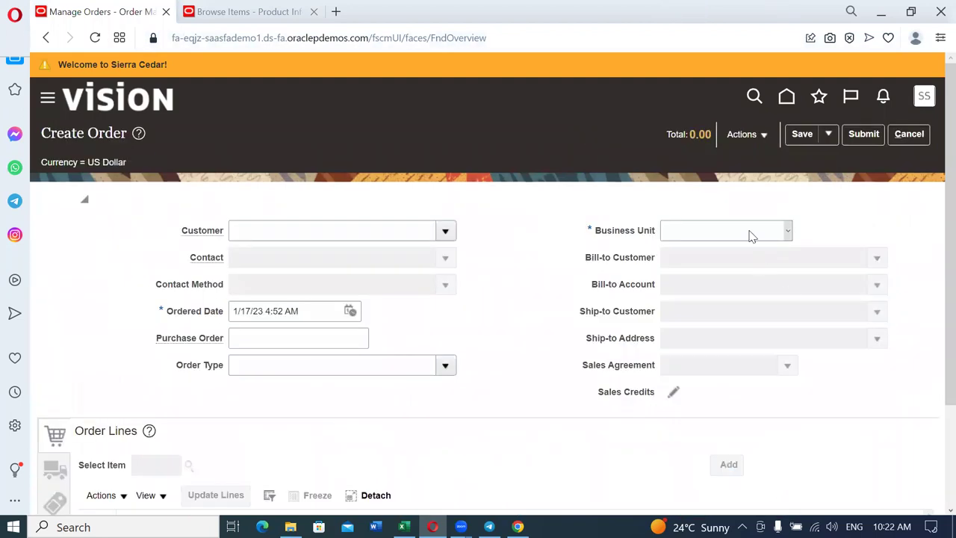
click(751, 236)
drag(789, 277, 796, 421)
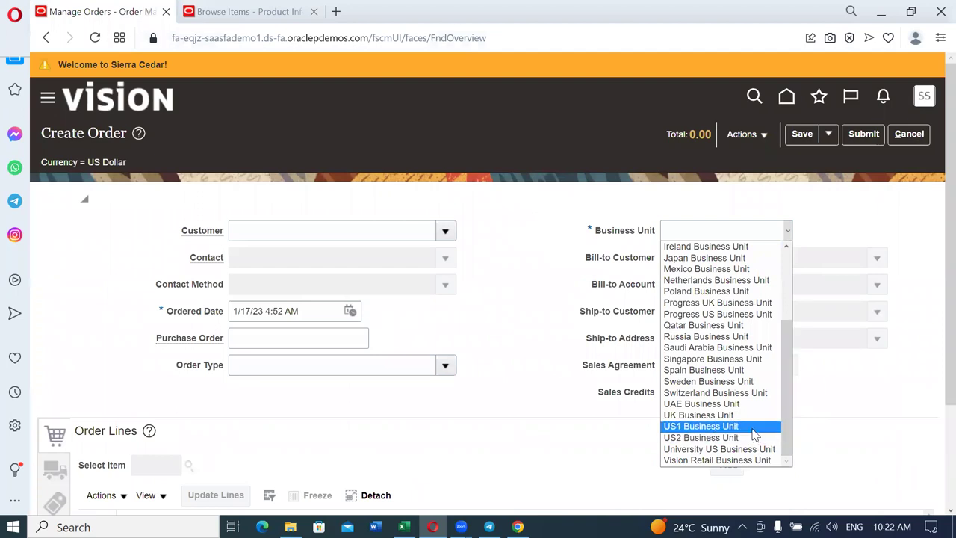
click(753, 426)
click(274, 231)
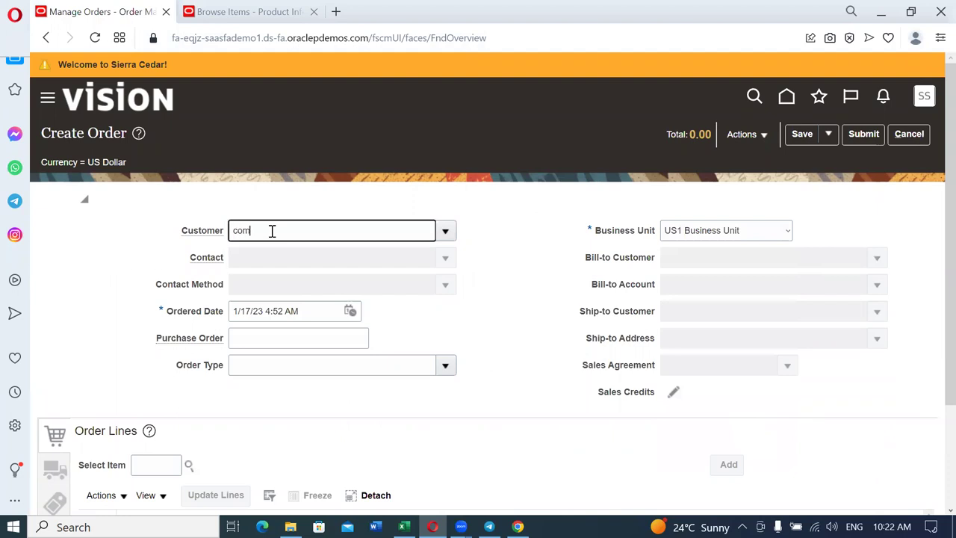
click(275, 258)
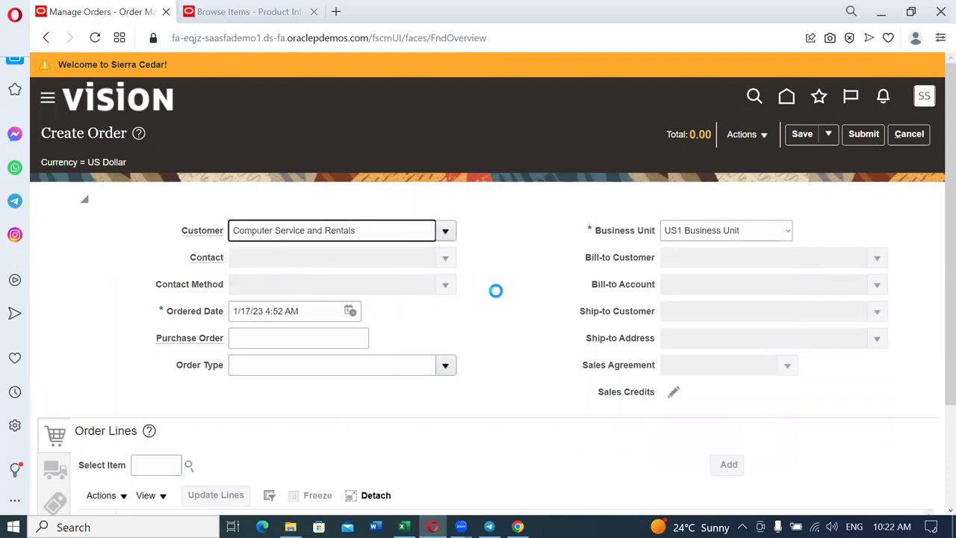
scroll(464, 303, down, 2)
click(142, 325)
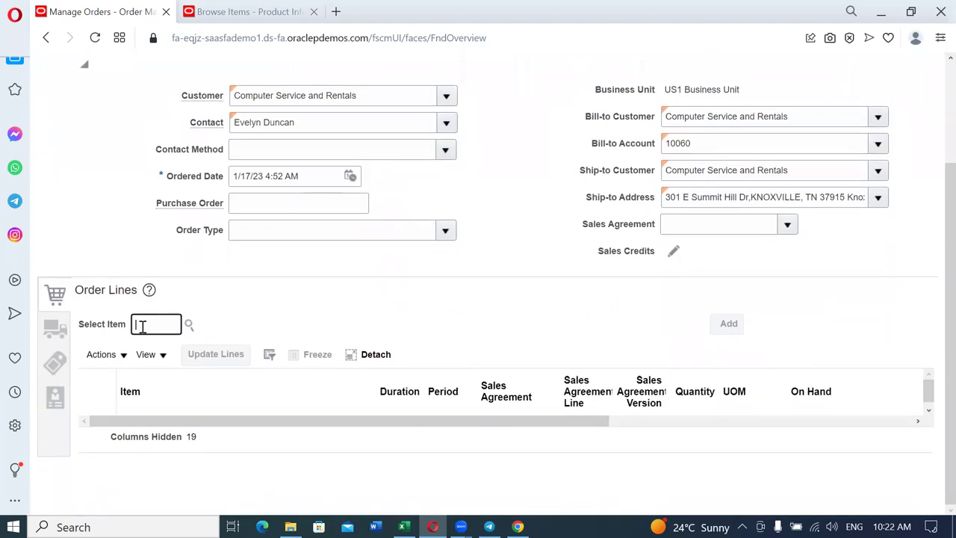
Add an order line for item 1t106_substi_Item, copied from Excel, with quantity 2
key(alt+Tab)
key(ctrl+c)
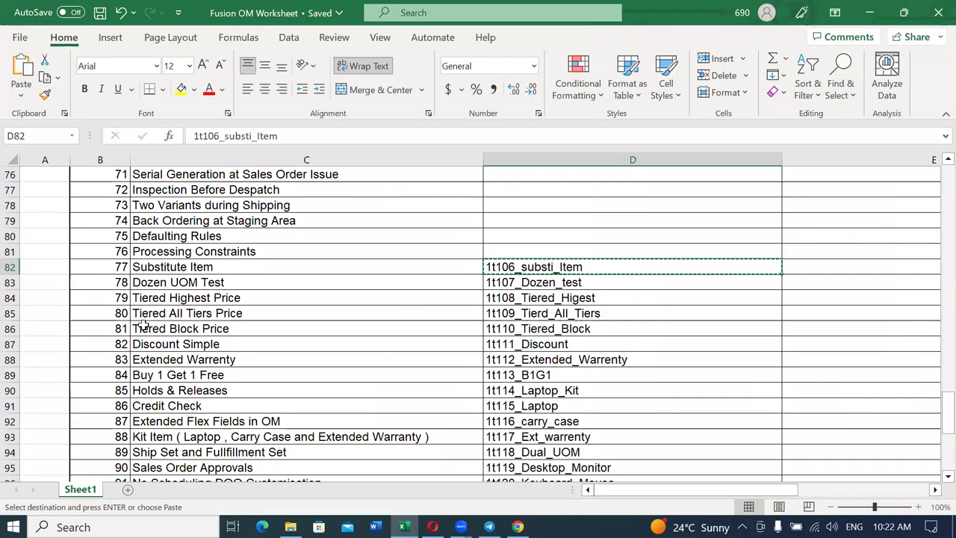
key(alt+Tab)
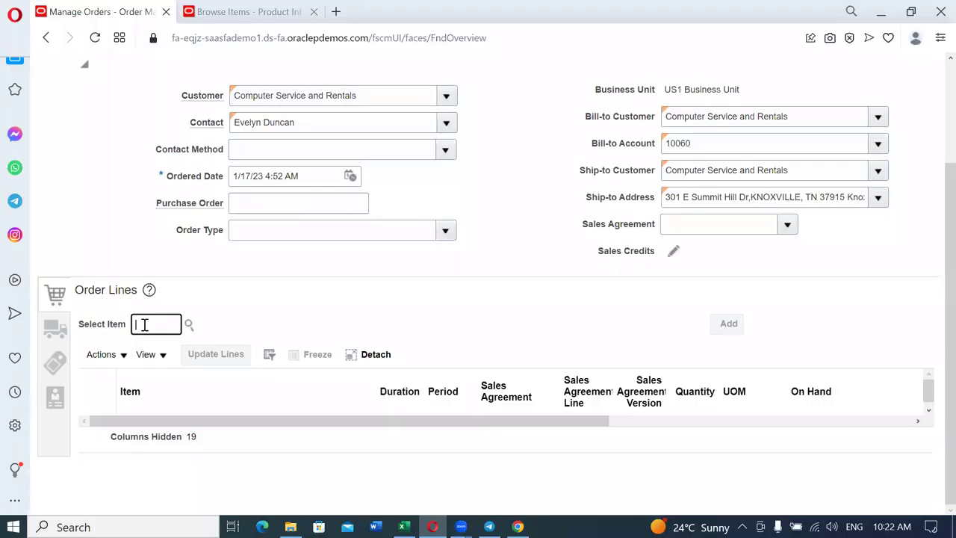
key(ctrl+v)
key(Tab)
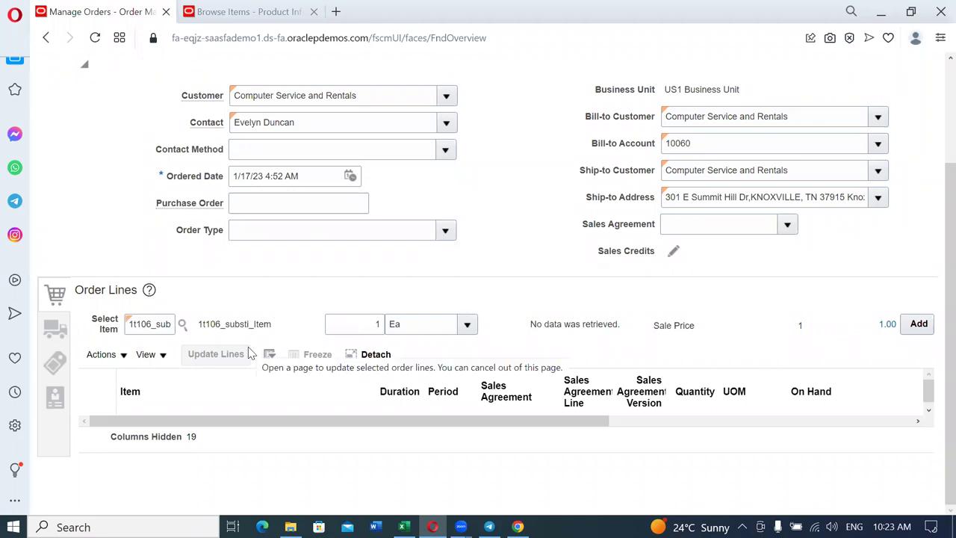
drag(366, 326, 390, 333)
text(2)
key(Tab)
click(916, 327)
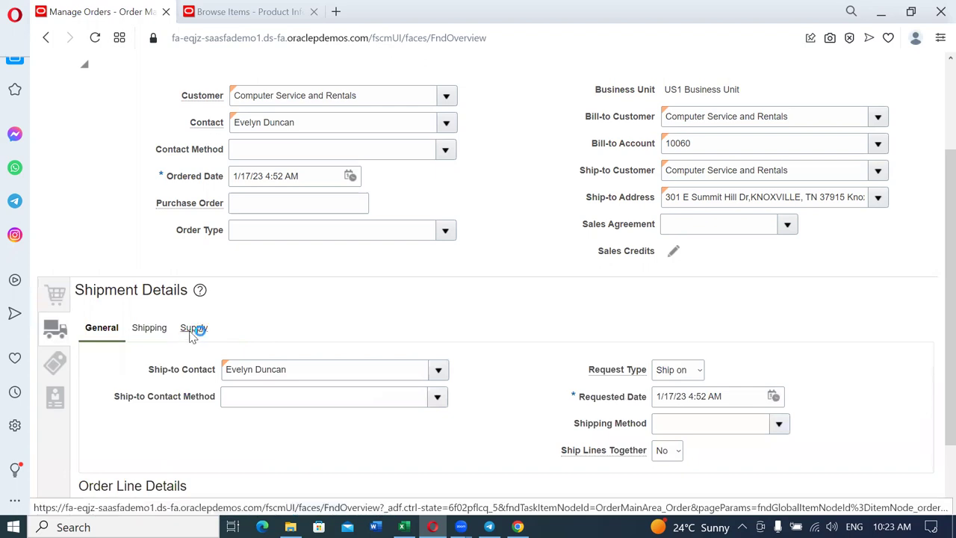
Set the shipping warehouse to 001 - Seattle and submit the order
click(261, 373)
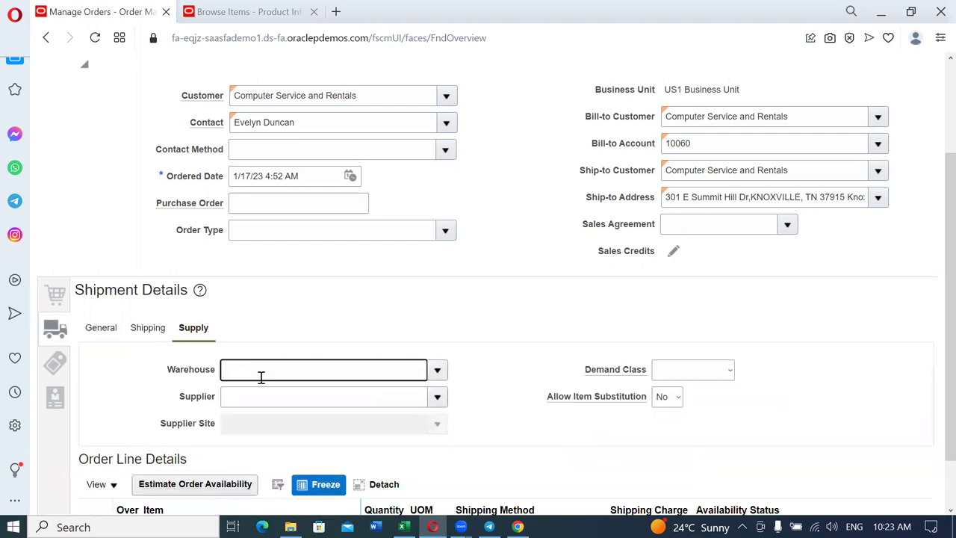
text(001)
key(Tab)
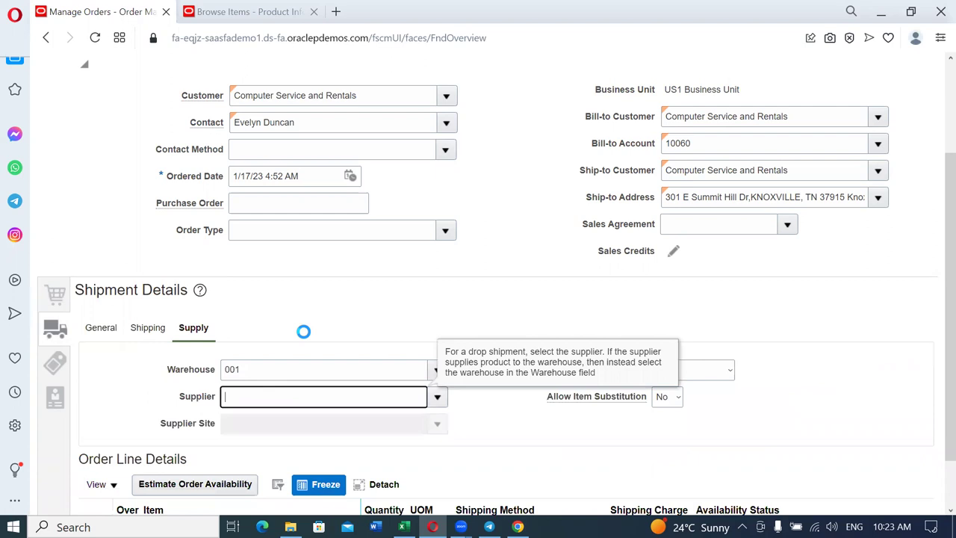
scroll(322, 303, up, 3)
click(863, 135)
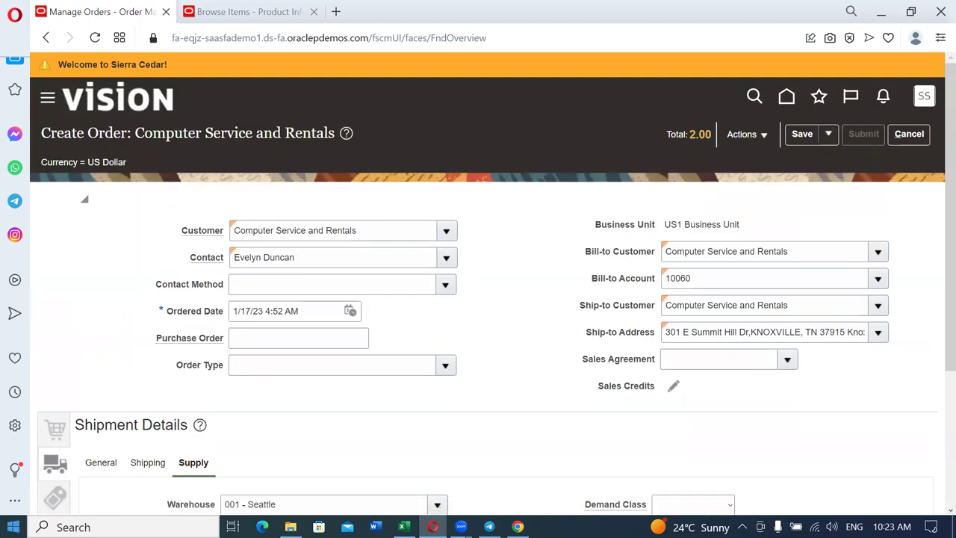
Launch Notepad from Windows search to start a new note
key(super)
key(super)
key(super+s)
text(notepad)
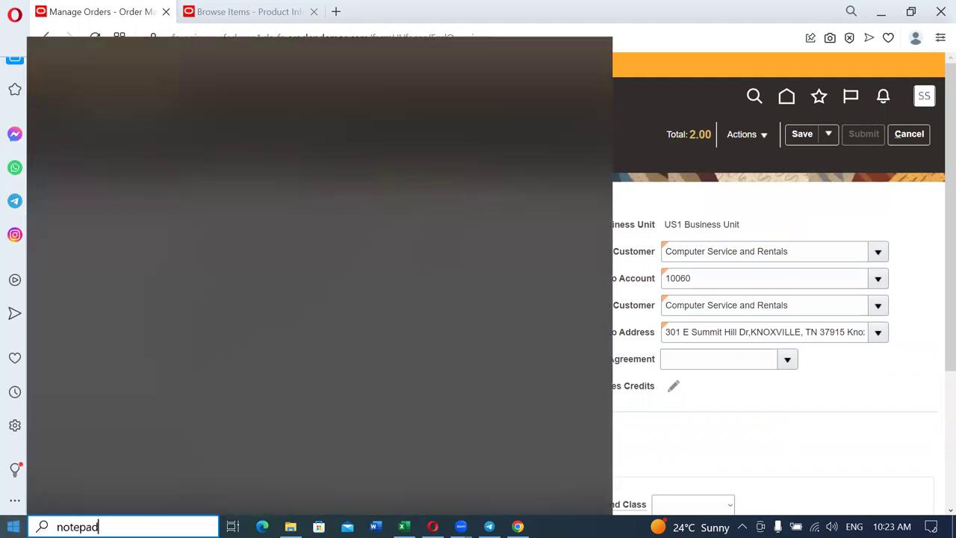
click(90, 158)
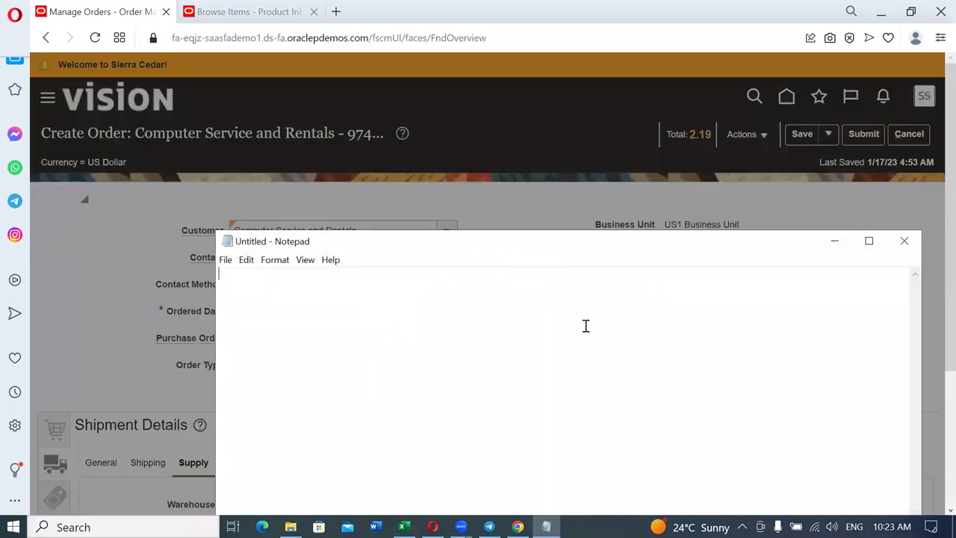
key(Return)
Record the submitted order's number in Notepad and dismiss the submission confirmation
click(60, 266)
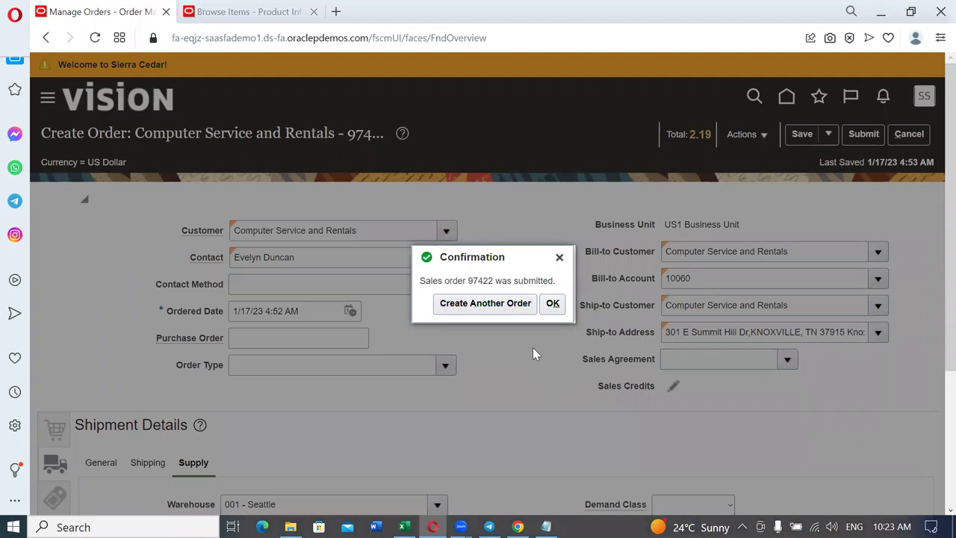
key(alt+Tab)
text(97422)
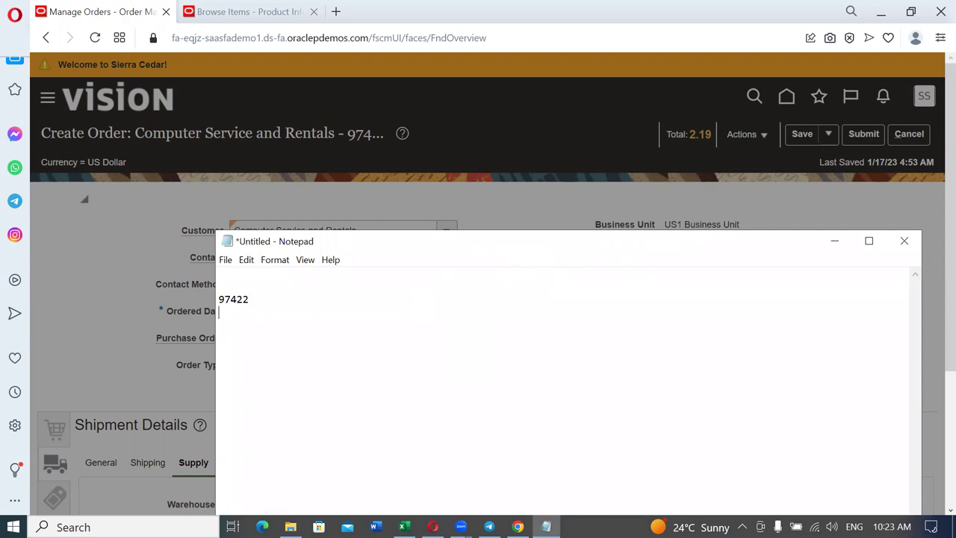
click(198, 254)
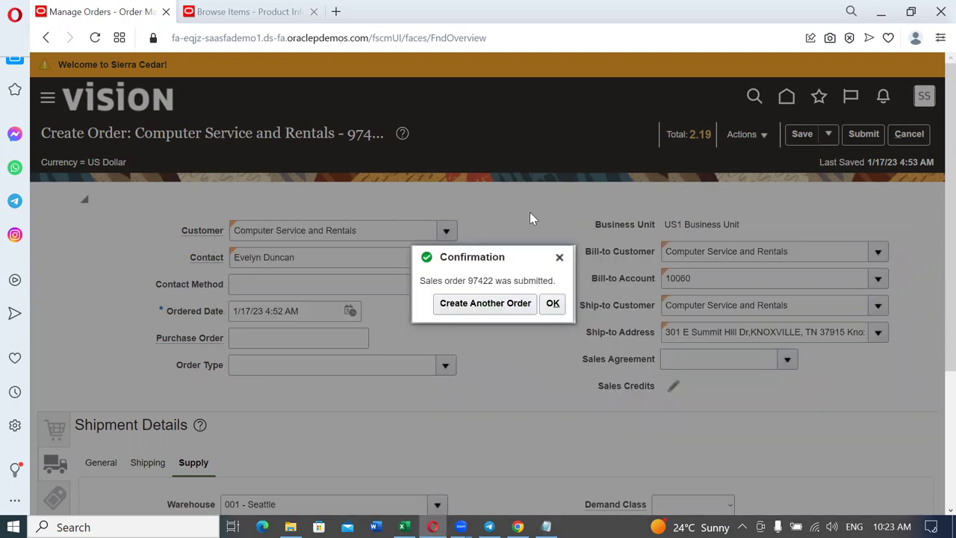
click(553, 303)
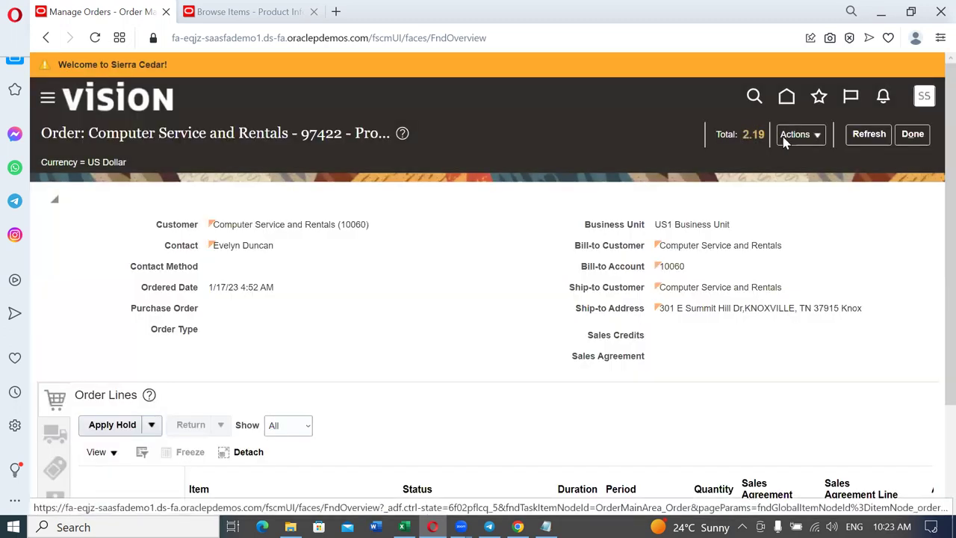
Switch the order to Fulfillment View and open the line's orchestration process
click(786, 139)
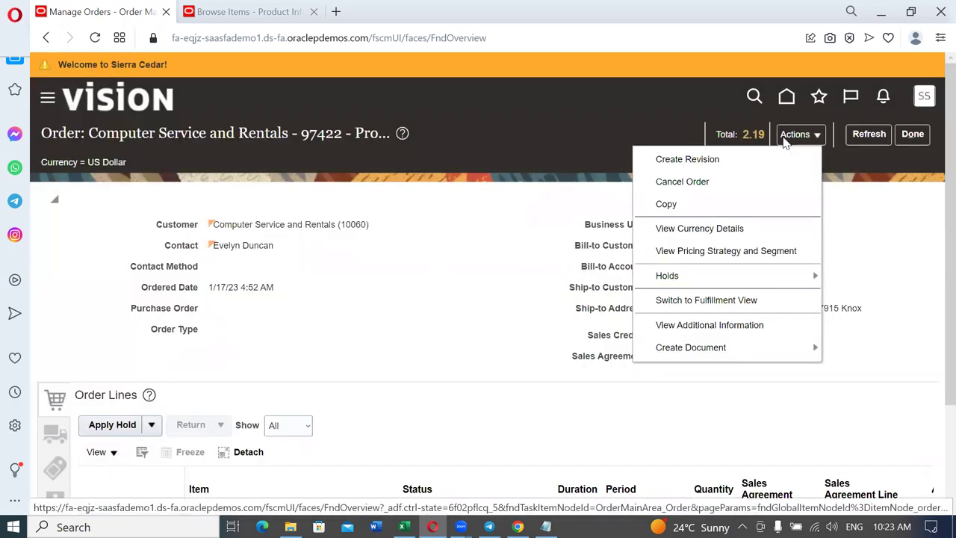
click(718, 302)
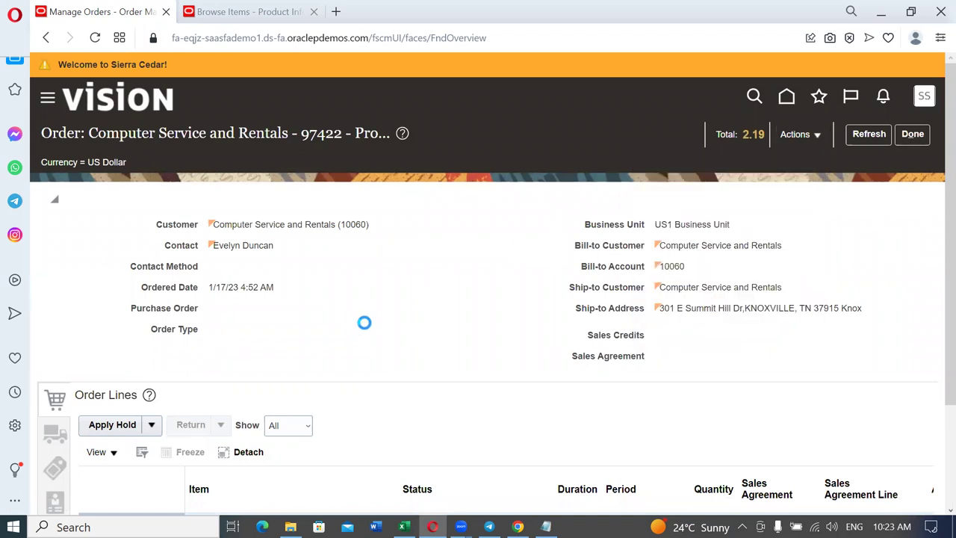
scroll(363, 322, down, 3)
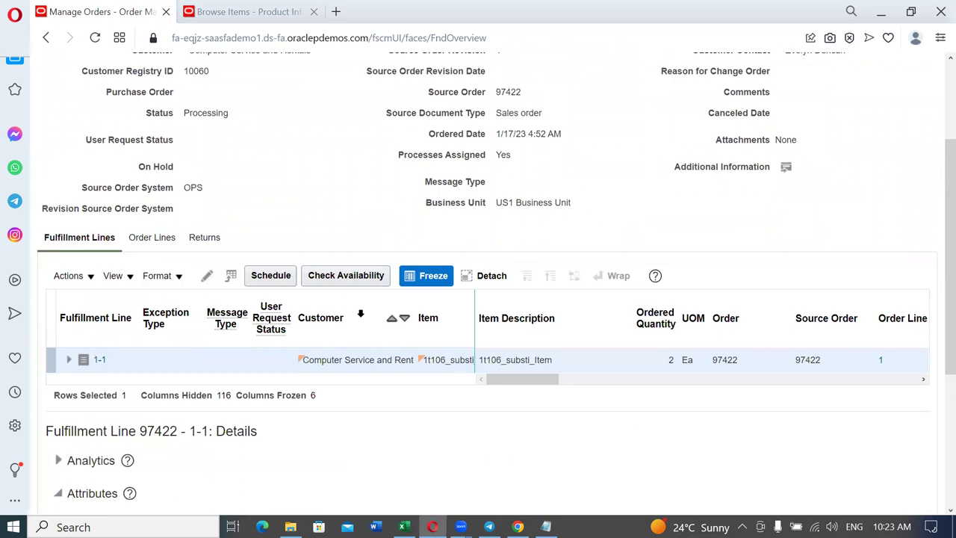
drag(531, 383, 578, 383)
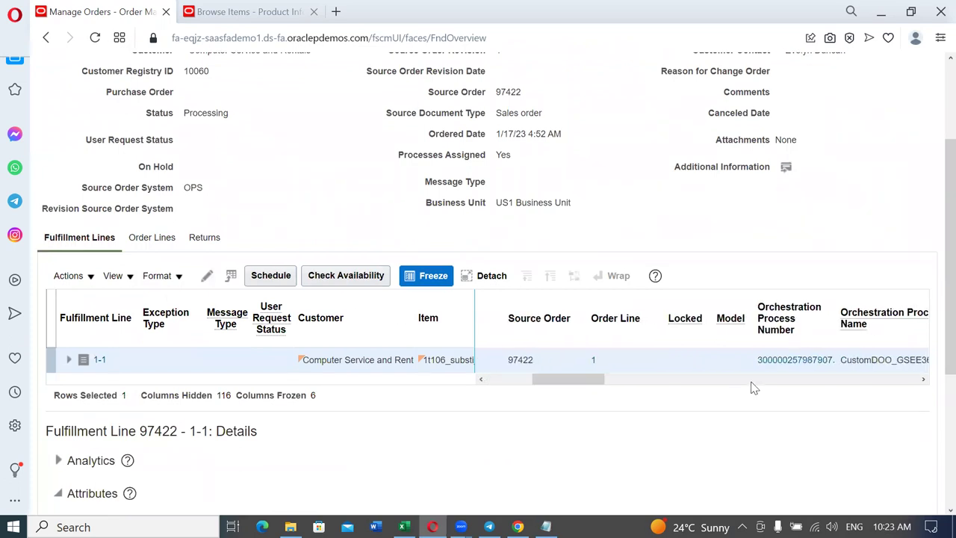
click(765, 364)
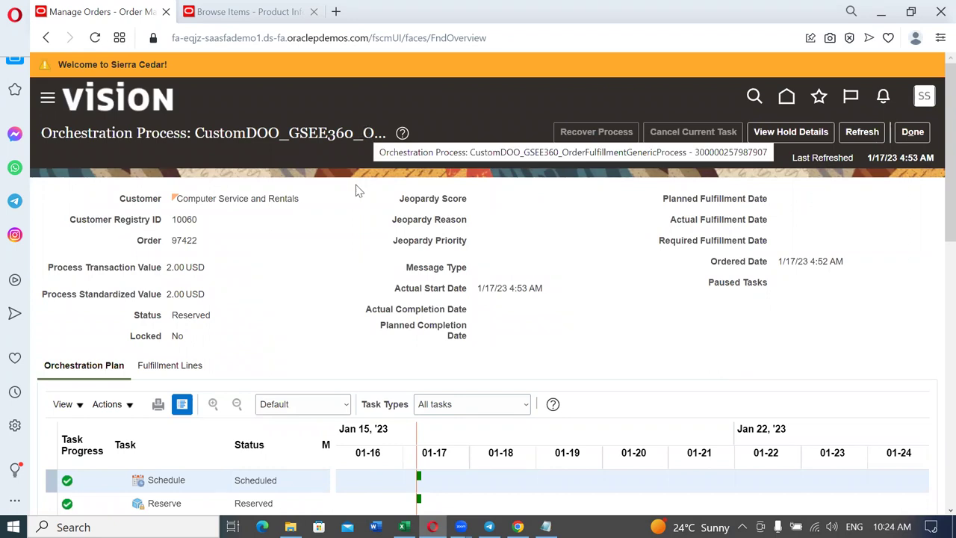
Refresh the orchestration process to show Schedule and Reserve done, Ship Awaiting Shipping
click(867, 133)
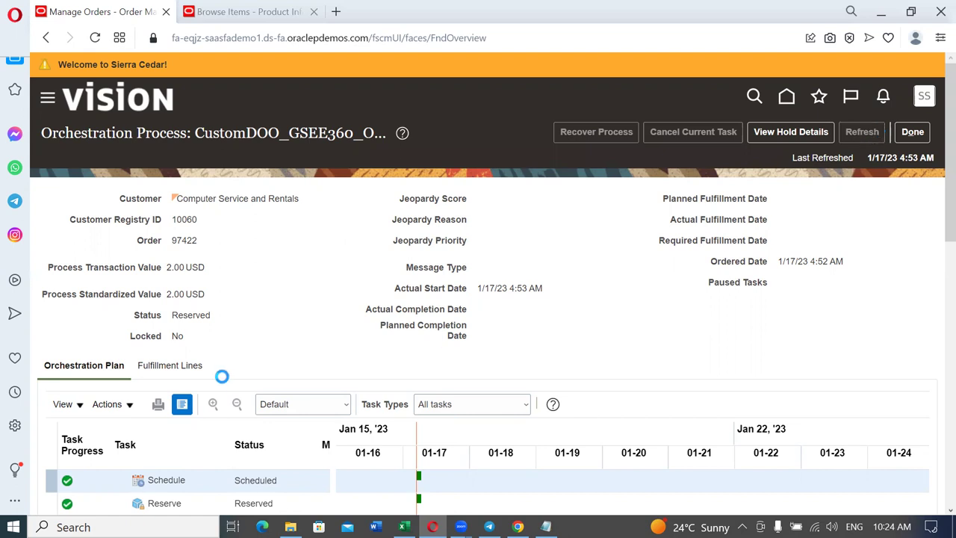
scroll(264, 337, down, 3)
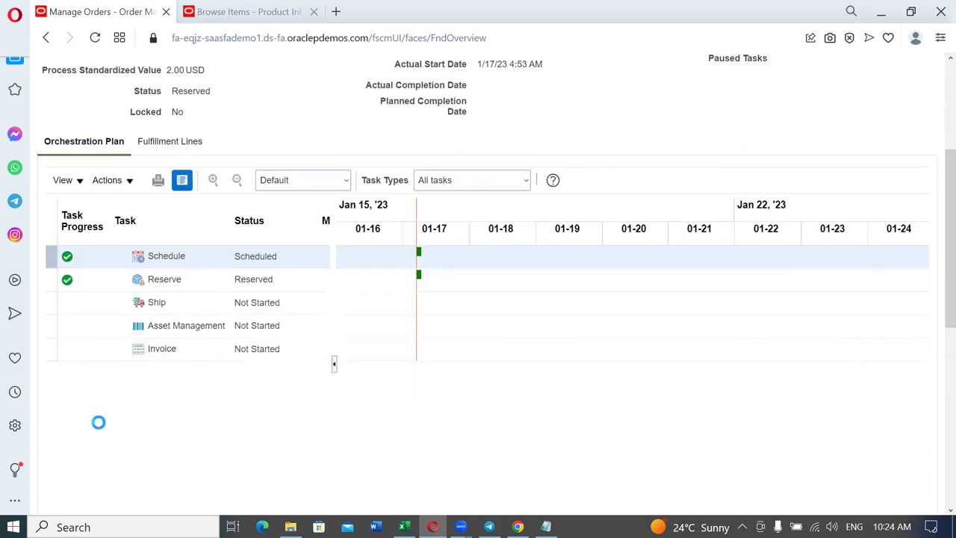
scroll(234, 328, down, 3)
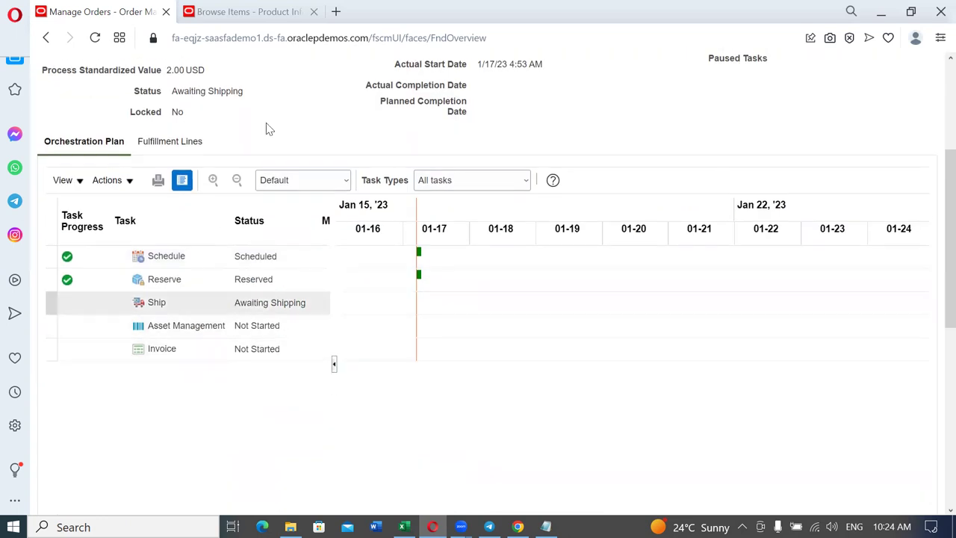
click(239, 13)
scroll(799, 247, up, 5)
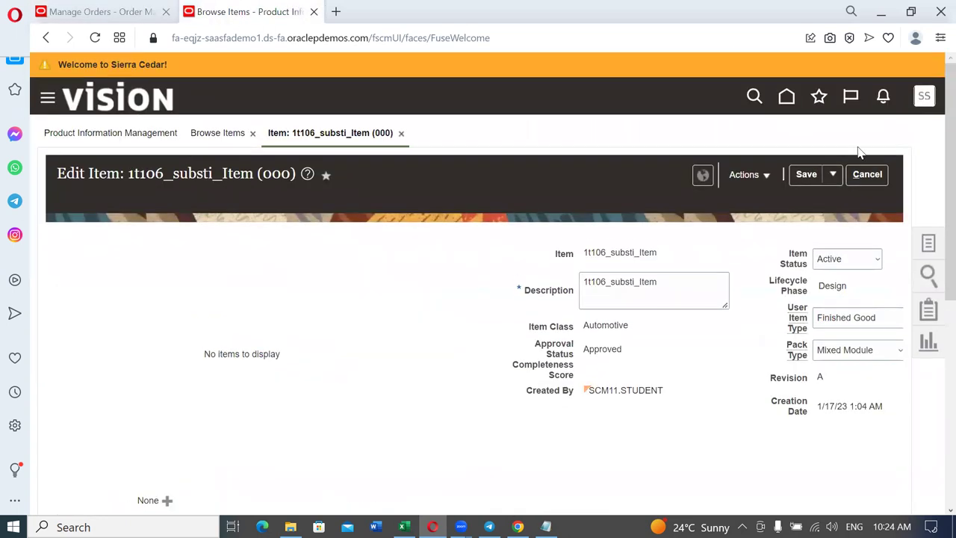
Open Manage Shipment Lines from the INV Overview Shipments tasks, then return to Manage Orders
click(819, 96)
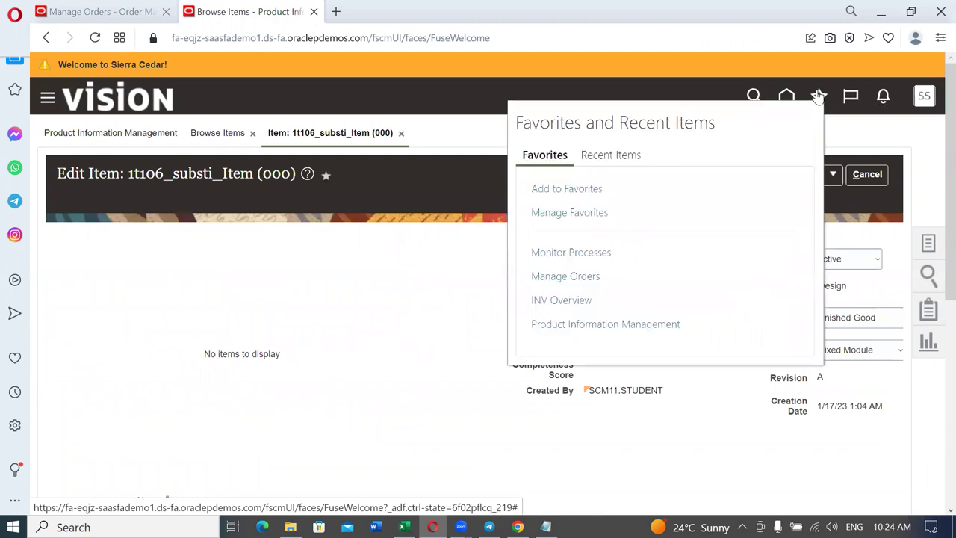
click(579, 301)
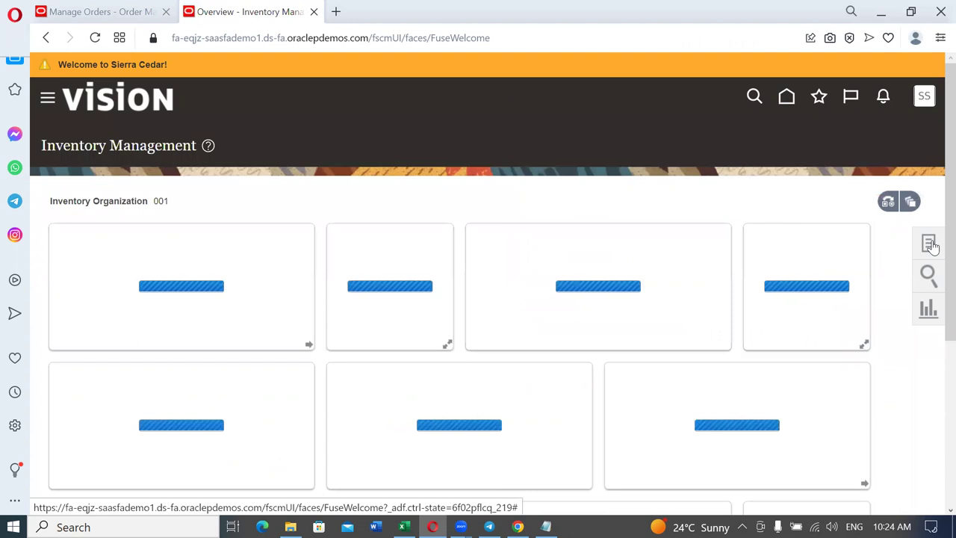
click(889, 132)
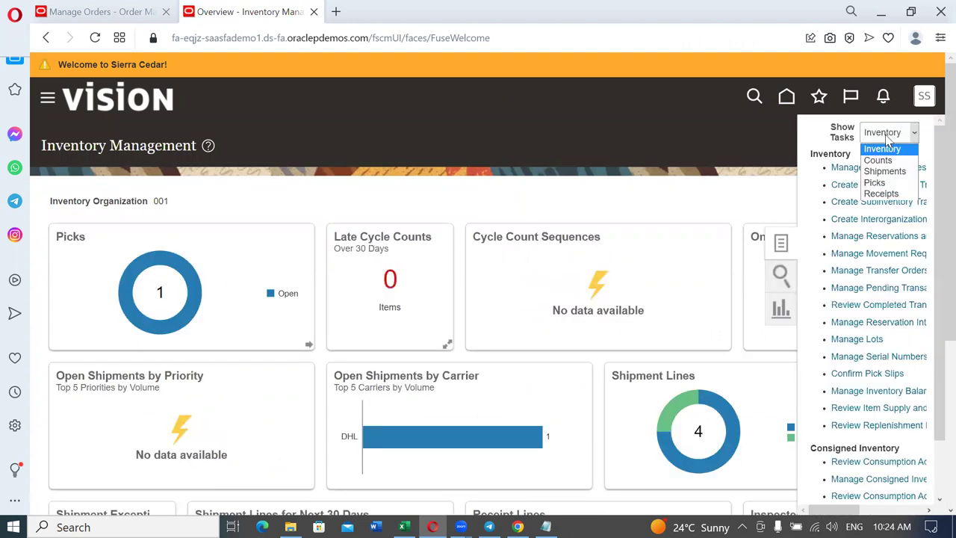
click(889, 170)
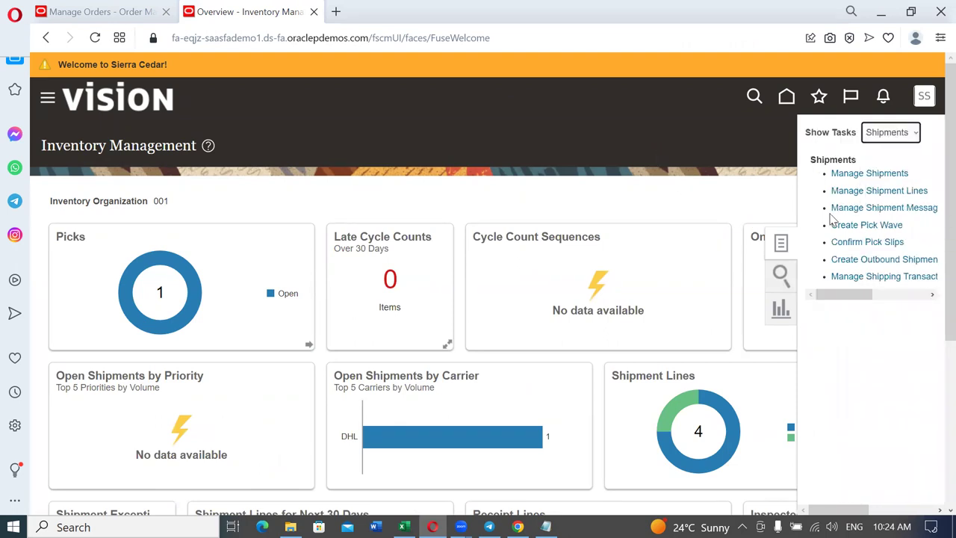
click(892, 190)
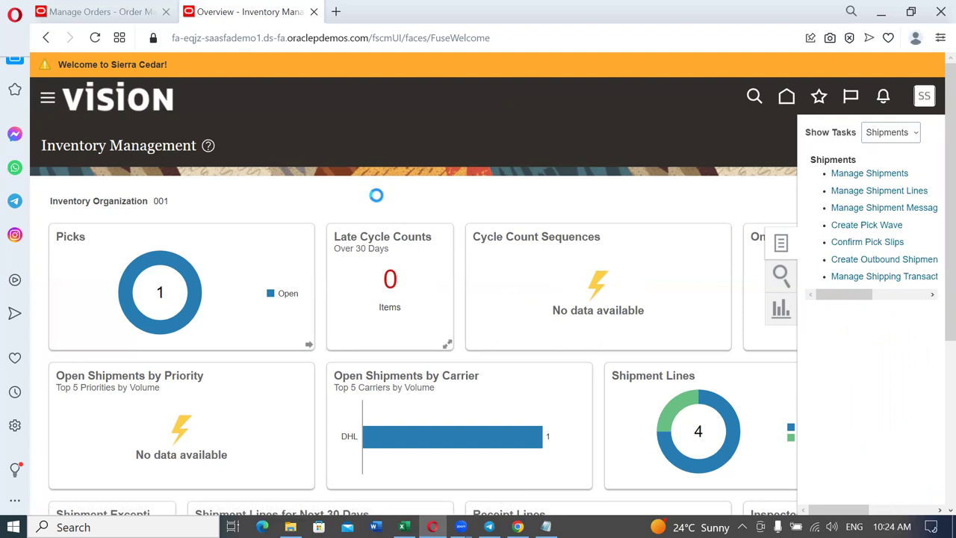
key(ctrl+Tab)
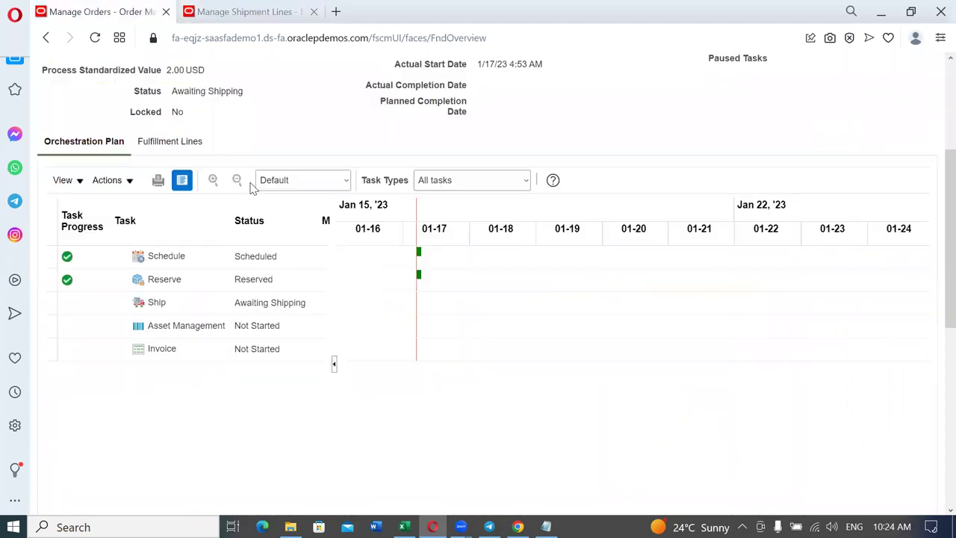
scroll(291, 173, up, 2)
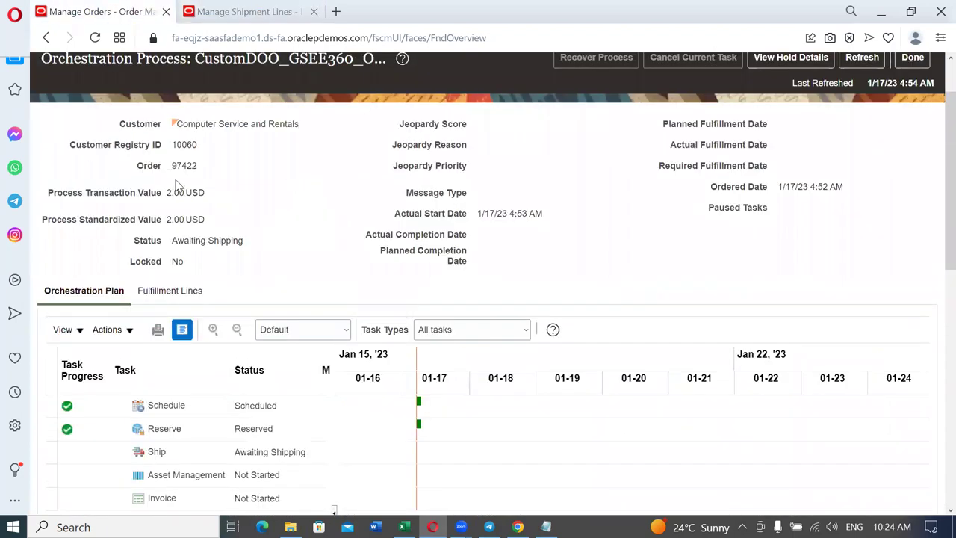
Search shipment lines for the submitted order's number with Scheduled Ship Date set to Before
click(246, 11)
click(291, 261)
text(97422)
key(Tab)
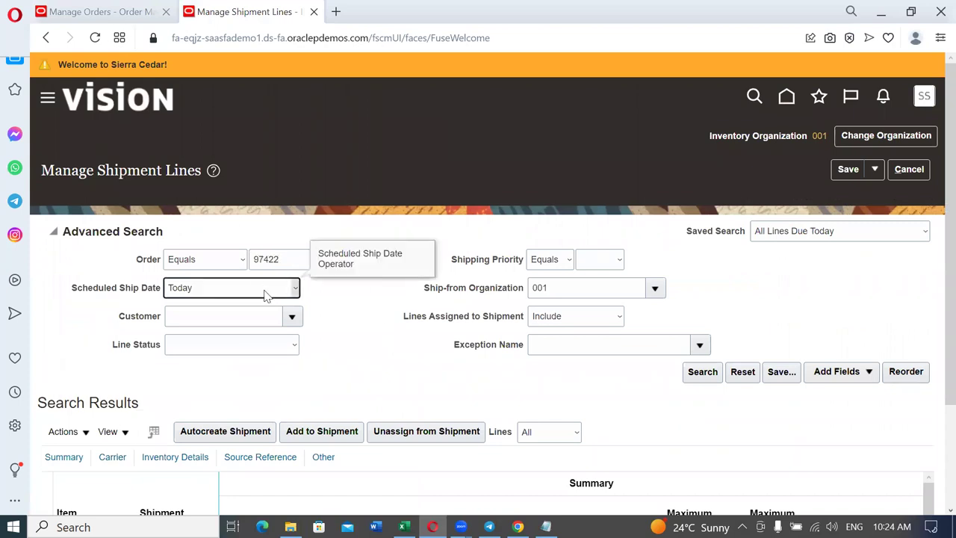
click(266, 294)
key(Up)
key(Up)
key(Up)
key(Up)
key(Return)
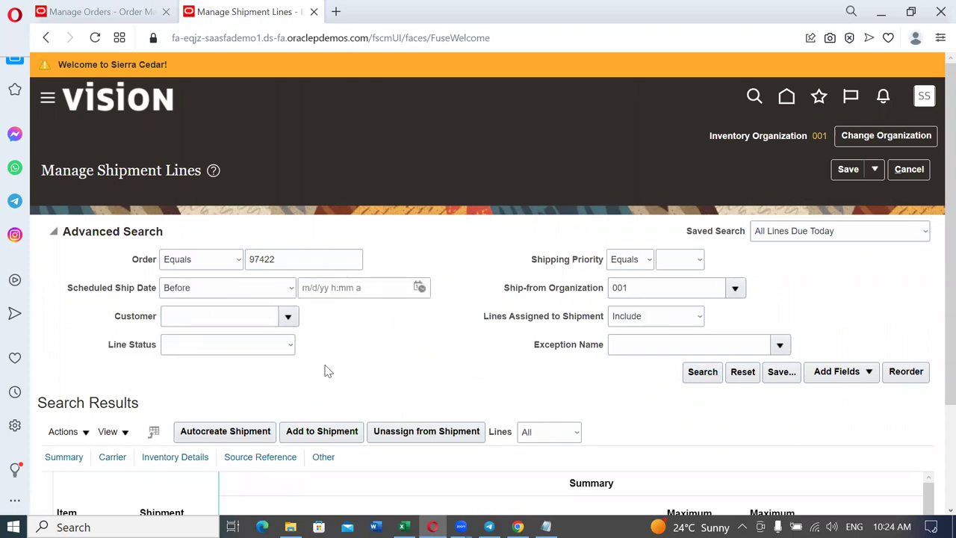
scroll(326, 370, down, 2)
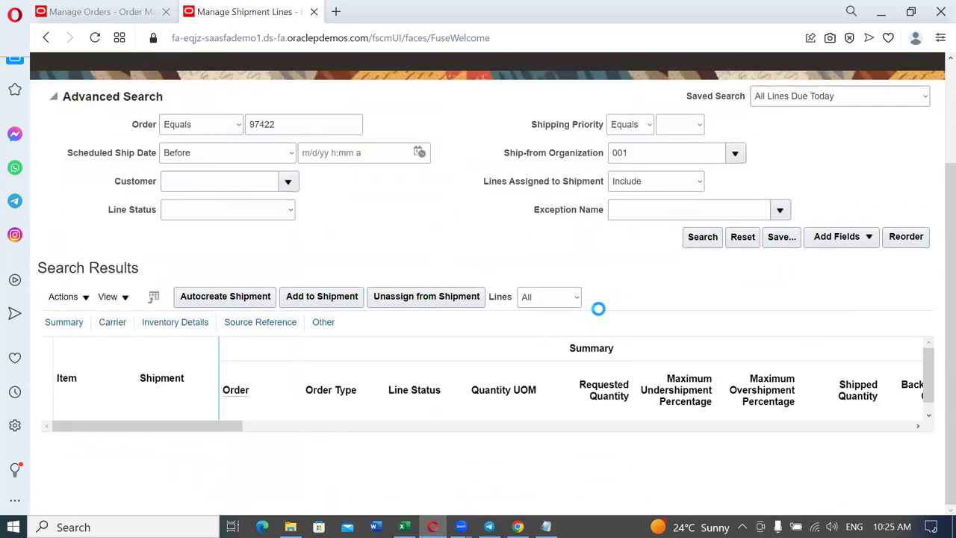
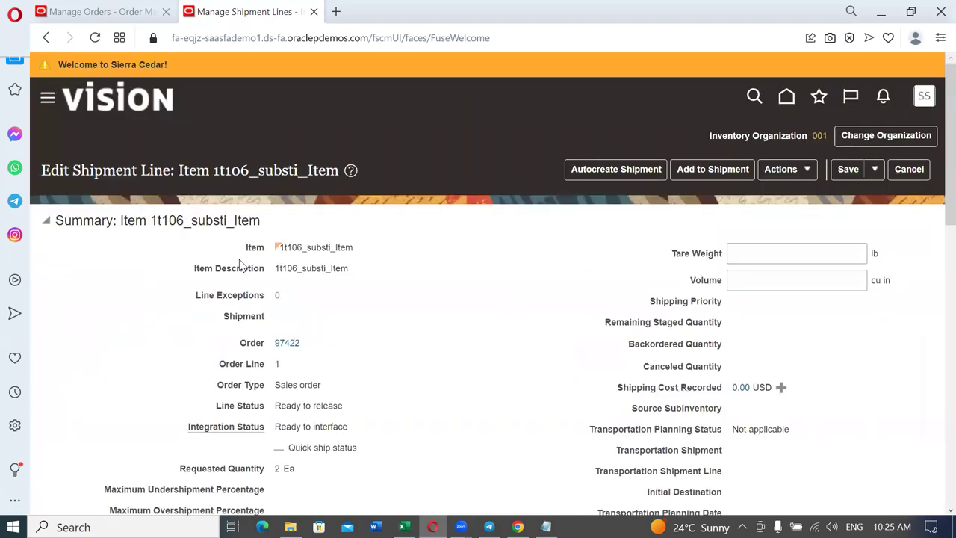
Save and close the edited shipment line for order 97422
click(873, 170)
click(867, 195)
scroll(374, 321, down, 1)
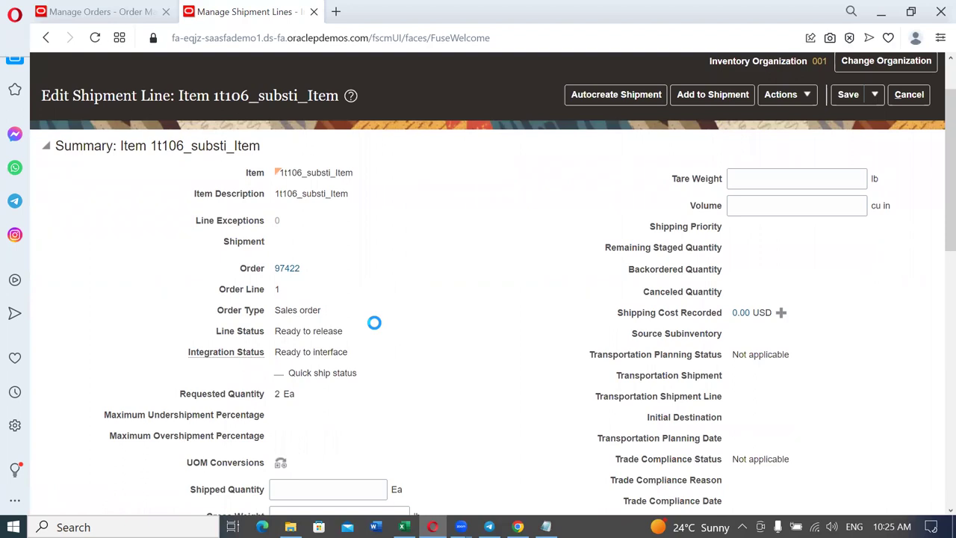
scroll(377, 329, down, 2)
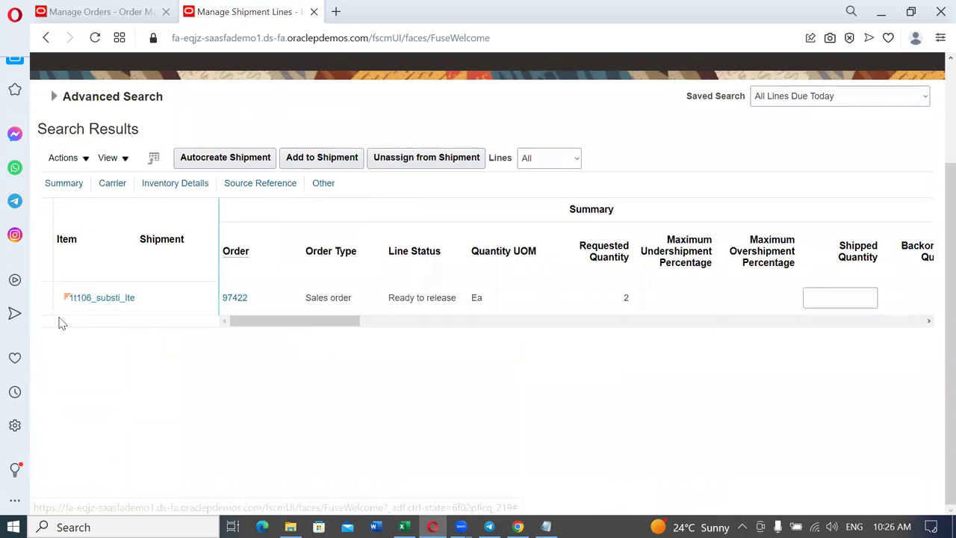
Reopen order 97422's 1t106_substi_Item line, inspect the item name, and cancel without saving
click(110, 301)
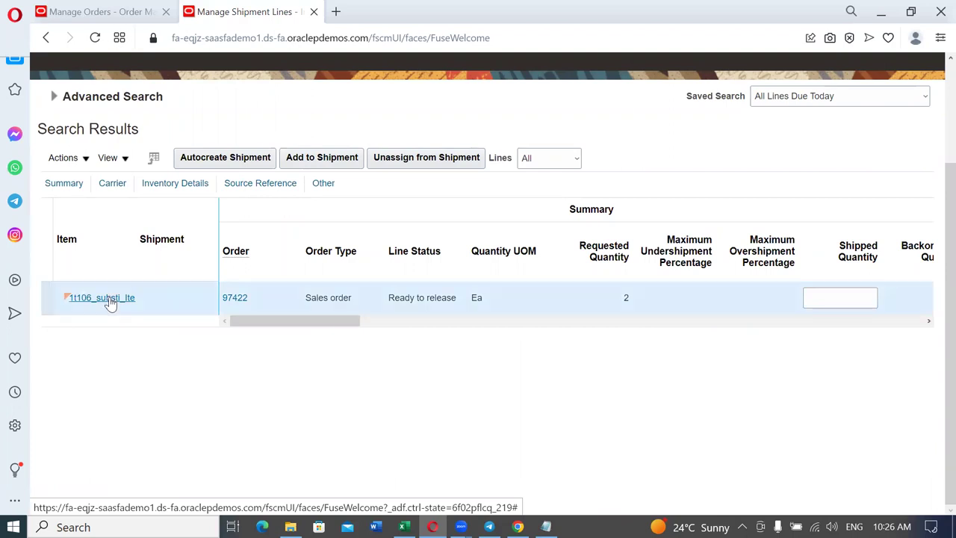
click(110, 299)
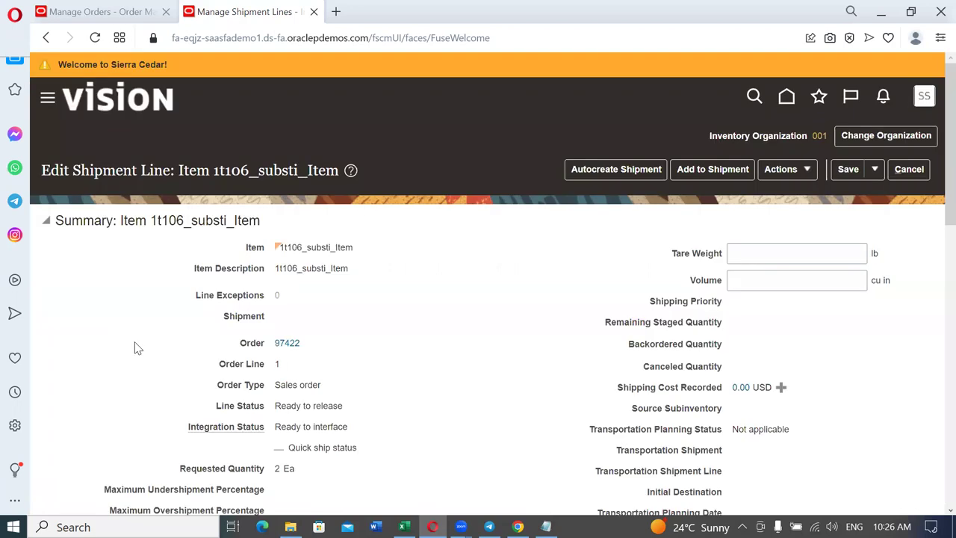
drag(317, 247, 348, 249)
click(918, 174)
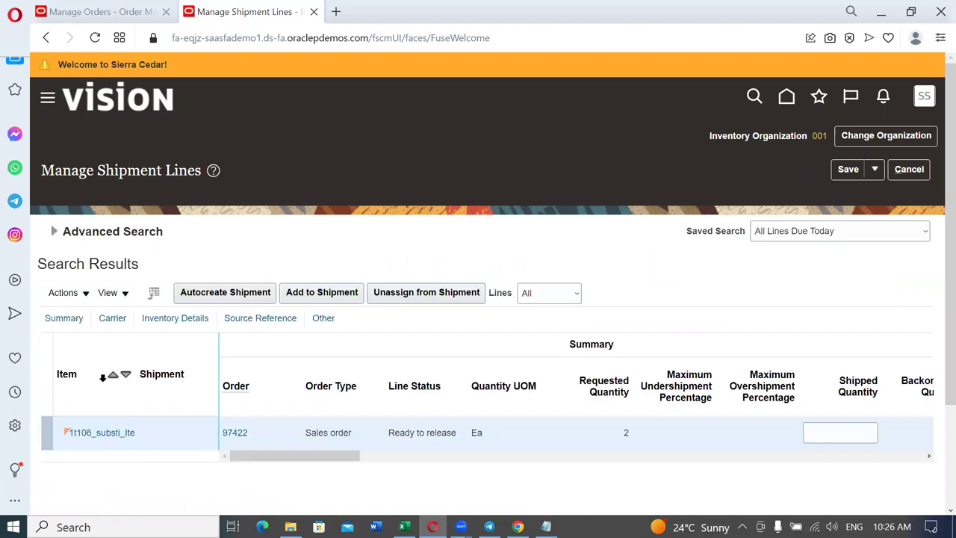
Widen the Item column to show full item names, check line actions, and return to Manage Orders
scroll(112, 381, down, 1)
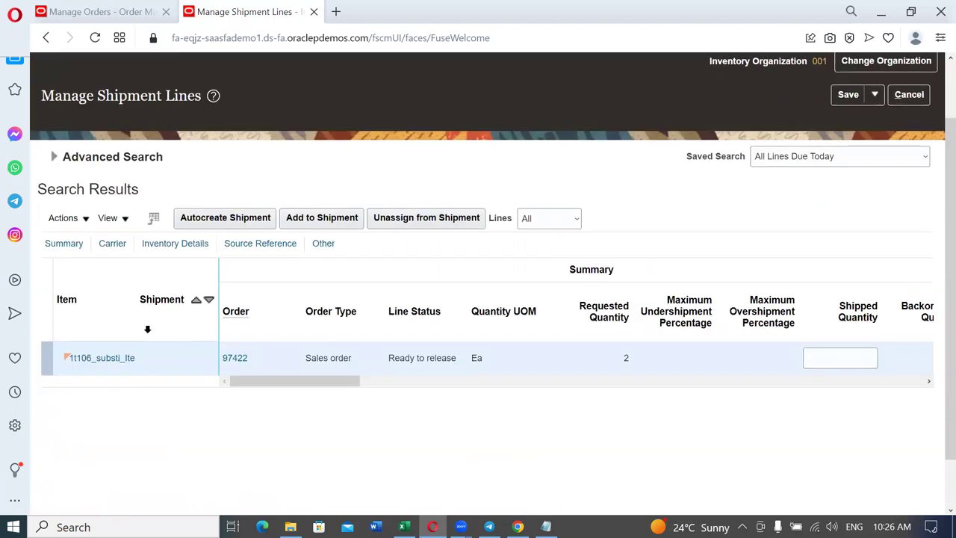
drag(135, 330, 183, 340)
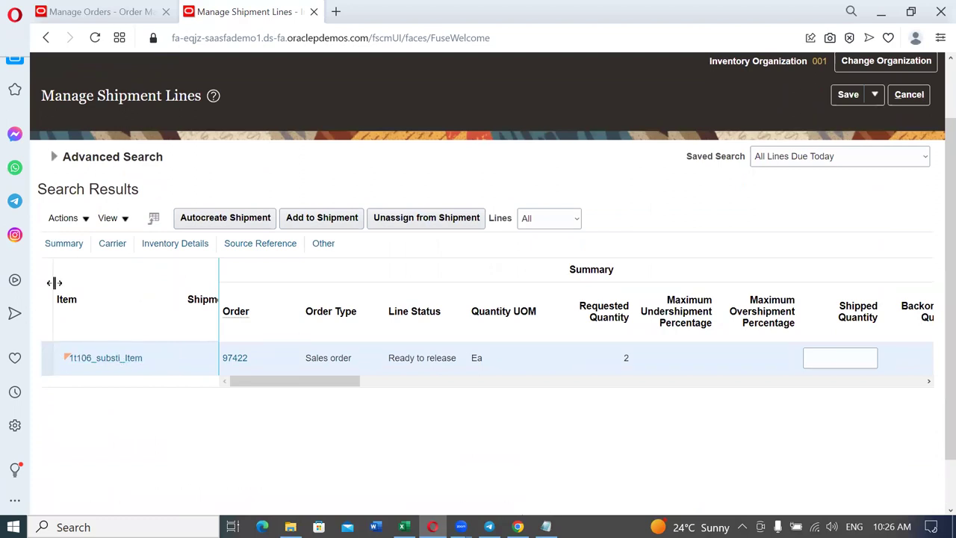
click(62, 224)
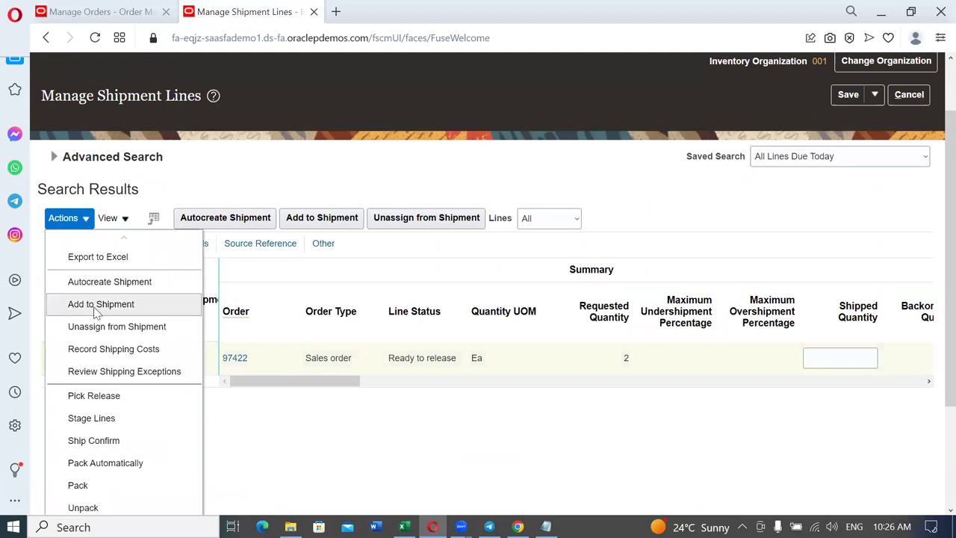
scroll(117, 423, down, 1)
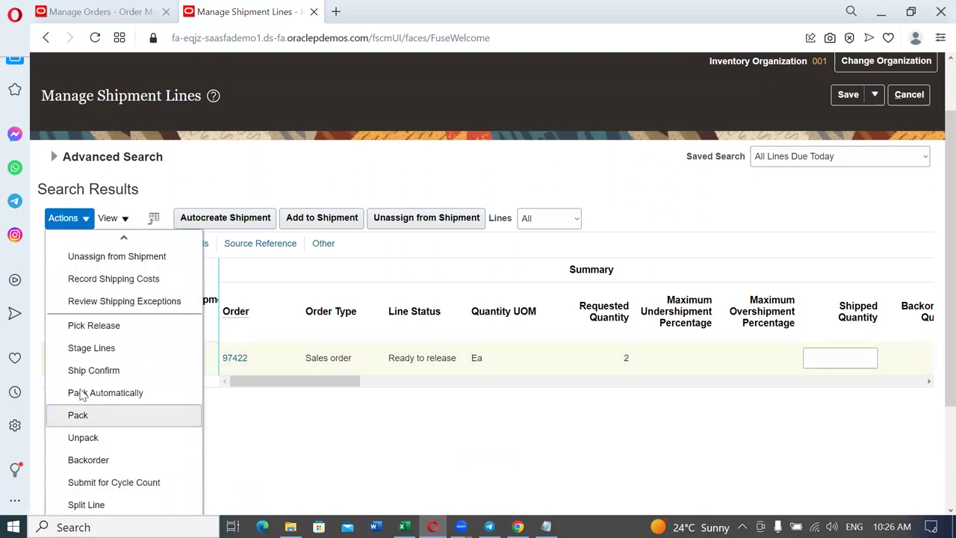
click(683, 204)
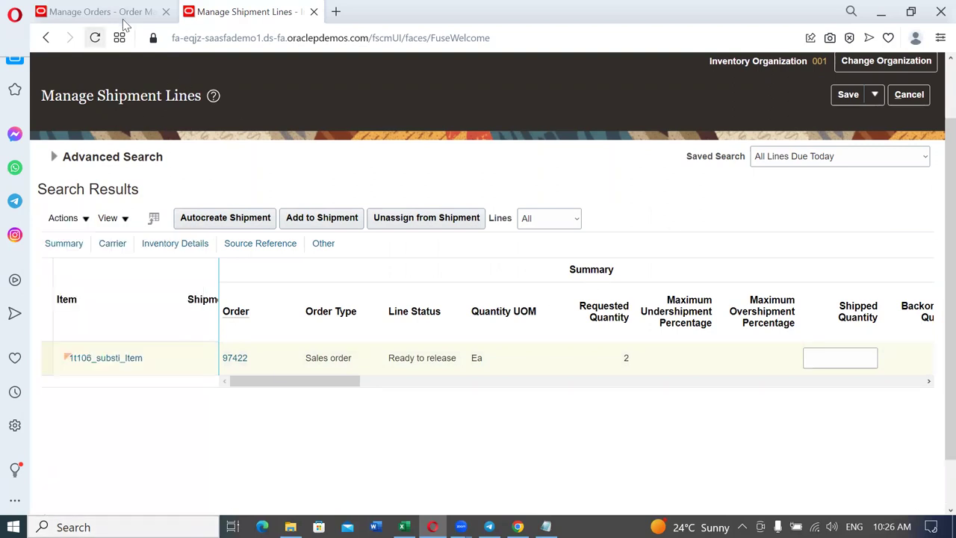
click(124, 19)
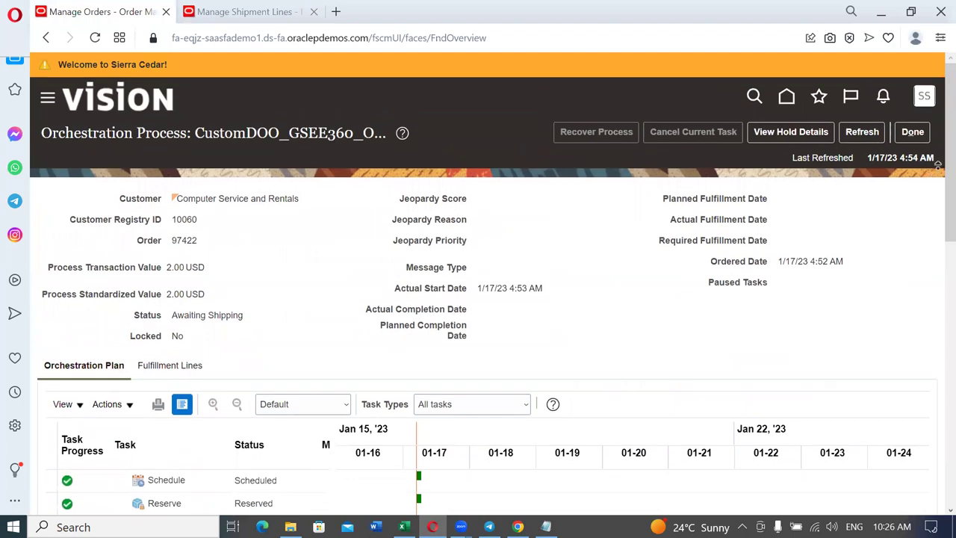
Leave the orchestration and fulfillment views and create a new revision of order 97422
click(913, 132)
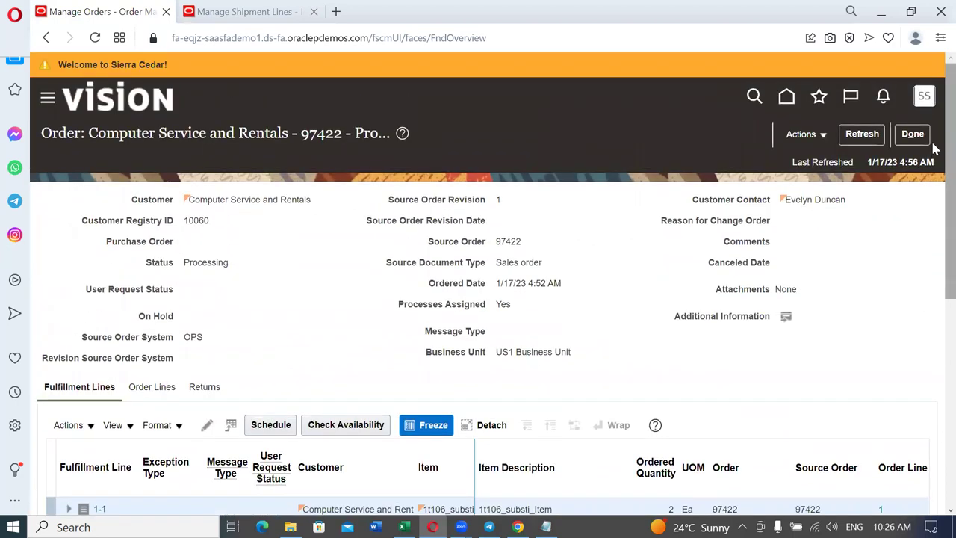
click(913, 134)
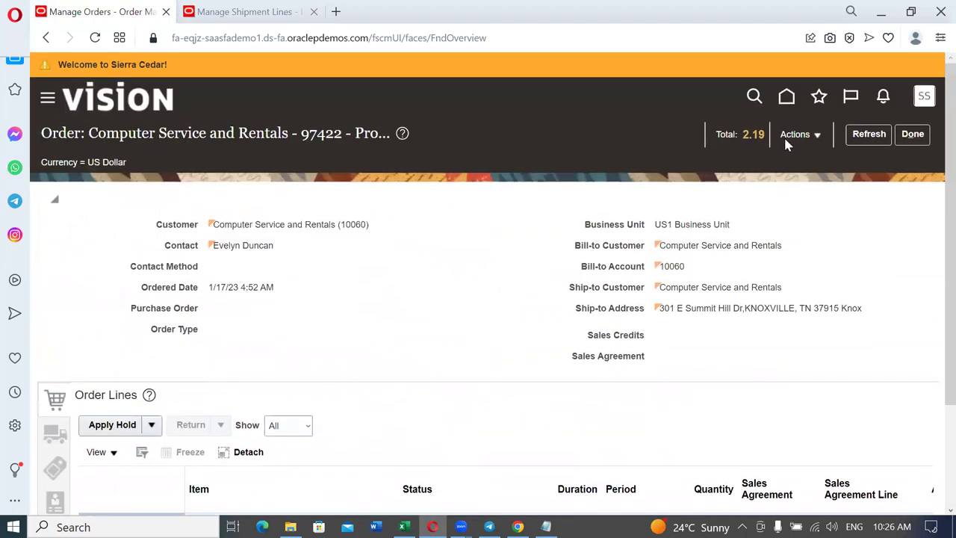
click(797, 135)
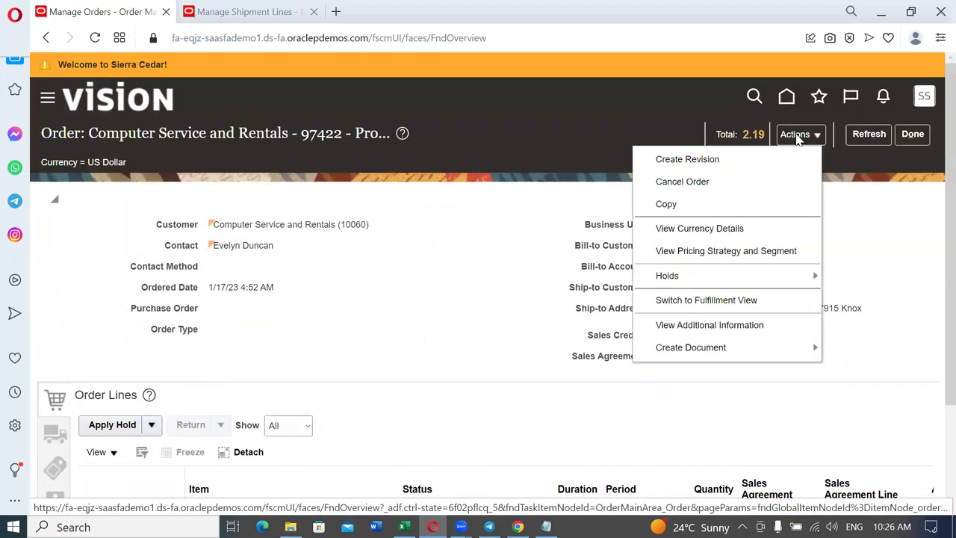
click(699, 163)
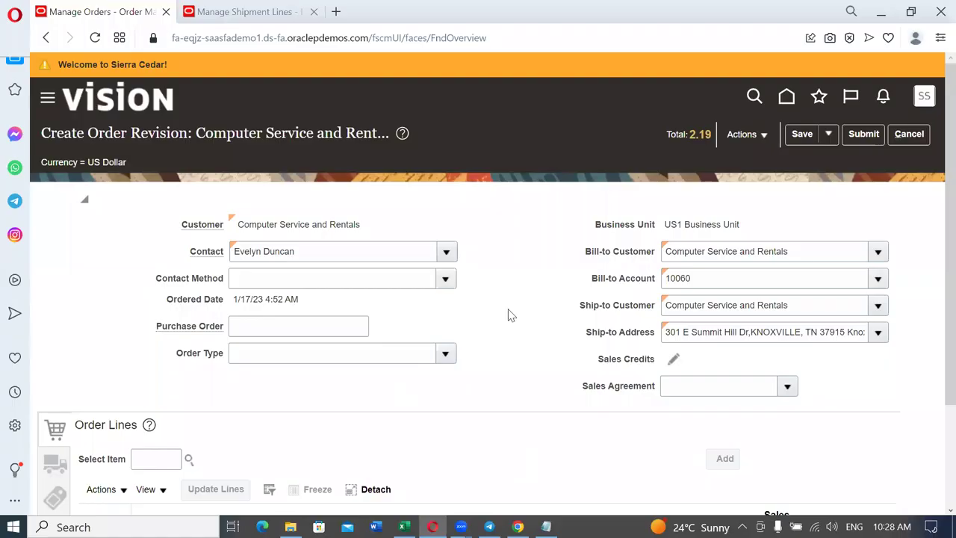
In Shipment Details, set Allow Item Substitution to Yes on the Supply tab
scroll(258, 346, down, 2)
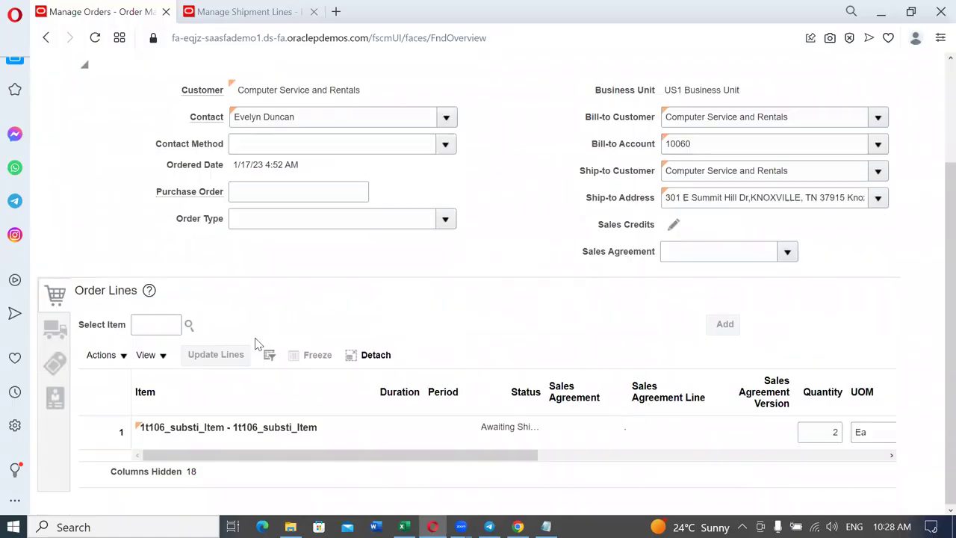
click(53, 330)
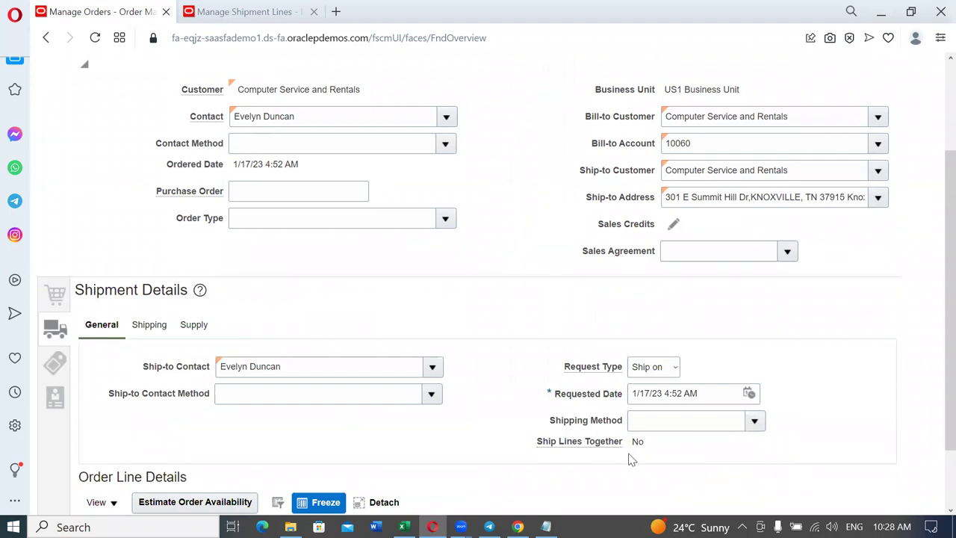
click(149, 324)
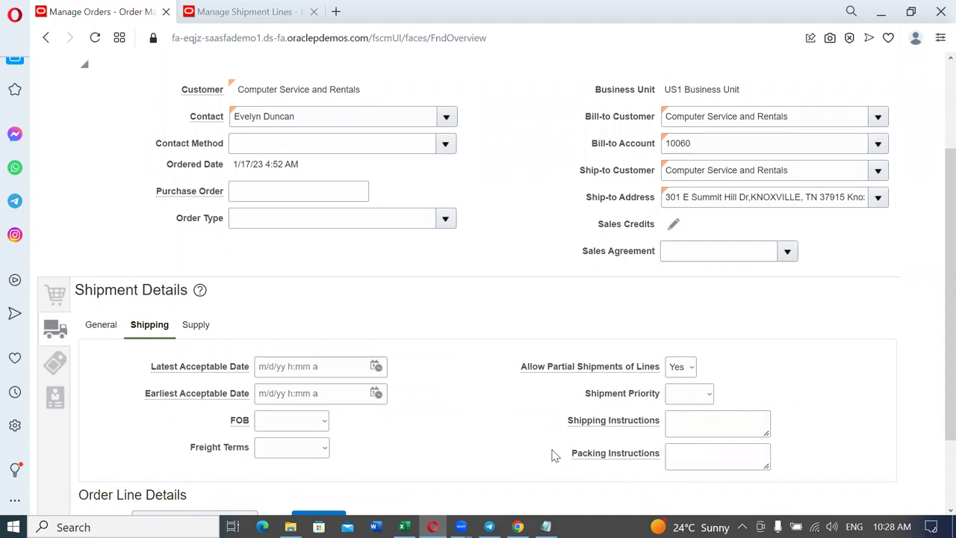
scroll(550, 452, down, 2)
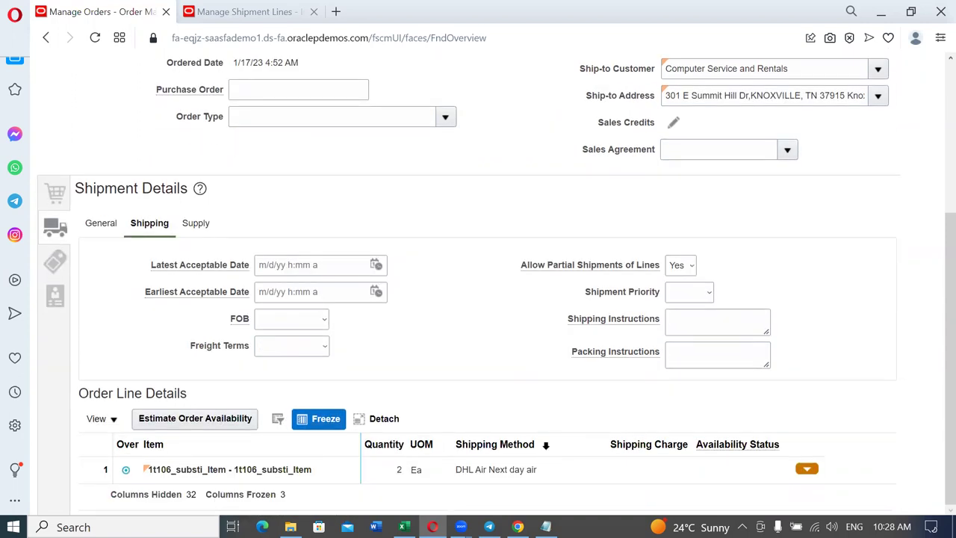
click(196, 226)
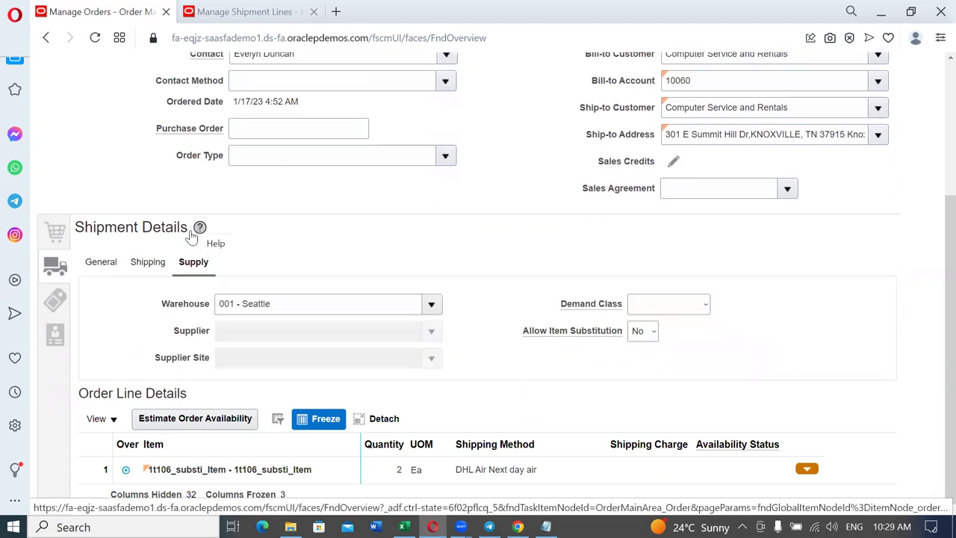
click(655, 332)
click(640, 360)
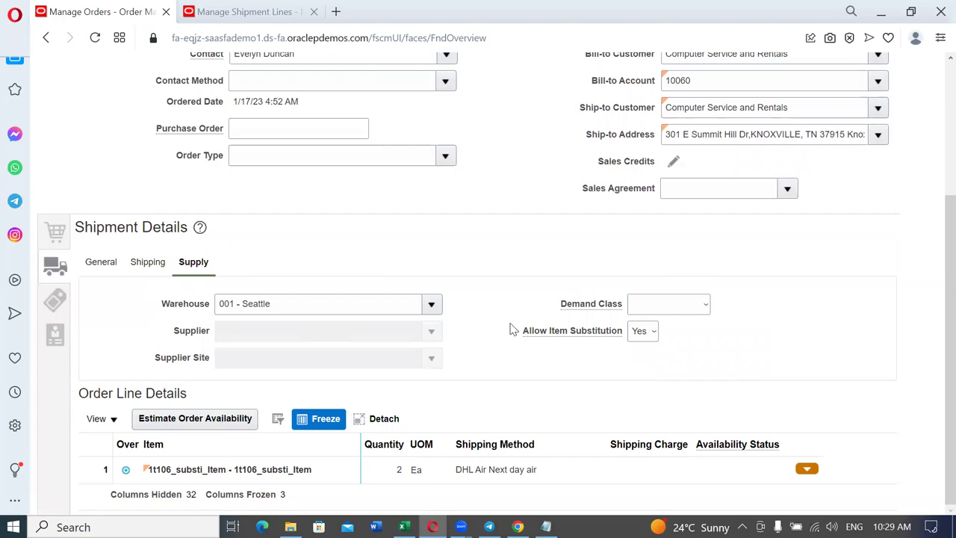
Submit the revised order 97422 and confirm it was accepted
scroll(508, 328, up, 5)
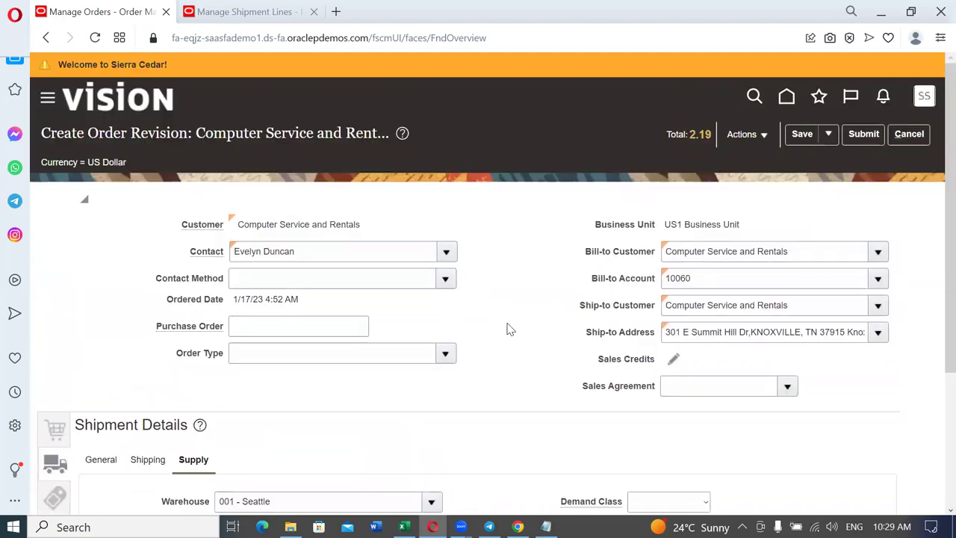
scroll(508, 329, down, 5)
scroll(508, 331, up, 5)
click(867, 135)
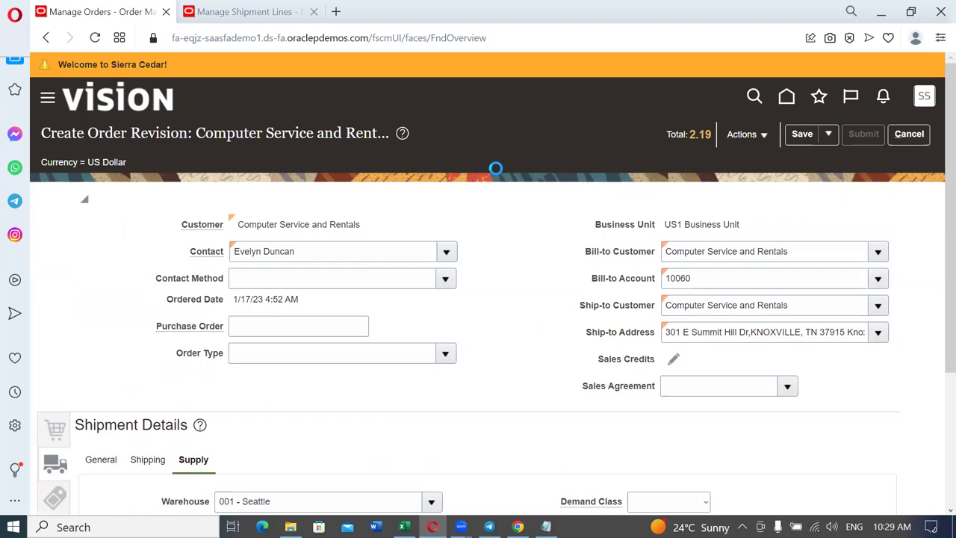
scroll(498, 218, down, 3)
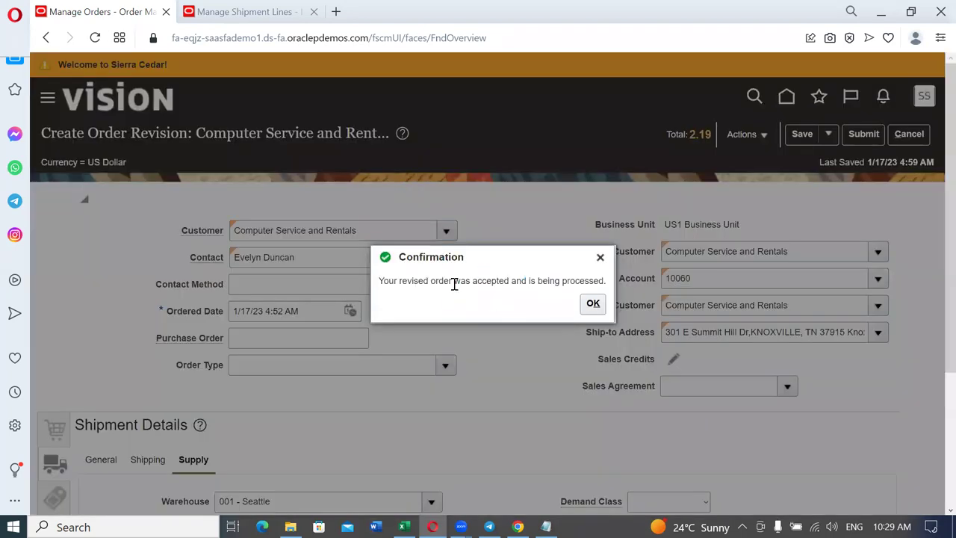
click(594, 303)
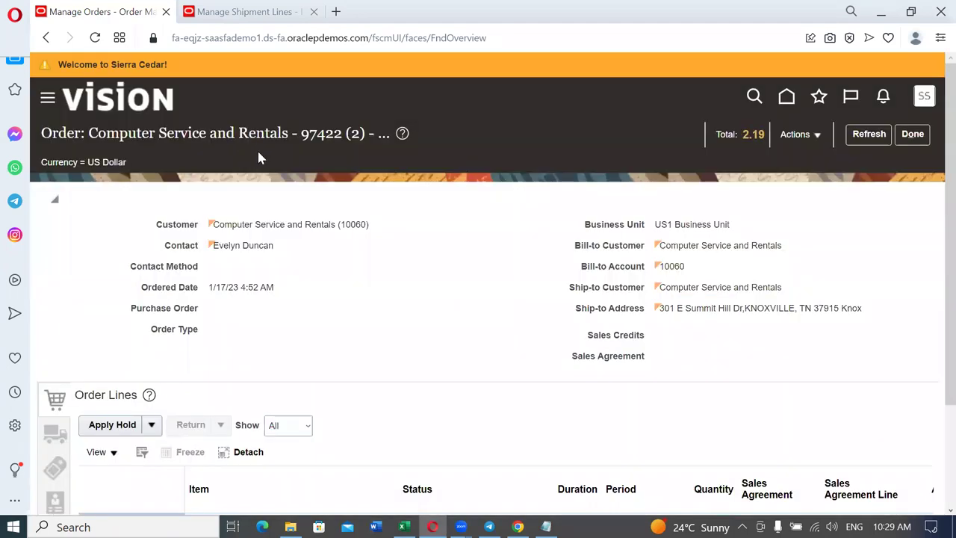
click(798, 135)
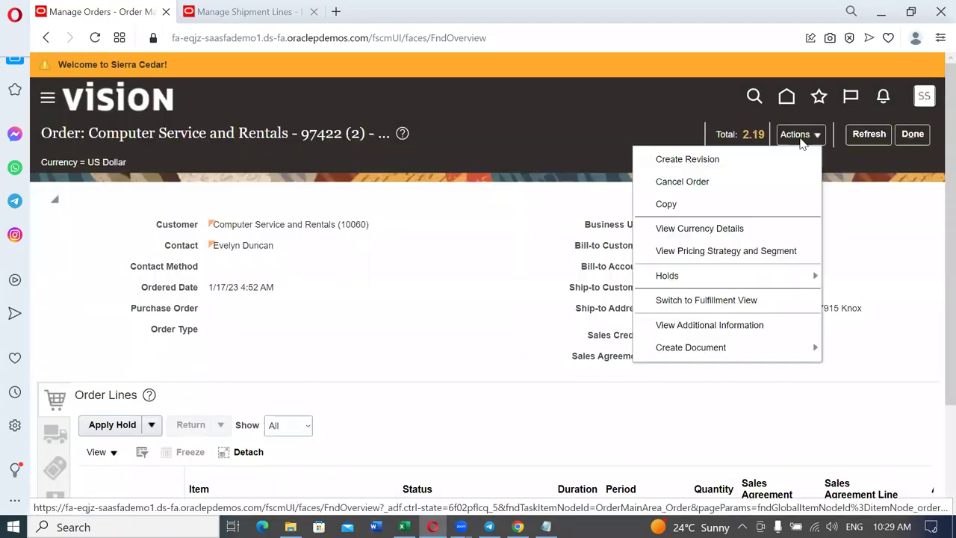
click(754, 301)
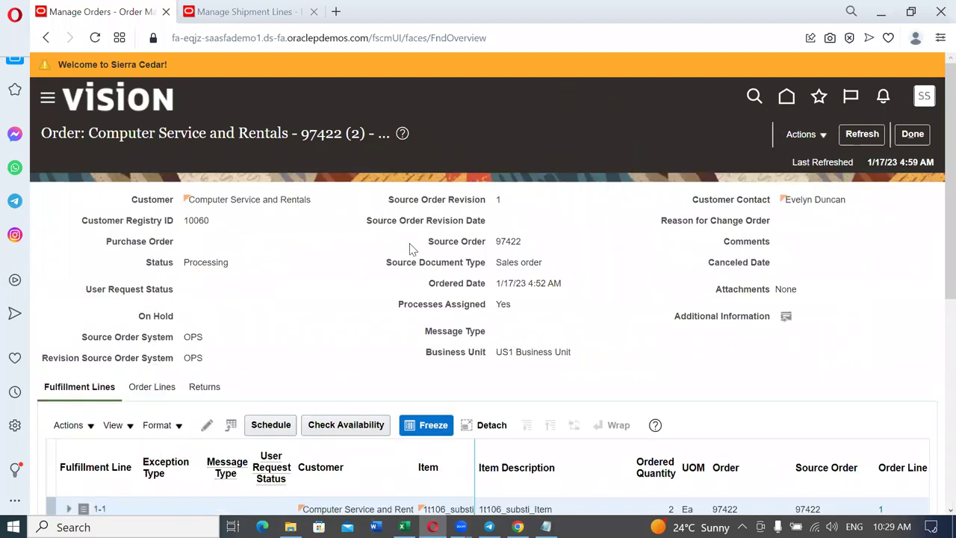
scroll(448, 269, down, 2)
drag(534, 306, 602, 312)
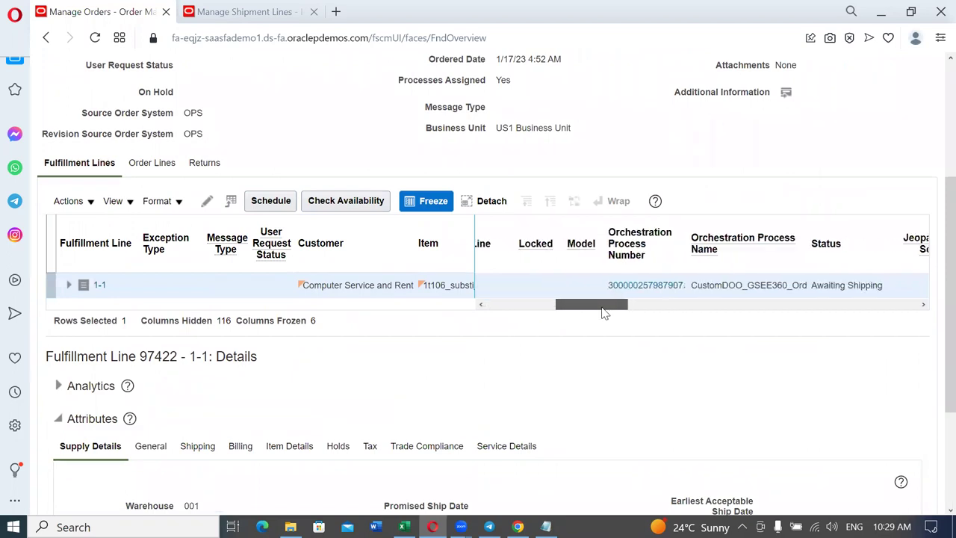
click(638, 284)
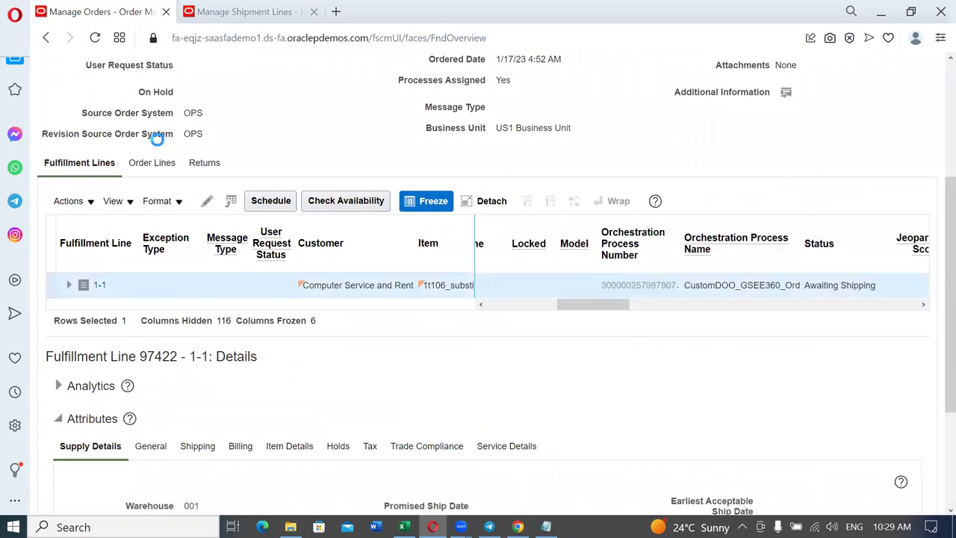
scroll(141, 291, down, 2)
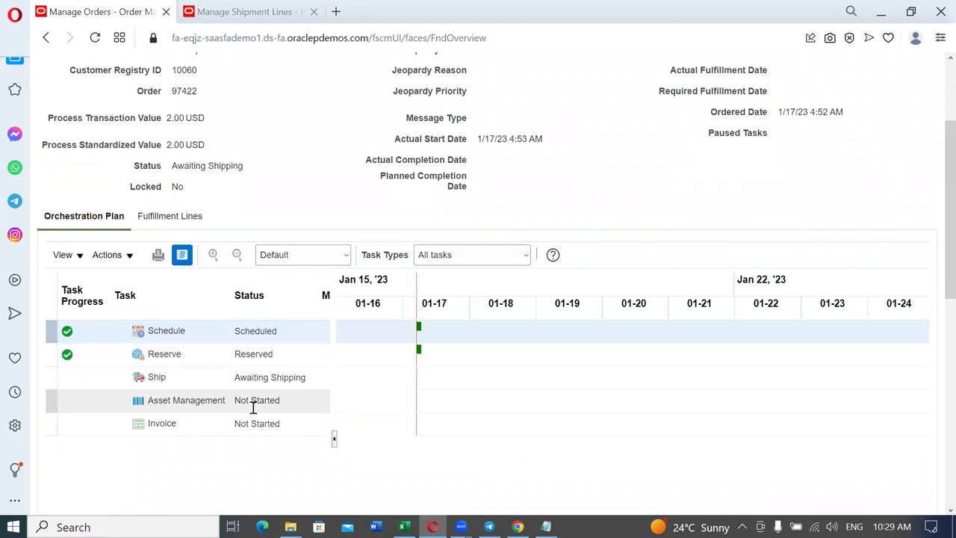
scroll(906, 118, up, 2)
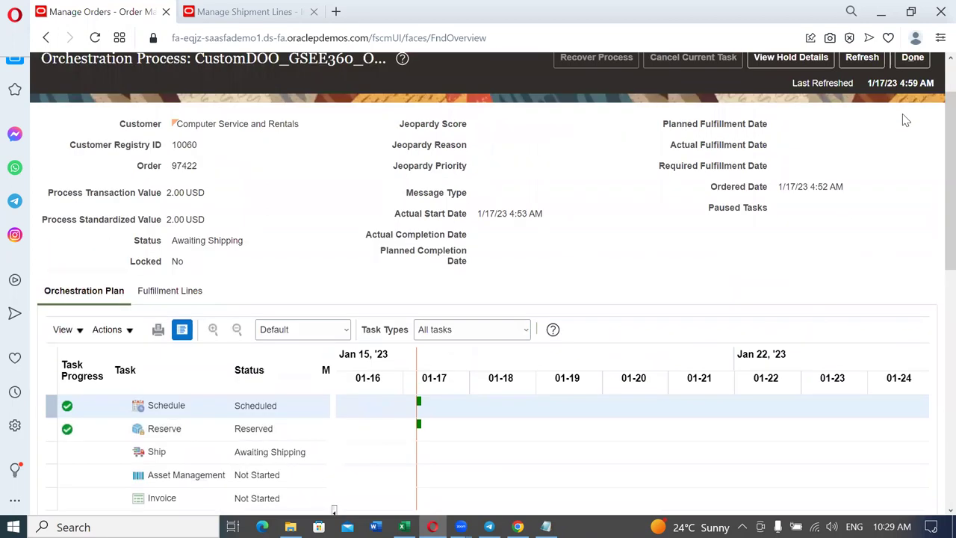
click(865, 59)
Refresh order 97422's orchestration status repeatedly, then go to Manage Shipment Lines
click(866, 62)
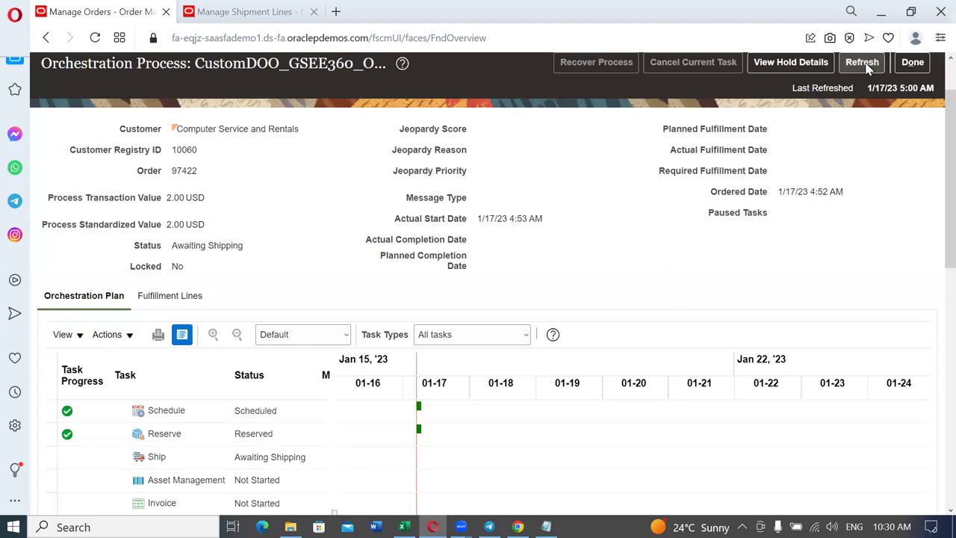
click(868, 66)
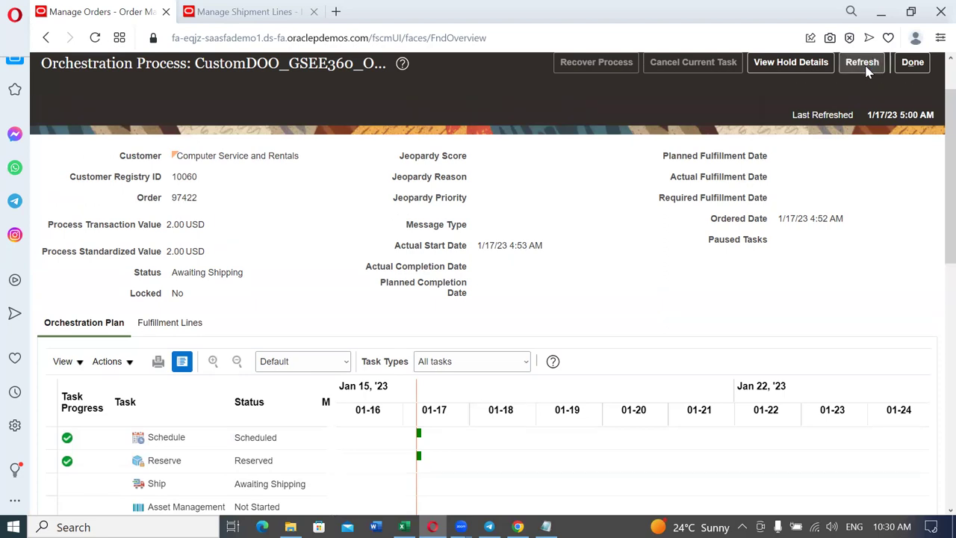
click(868, 66)
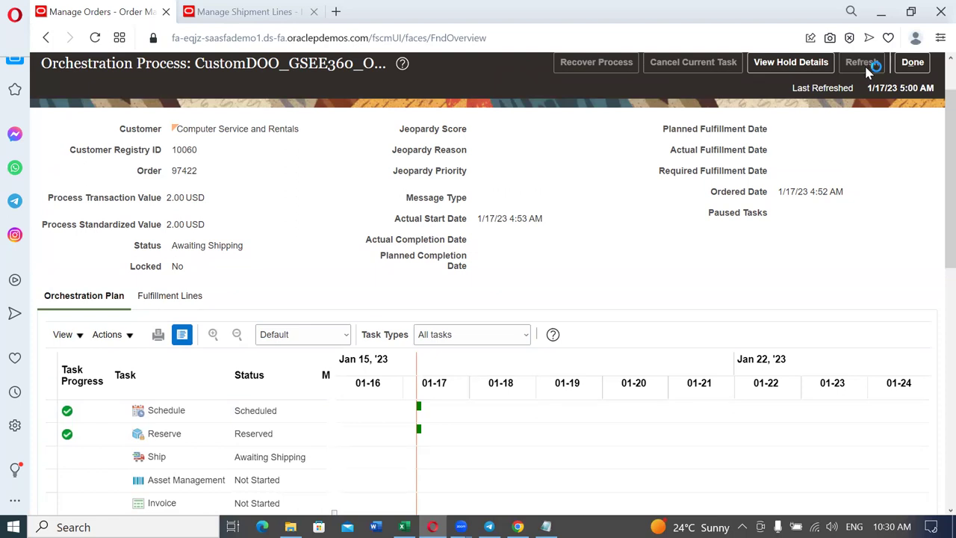
click(867, 66)
click(867, 66)
click(865, 66)
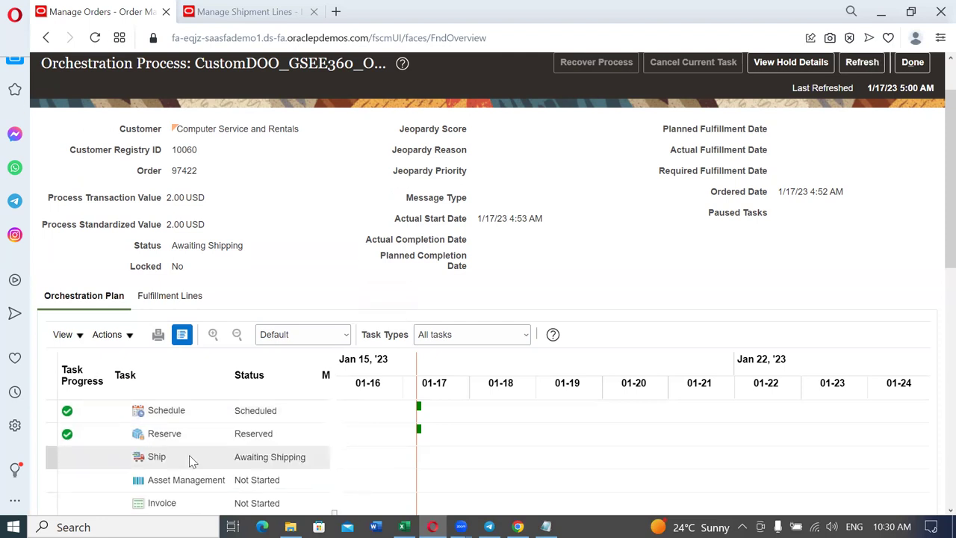
click(866, 67)
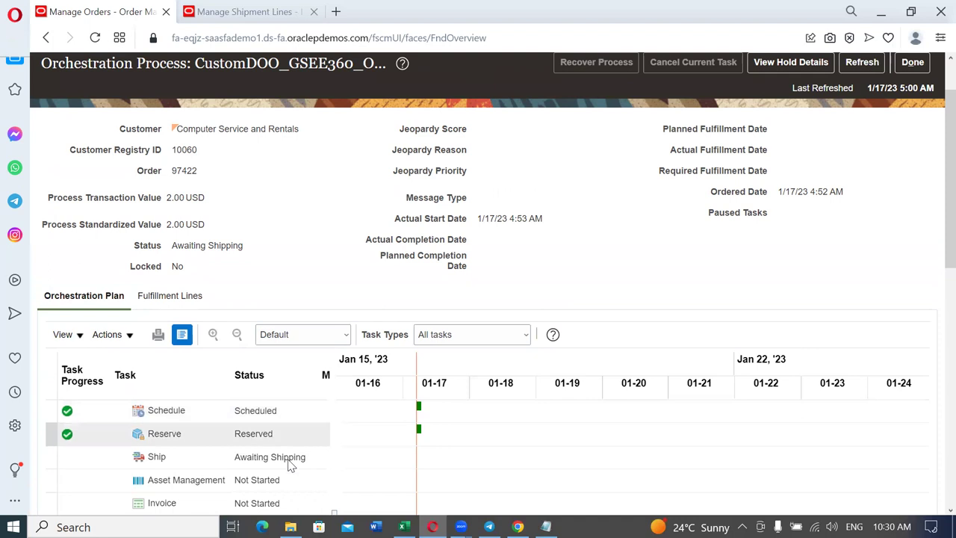
click(876, 66)
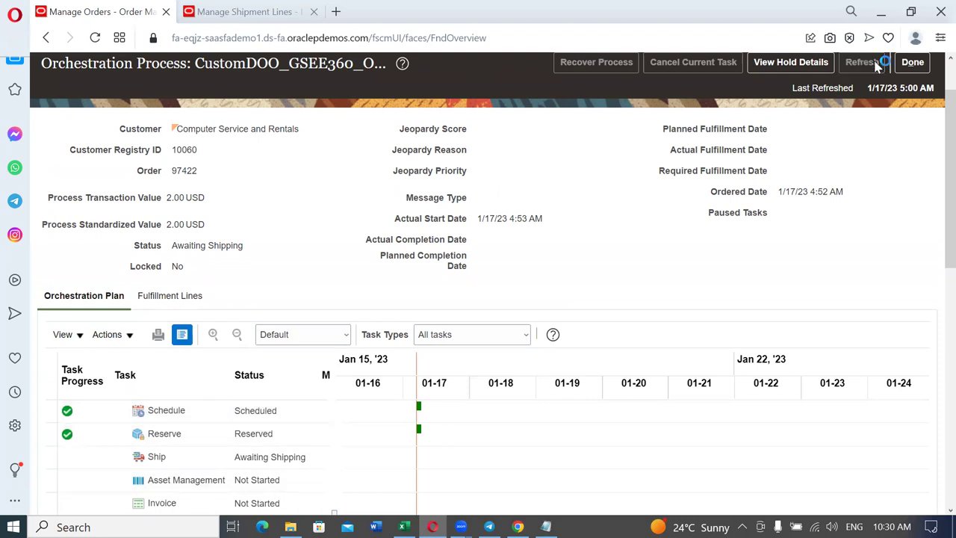
click(876, 66)
click(878, 66)
click(237, 9)
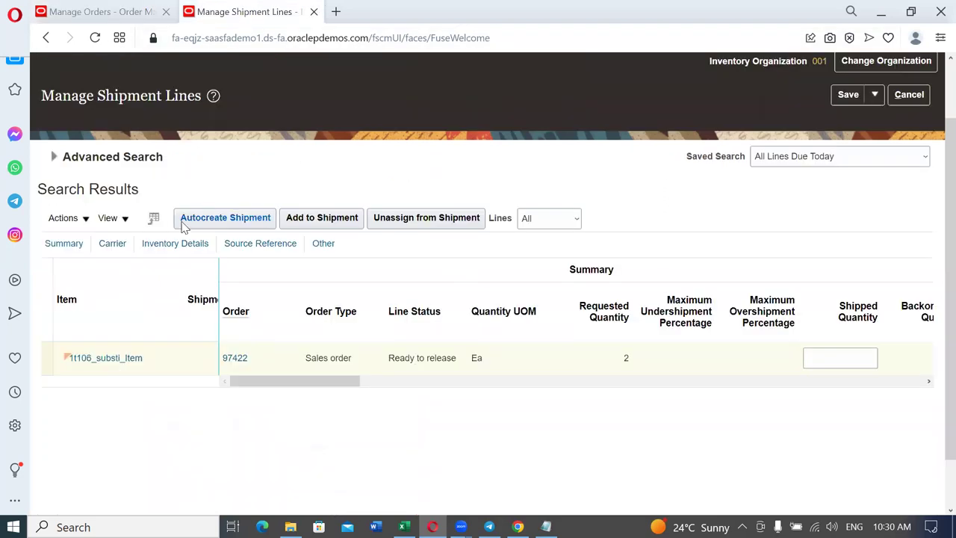
click(43, 159)
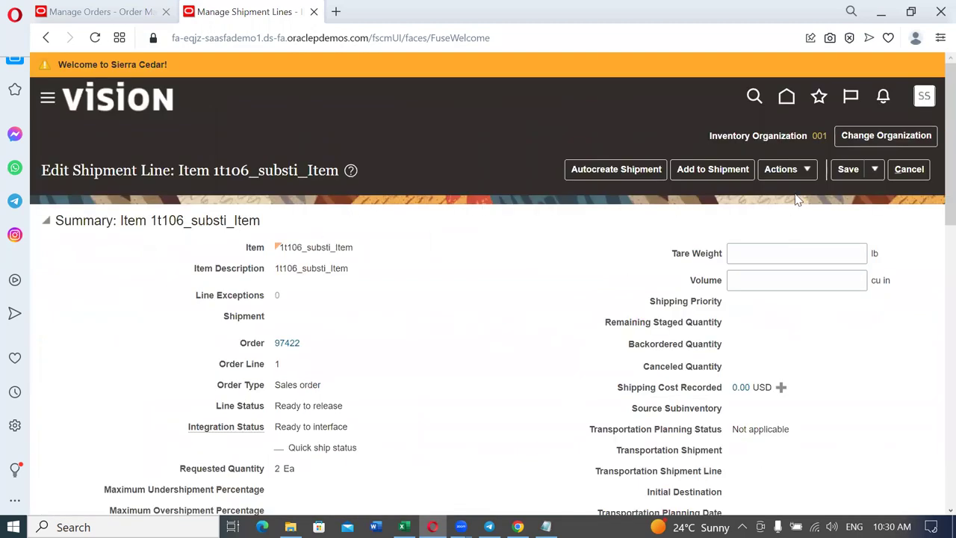
click(874, 169)
click(875, 193)
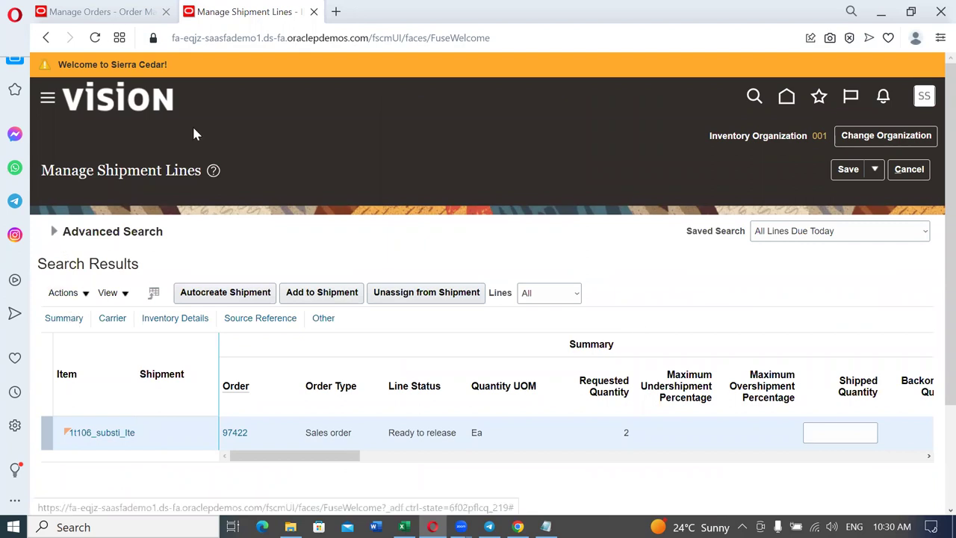
click(88, 11)
click(861, 62)
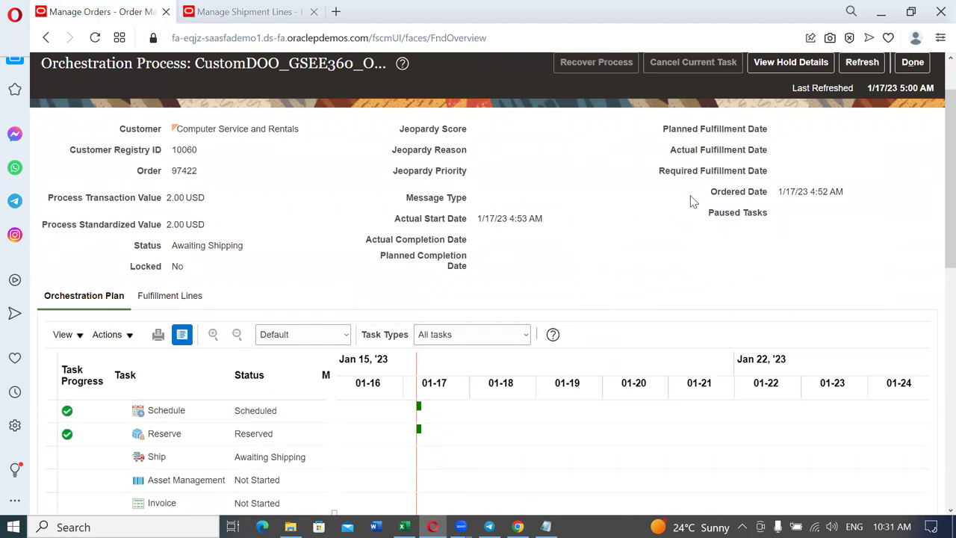
click(862, 63)
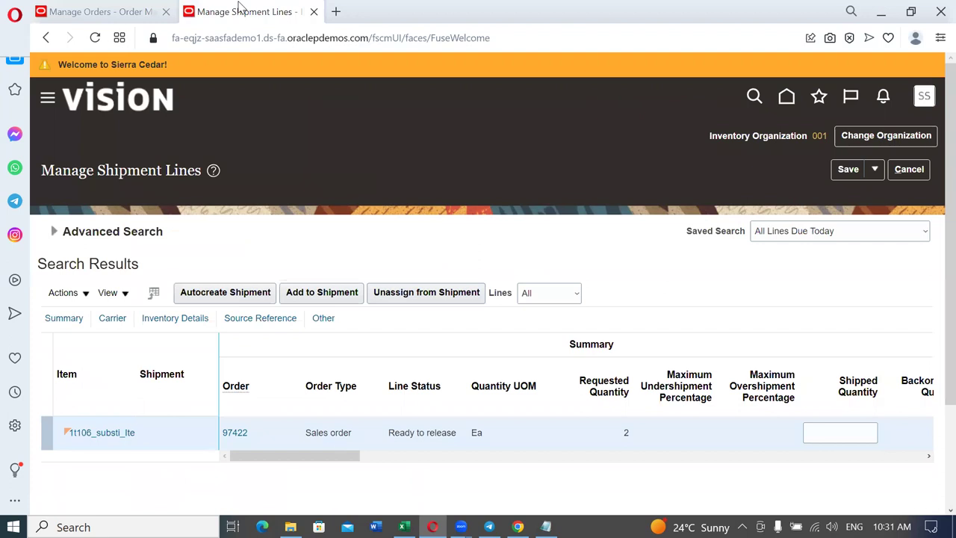
click(211, 12)
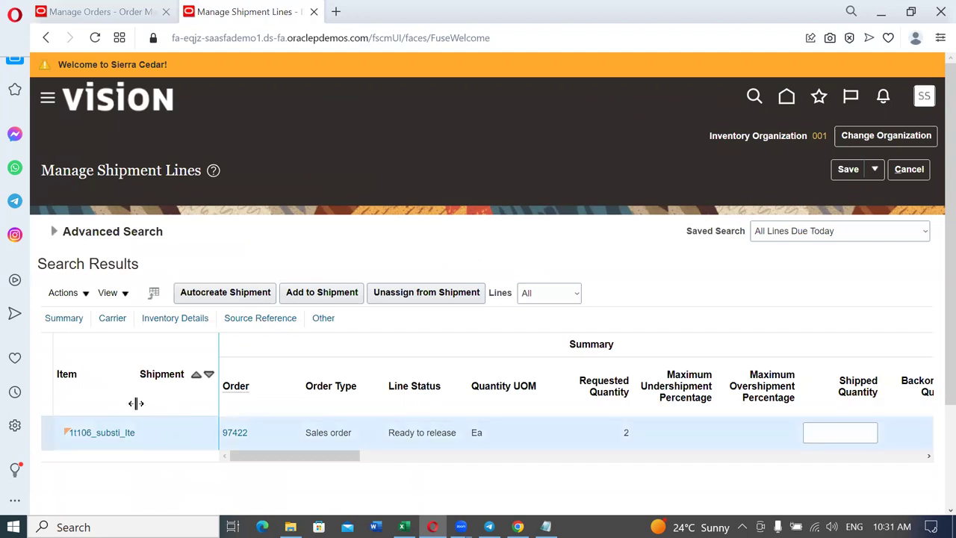
drag(135, 403, 196, 404)
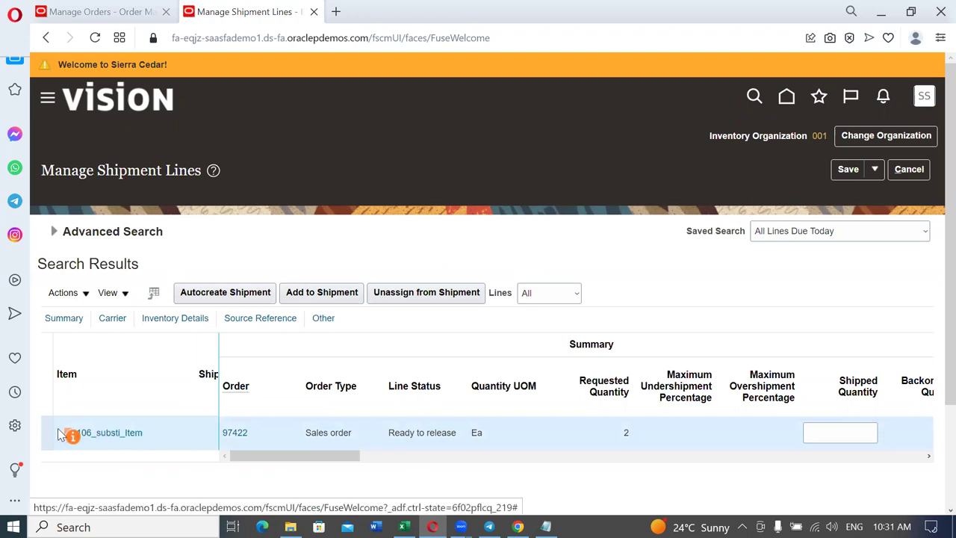
click(63, 294)
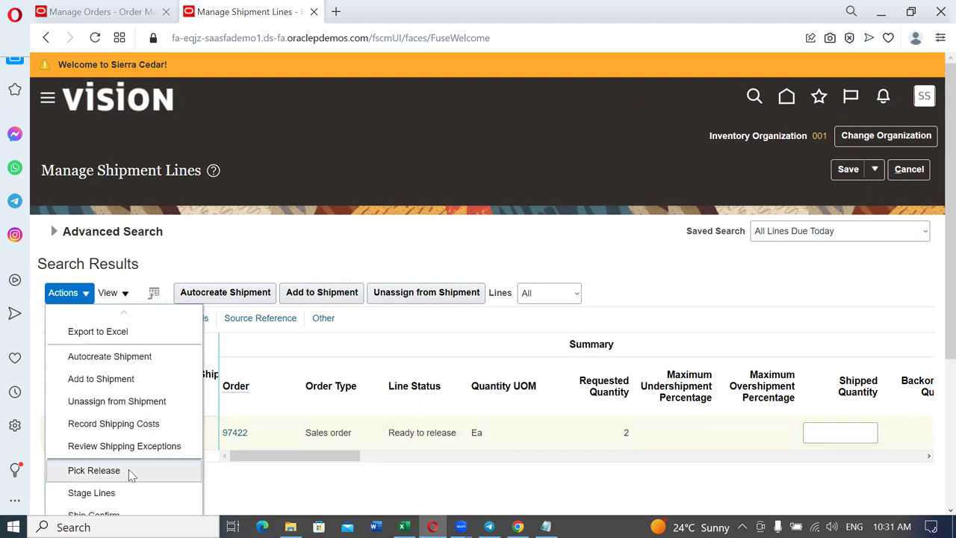
scroll(126, 513, down, 1)
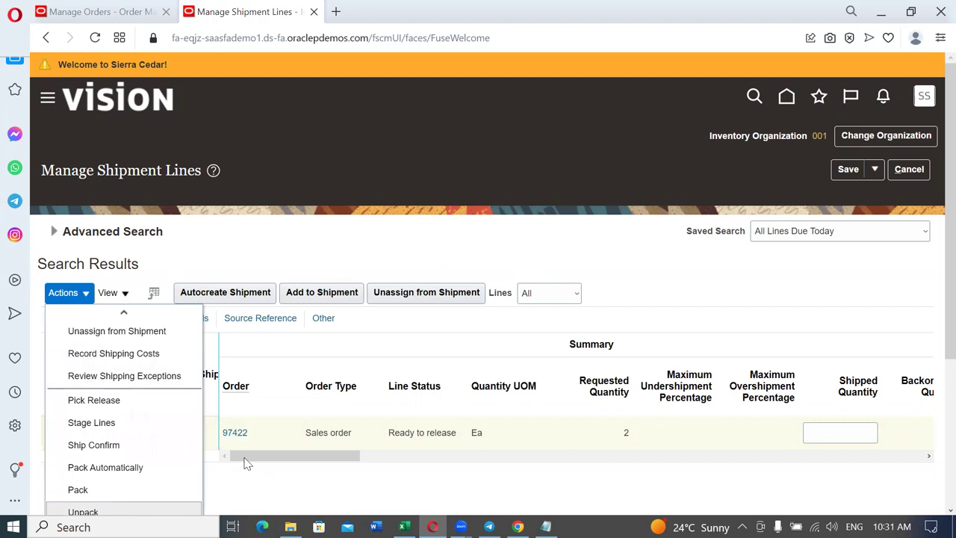
click(341, 234)
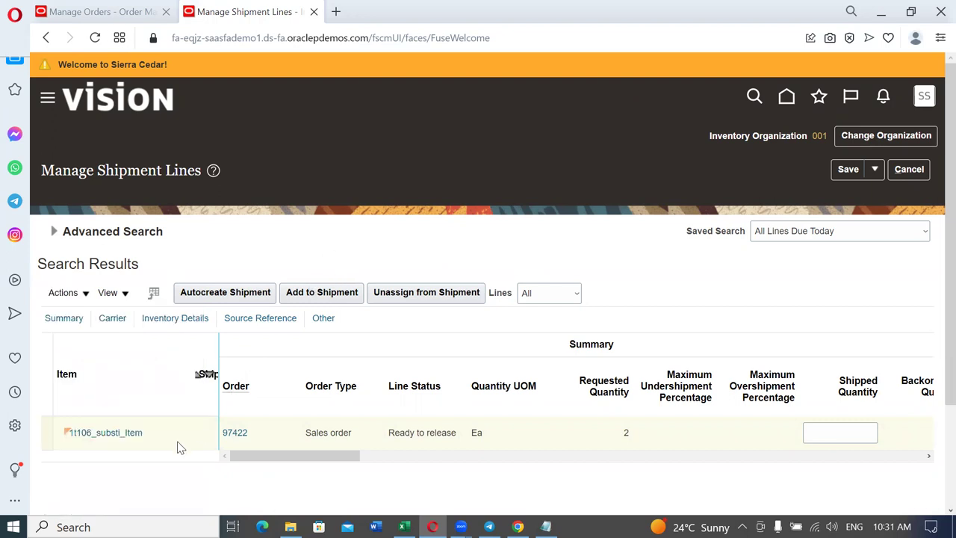
click(123, 442)
Open and review the 1t106_substi_Item shipment line (Stores, 2 Ea) and show its actions
click(265, 298)
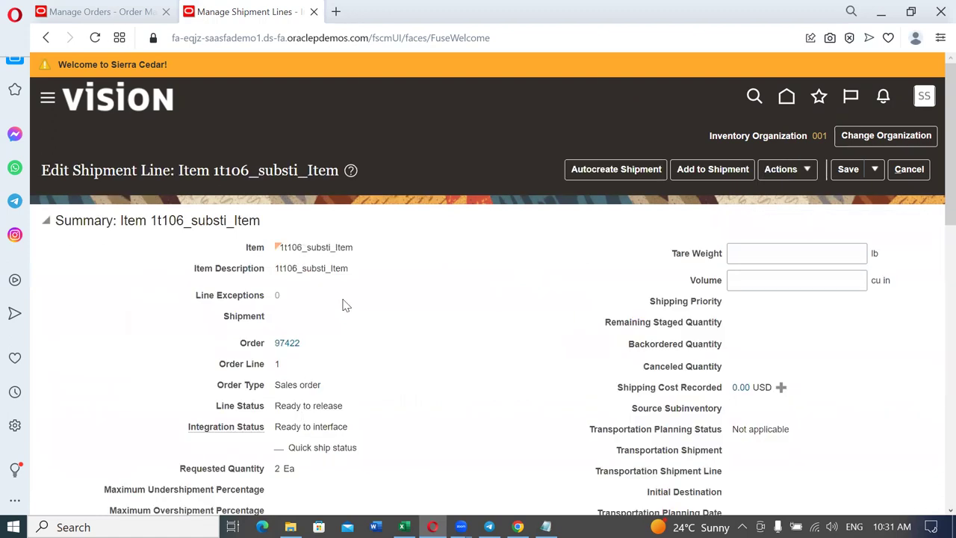
scroll(345, 303, down, 2)
scroll(347, 298, down, 5)
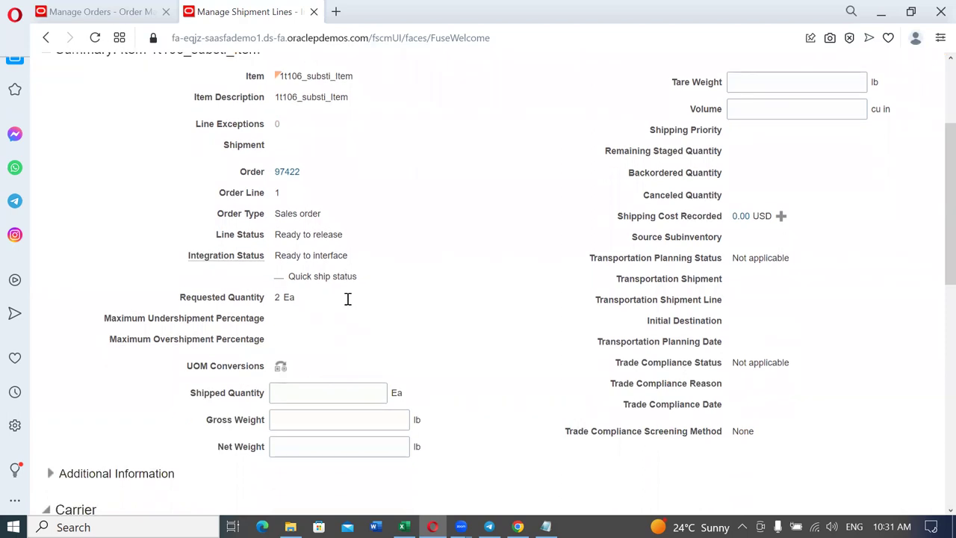
scroll(346, 304, down, 4)
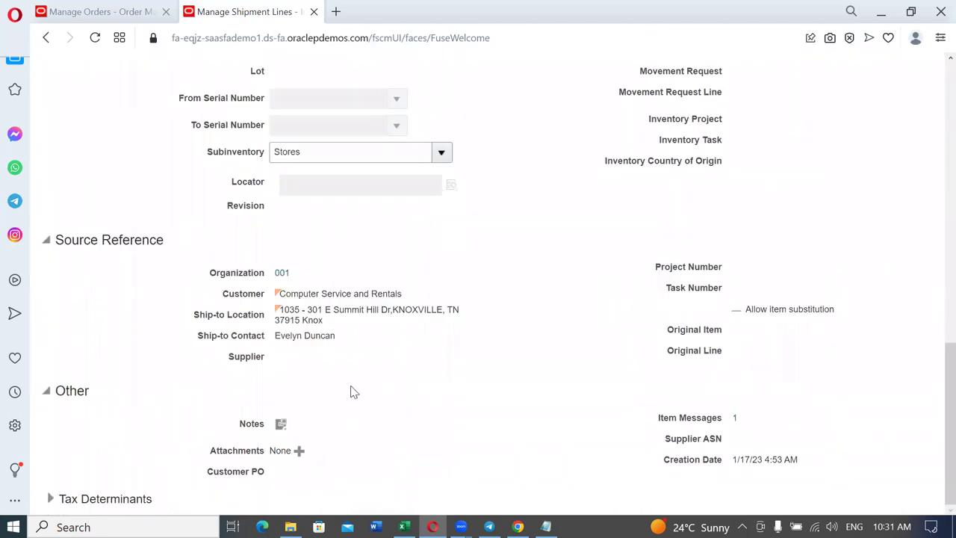
scroll(382, 302, up, 10)
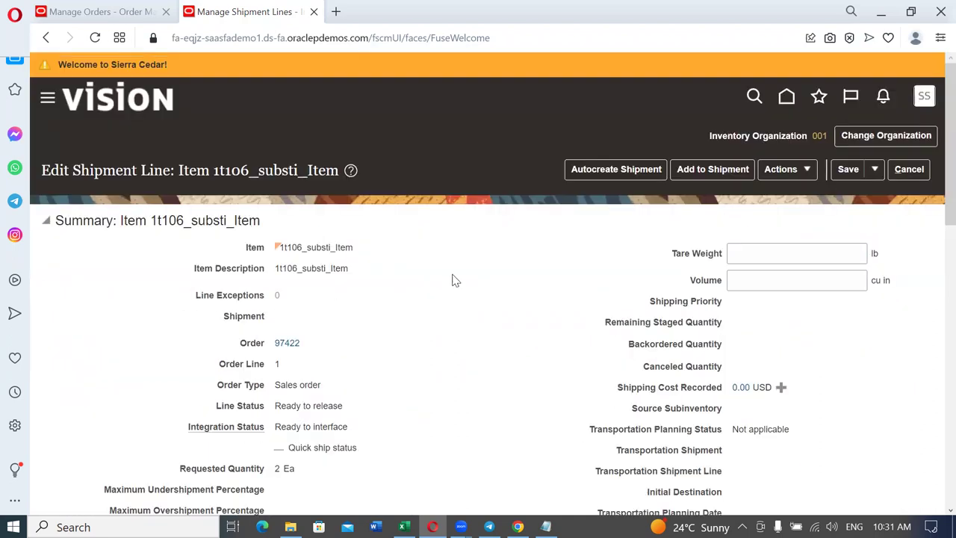
click(788, 171)
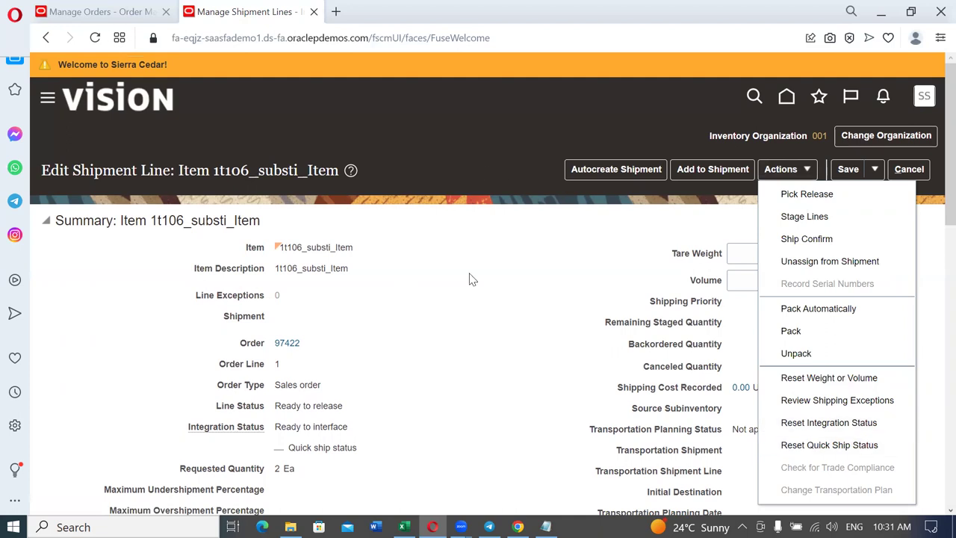
Autocreate shipment 70195 for the line and open its Edit Shipment page
click(609, 169)
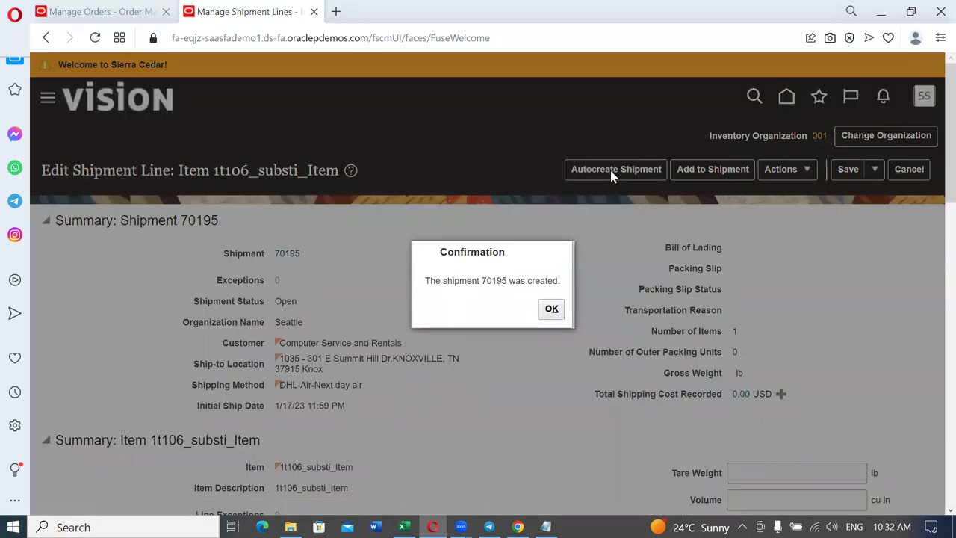
click(550, 317)
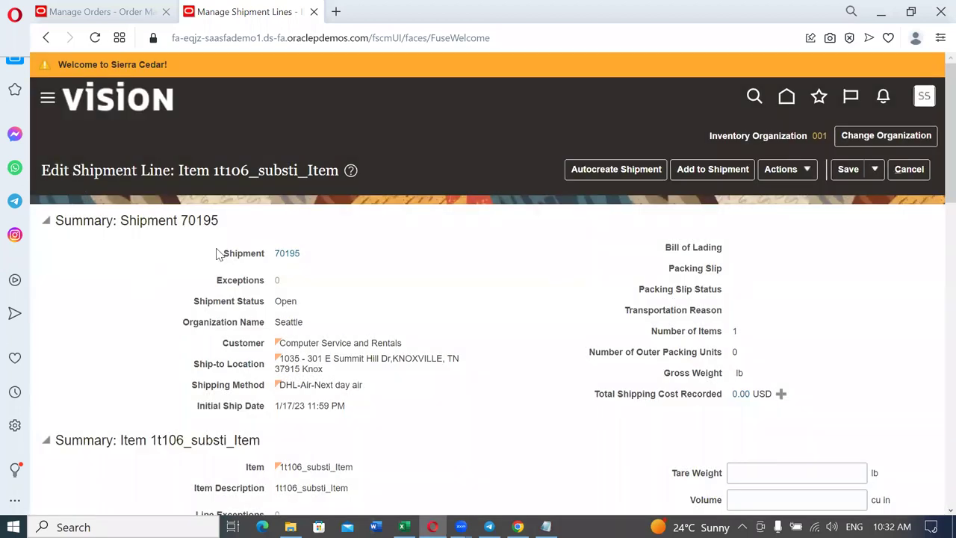
click(287, 254)
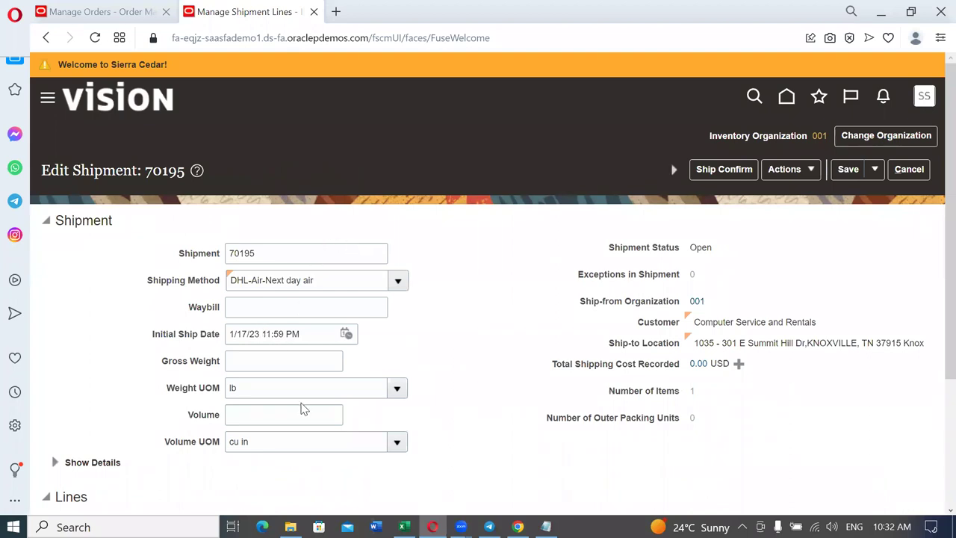
Review the 1t106_substi_Item line inside shipment 70195, then return to order 97422's orchestration page
scroll(487, 418, down, 3)
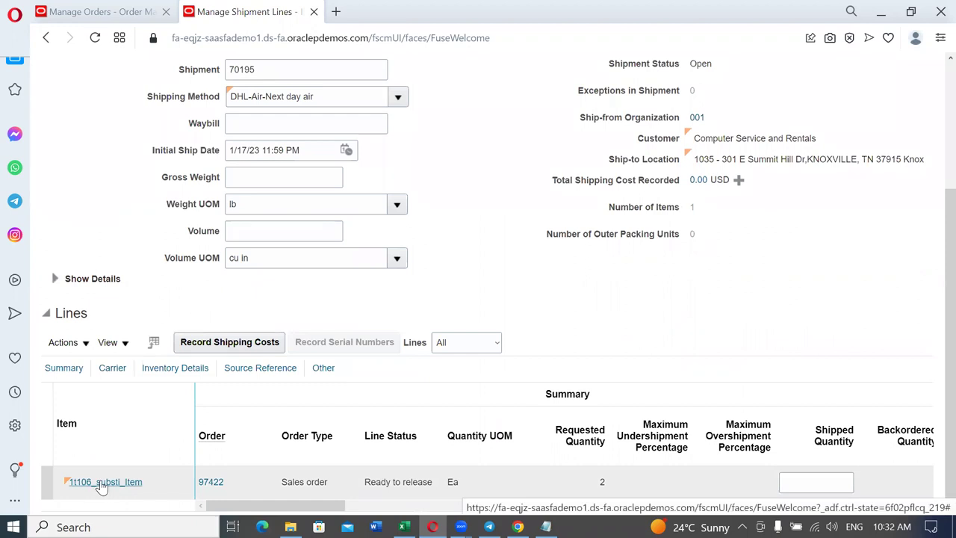
click(100, 484)
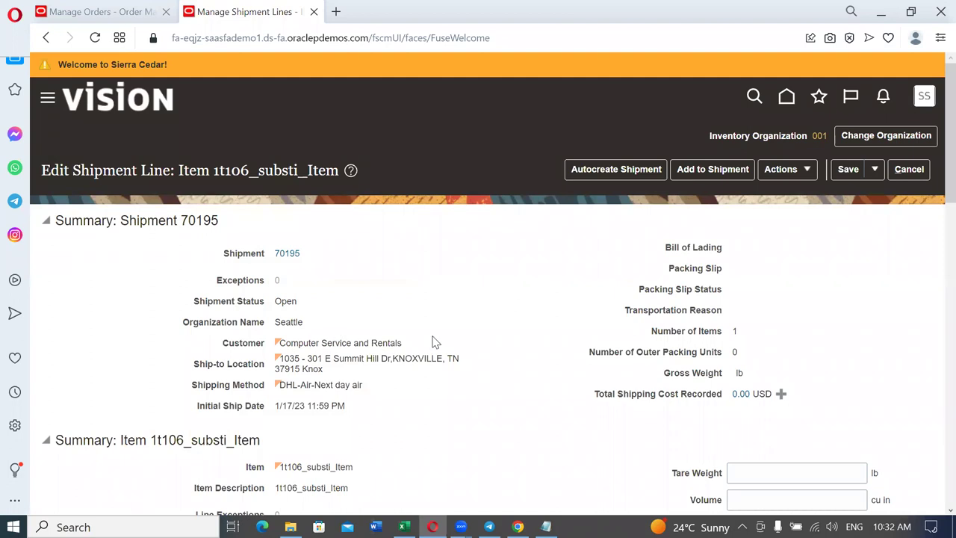
scroll(481, 345, down, 3)
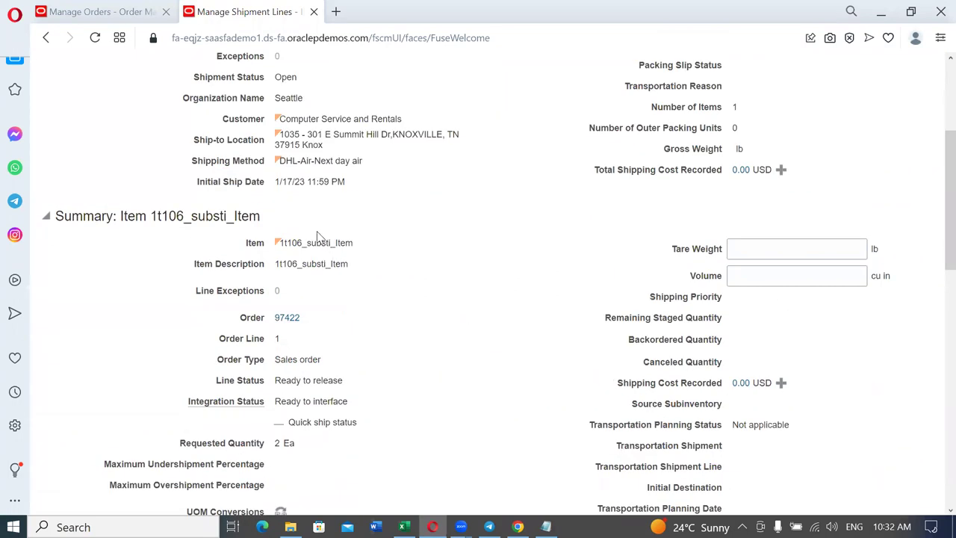
scroll(495, 213, up, 3)
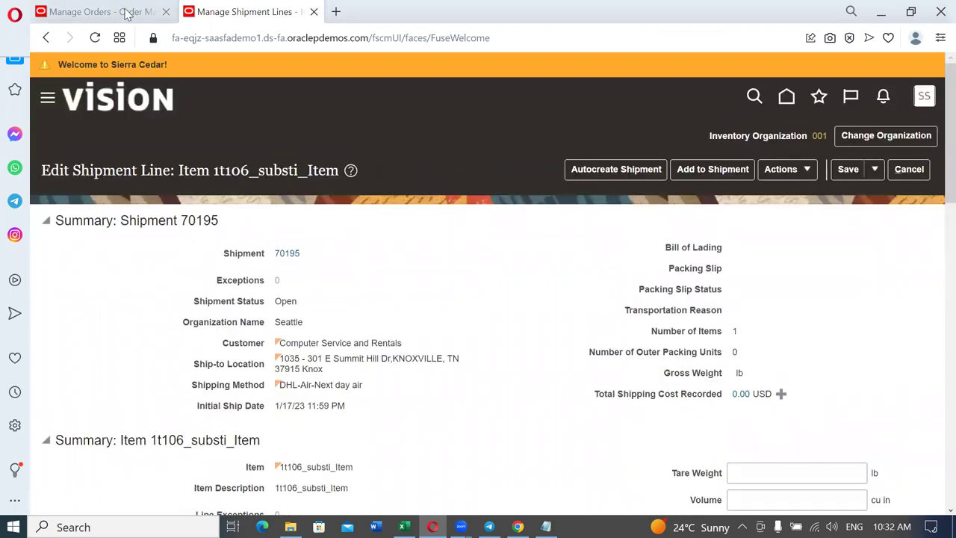
click(125, 11)
click(913, 62)
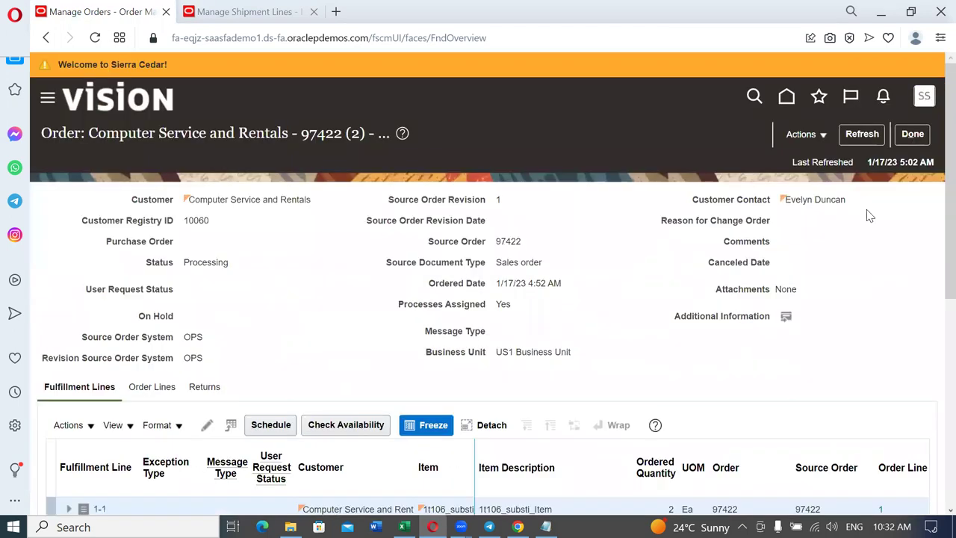
Start a new sales order in US1 Business Unit for customer Computer Service and Rentals
click(918, 134)
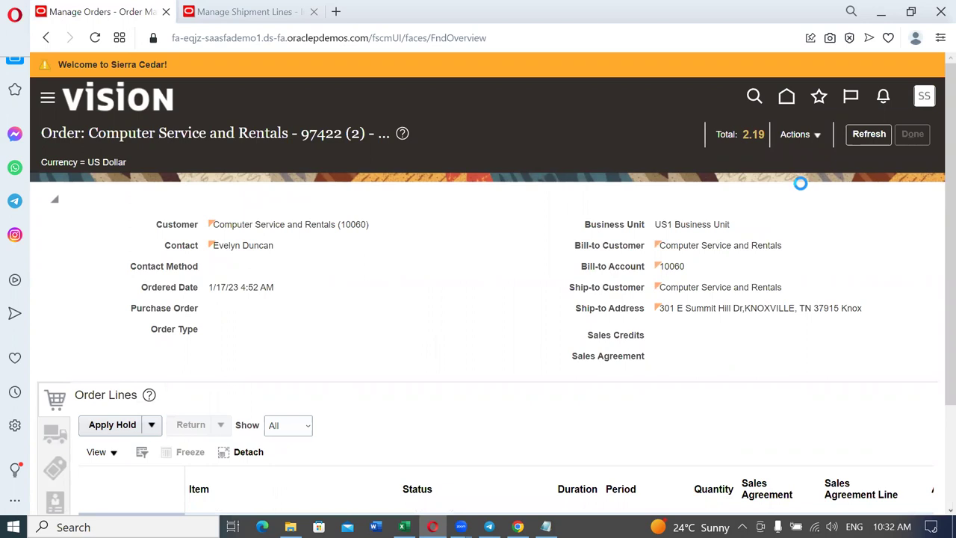
click(870, 142)
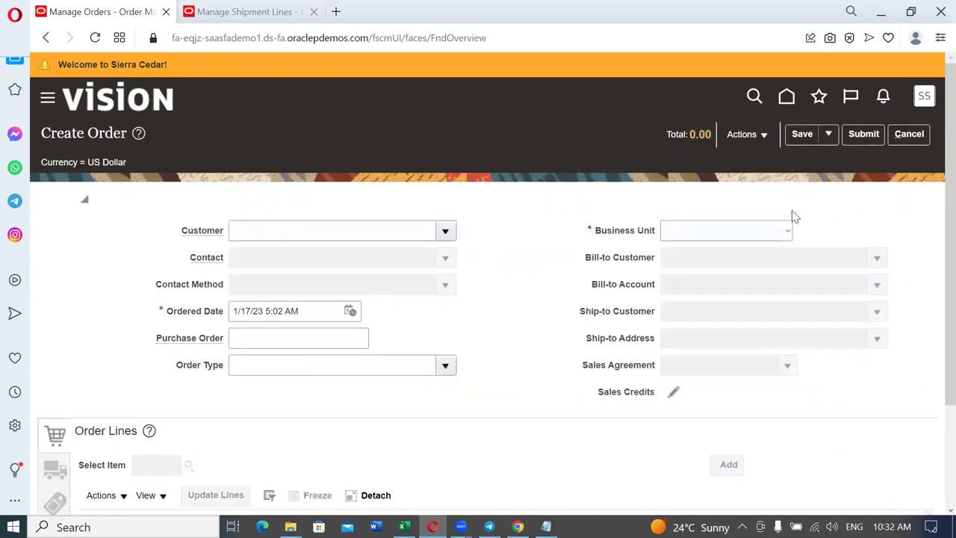
click(787, 230)
drag(788, 329, 794, 406)
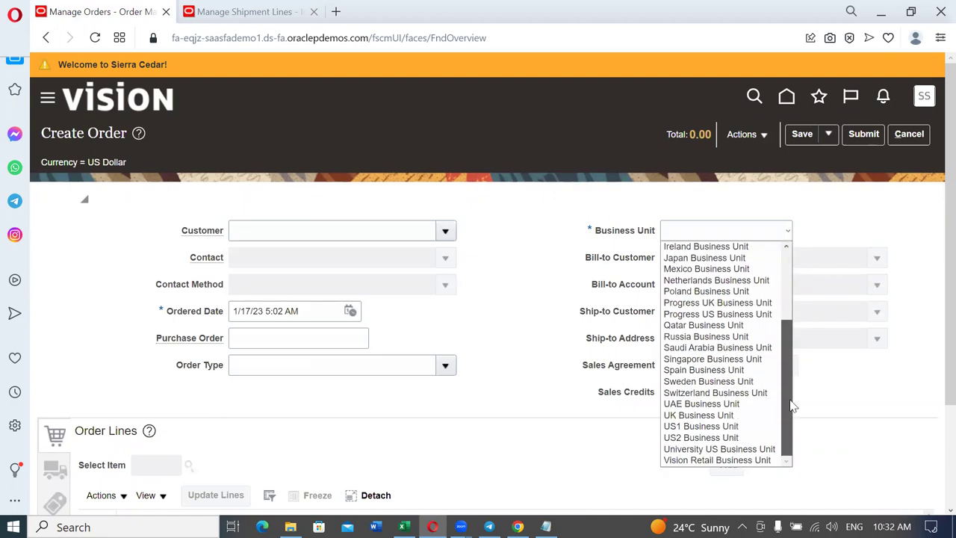
click(744, 424)
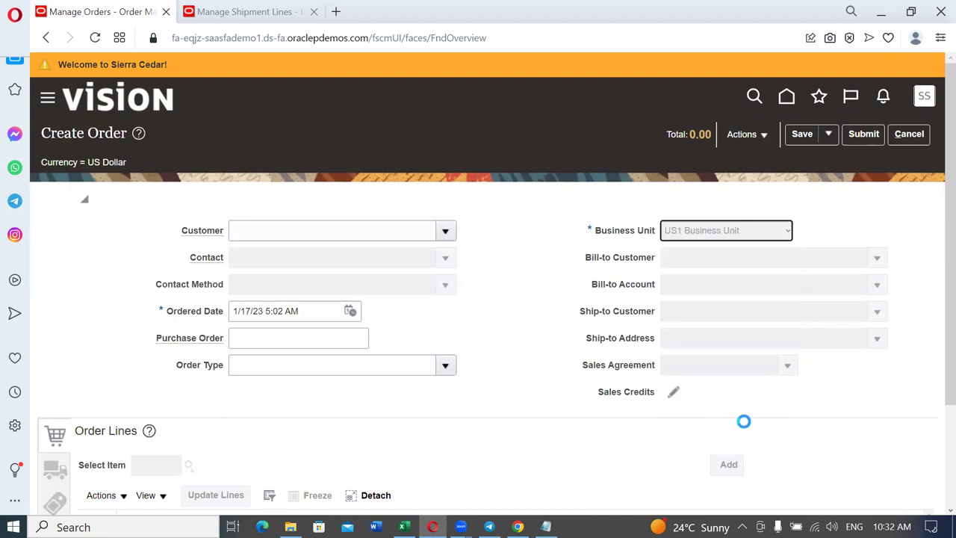
click(289, 228)
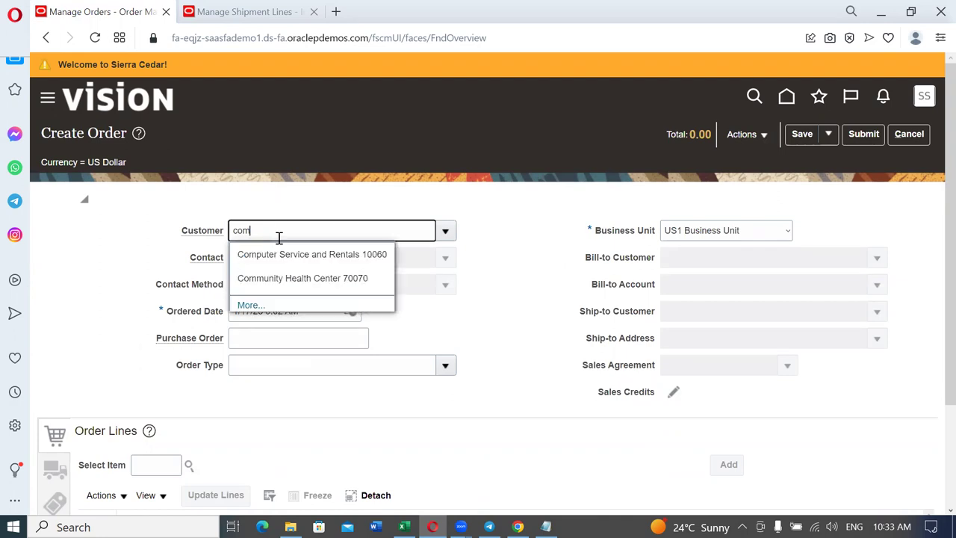
click(279, 254)
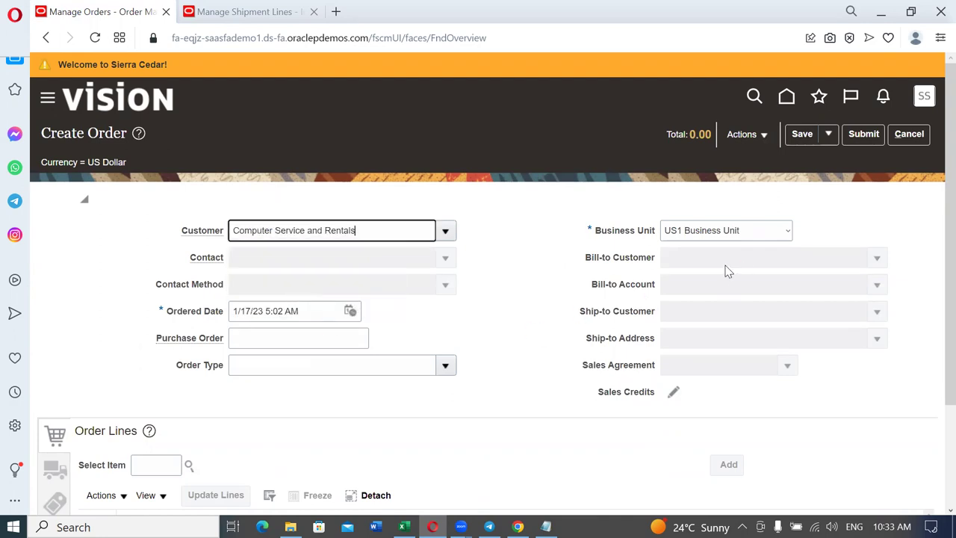
Add an order line for 3 Ea of 1t106_substi_Item
click(161, 458)
text(substi_item)
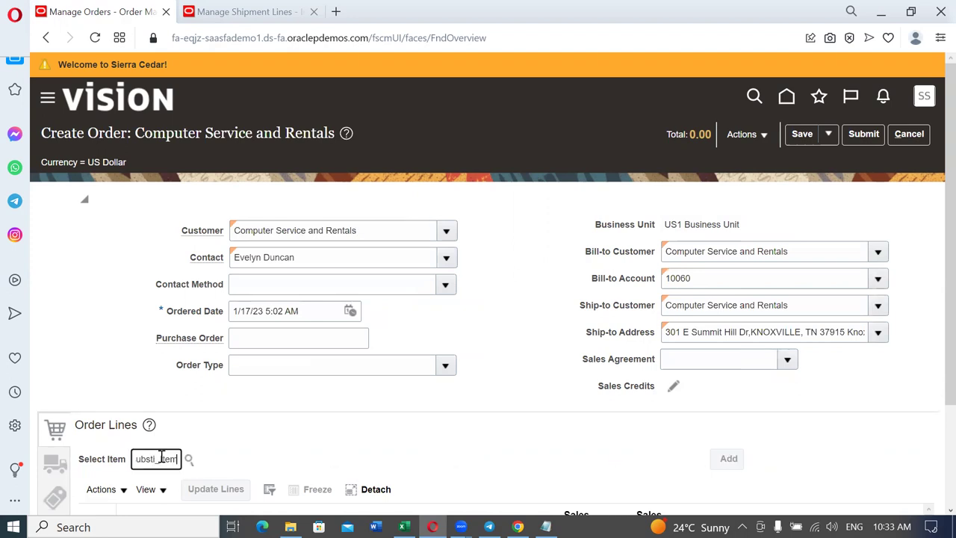
key(Tab)
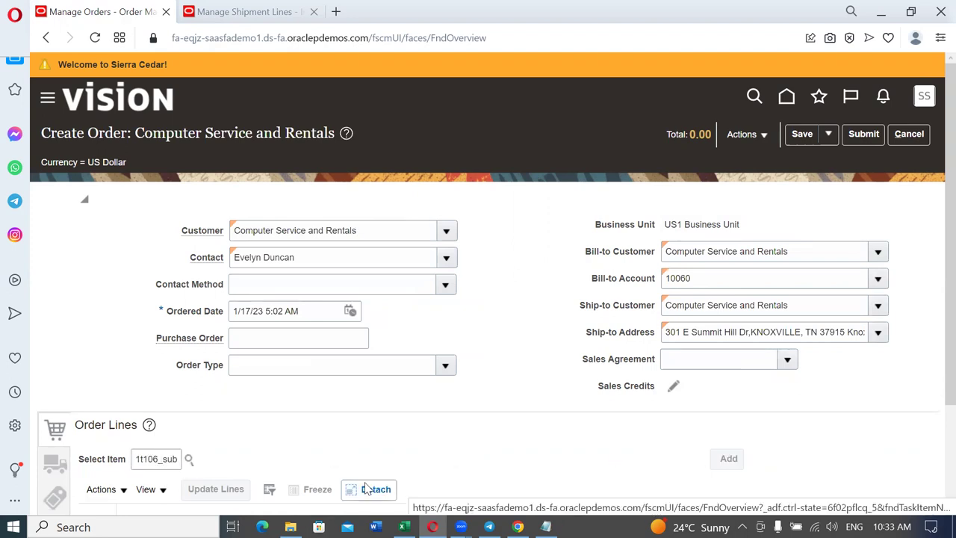
double_click(377, 458)
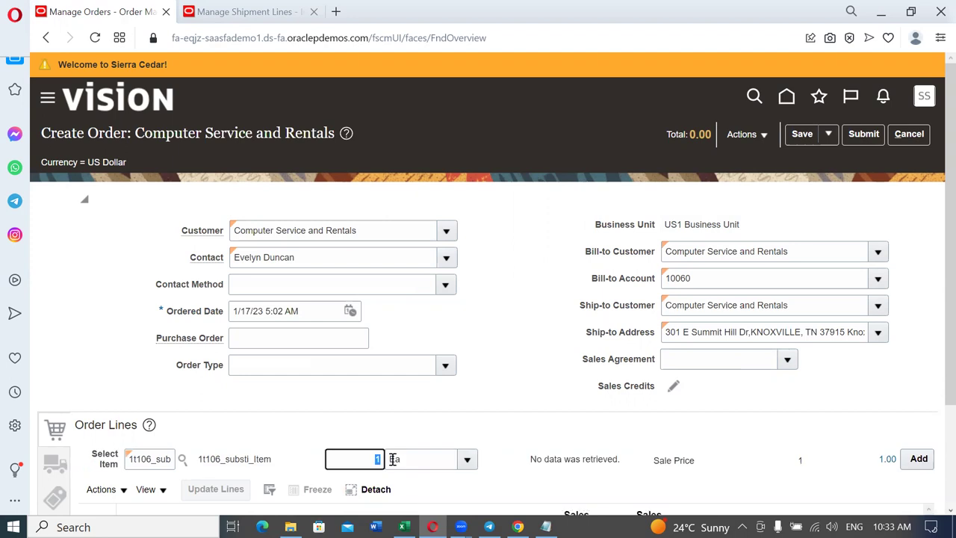
text(3)
key(Tab)
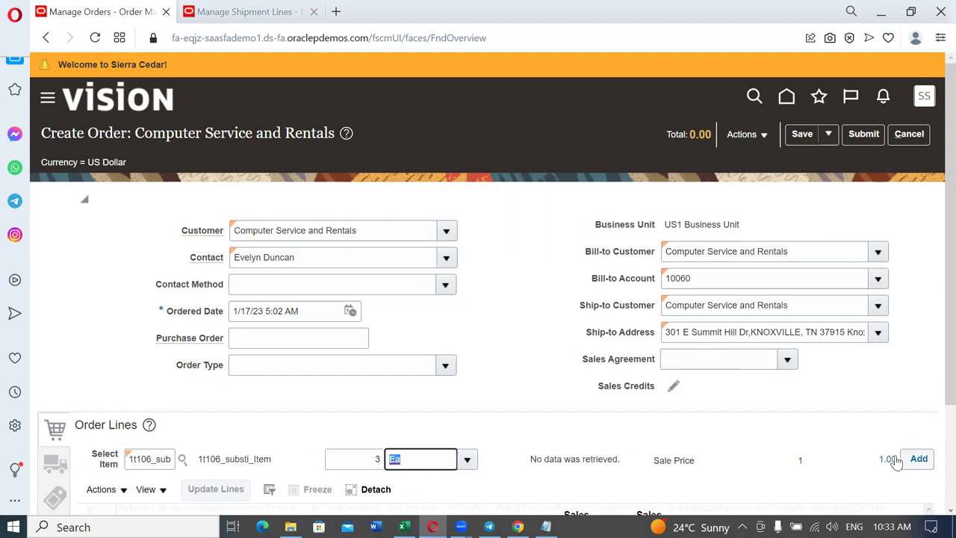
click(917, 460)
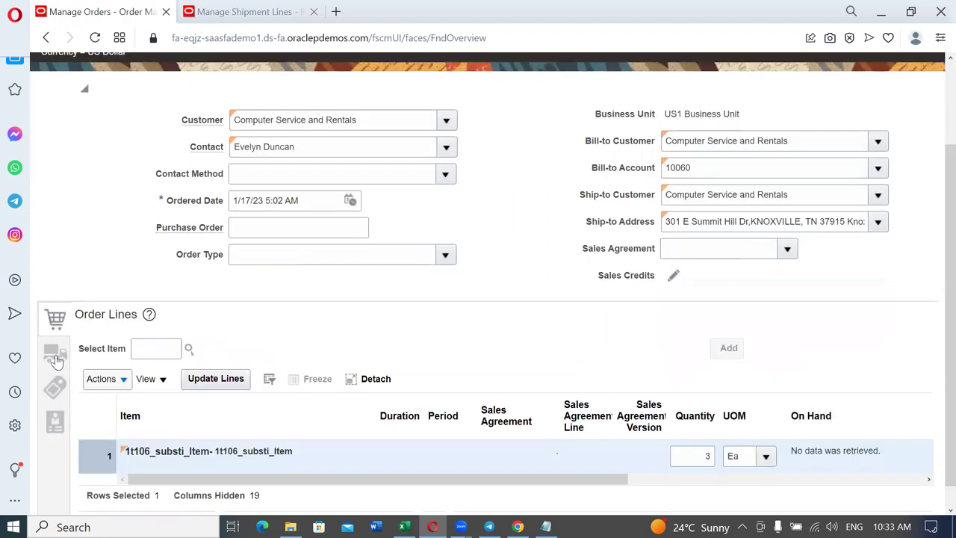
Set warehouse 001 - Seattle and Allow Item Substitution Yes, then review the order's shipping details
click(53, 354)
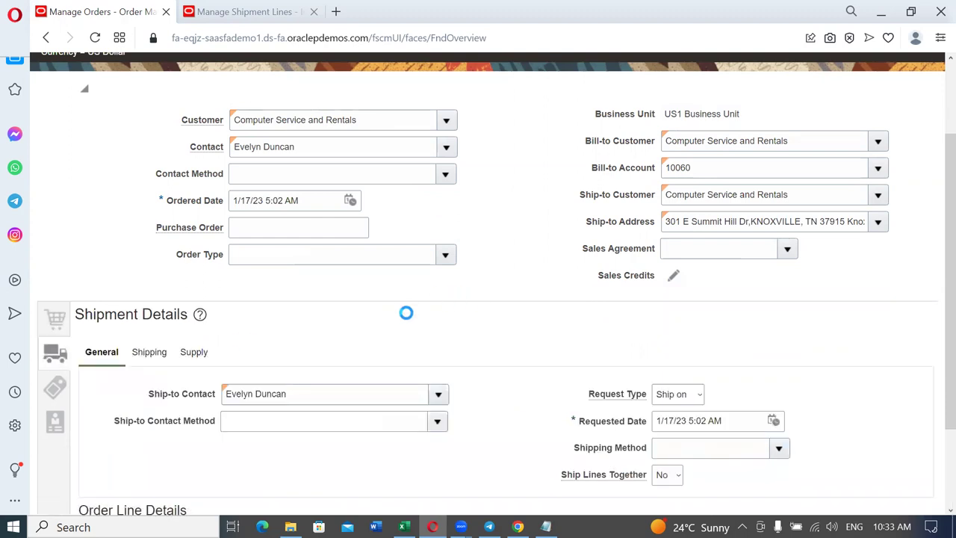
click(324, 388)
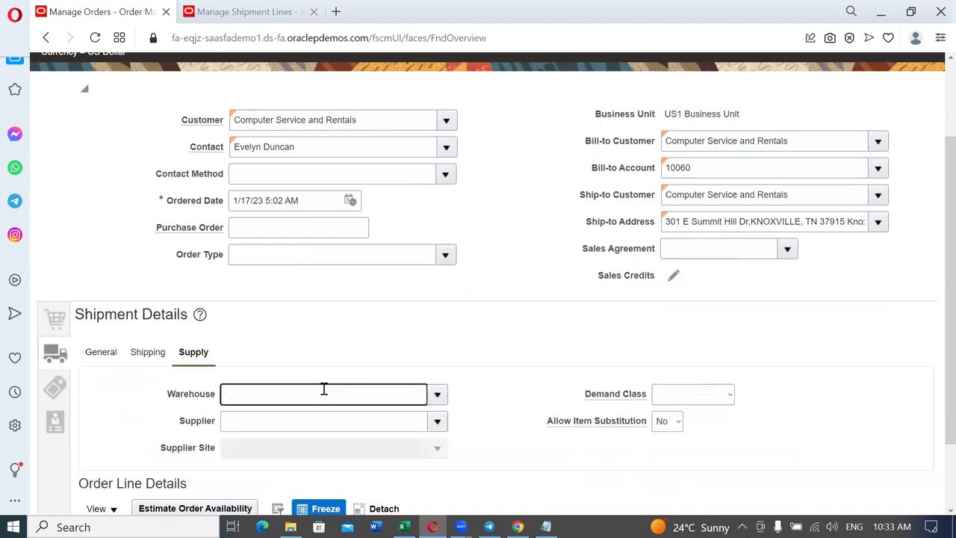
key(Tab)
scroll(486, 344, down, 1)
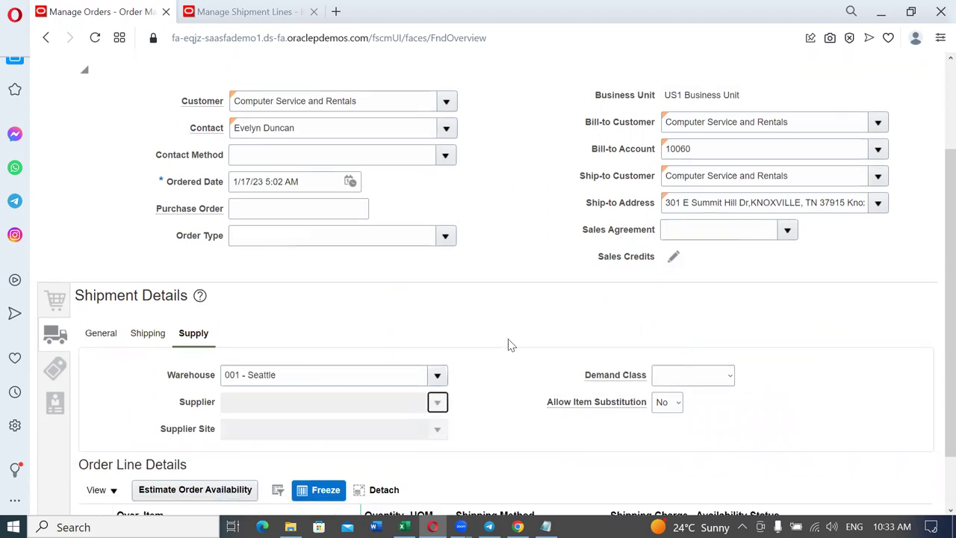
click(675, 332)
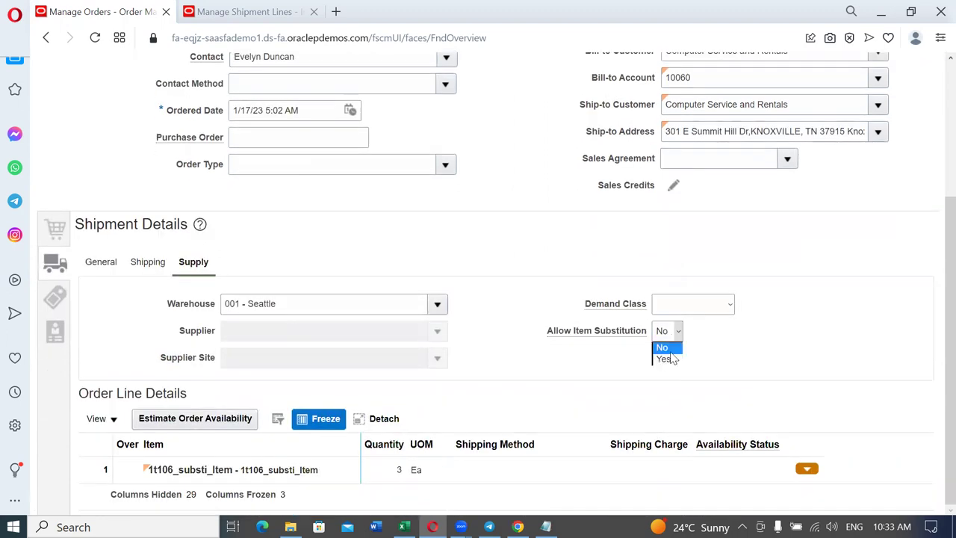
click(665, 359)
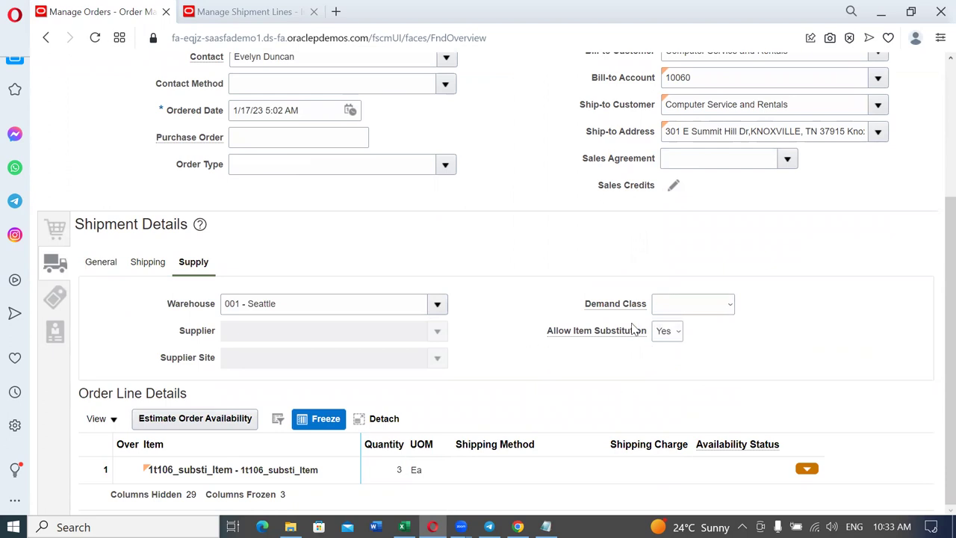
scroll(633, 329, up, 5)
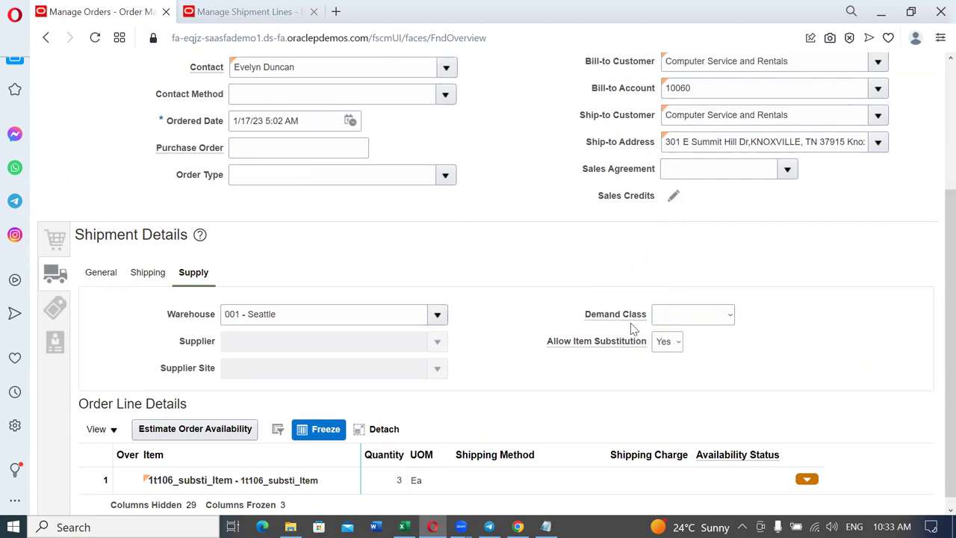
scroll(631, 328, down, 5)
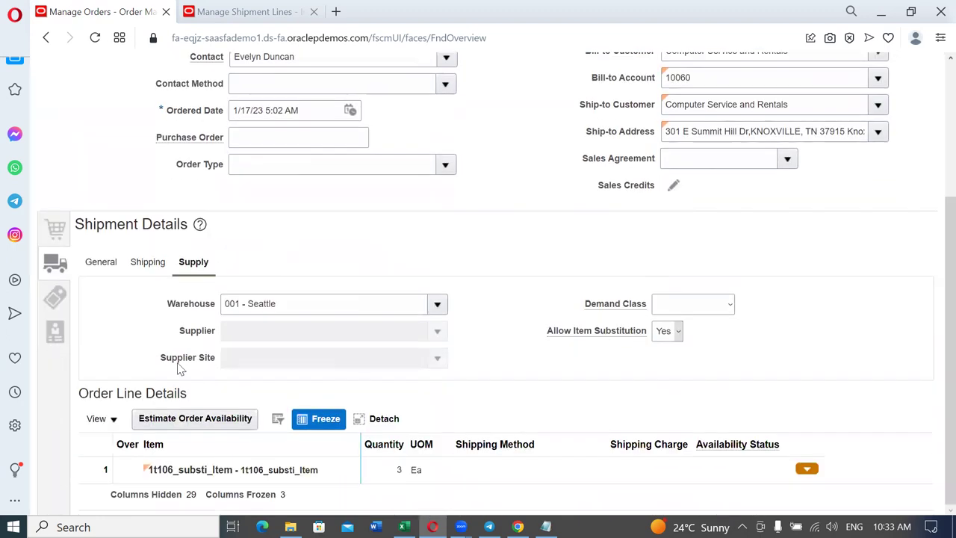
click(148, 261)
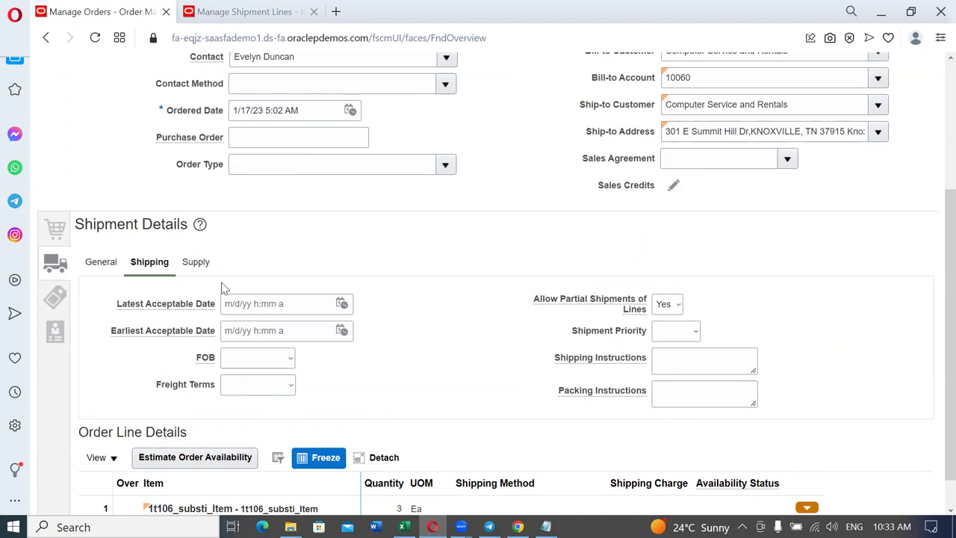
scroll(466, 269, up, 3)
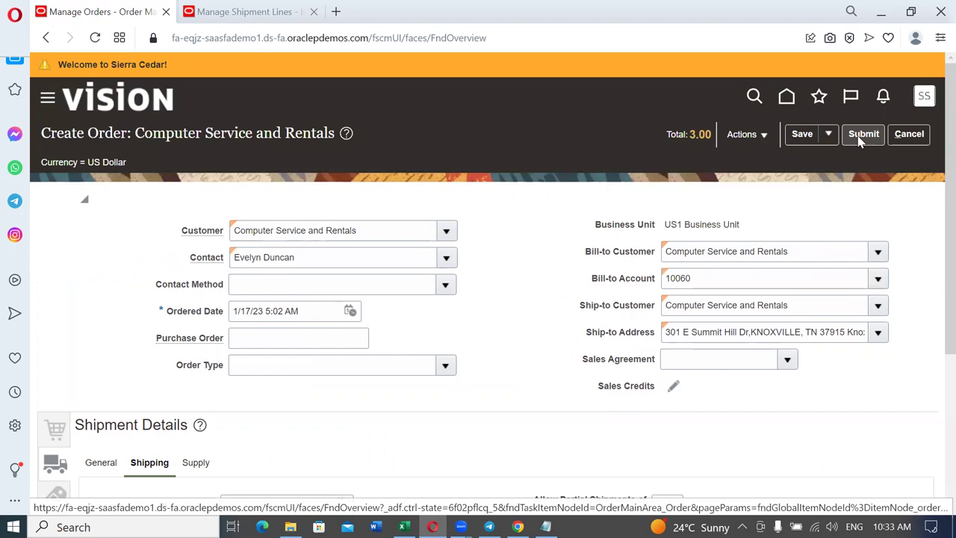
Submit sales order 97423, totalling 3.28, and acknowledge the submission confirmation
click(195, 462)
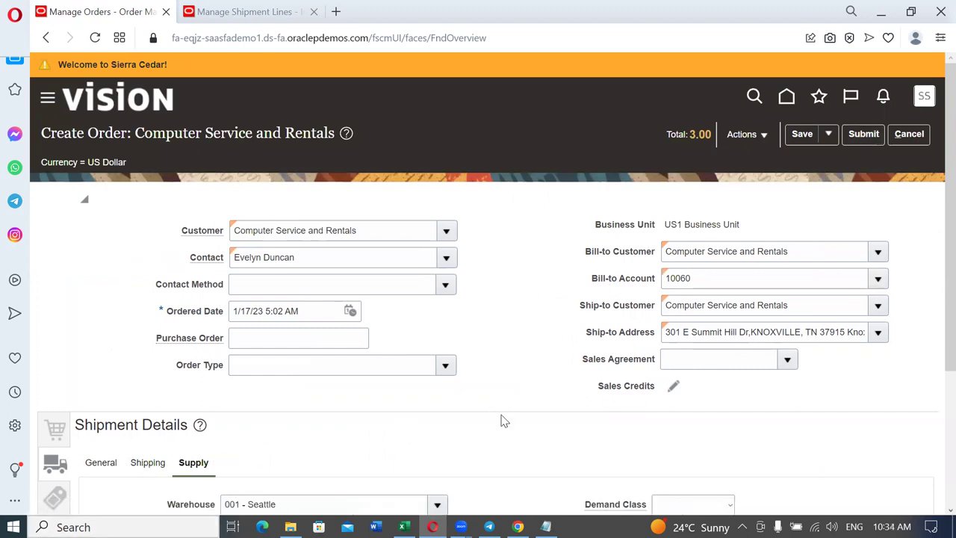
scroll(505, 421, down, 2)
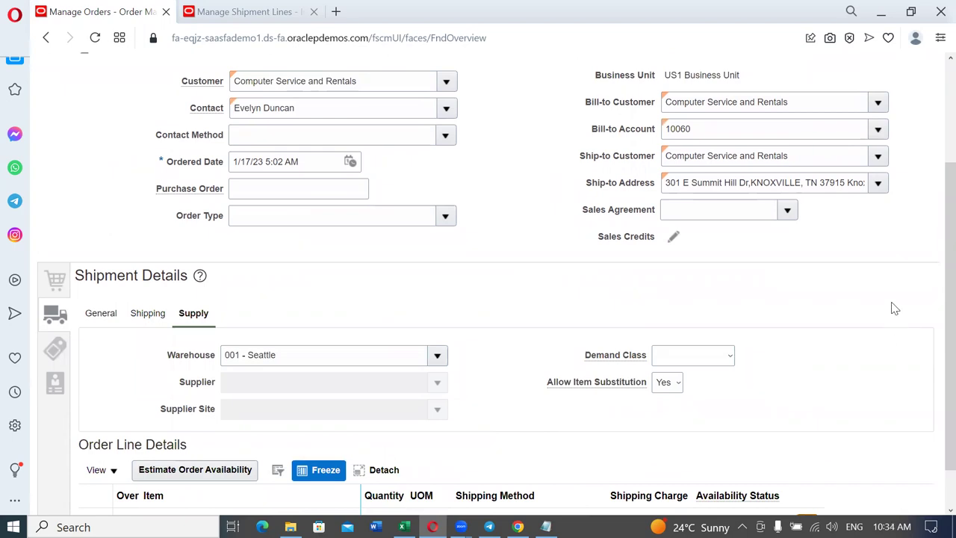
scroll(895, 308, up, 2)
click(866, 136)
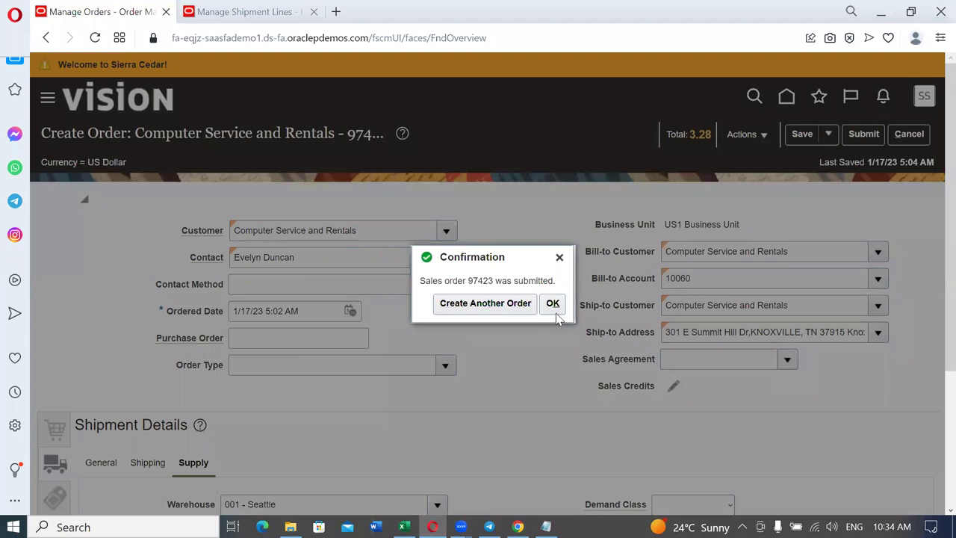
click(566, 307)
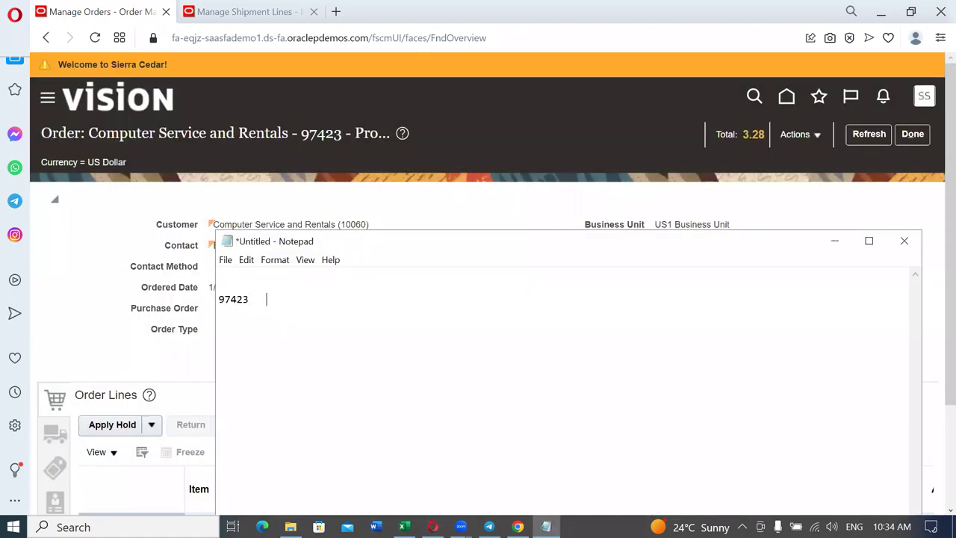
Open the orchestration process for order 97423's line from its fulfillment view
click(38, 247)
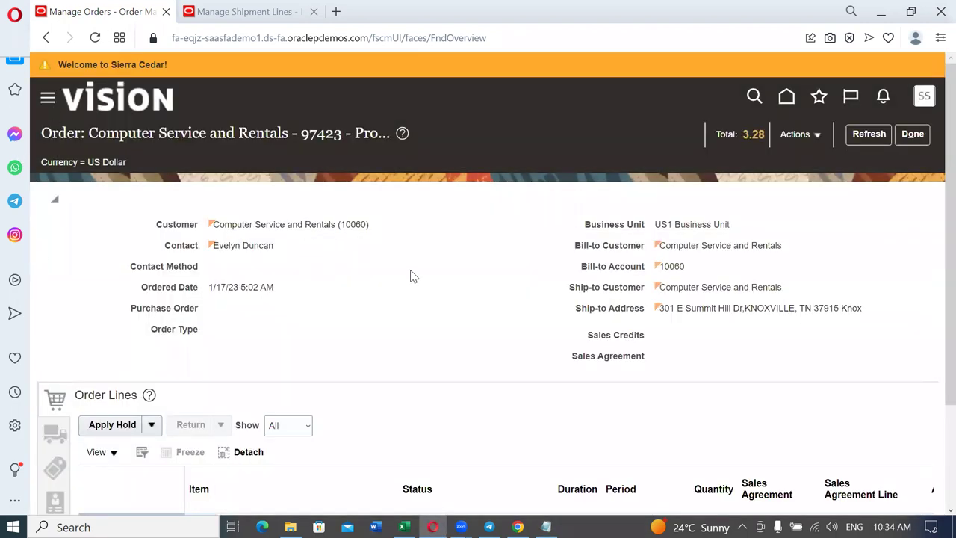
click(811, 140)
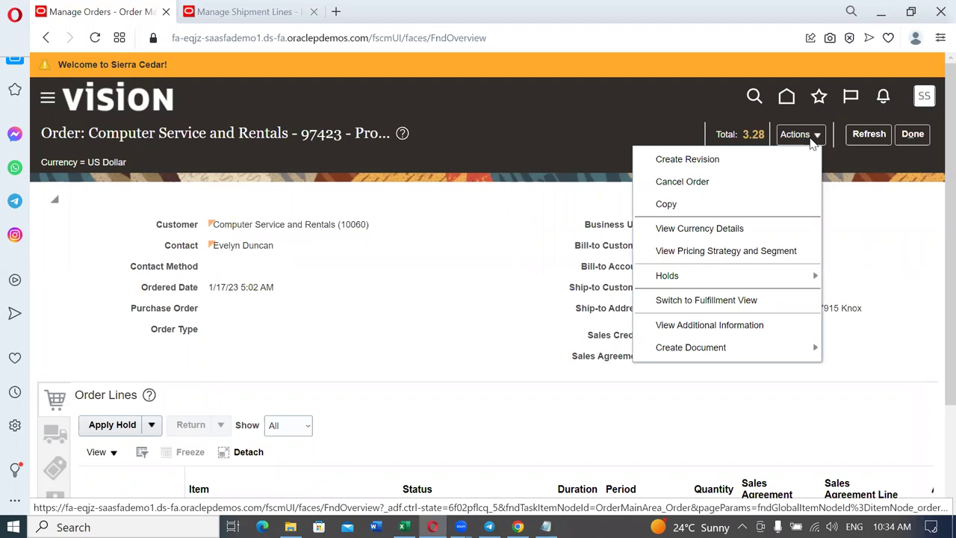
click(727, 301)
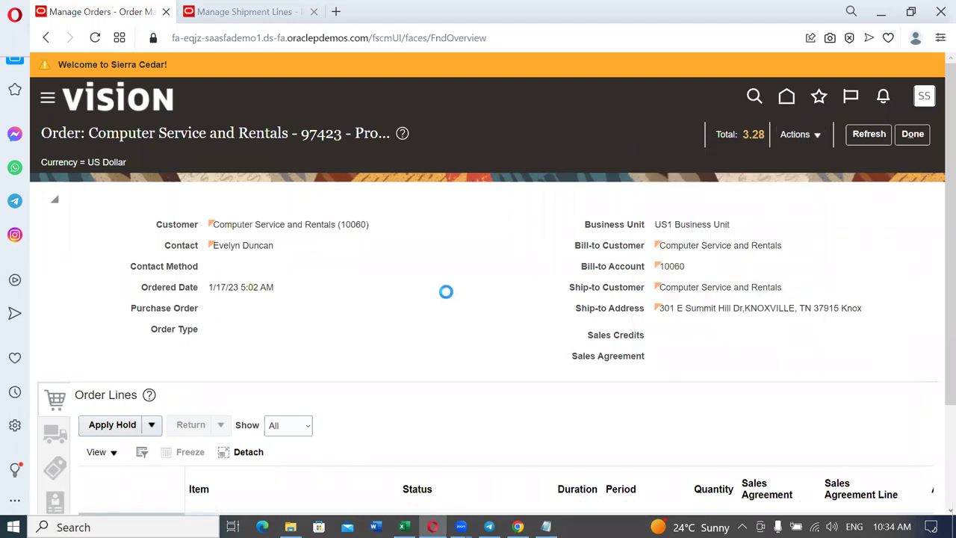
scroll(396, 299, down, 2)
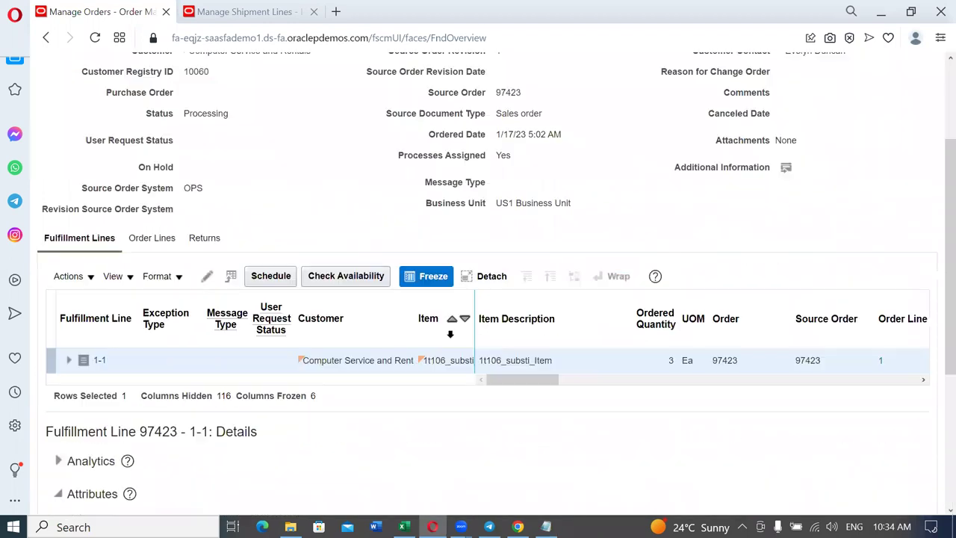
drag(527, 381, 566, 383)
click(854, 360)
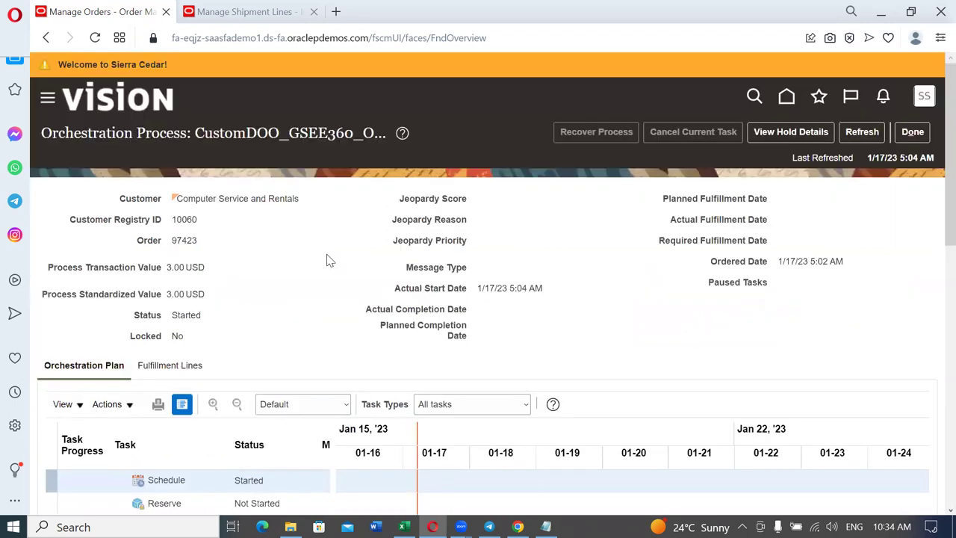
Refresh the orchestration process until Schedule is completed and Reserve is not started
click(861, 131)
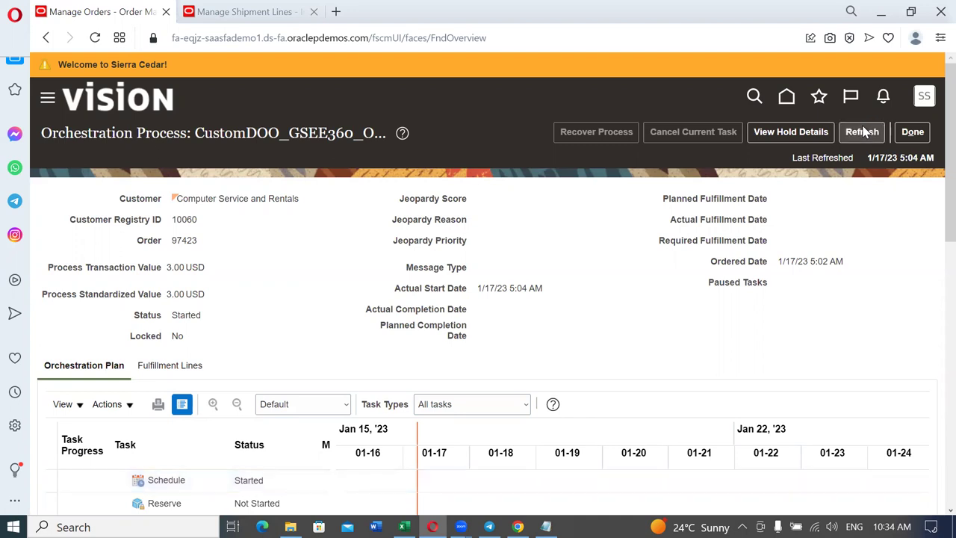
click(863, 132)
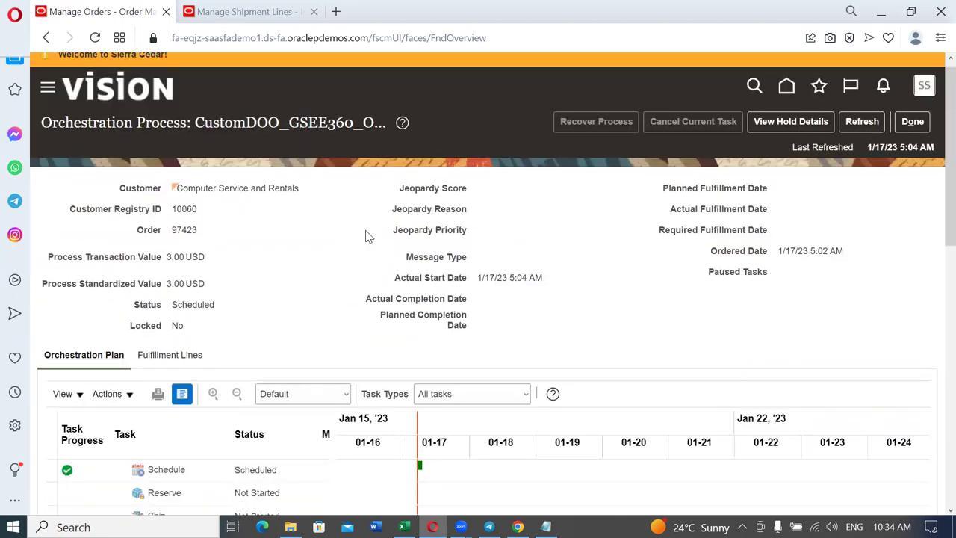
click(882, 133)
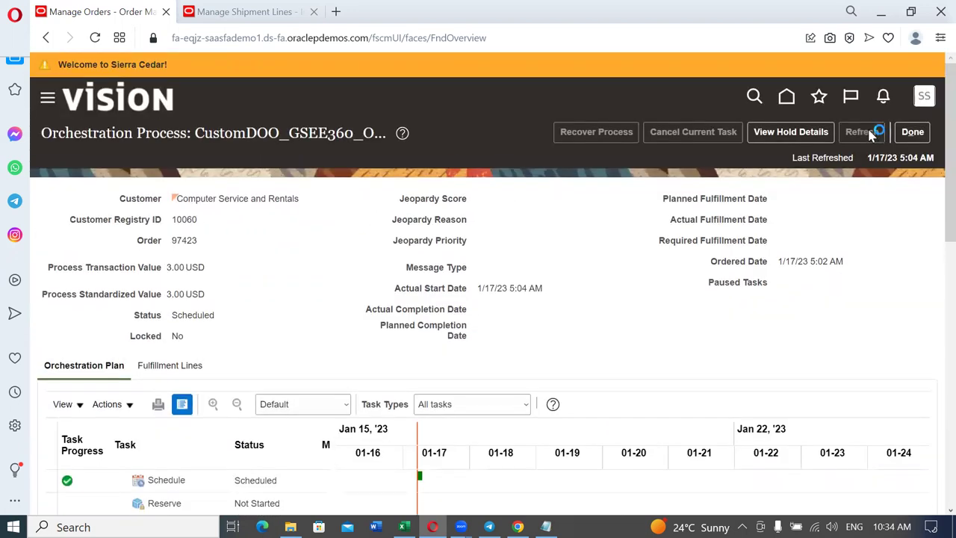
Back out of the shipment 70195 edit pages to the shipment lines results and expand Advanced Search
click(233, 12)
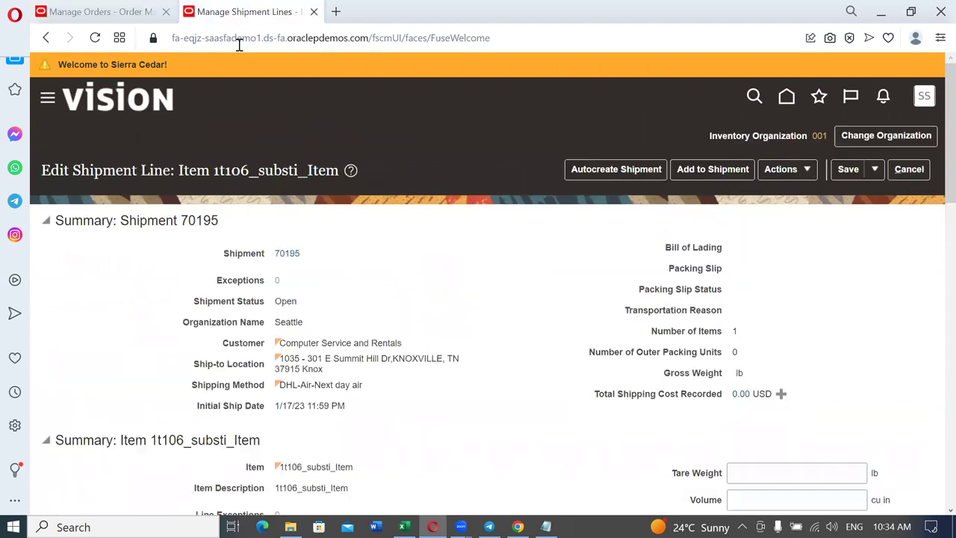
click(910, 169)
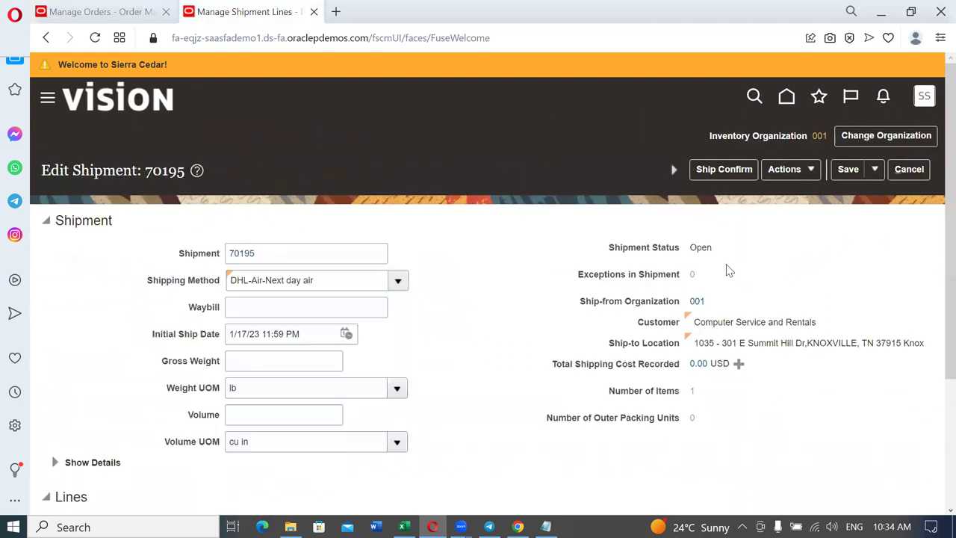
click(910, 171)
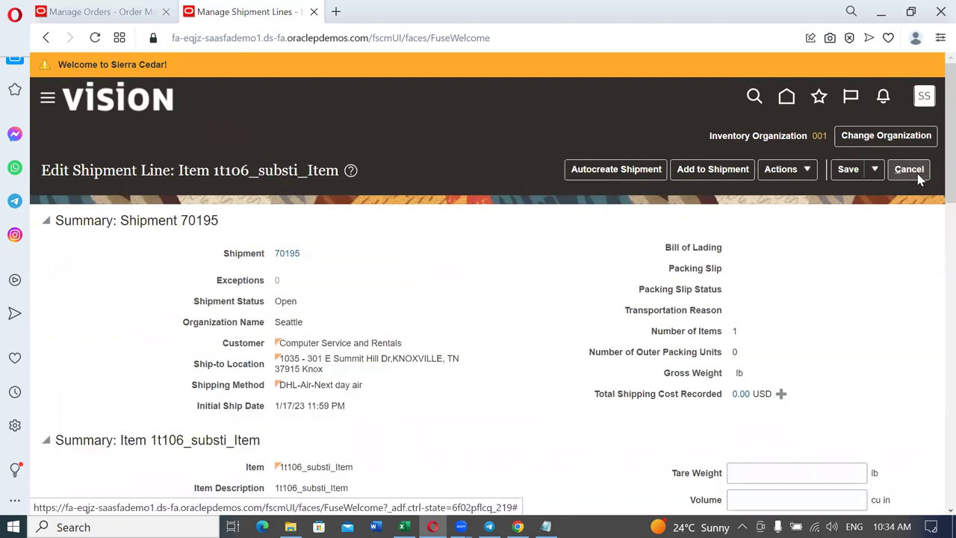
click(917, 175)
click(46, 234)
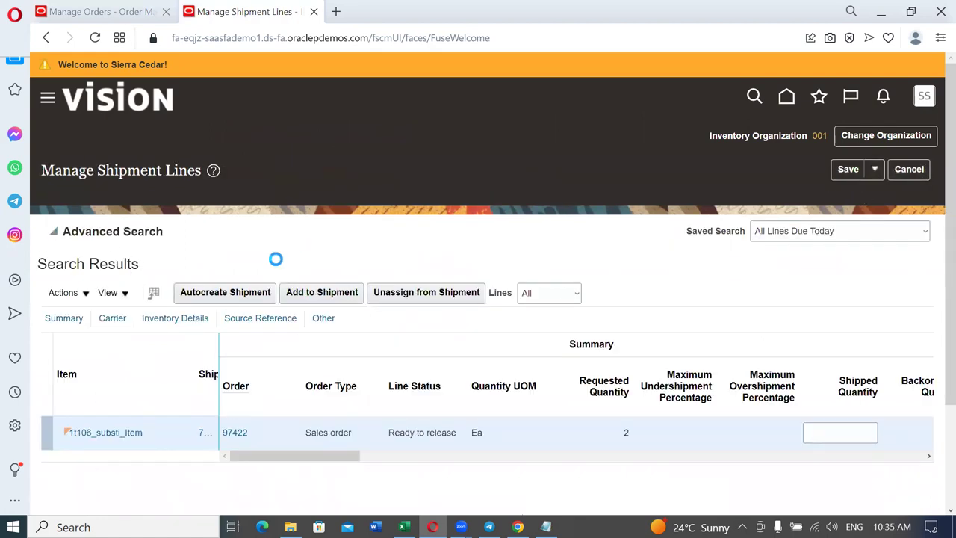
Search shipment lines for order 97423, then save and close its line back to the results
click(302, 259)
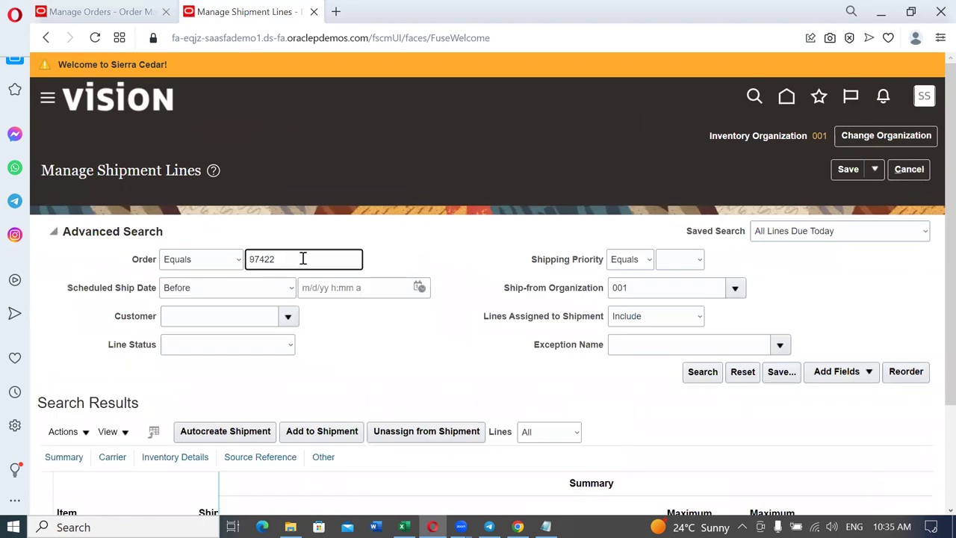
key(Tab)
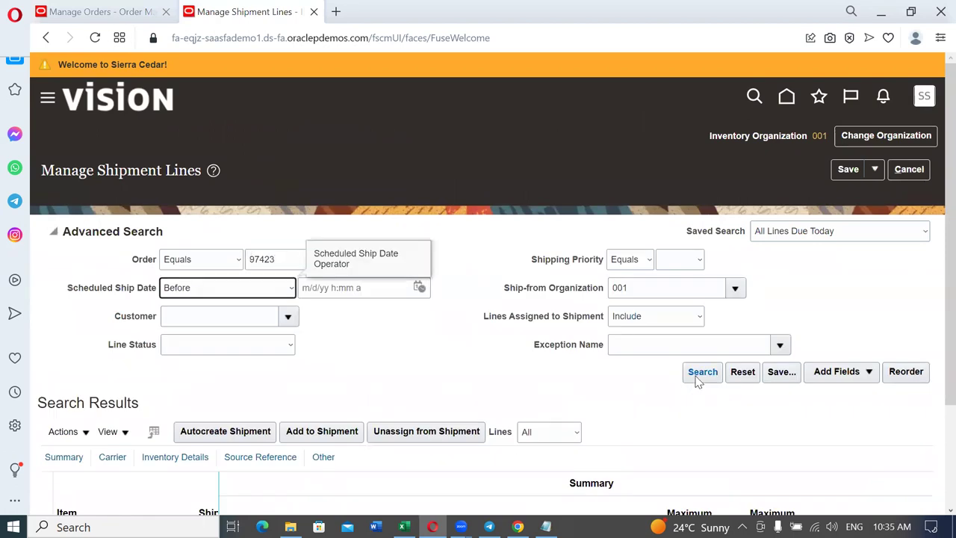
click(701, 373)
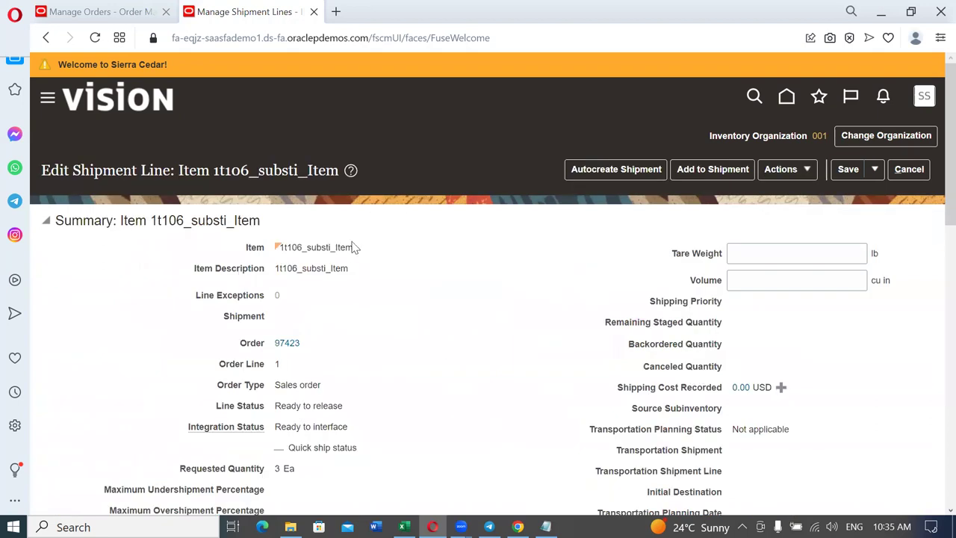
click(874, 170)
click(881, 196)
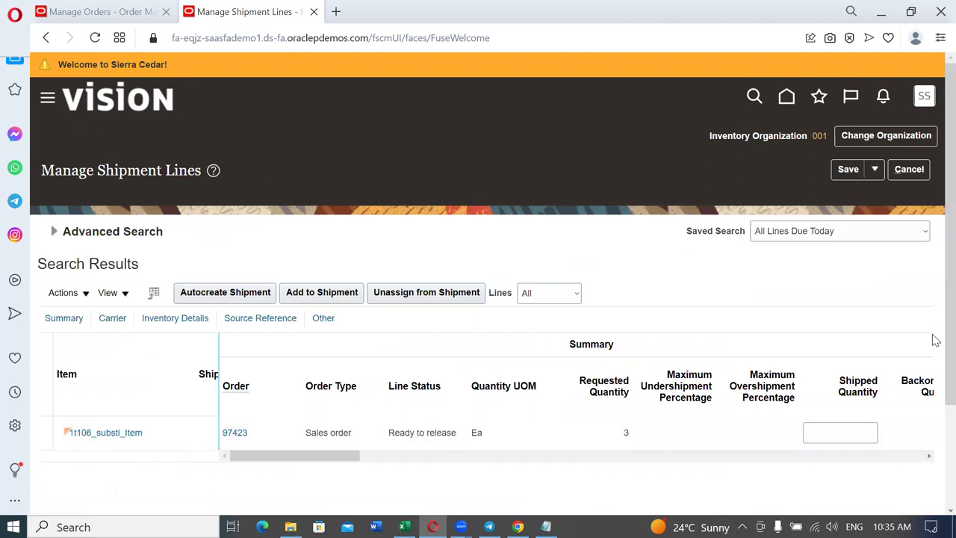
scroll(934, 389, down, 2)
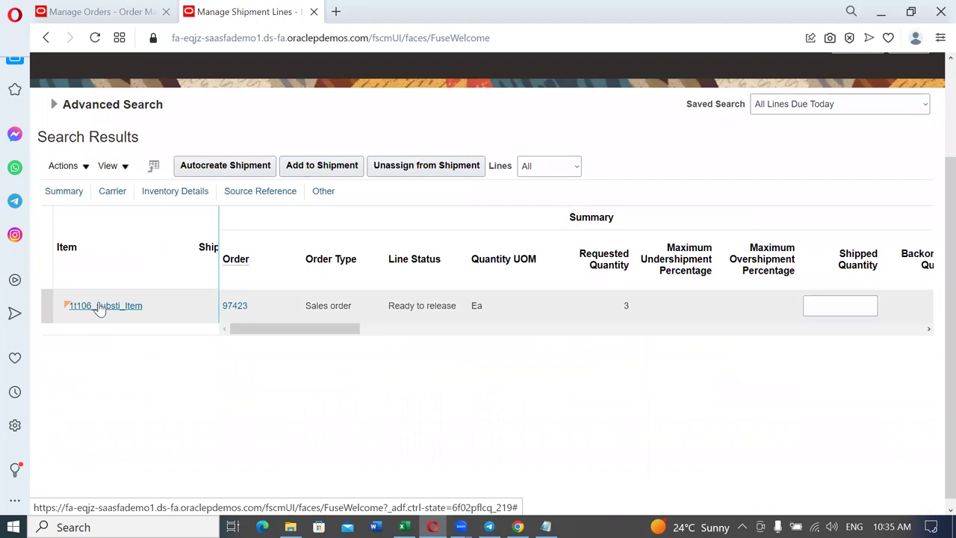
click(231, 167)
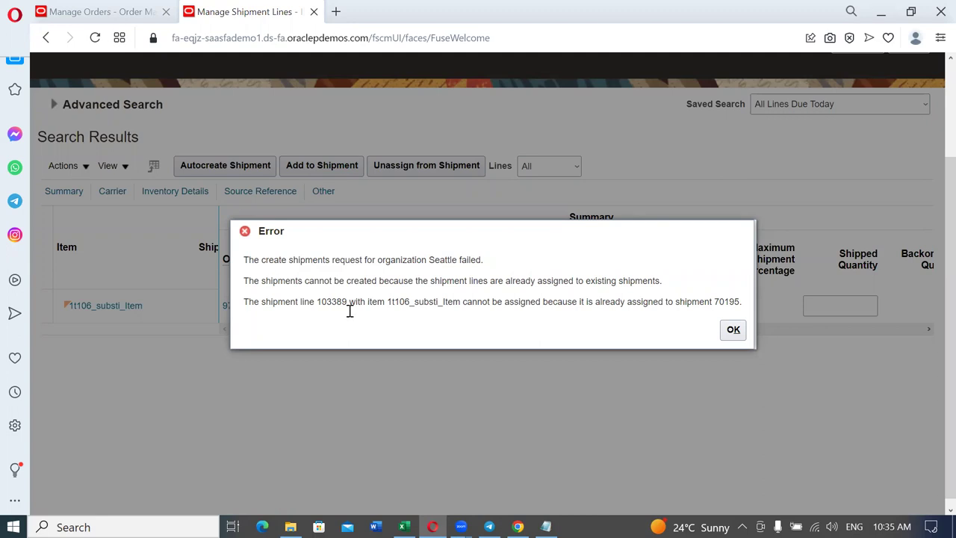
click(732, 330)
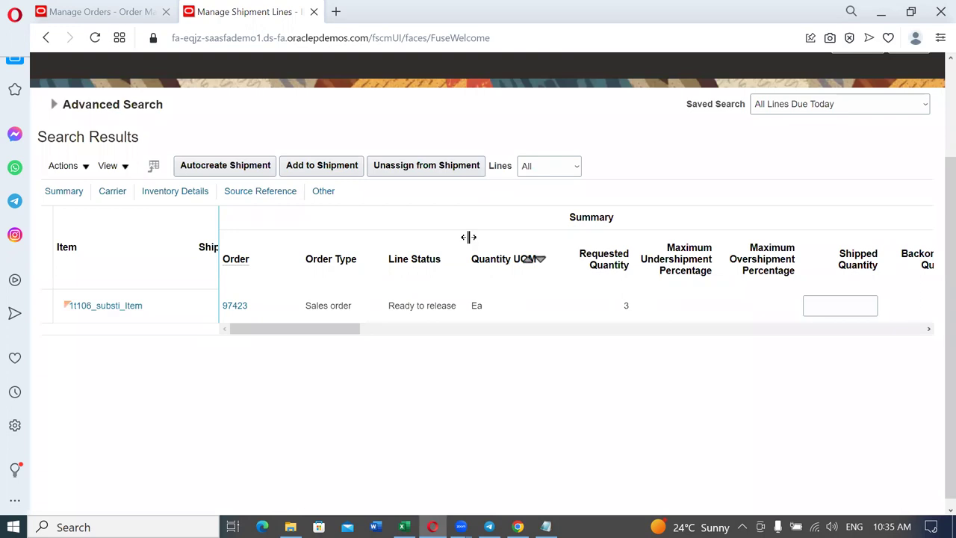
scroll(468, 237, up, 3)
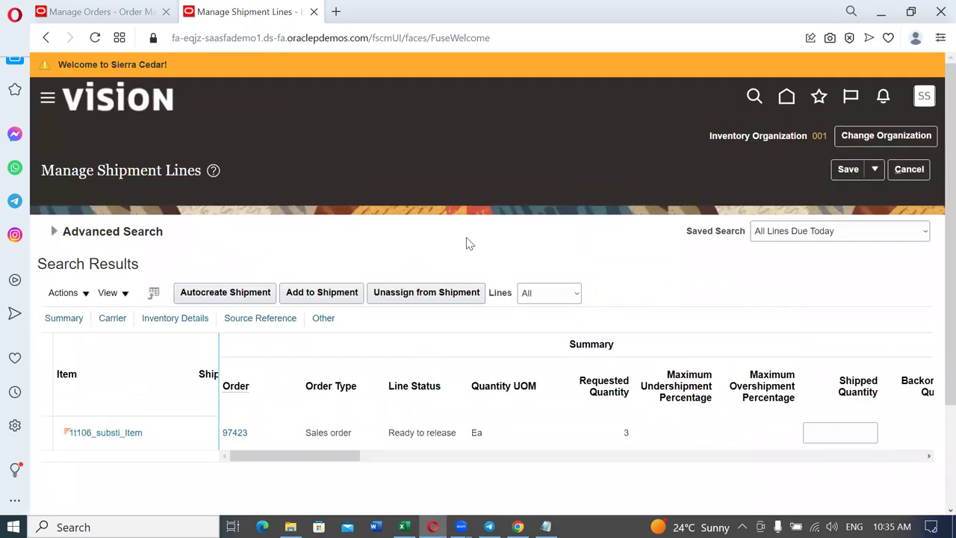
Autocreate shipment 70196 for order 97423's 1t106_substi_Item line and acknowledge the confirmation
click(114, 440)
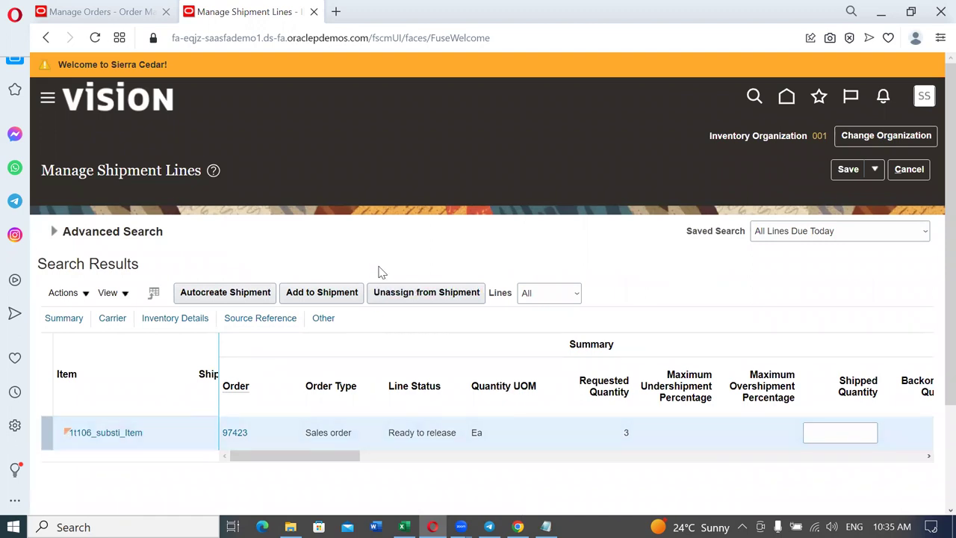
click(104, 435)
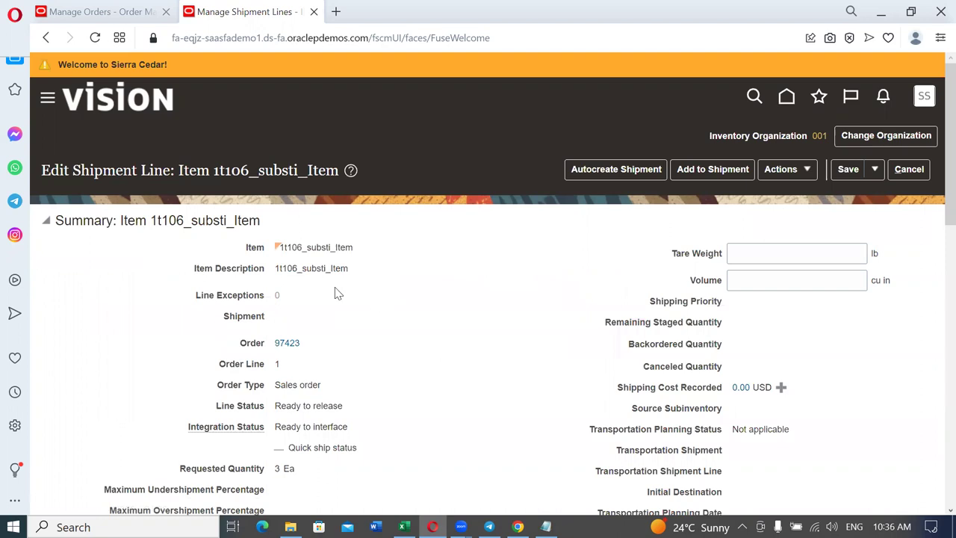
drag(303, 248, 351, 251)
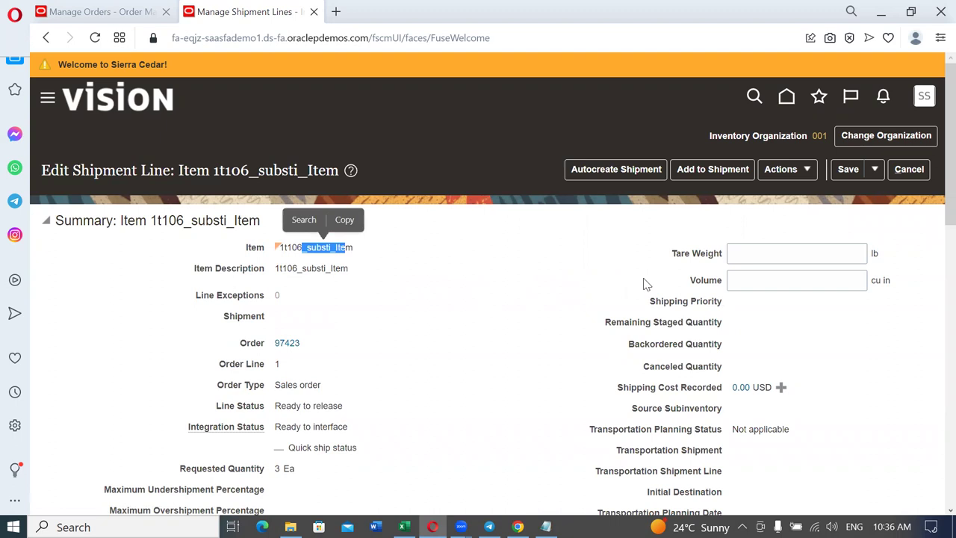
click(616, 169)
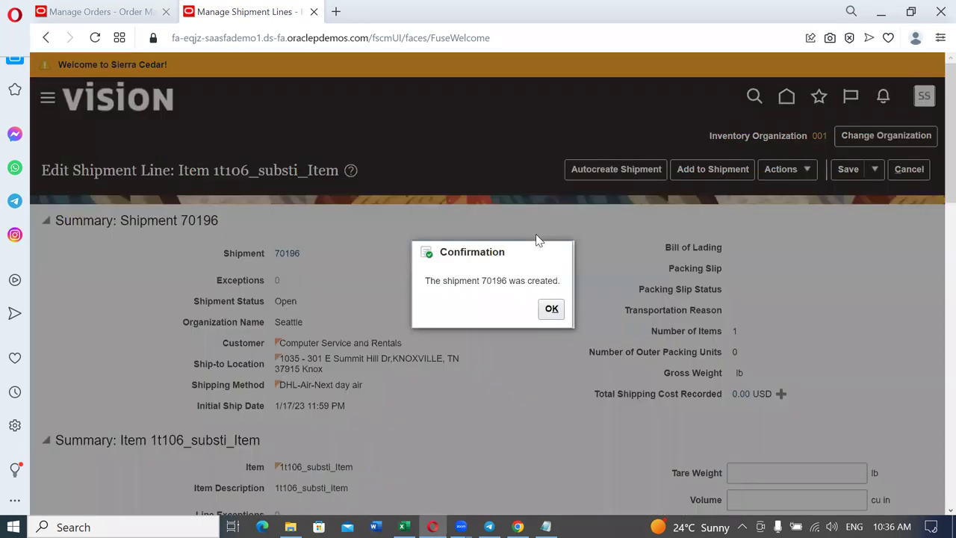
click(551, 309)
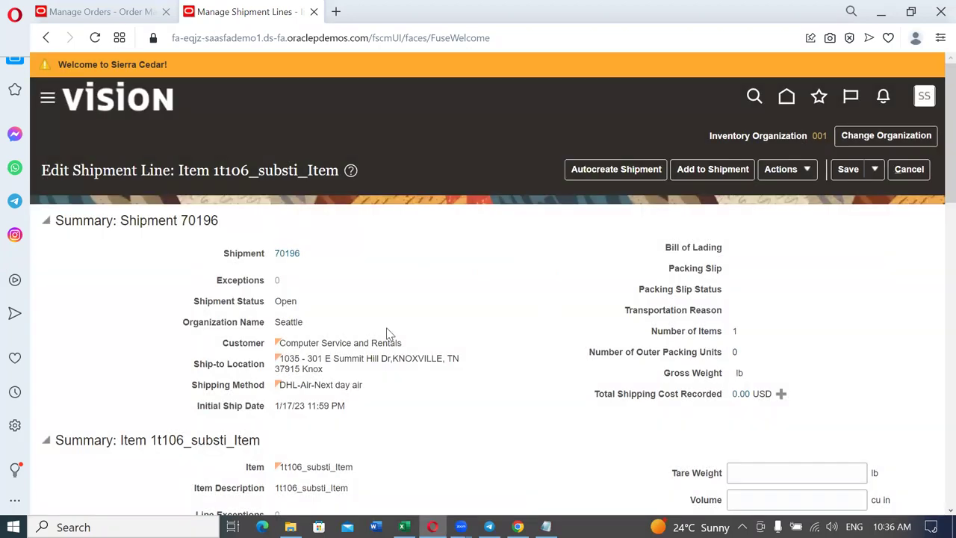
scroll(387, 329, down, 2)
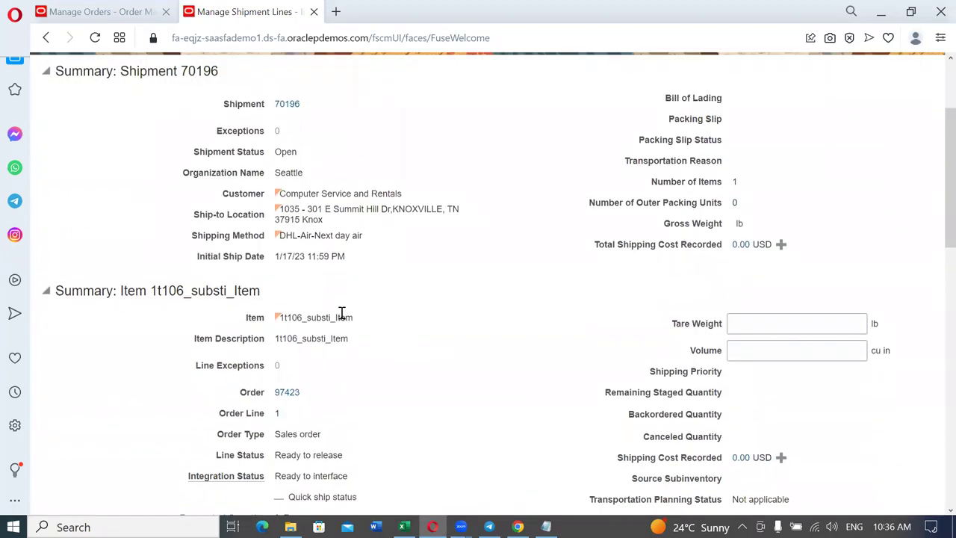
scroll(428, 320, up, 2)
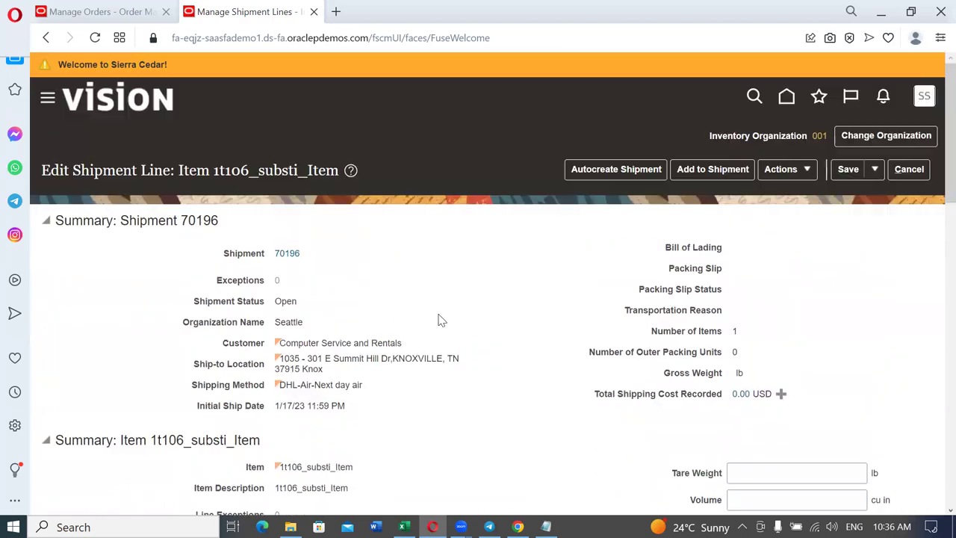
click(803, 174)
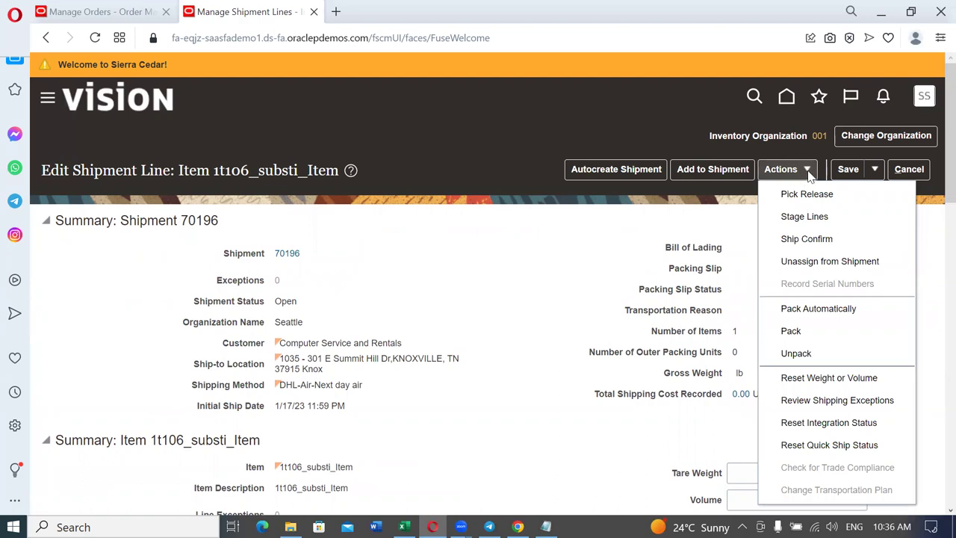
Dismiss the Actions menu and save and close the shipment line
click(446, 286)
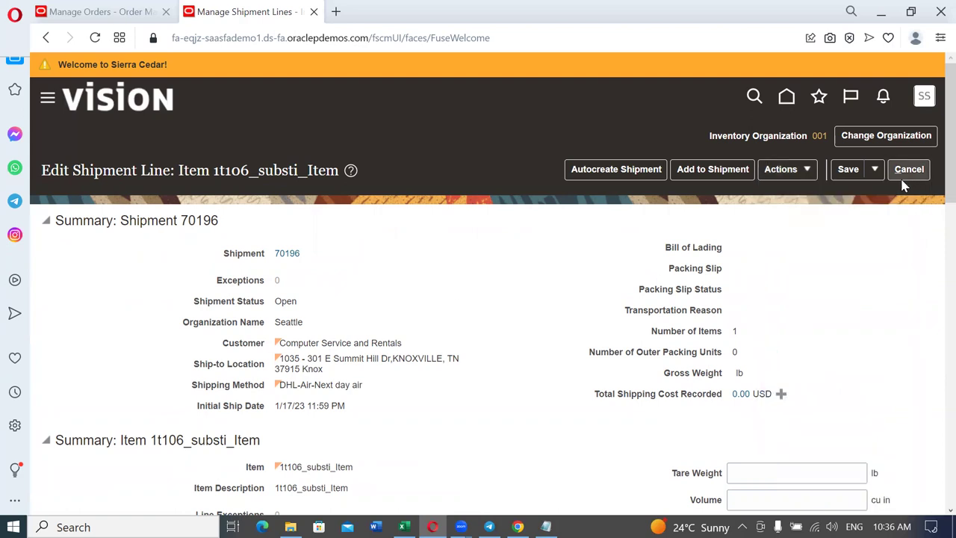
click(875, 171)
click(884, 194)
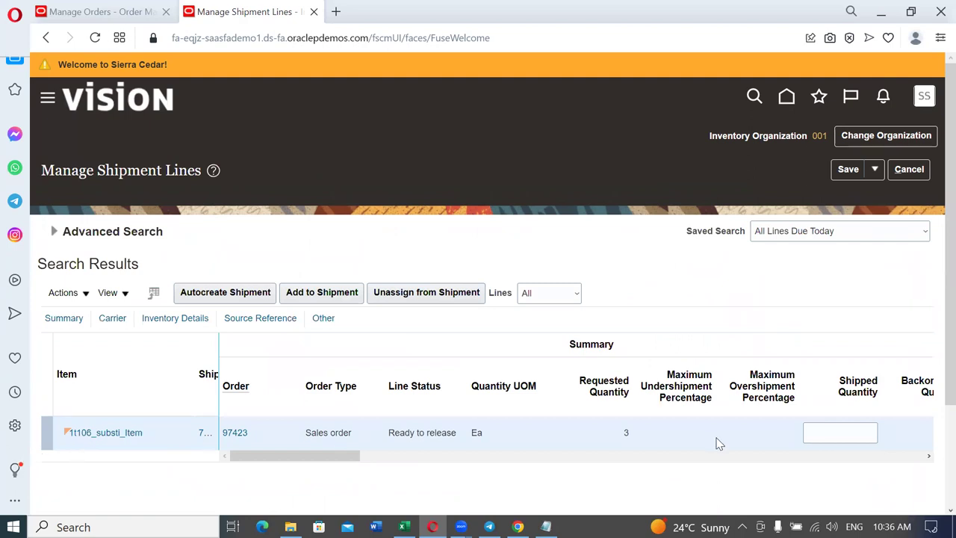
Enter a Shipped Quantity of 3 for order 97423's shipment line
click(835, 430)
text(3)
key(Tab)
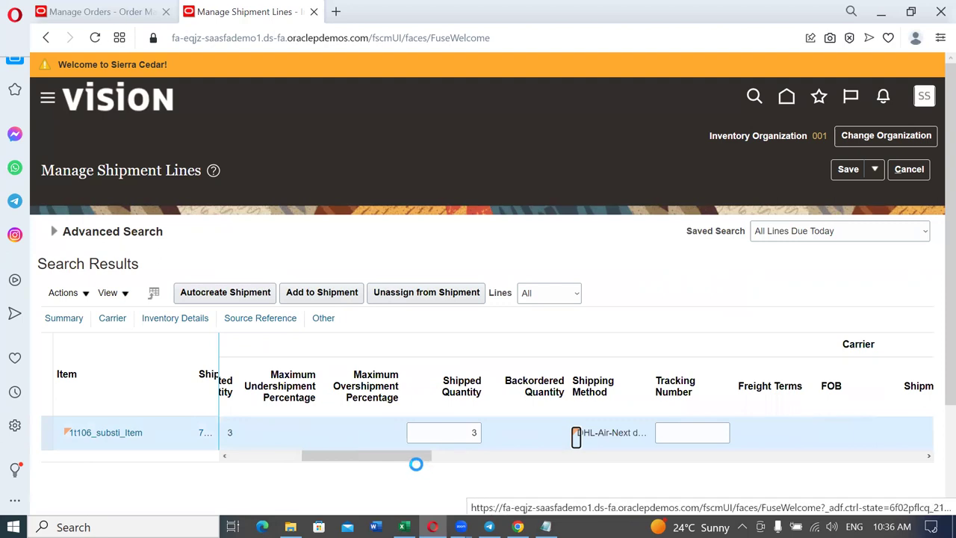
drag(409, 461, 277, 463)
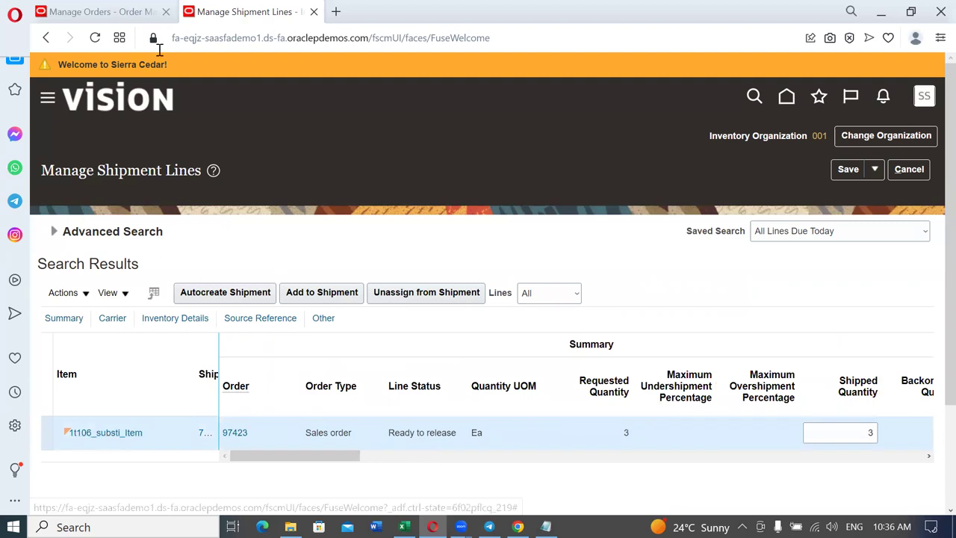
click(112, 12)
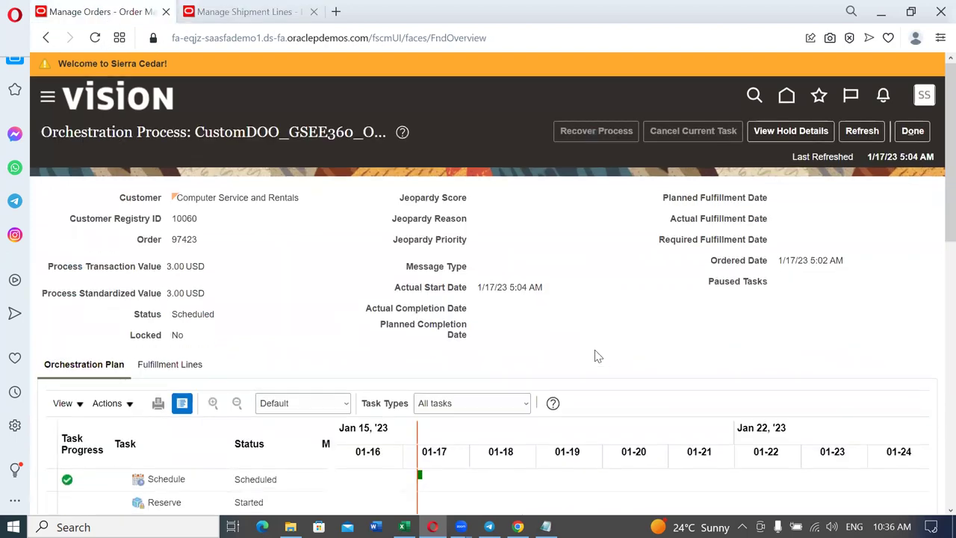
Show the Fulfillment Lines tab for order 97423
scroll(591, 362, down, 3)
scroll(582, 365, up, 2)
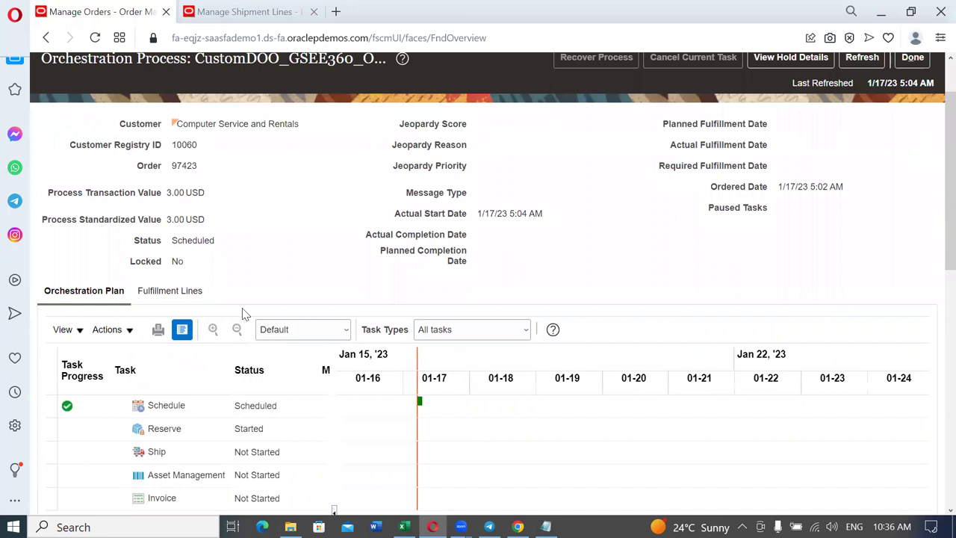
click(186, 292)
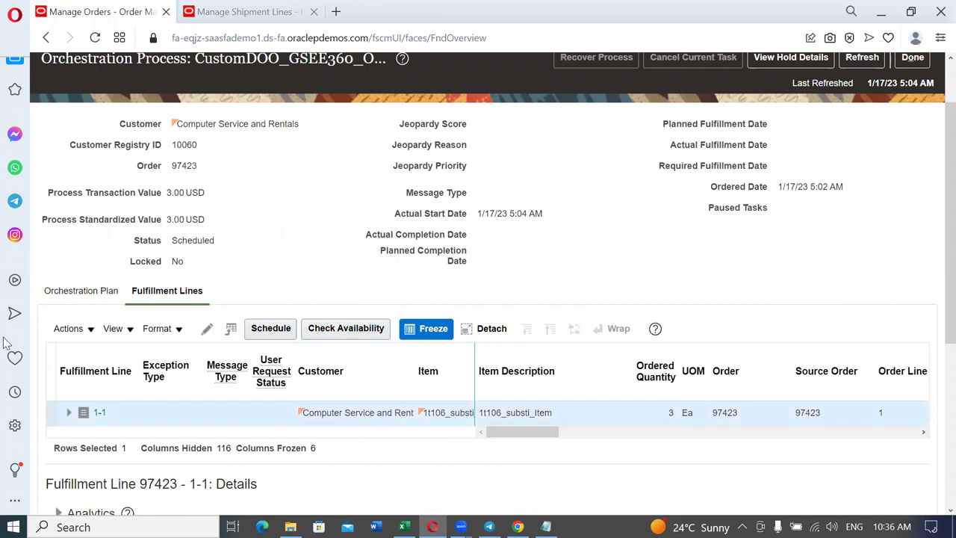
Open Edit Fulfillment Lines for line 1-1, check its Actions, and close without saving
click(71, 328)
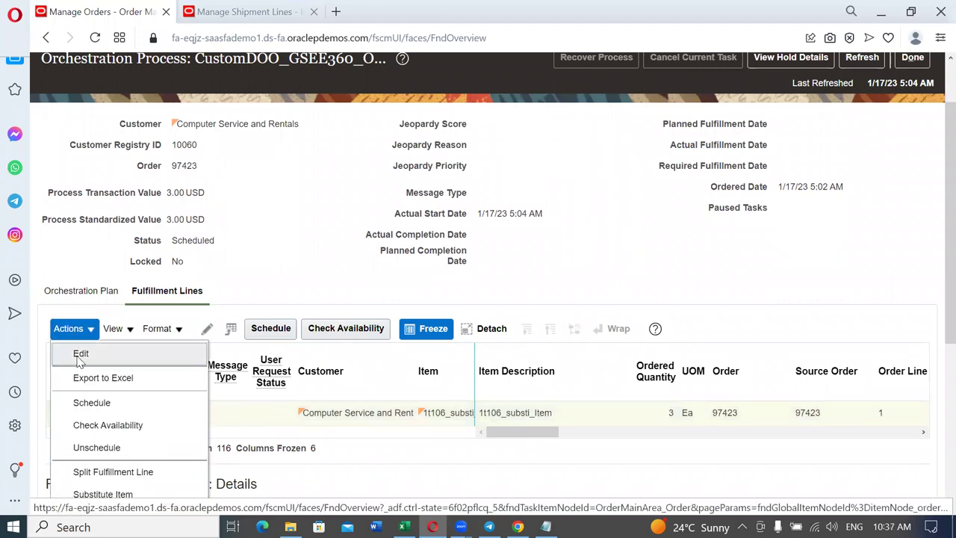
click(81, 352)
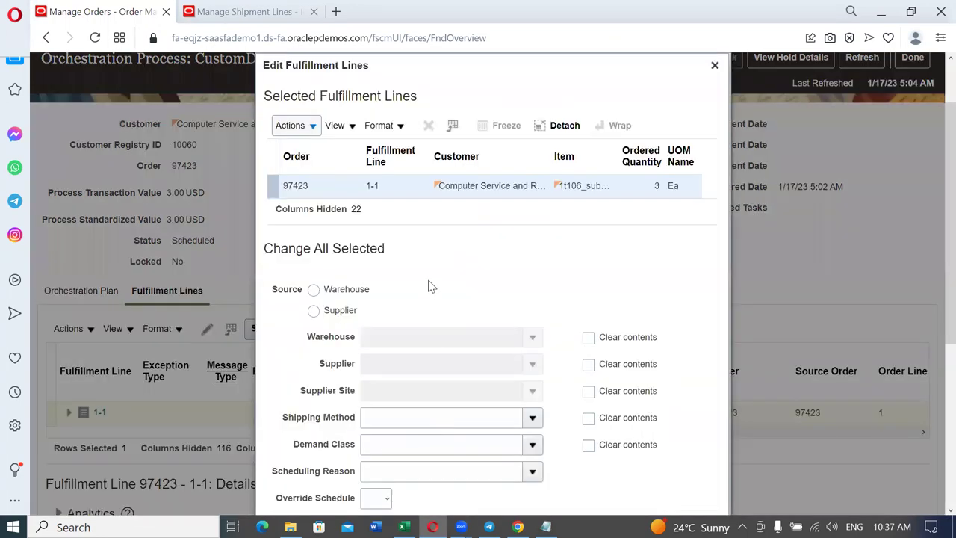
scroll(429, 299, down, 3)
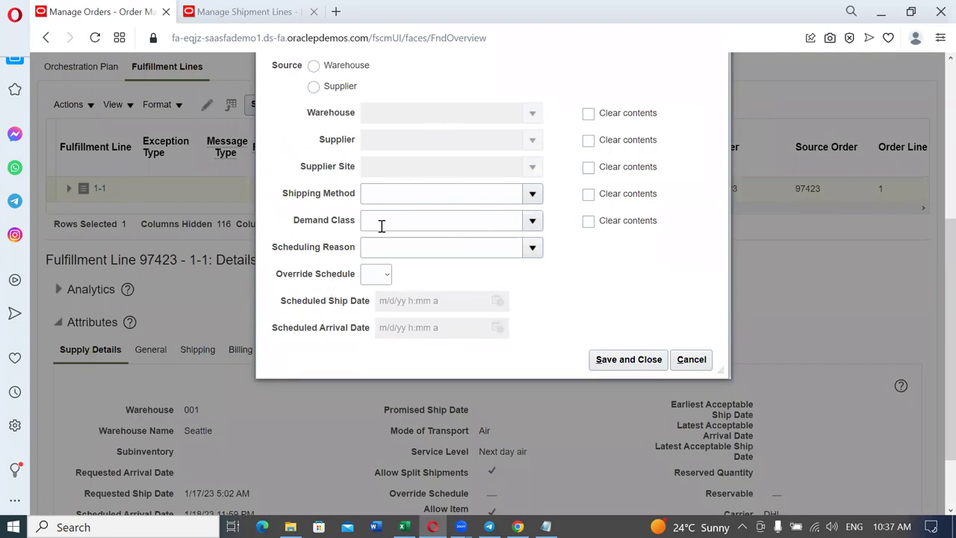
scroll(395, 202, up, 2)
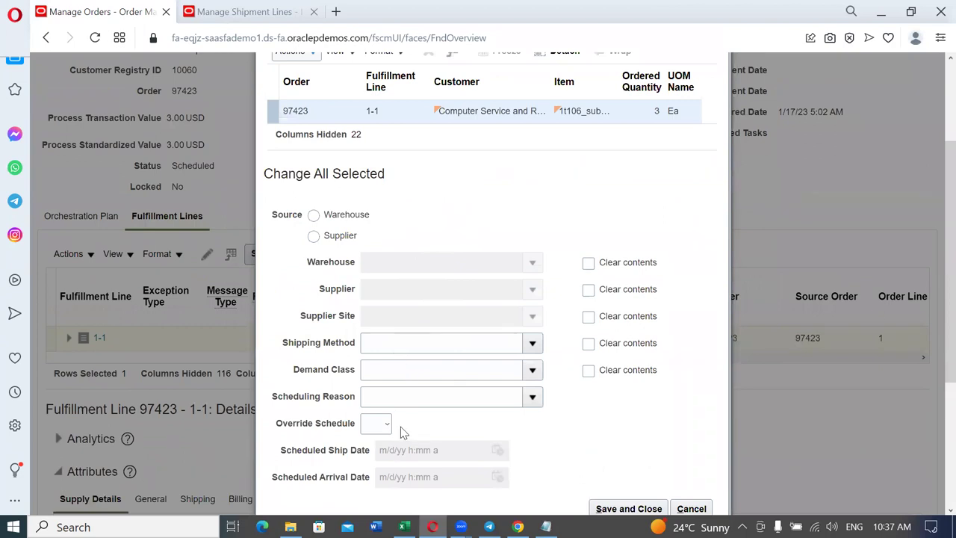
scroll(416, 254, up, 1)
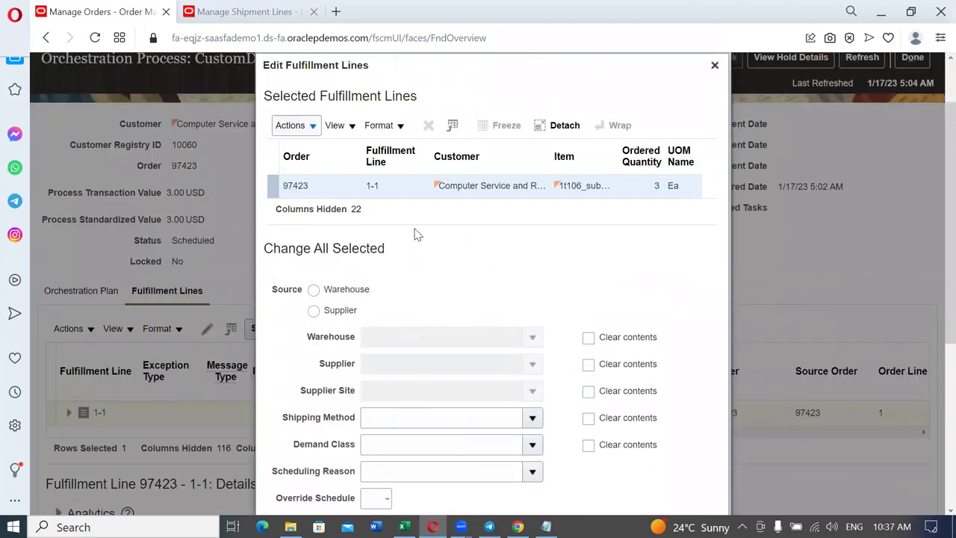
click(310, 138)
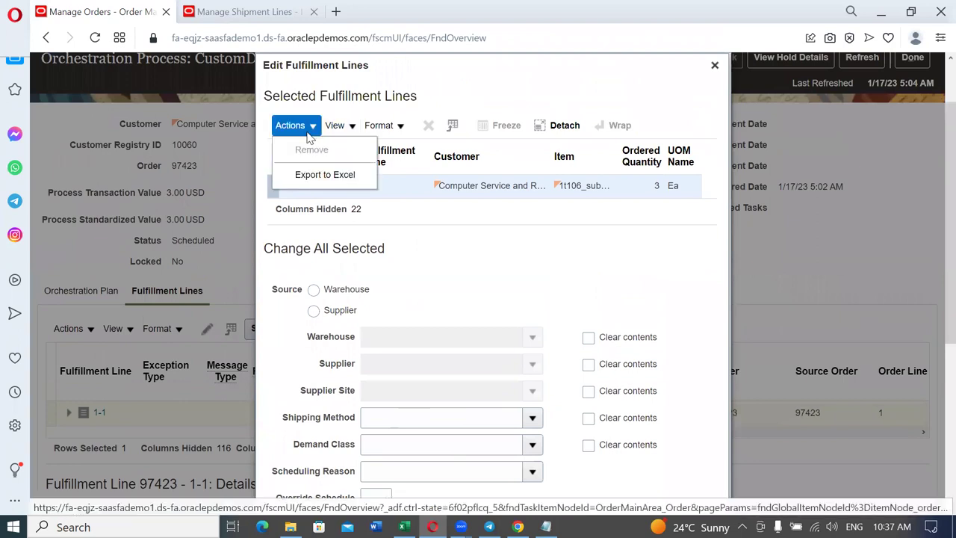
click(715, 66)
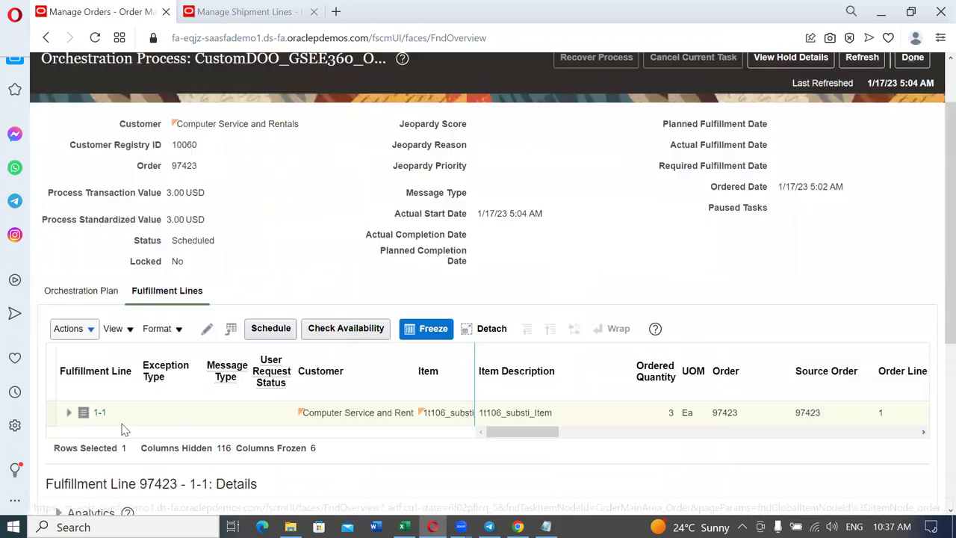
Review fulfillment line 97423 - 1-1's shipping attributes and analytics charts
drag(538, 433, 590, 434)
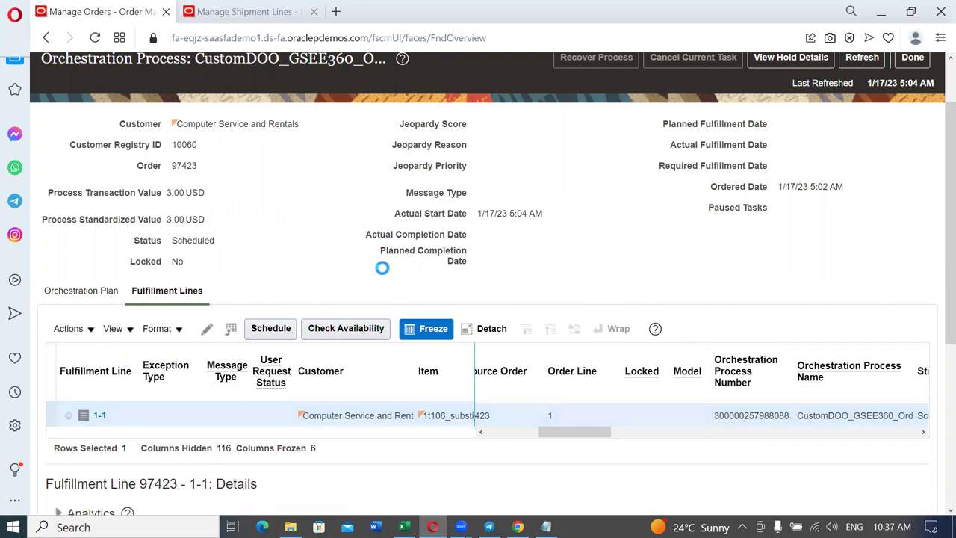
scroll(368, 275, down, 4)
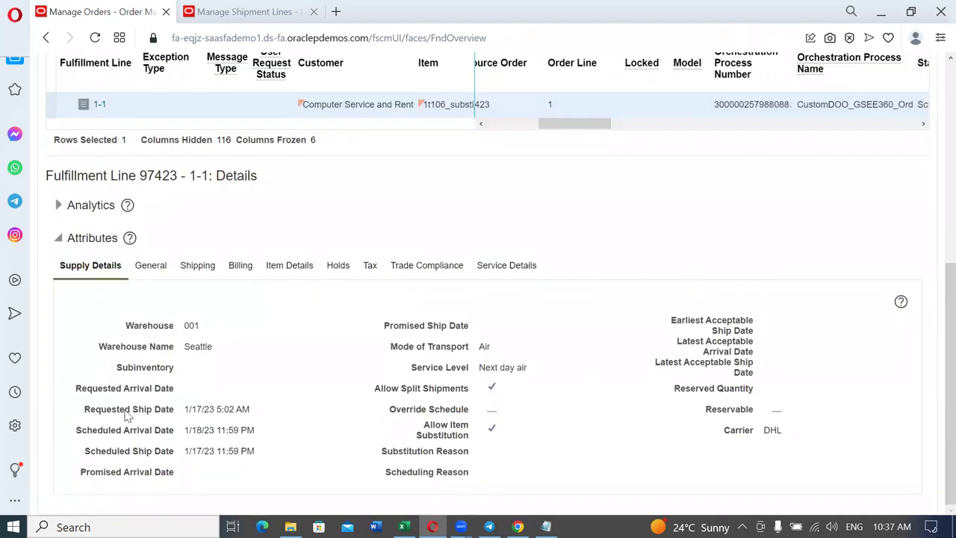
click(211, 269)
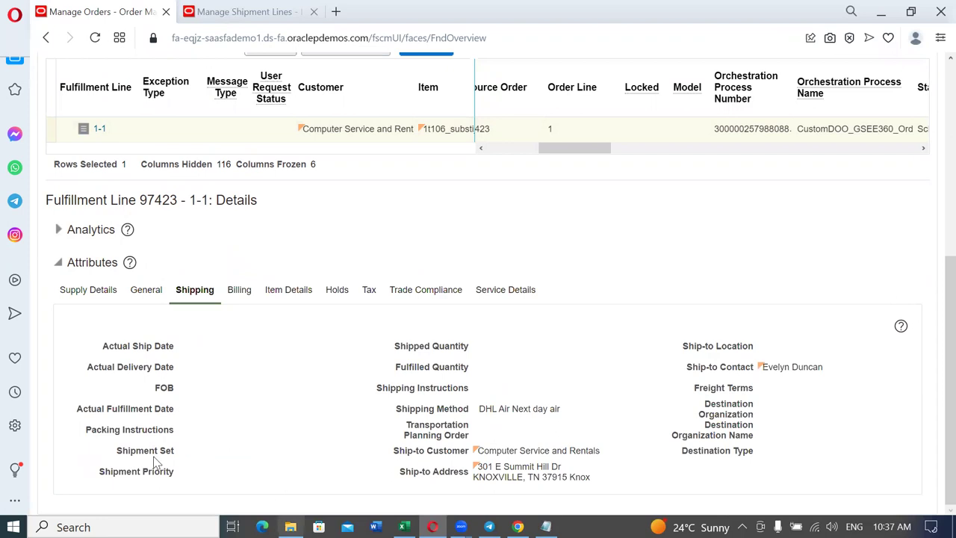
click(60, 231)
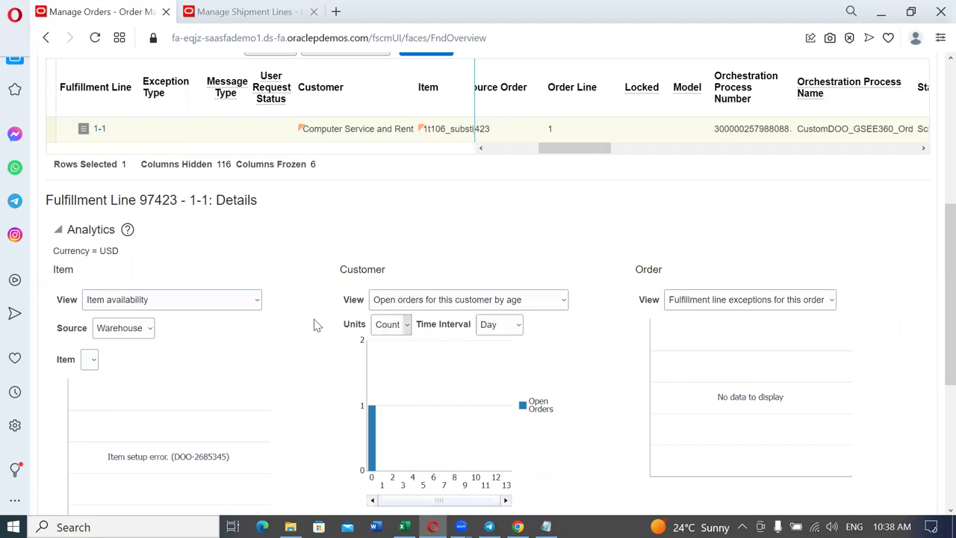
scroll(307, 329, down, 2)
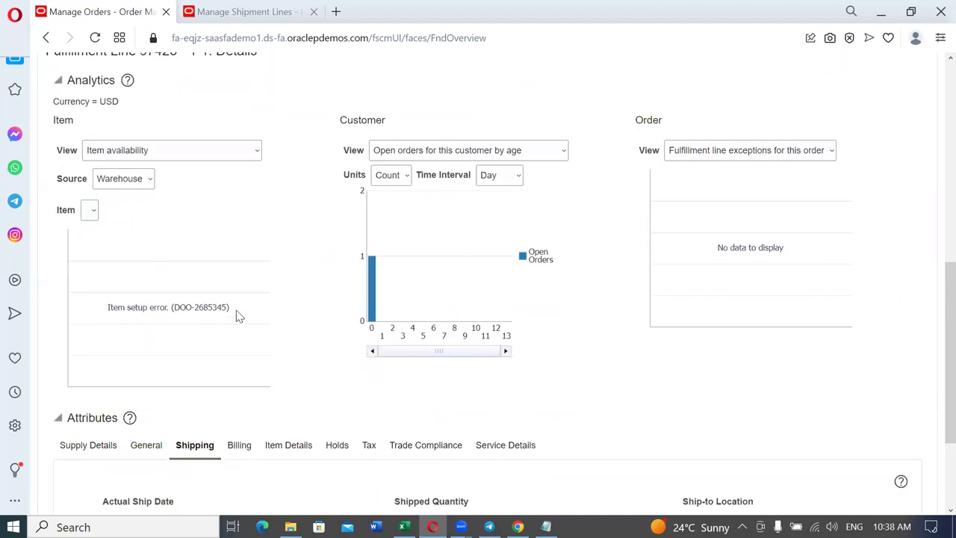
scroll(269, 322, down, 2)
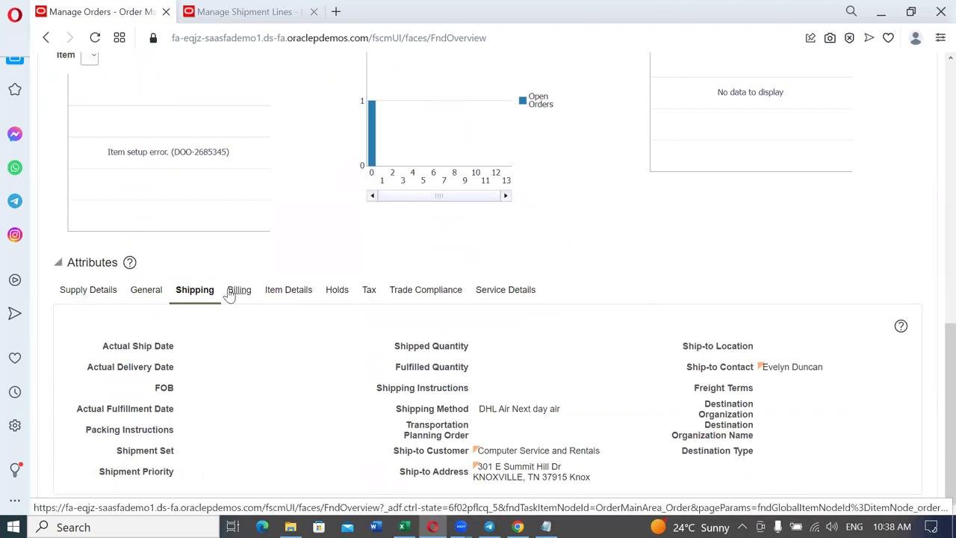
Check the item details confirming 1t106_substi_Item allows substitution, then return to Manage Shipment Lines
click(299, 296)
scroll(298, 297, down, 2)
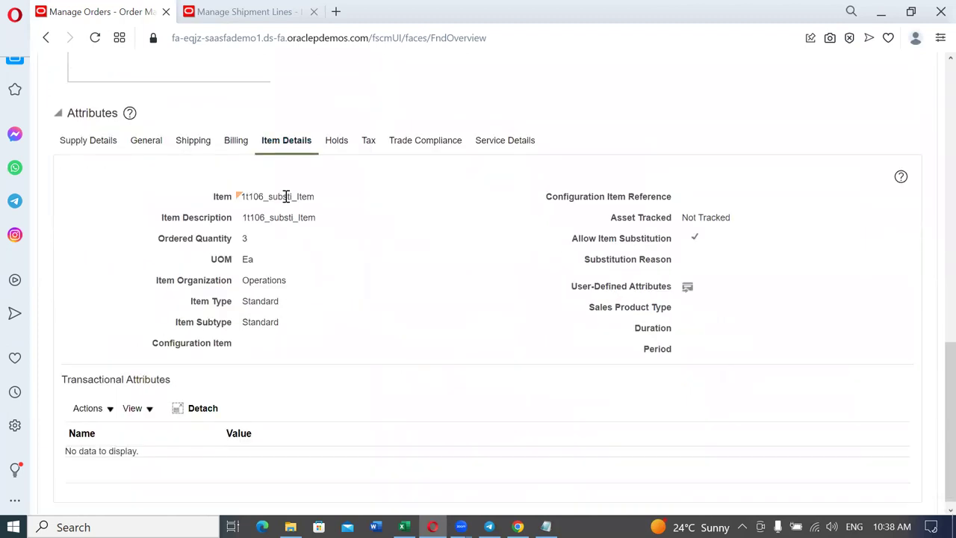
drag(273, 196, 314, 196)
click(103, 418)
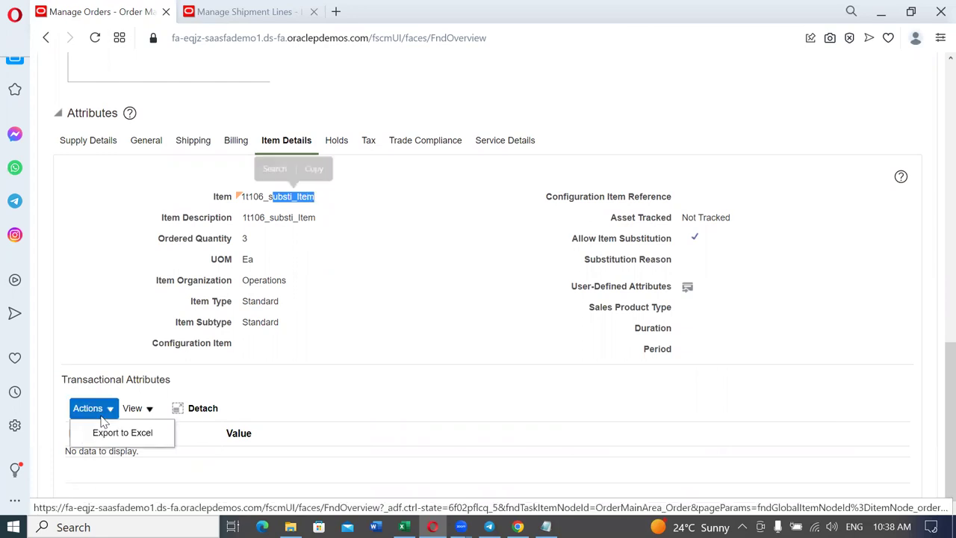
click(466, 315)
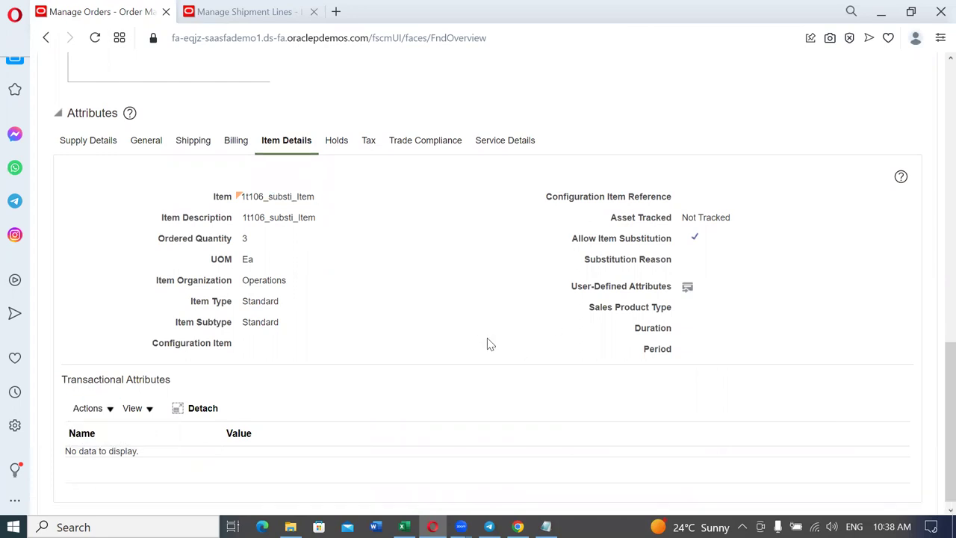
scroll(487, 343, up, 2)
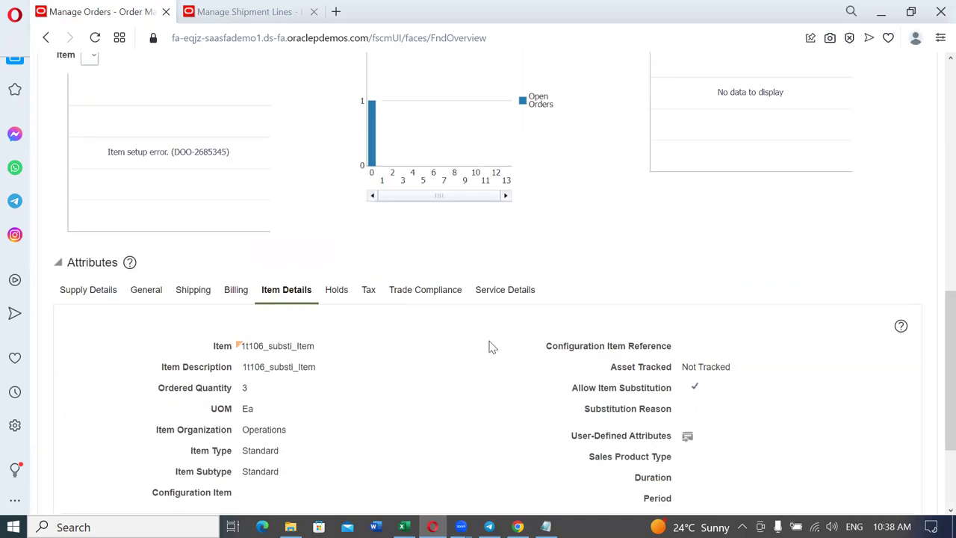
scroll(489, 346, up, 7)
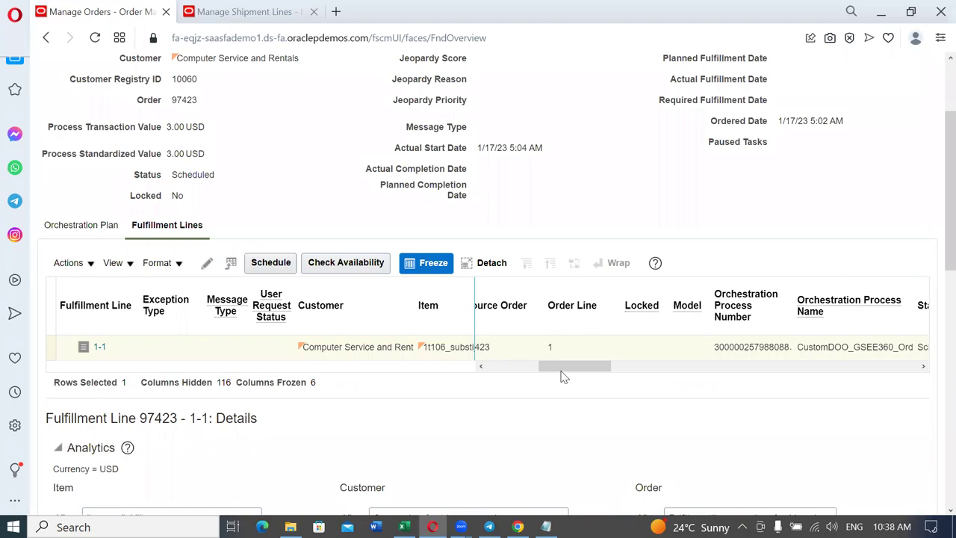
drag(551, 367, 482, 372)
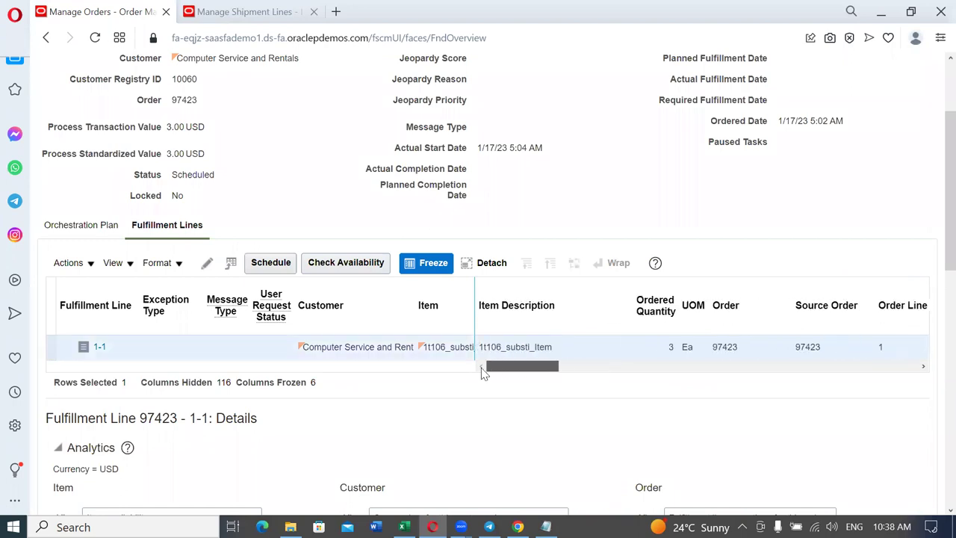
click(267, 13)
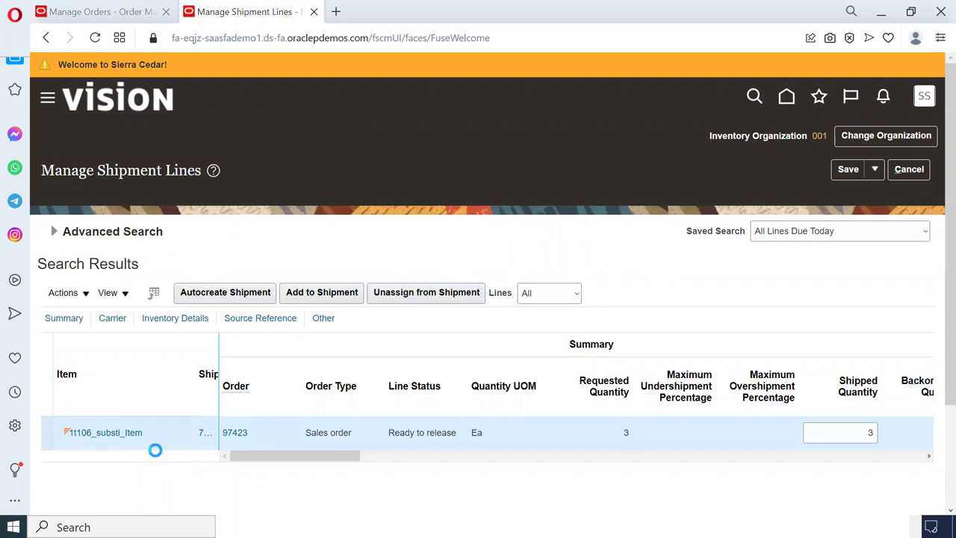
Close order 97423's orchestration and order pages with Done to reach the Order Management Overview
drag(242, 455, 792, 468)
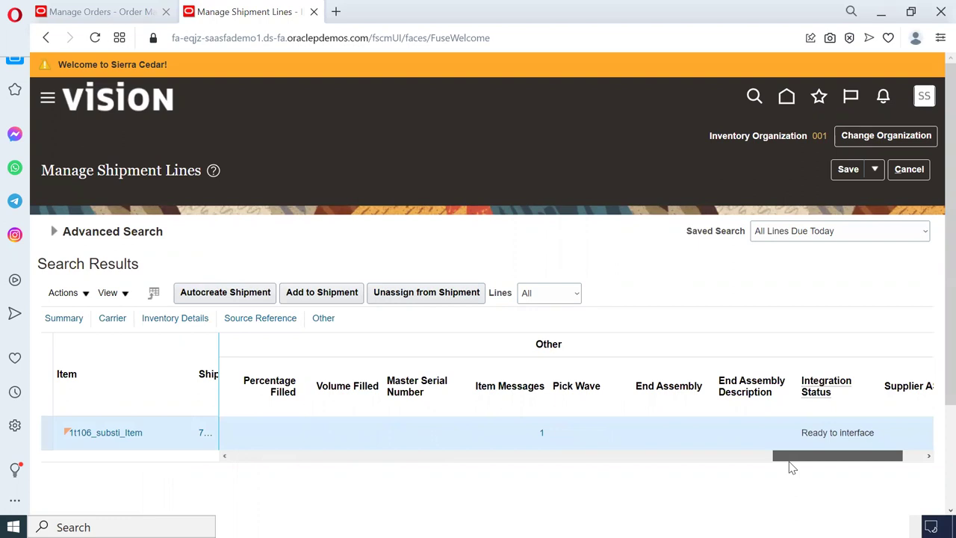
drag(792, 467, 403, 472)
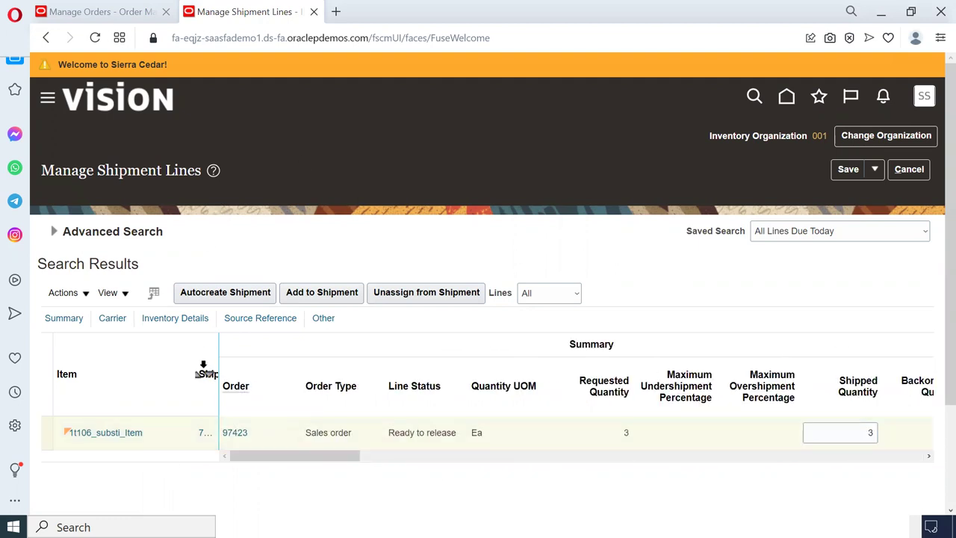
click(123, 12)
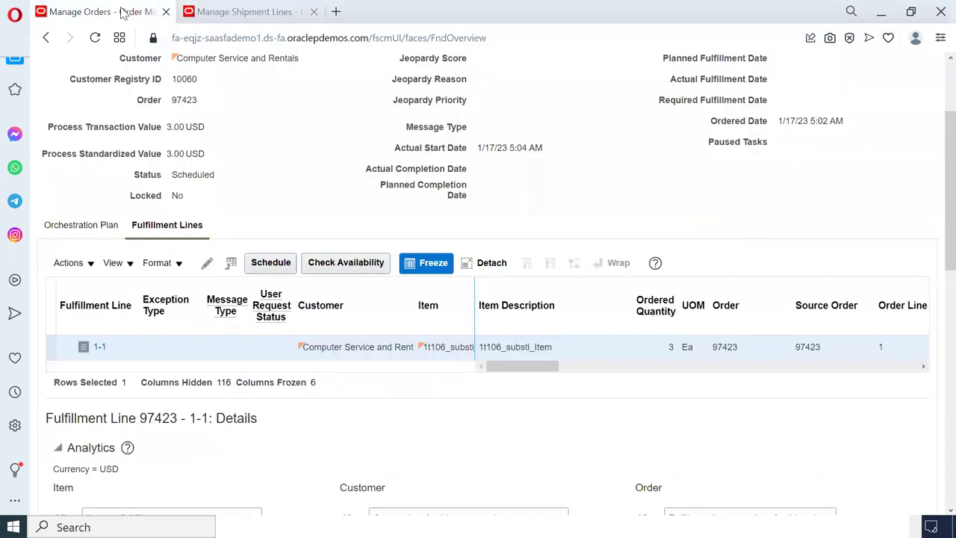
scroll(444, 128, up, 2)
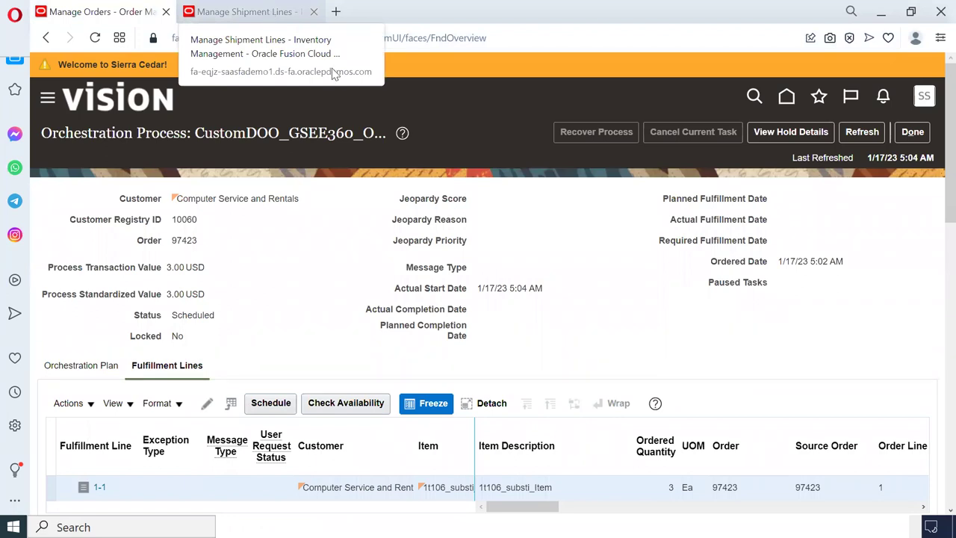
click(923, 132)
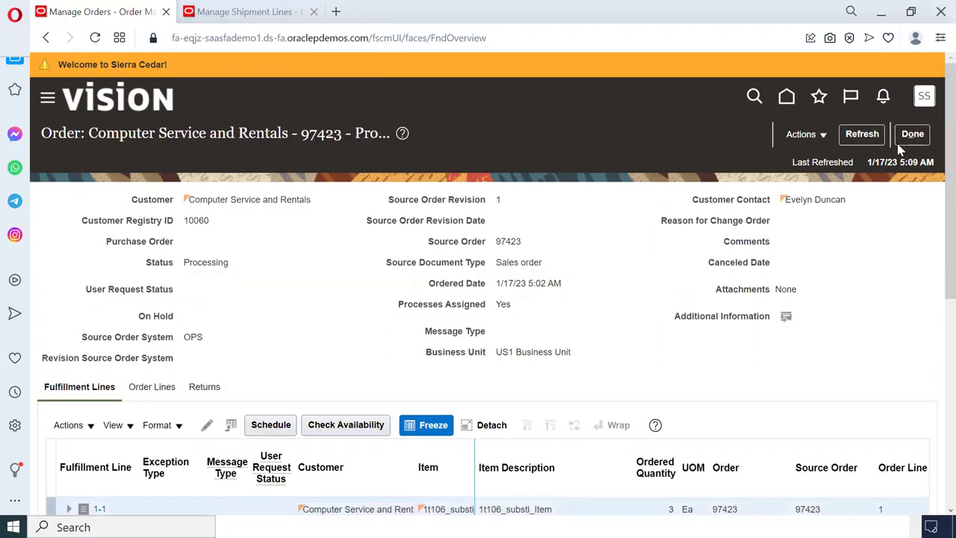
click(909, 135)
click(916, 134)
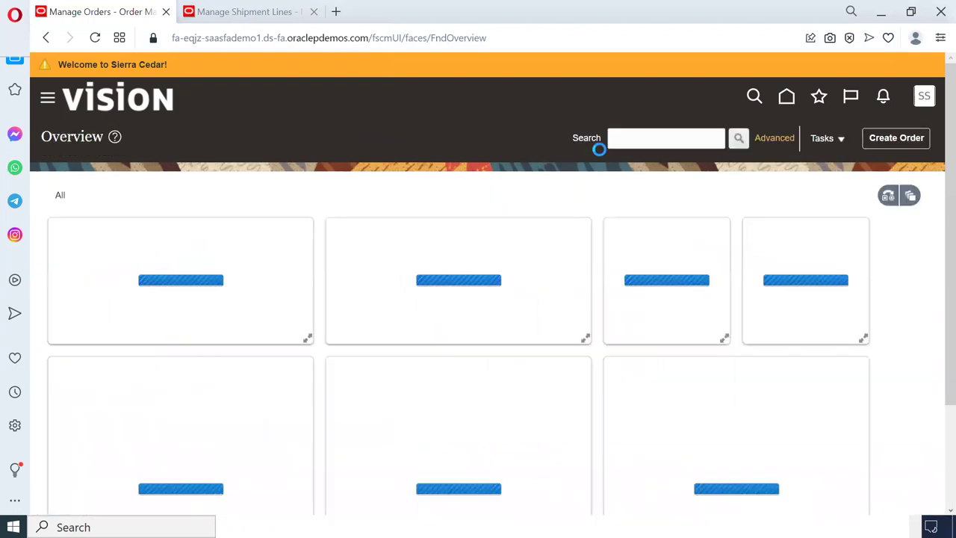
key(alt+Tab)
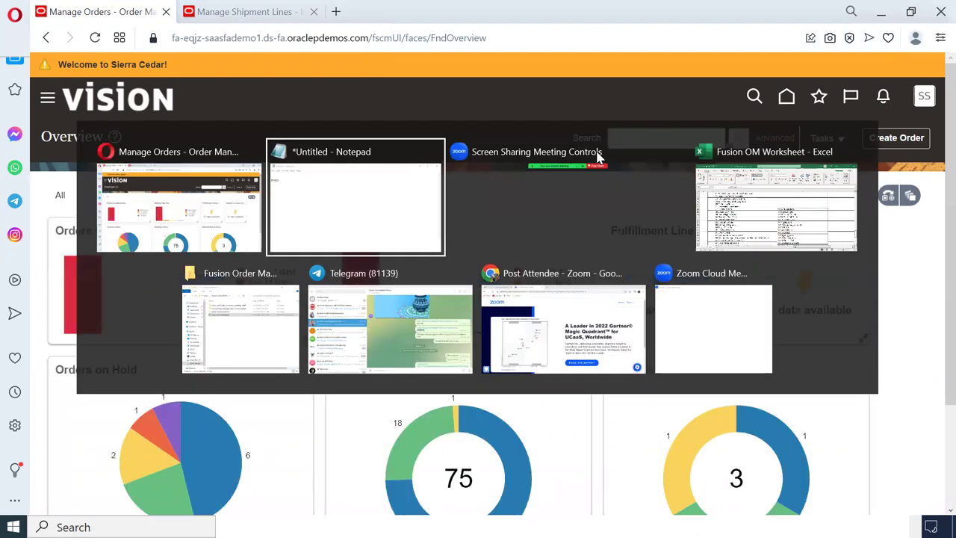
Copy item name 1t107_Dozen_test from cell D83 in Excel and return to the browser
key(alt+Tab)
key(alt+Tab)
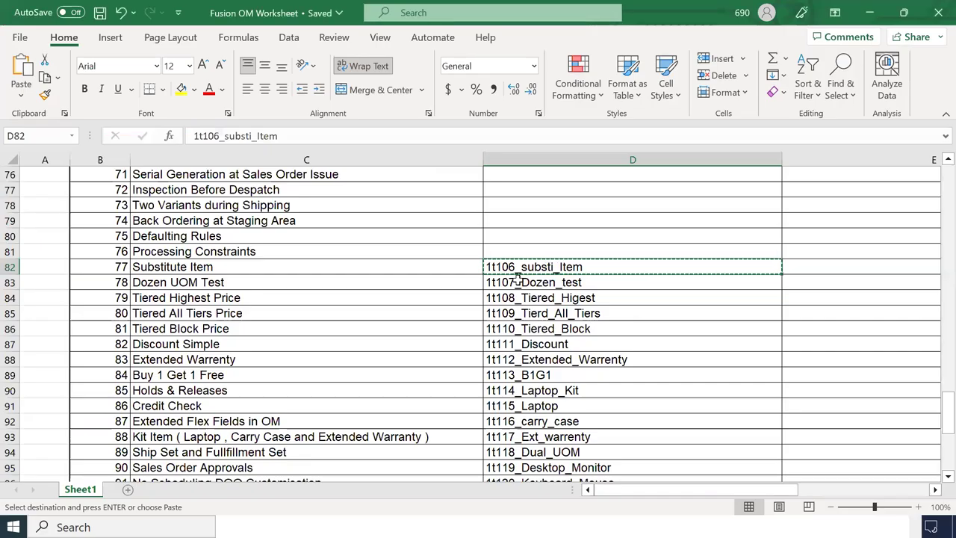
click(539, 282)
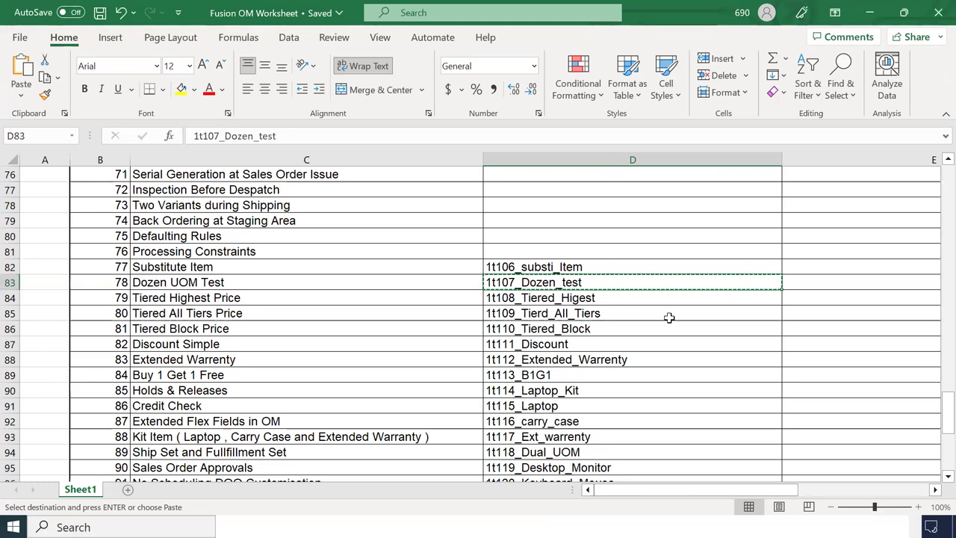
key(alt+Tab)
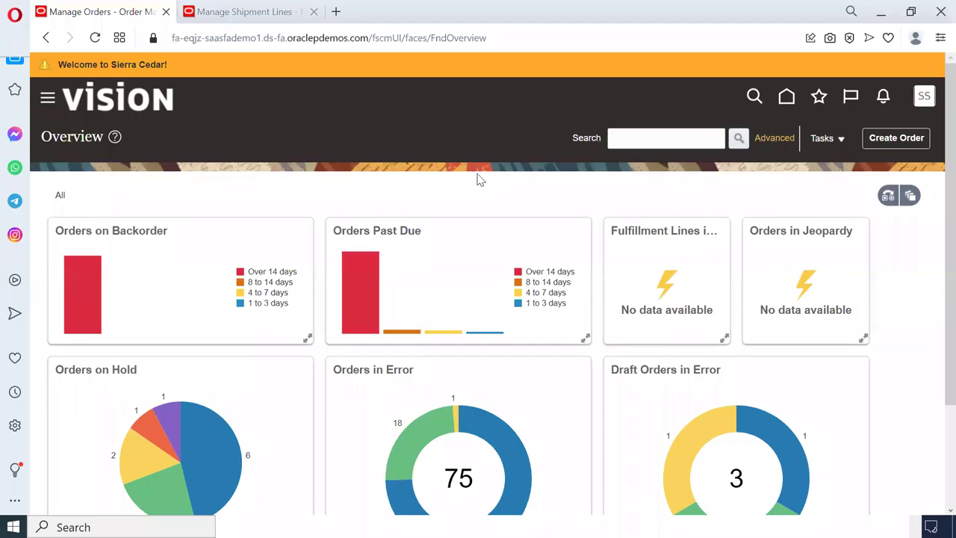
Leave the shipment lines page unsaved for Product Information Management and open Browse Items
click(234, 13)
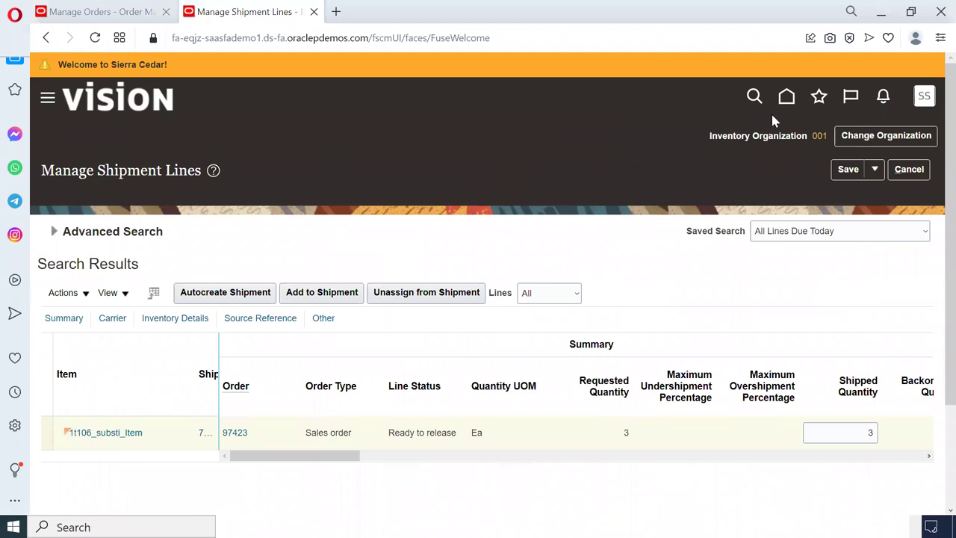
click(819, 99)
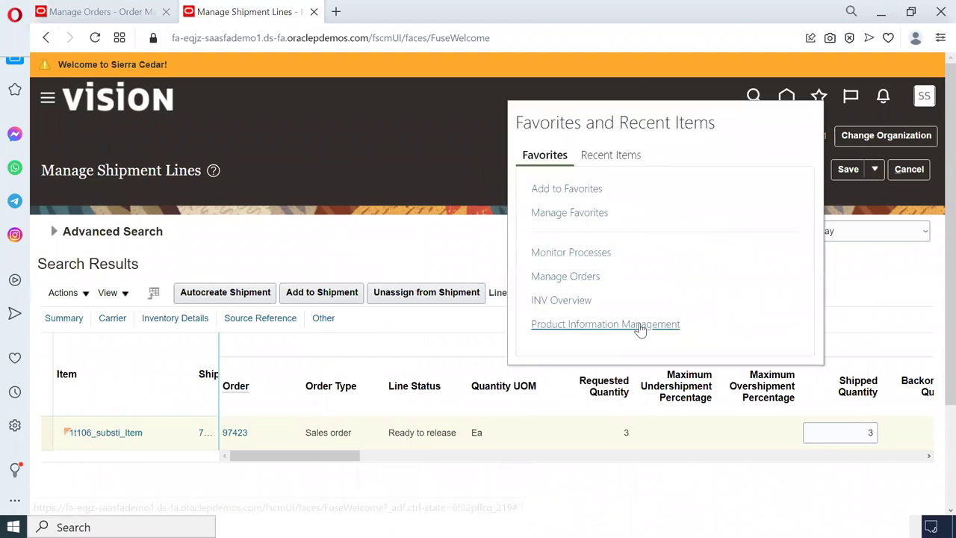
click(641, 329)
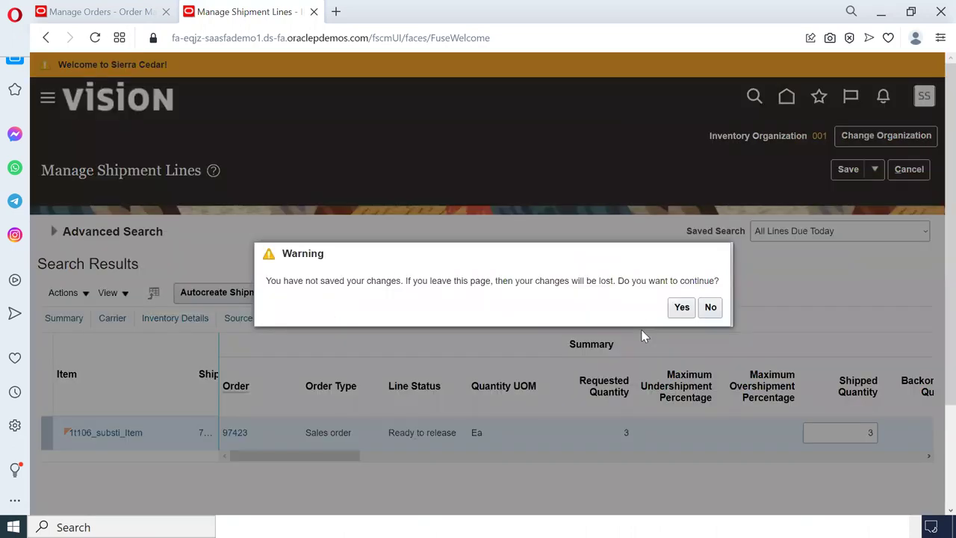
click(680, 306)
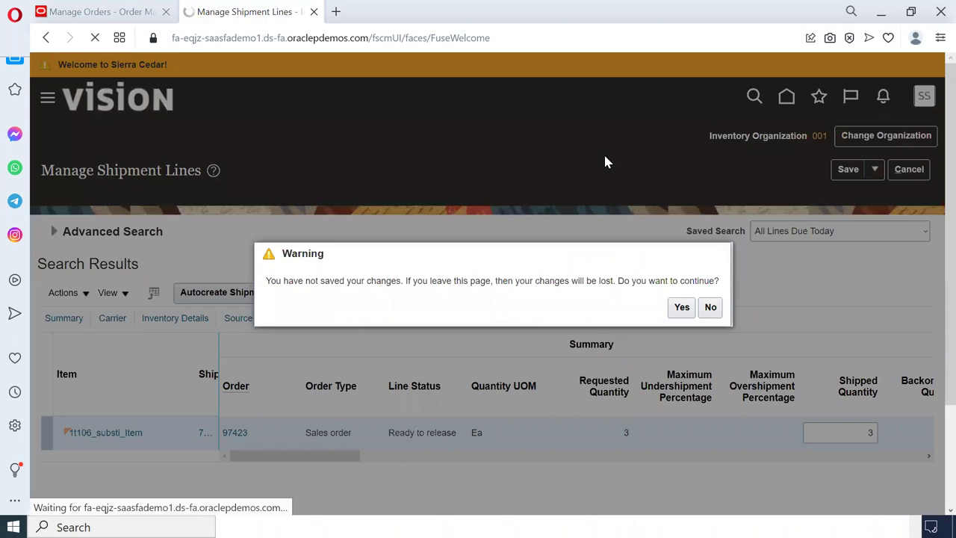
click(681, 307)
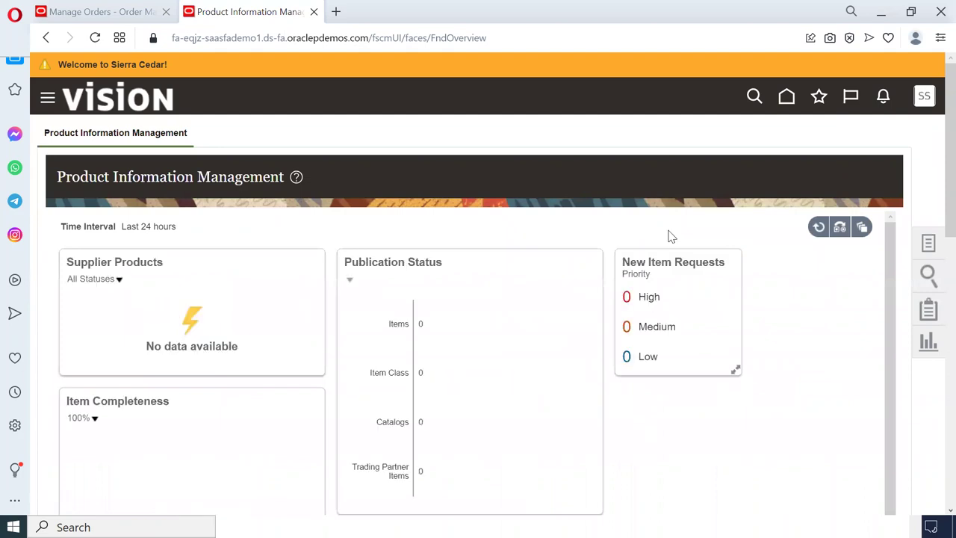
click(930, 246)
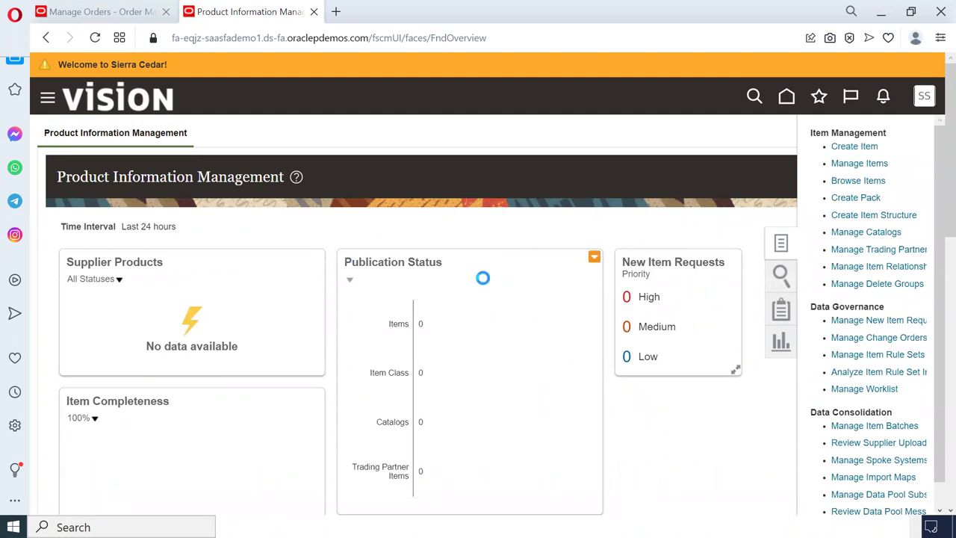
click(515, 418)
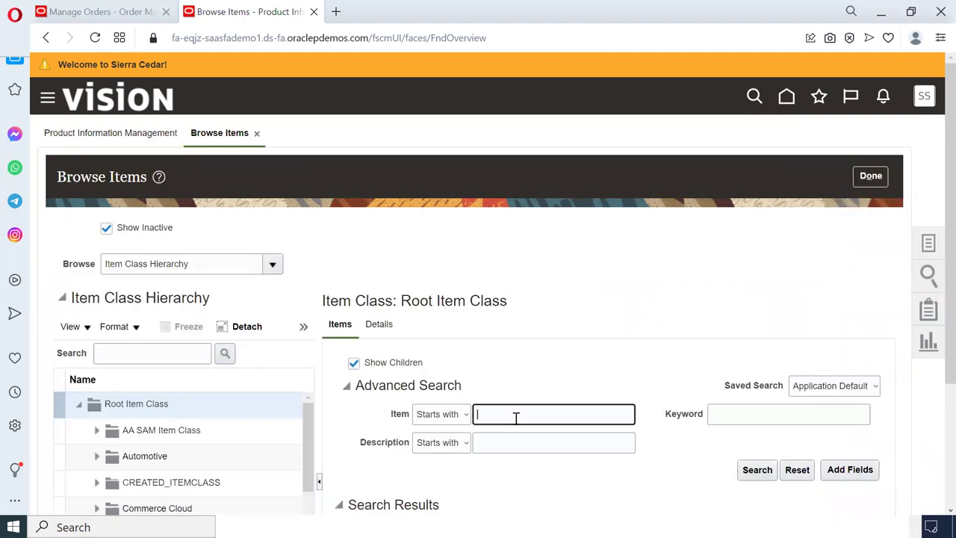
Search for item 1t107_Dozen_test and open the first result
text(1t107_Dozen_test)
key(Tab)
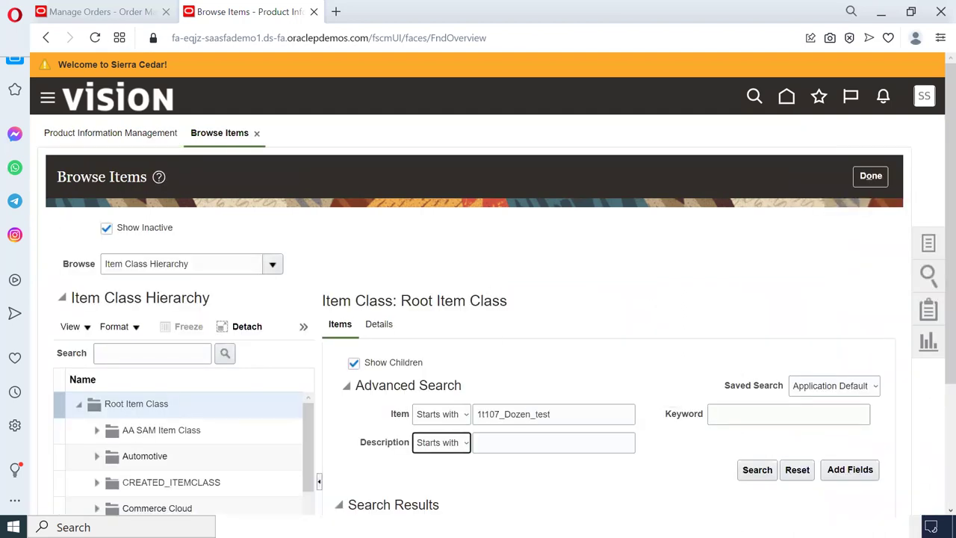
click(750, 469)
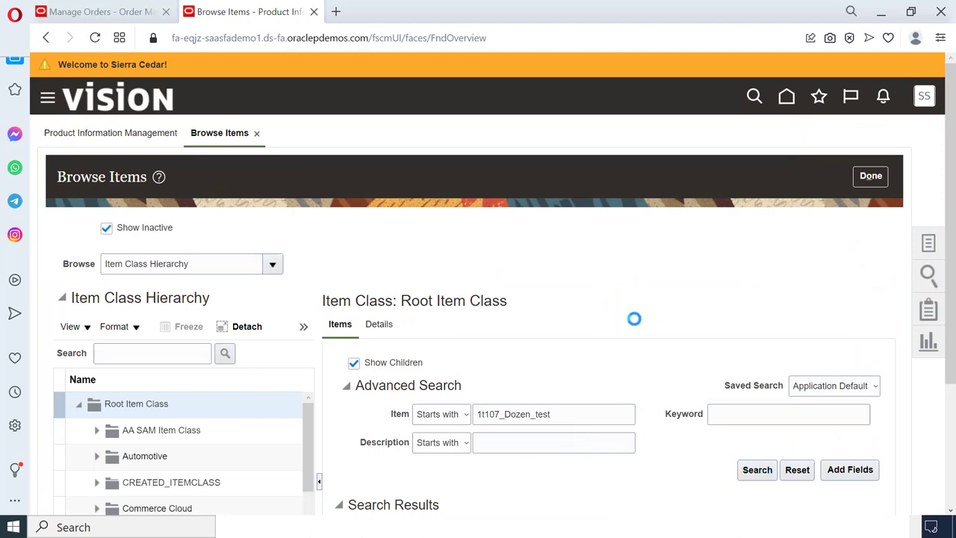
scroll(634, 321, down, 3)
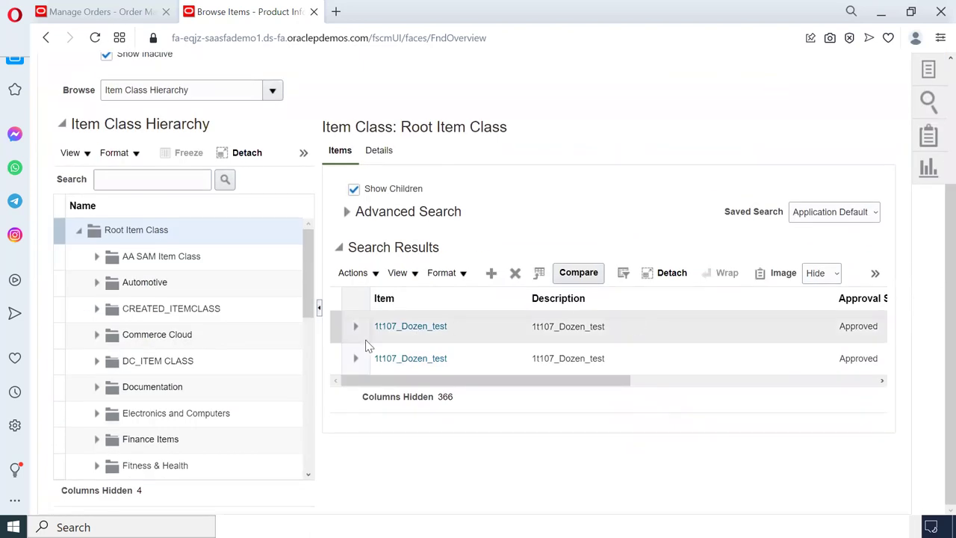
click(407, 327)
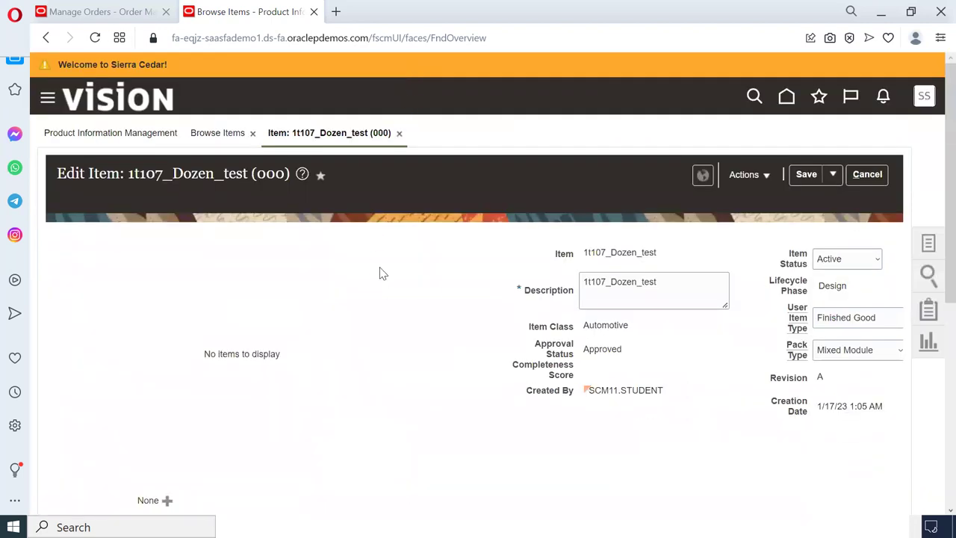
Confirm the item's primary unit of measure is Dz, then return to Order Management
scroll(379, 273, down, 5)
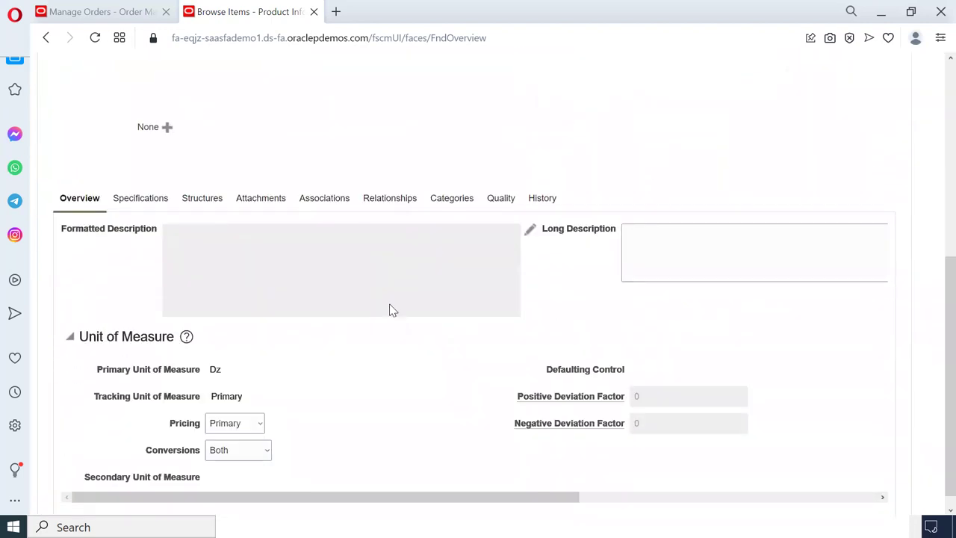
drag(209, 369, 221, 369)
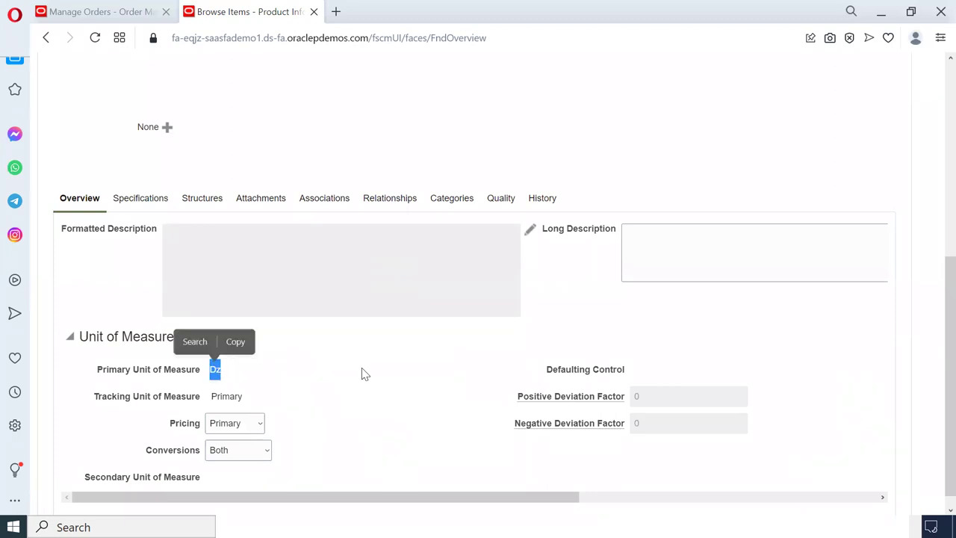
click(410, 367)
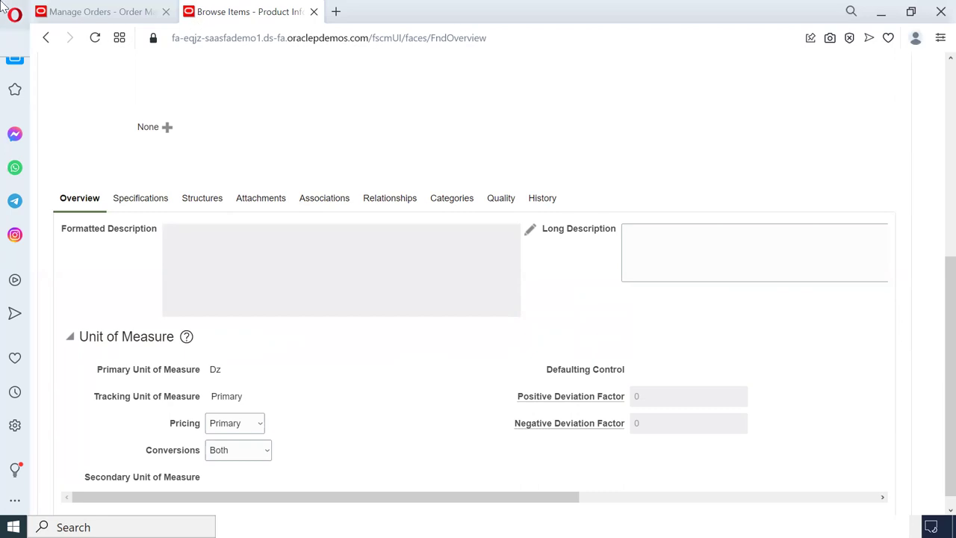
click(69, 11)
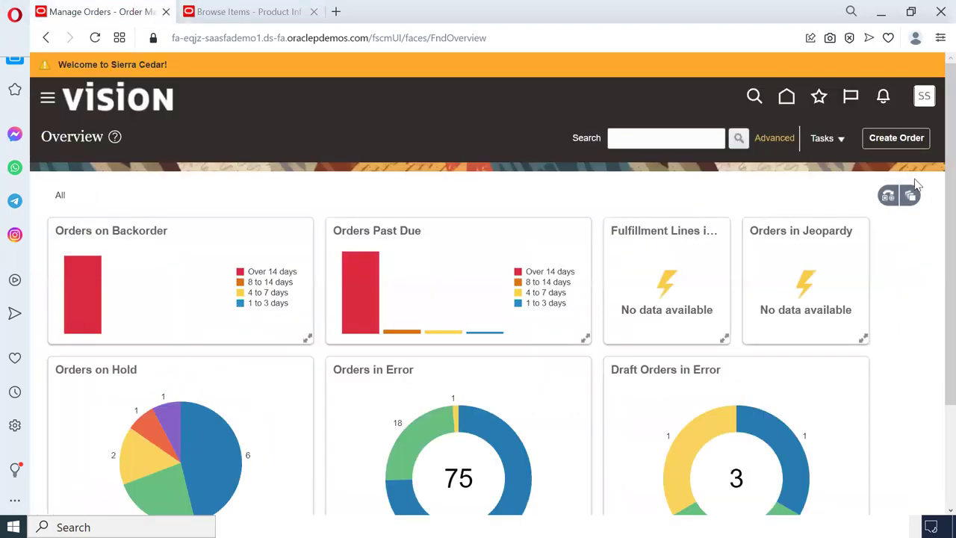
Create a new sales order for US1 Business Unit and customer Computer Service and Rentals
click(900, 140)
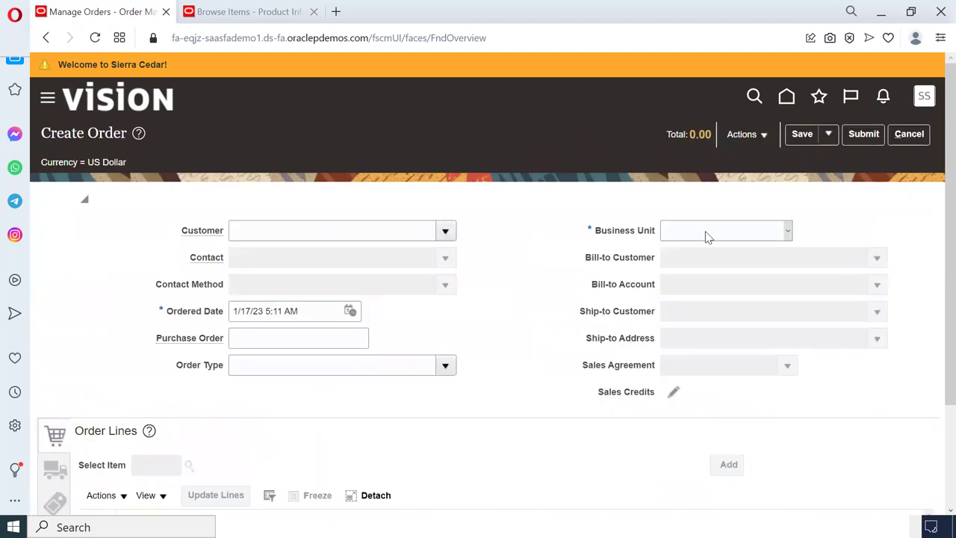
click(708, 237)
drag(786, 351, 806, 418)
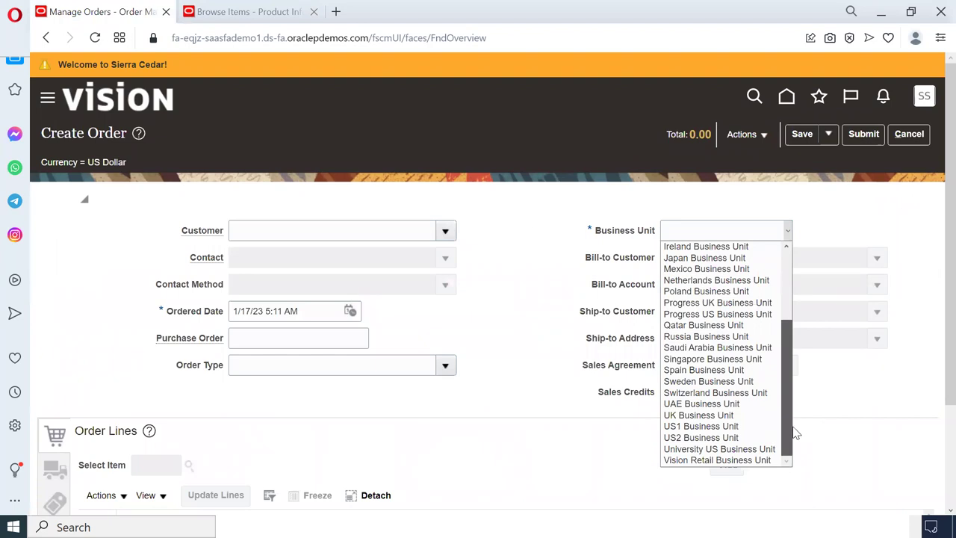
click(740, 427)
click(260, 232)
text(com)
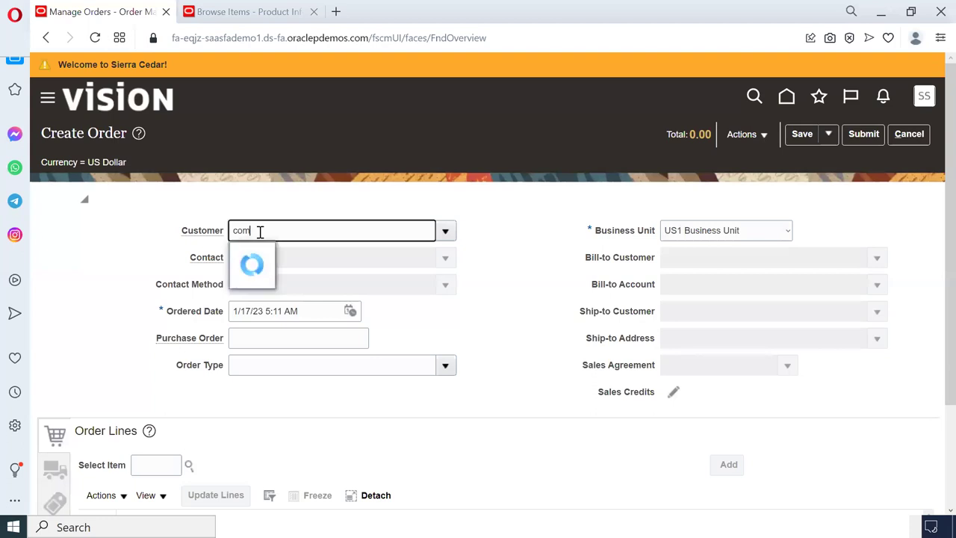
click(269, 258)
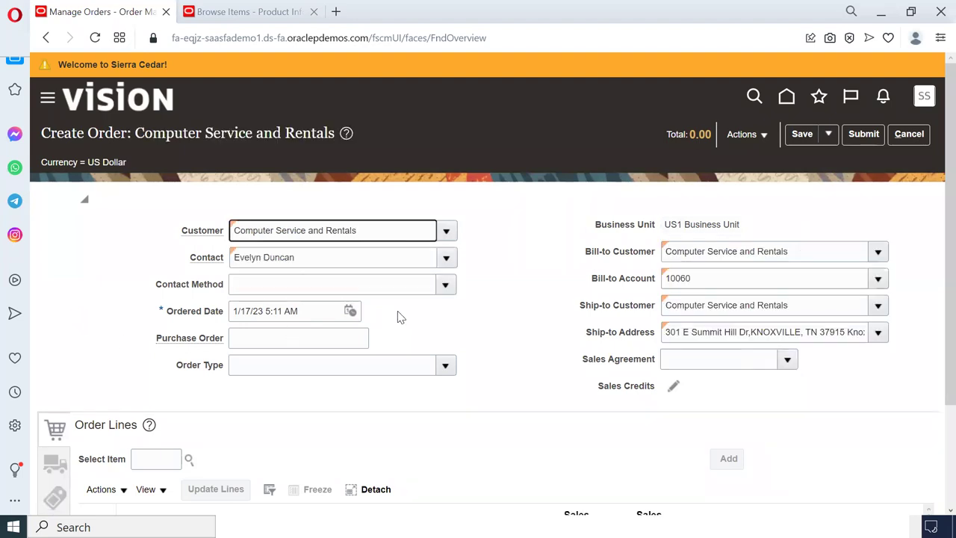
Enter item 1t107_Dozen_test on the order line, defaulting to 1 Ea
click(152, 461)
key(ctrl+v)
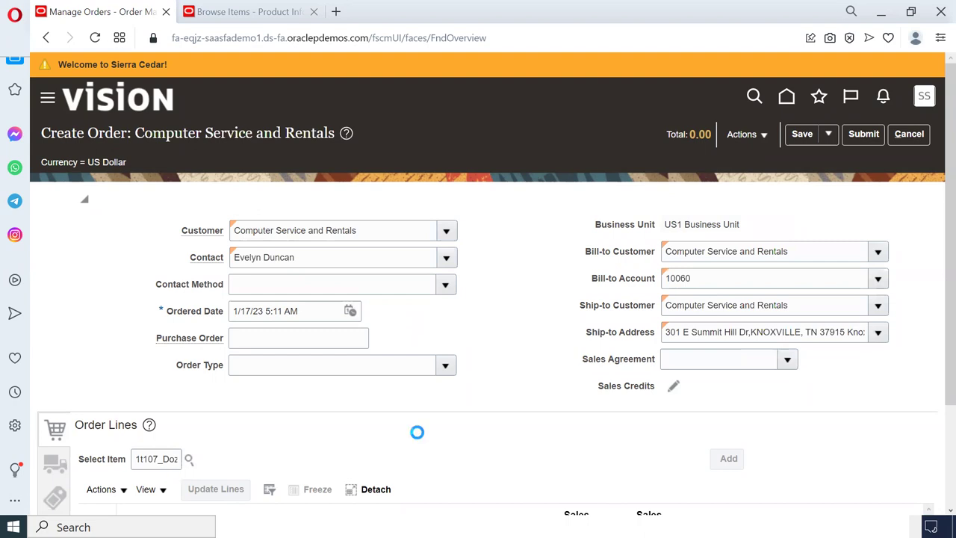
scroll(367, 401, down, 2)
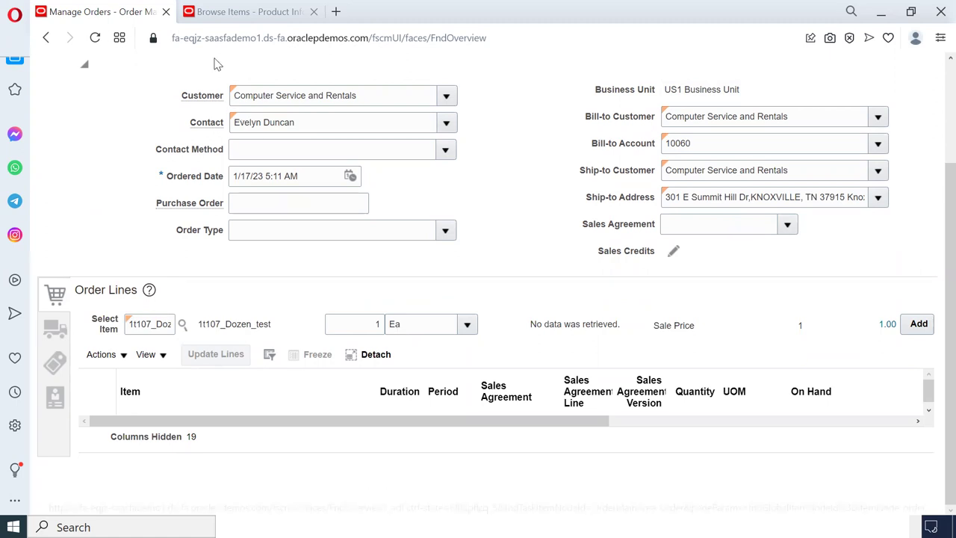
click(179, 10)
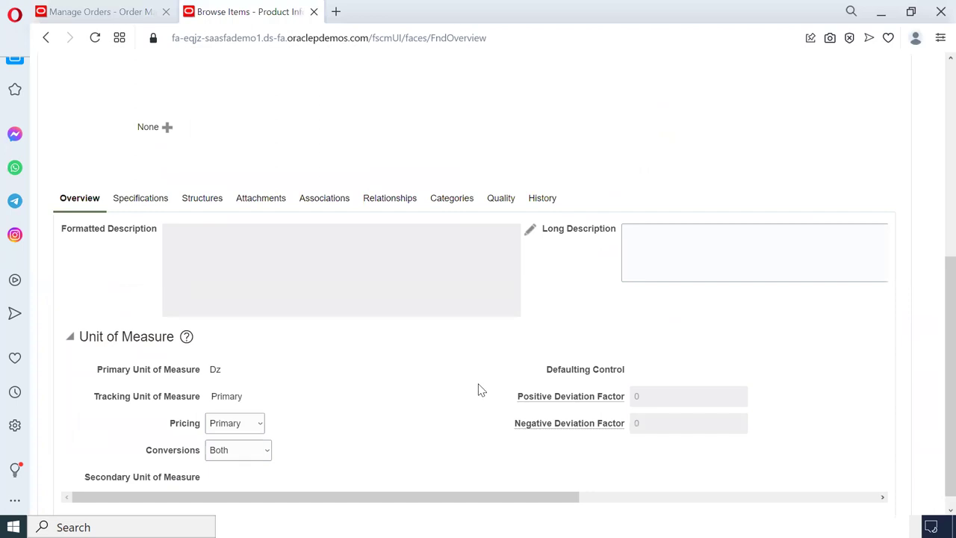
Recheck the Dz primary unit of measure on the item details
double_click(217, 369)
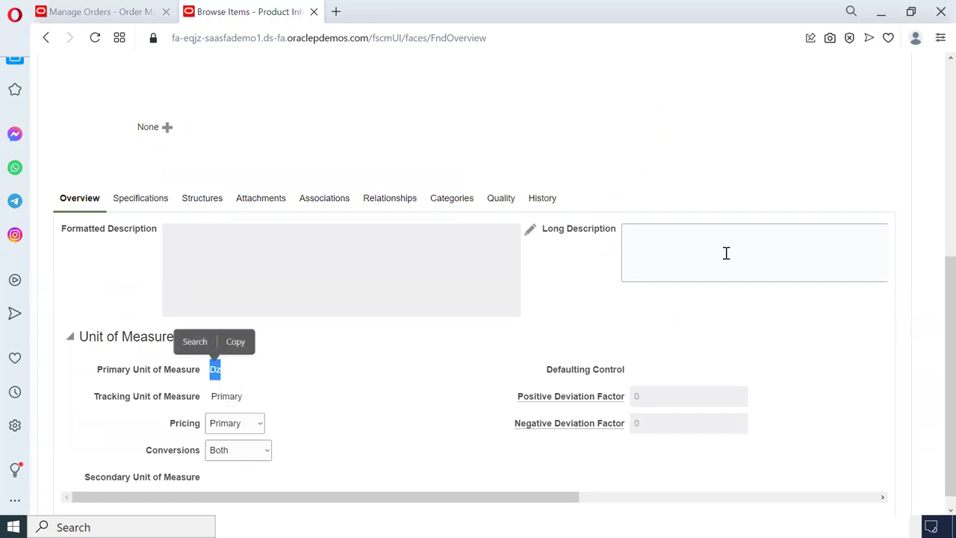
scroll(726, 252, up, 4)
scroll(732, 256, up, 1)
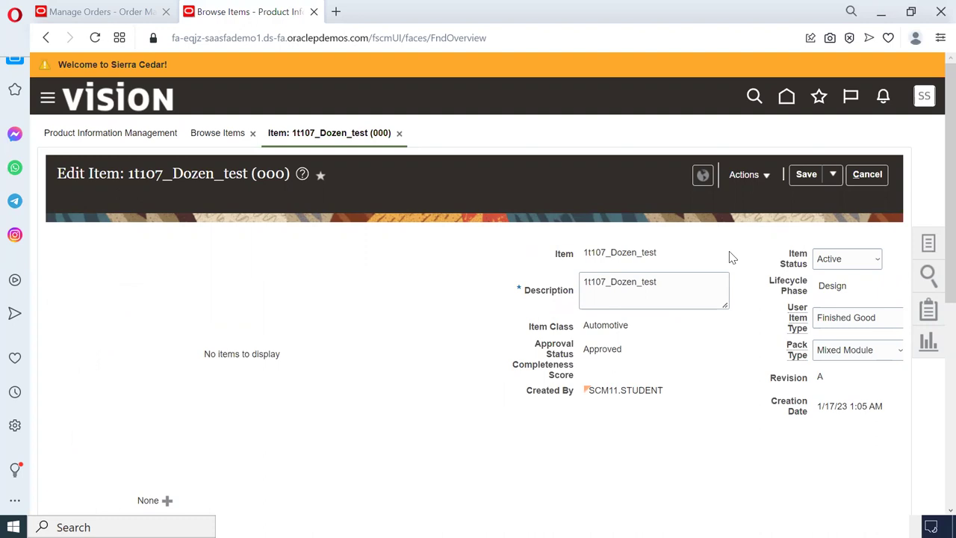
Go home to Pricing Administration and open Manage Price Lists
click(786, 97)
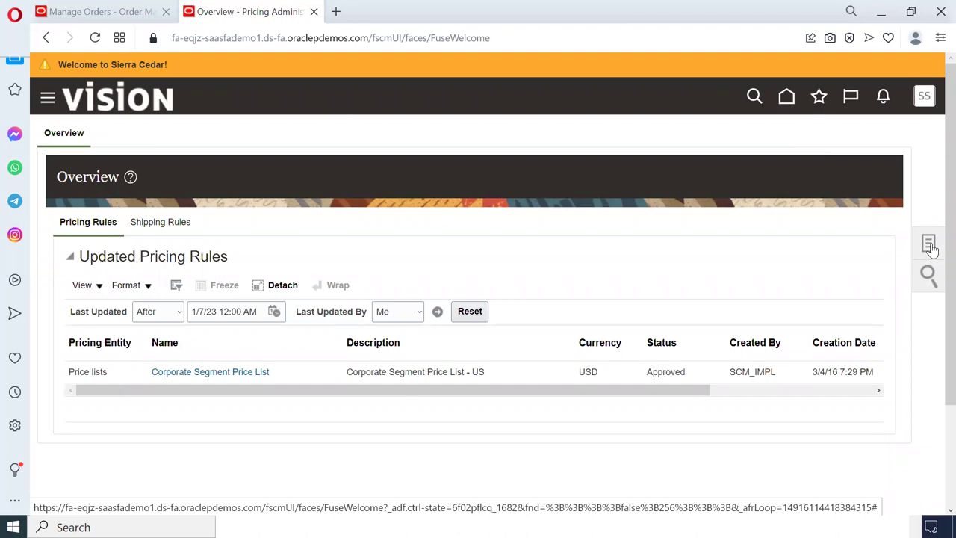
click(931, 249)
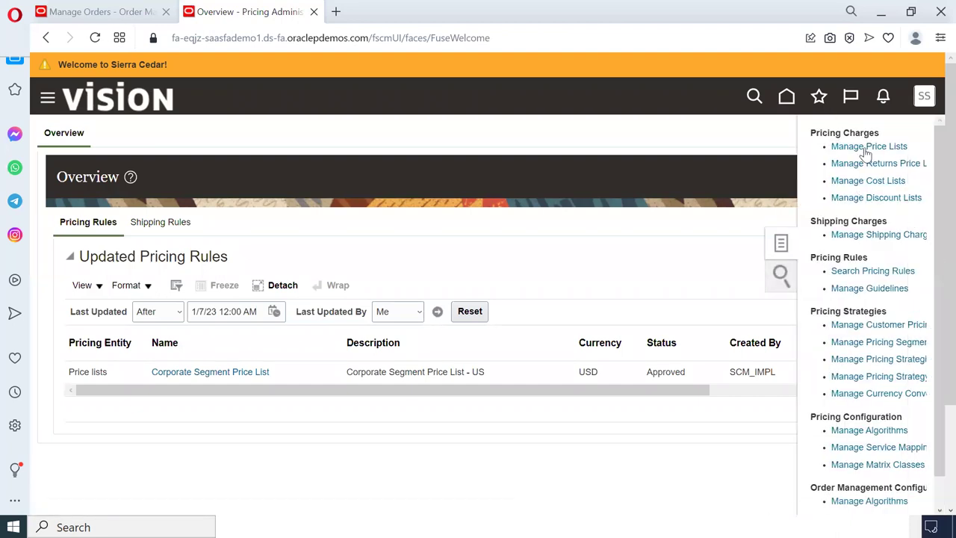
click(865, 147)
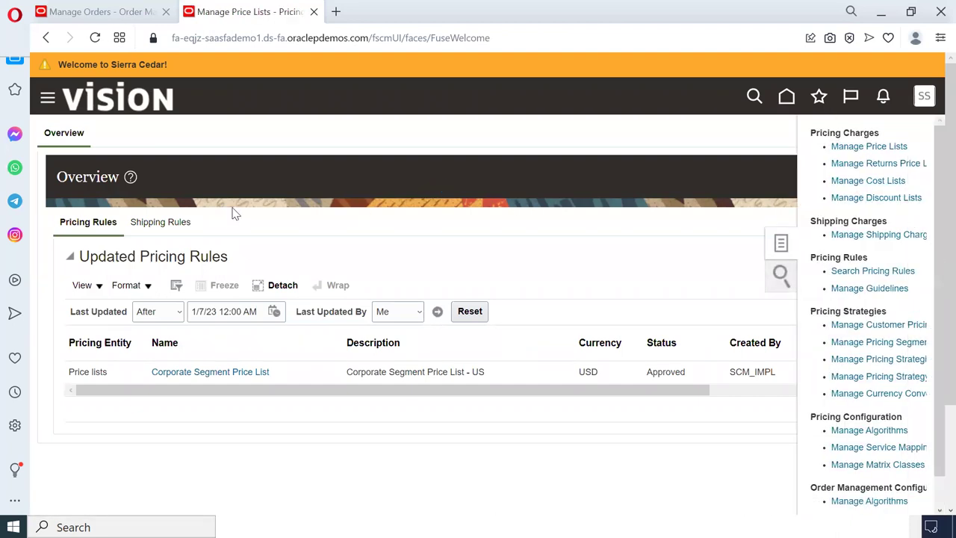
Open the Corporate Segment Price List and add a blank Buy line under Price List Lines
scroll(333, 357, down, 3)
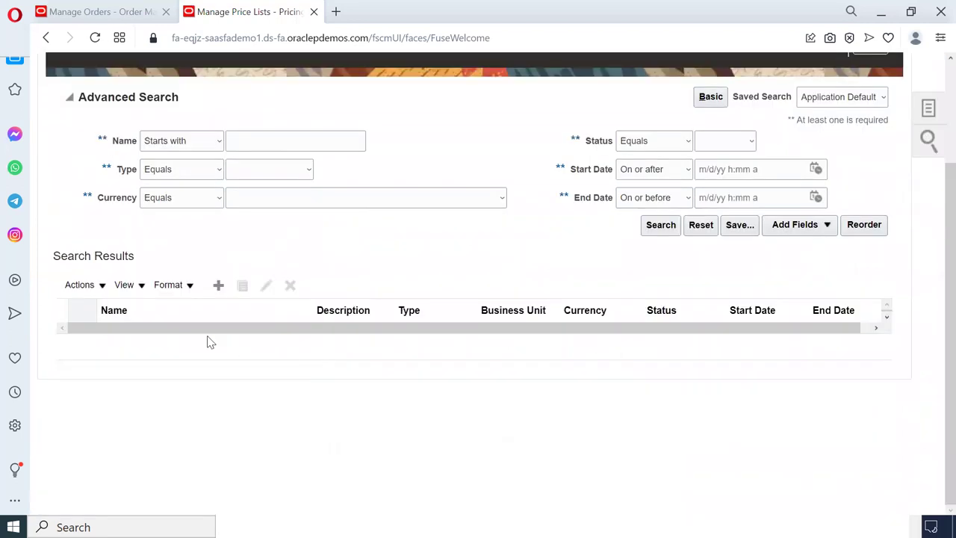
click(255, 140)
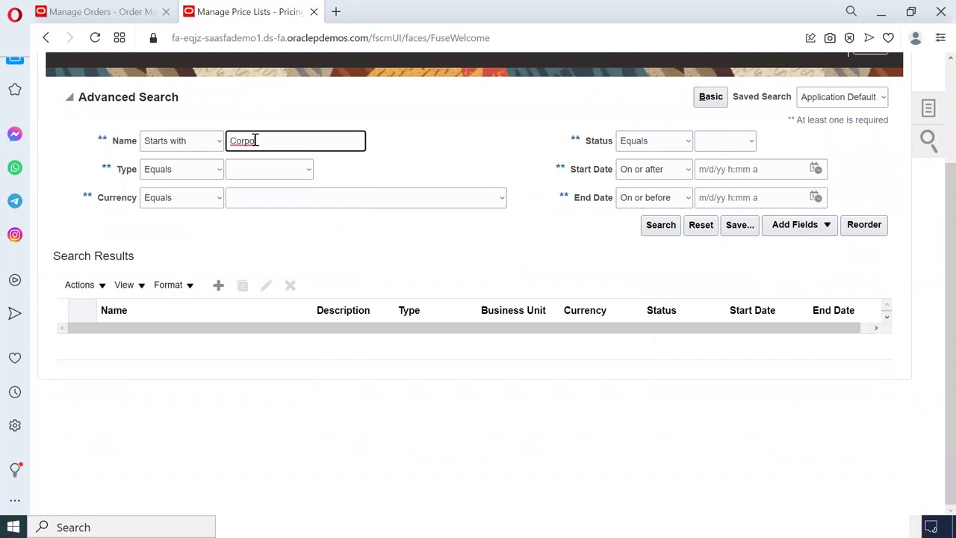
key(Return)
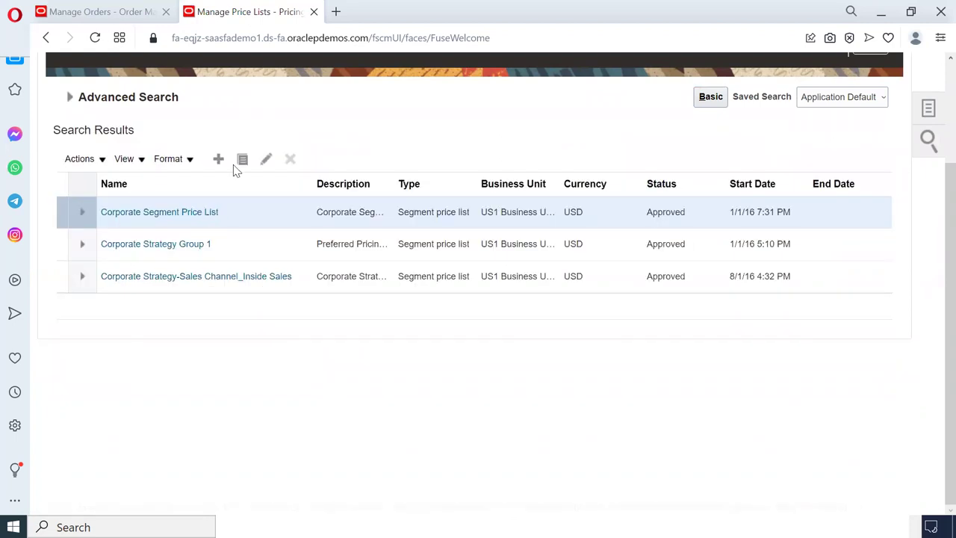
click(158, 214)
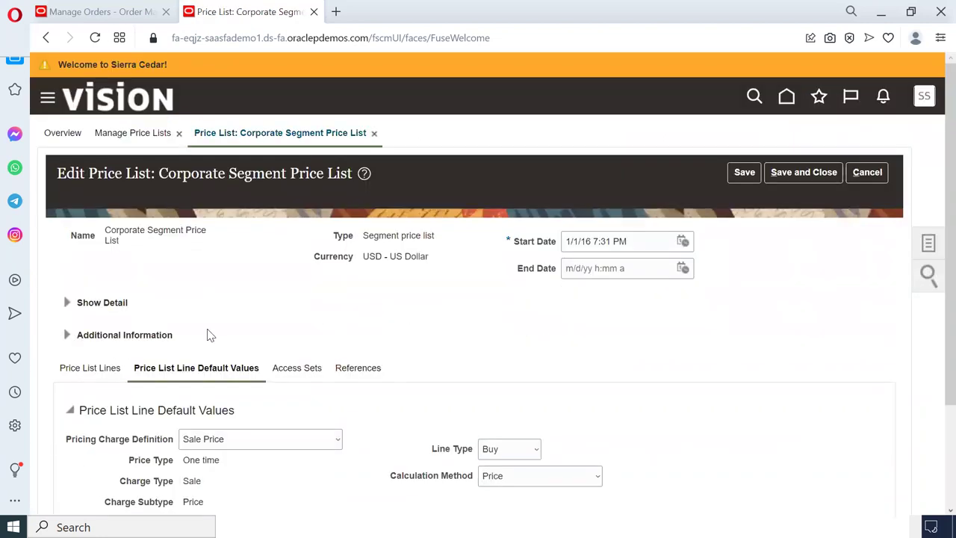
scroll(207, 319, down, 2)
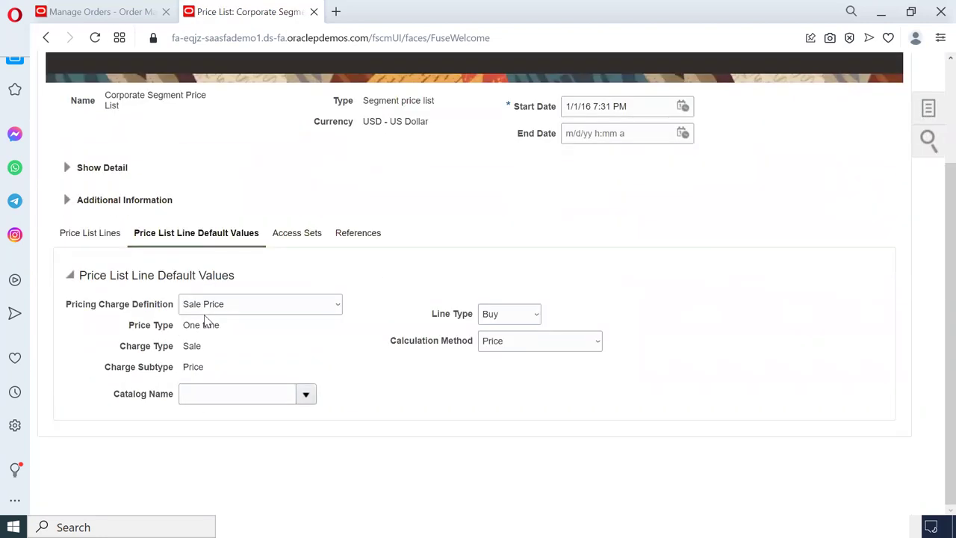
click(91, 235)
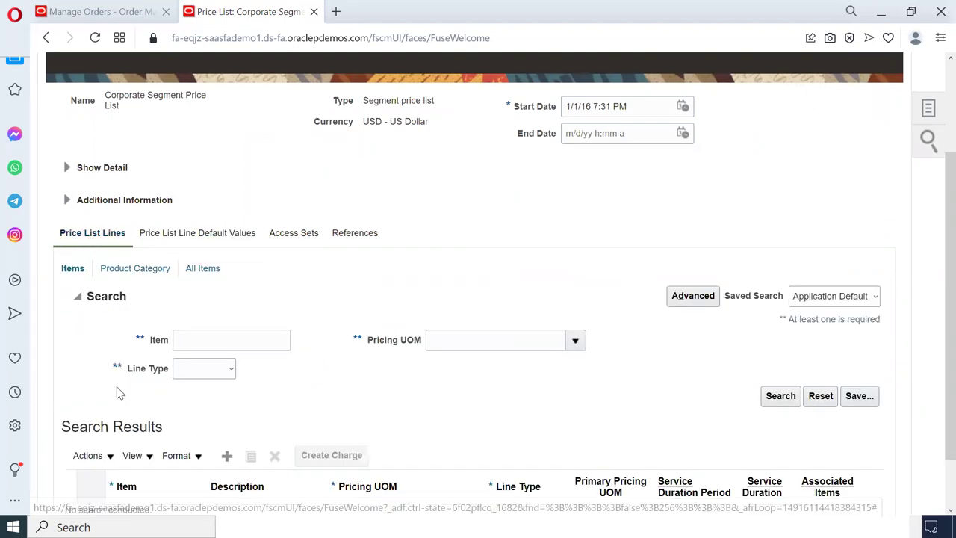
scroll(234, 399, down, 1)
click(228, 390)
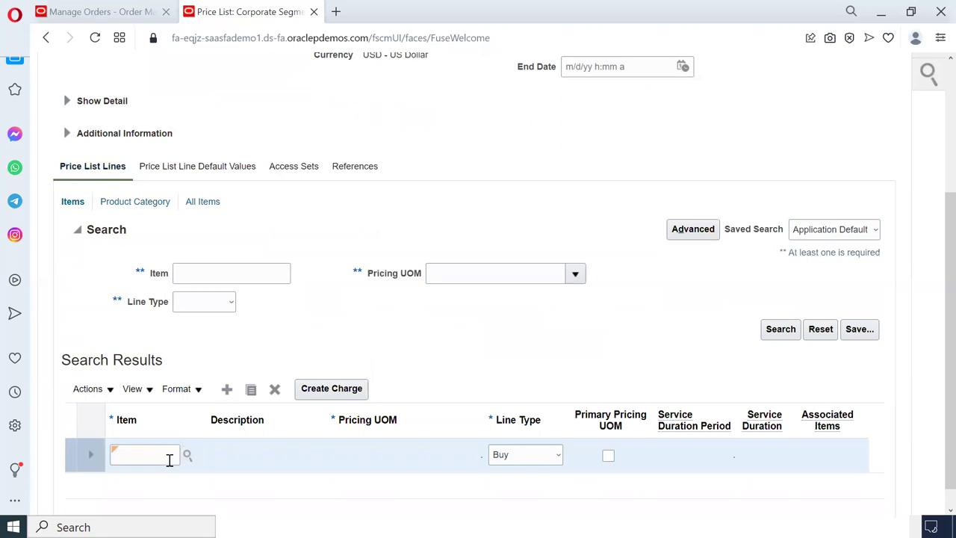
Set the new line's item to 1t107_Dozen_test, keeping pricing UOM Dz
click(170, 456)
key(ctrl+v)
click(183, 442)
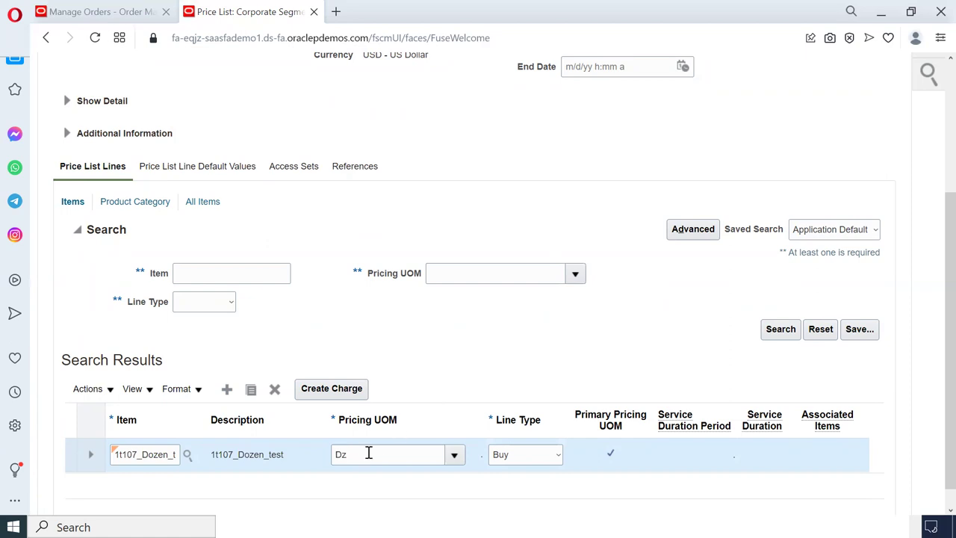
click(455, 458)
click(677, 306)
Add a charge with base price 11, manual adjustment allowed, starting 1/17/23 5:13 AM
click(355, 396)
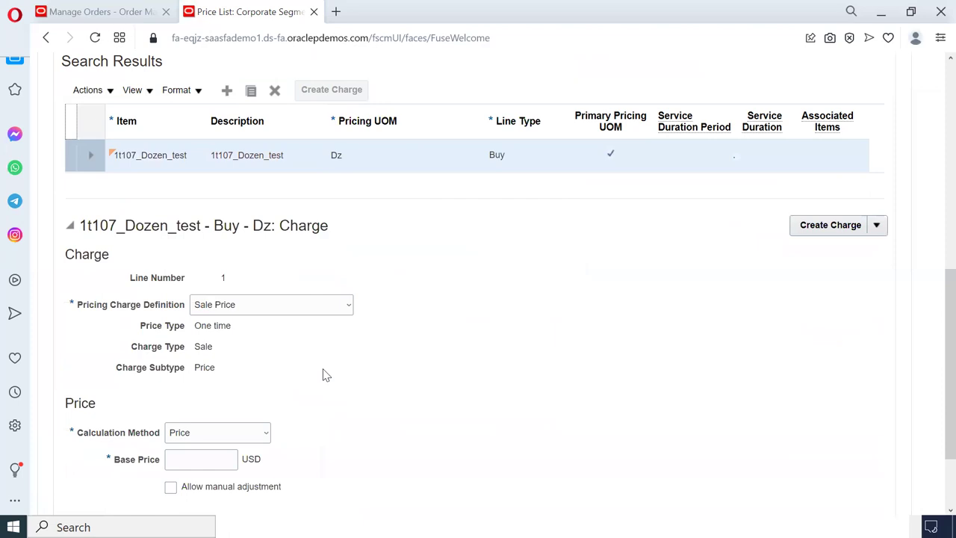
scroll(314, 374, down, 2)
click(212, 352)
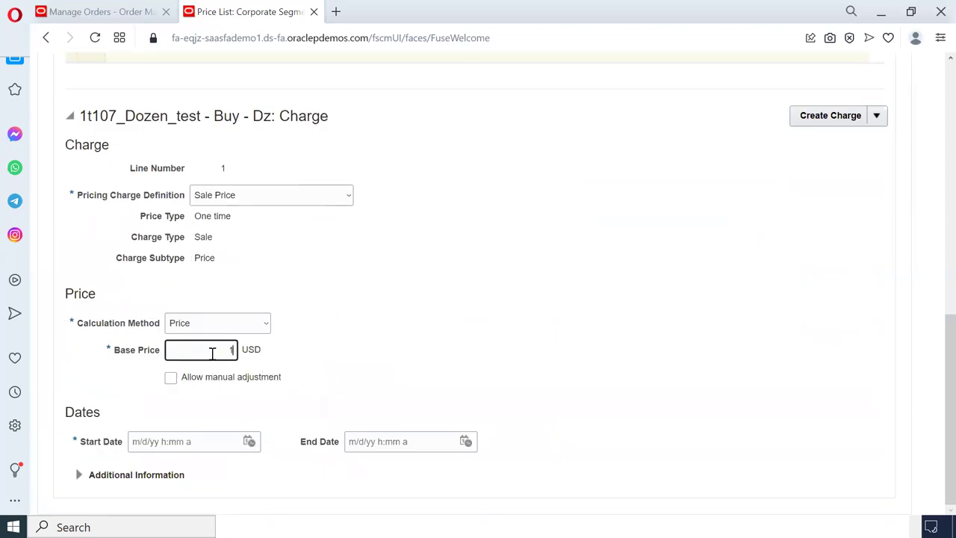
text(11)
key(Tab)
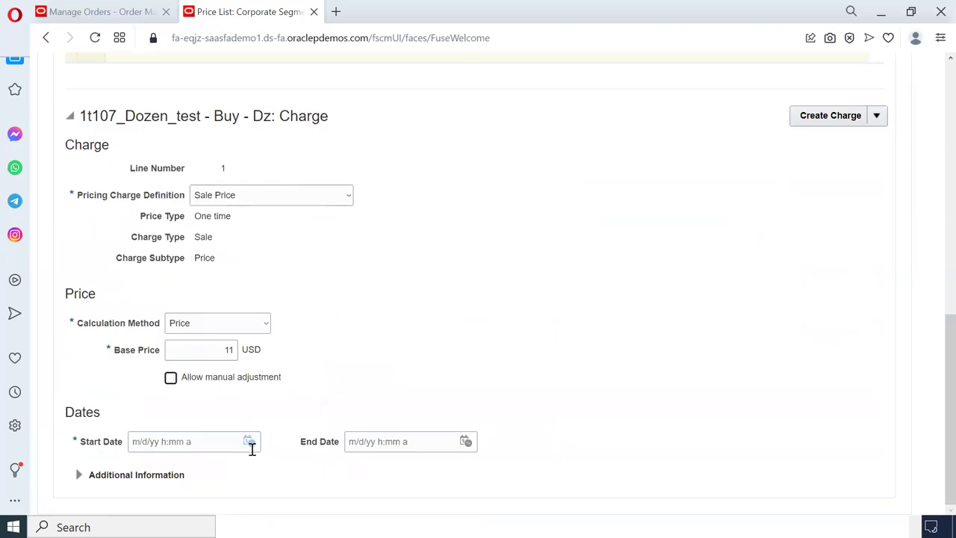
click(171, 378)
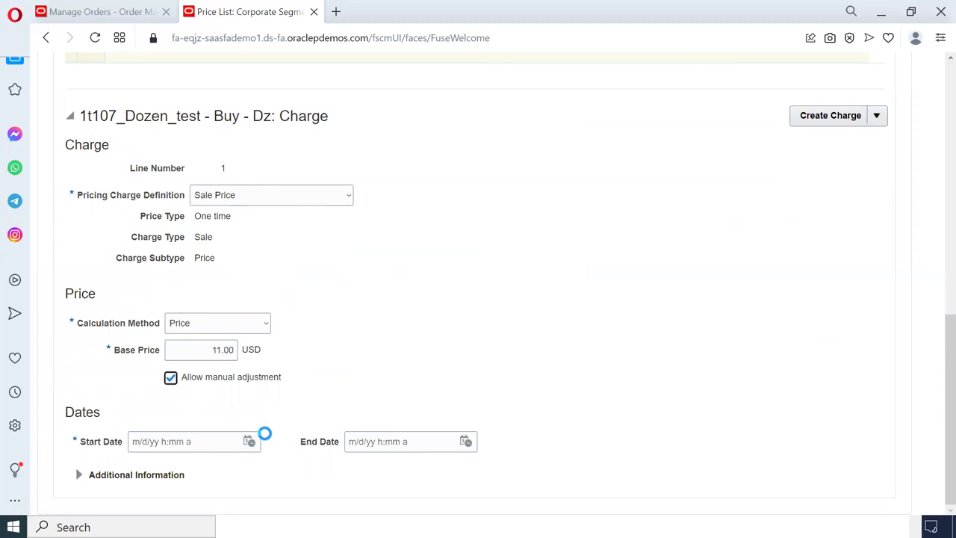
click(247, 440)
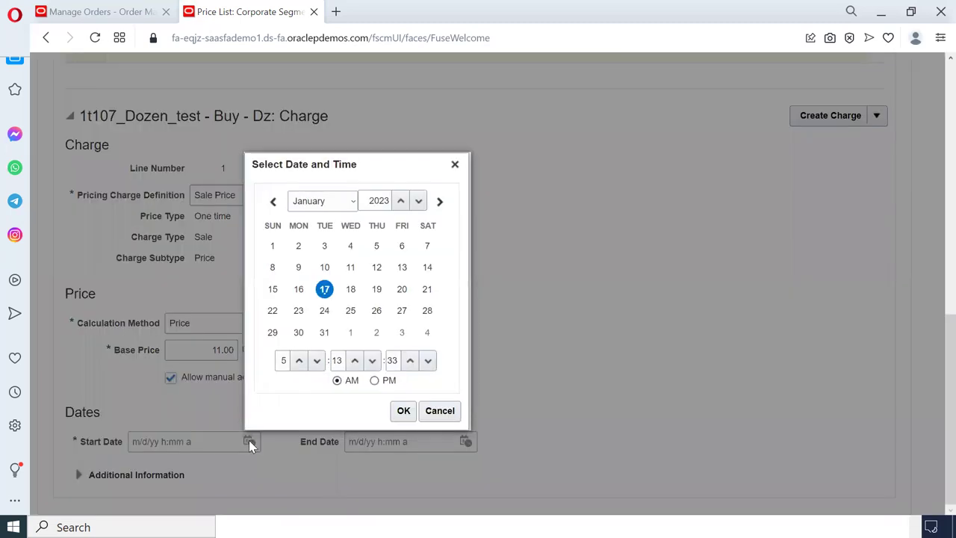
click(402, 411)
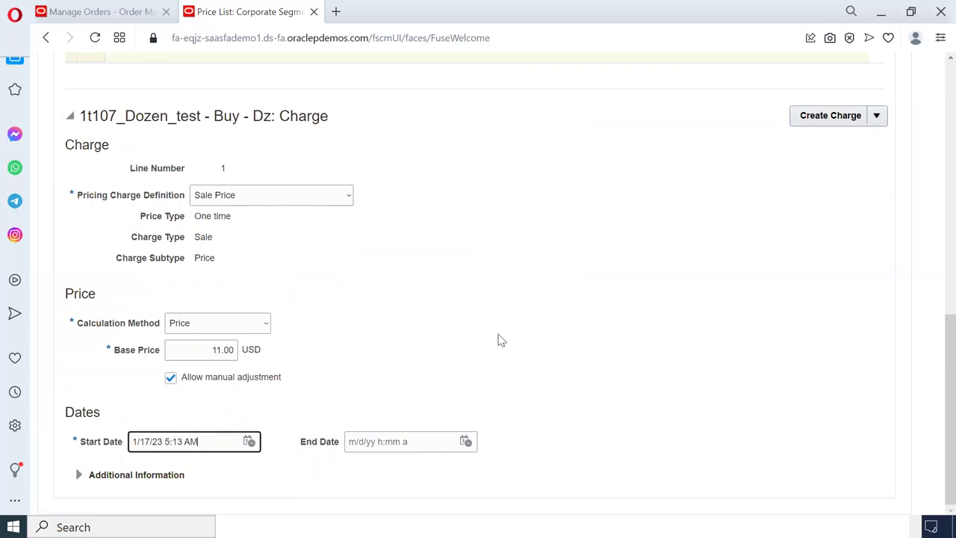
scroll(500, 339, up, 10)
scroll(502, 341, down, 4)
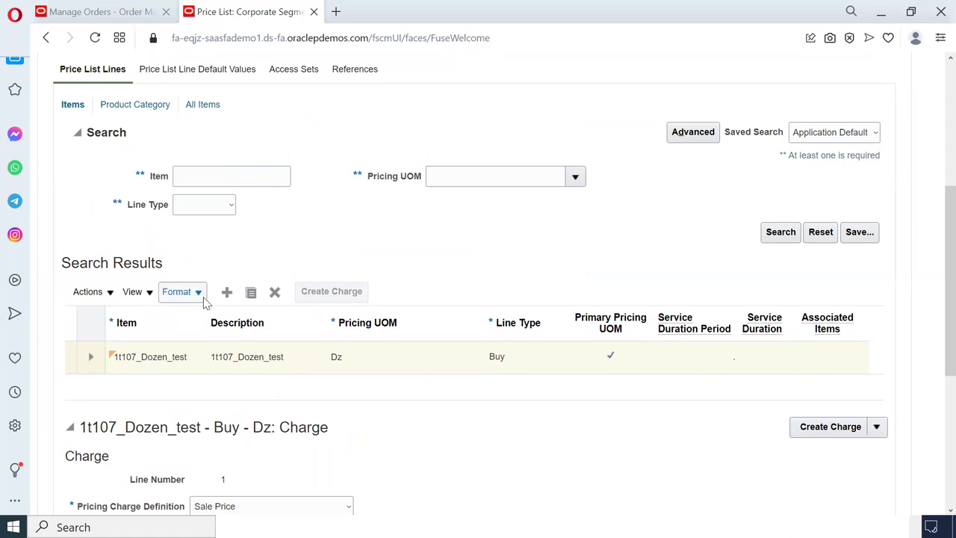
Review the new Dz line and its 11.00 USD charge, then save and close the price list
scroll(617, 253, up, 3)
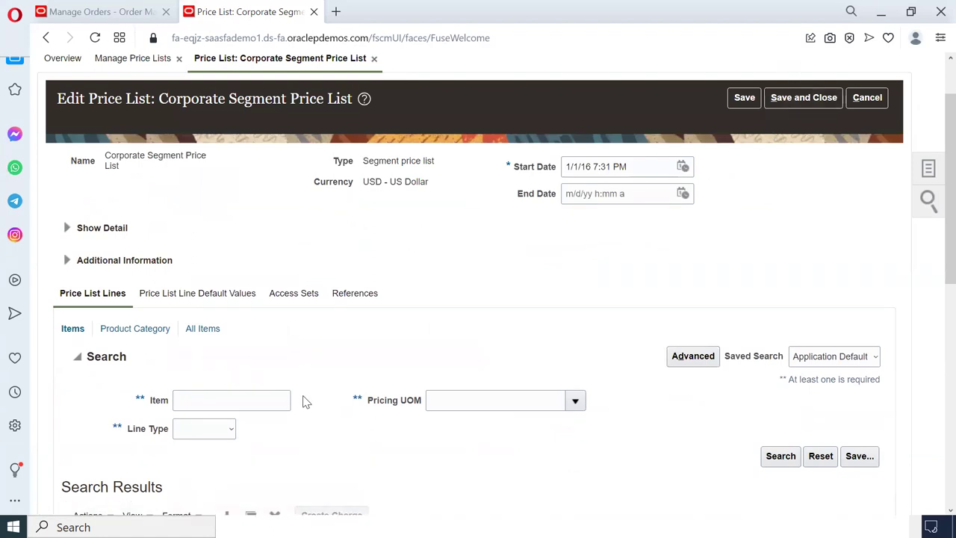
scroll(314, 400, down, 4)
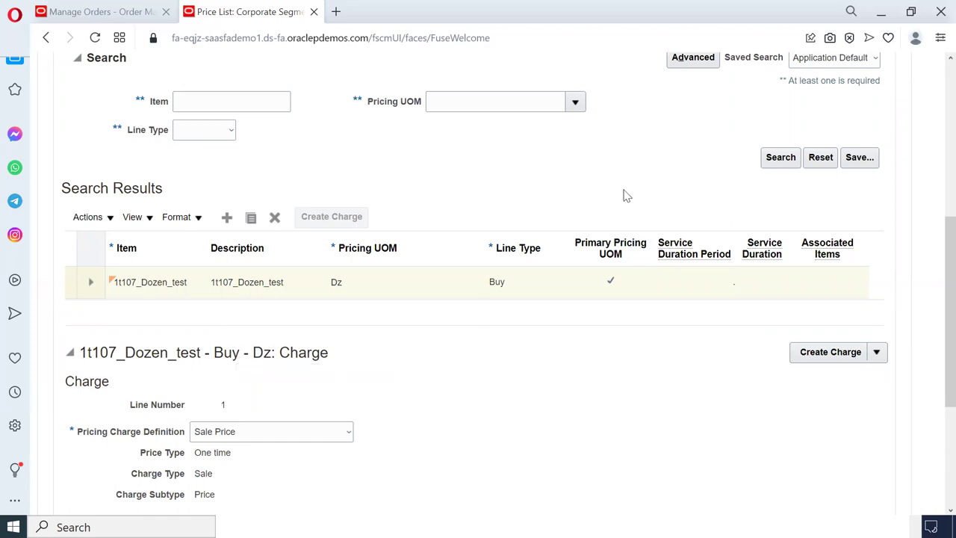
scroll(622, 194, up, 5)
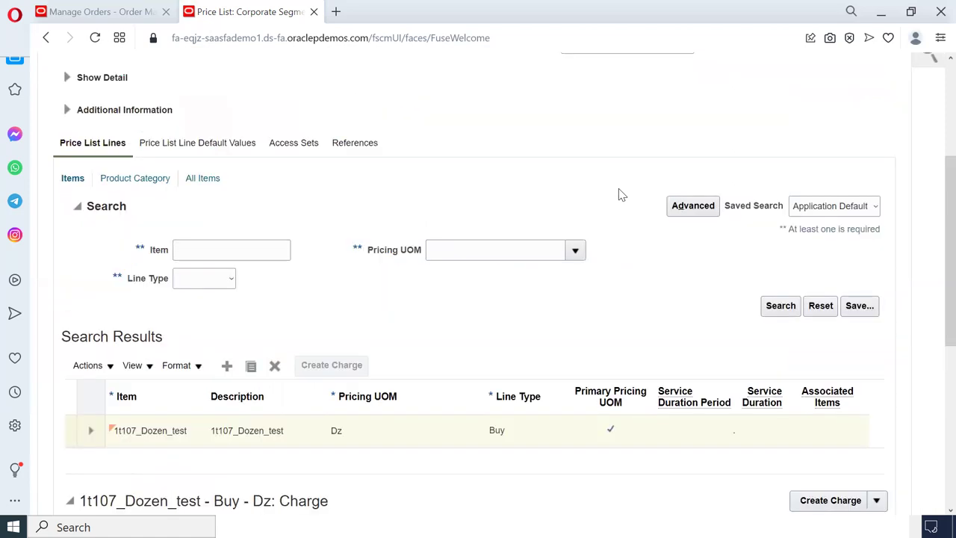
click(805, 172)
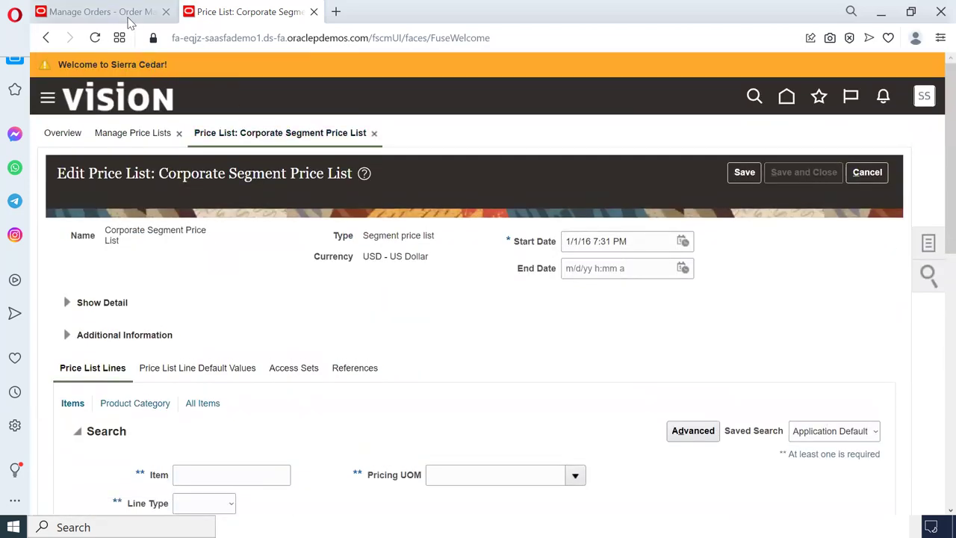
On the draft order, try item 1t101 and view the 1t101_std_order details
click(130, 16)
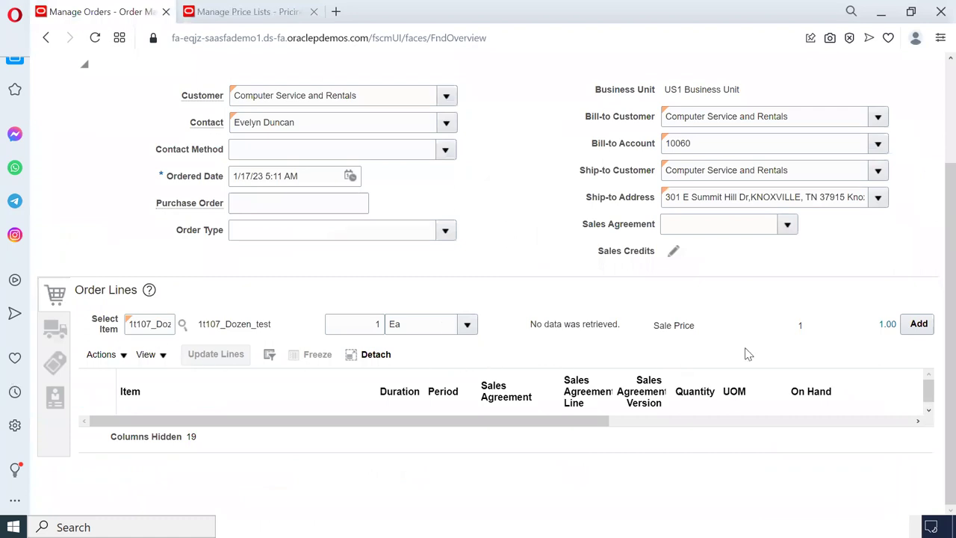
click(153, 327)
key(ctrl+a)
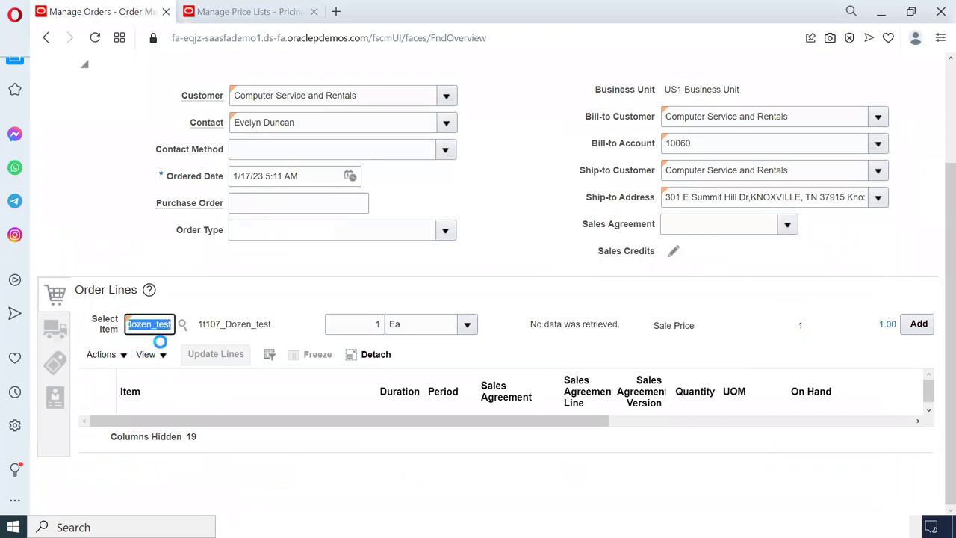
text(1t101_std_)
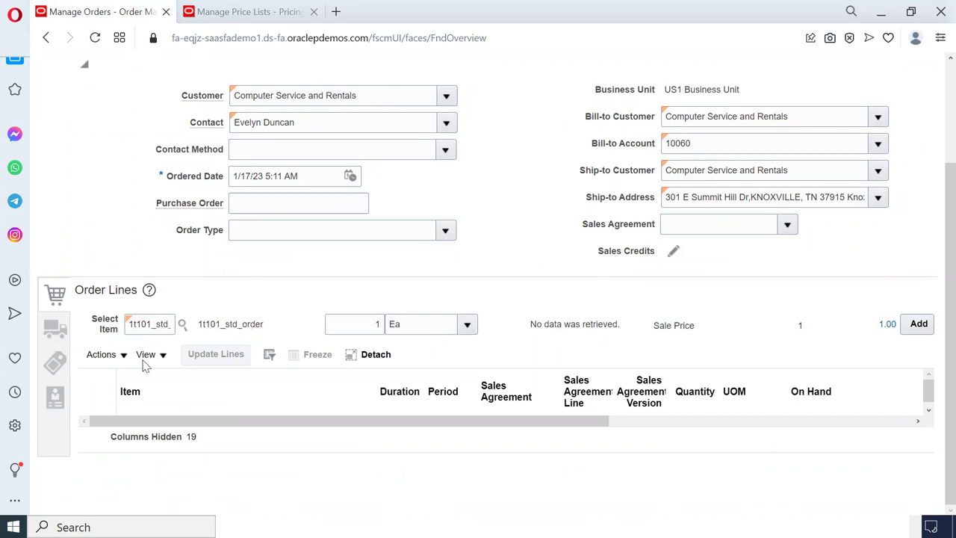
click(146, 329)
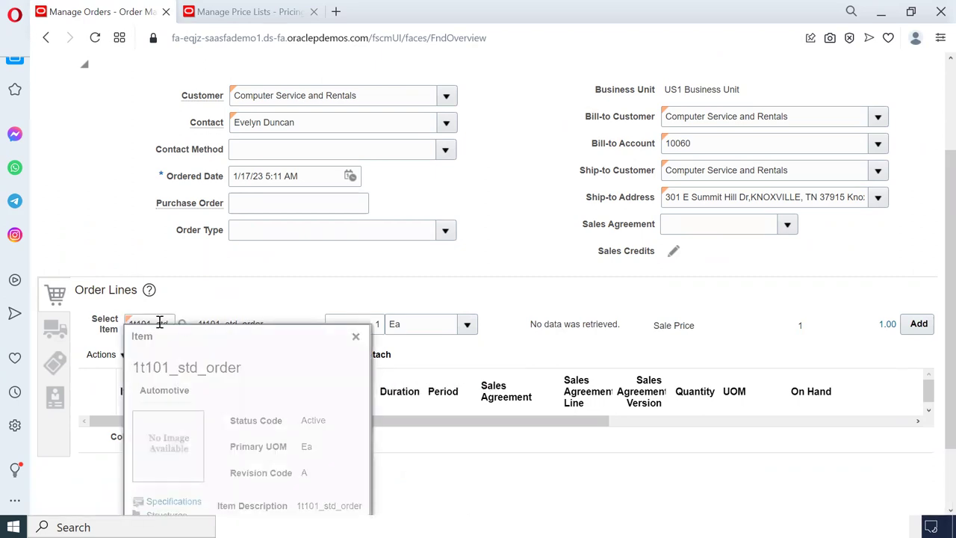
click(354, 336)
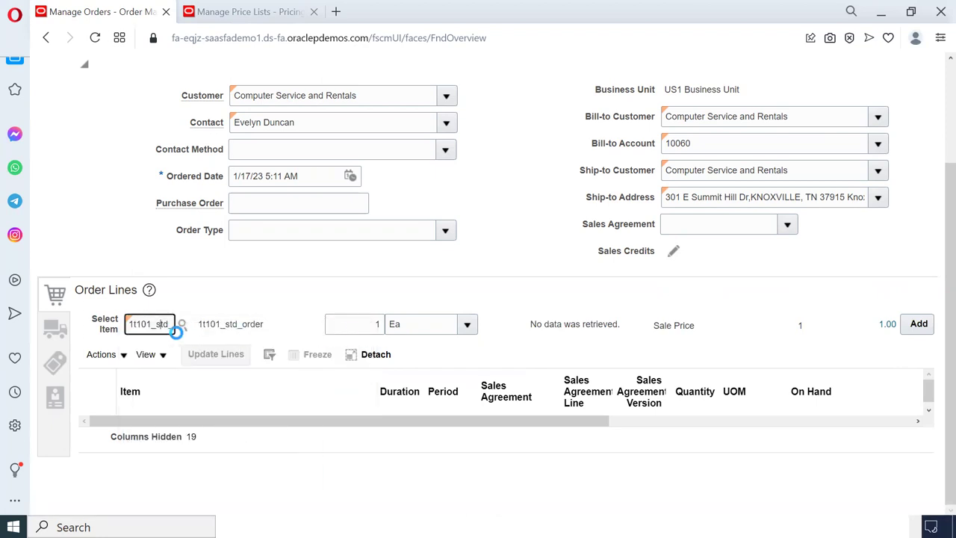
scroll(178, 347, up, 2)
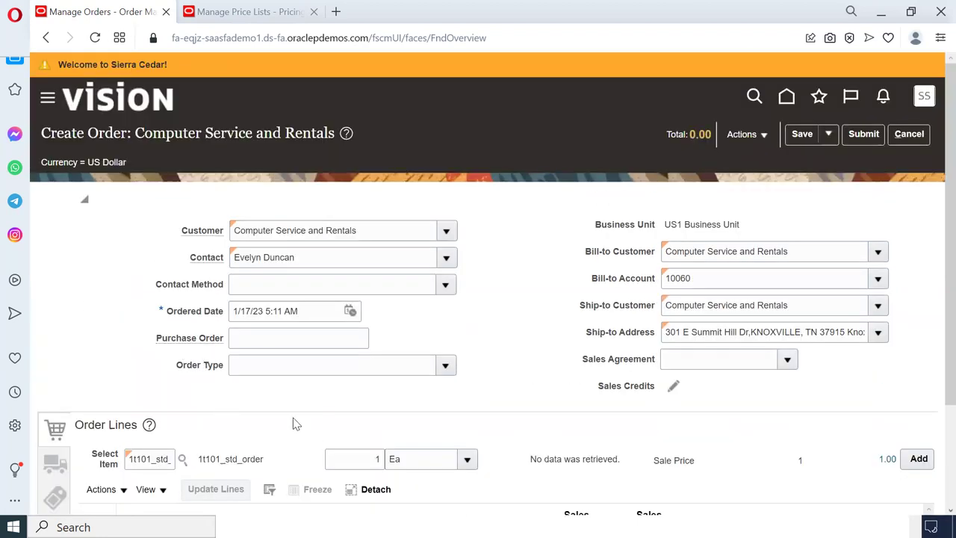
scroll(292, 422, down, 1)
Restore 1t107_Dozen_test as the line item, then cancel the unsaved order
click(152, 386)
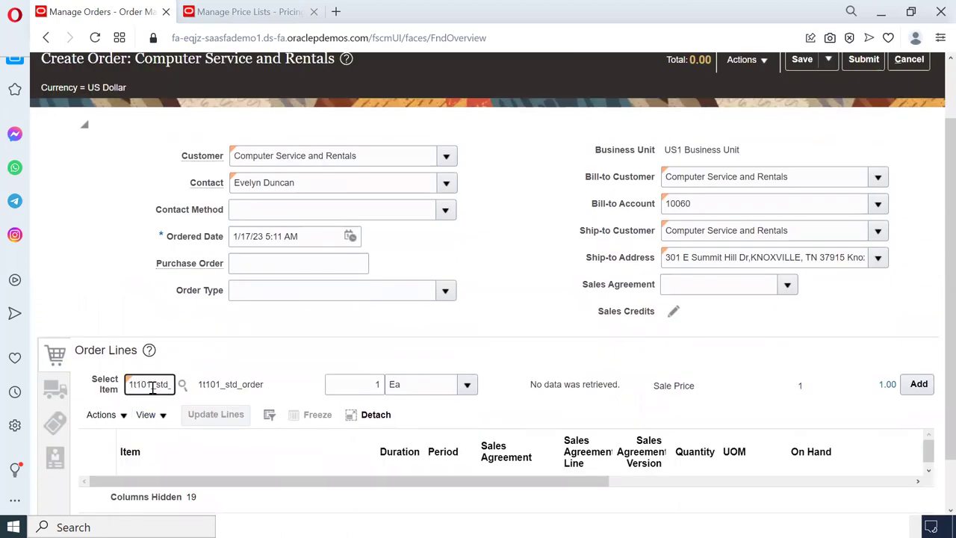
double_click(152, 386)
key(ctrl+v)
key(Tab)
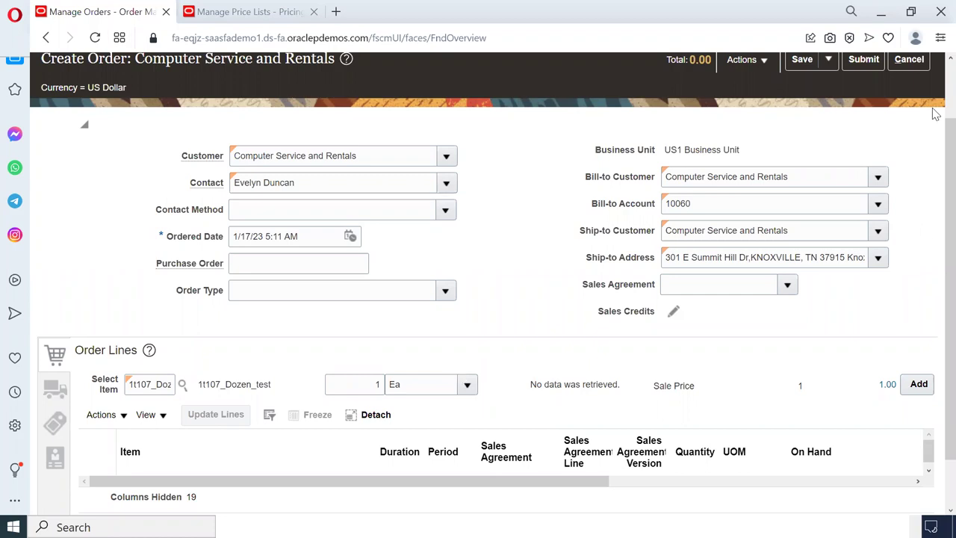
click(907, 60)
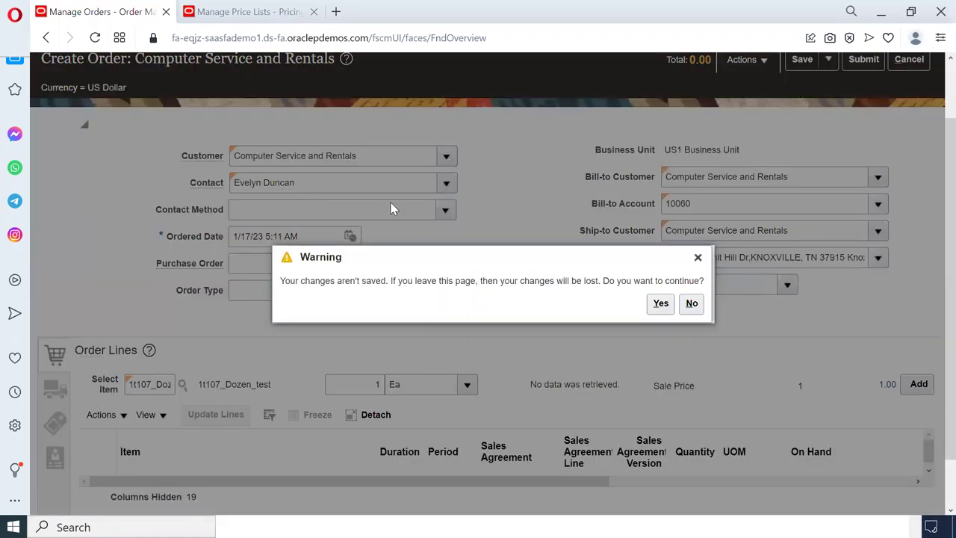
Discard the old draft and start a new order for US1 Business Unit
click(659, 305)
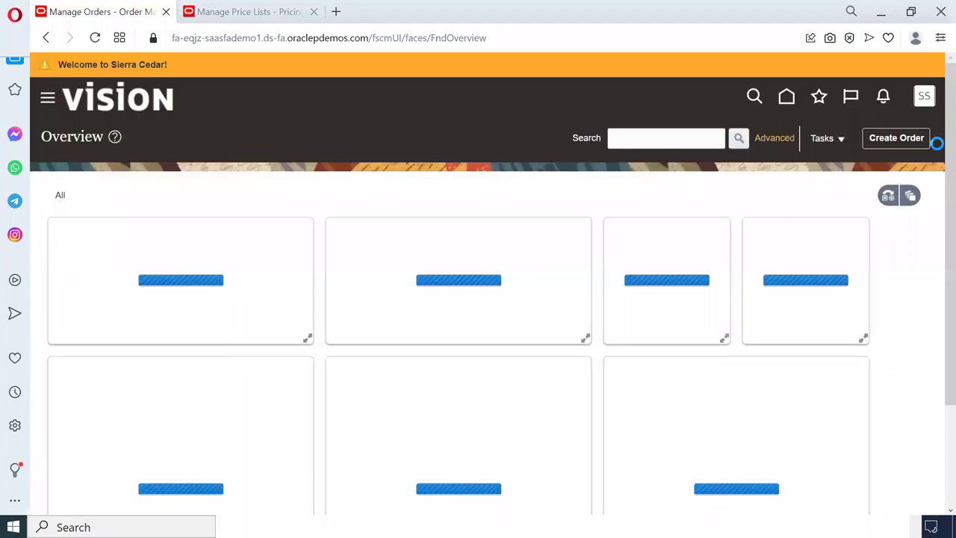
click(913, 143)
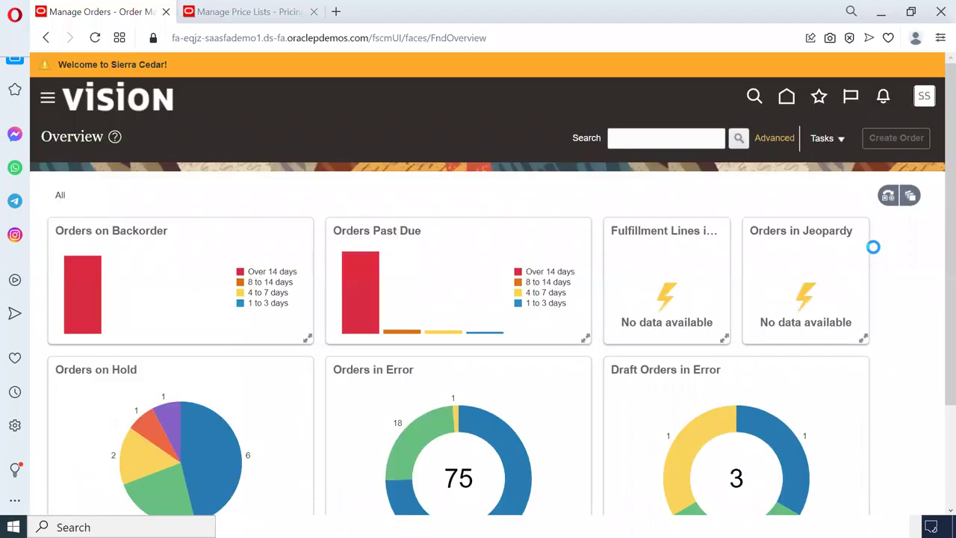
click(194, 19)
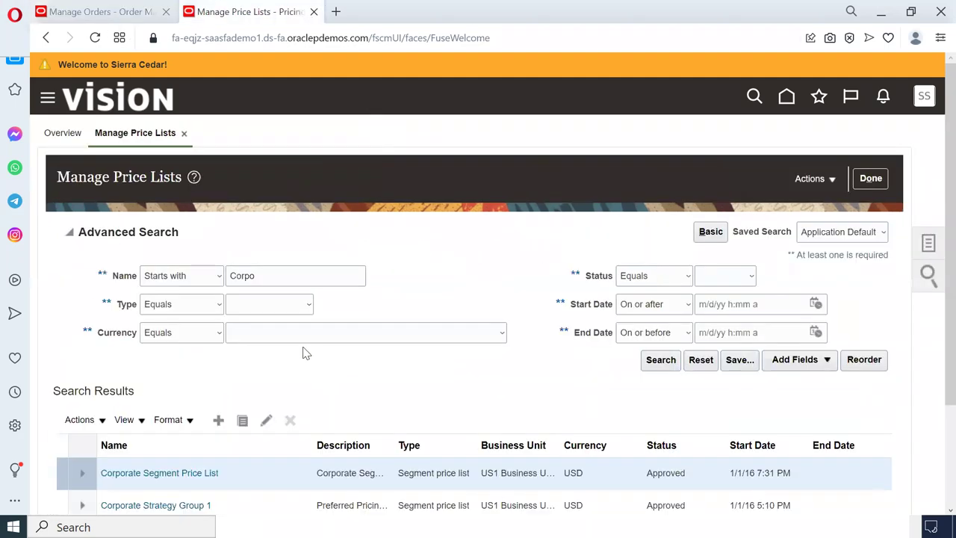
click(133, 9)
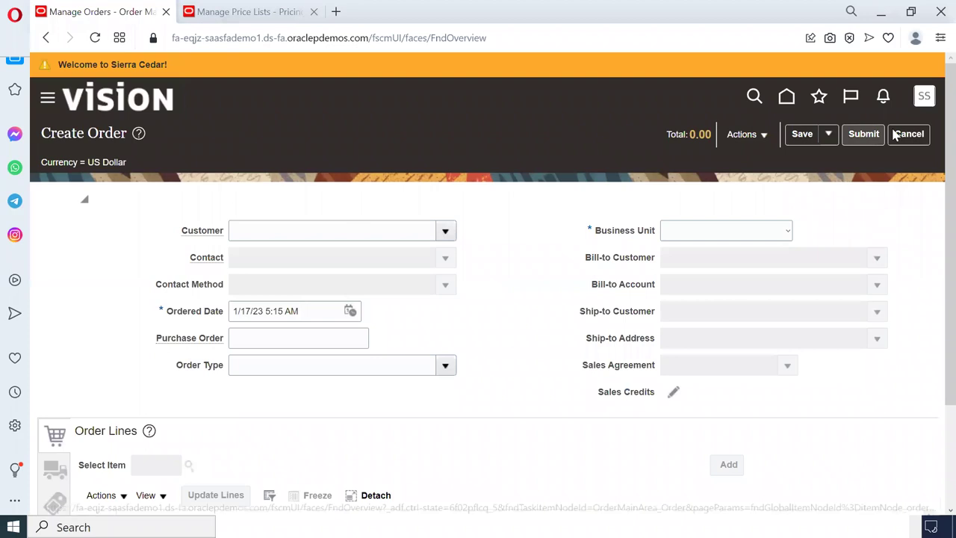
click(723, 231)
drag(786, 284, 788, 403)
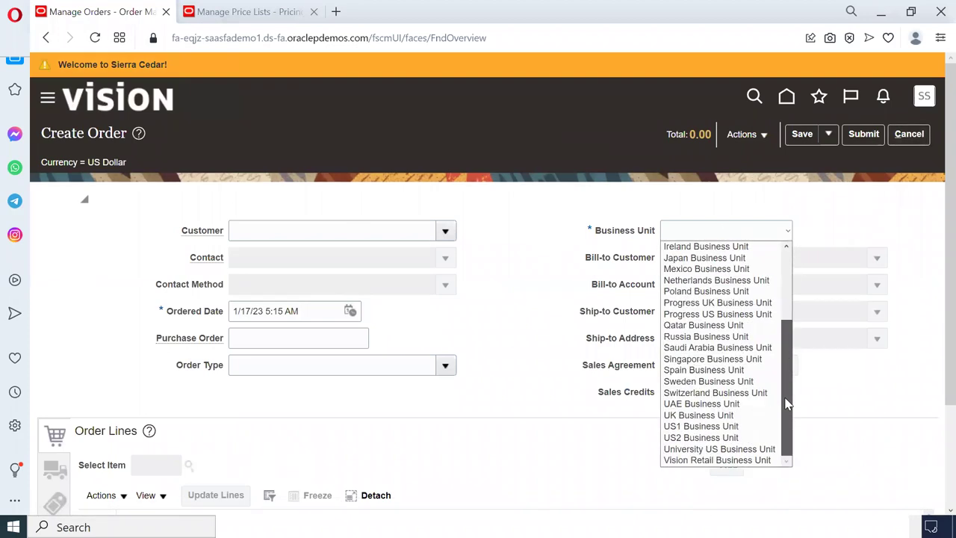
click(745, 427)
Set customer Computer Service and Rentals and item 1t107_Dozen_test, priced 11.00 for 1 Dz
click(374, 234)
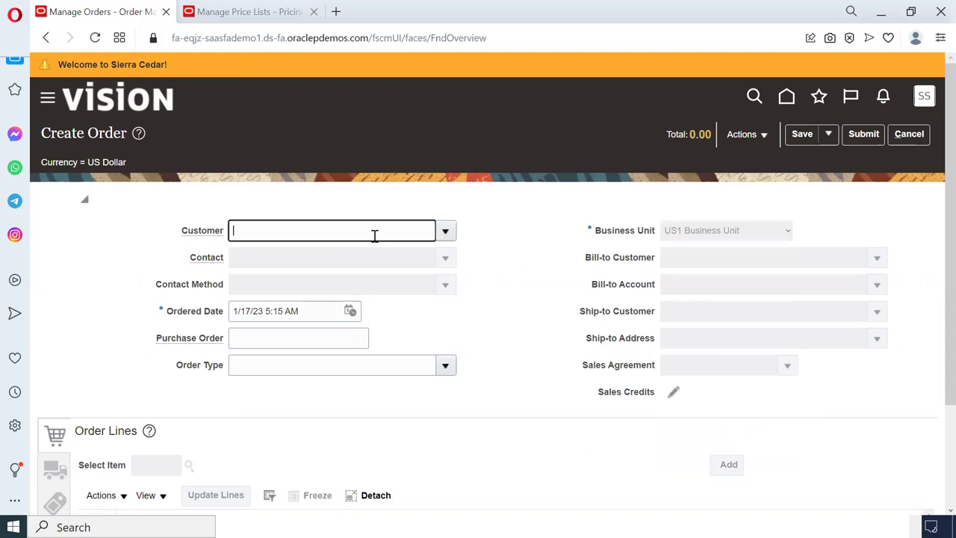
text(com)
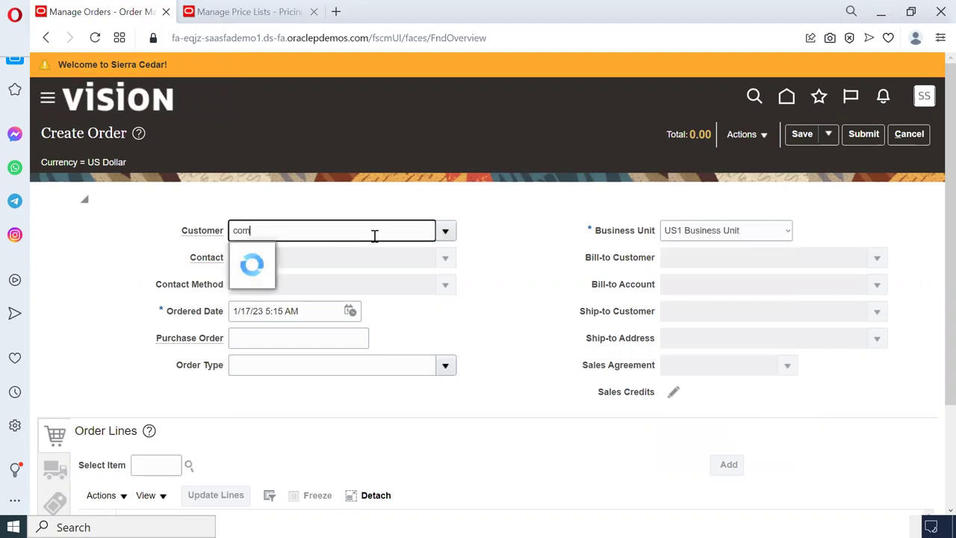
click(373, 254)
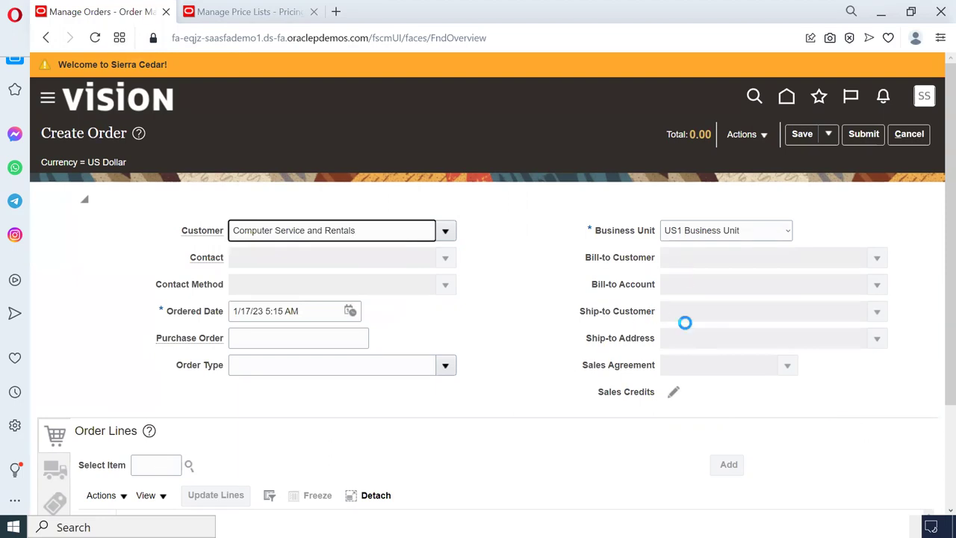
click(148, 463)
key(ctrl+v)
key(Tab)
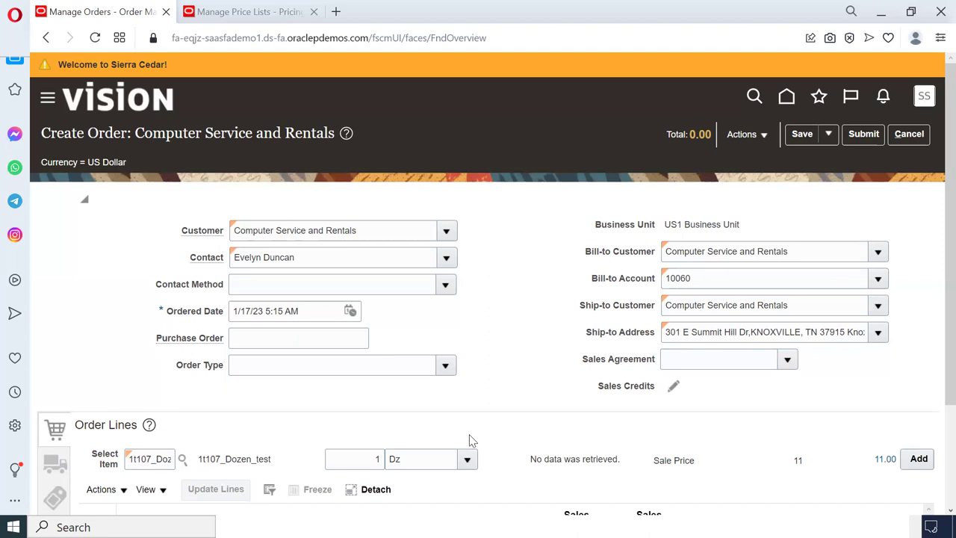
scroll(473, 403, down, 2)
click(468, 327)
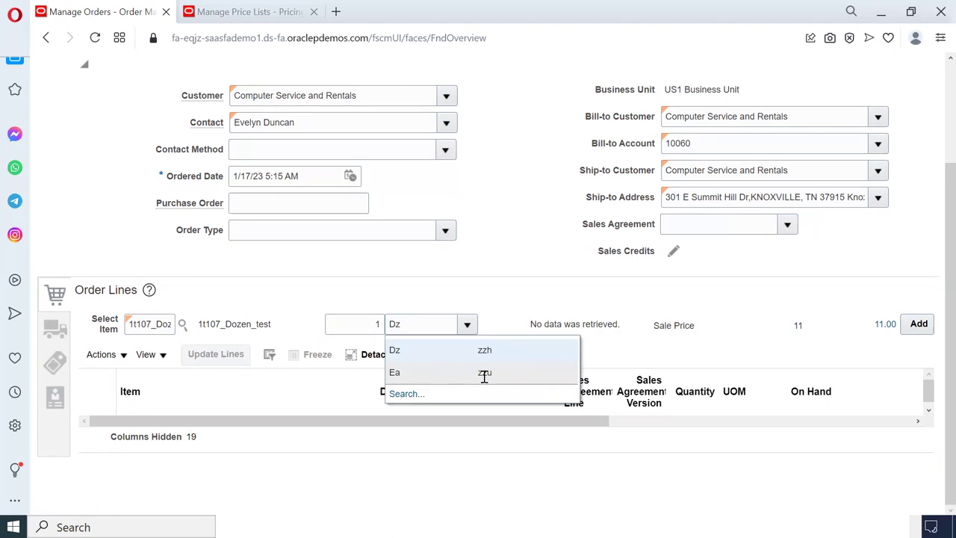
Change the line to 5 Ea of 1t107_Dozen_test at 5.00 and add it to the order
key(Escape)
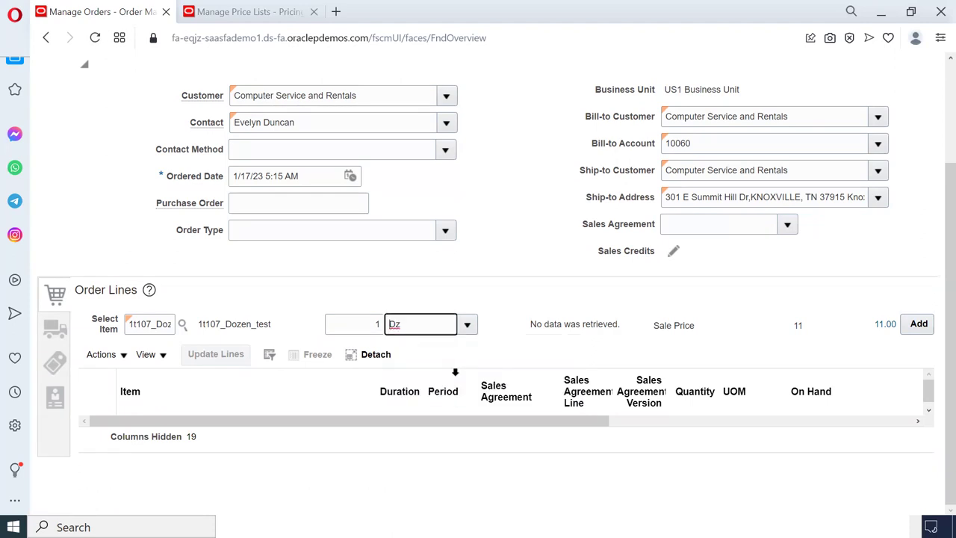
click(366, 325)
key(ctrl+a)
text(5)
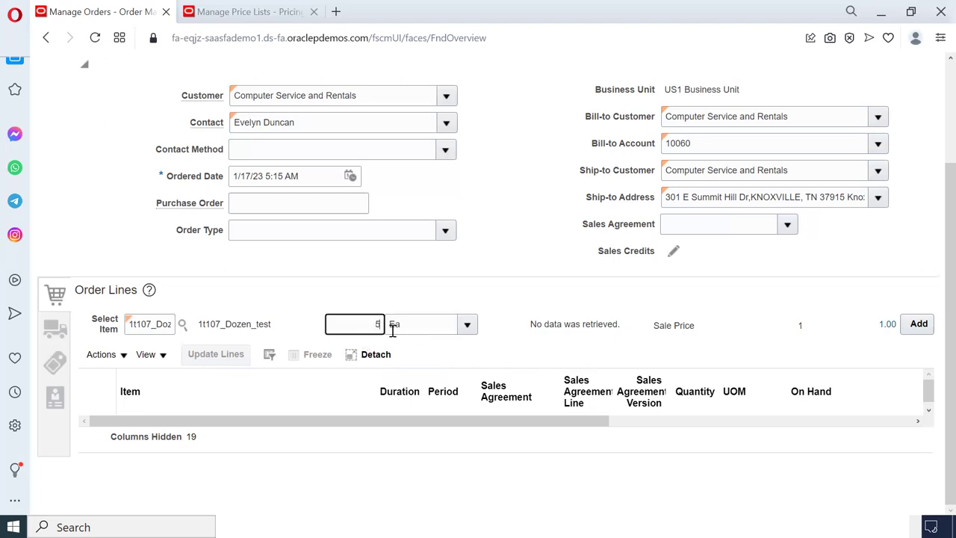
key(Tab)
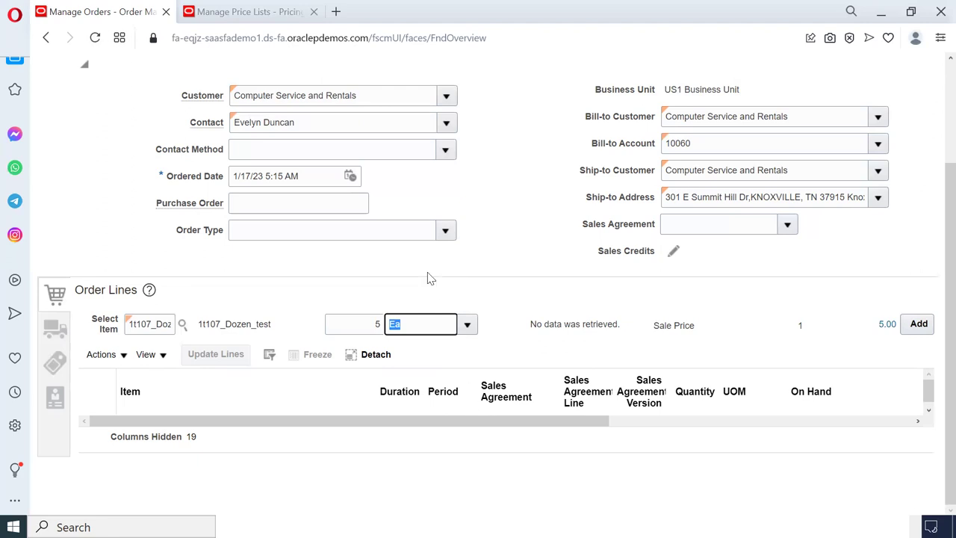
click(919, 323)
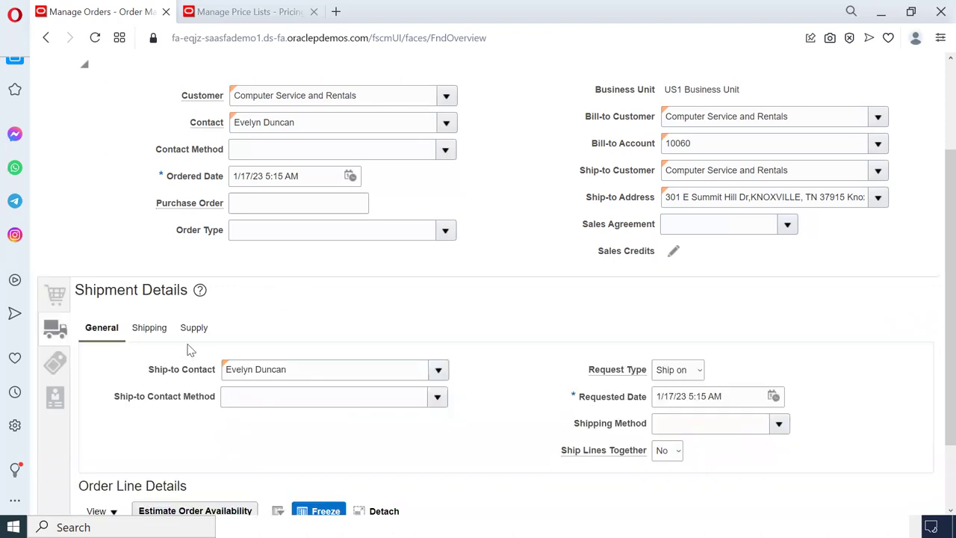
click(194, 327)
Set the shipping warehouse to 001 and submit sales order 97424
click(273, 372)
text(001)
key(Tab)
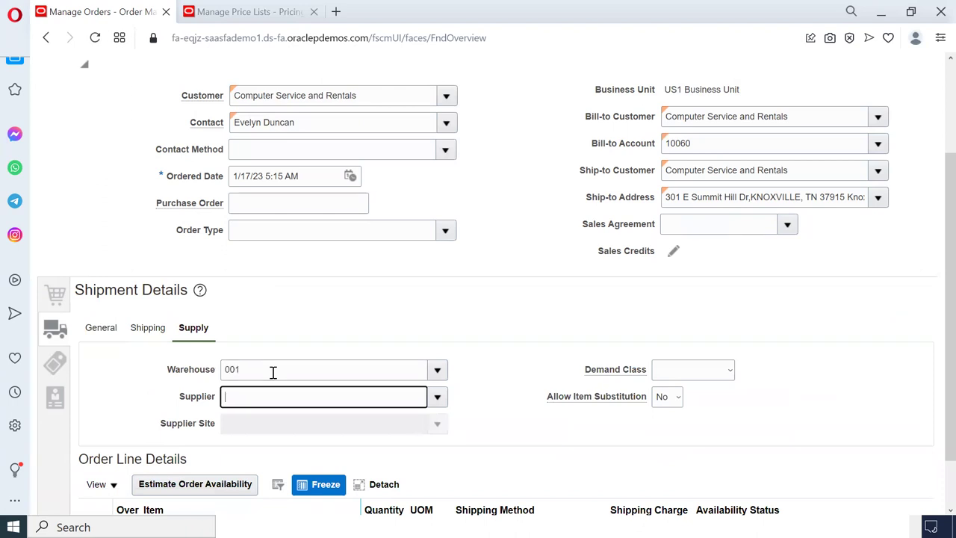
scroll(814, 160, up, 4)
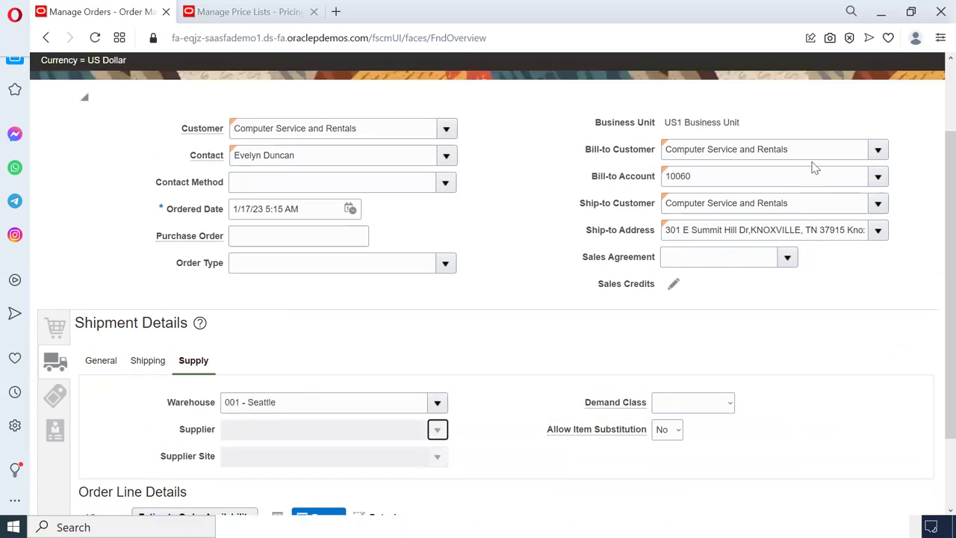
click(863, 134)
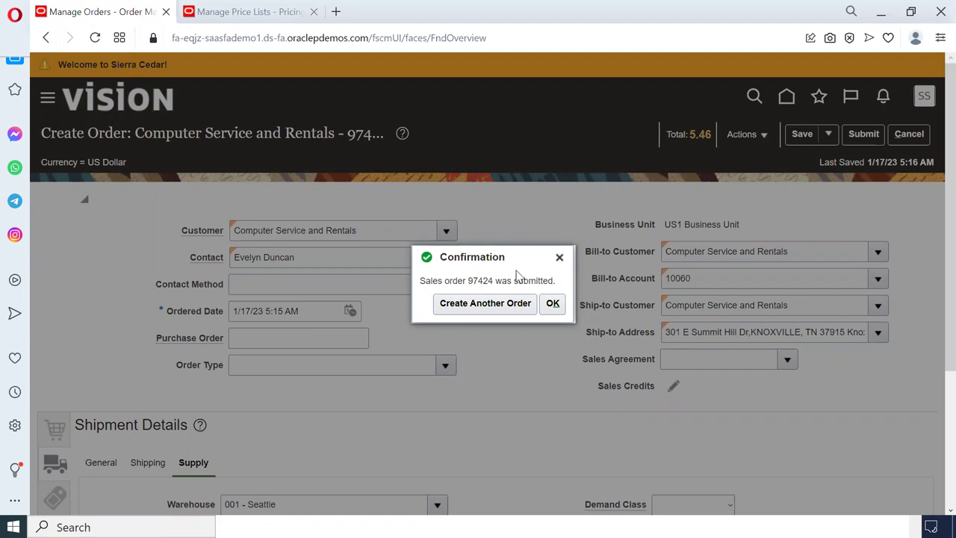
Acknowledge the submission, glance at the price lists tab, and return to order 97424's lines
click(552, 304)
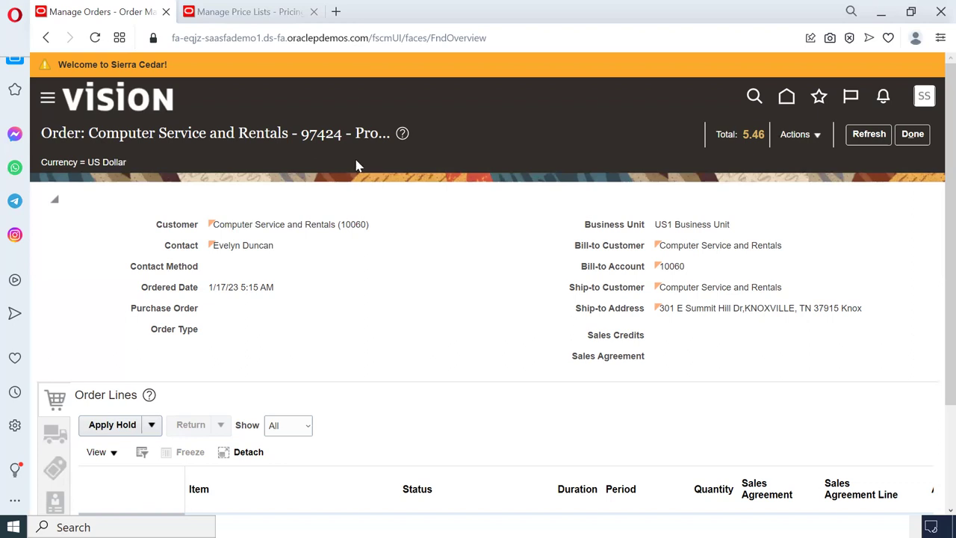
click(262, 19)
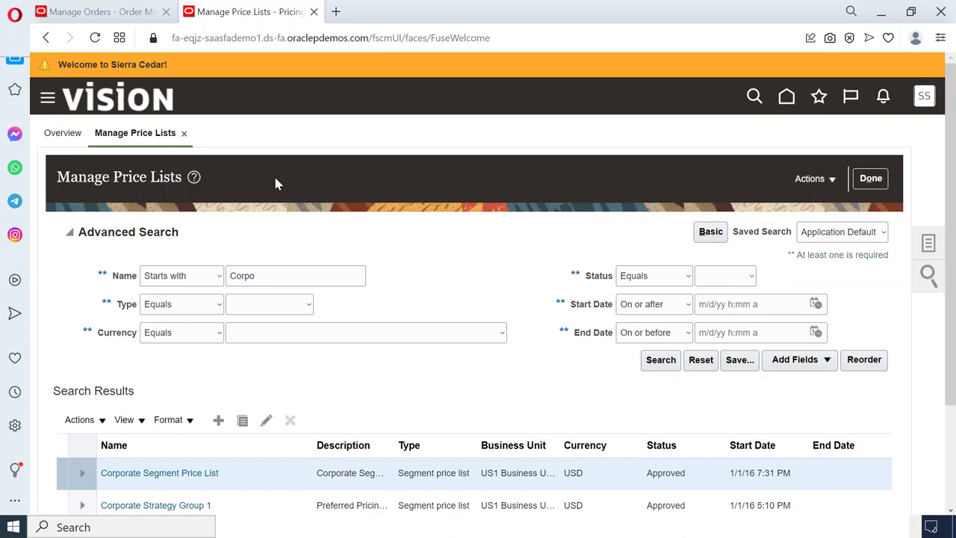
click(131, 11)
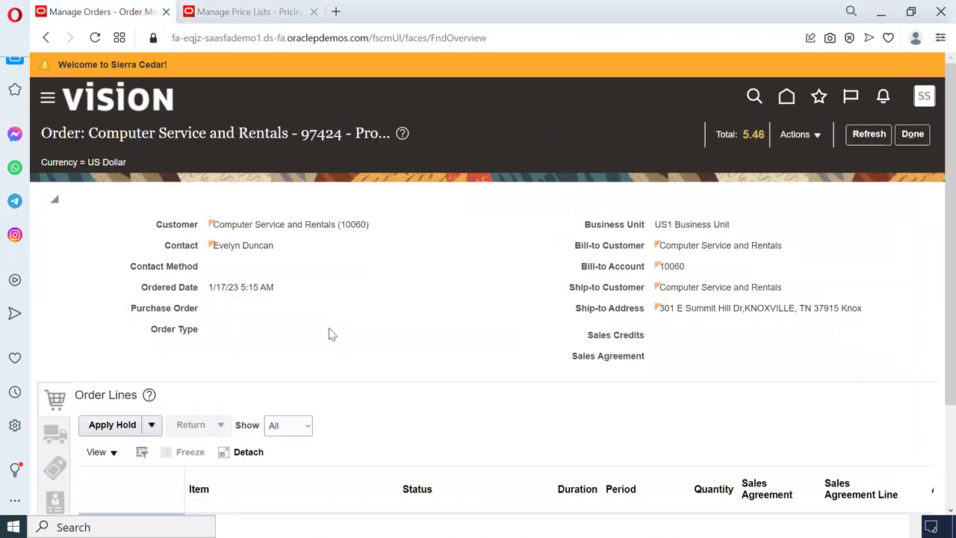
scroll(336, 333, down, 3)
scroll(345, 331, up, 3)
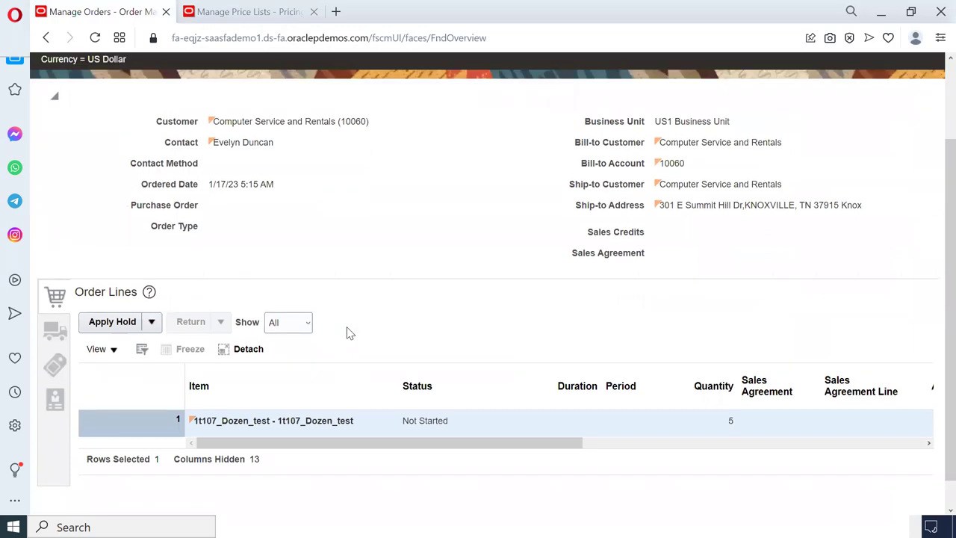
click(794, 145)
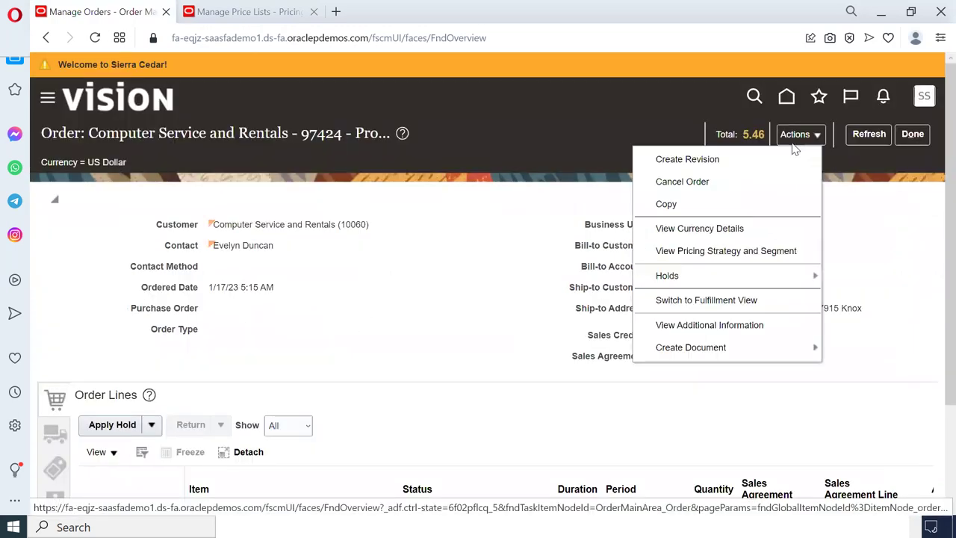
Switch order 97424 to fulfillment view and open its fulfillment line's orchestration process plan
click(753, 306)
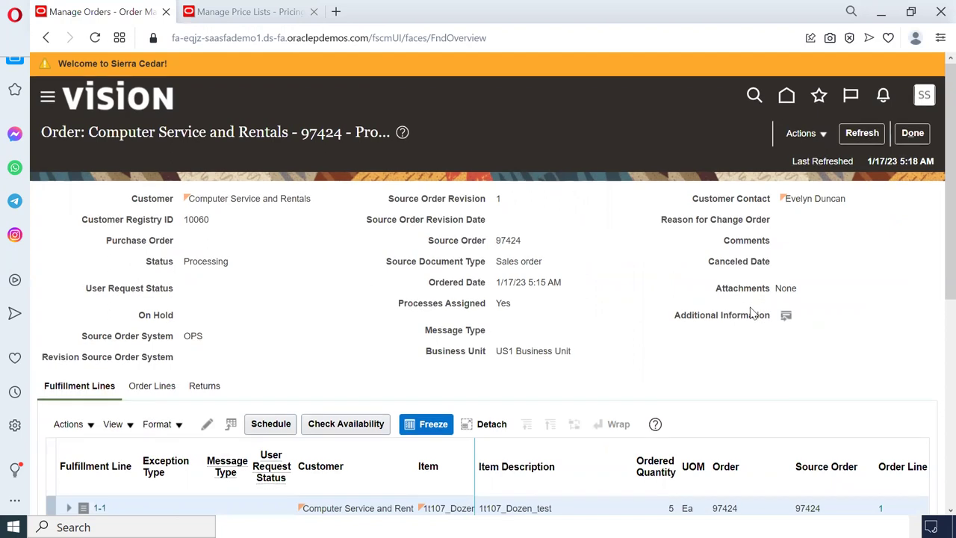
scroll(762, 310, down, 3)
drag(540, 314, 573, 313)
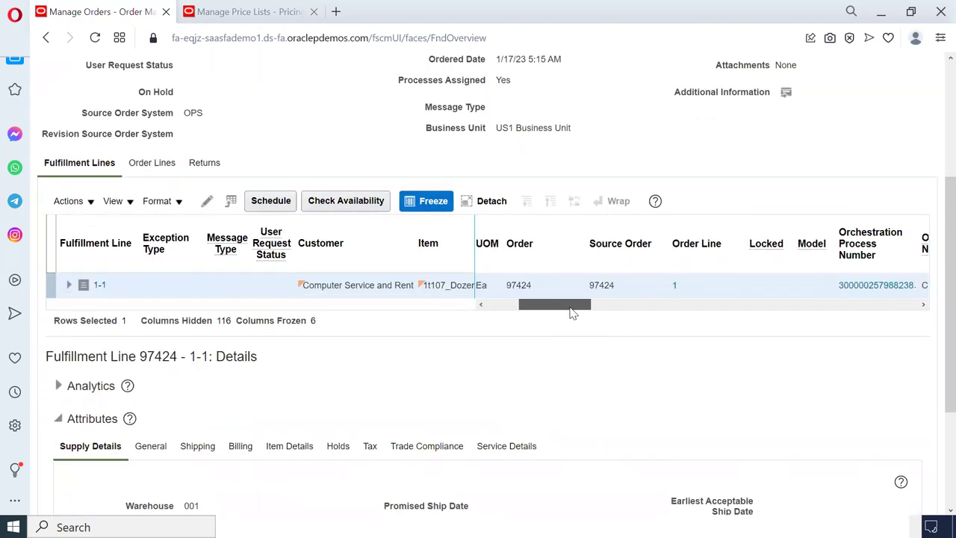
click(884, 287)
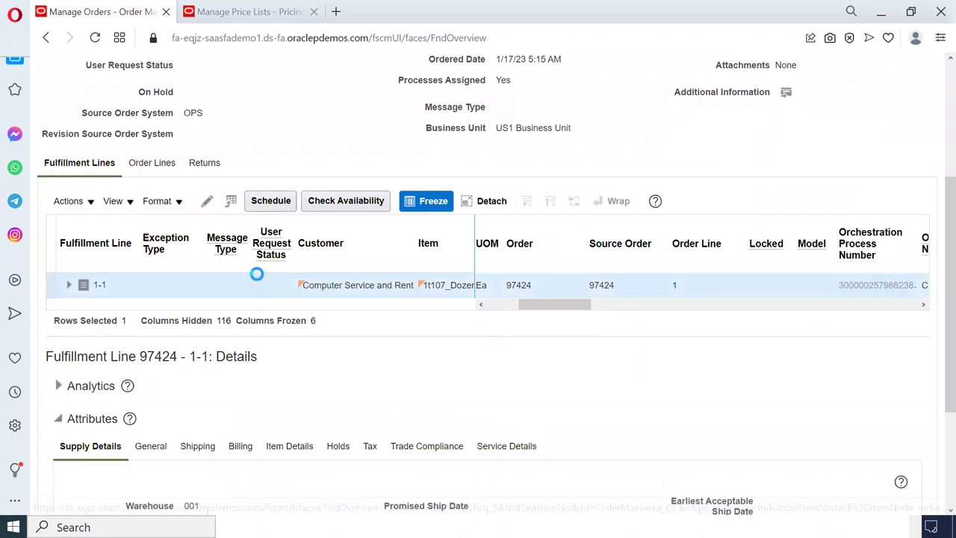
scroll(254, 281, down, 2)
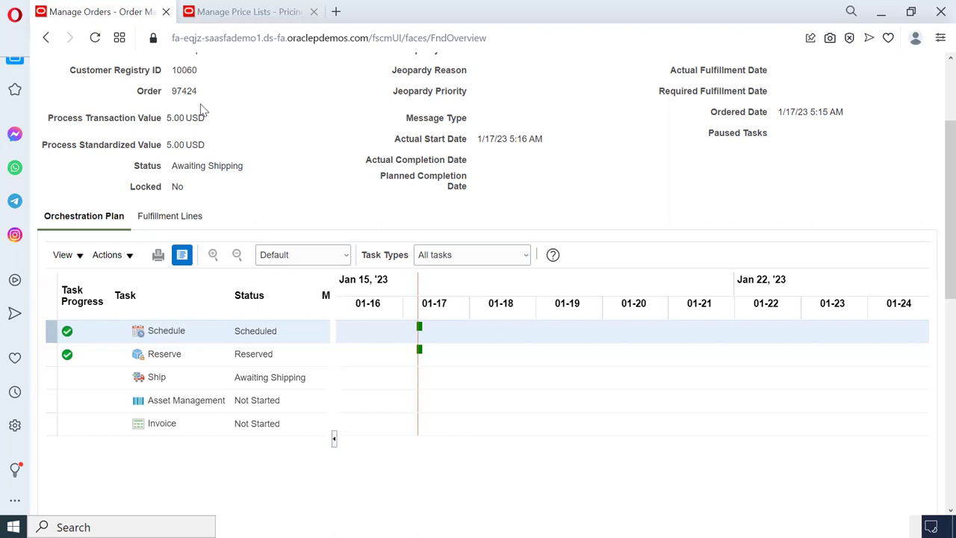
click(242, 11)
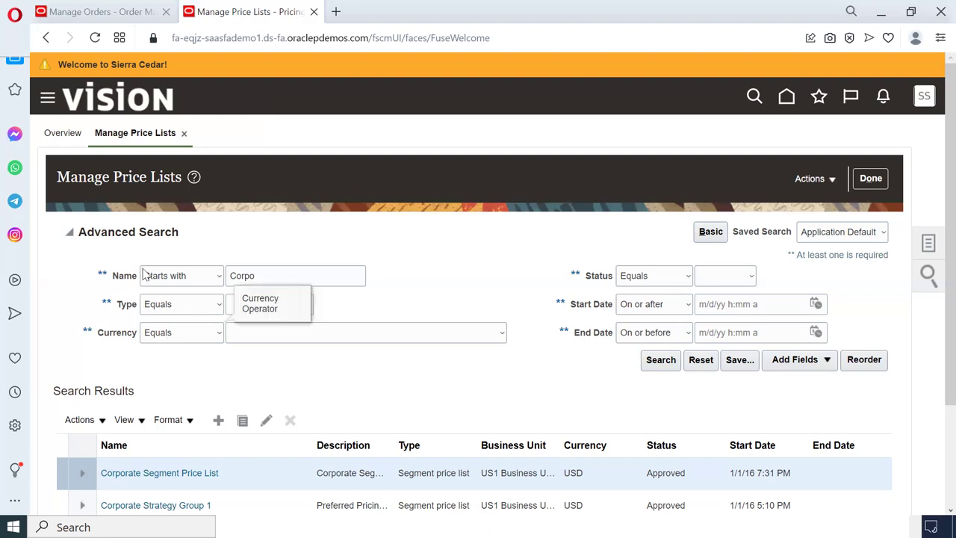
Glance back at the orchestration plan, then return to Manage Price Lists
click(108, 9)
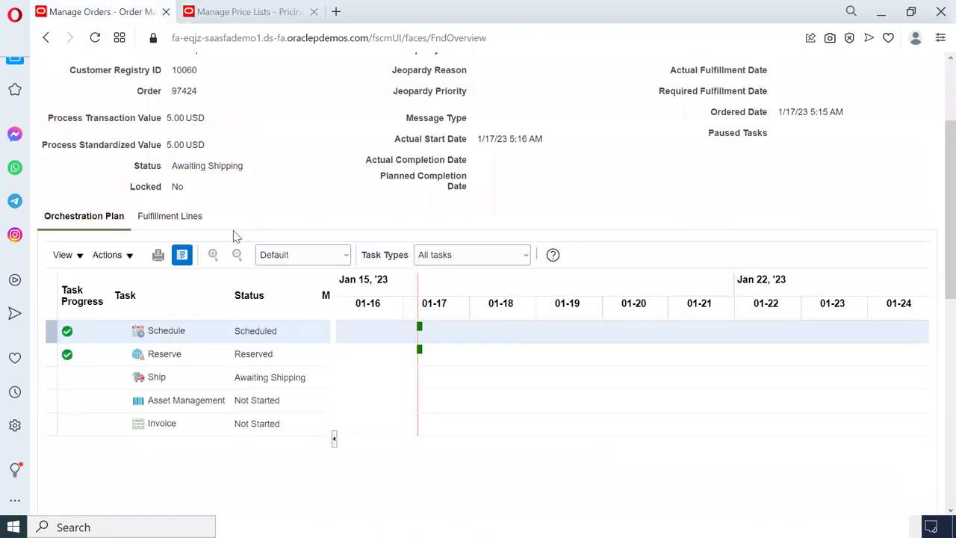
click(243, 10)
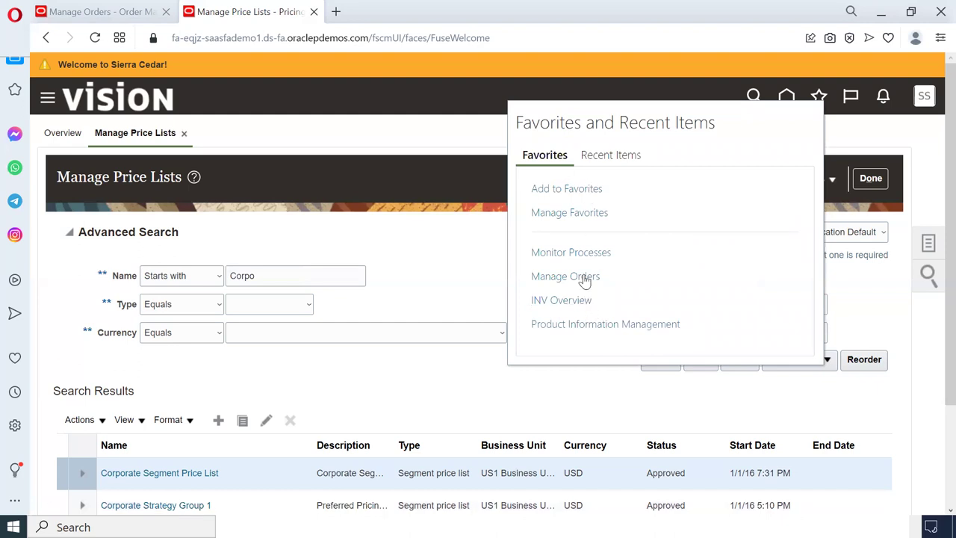
From INV Overview, open Manage Shipment Lines and search order 97424 with scheduled ship date Before
click(572, 305)
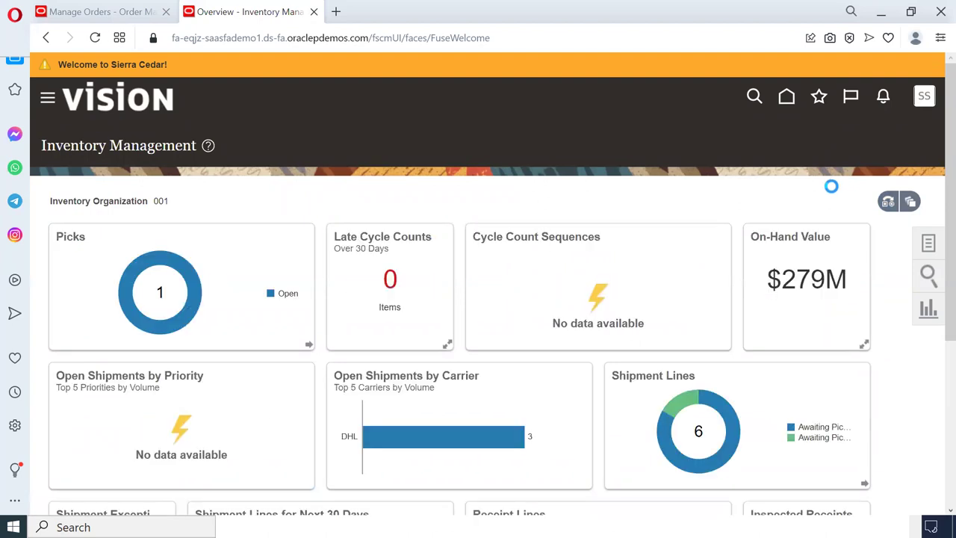
click(862, 198)
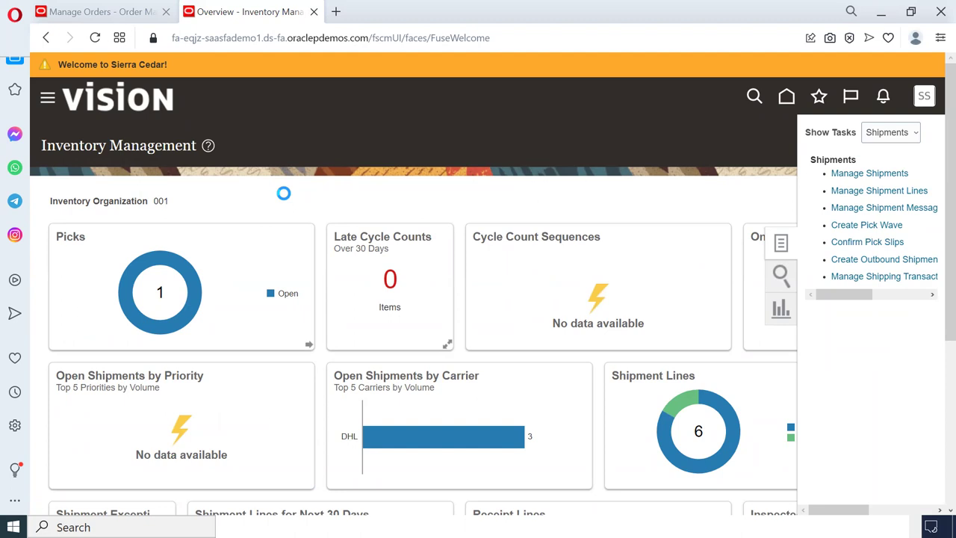
click(273, 256)
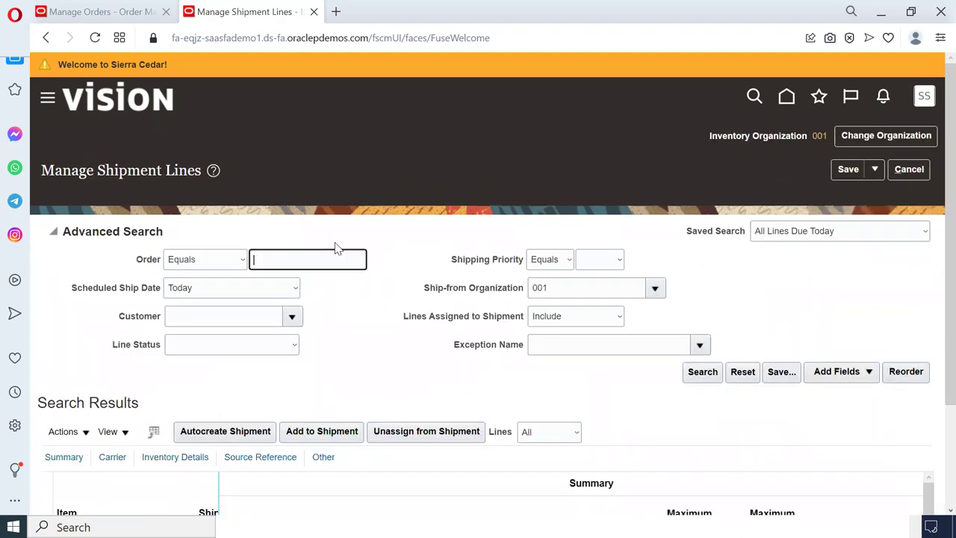
text(97424)
key(Tab)
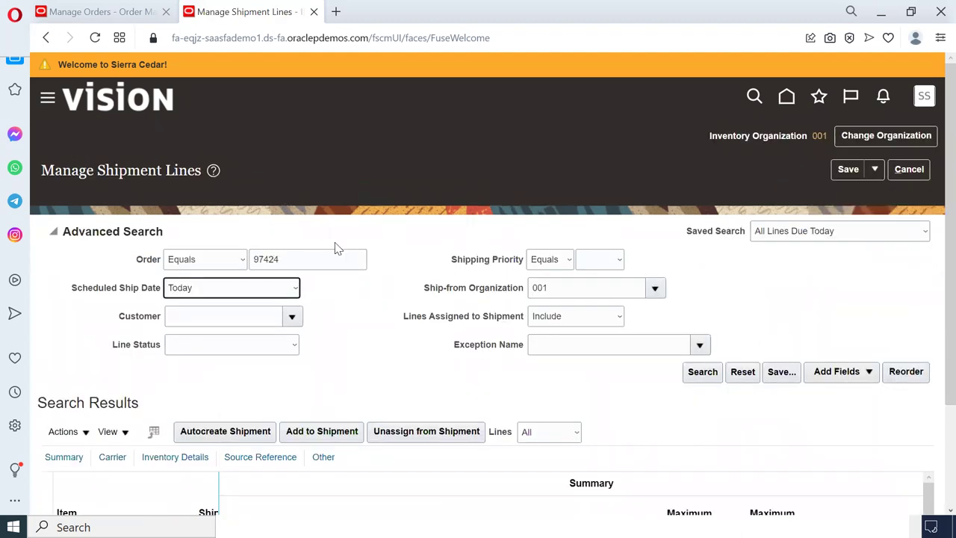
click(185, 294)
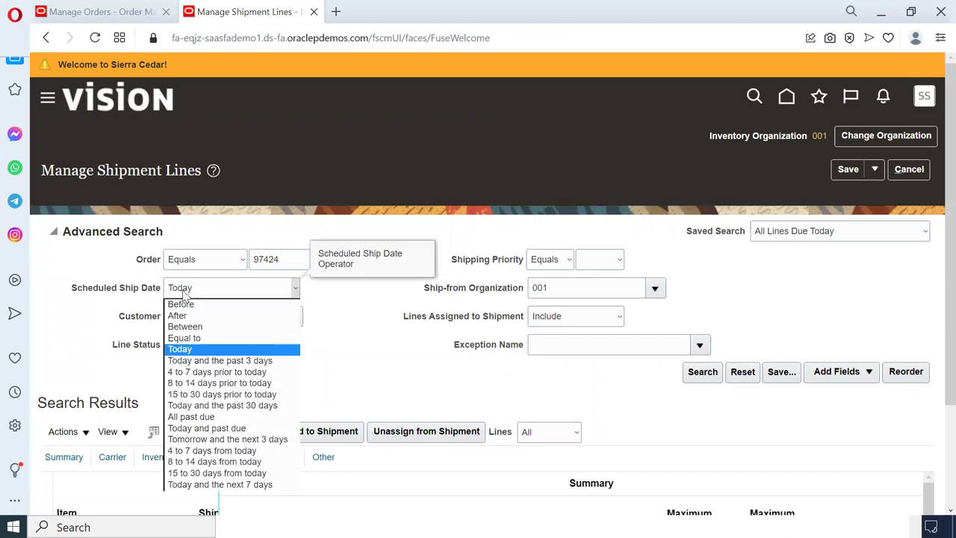
click(183, 304)
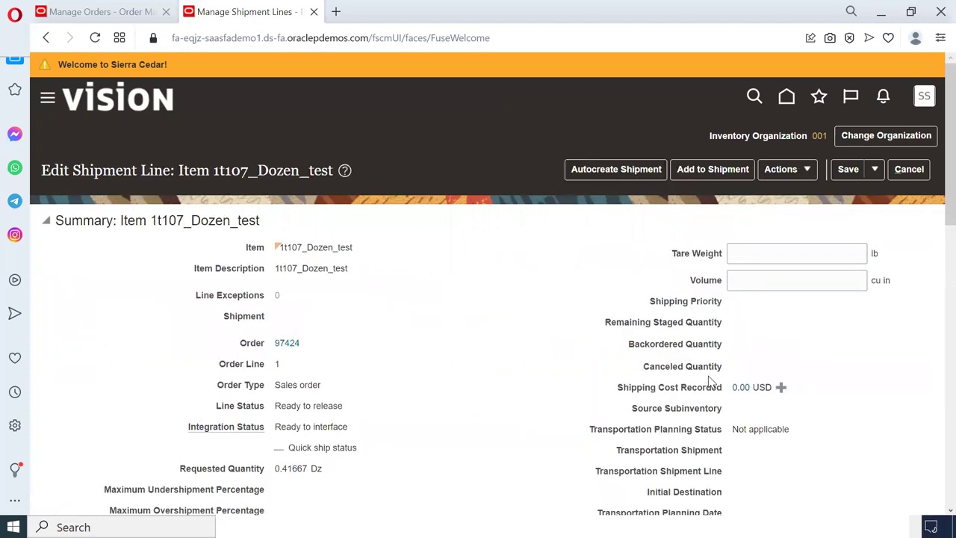
Pick release the 1t107_Dozen_test shipment line, then save and close it
click(789, 172)
click(800, 196)
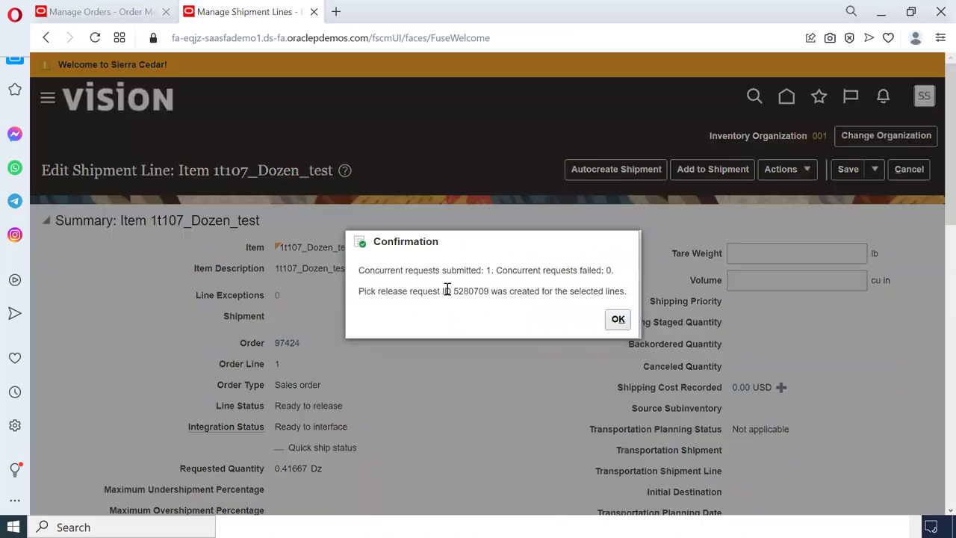
click(617, 320)
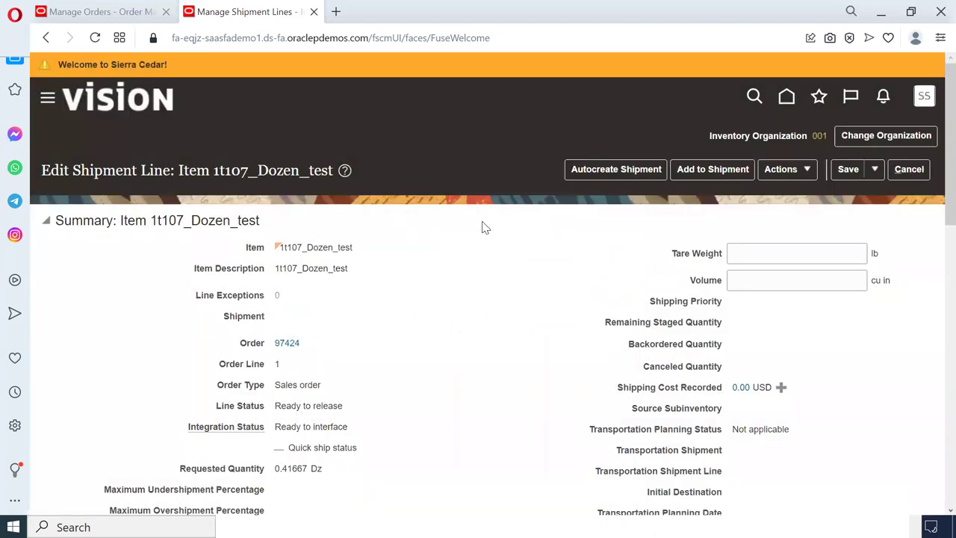
click(875, 169)
click(874, 193)
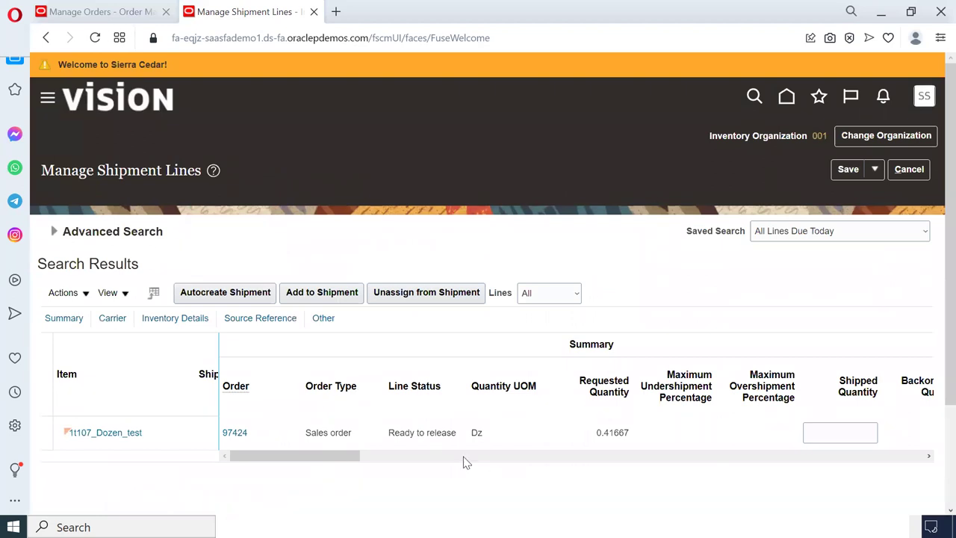
Search shipment lines for order 97424 and open shipment 70197
click(54, 231)
click(711, 377)
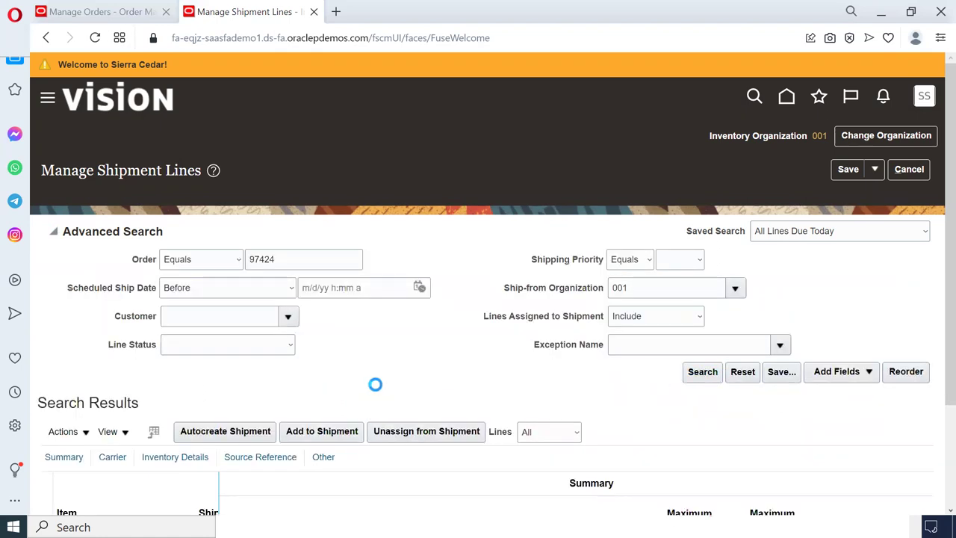
scroll(378, 390, down, 2)
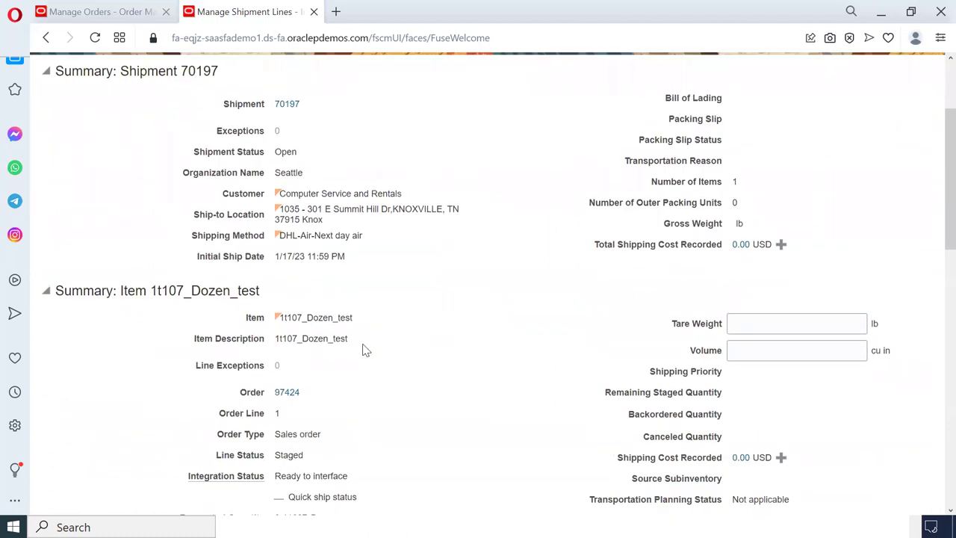
click(287, 104)
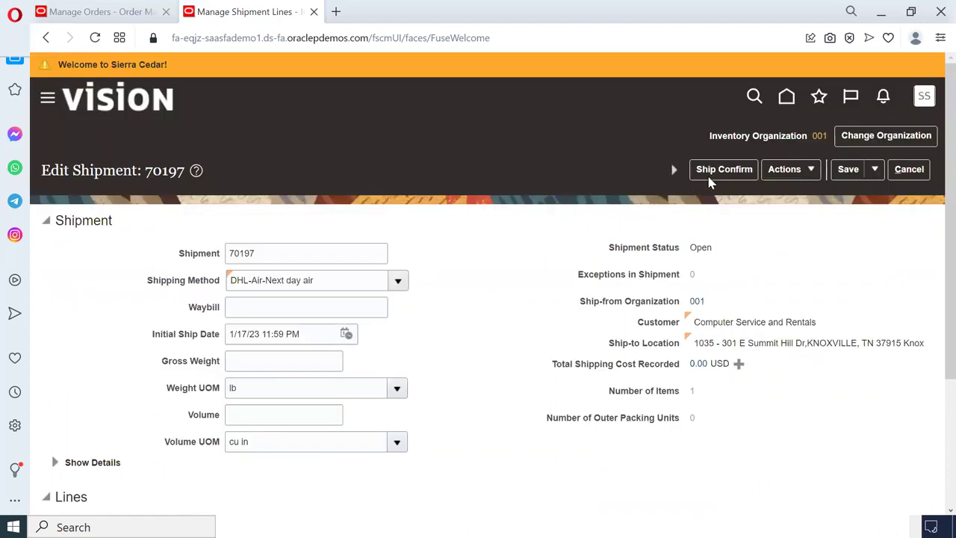
Ship confirm shipment 70197, accepting the missing weight and volume warnings
click(719, 170)
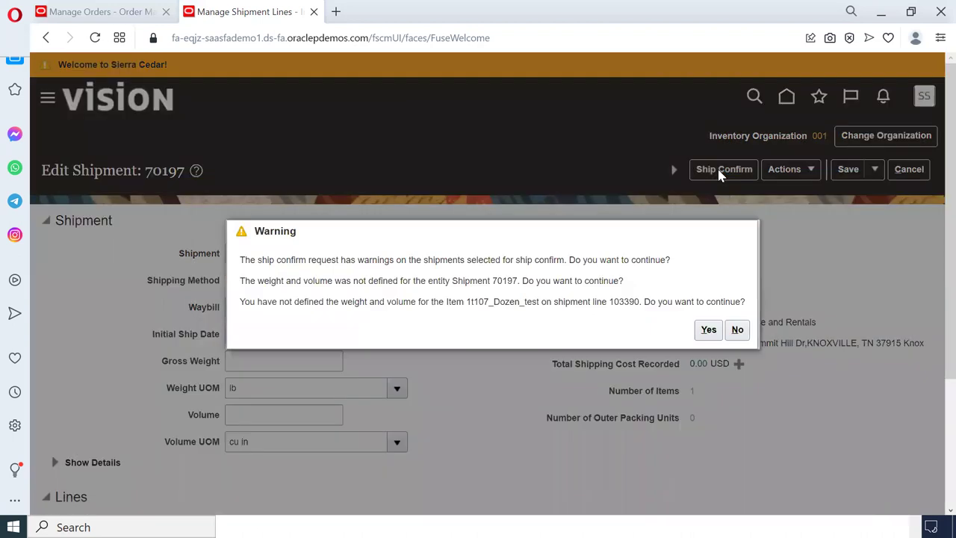
drag(281, 282, 401, 282)
click(401, 301)
click(708, 330)
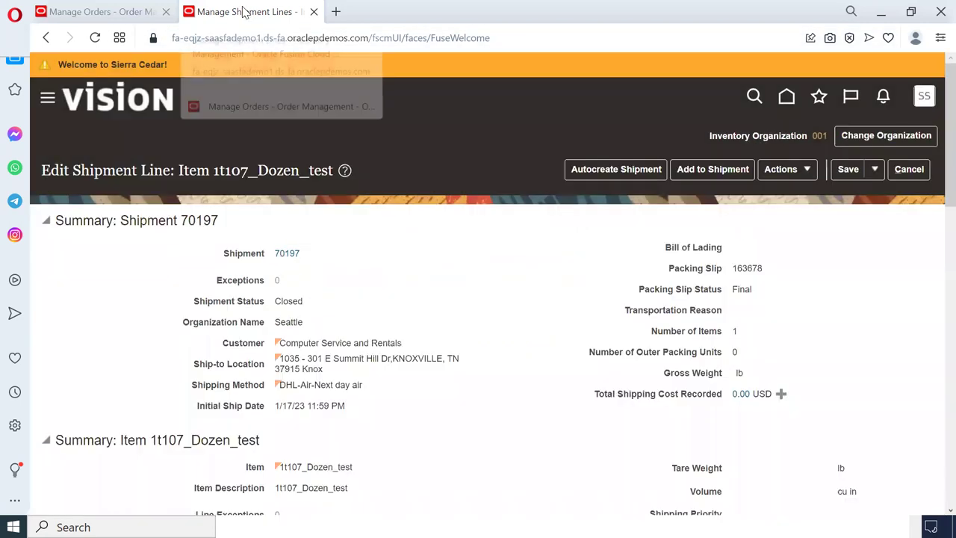
right_click(243, 11)
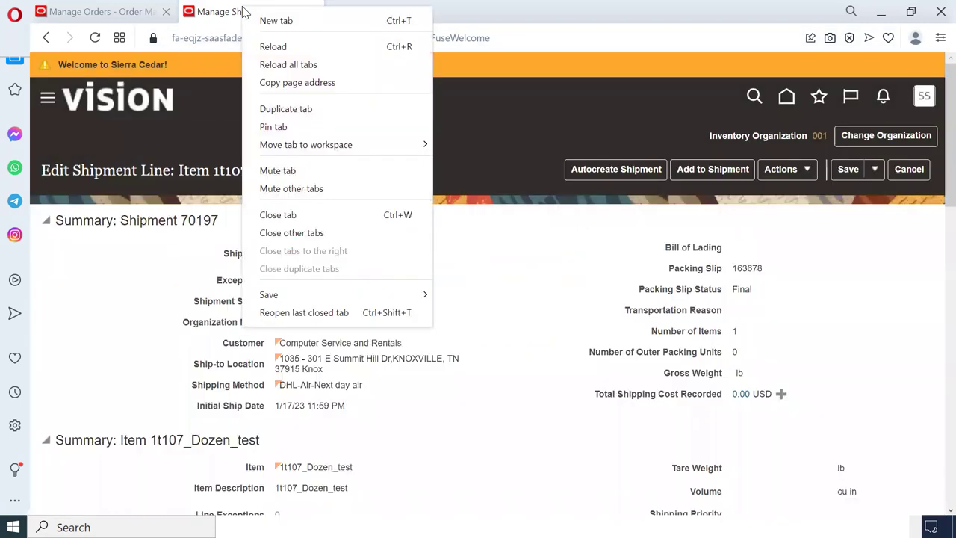
Duplicate the shipment lines browser tab twice
click(297, 108)
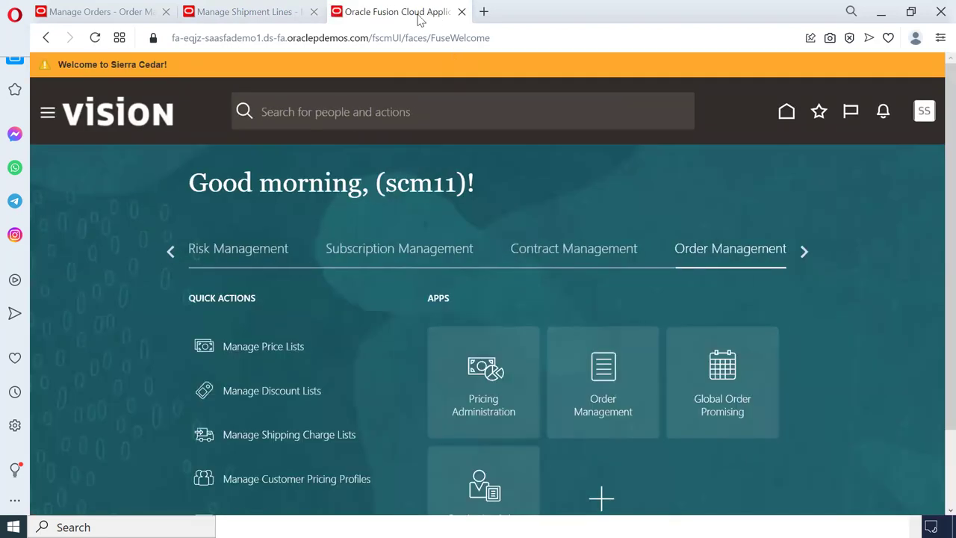
right_click(418, 18)
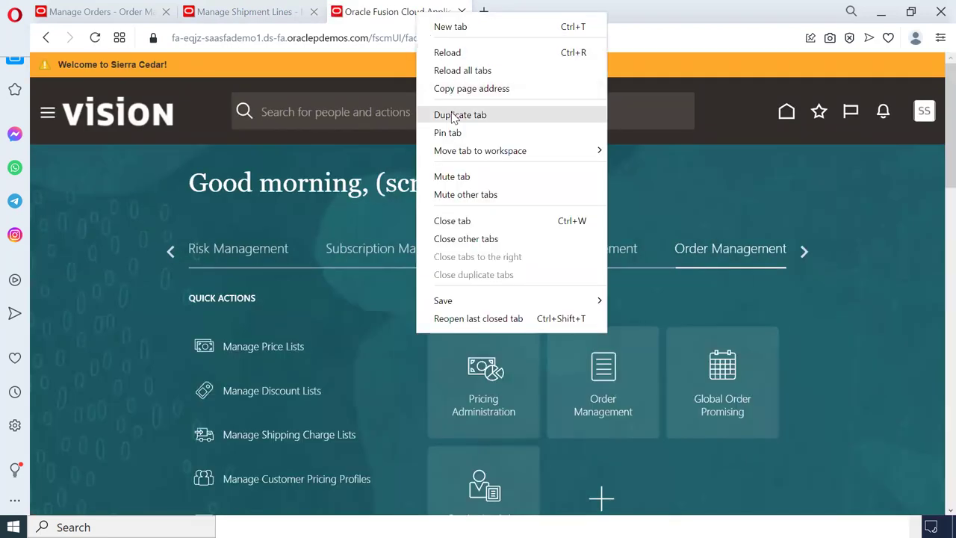
click(451, 115)
In the third tab, open Monitor Processes and refresh the shipment processes list
click(396, 19)
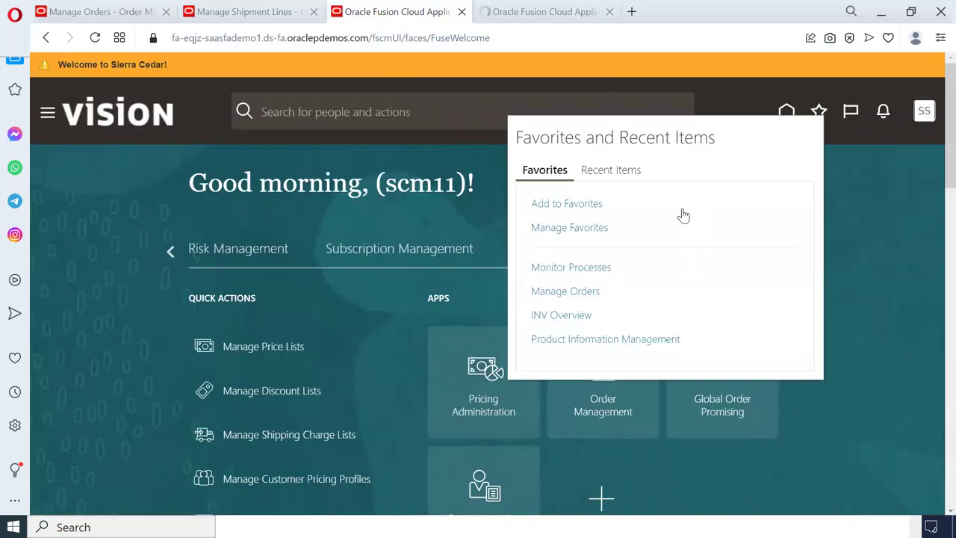
click(549, 273)
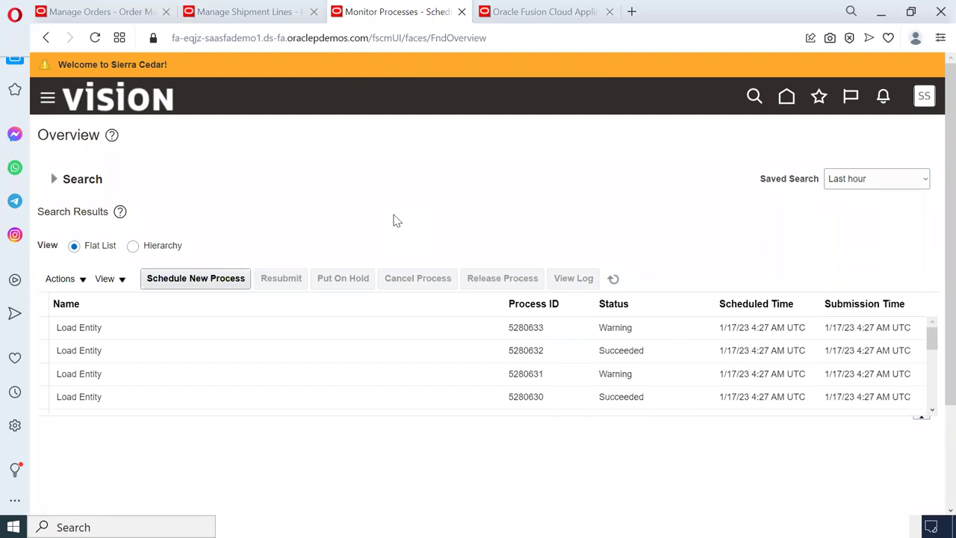
click(617, 278)
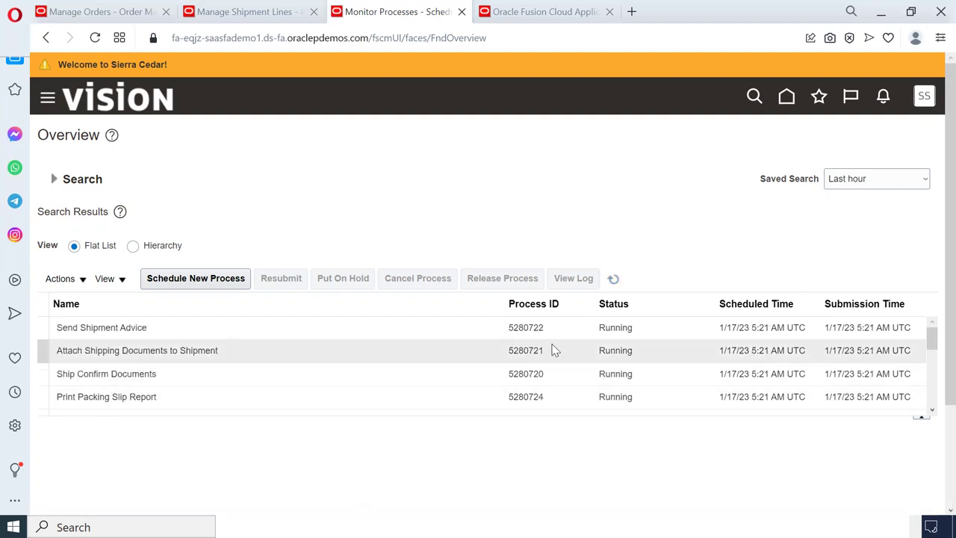
click(523, 12)
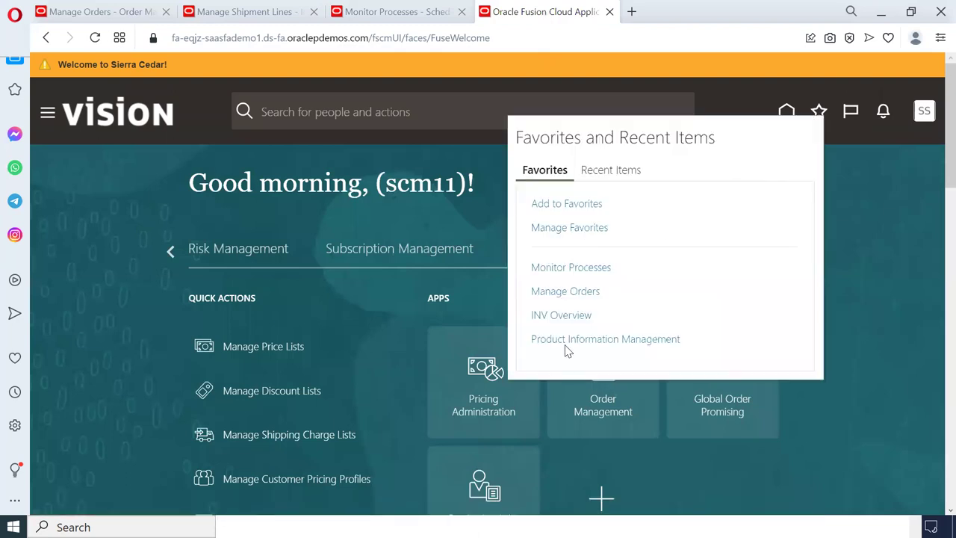
Open Manage Item Quantities from the INV Overview Inventory tasks
click(539, 316)
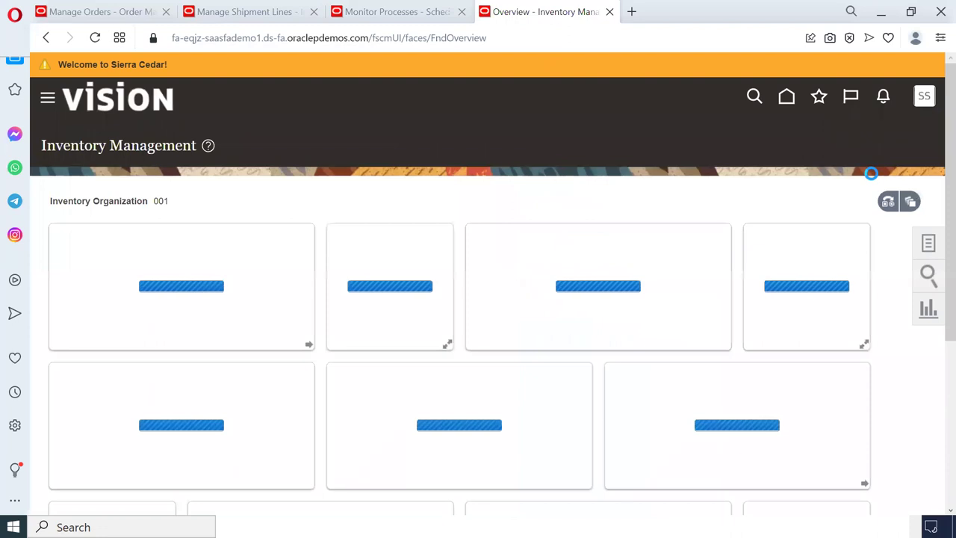
click(927, 245)
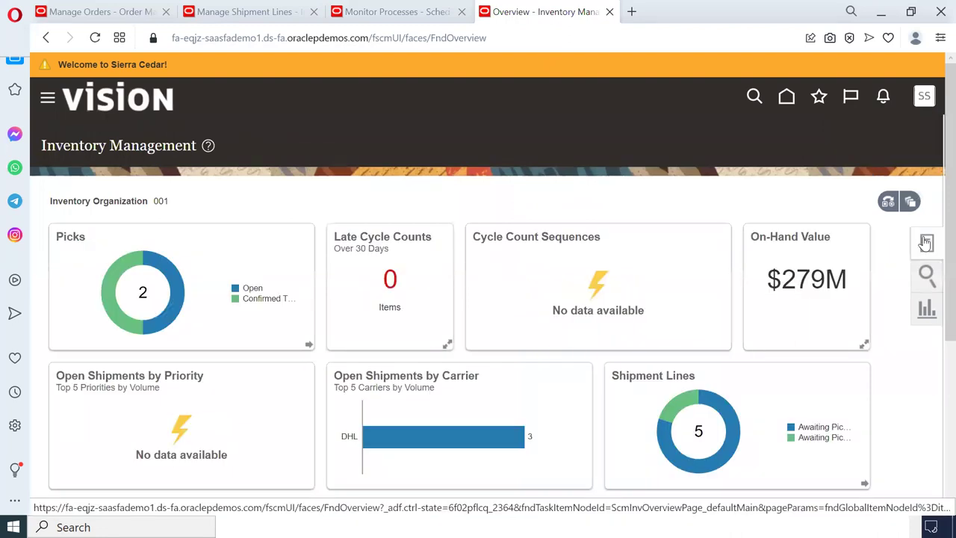
click(902, 131)
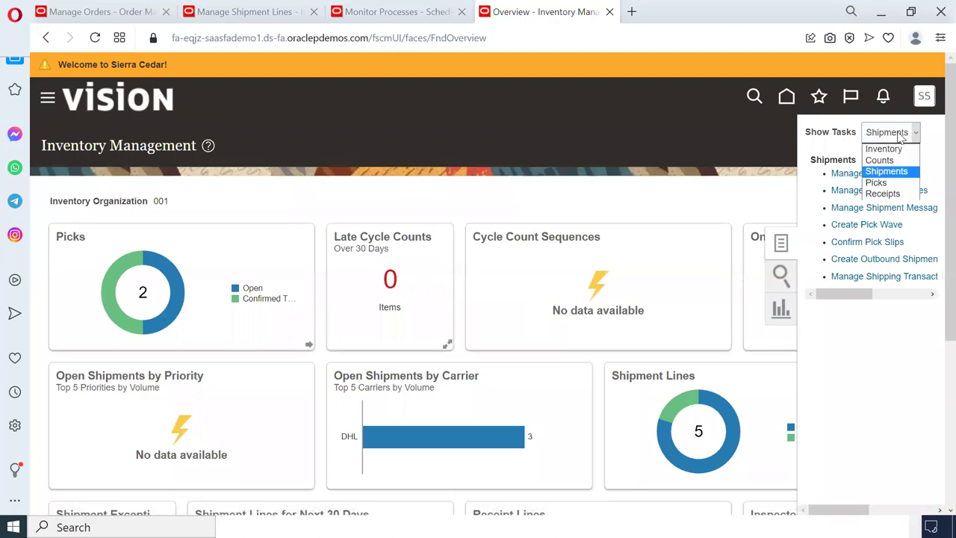
click(900, 152)
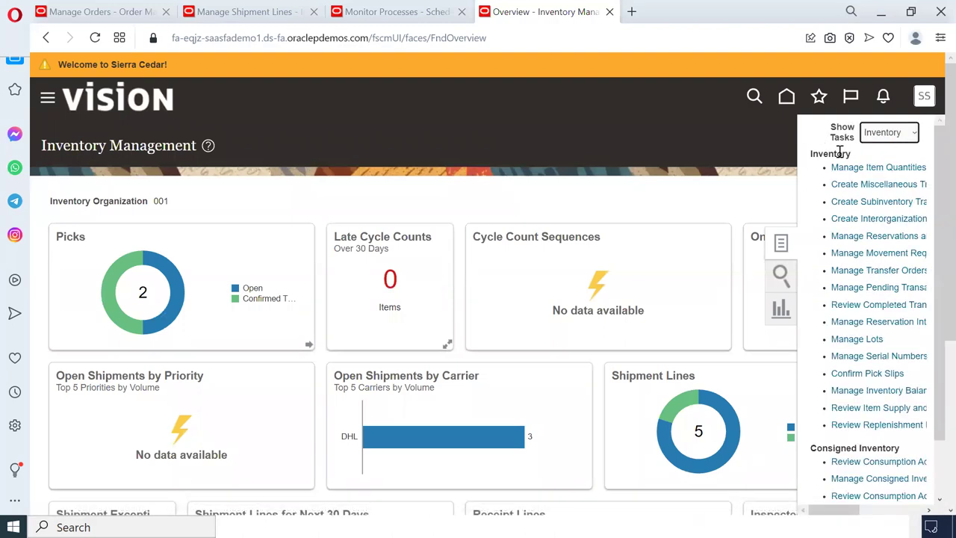
triple_click(487, 198)
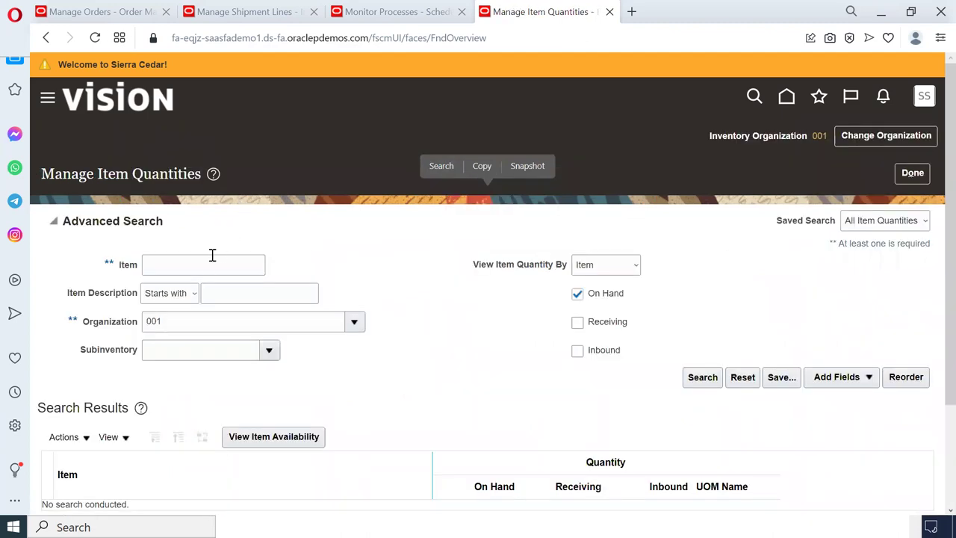
Search item quantities for 1t107_Dozen_test in organization 001
click(212, 259)
text(1t107_Dozen_test)
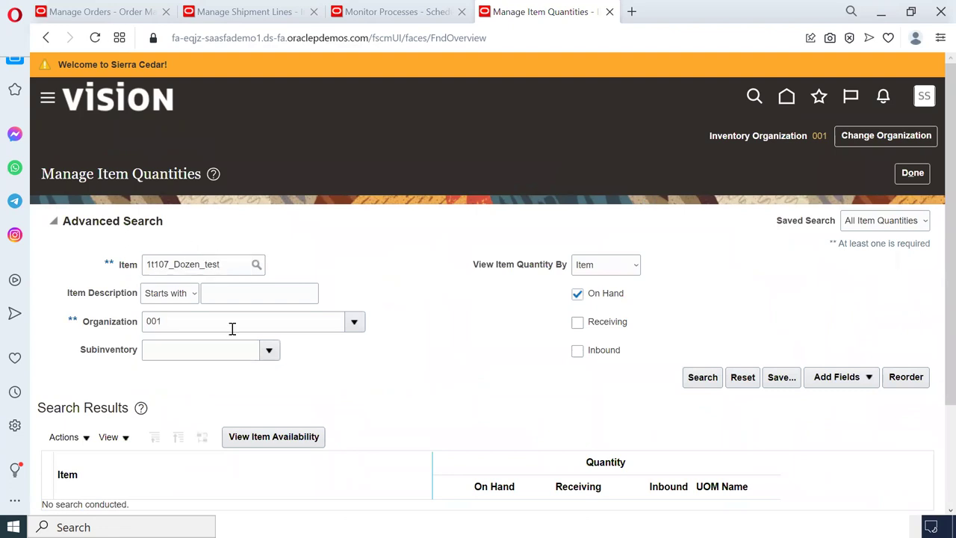
click(702, 381)
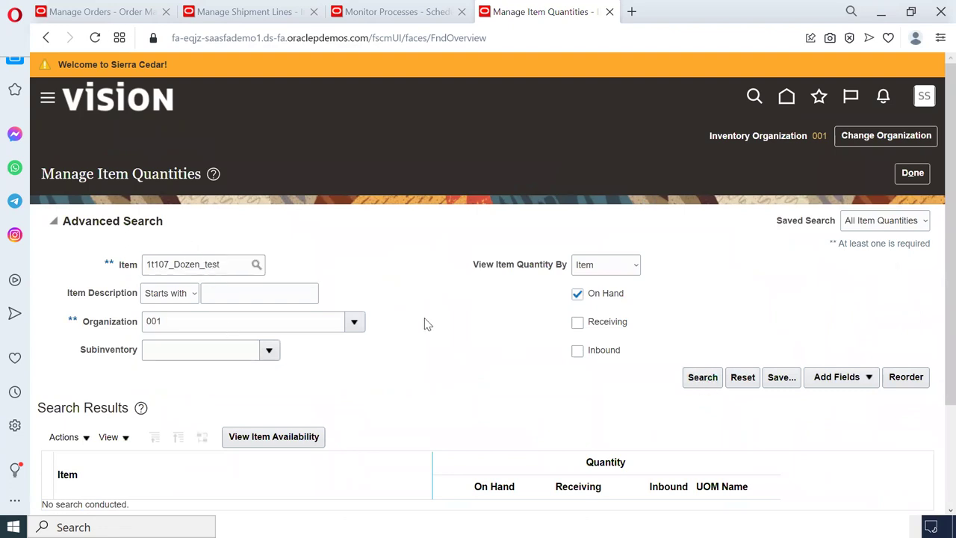
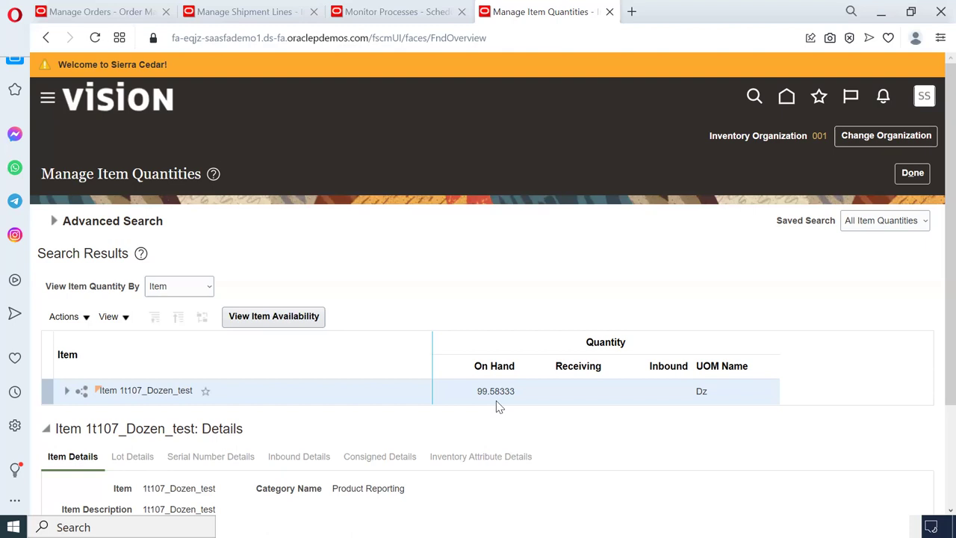
Add the UOM Conversions column and check that 1t107_Dozen_test's 99.58333 Dz equals 1,194.99996 Ea
scroll(407, 276, down, 2)
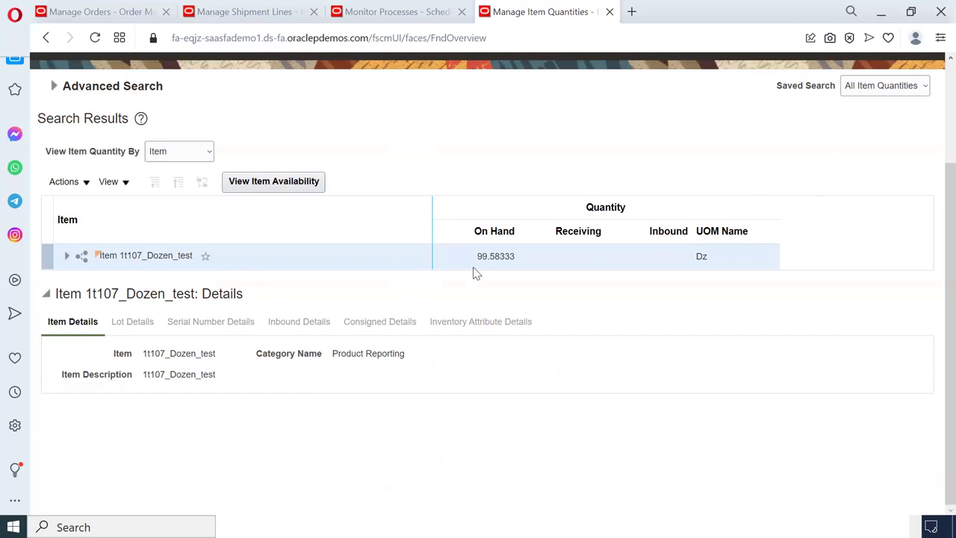
click(105, 183)
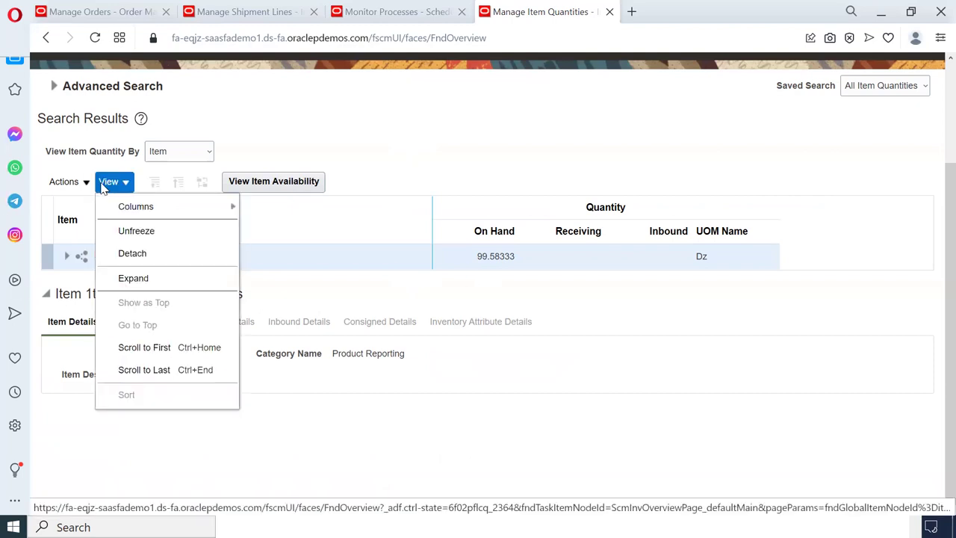
mouse_move(153, 212)
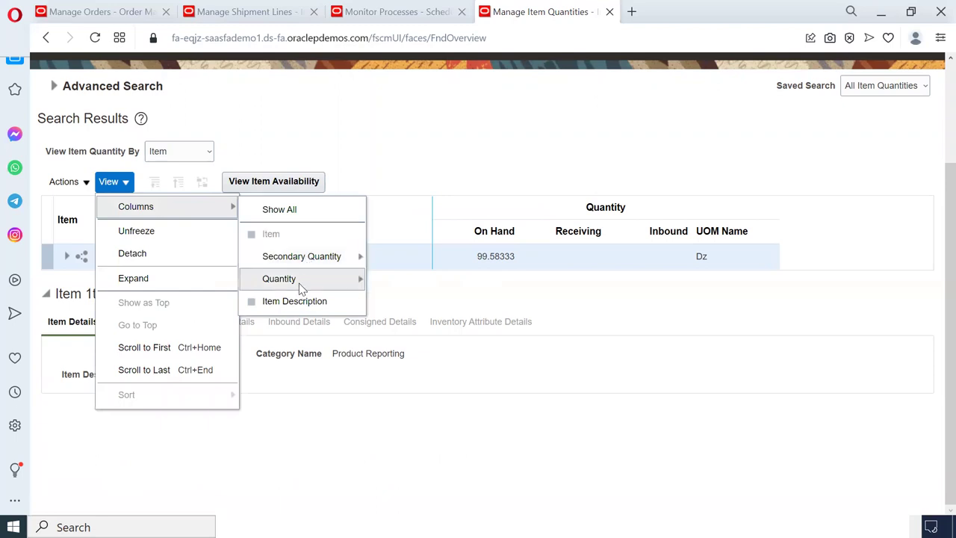
mouse_move(303, 286)
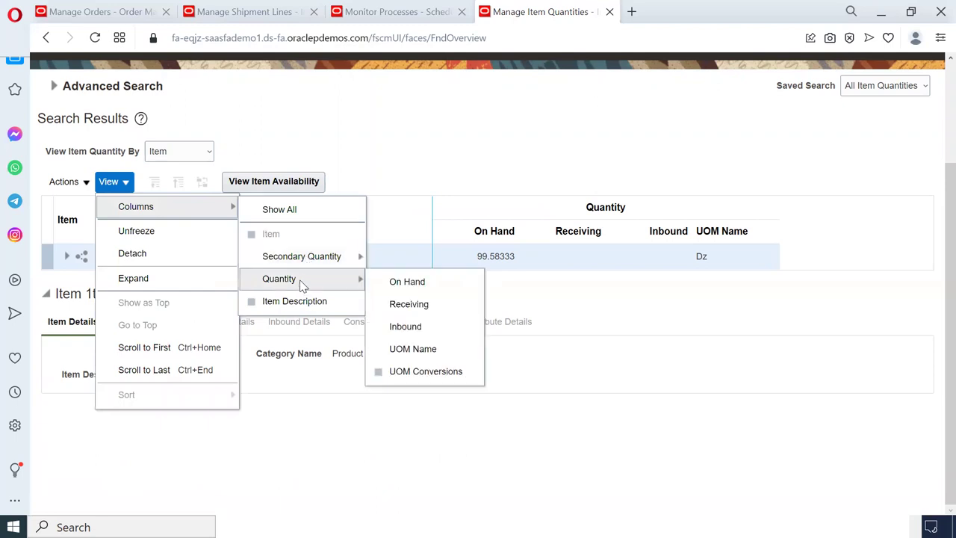
click(416, 377)
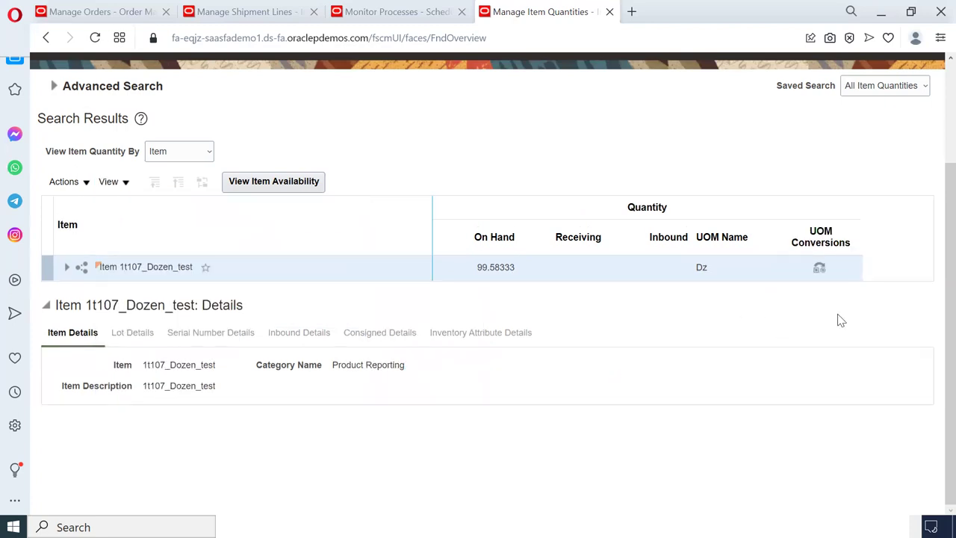
click(819, 271)
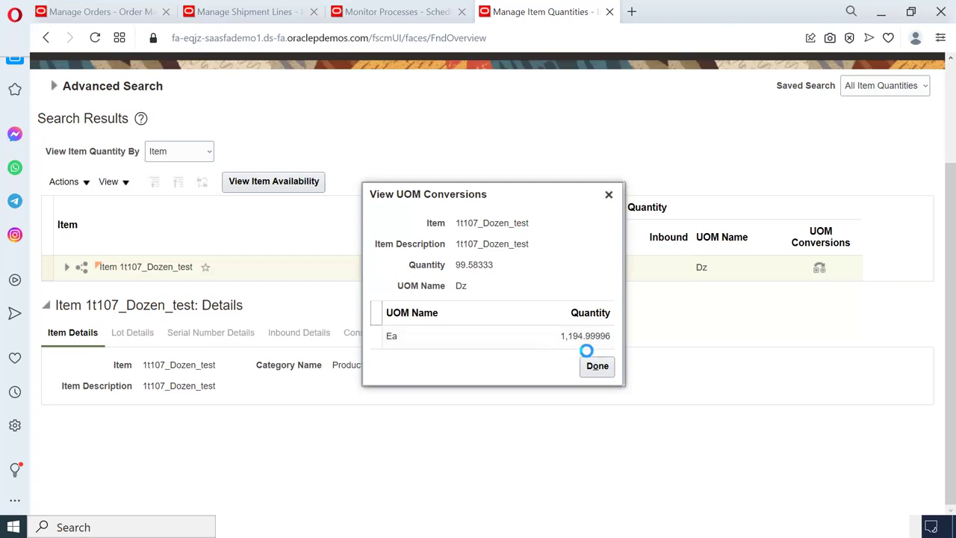
click(599, 368)
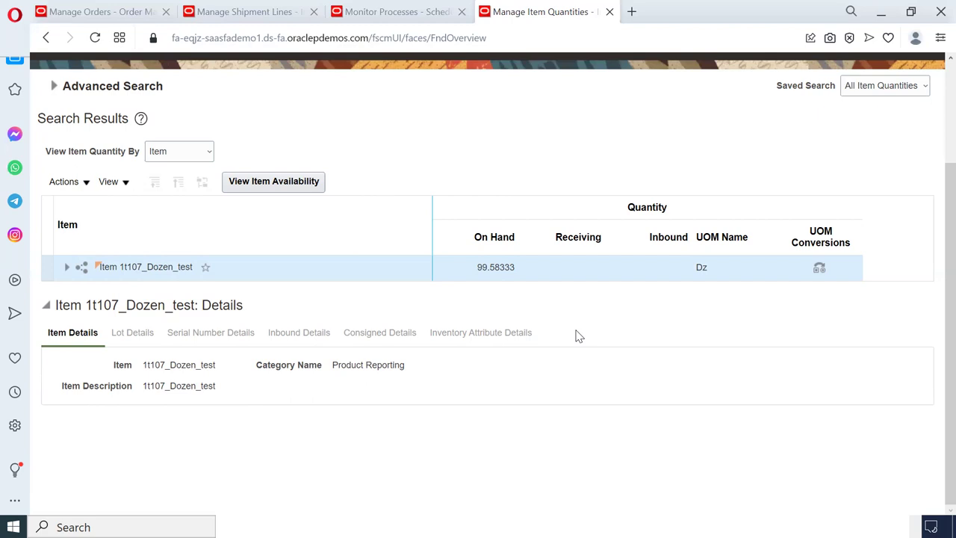
Recheck 1t107_Dozen_test's UOM conversions, close them, and return to the top of the results
click(817, 273)
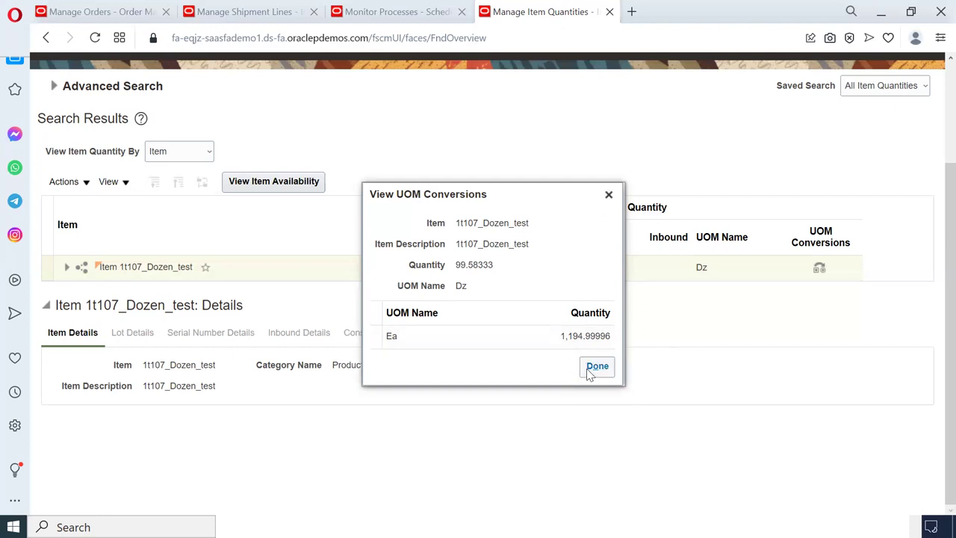
click(596, 366)
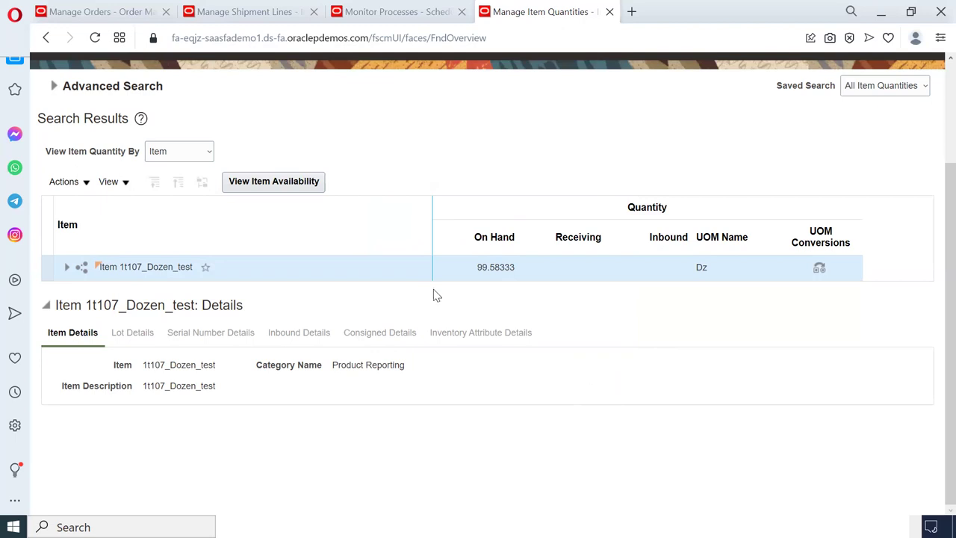
scroll(555, 183, up, 3)
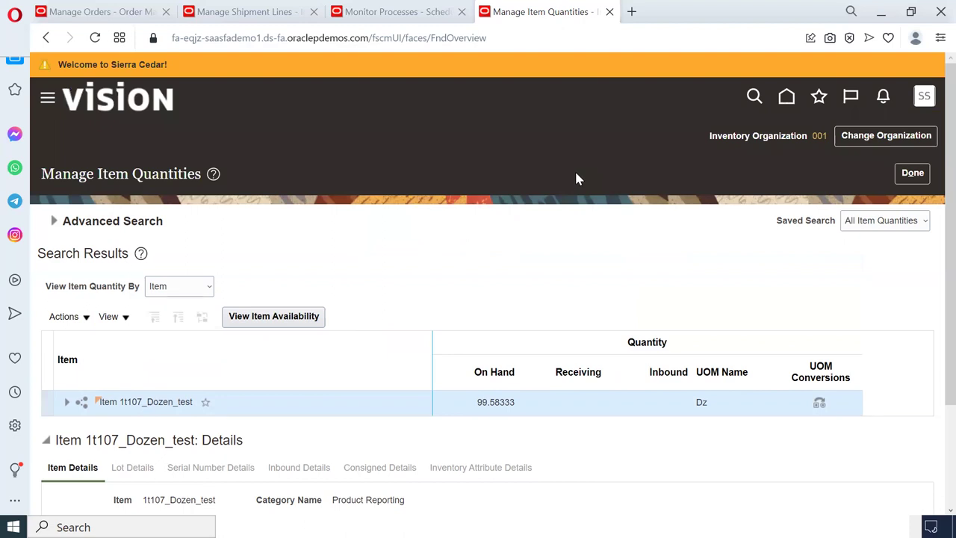
Copy item name 1t118_Dual_UOM from the Excel worksheet and return to the Manage Orders tab
key(alt+Tab)
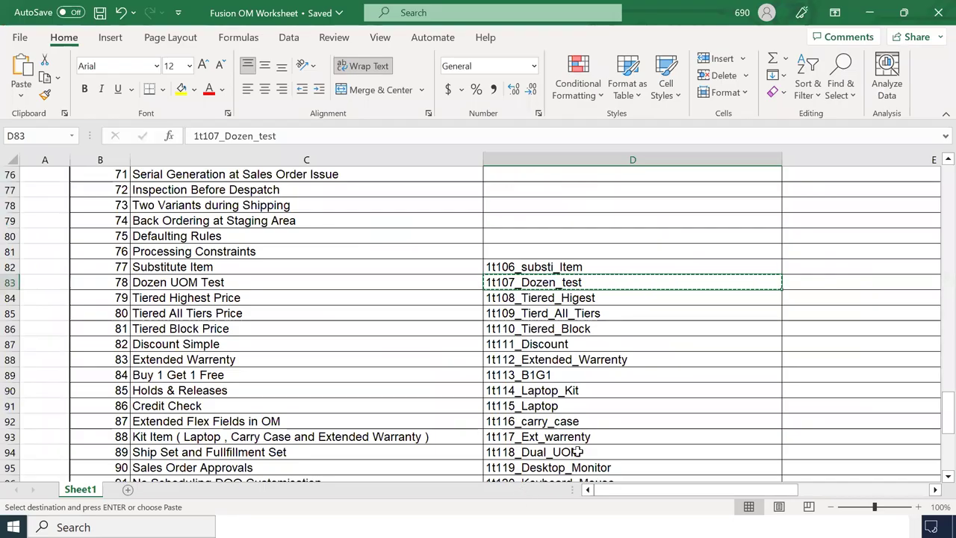
click(549, 451)
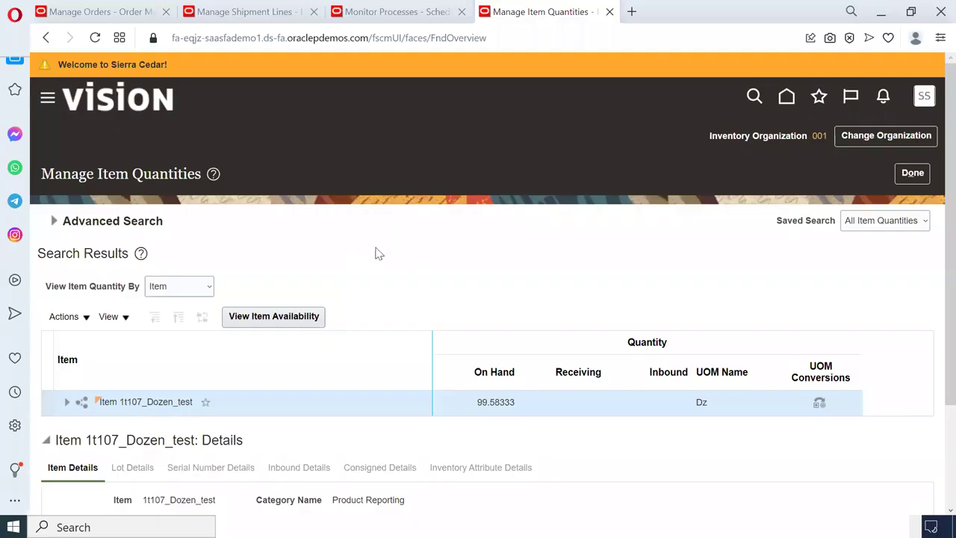
click(103, 19)
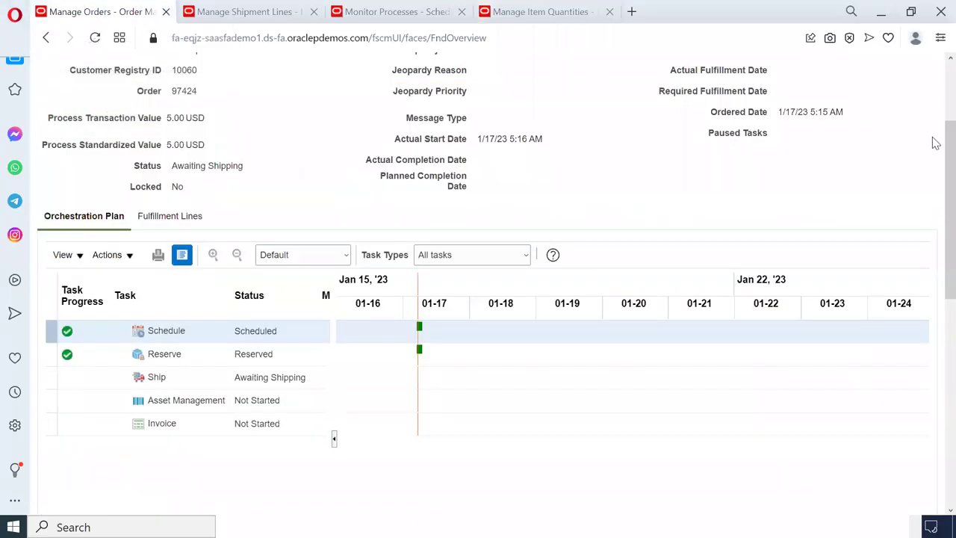
Refresh order 97424's orchestration status to Awaiting Billing and close its pages back to the Overview
scroll(902, 219, up, 3)
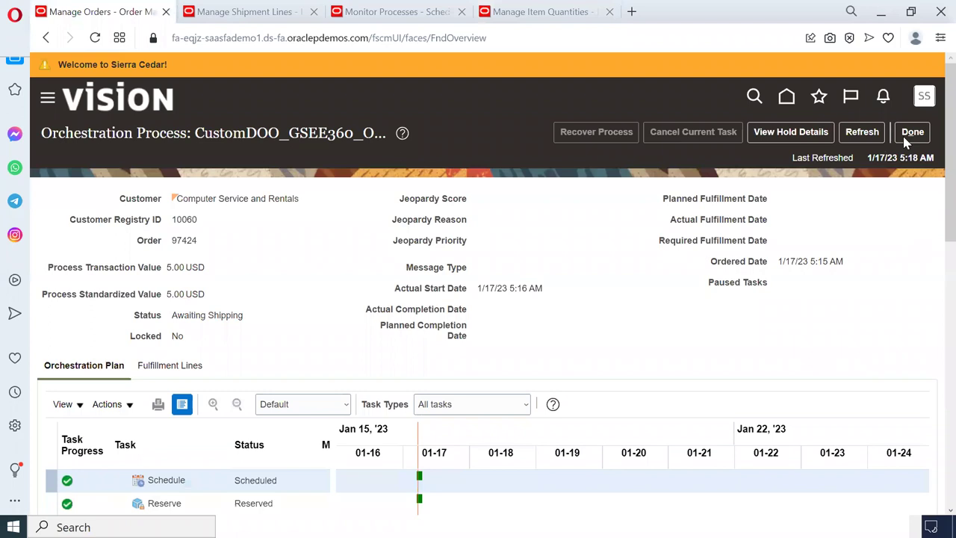
click(862, 132)
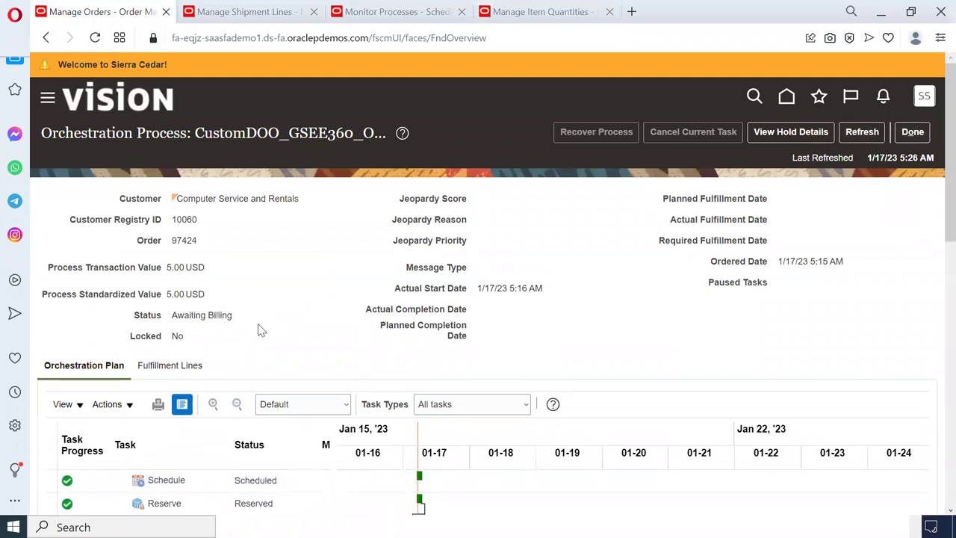
click(914, 136)
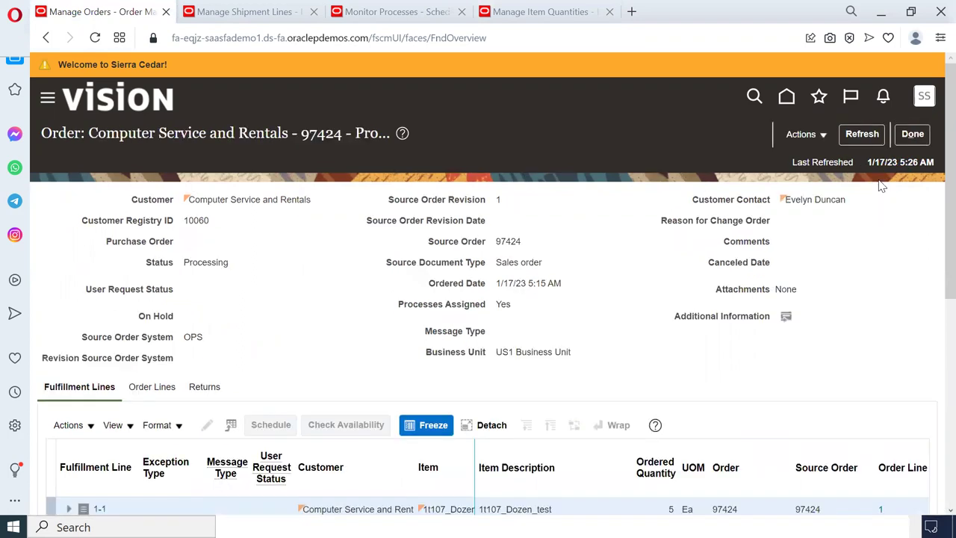
click(913, 136)
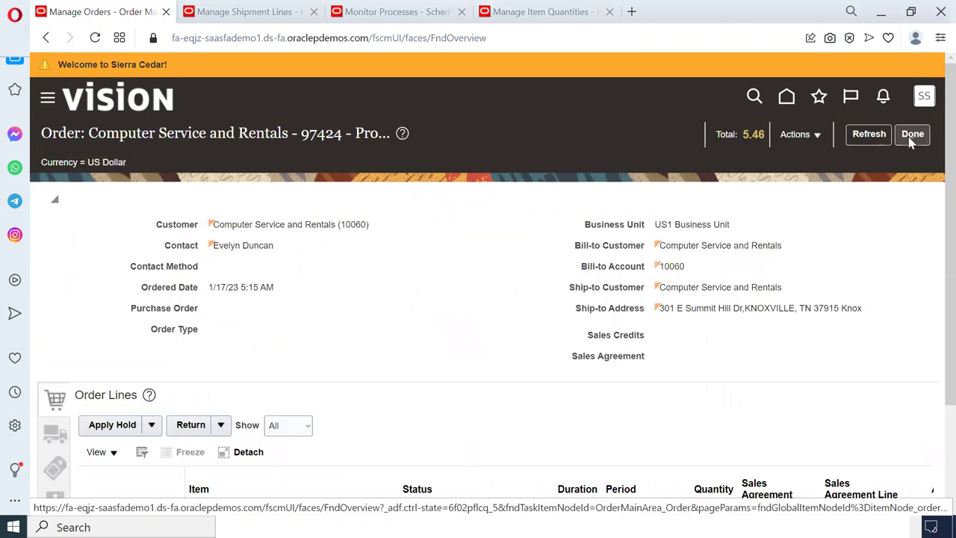
click(909, 135)
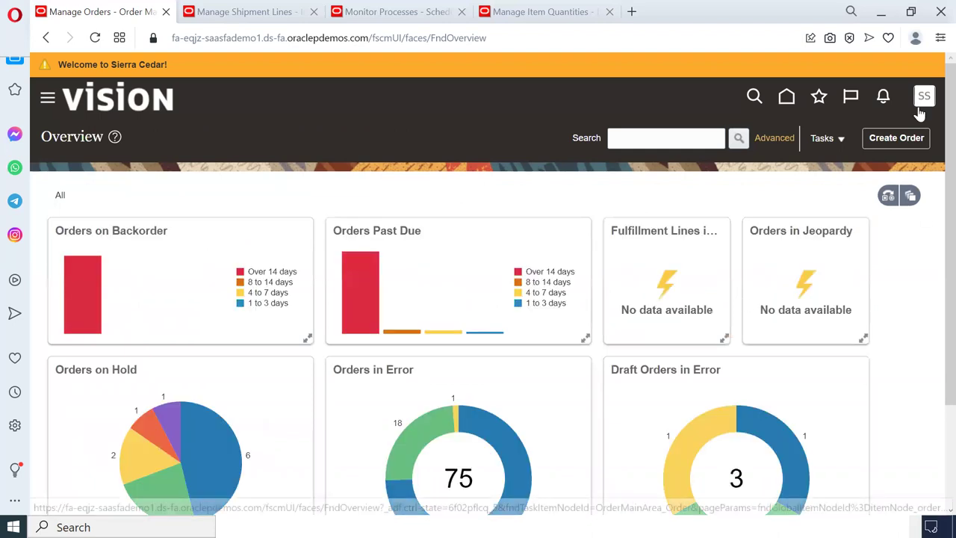
click(911, 137)
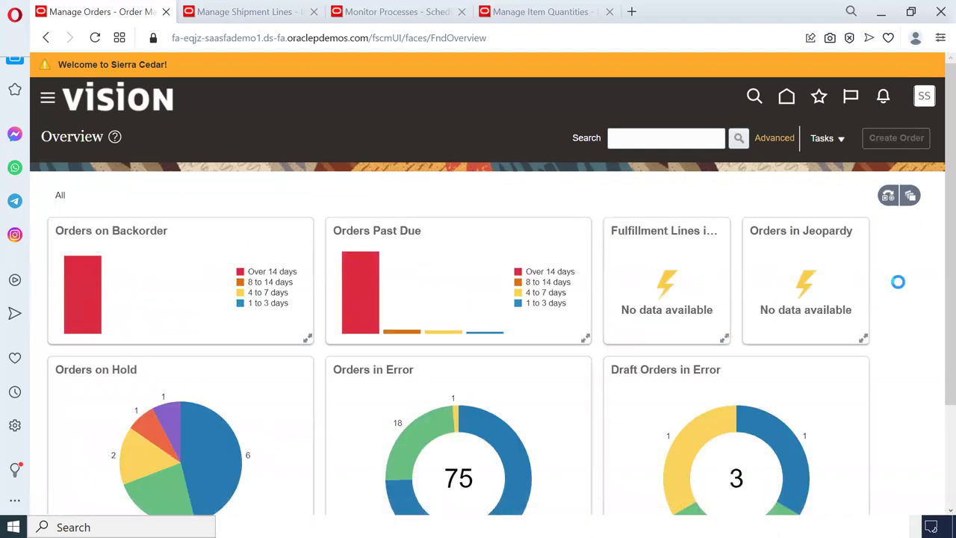
Set the new order's business unit to US1 Business Unit
click(719, 235)
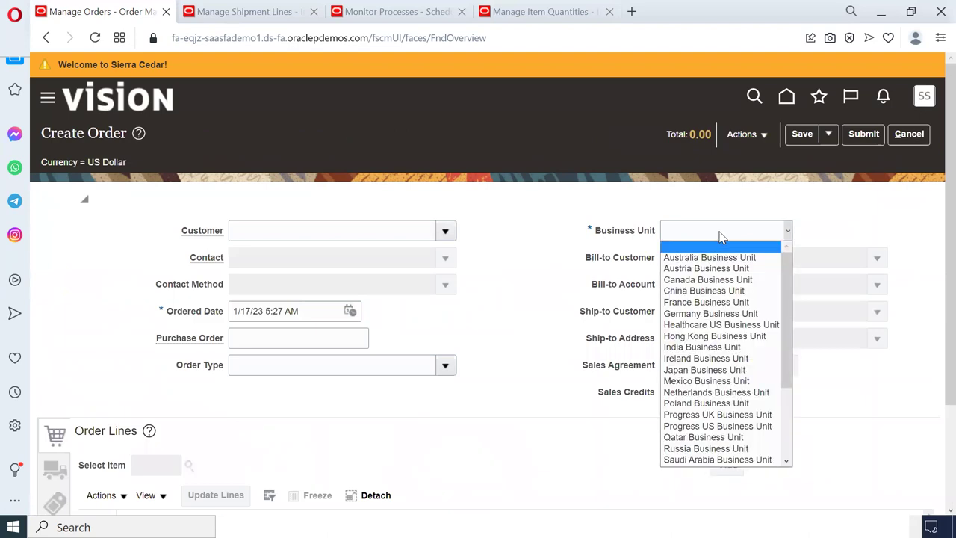
drag(790, 287, 800, 380)
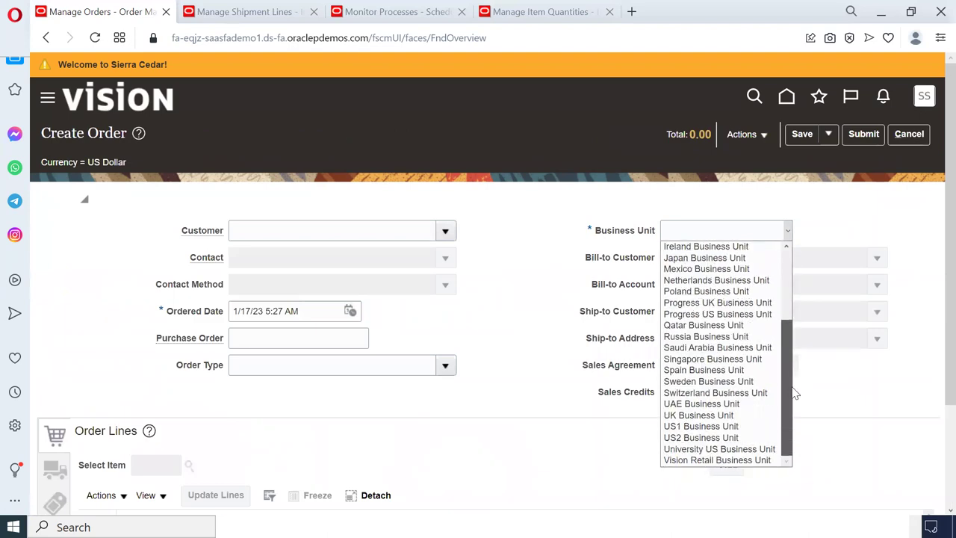
scroll(780, 393, up, 3)
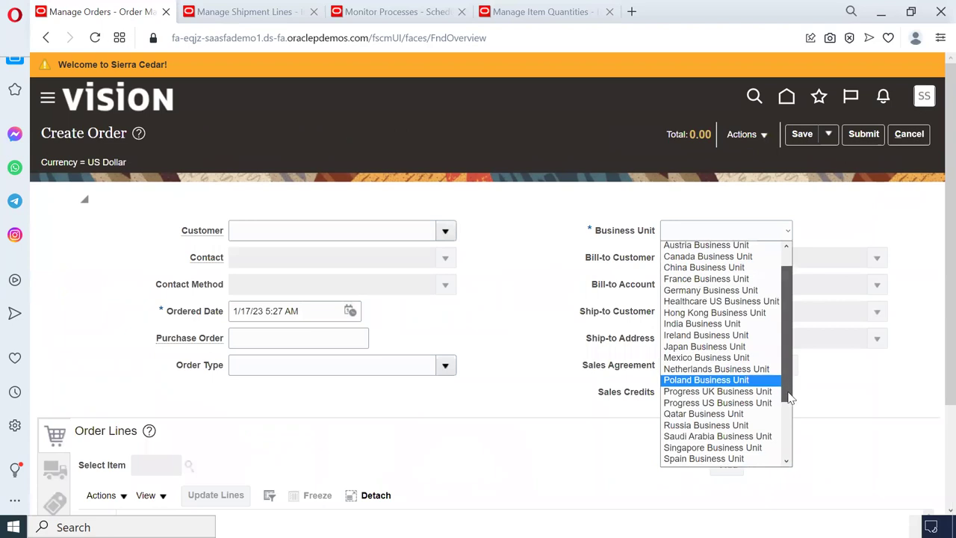
drag(790, 399, 792, 454)
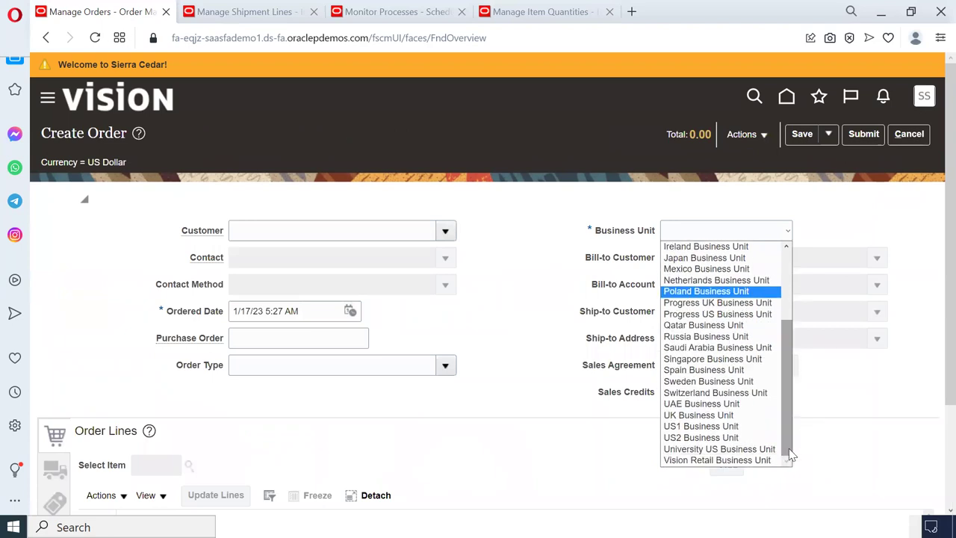
click(740, 427)
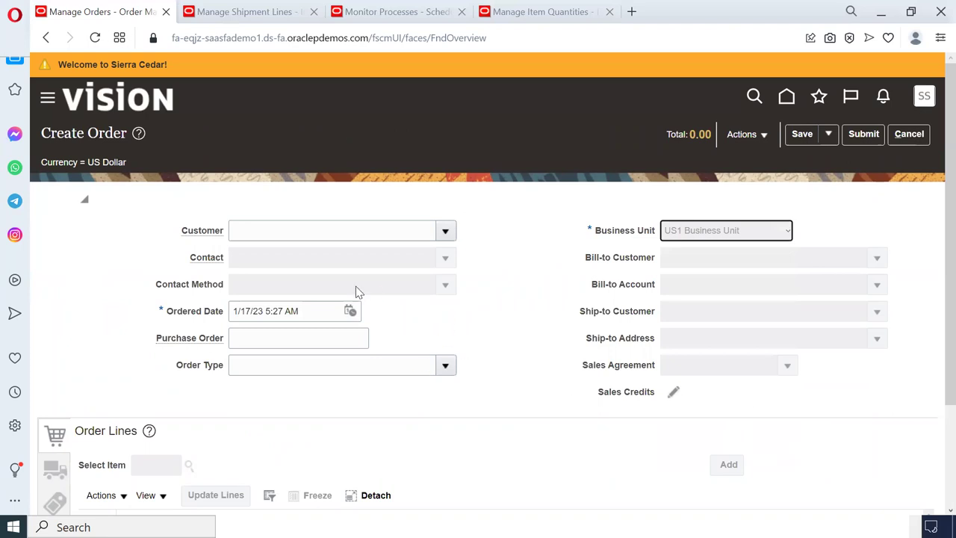
Choose customer Computer Service and Rentals, auto-filling contact, bill-to and ship-to details
click(310, 232)
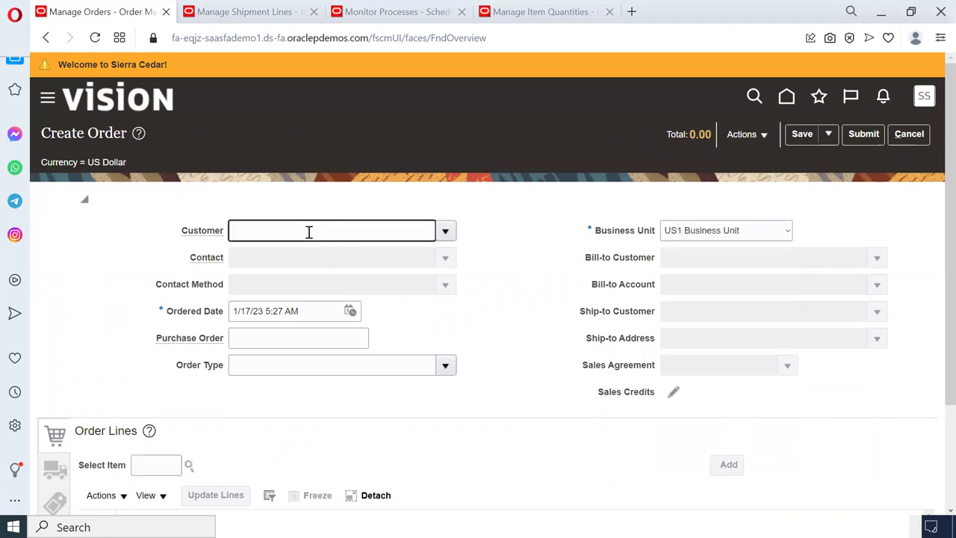
text(com)
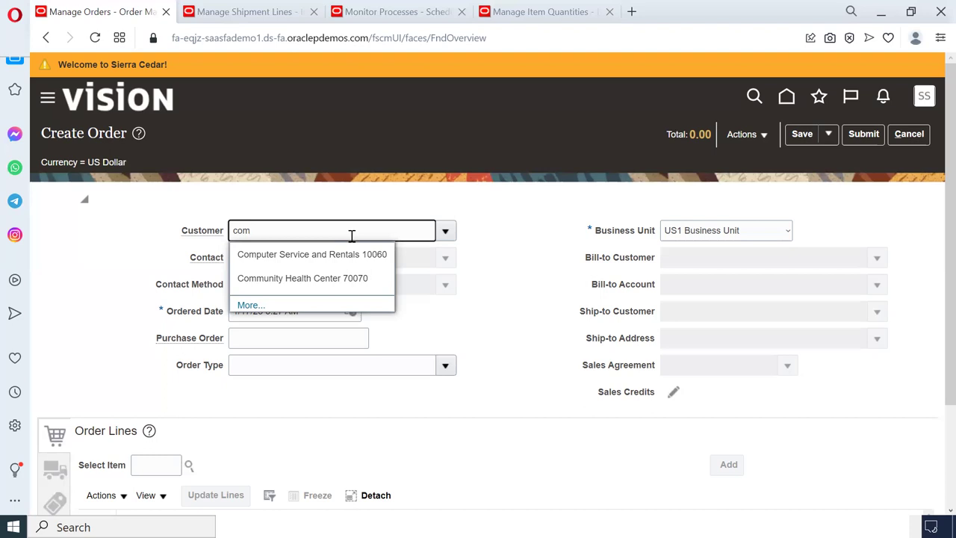
click(359, 255)
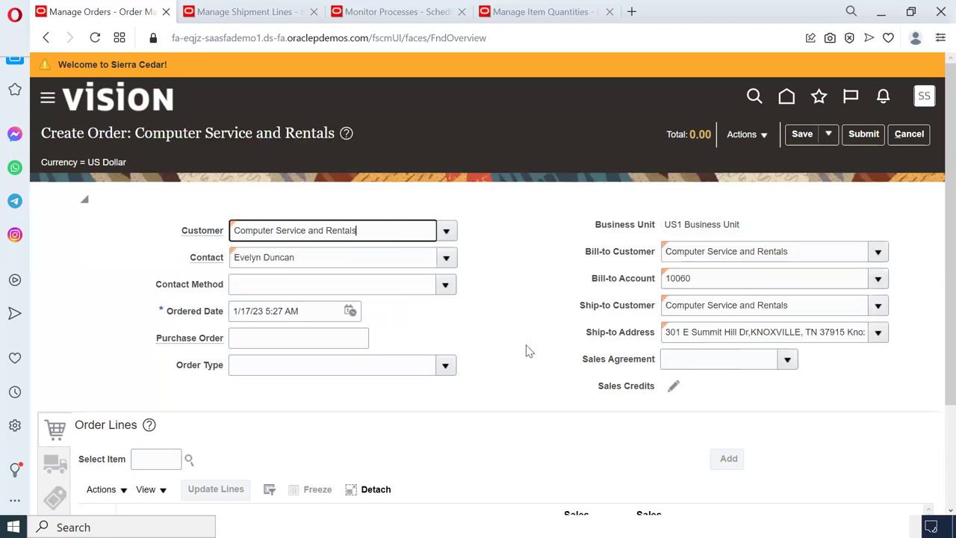
scroll(219, 392, down, 2)
click(141, 324)
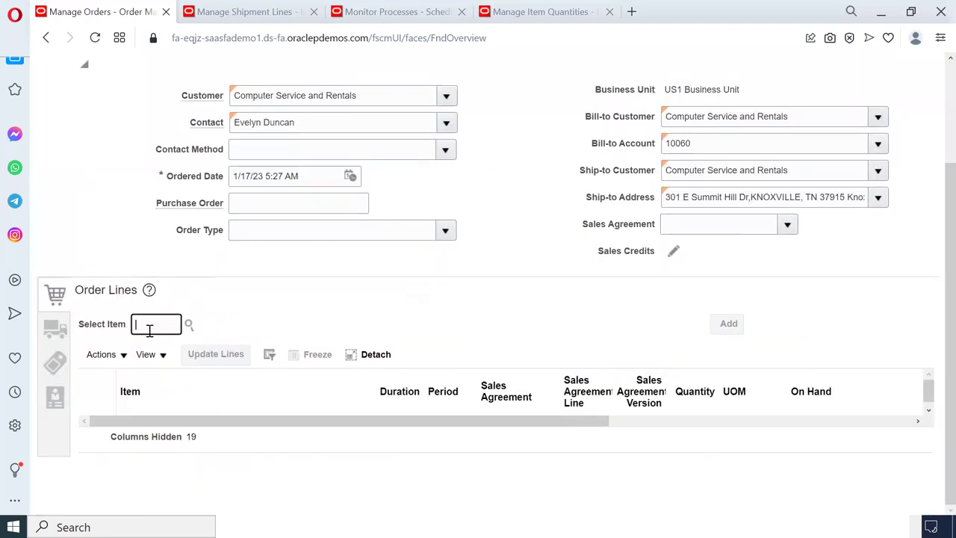
Add an order line for item 1t118_Dual_UOM with quantity 5 Ea
key(ctrl+v)
key(Tab)
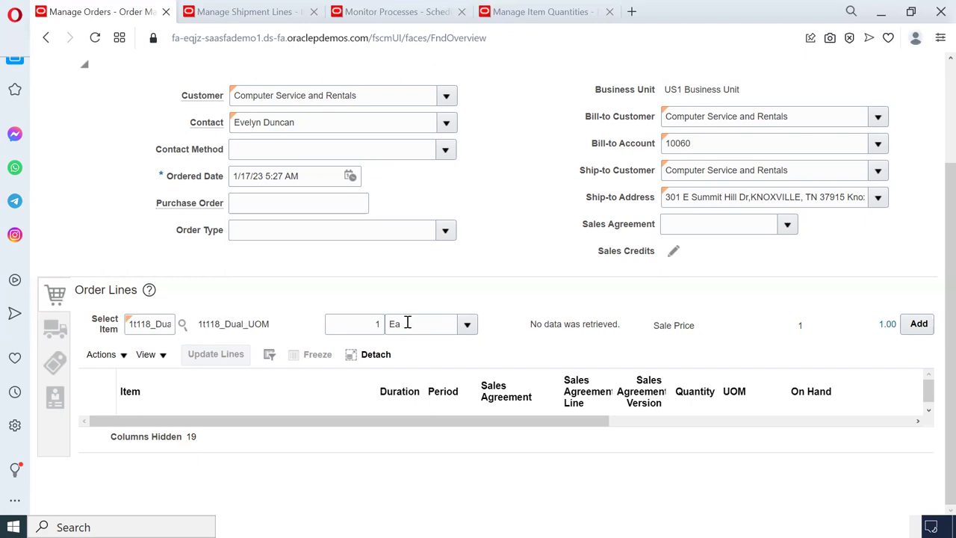
double_click(351, 324)
text(5)
key(Tab)
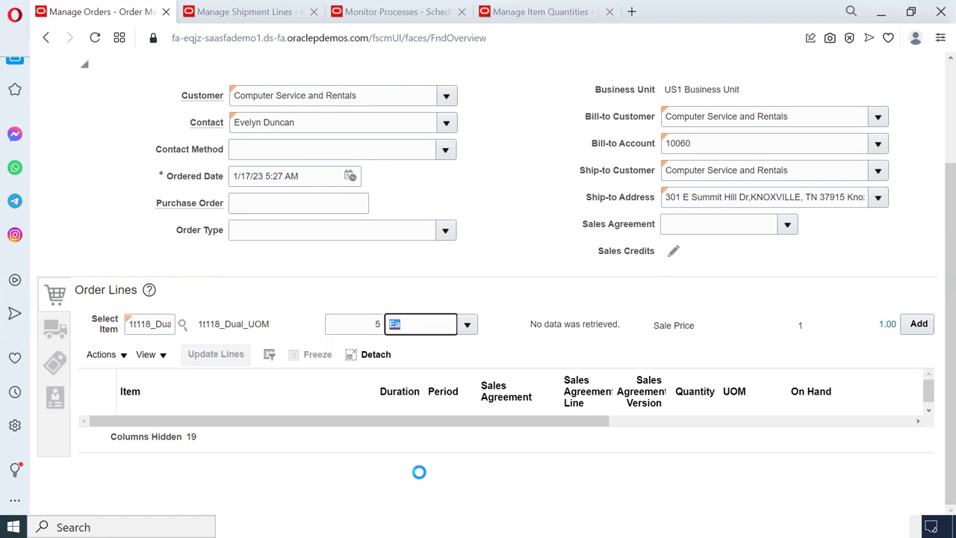
click(922, 329)
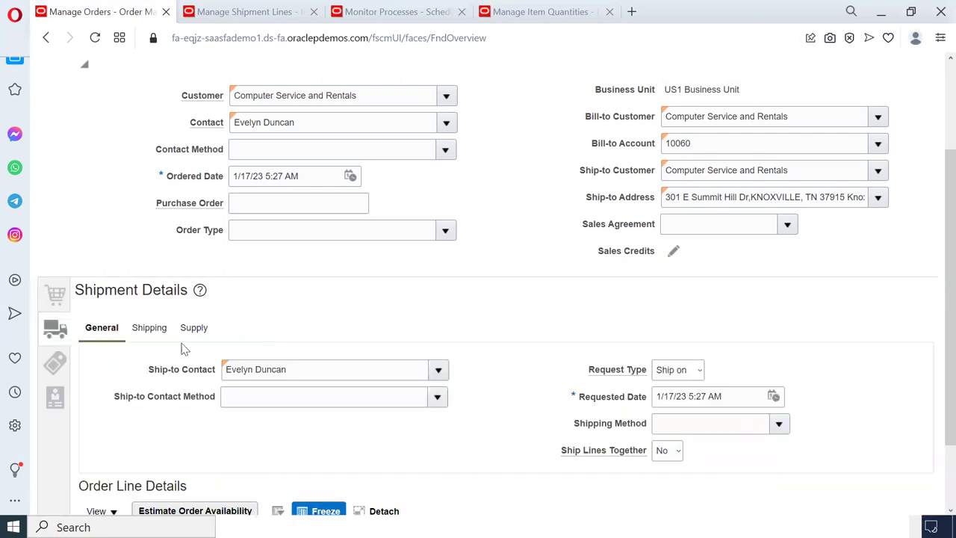
Set the line's supply warehouse to 001 - Seattle
click(193, 328)
click(256, 371)
text(00)
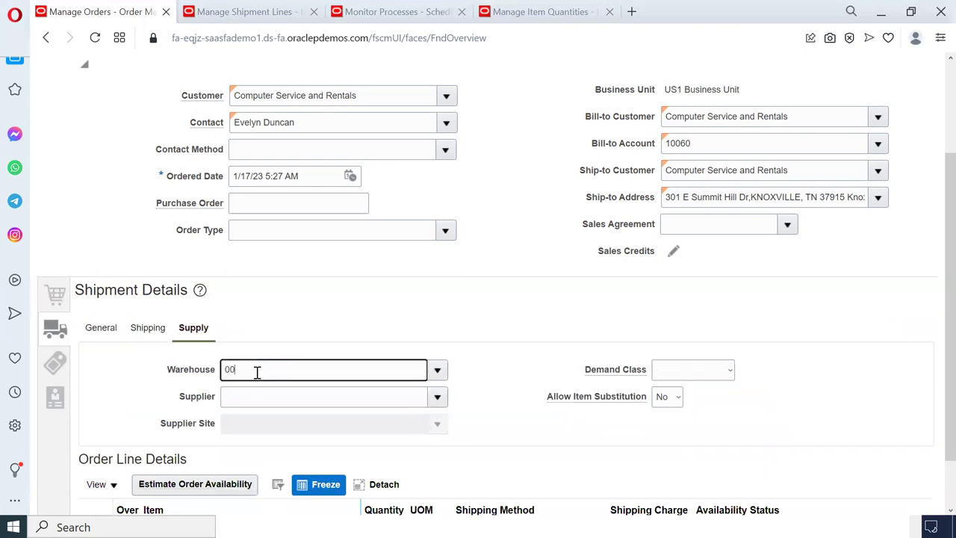
text(1)
key(Tab)
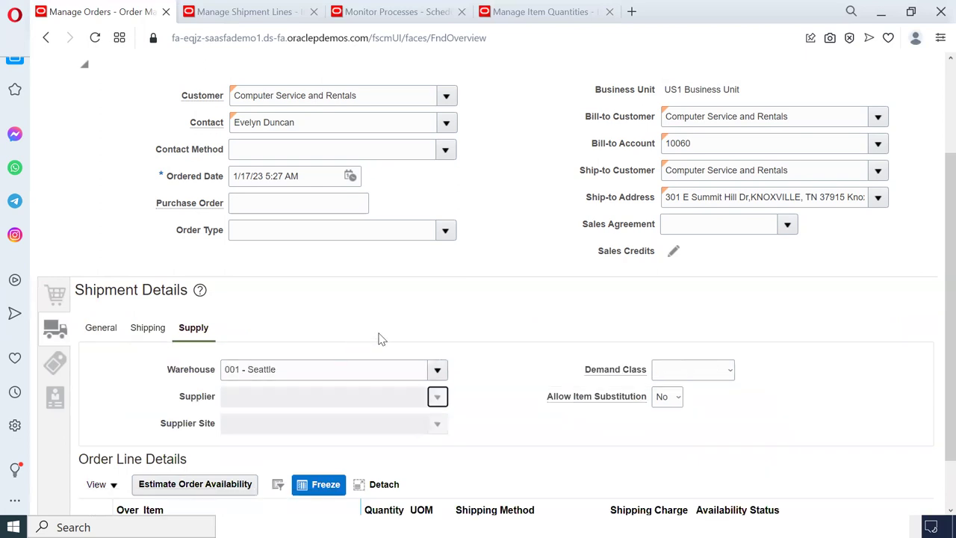
Submit sales order 97425 and dismiss the confirmation
scroll(379, 339, up, 3)
click(856, 135)
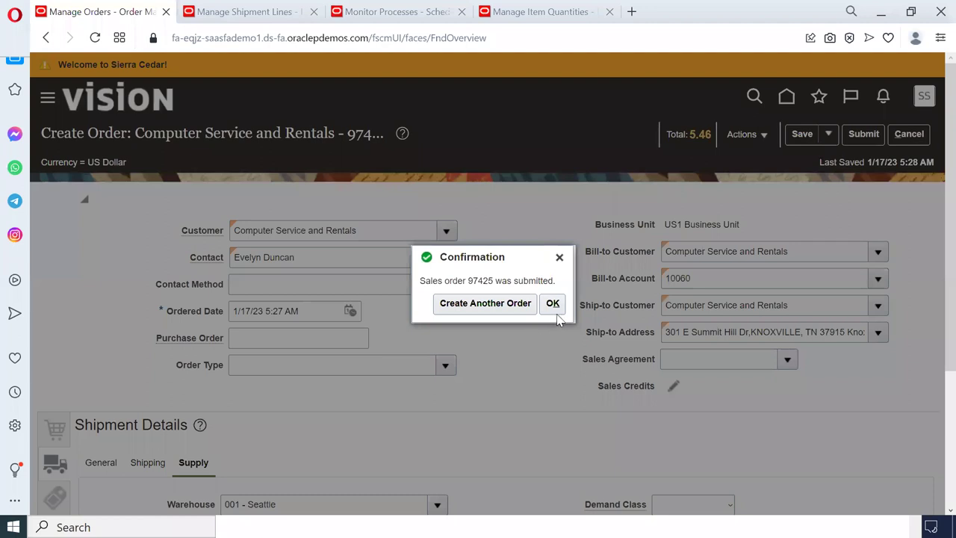
click(553, 303)
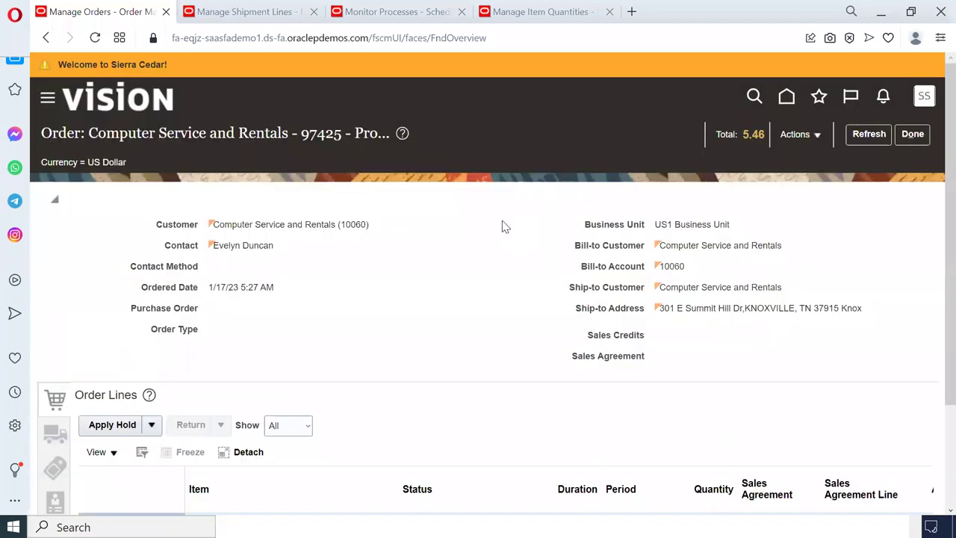
Check order 97425's fulfillment line 1-1 status, then reopen the Manage Item Quantities search
click(812, 136)
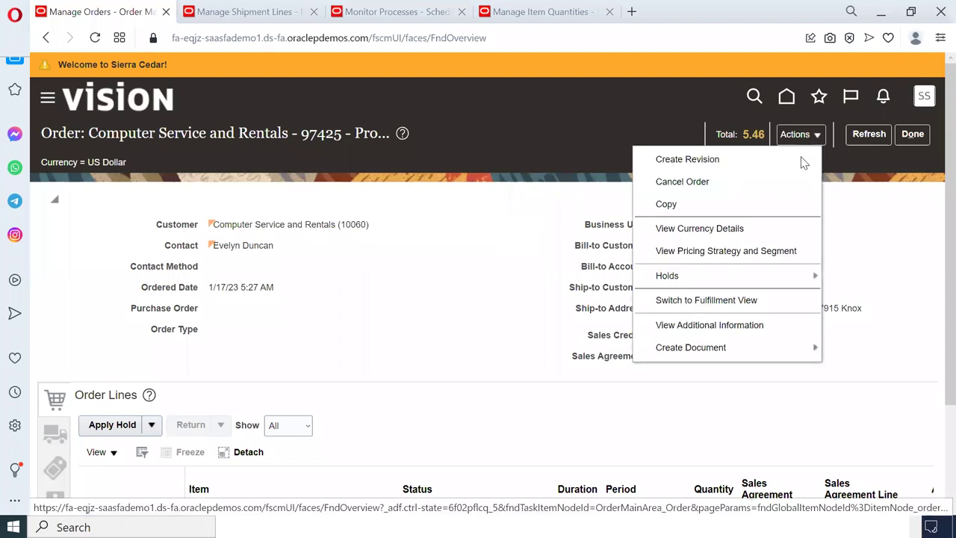
click(742, 302)
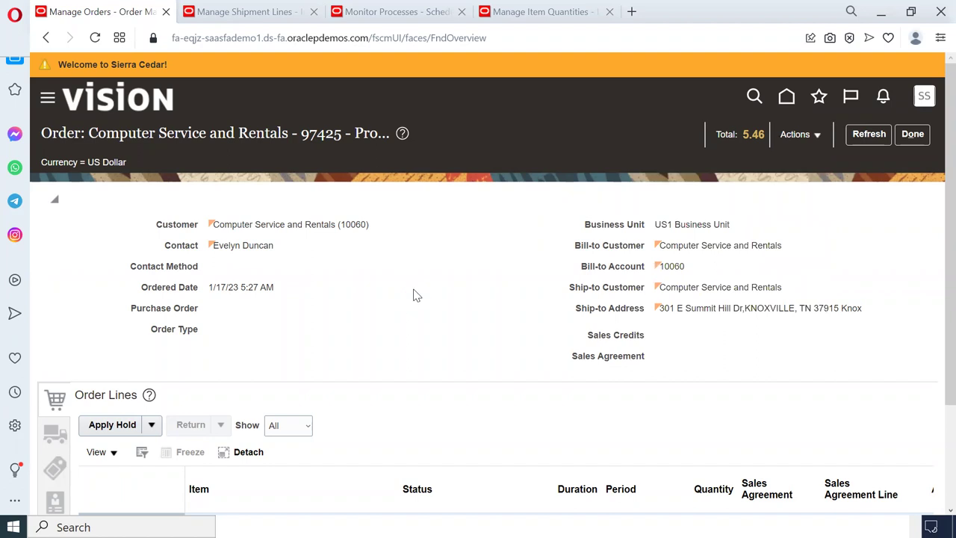
scroll(457, 318, down, 2)
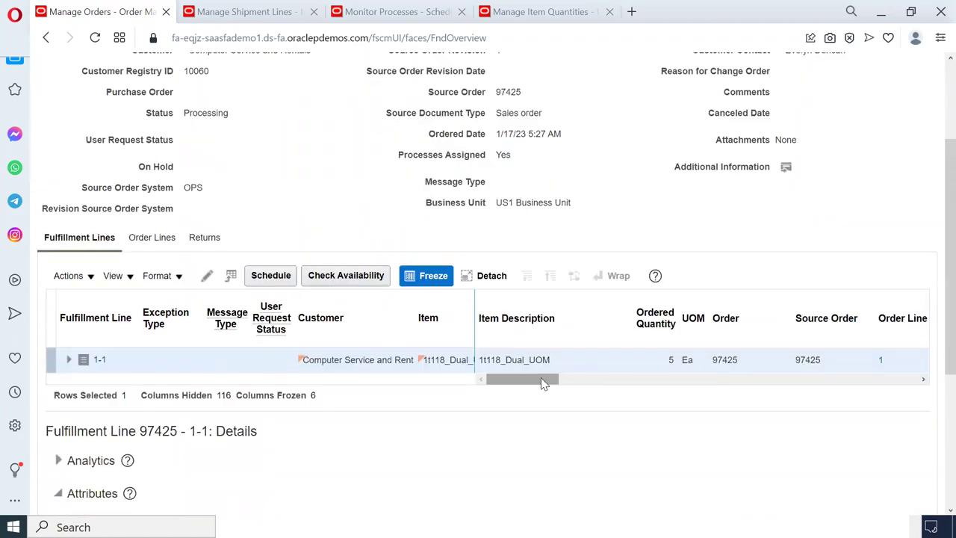
drag(551, 379, 609, 386)
click(683, 360)
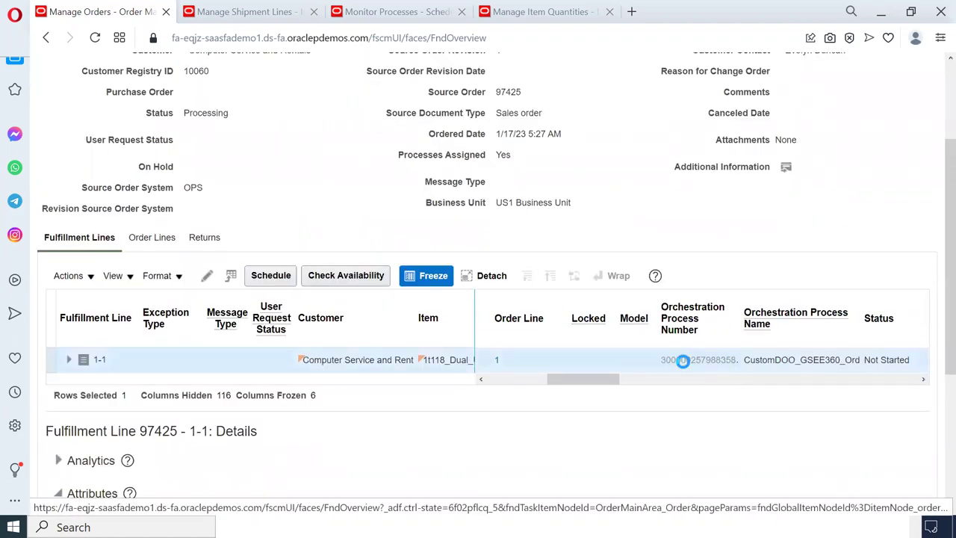
click(519, 13)
click(55, 221)
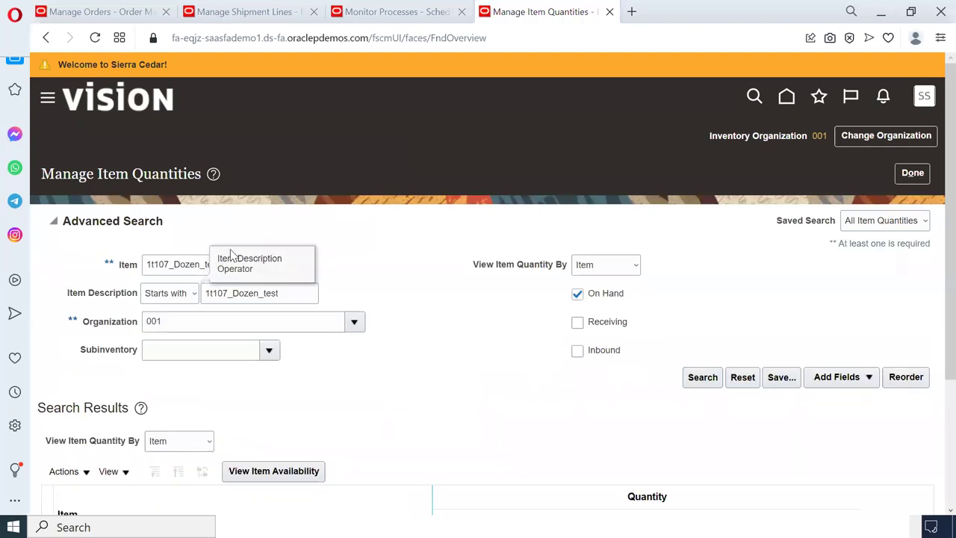
Search on-hand quantities for item 1t118_Dual_UOM in organization 001, showing 10,000 Ea
click(227, 261)
key(ctrl+a)
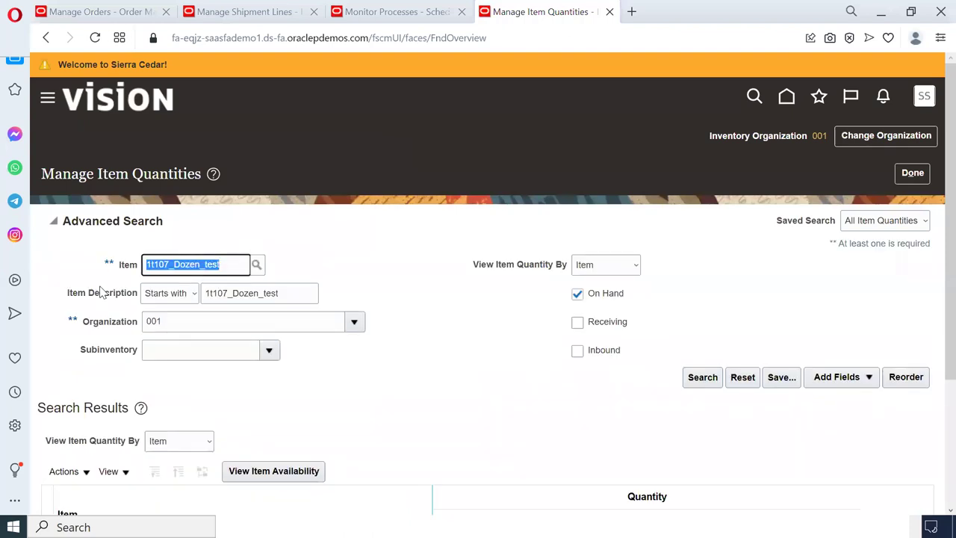
text(1t118_Dual_UOM)
click(700, 387)
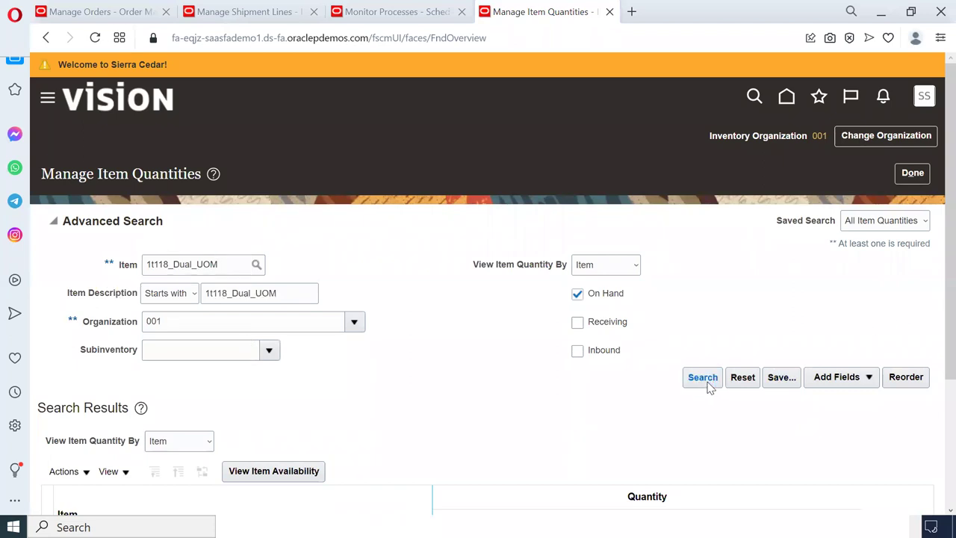
click(706, 385)
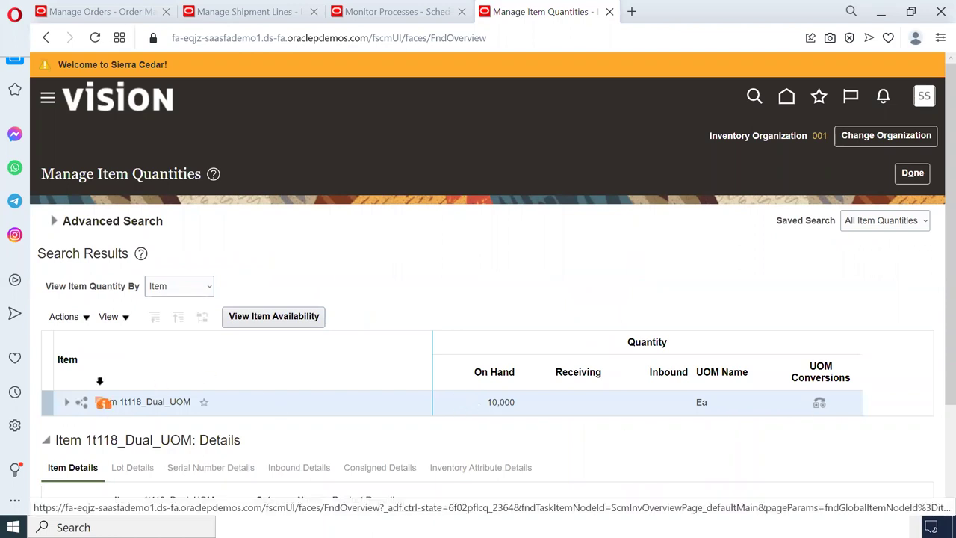
Add a secondary on-hand quantity column to the item quantities table
click(114, 324)
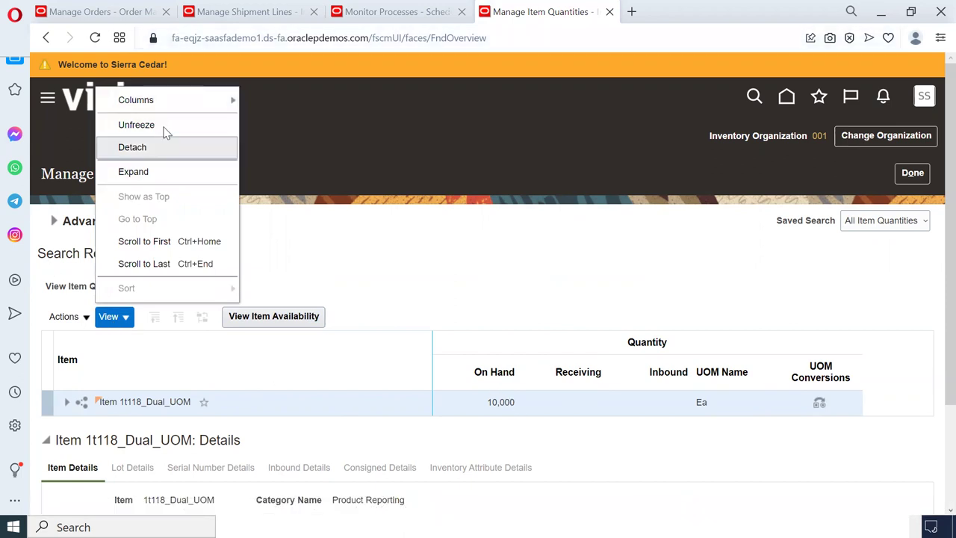
mouse_move(163, 110)
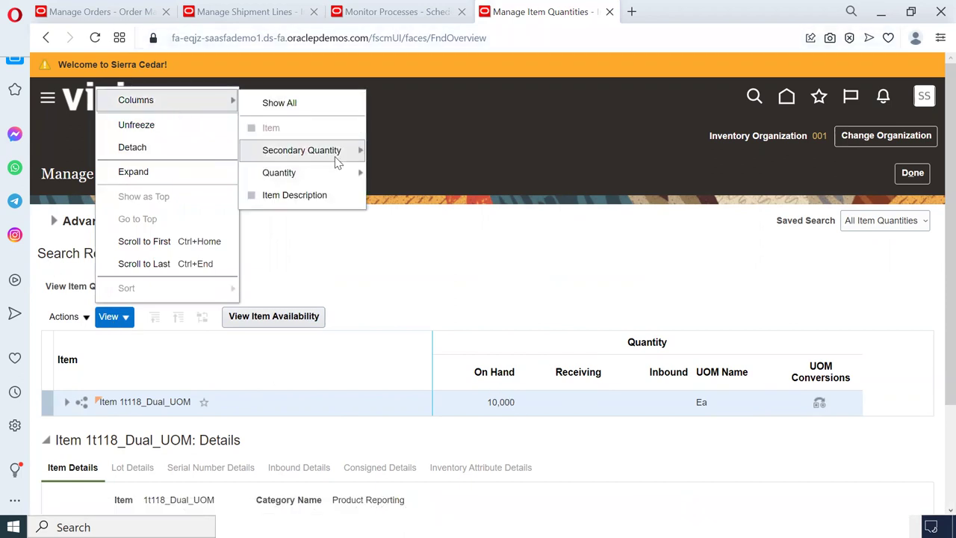
mouse_move(335, 159)
click(403, 153)
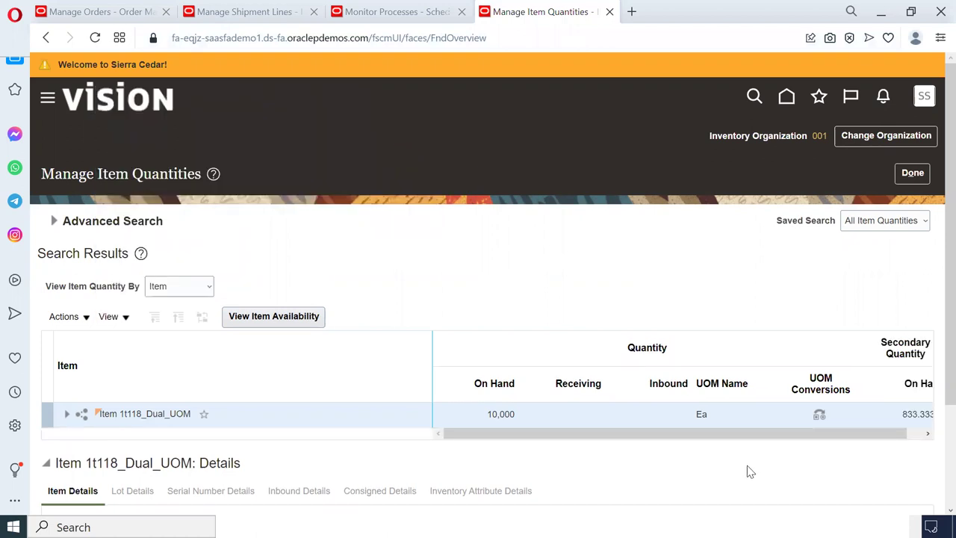
drag(723, 439, 768, 438)
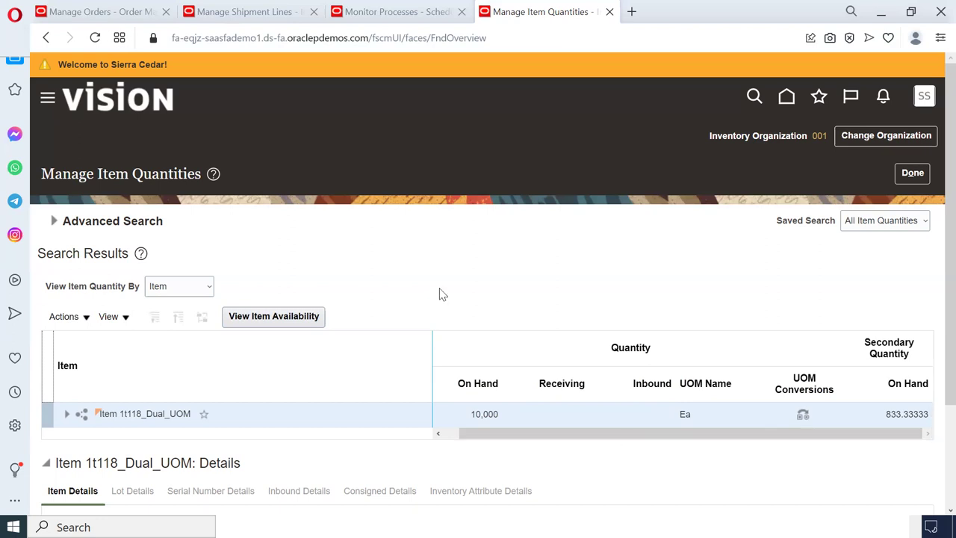
Show another secondary quantity column, confirming 833.33333 Dz, then view order 97425's orchestration process
click(110, 325)
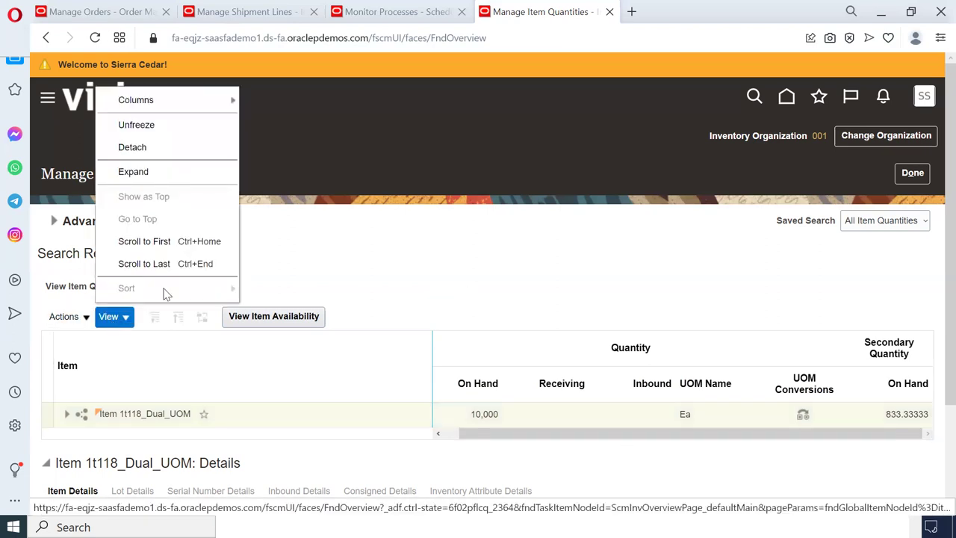
mouse_move(183, 98)
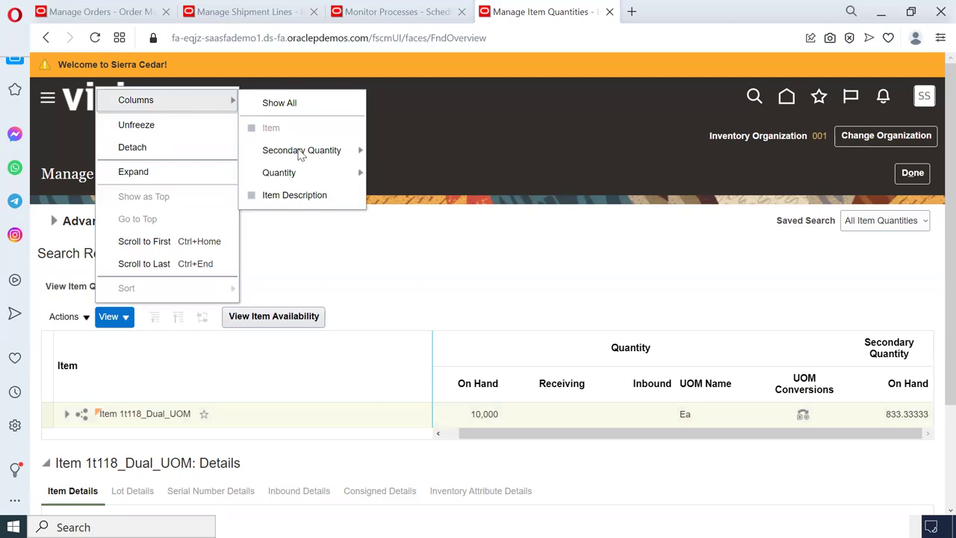
mouse_move(300, 153)
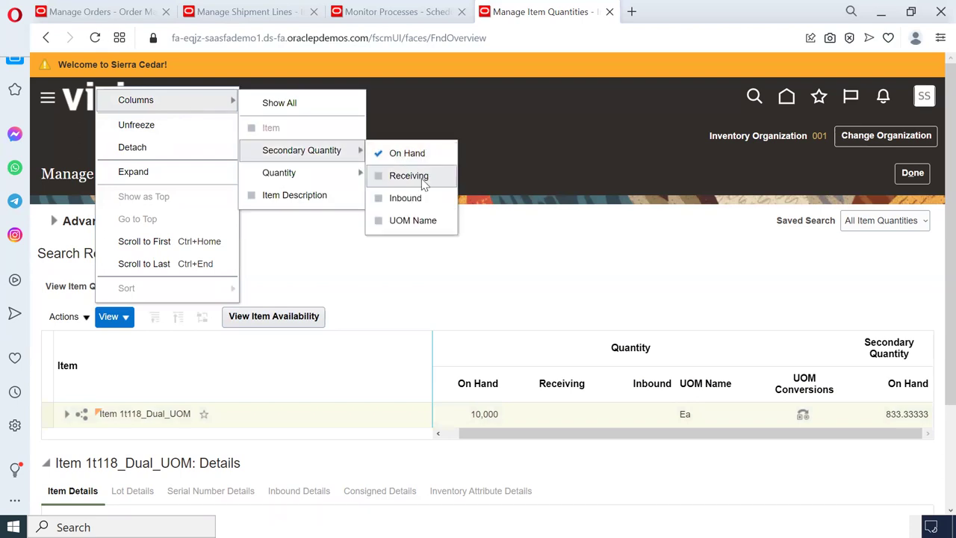
click(413, 221)
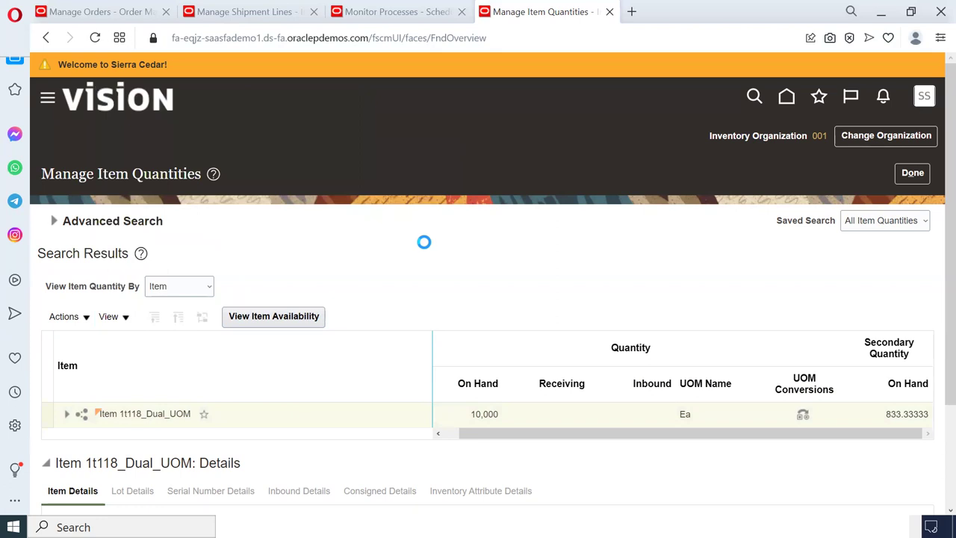
drag(593, 421, 702, 428)
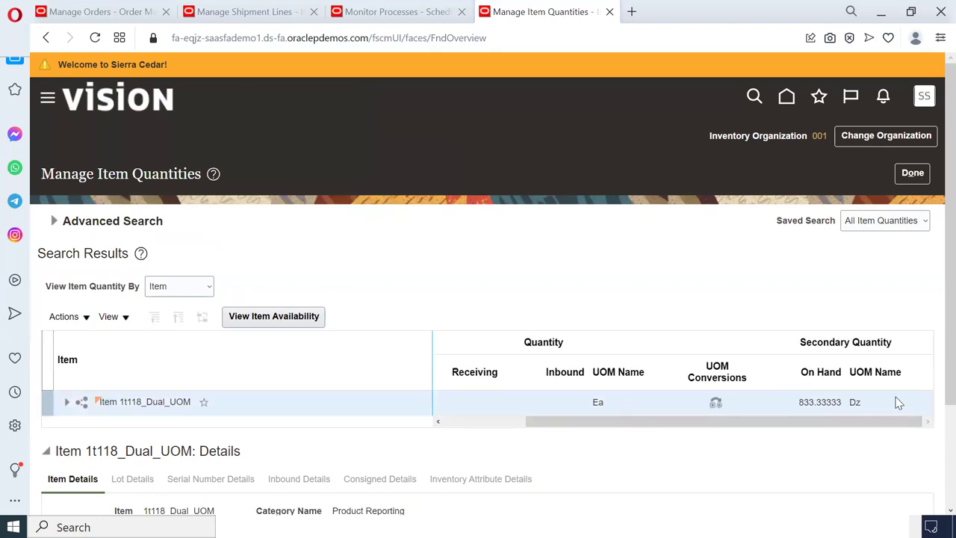
drag(590, 421, 508, 420)
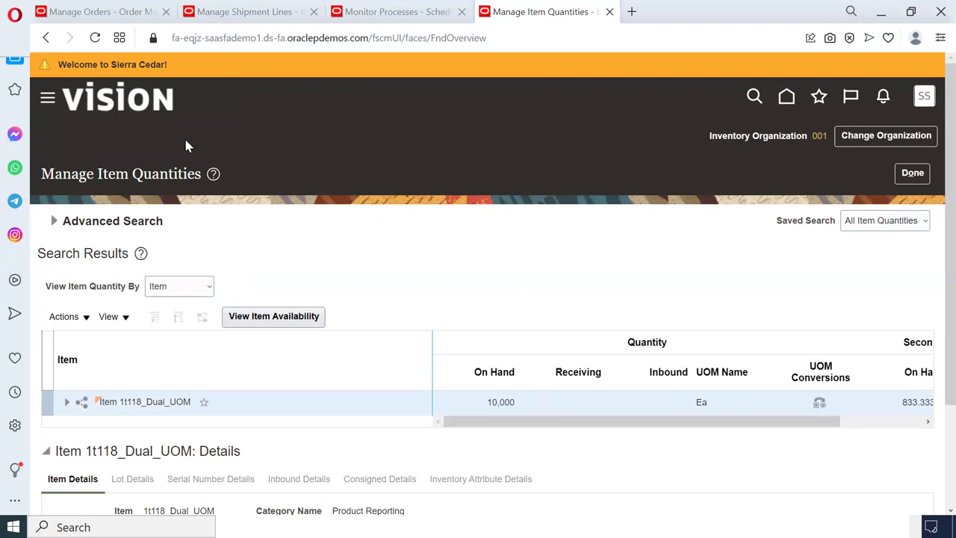
click(113, 11)
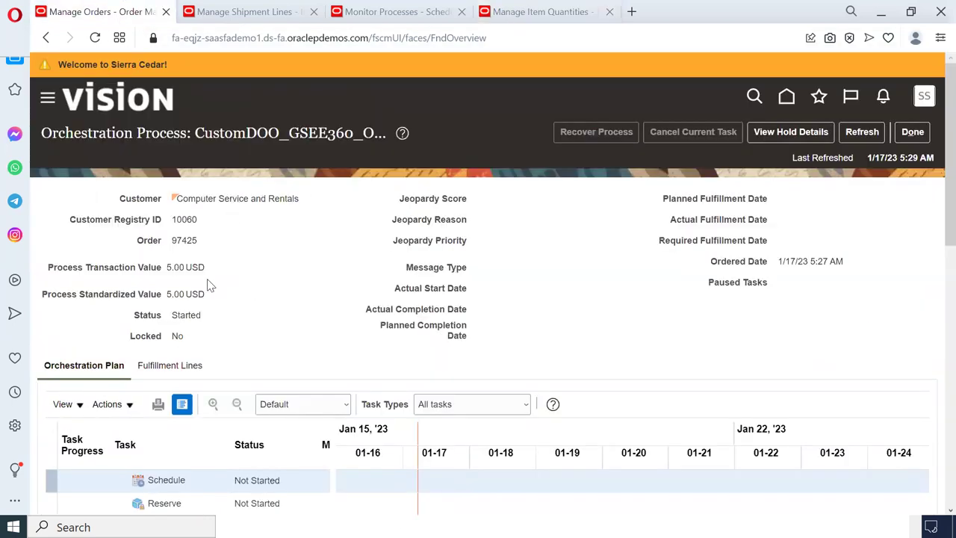
Cancel the old shipment line and open Manage Shipment Lines for organization 001
click(227, 15)
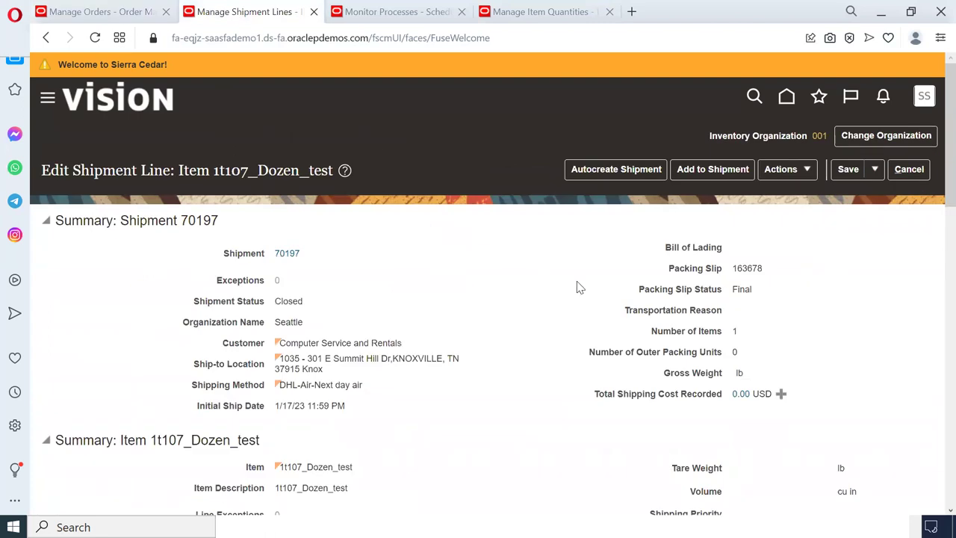
click(920, 176)
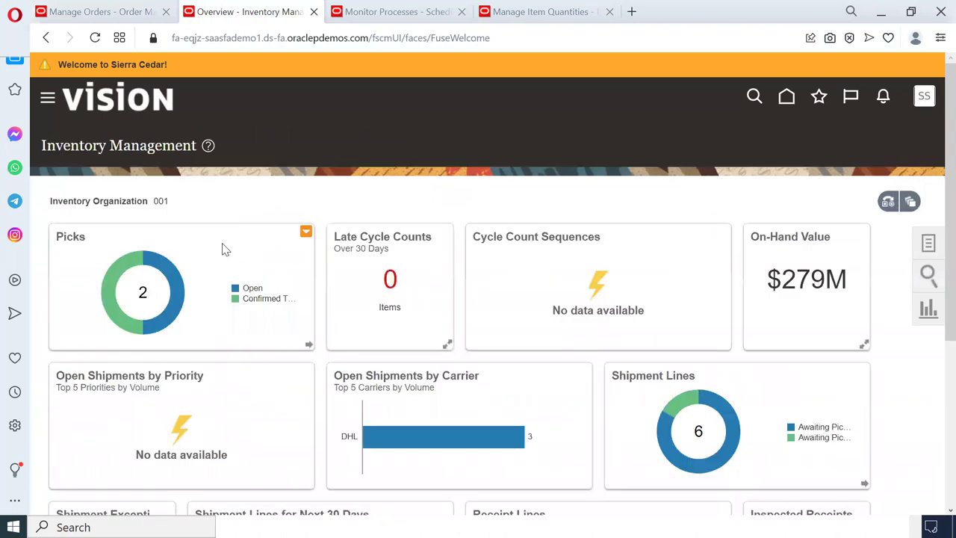
click(929, 245)
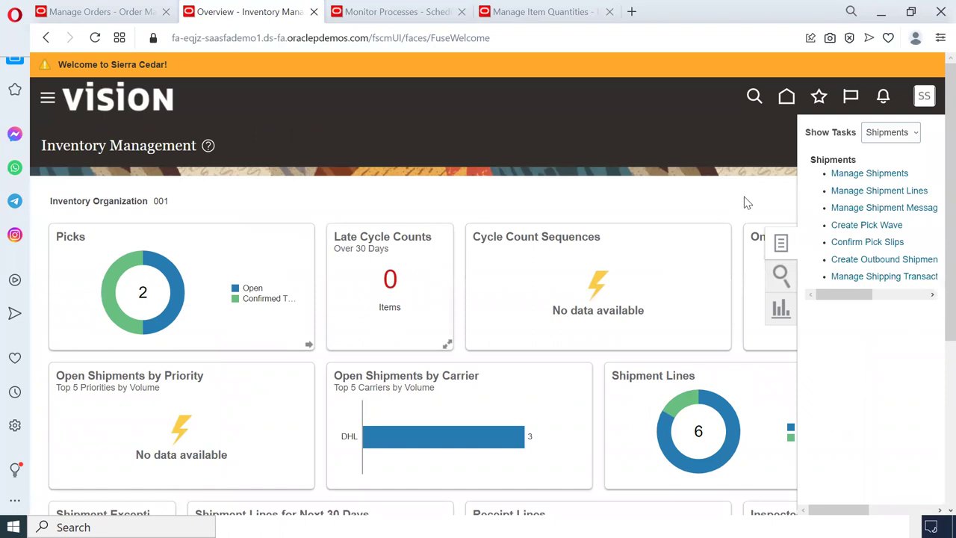
click(874, 191)
click(287, 258)
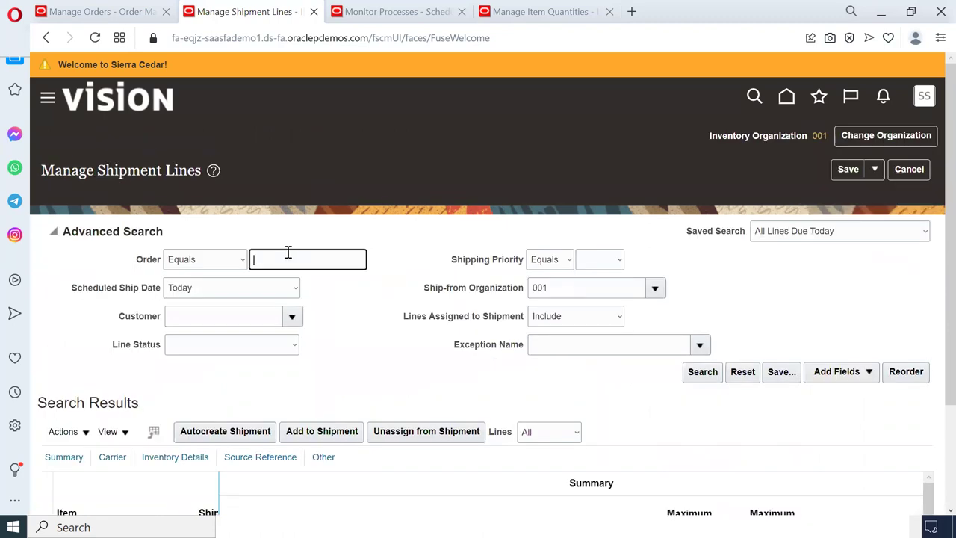
Find order 97425's 1t118_Dual_UOM shipment line and pick release it, creating request 5280733
text(97425)
key(Tab)
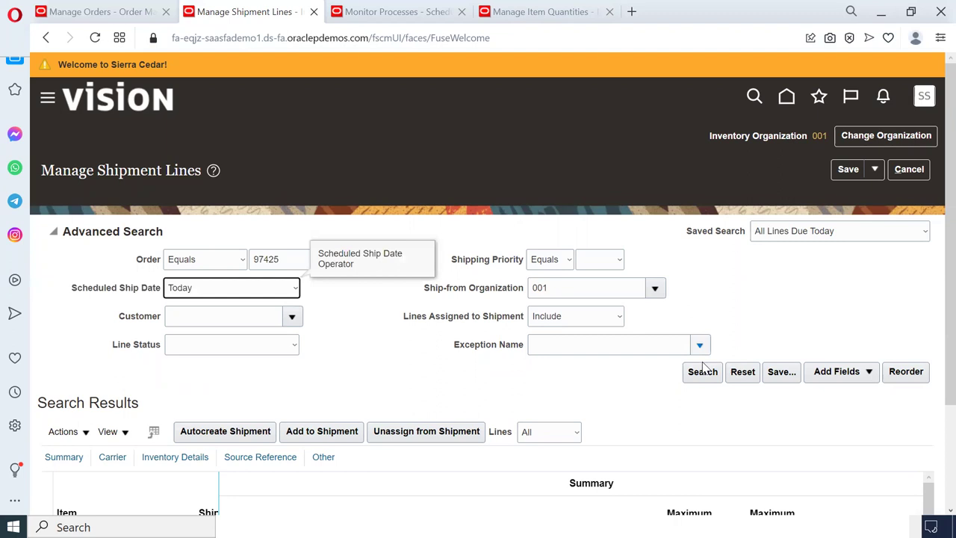
click(702, 369)
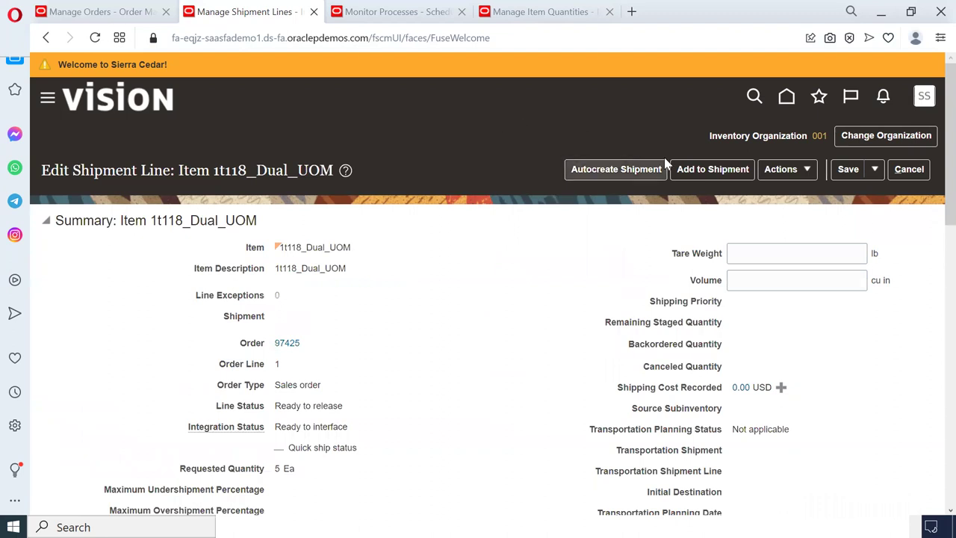
click(805, 170)
click(807, 194)
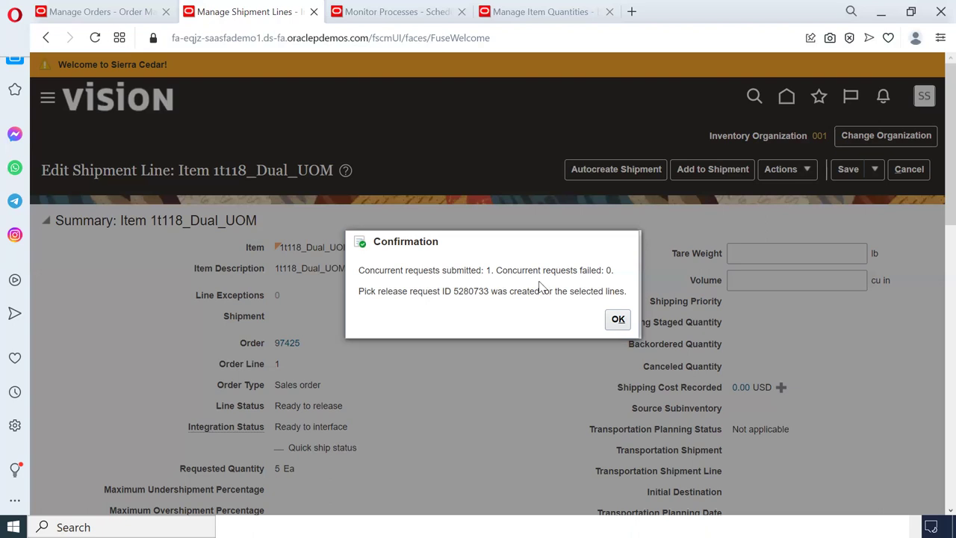
Acknowledge the pick release confirmation and save and close the shipment line
click(618, 319)
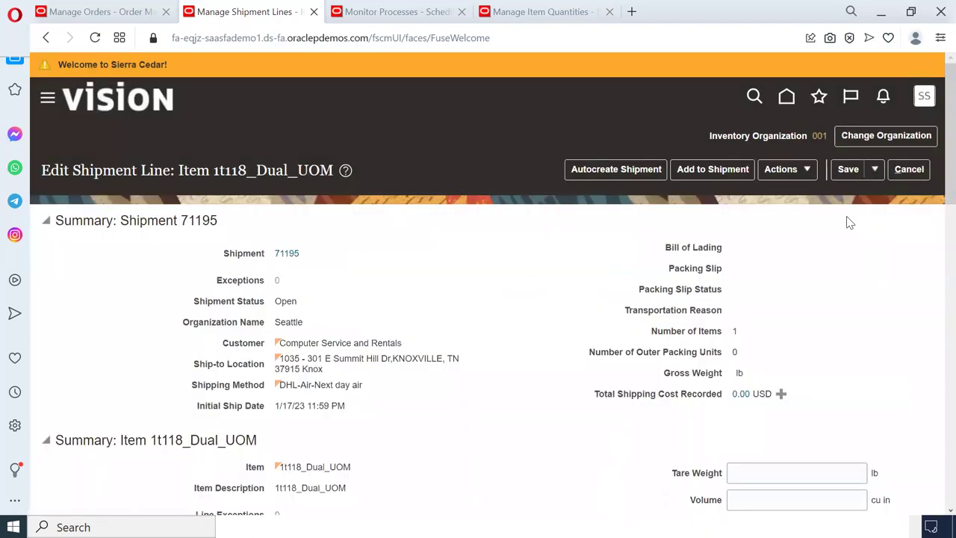
click(874, 170)
click(880, 197)
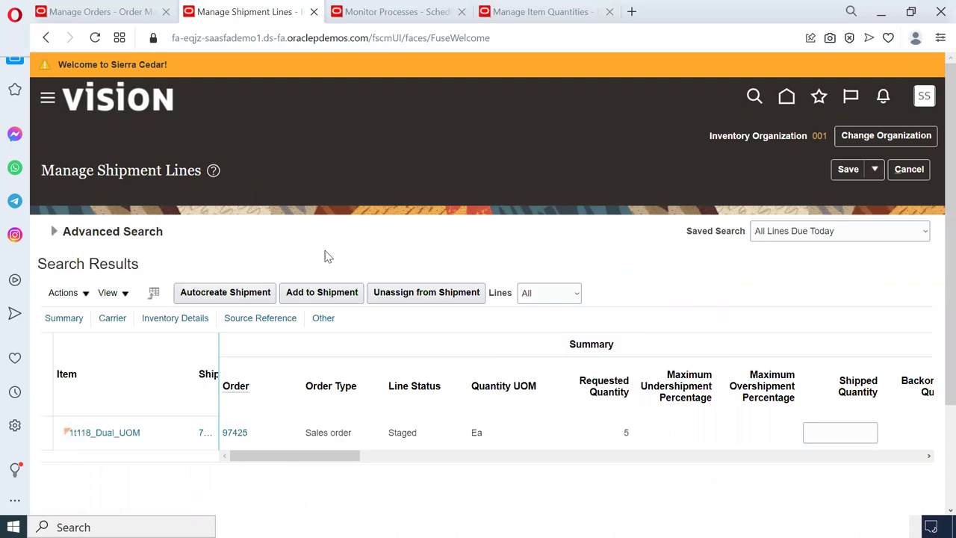
Ship-confirm shipment 71195 despite missing weight and volume, then refresh the scheduled processes list
click(205, 437)
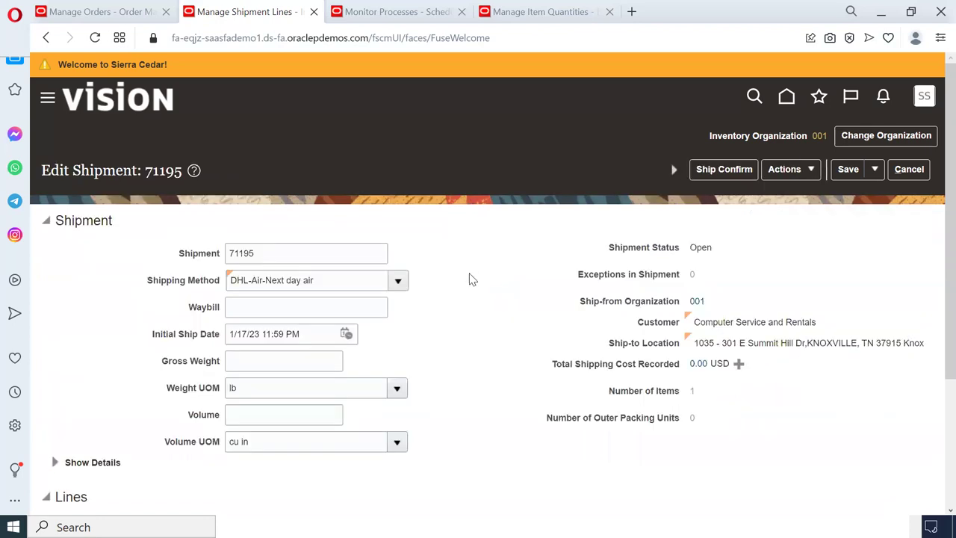
click(738, 169)
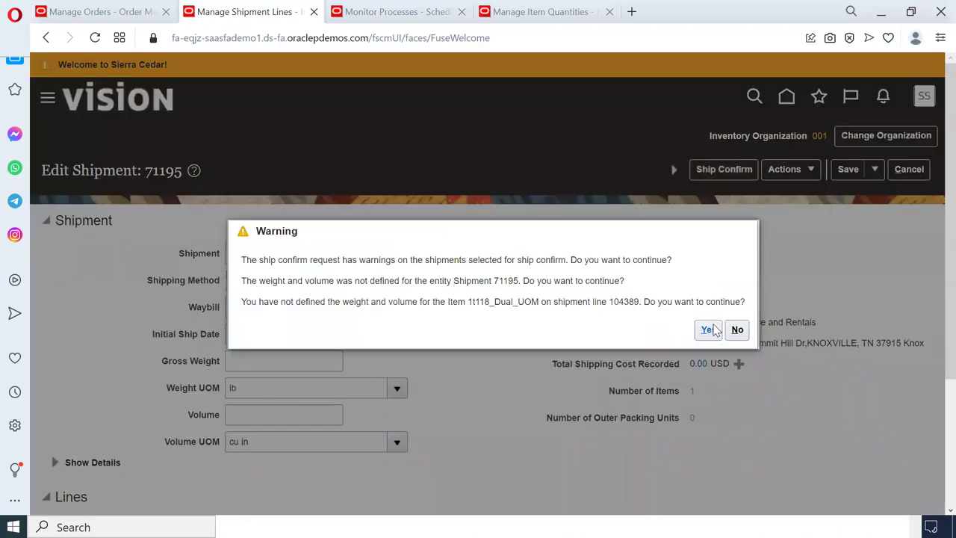
click(707, 330)
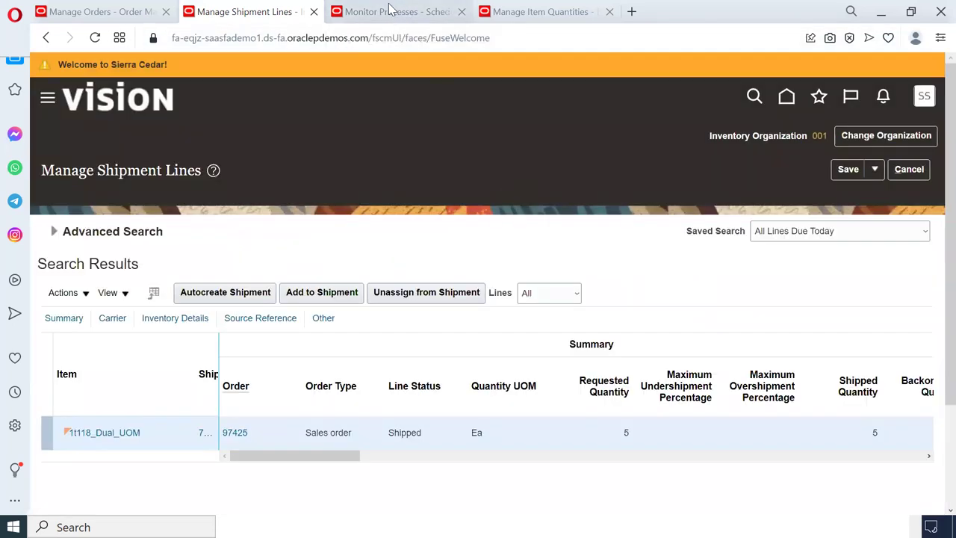
click(389, 9)
click(615, 278)
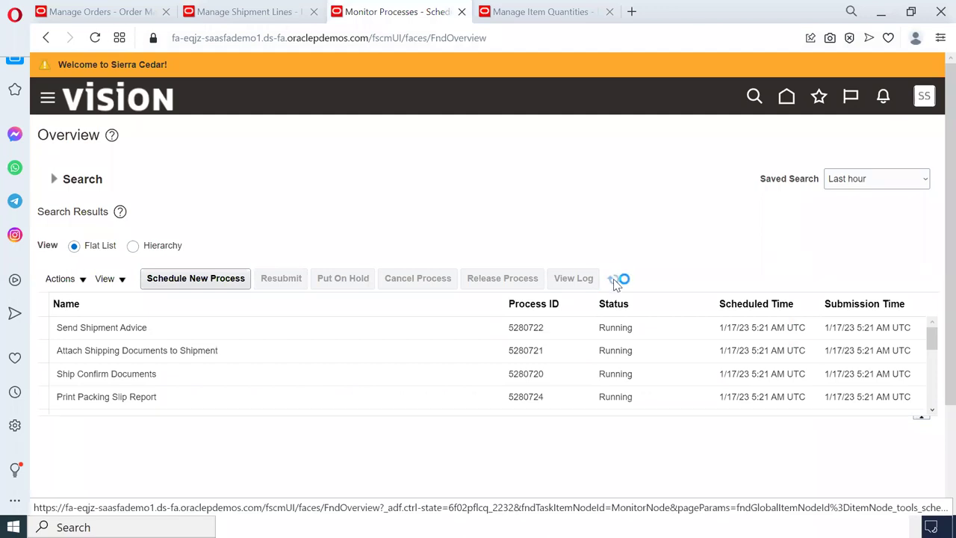
Rerun the item quantities search, confirming 1t118_Dual_UOM on hand is now 9,995 Ea
click(614, 279)
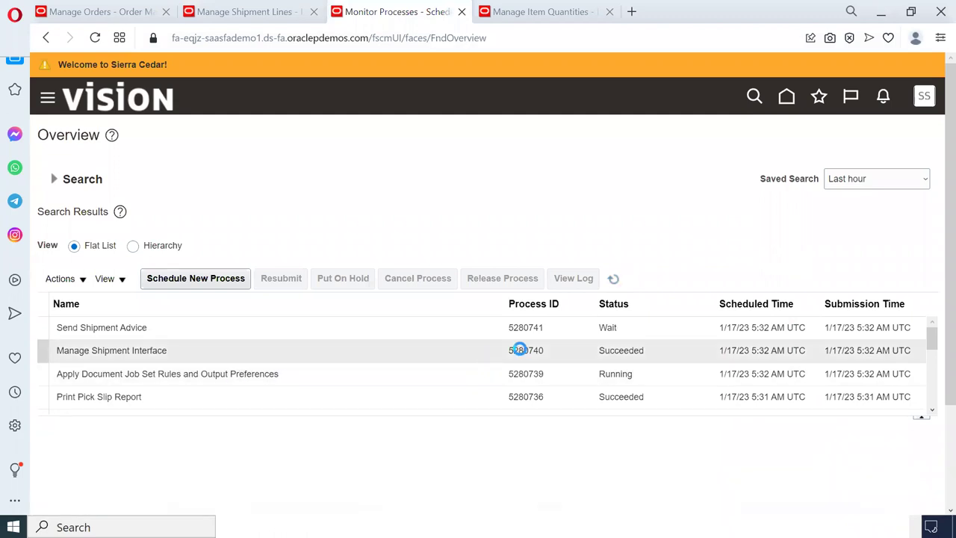
click(532, 22)
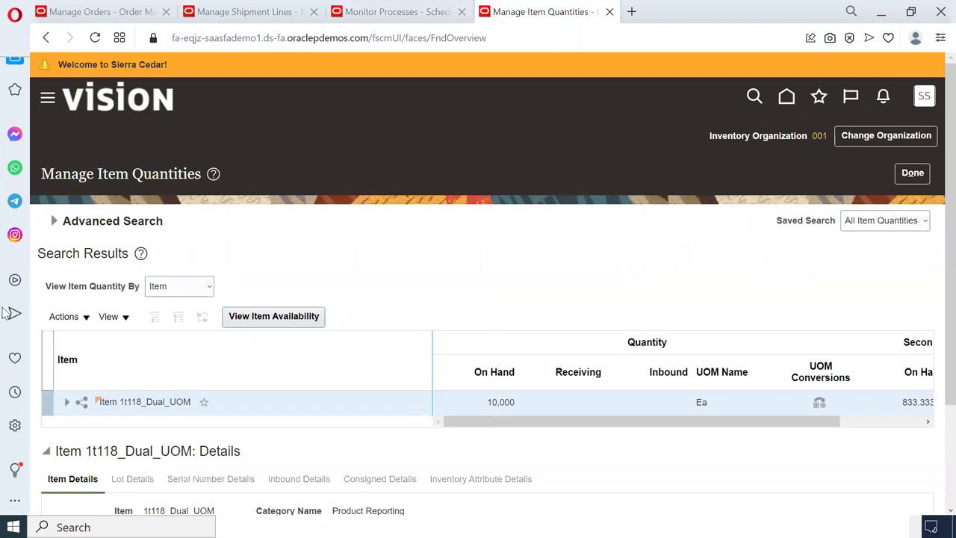
click(51, 221)
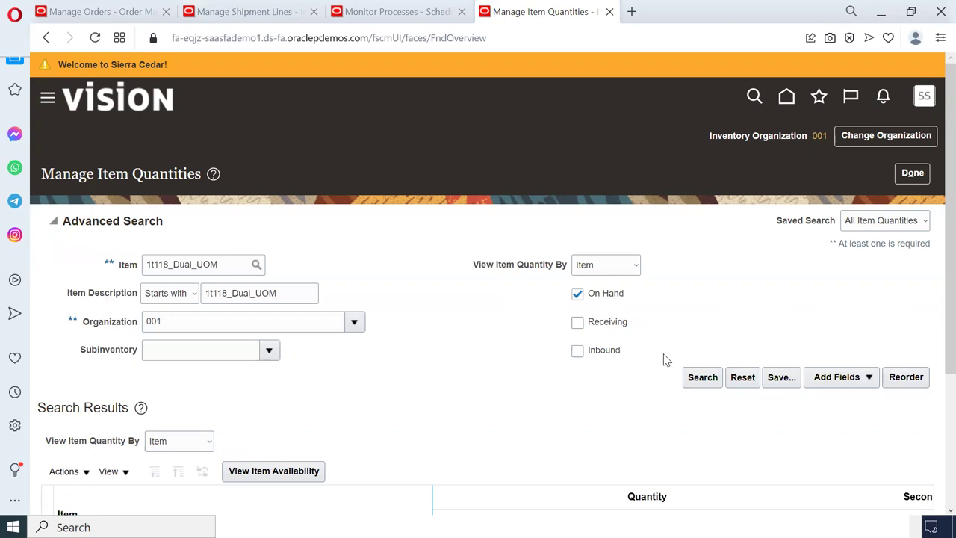
click(697, 379)
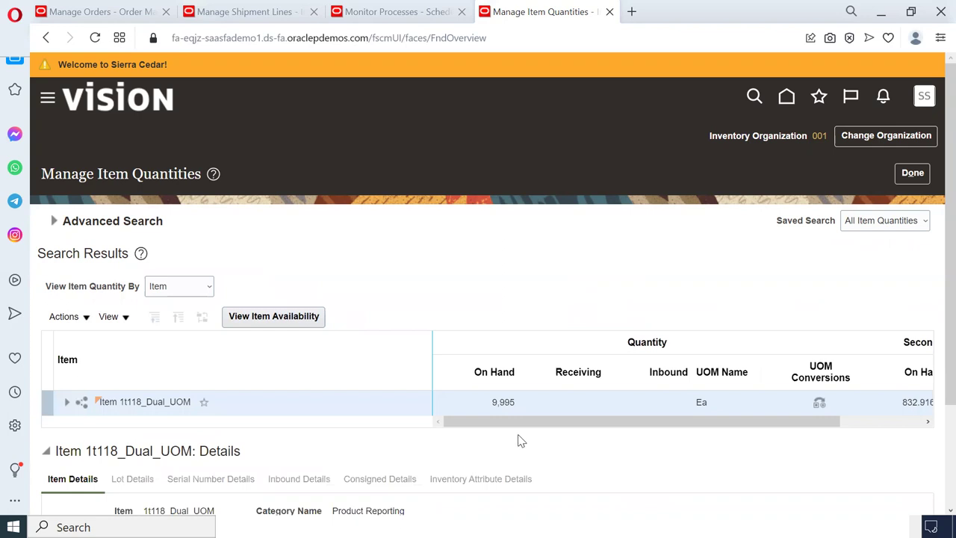
Check 1t118_Dual_UOM's secondary on-hand of 832.91666 Dz, then close Manage Item Quantities
drag(521, 429, 688, 430)
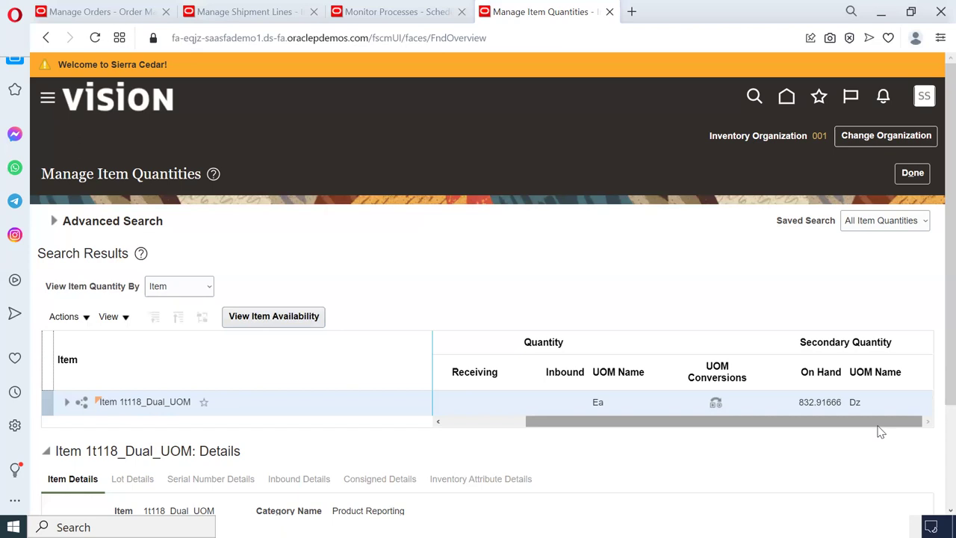
mouse_move(678, 425)
mouse_down()
mouse_move(499, 439)
mouse_move(665, 435)
mouse_up()
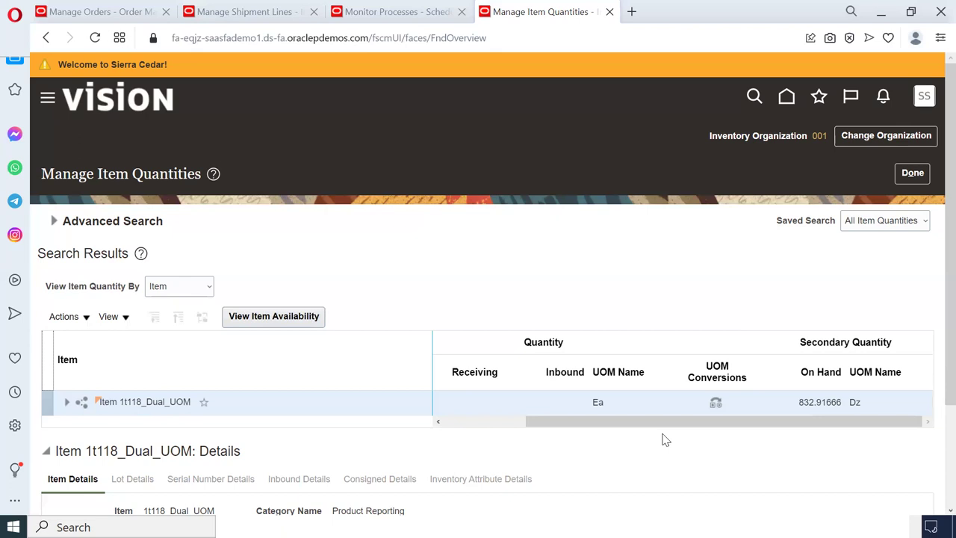
click(906, 176)
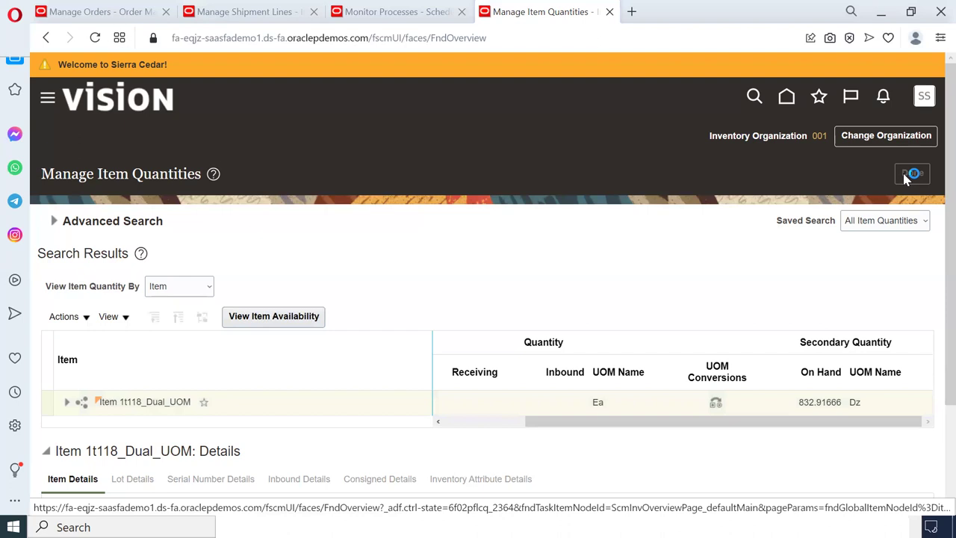
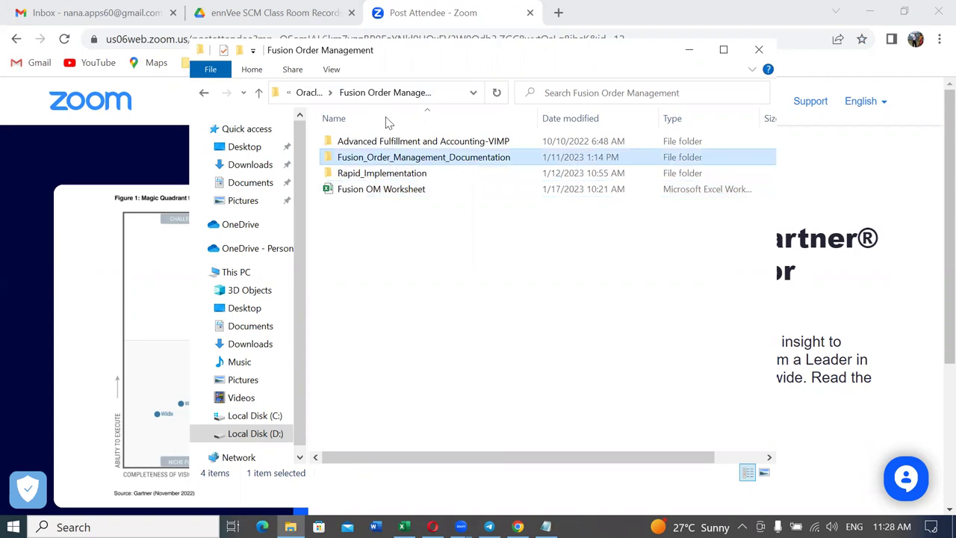
Open the Buy_1_Get_1_Free document in Word from the Fusion_Order_Management_Documentation folder
double_click(389, 160)
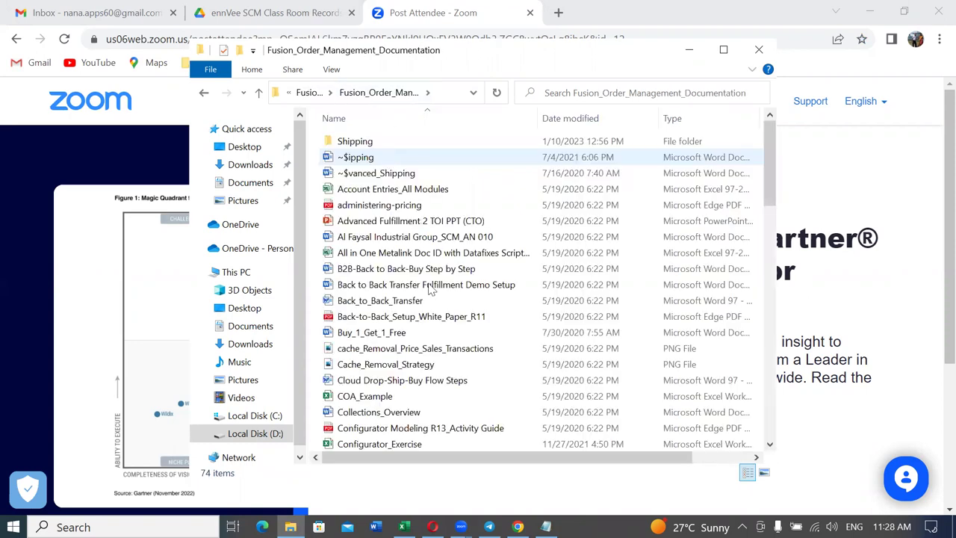
click(403, 334)
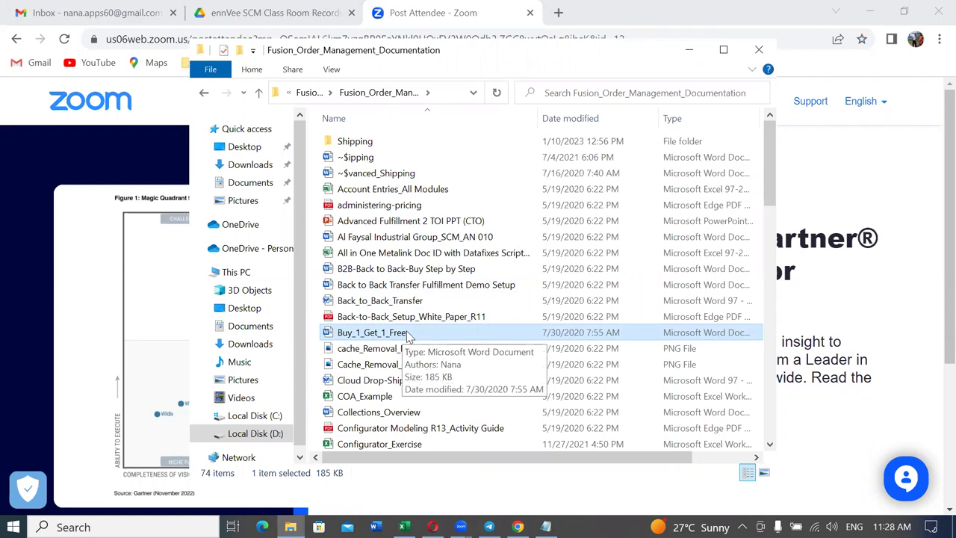
double_click(406, 332)
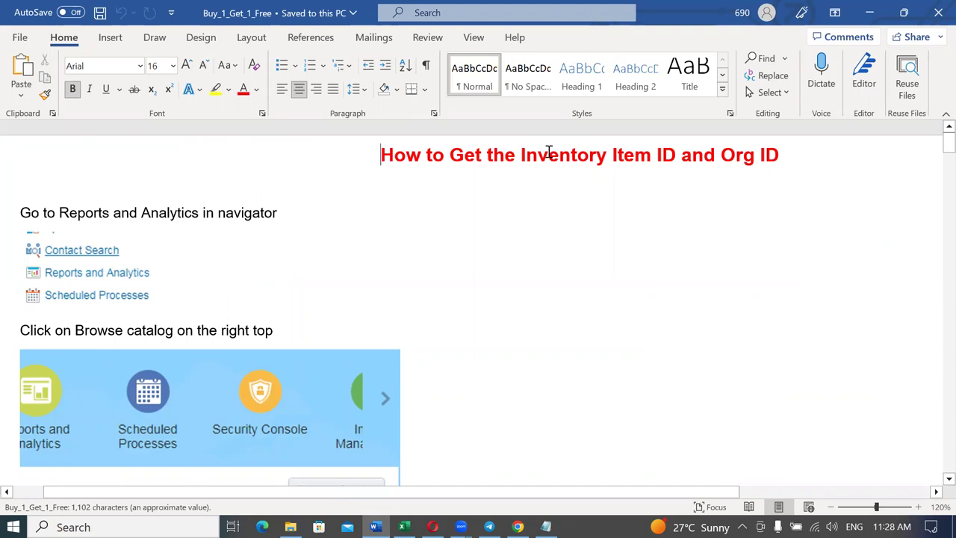
Highlight 'Inventory Item ID' and the 'Reports and Analytics in navigator' instruction, then return to the Oracle browser
drag(550, 153, 667, 155)
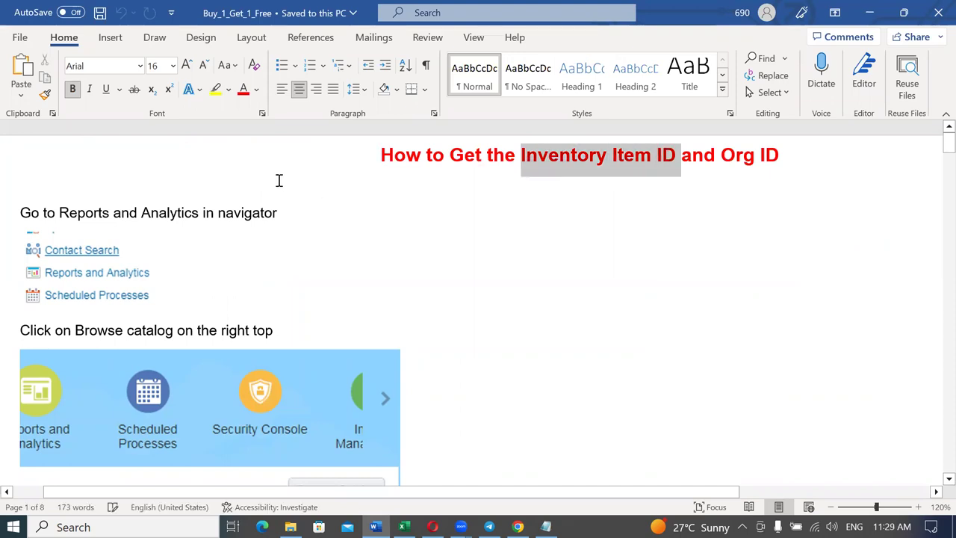
drag(63, 213, 222, 217)
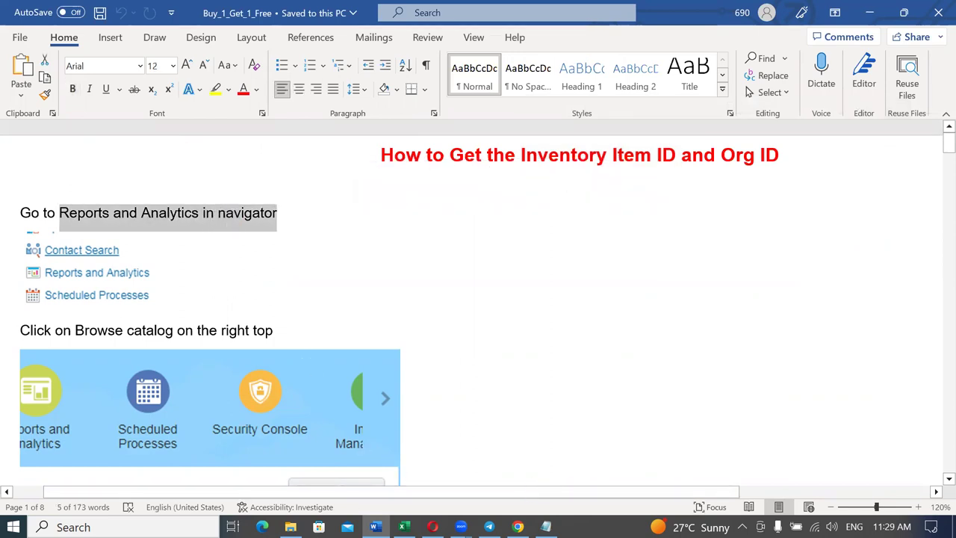
click(433, 527)
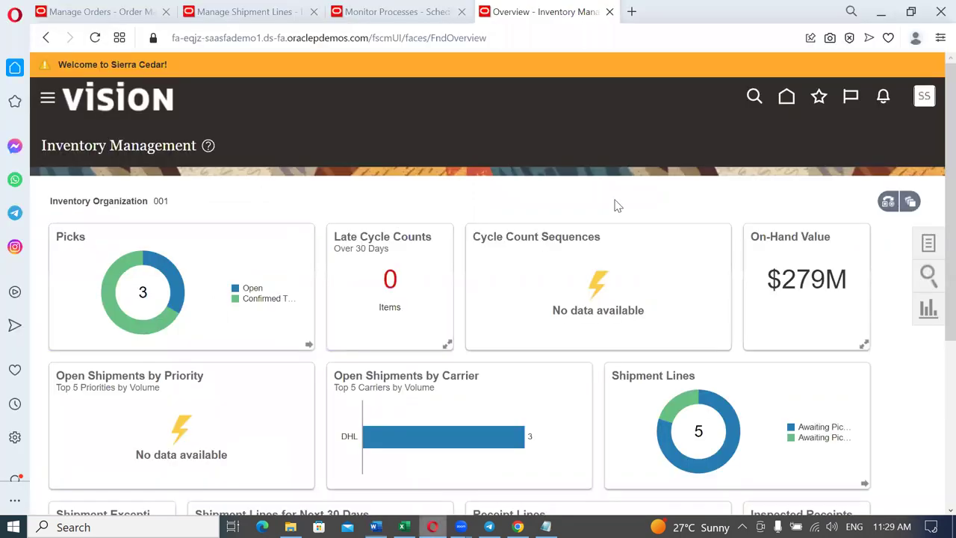
From the Fusion home page, page the categories to Tools and open Reports and Analytics
click(785, 98)
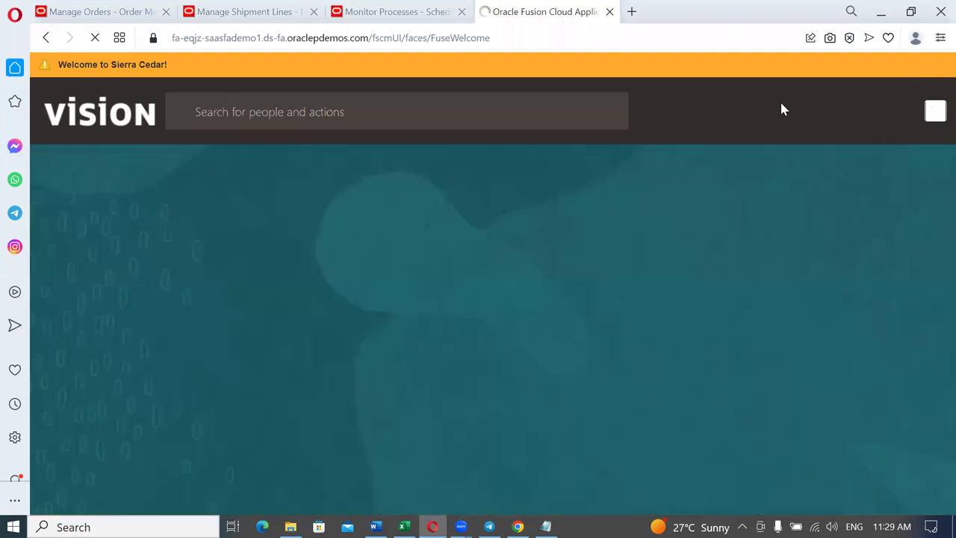
click(803, 251)
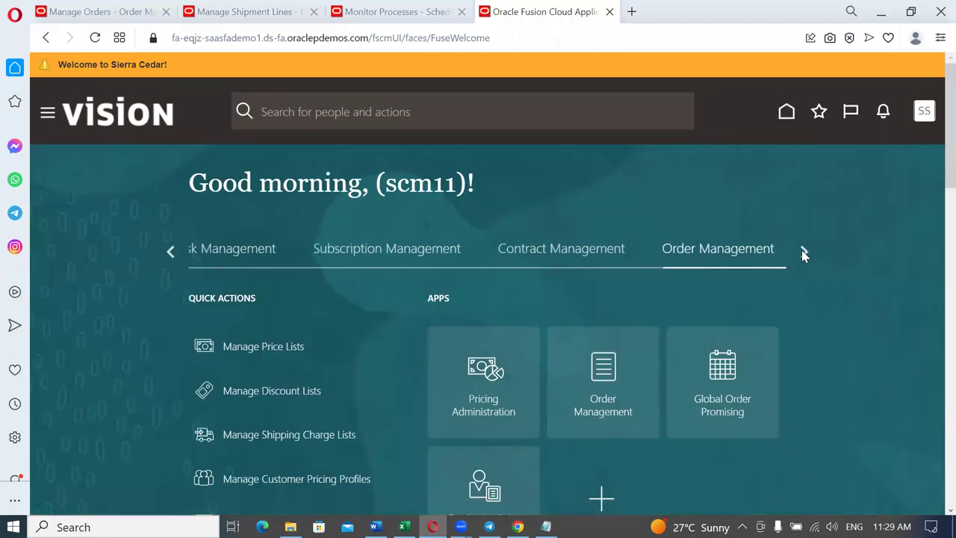
click(803, 253)
click(802, 250)
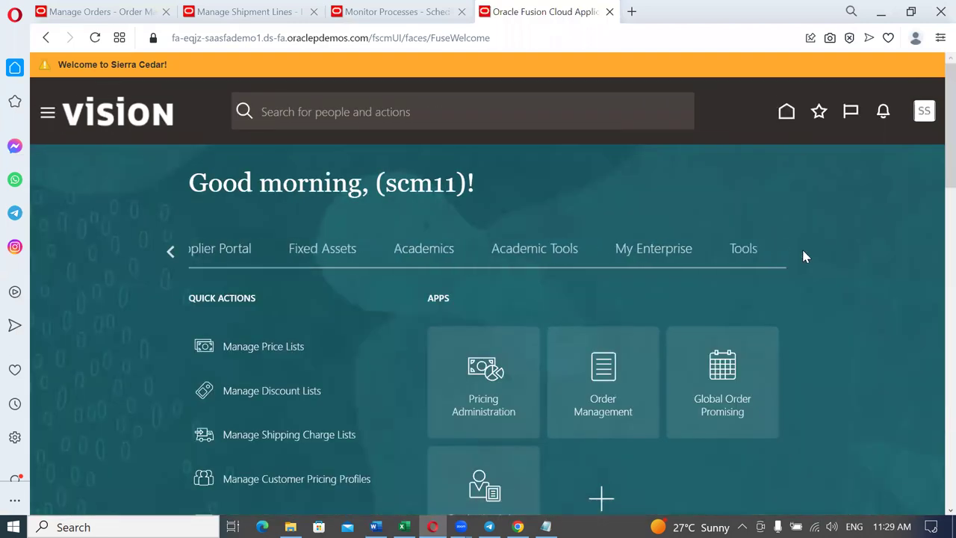
click(200, 252)
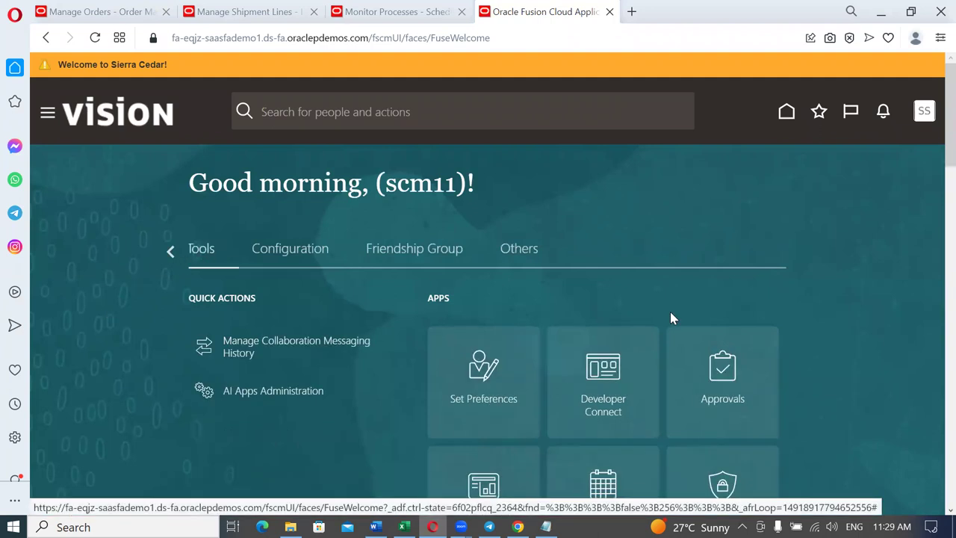
scroll(671, 311, down, 3)
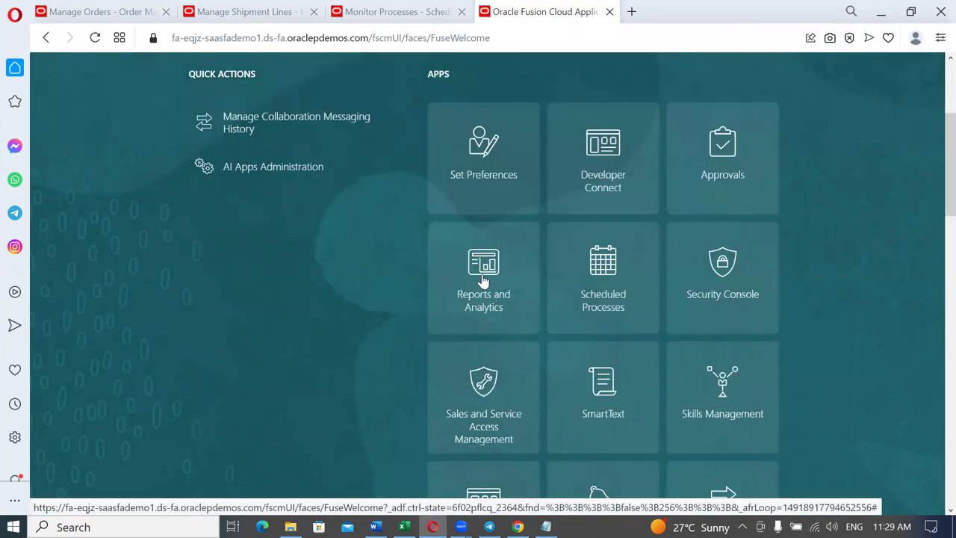
scroll(481, 282, up, 1)
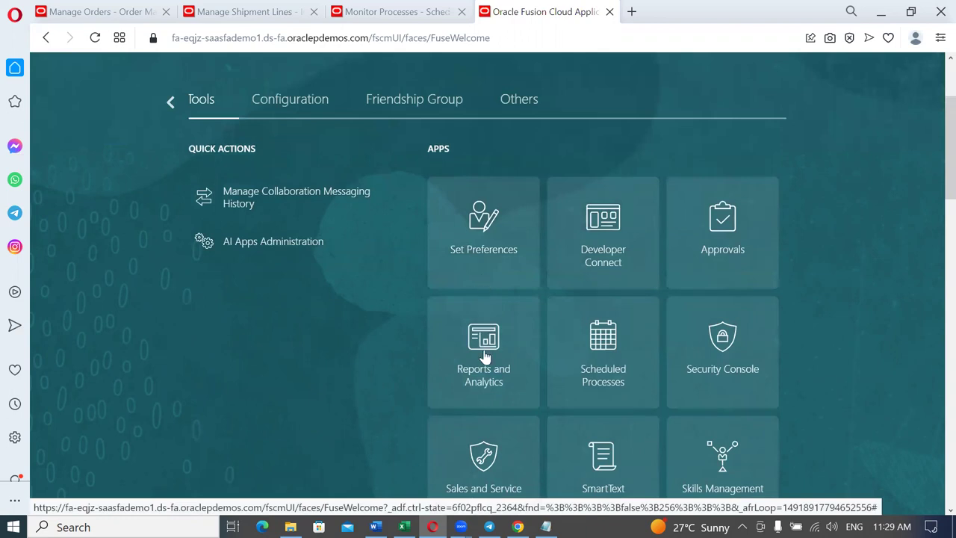
click(484, 373)
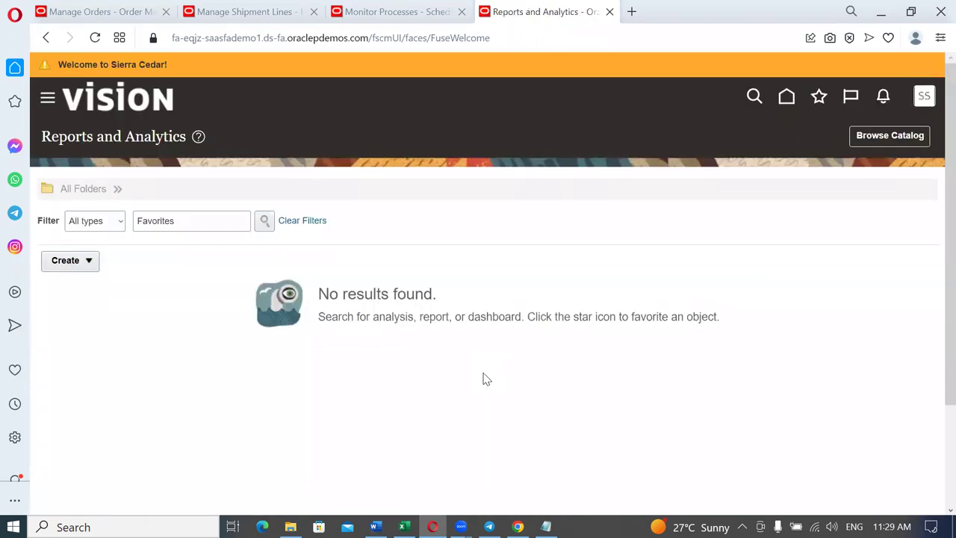
After checking the Word guide, browse the Reports and Analytics catalog
key(alt+Tab)
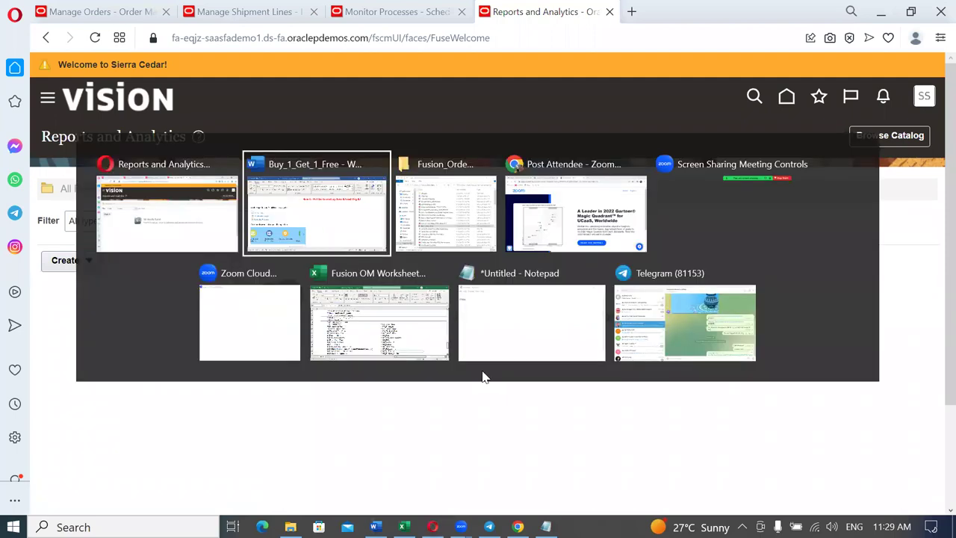
scroll(298, 252, down, 1)
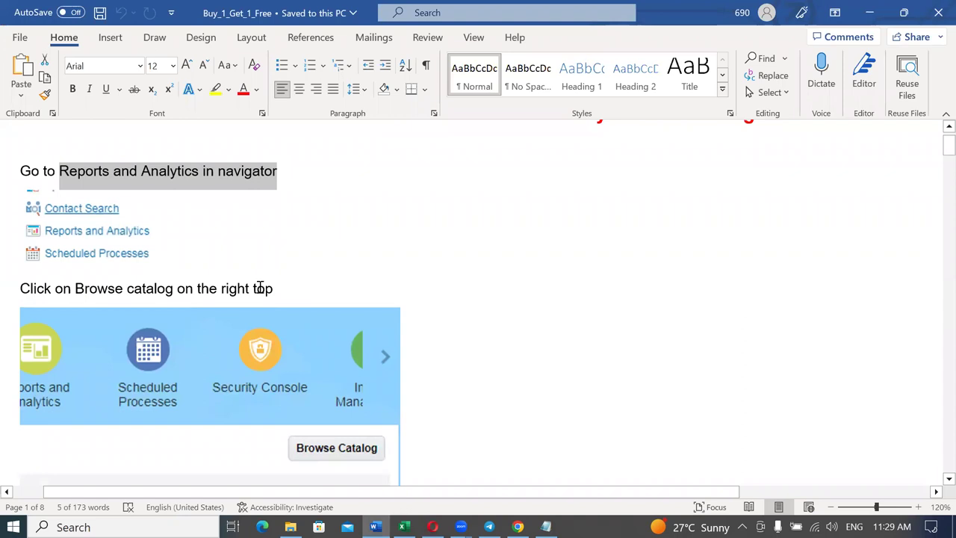
key(alt+Tab)
click(889, 135)
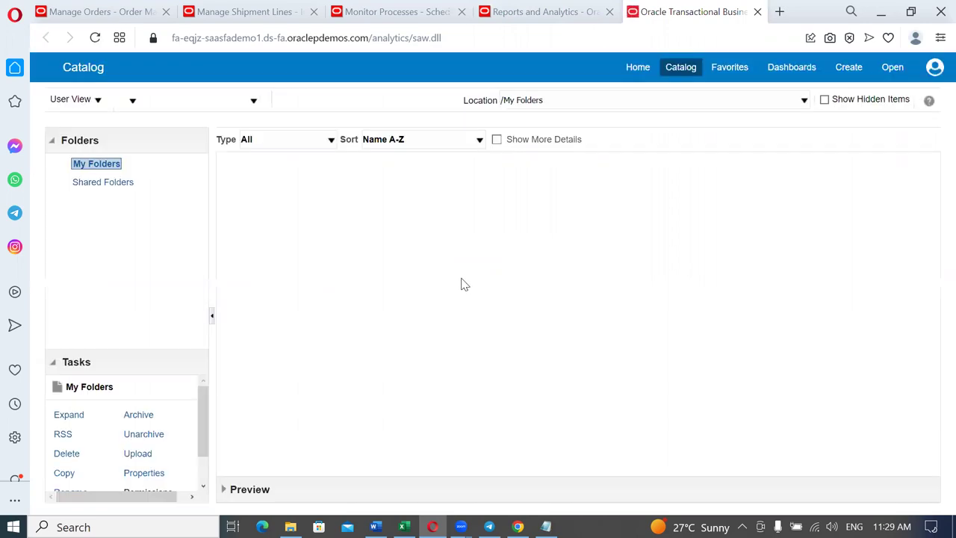
Read the guide down to the 'Data Model under Published Reporting' step and highlight it
key(alt+Tab)
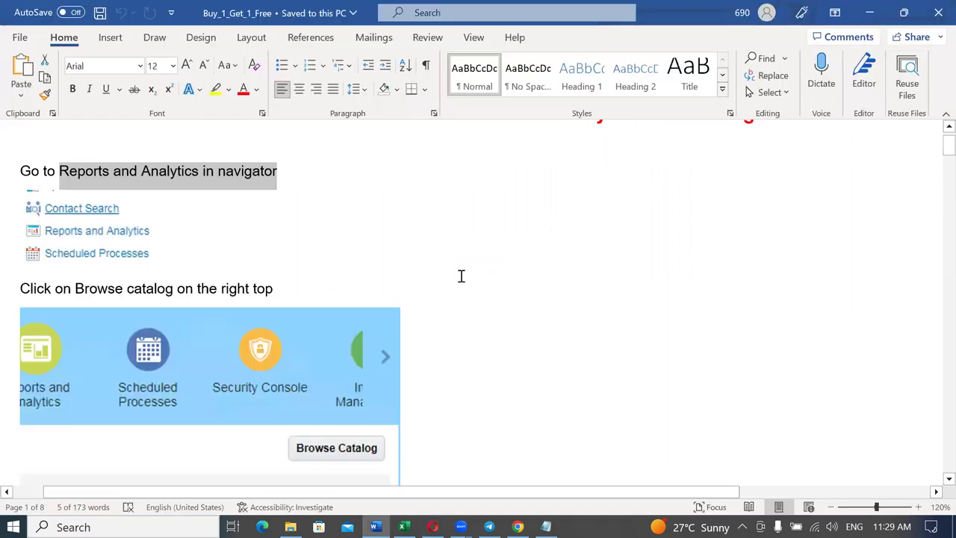
scroll(438, 251, down, 3)
scroll(439, 251, down, 2)
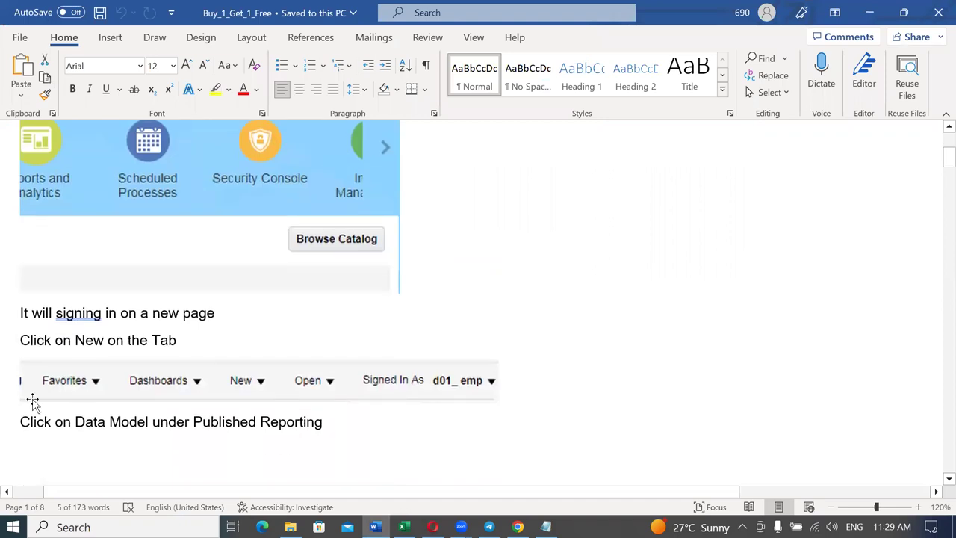
scroll(193, 331, down, 2)
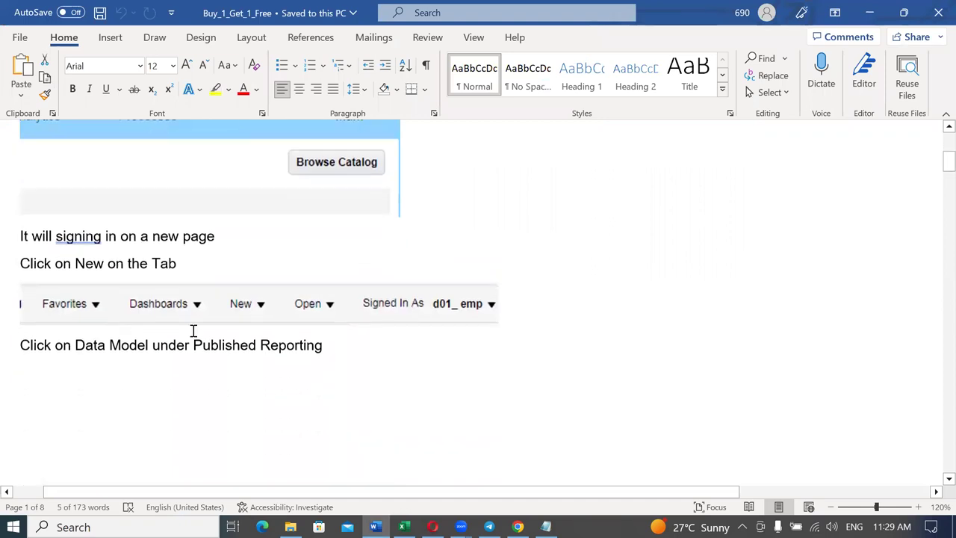
scroll(228, 298, down, 2)
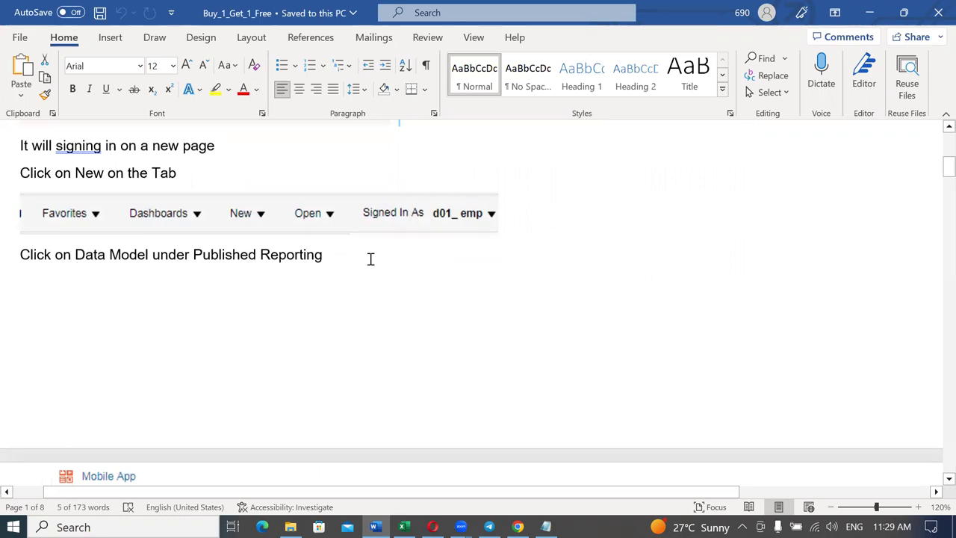
key(alt)
drag(85, 258, 252, 269)
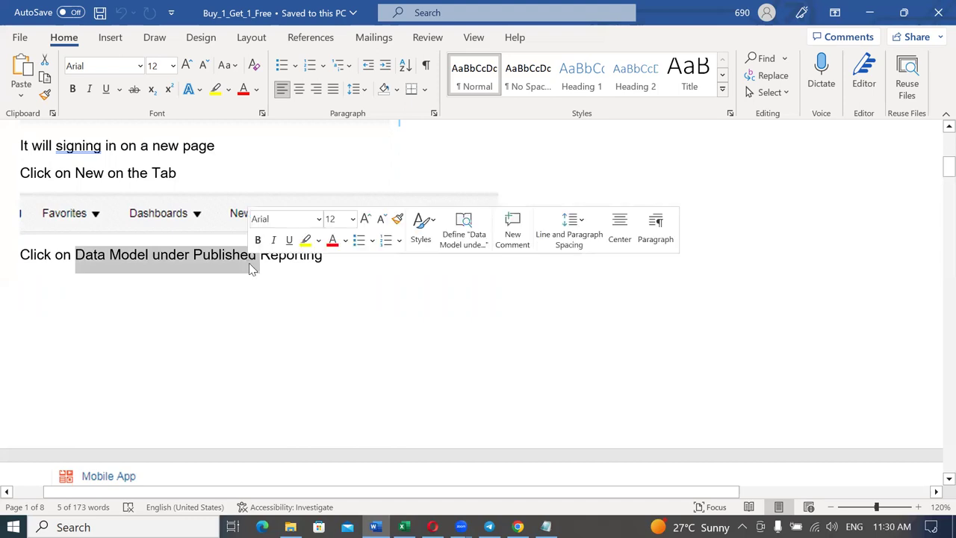
key(alt+Tab)
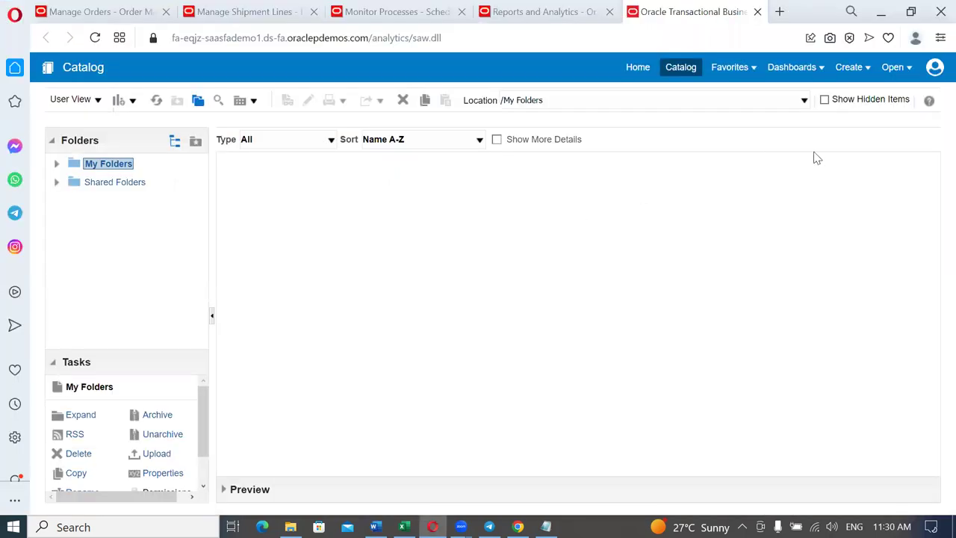
Create a new data model from the catalog's Create menu, then review the guide's next steps
click(799, 69)
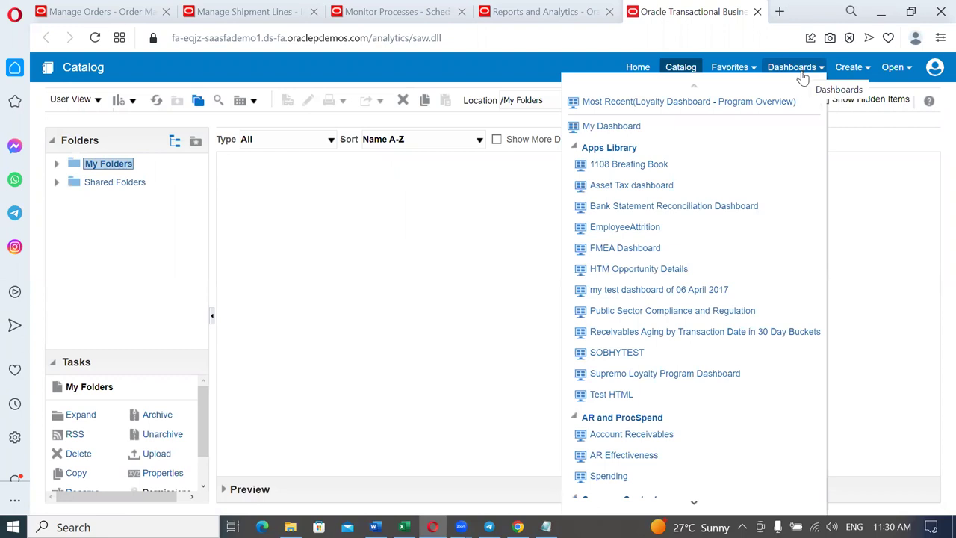
click(851, 69)
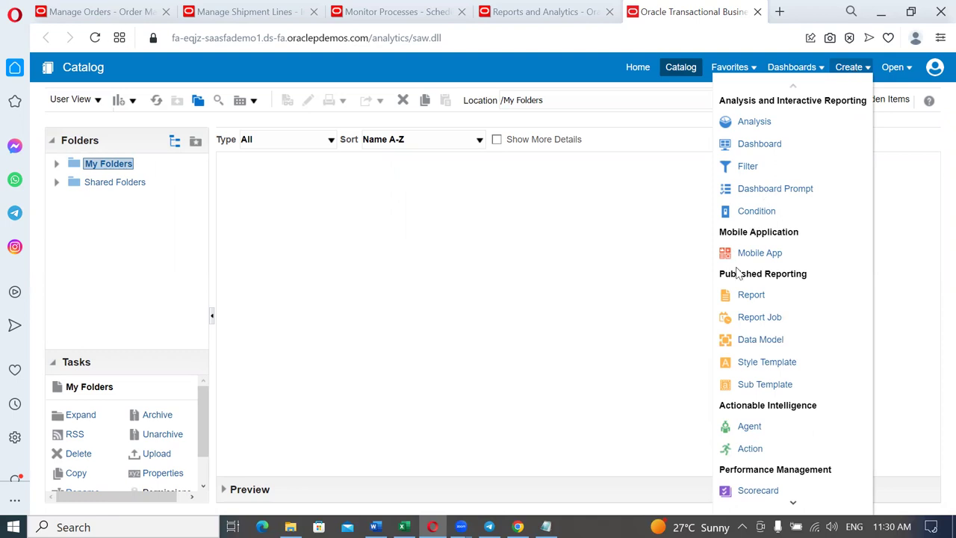
click(760, 344)
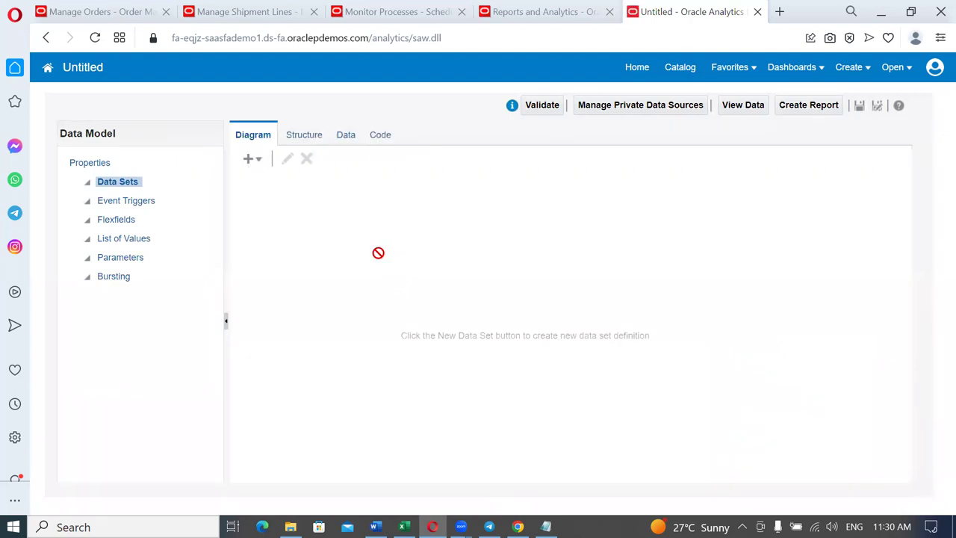
key(alt+Tab)
scroll(378, 257, down, 6)
scroll(378, 263, down, 6)
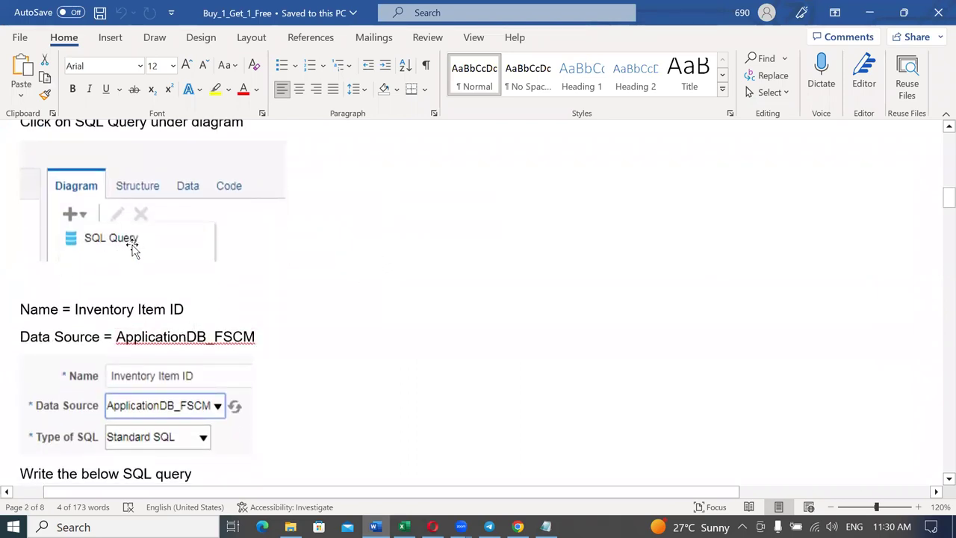
key(alt+Tab)
Start a new SQL Query data set and name it test
click(260, 165)
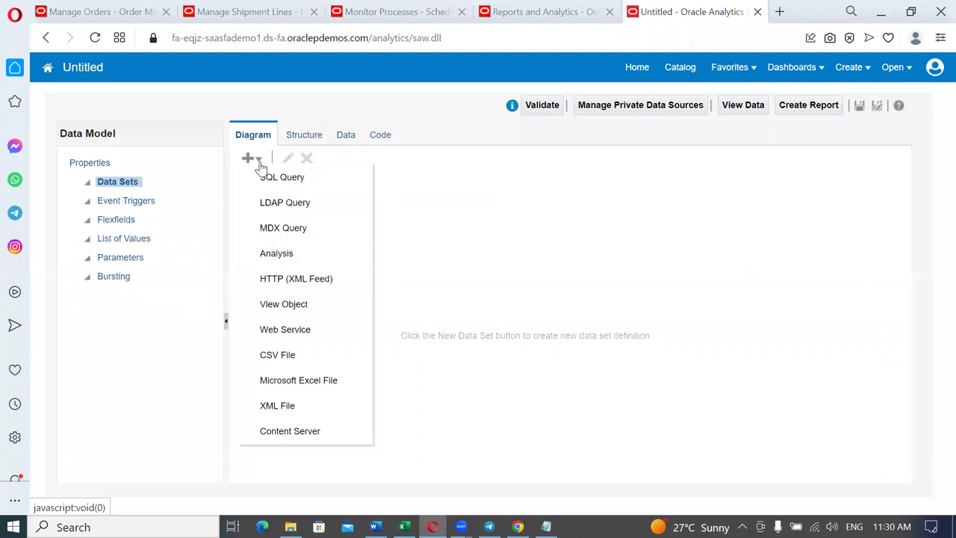
click(289, 183)
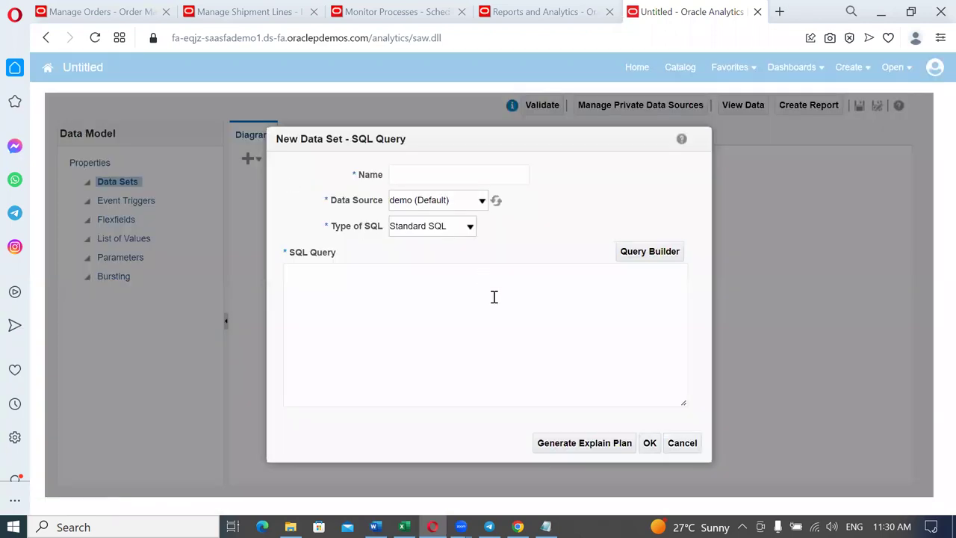
click(443, 168)
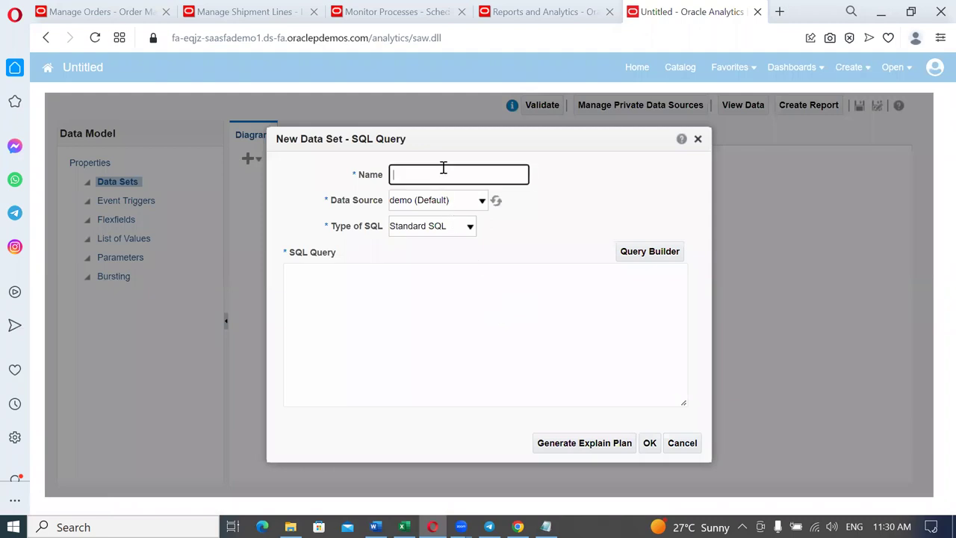
text(test)
key(Tab)
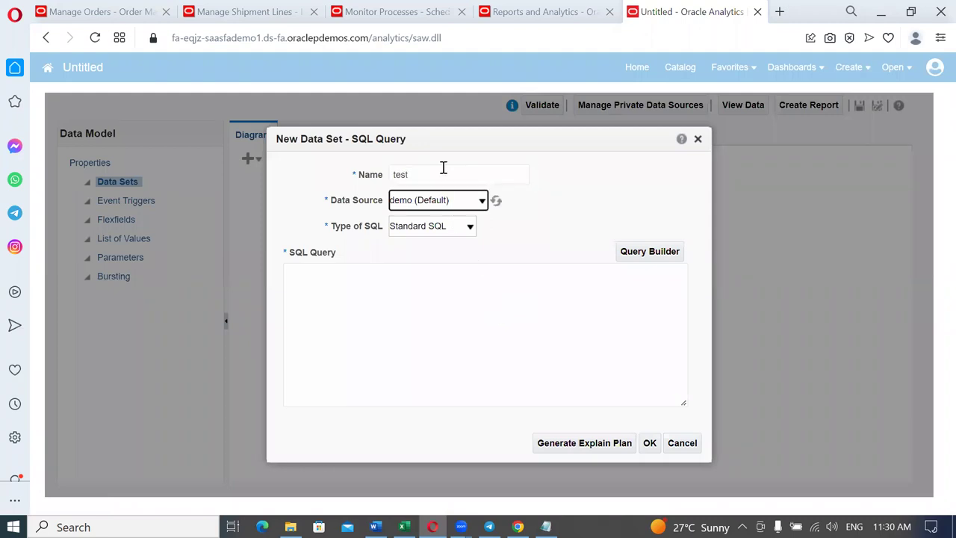
After checking the guide, set the data set's data source to ApplicationDB_FSCM
click(375, 527)
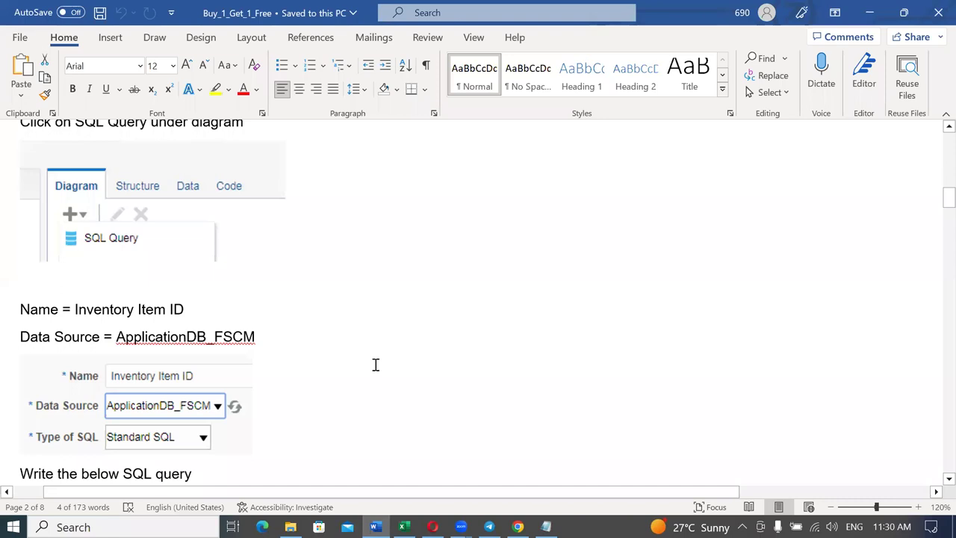
scroll(376, 364, down, 3)
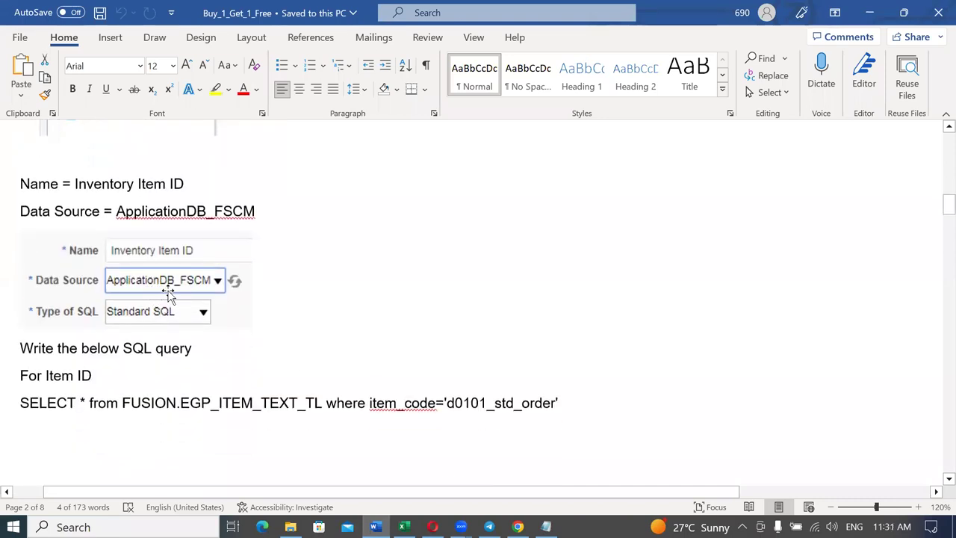
key(alt+Tab)
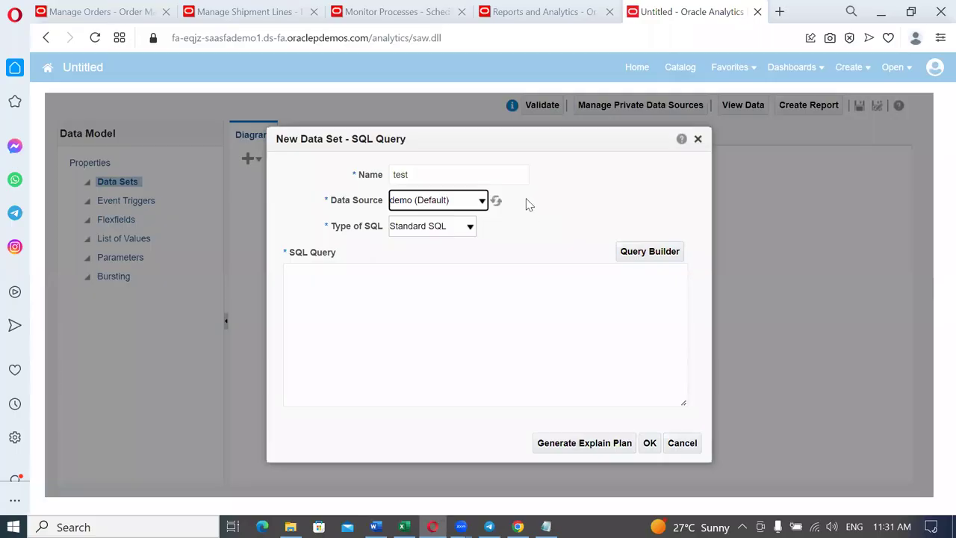
click(482, 201)
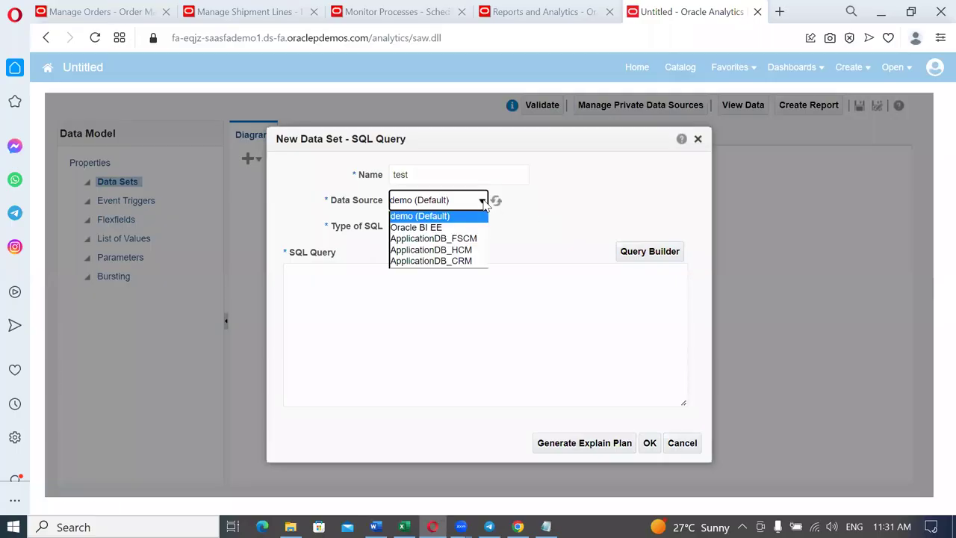
click(470, 238)
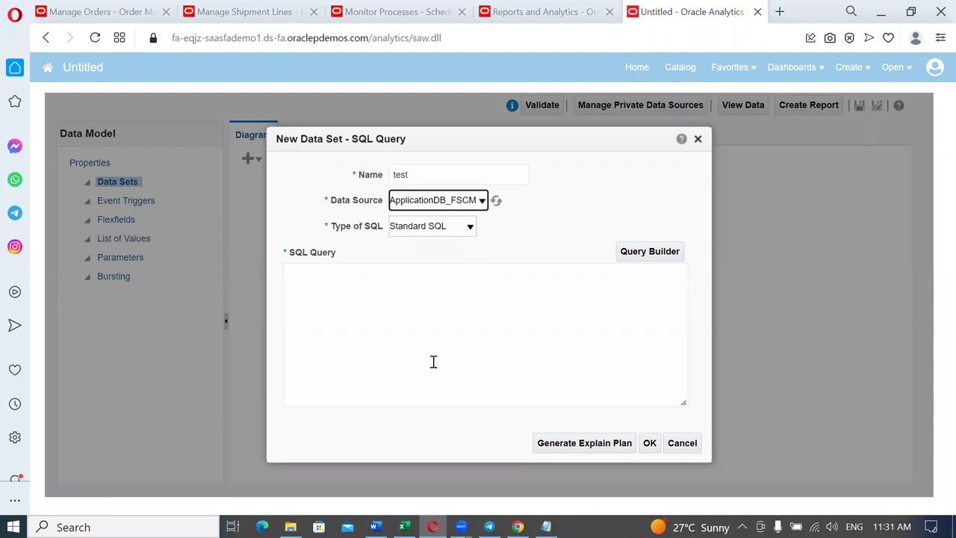
Copy the SELECT query line from the Word guide and focus the empty SQL Query box
key(alt+Tab)
drag(22, 407, 546, 406)
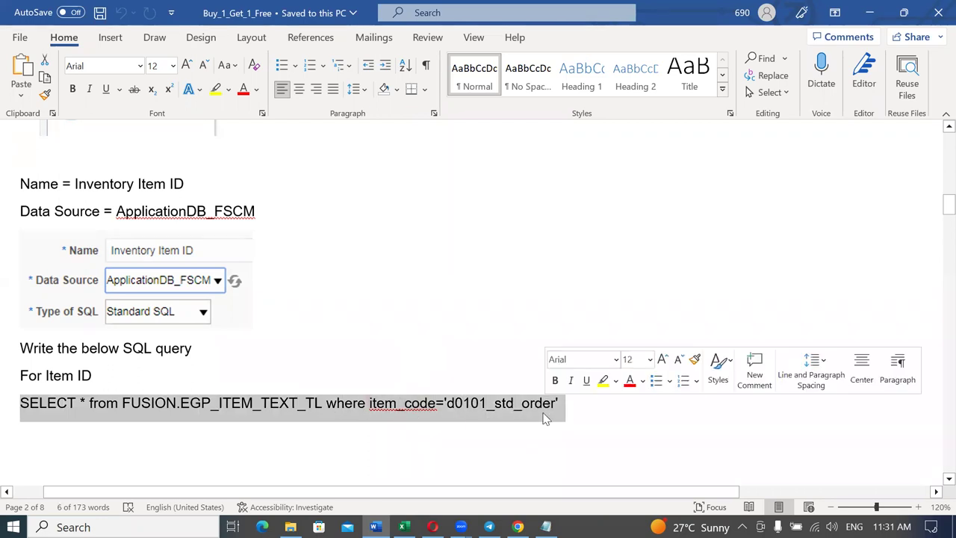
key(ctrl+c)
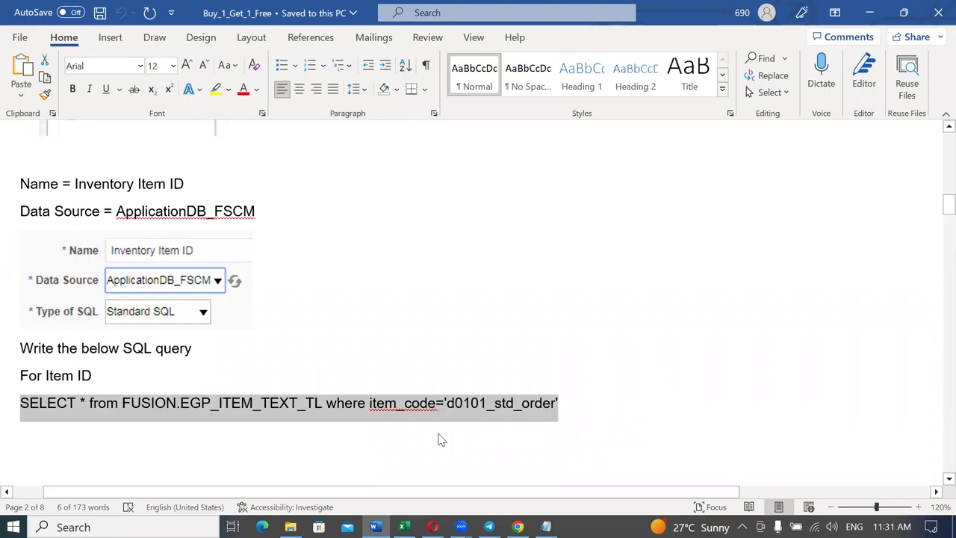
key(alt+Tab)
click(370, 332)
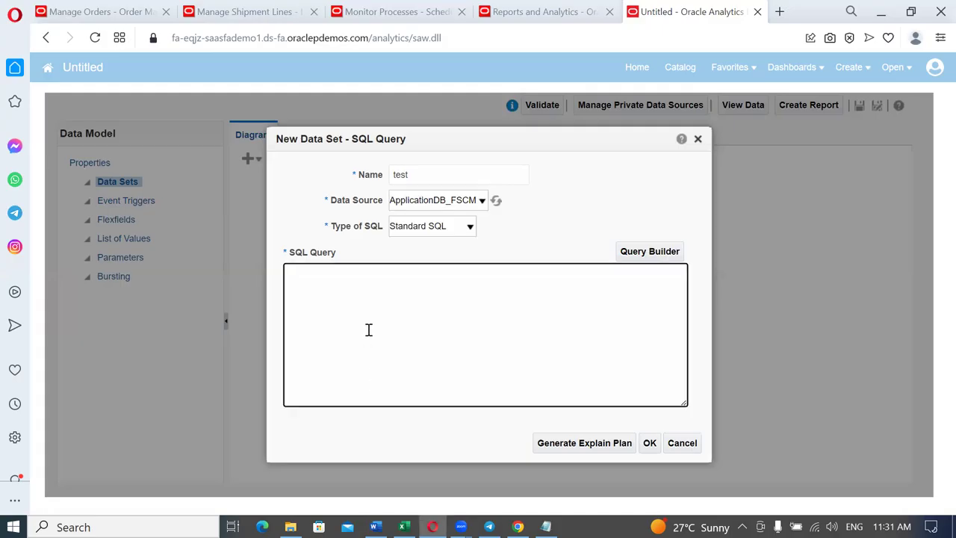
Paste the SQL query and change the item code from d0101_std_order to 1t101_std_order
key(ctrl+v)
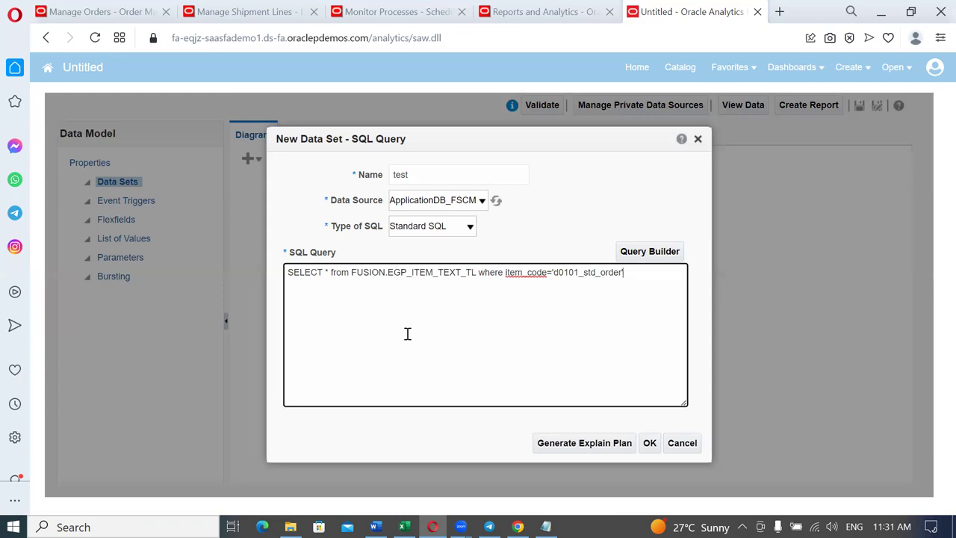
click(555, 274)
key(Delete)
text(1t1)
key(Delete)
key(Delete)
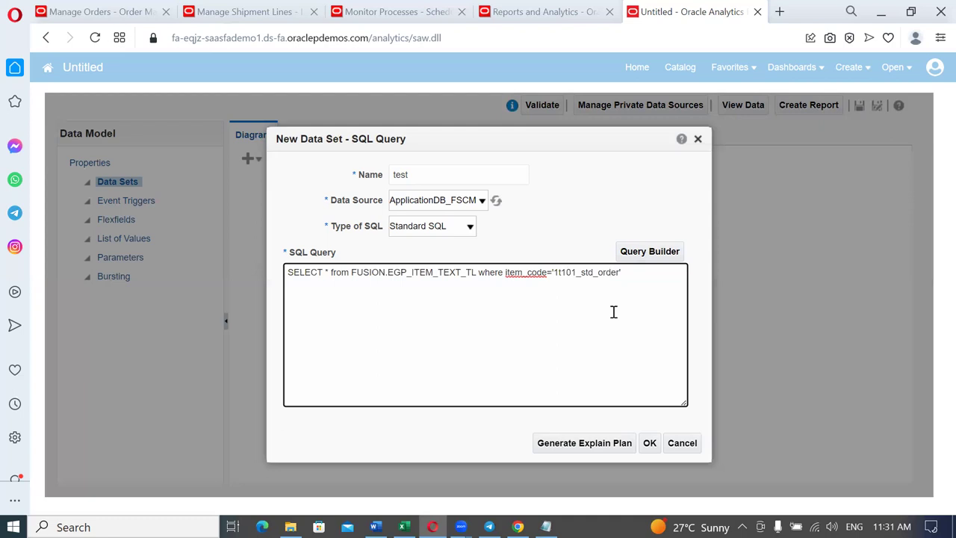
Confirm the dialog to create the test data set, then scroll the Word guide onward
click(437, 171)
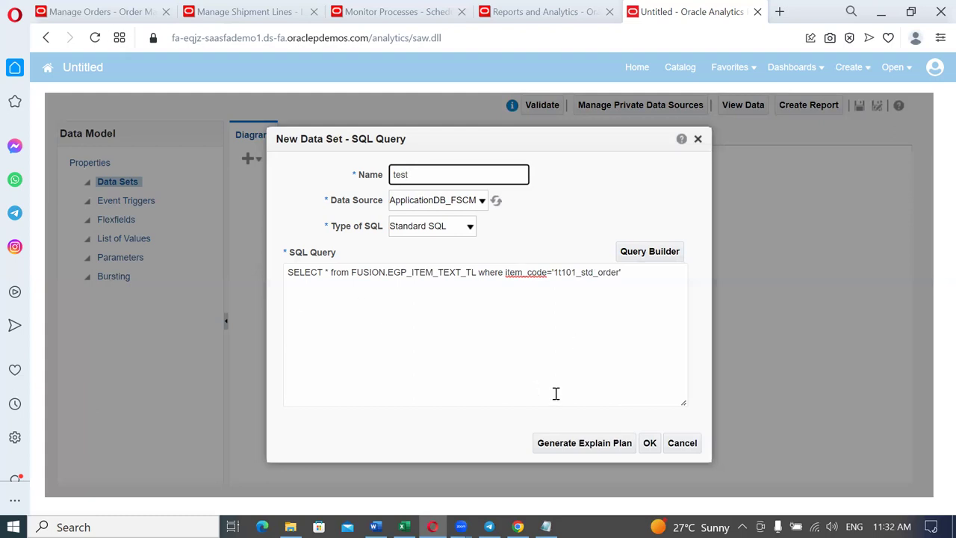
click(650, 444)
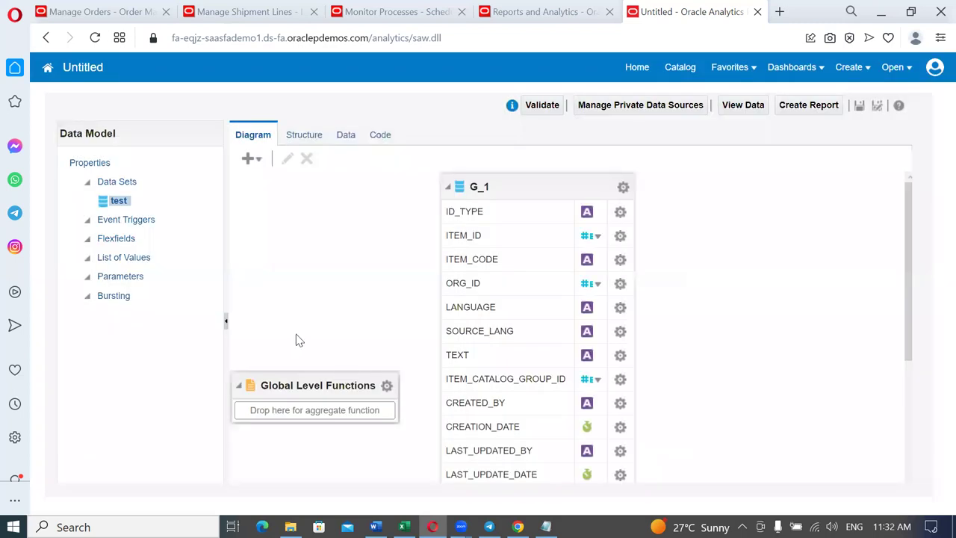
key(alt+Tab)
scroll(411, 339, down, 7)
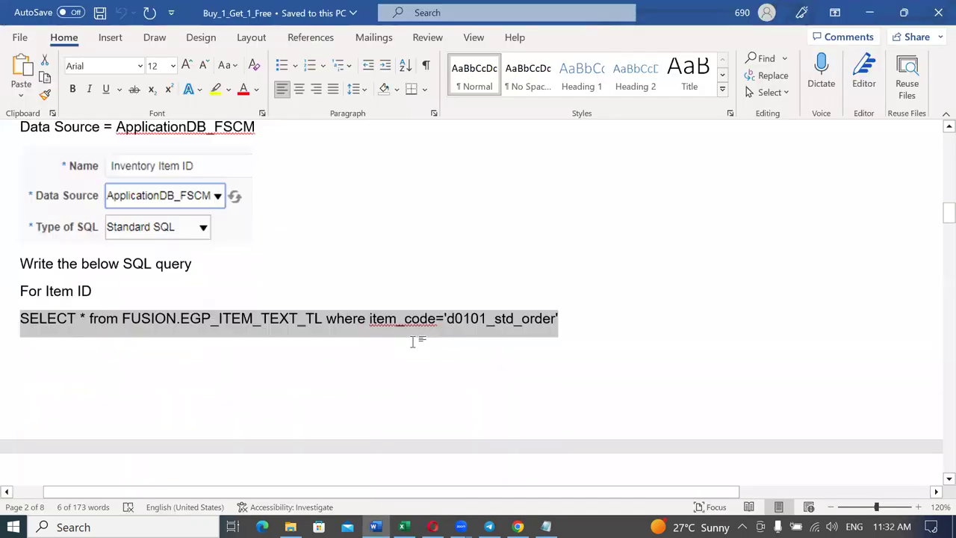
Scroll the Word guide to the 'Click on Data – View – Tree View' step, then return to the G_1 data model
scroll(414, 344, down, 5)
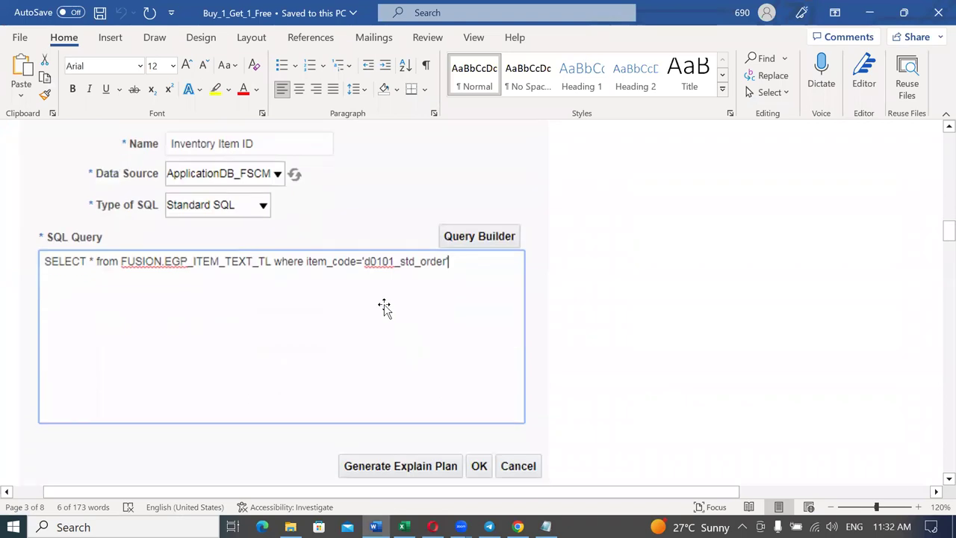
scroll(329, 301, down, 8)
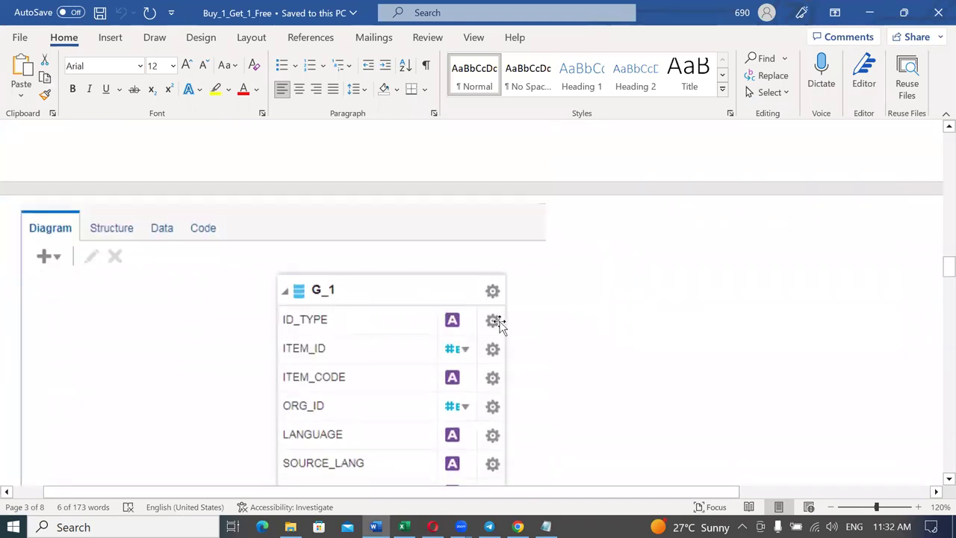
key(alt+Tab)
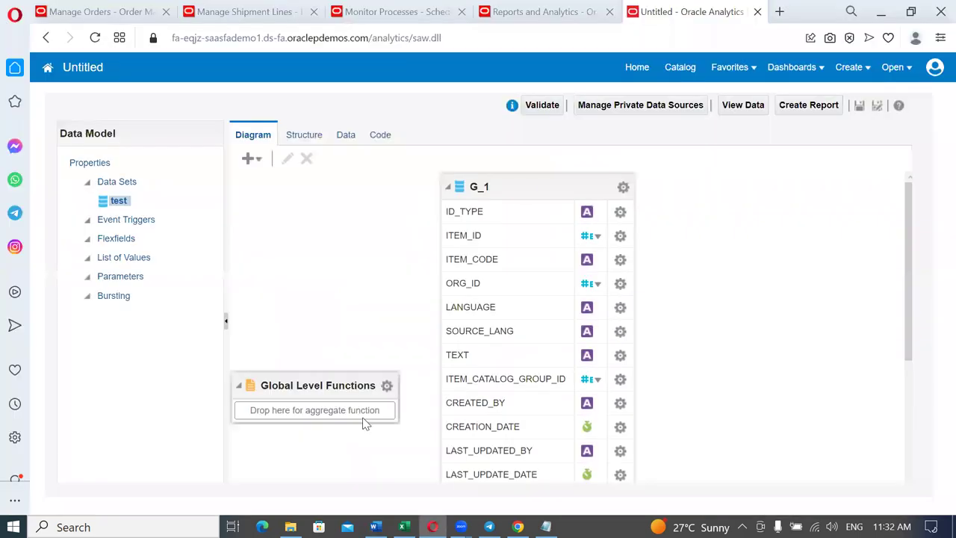
key(alt+Tab)
scroll(368, 418, down, 3)
scroll(368, 418, down, 3)
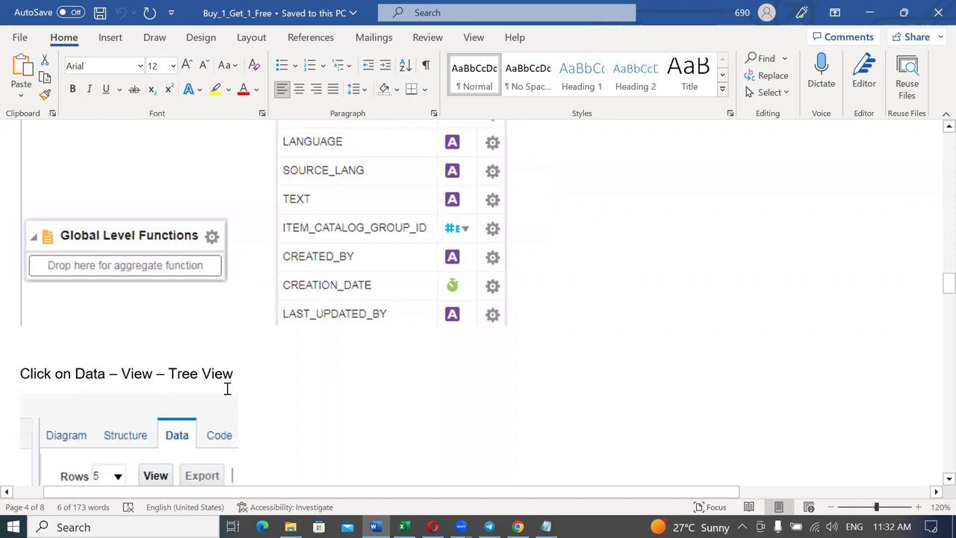
scroll(261, 388, down, 3)
scroll(261, 388, down, 2)
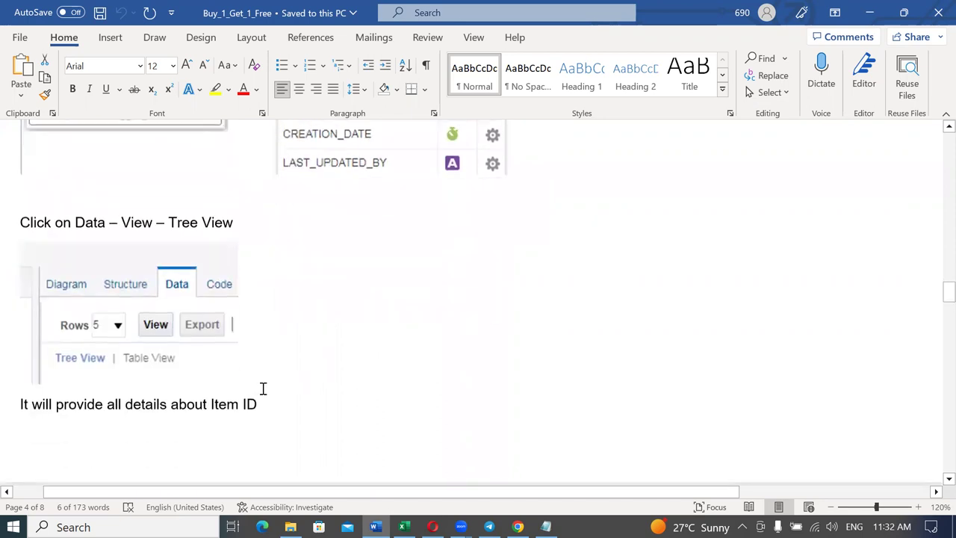
key(alt+Tab)
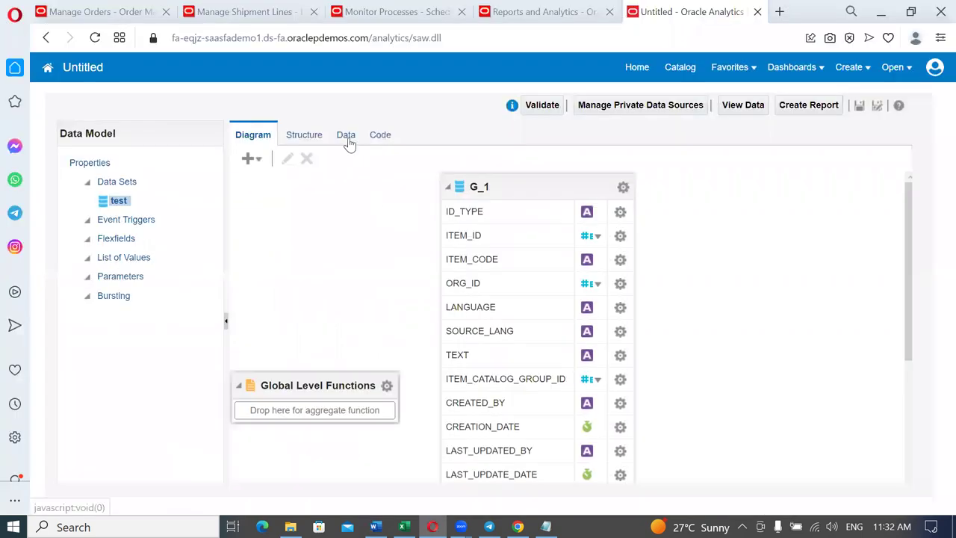
Preview the test data set's rows under the Data tab, comparing against the Word guide
click(347, 138)
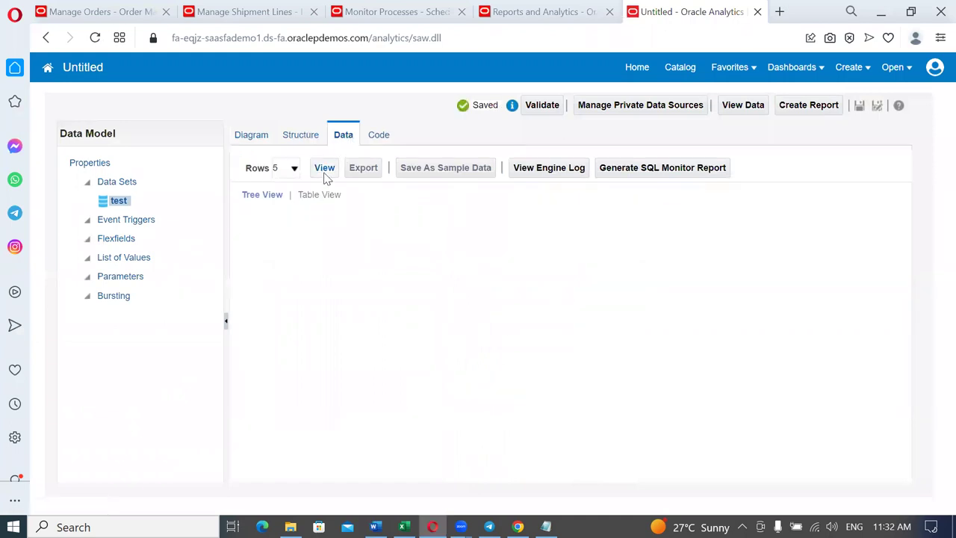
click(324, 169)
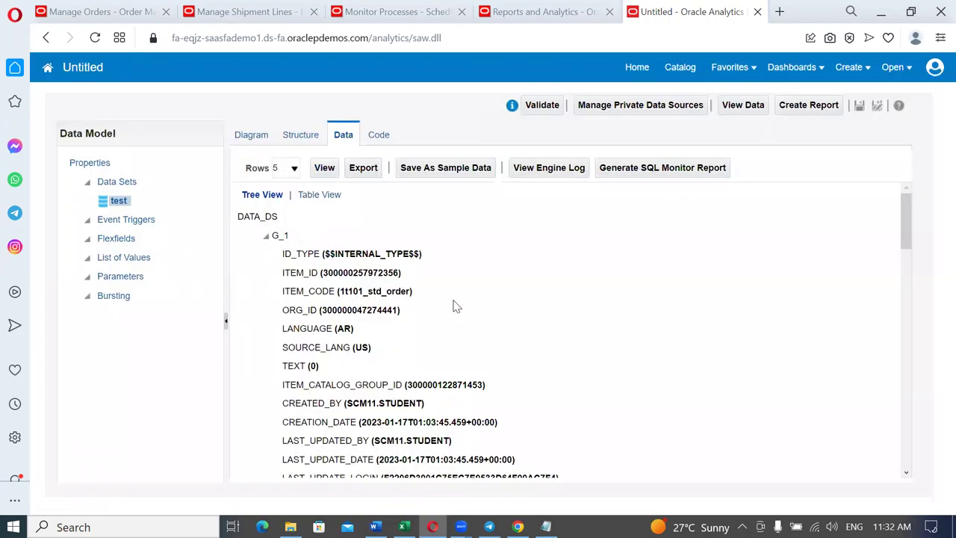
key(alt+Tab)
scroll(432, 323, down, 5)
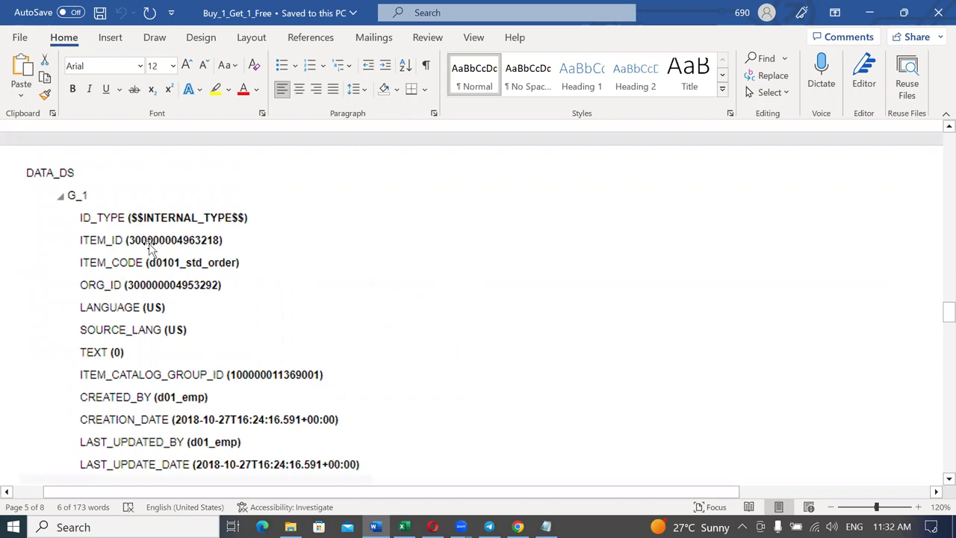
scroll(274, 363, down, 3)
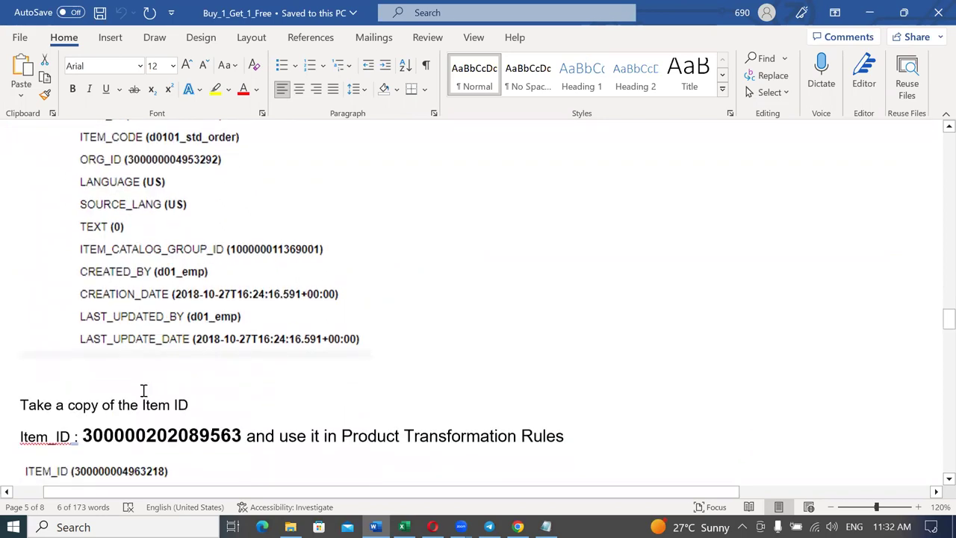
key(alt+Tab)
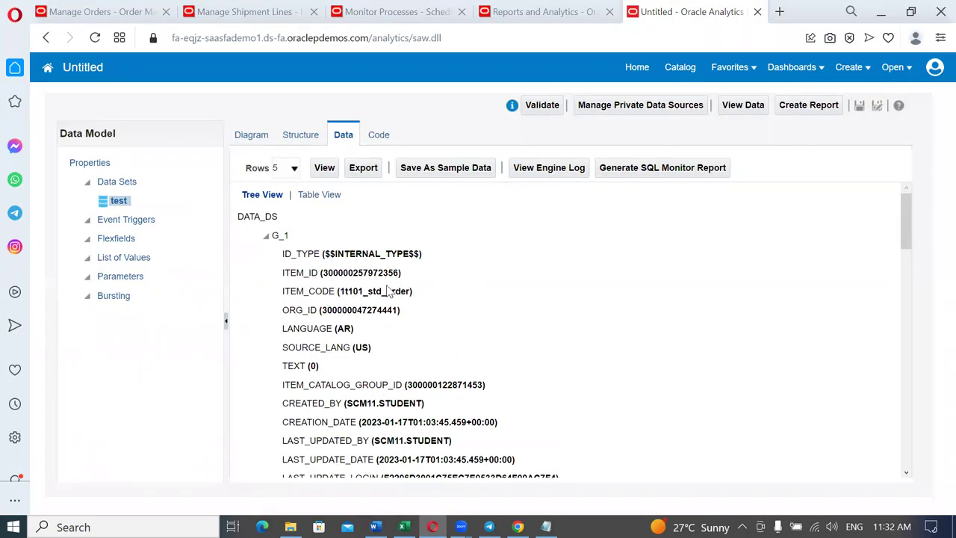
drag(325, 277, 395, 279)
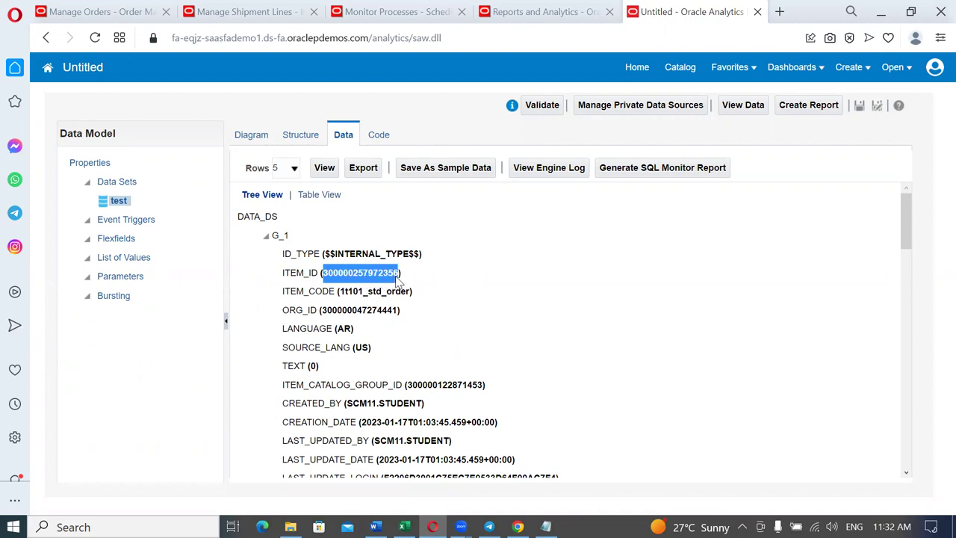
click(448, 307)
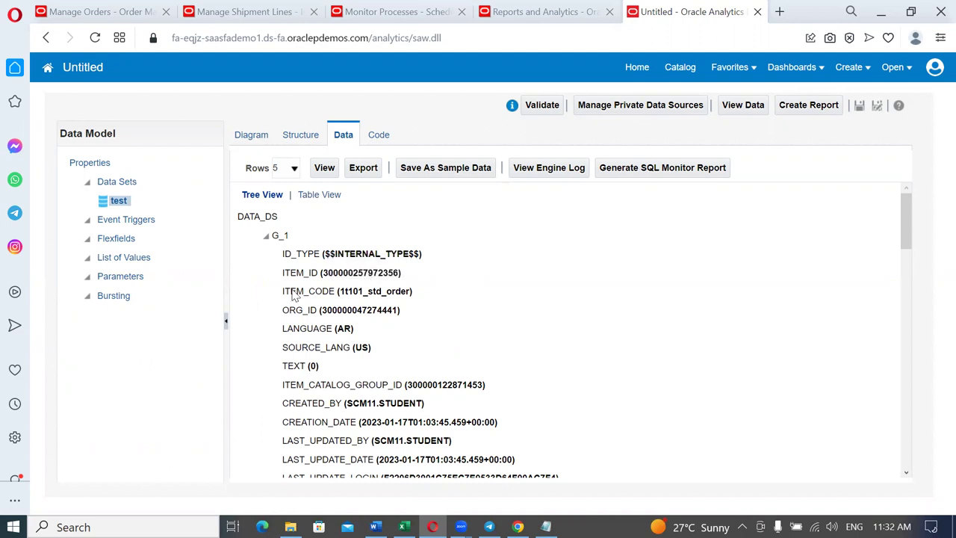
drag(325, 278, 401, 278)
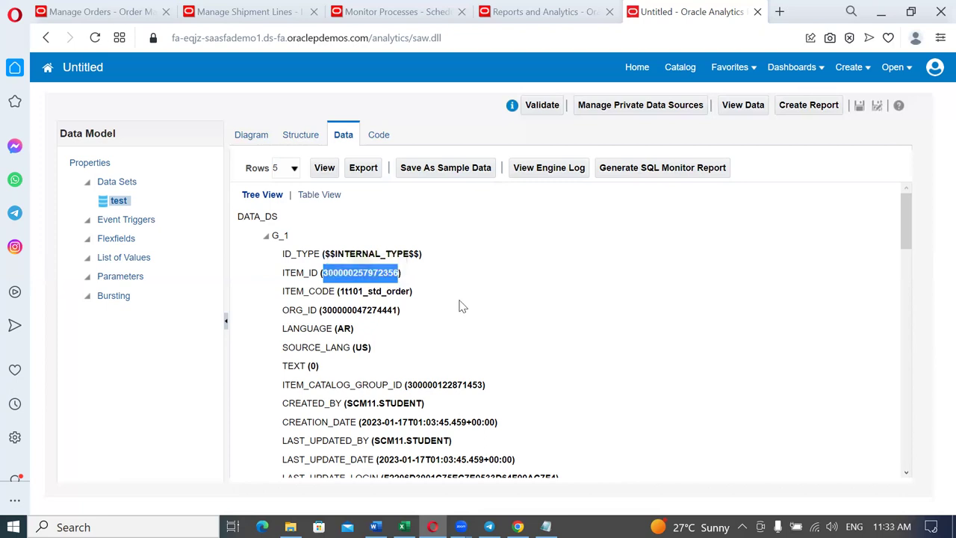
key(alt+Tab)
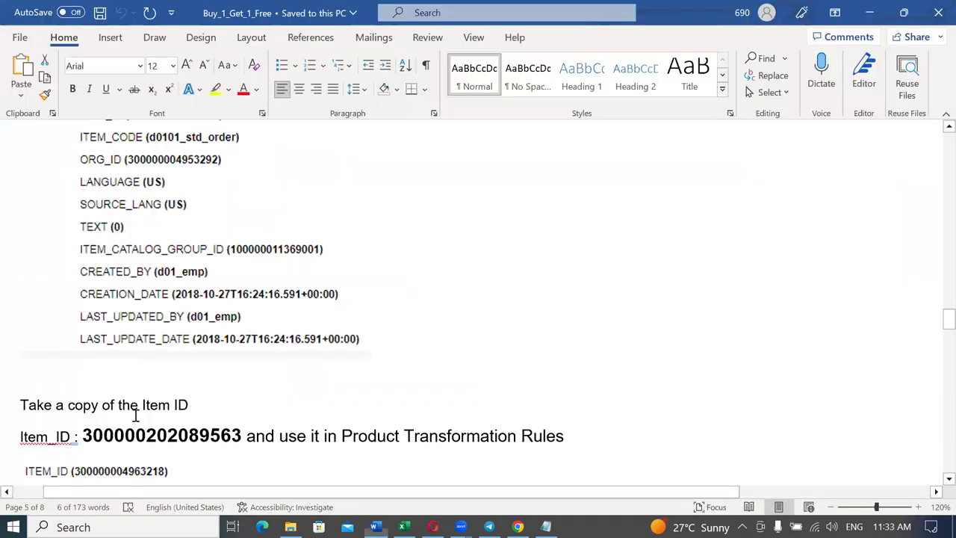
drag(85, 439, 239, 441)
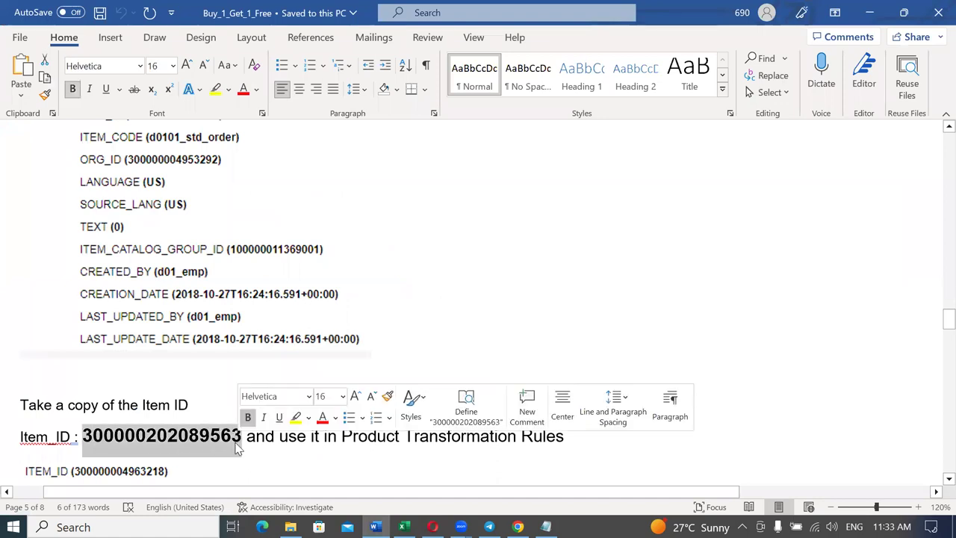
key(ctrl+v)
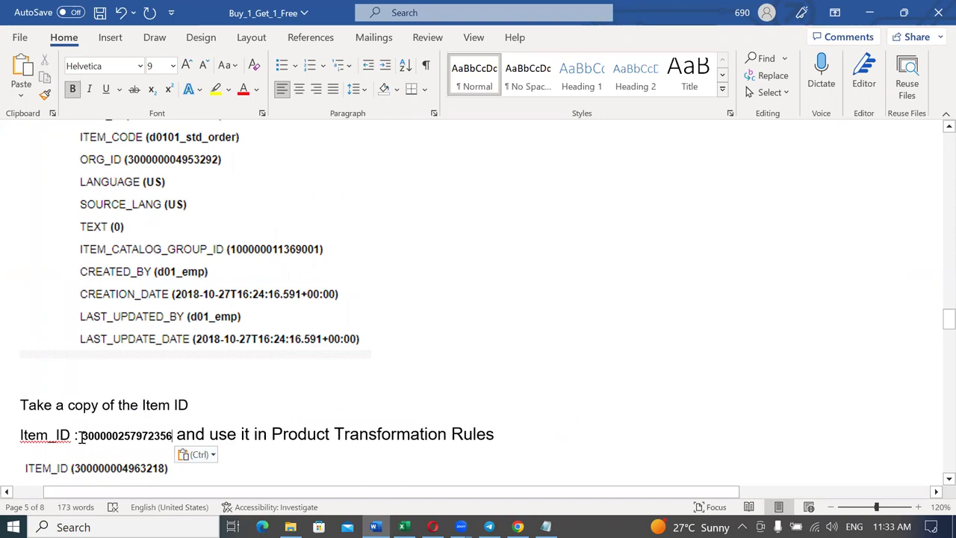
drag(82, 437, 173, 442)
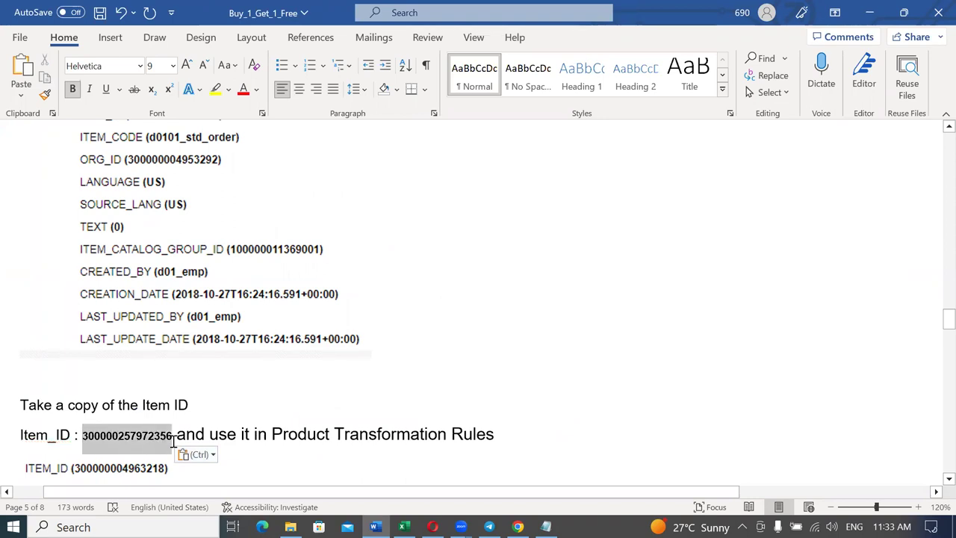
key(ctrl+bracketright)
key(ctrl+bracketright)
key(ctrl+bracketright)
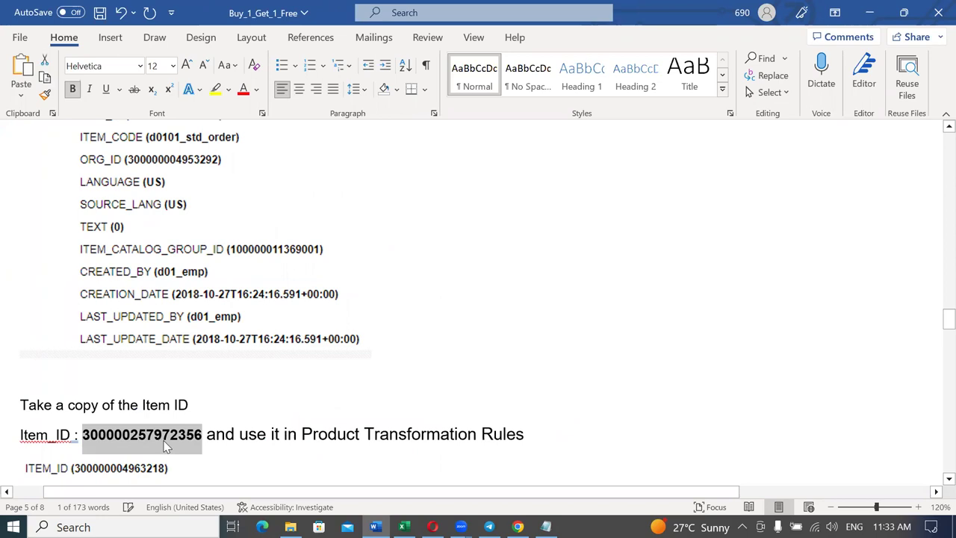
key(ctrl+bracketright)
key(ctrl+bracketright)
key(ctrl+bracketright)
key(ctrl+bracketright)
click(259, 401)
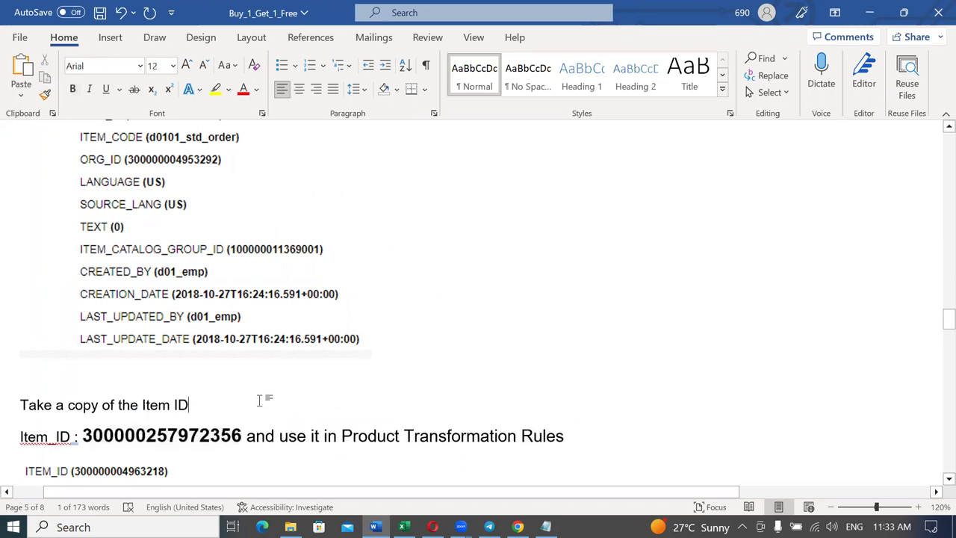
Save the Buy_1_Get_1_Free document, review the updated Item ID, and return to the data results
scroll(268, 400, down, 2)
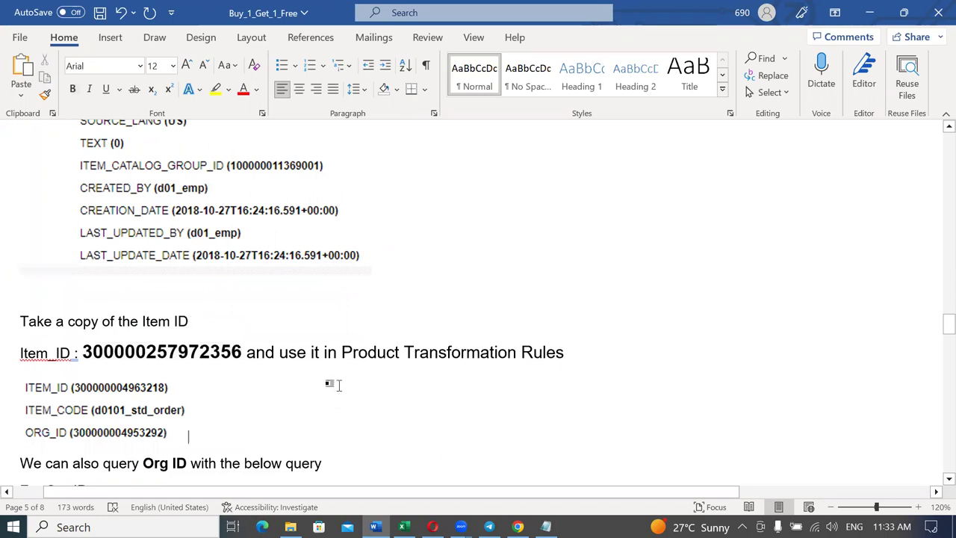
key(ctrl+s)
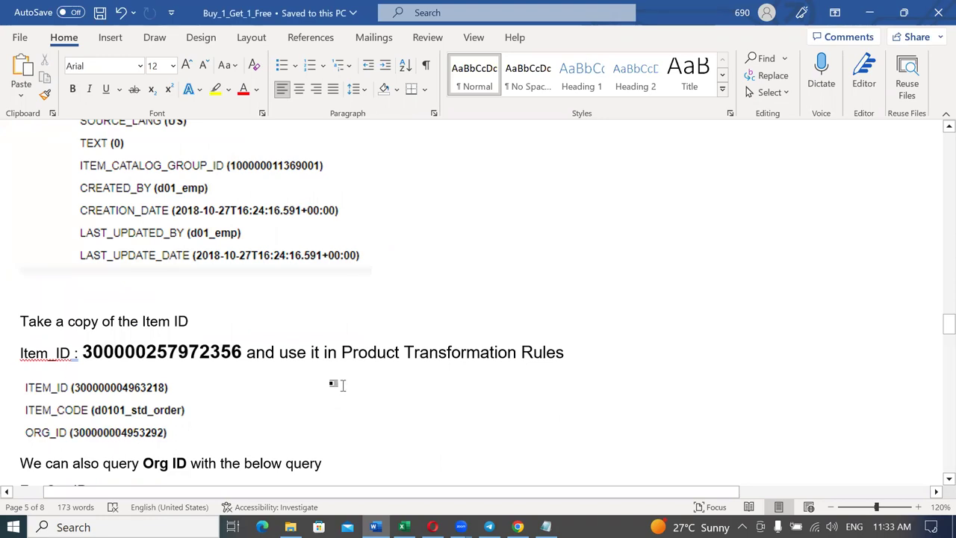
scroll(340, 388, up, 5)
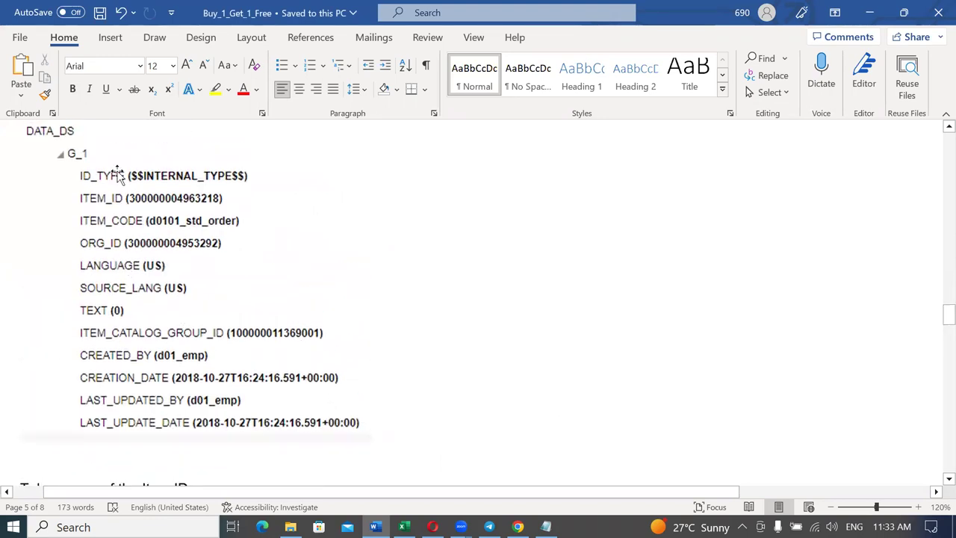
scroll(167, 187, up, 12)
scroll(183, 198, up, 12)
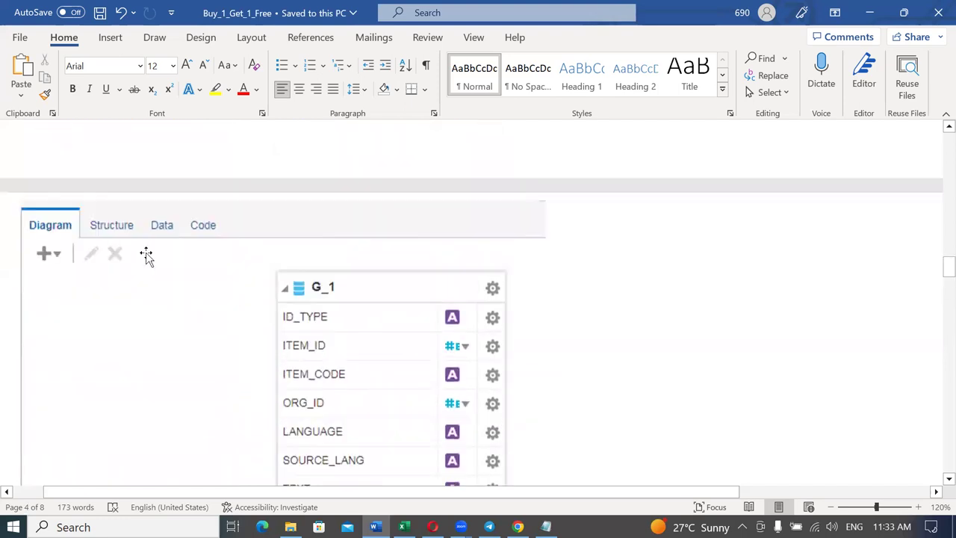
scroll(154, 251, up, 10)
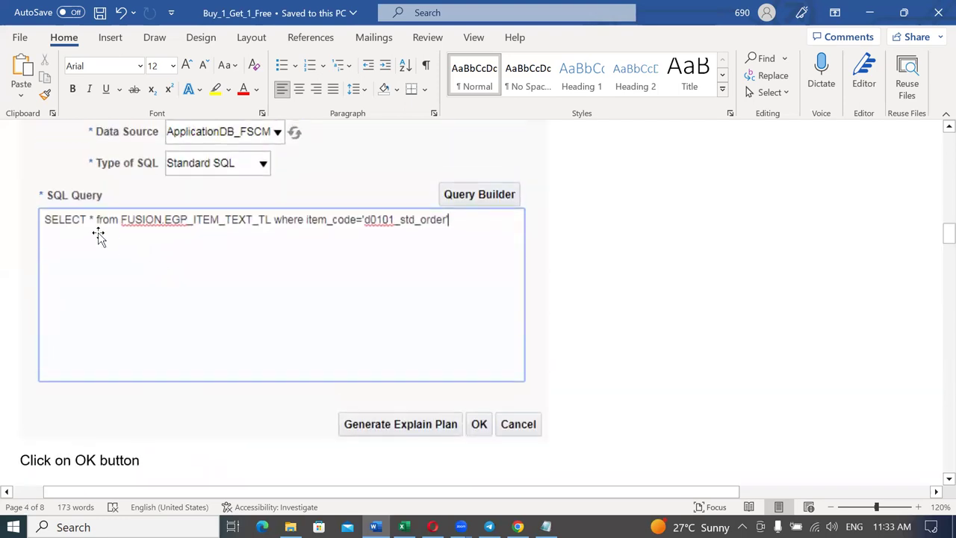
scroll(283, 230, down, 20)
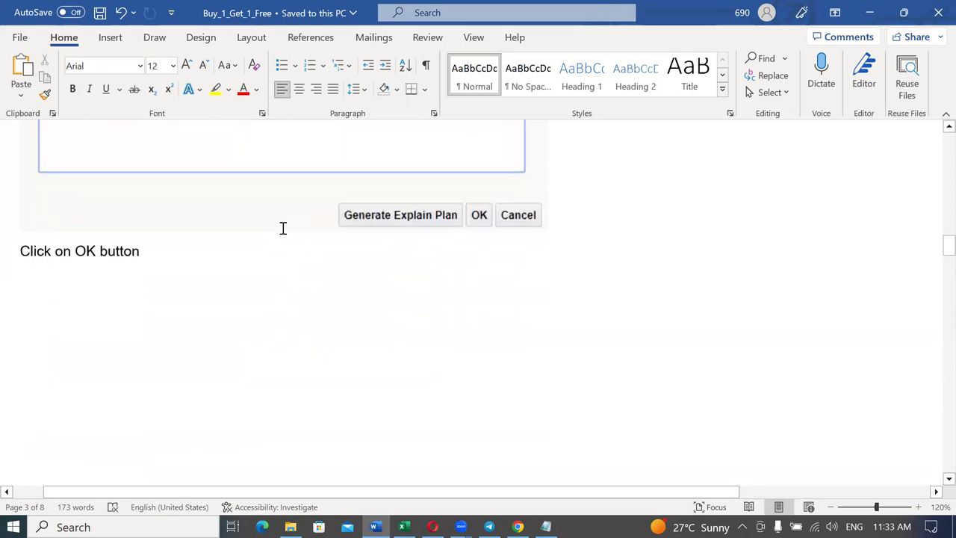
scroll(283, 233, down, 6)
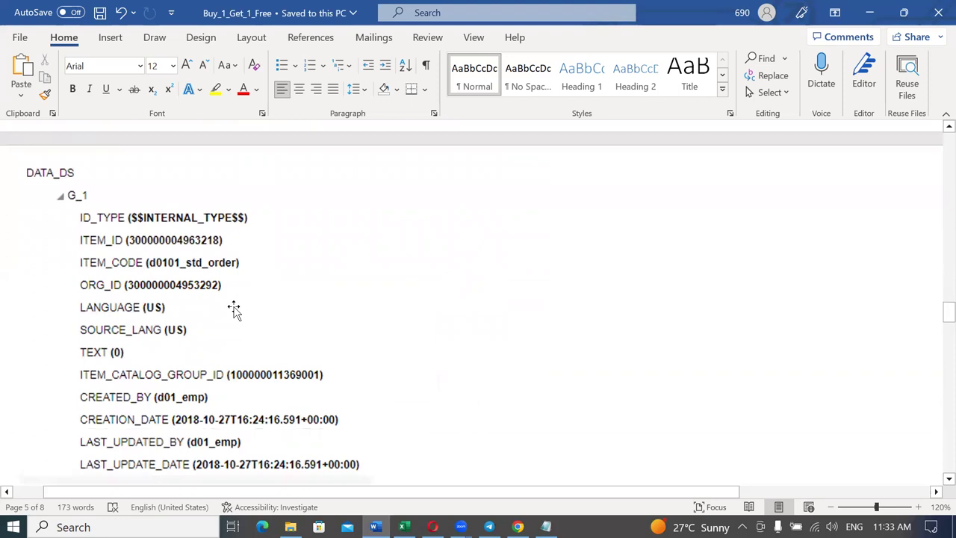
scroll(236, 306, down, 3)
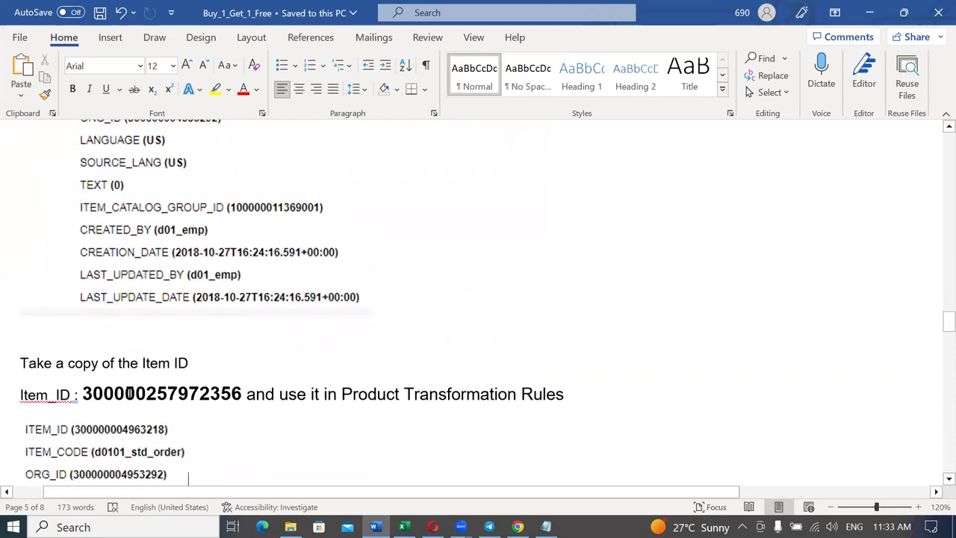
click(127, 394)
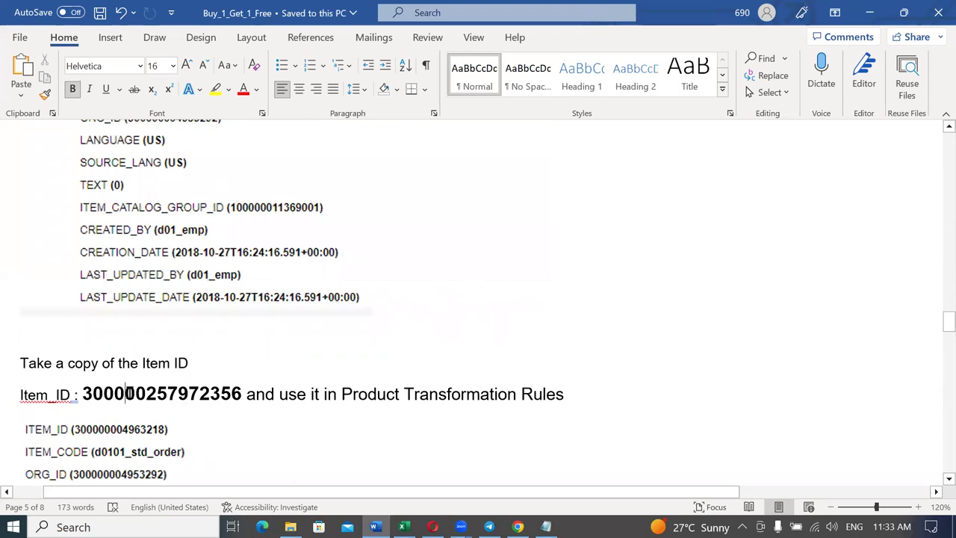
key(alt+Tab)
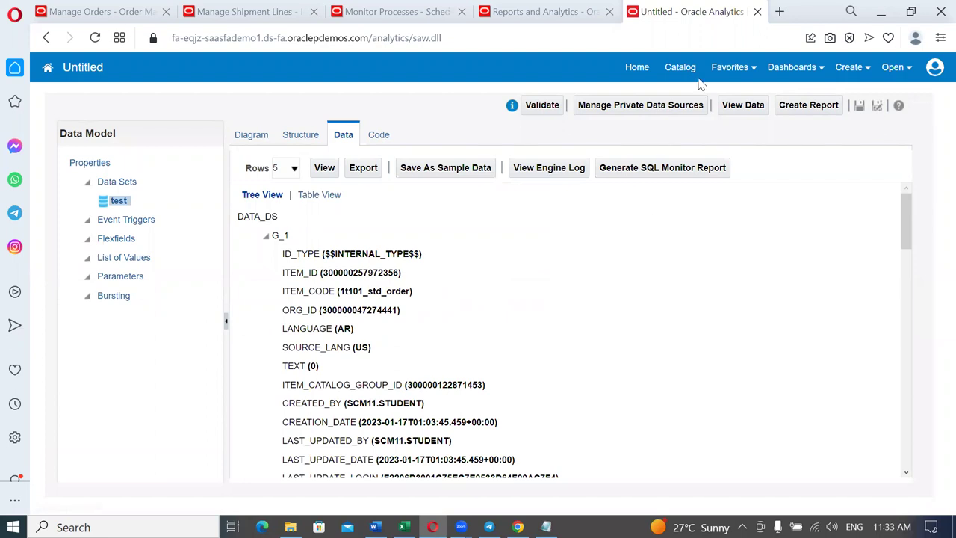
Close the untitled data model tab and highlight 'Product Transformation Rules' in the Word guide
click(758, 11)
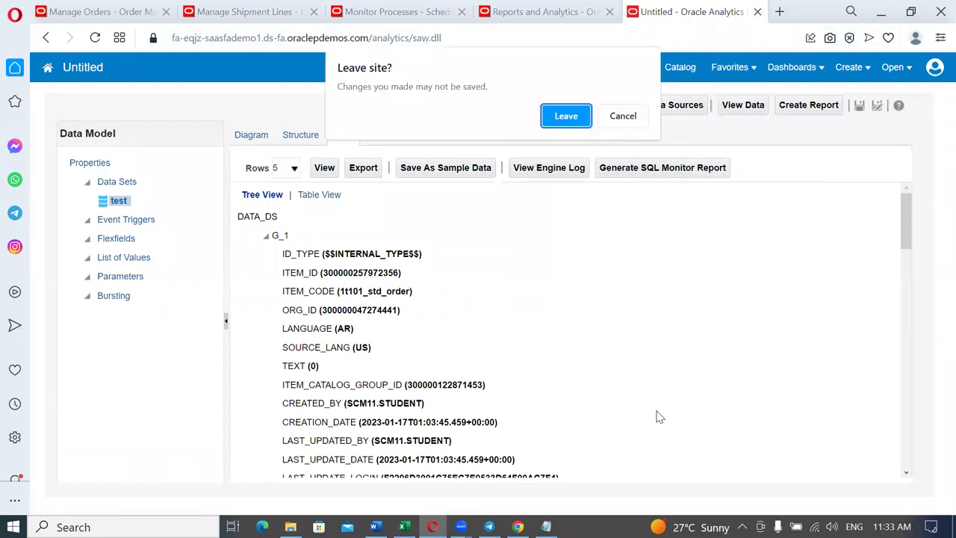
key(alt+Tab)
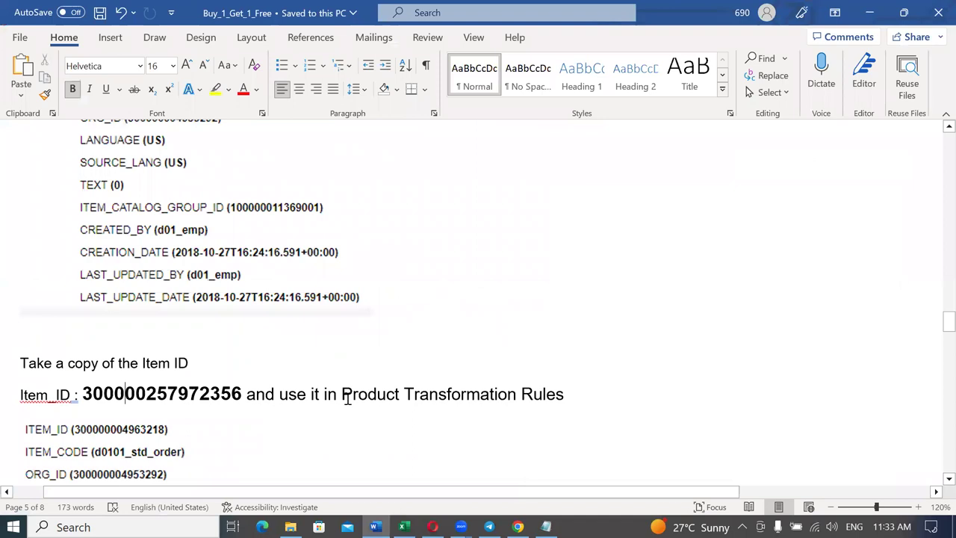
drag(347, 399, 546, 396)
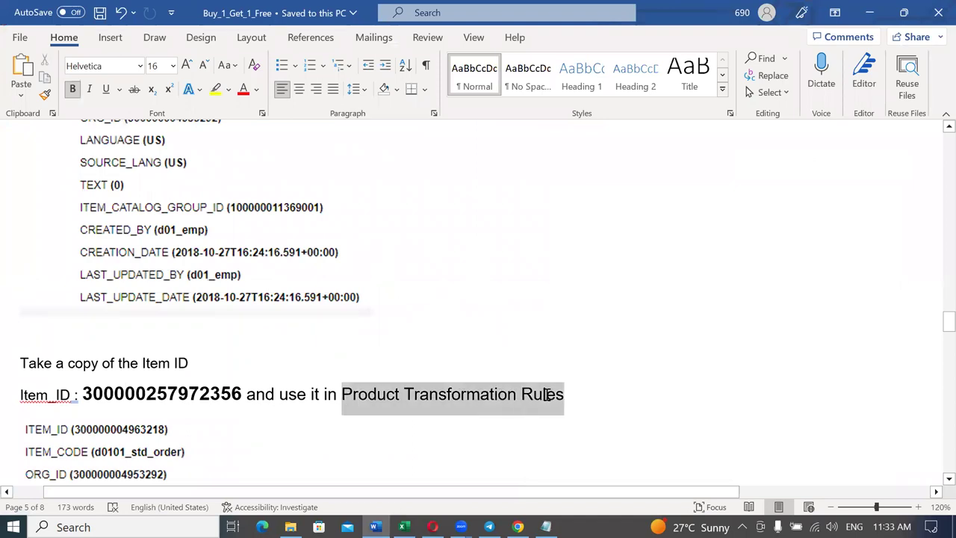
click(252, 435)
scroll(254, 437, down, 6)
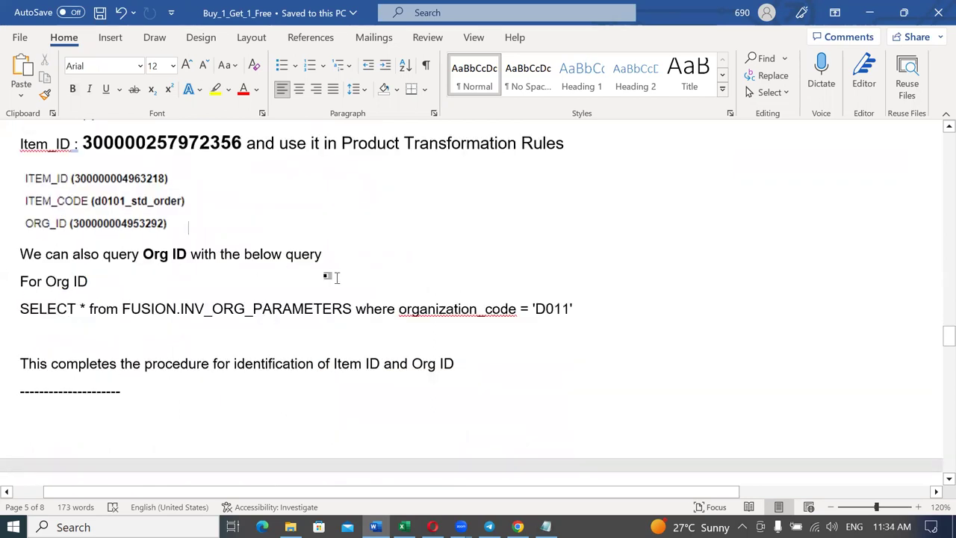
scroll(331, 275, up, 1)
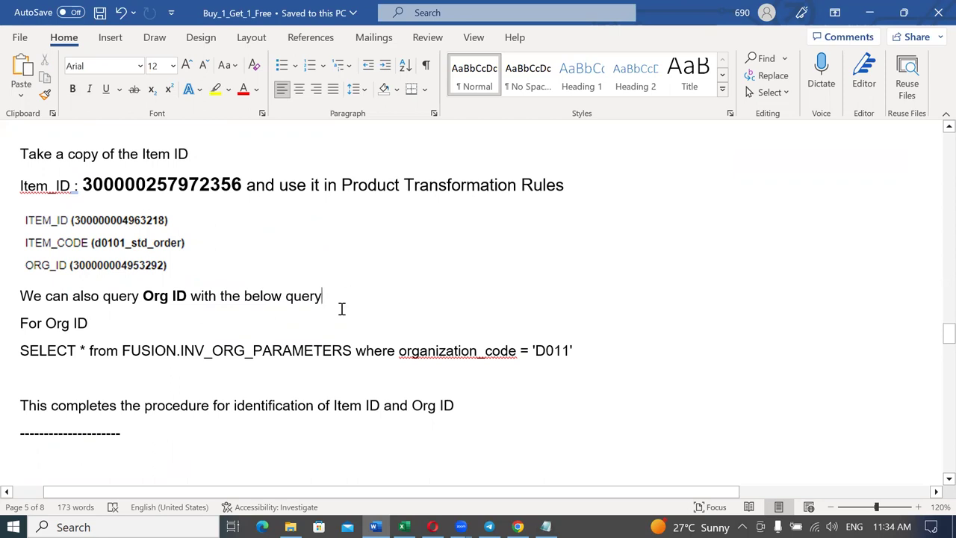
Highlight the Buy 1 Get 1 Free heading and scroll toward the IF Condition section, then return to the leave-site prompt
click(190, 325)
scroll(505, 322, down, 5)
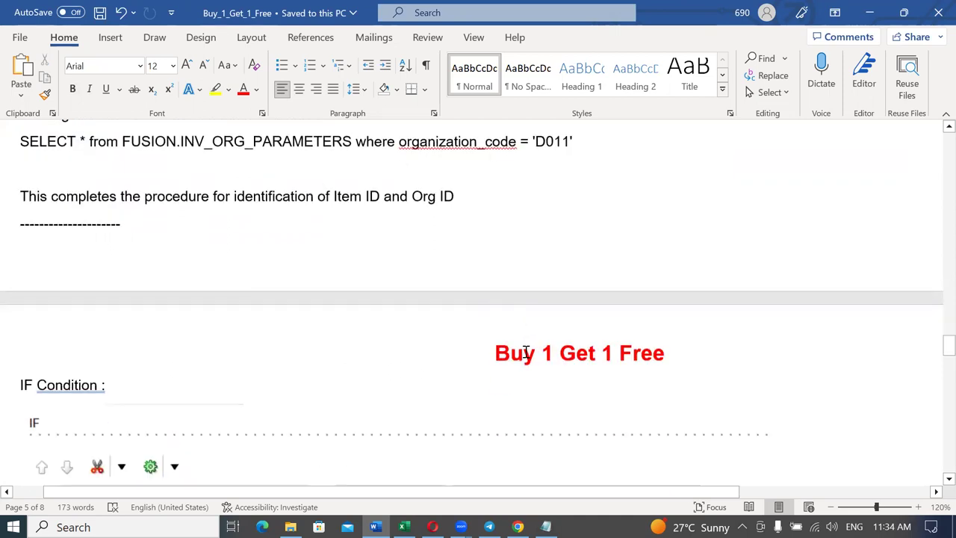
drag(510, 351, 651, 344)
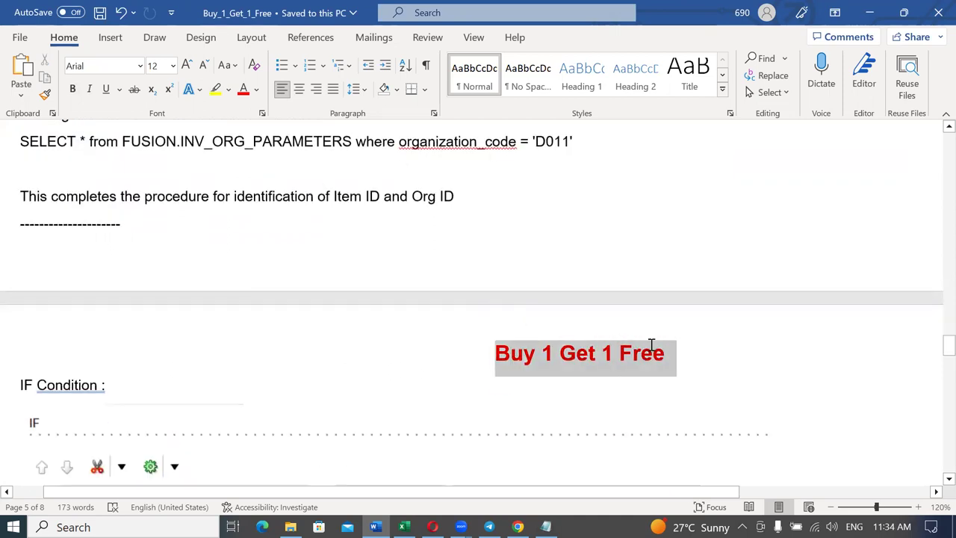
scroll(598, 256, up, 7)
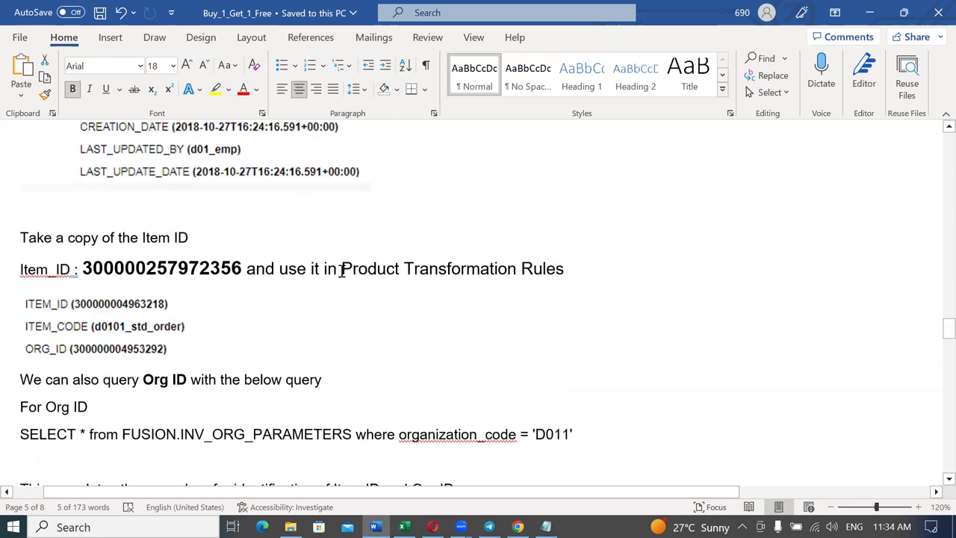
drag(366, 274, 534, 303)
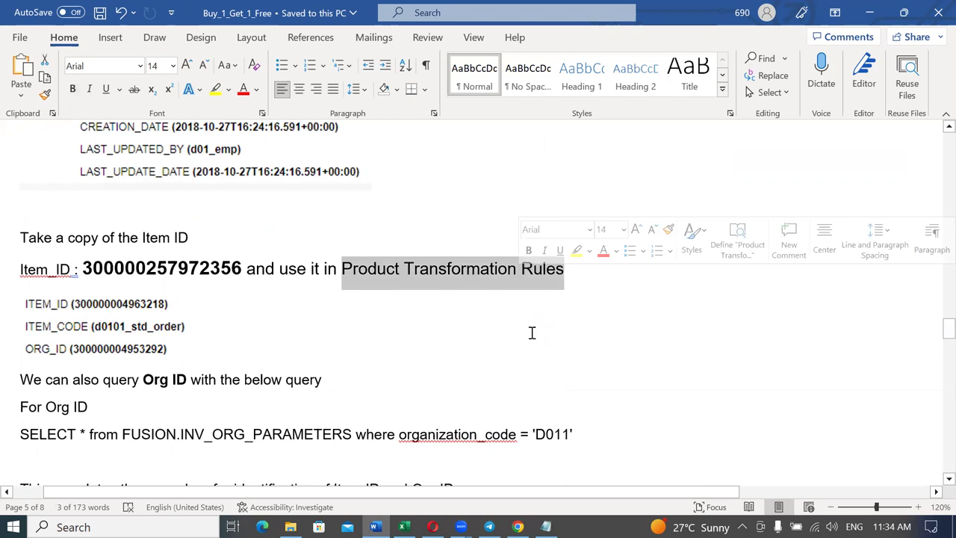
click(480, 349)
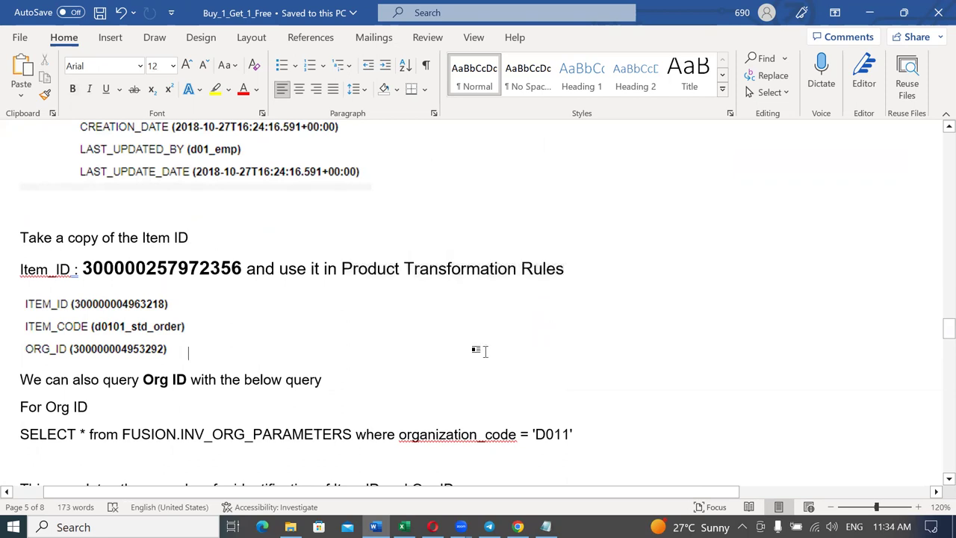
scroll(483, 349, down, 10)
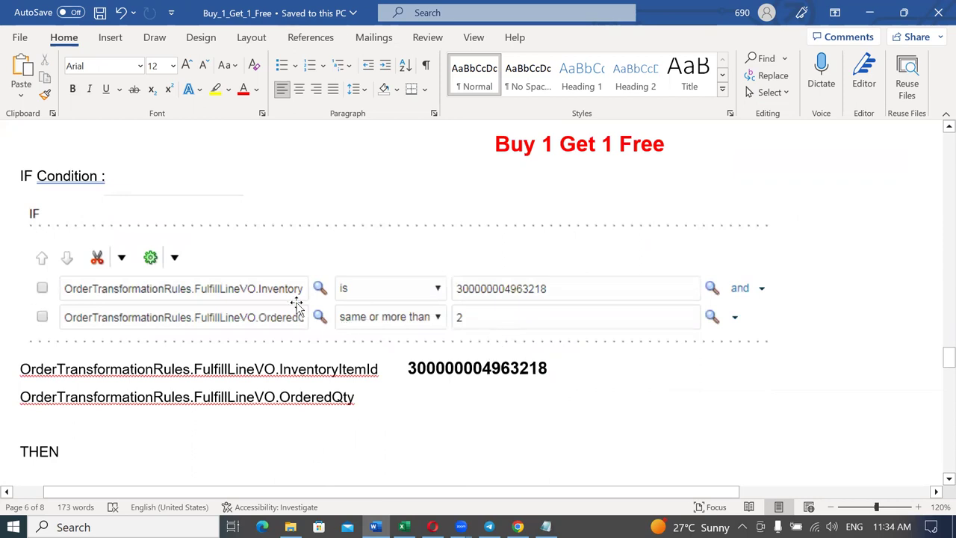
key(alt+Tab)
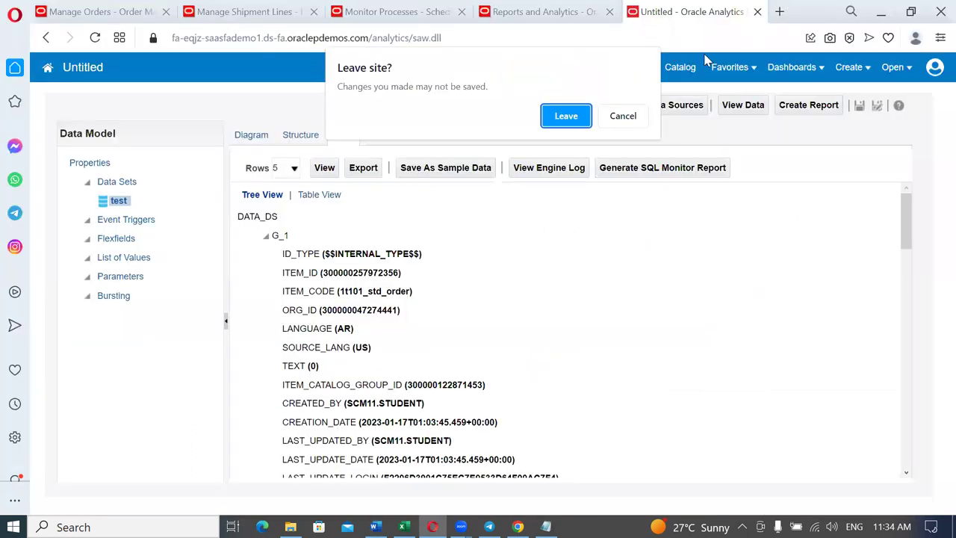
Leave the unsaved data model, close Reports and Analytics, and open Settings and Actions
click(582, 121)
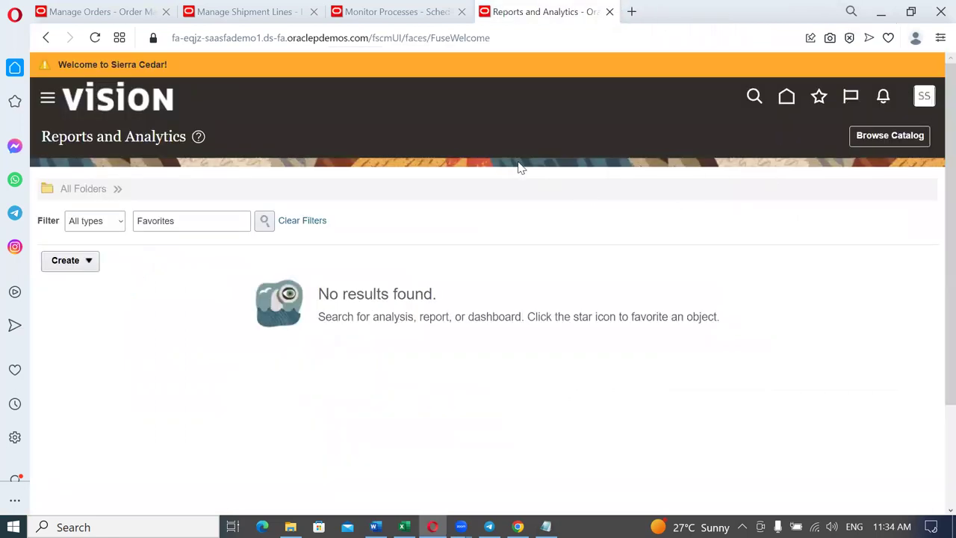
click(609, 12)
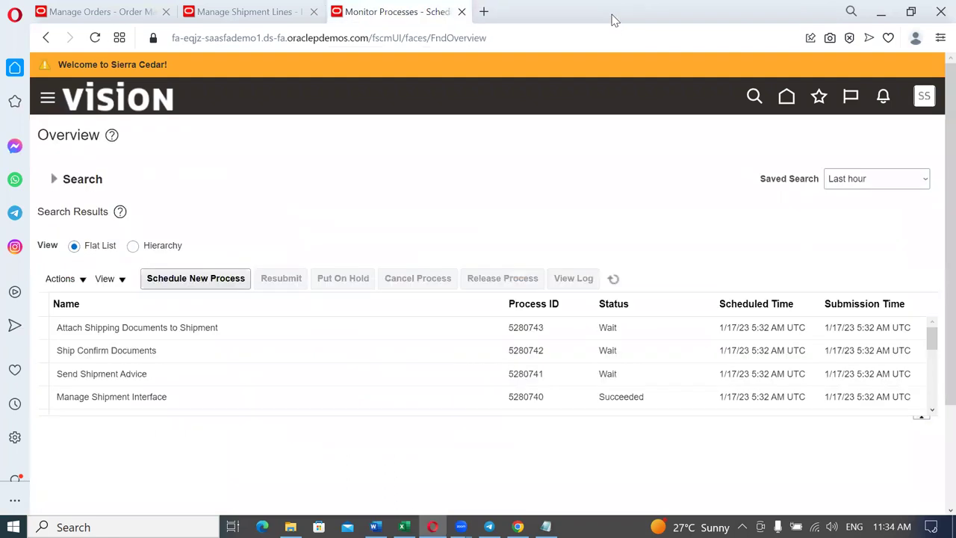
click(924, 100)
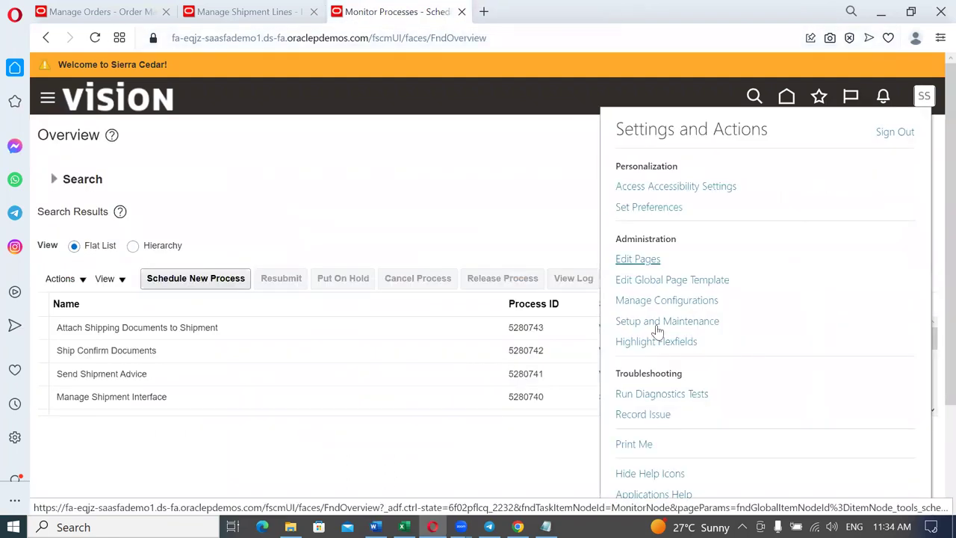
Search Setup and Maintenance tasks for man%prod%trans%rule% to find Manage Product Transformation Rules
click(664, 323)
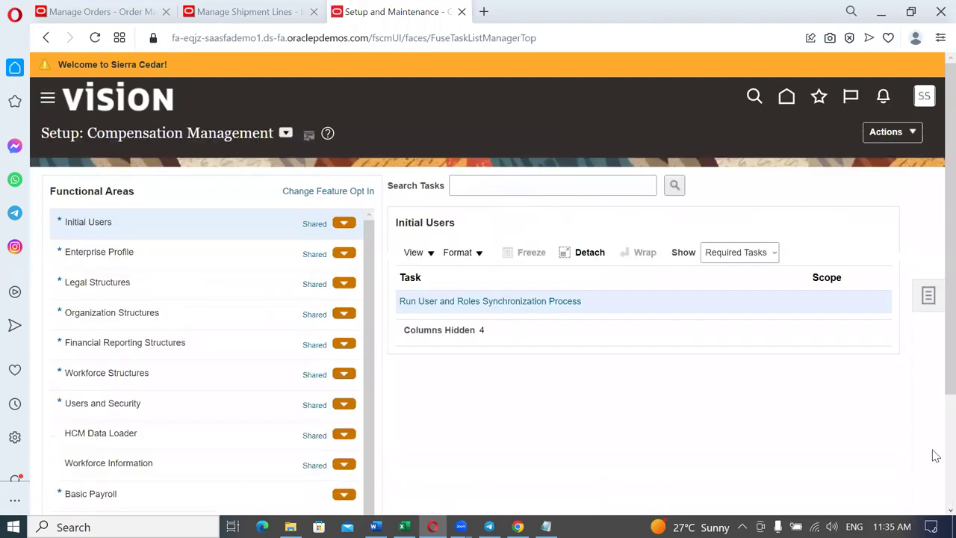
click(926, 297)
click(840, 345)
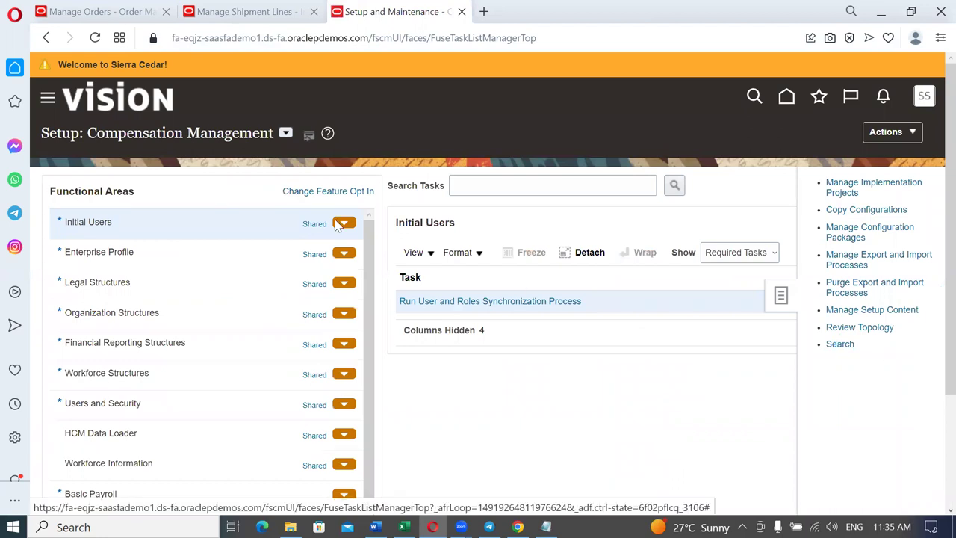
click(331, 191)
text(man%proc)
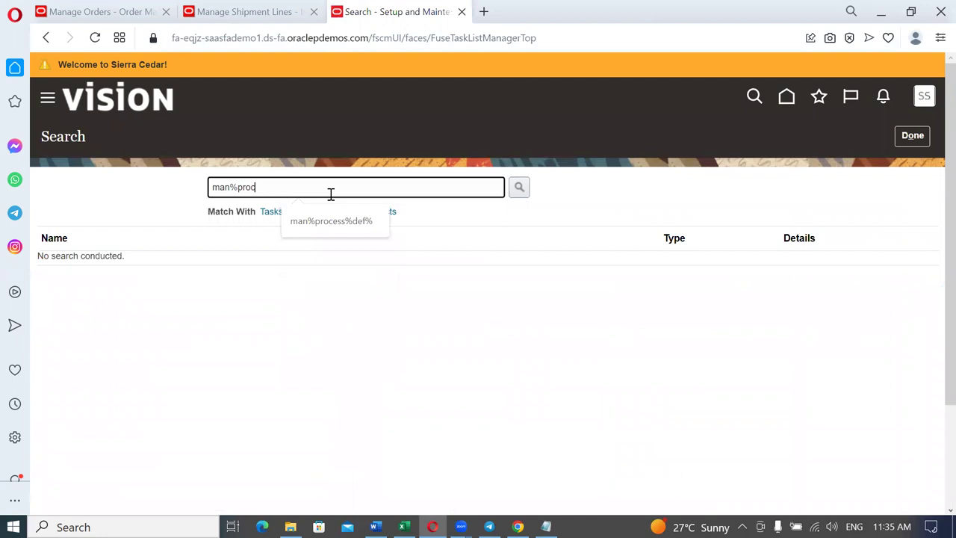
key(BackSpace)
text(d)
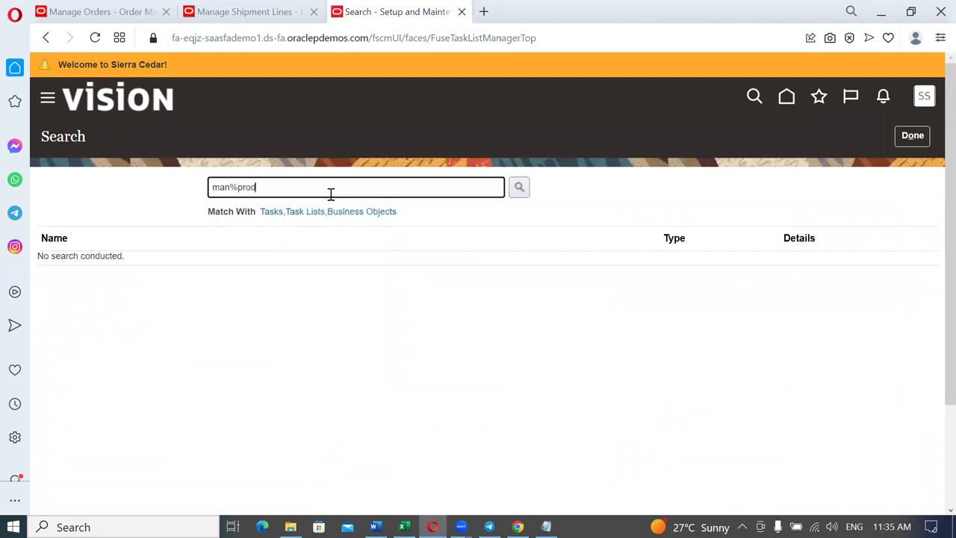
text(%rule%)
key(Return)
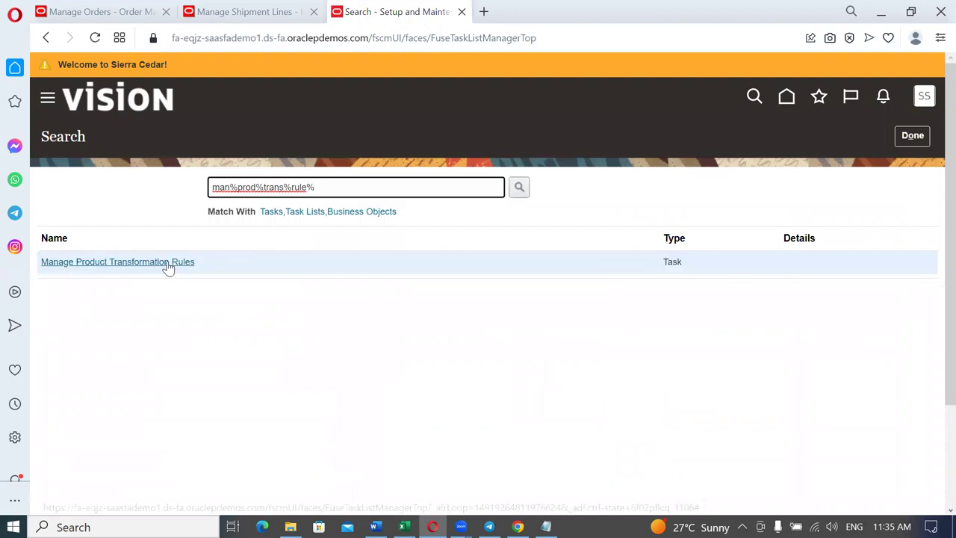
Open Manage Product Transformation Rules, check the Buy_1_Get_1_Free notes, and open the Add rule menu
click(167, 261)
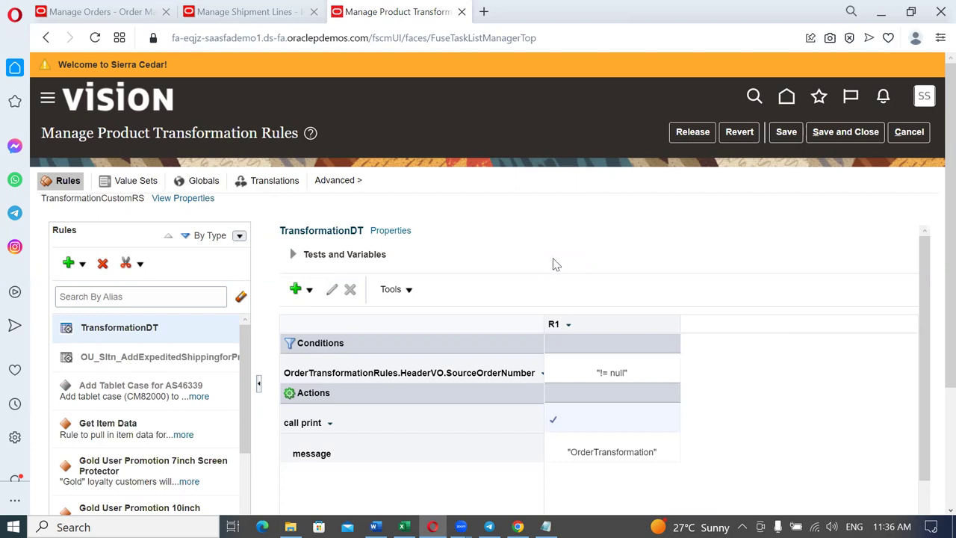
key(alt+Tab)
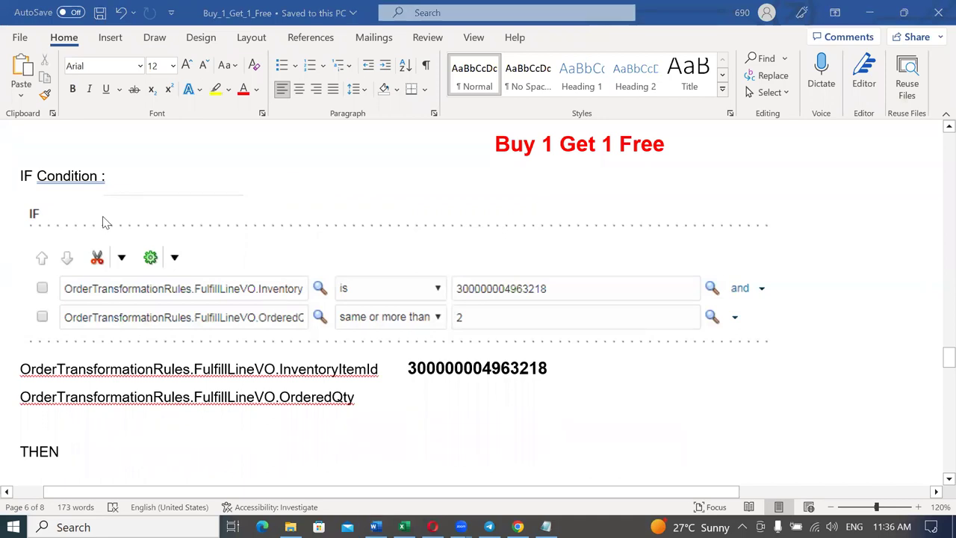
key(alt+Tab)
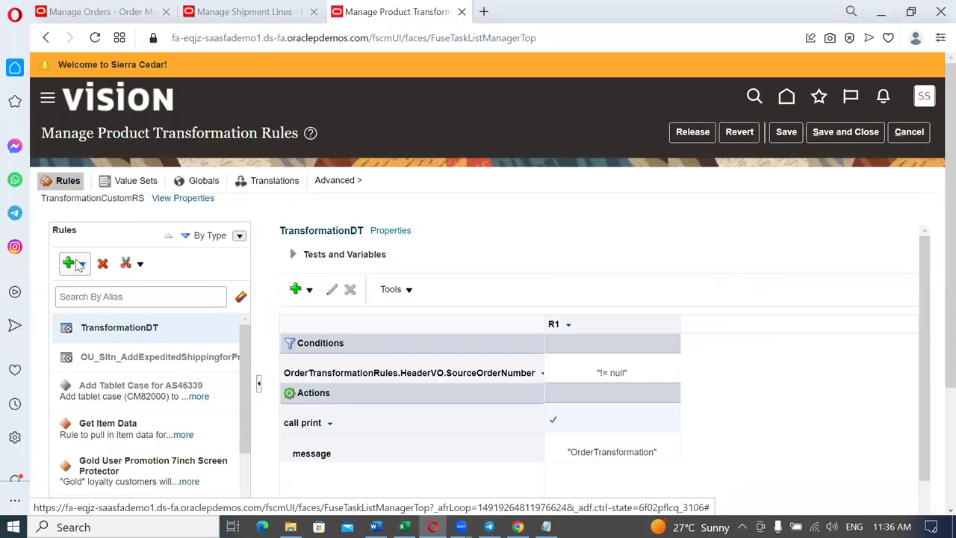
click(78, 265)
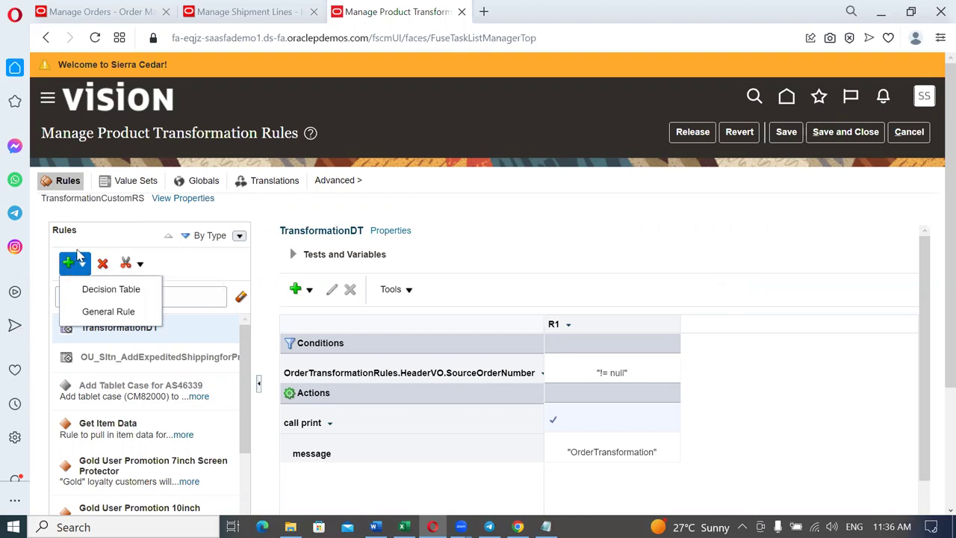
Create a new general rule, Rule 1, with a simple IF test
click(108, 311)
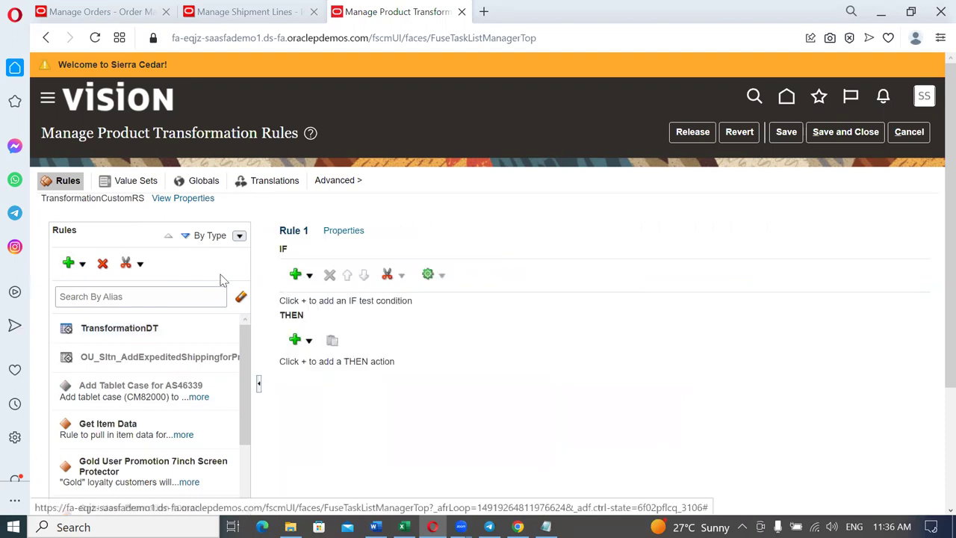
click(297, 278)
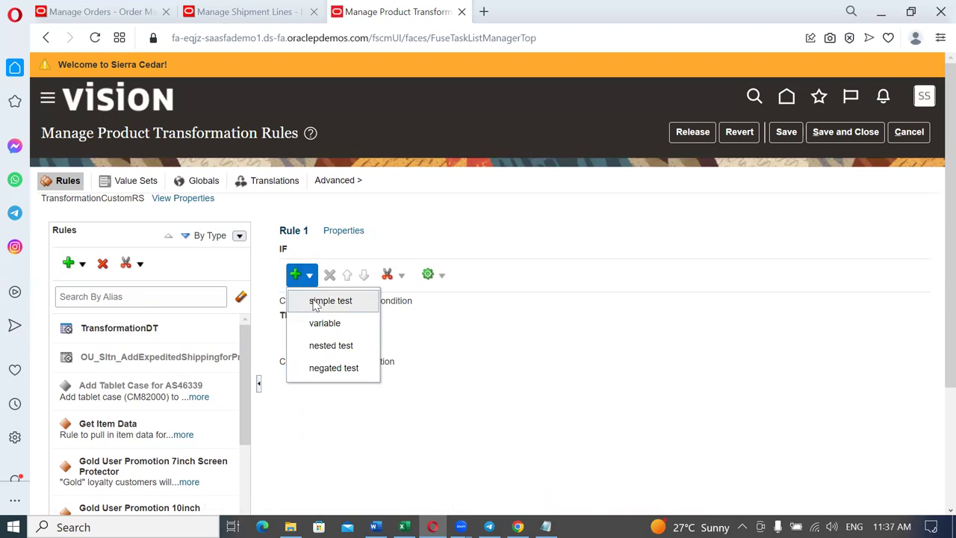
click(315, 301)
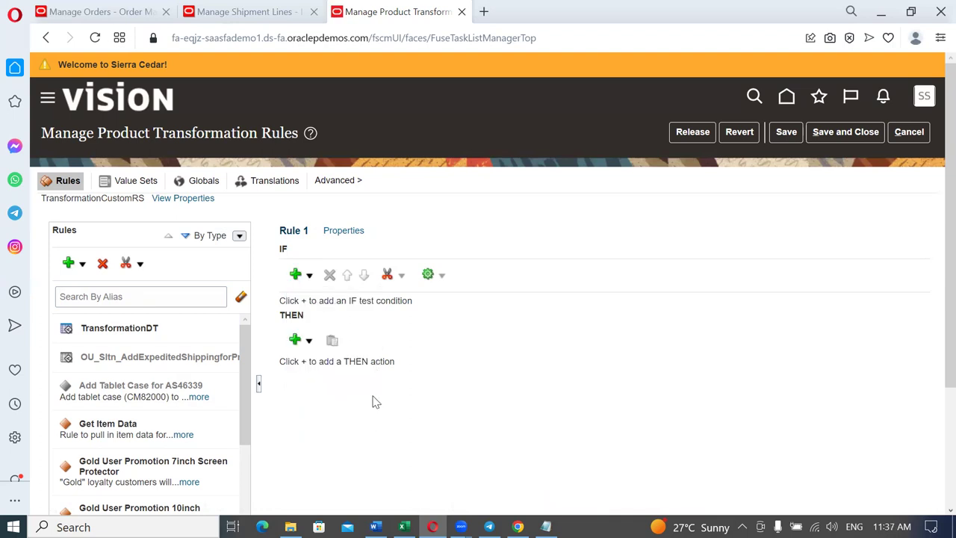
Paste OrderTransformationRules.FulfillLineVO.InventoryItemId from the Word notes into the test's left field
key(alt+Tab)
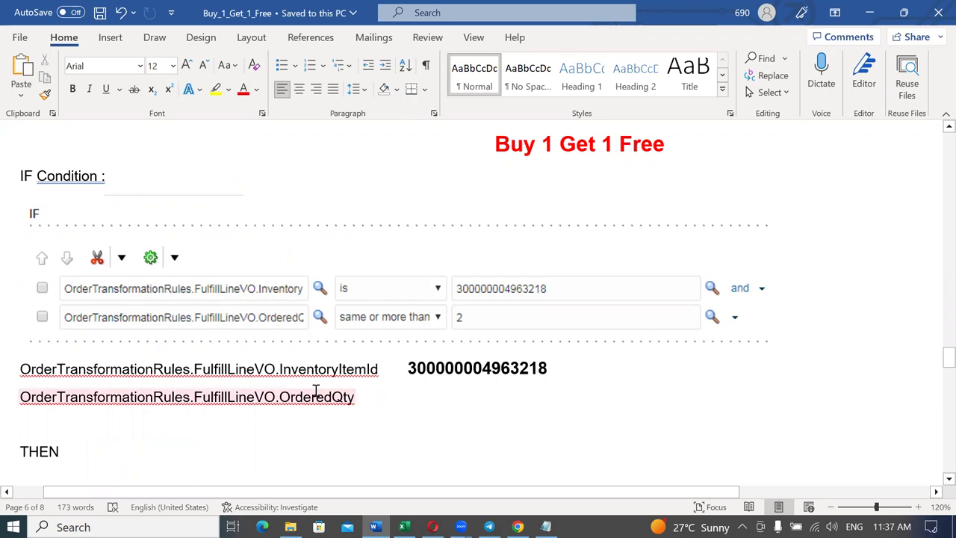
drag(21, 369, 340, 371)
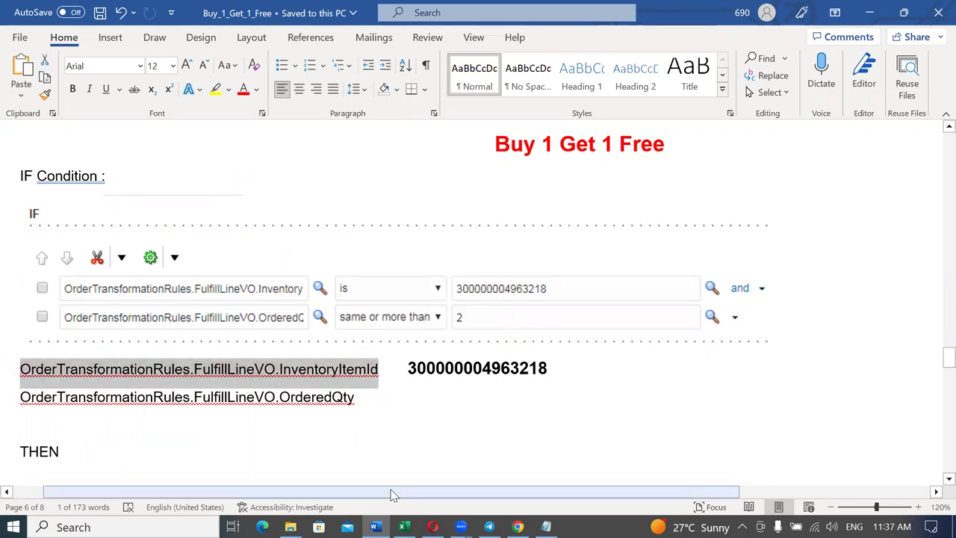
key(ctrl+c)
key(alt+Tab)
click(329, 306)
key(ctrl+v)
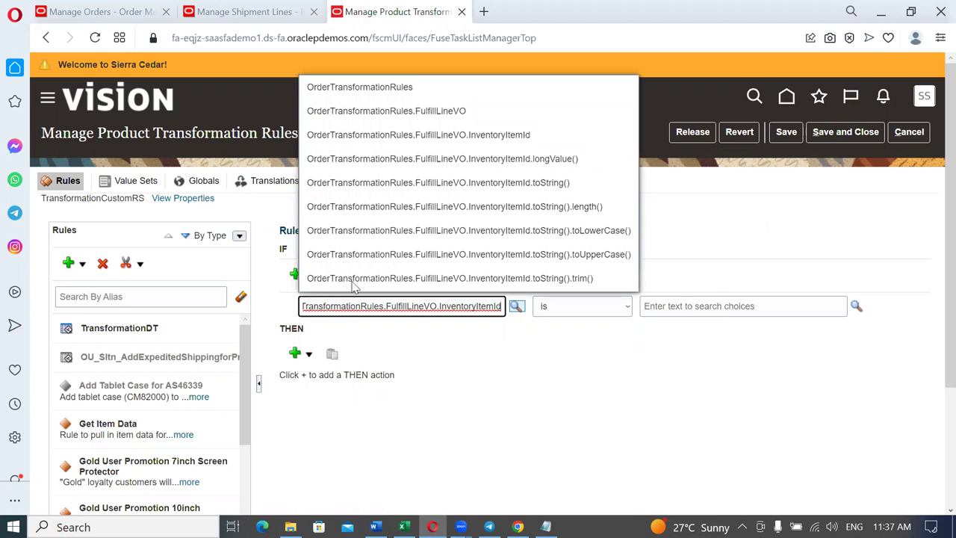
click(446, 137)
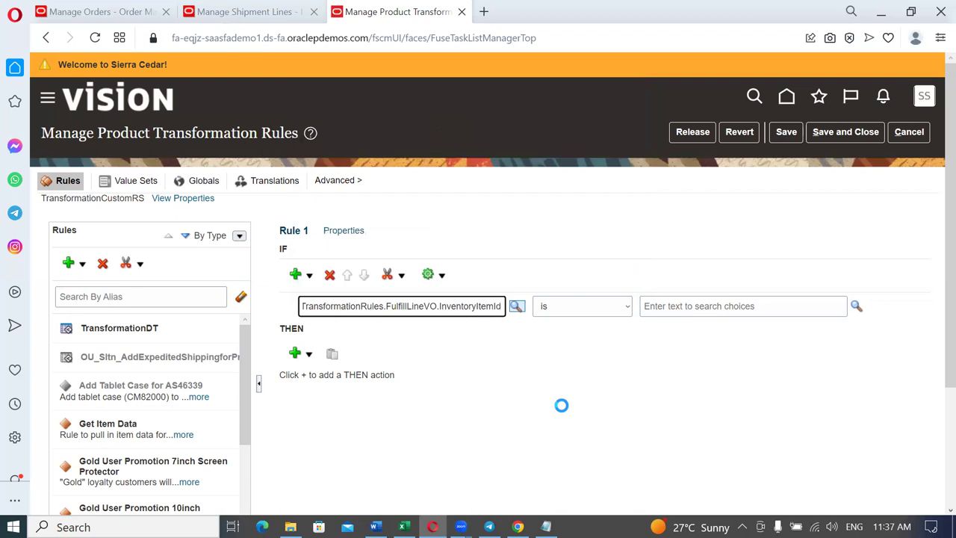
click(656, 312)
key(alt+Tab)
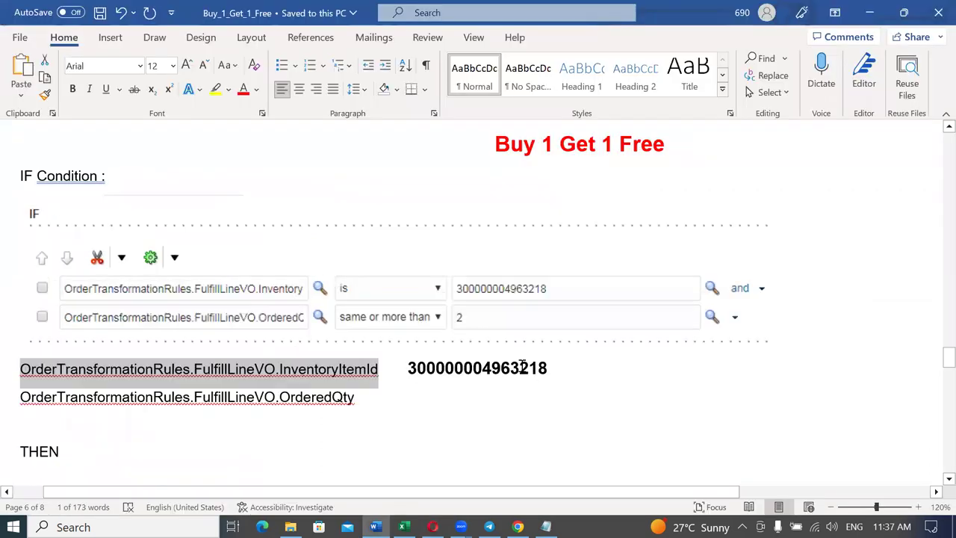
click(520, 369)
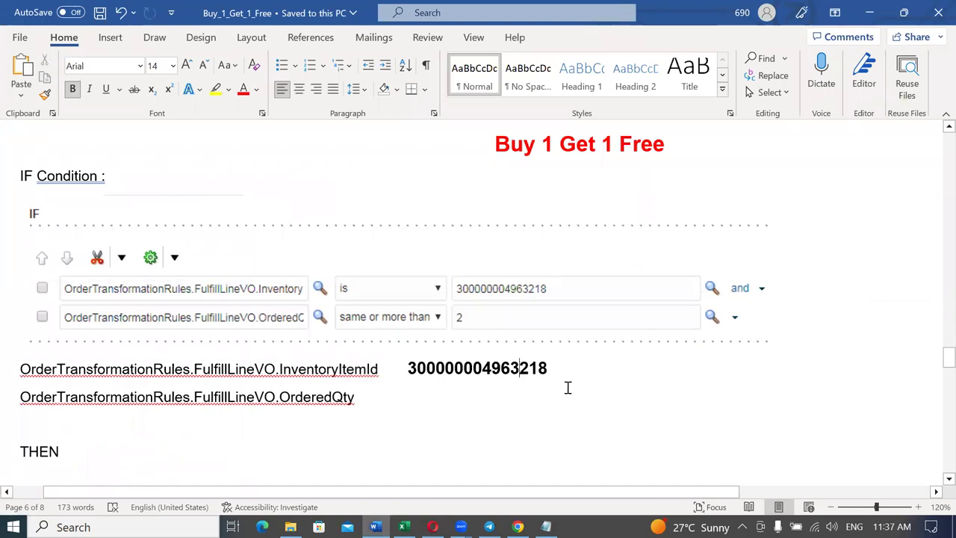
scroll(567, 388, up, 10)
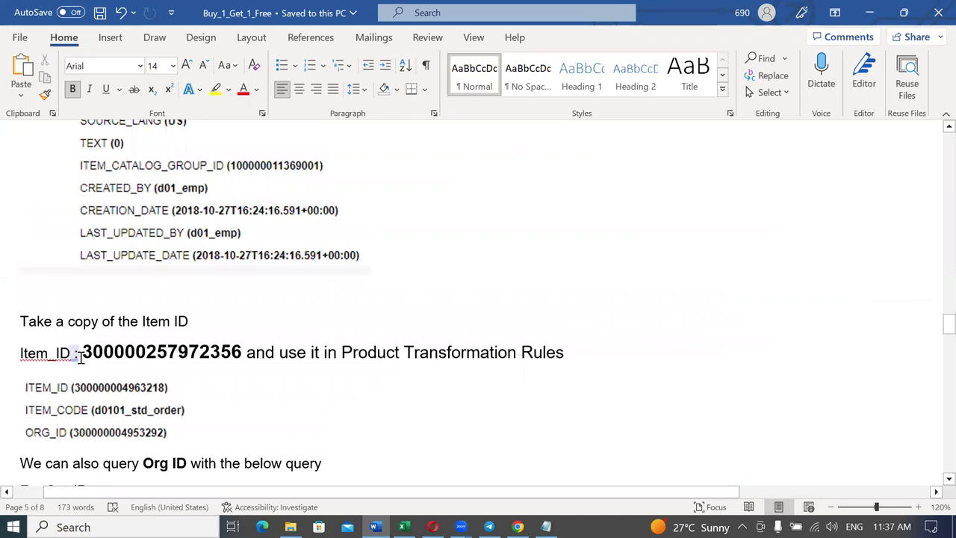
drag(86, 354, 243, 354)
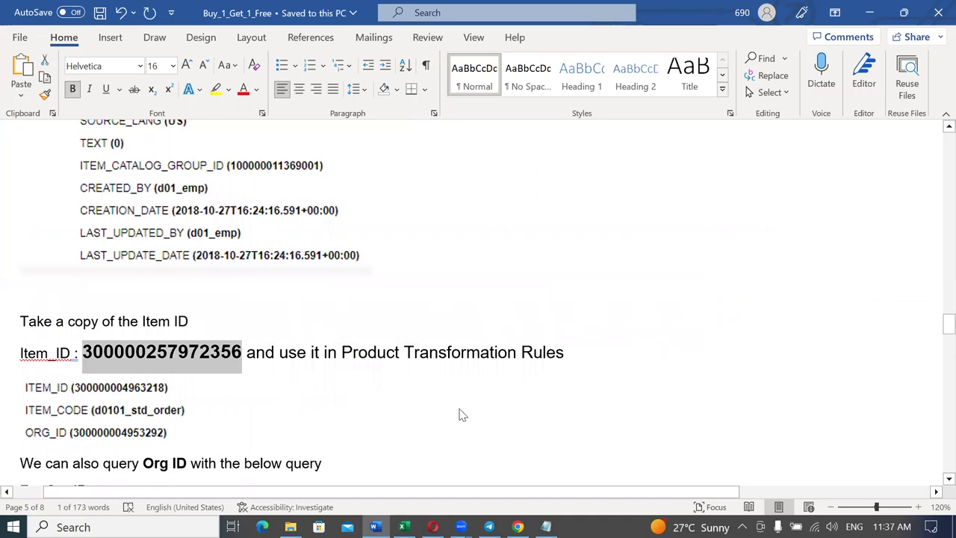
key(alt+Tab)
key(ctrl+v)
key(Tab)
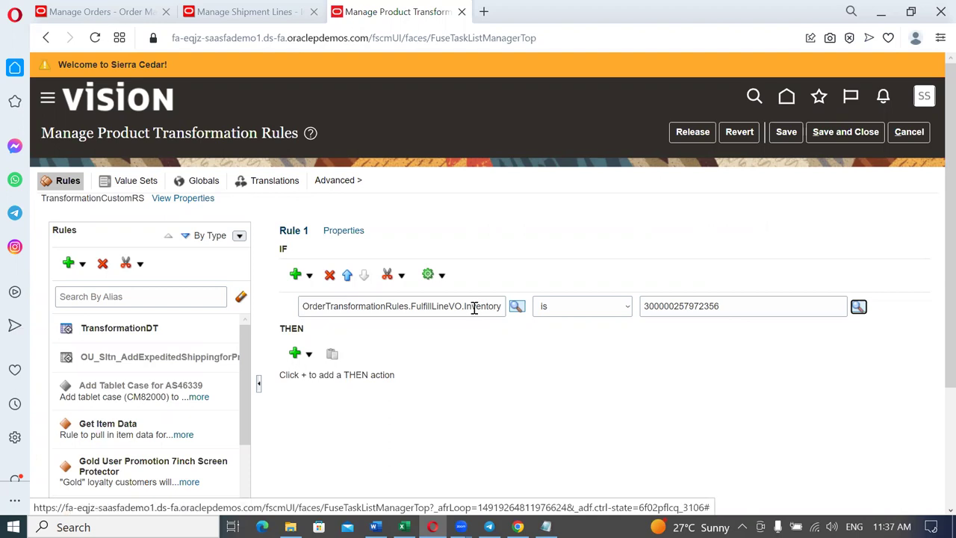
Review the Word notes for the next condition and open the IF add-test menu
key(alt+Tab)
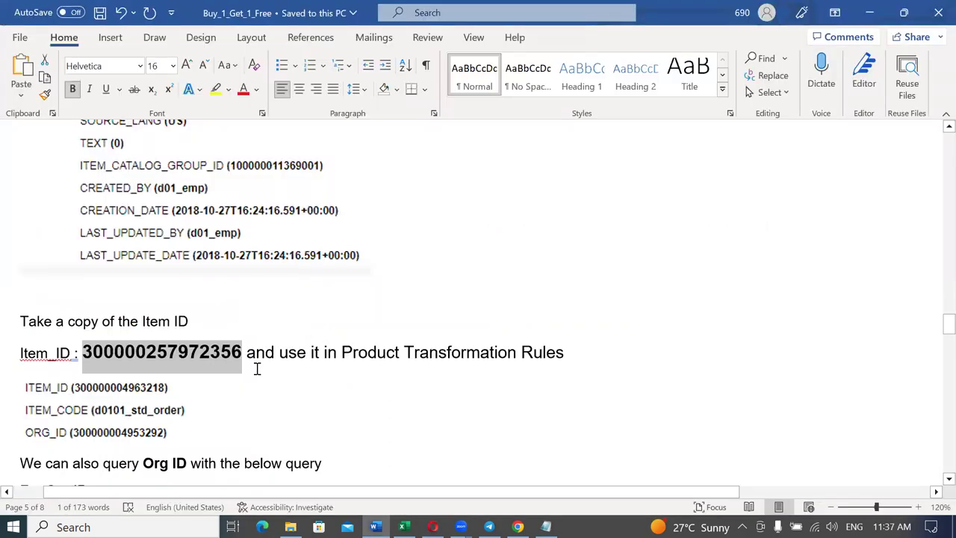
scroll(254, 369, down, 5)
scroll(258, 374, down, 2)
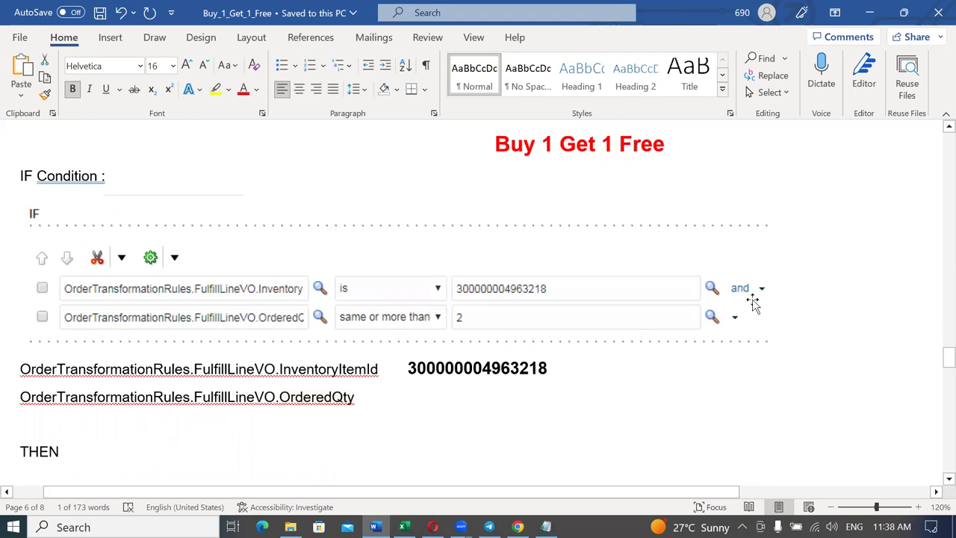
key(alt+Tab)
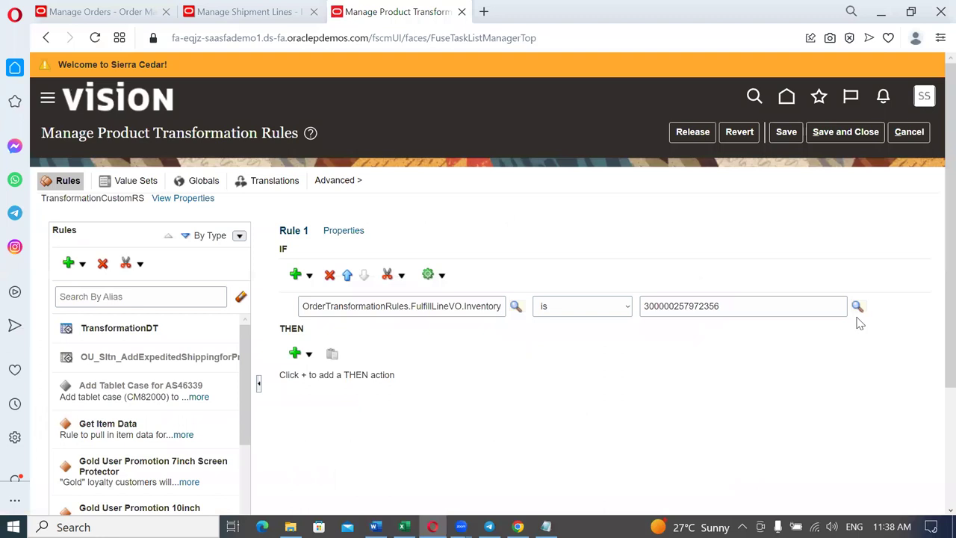
key(alt+Tab)
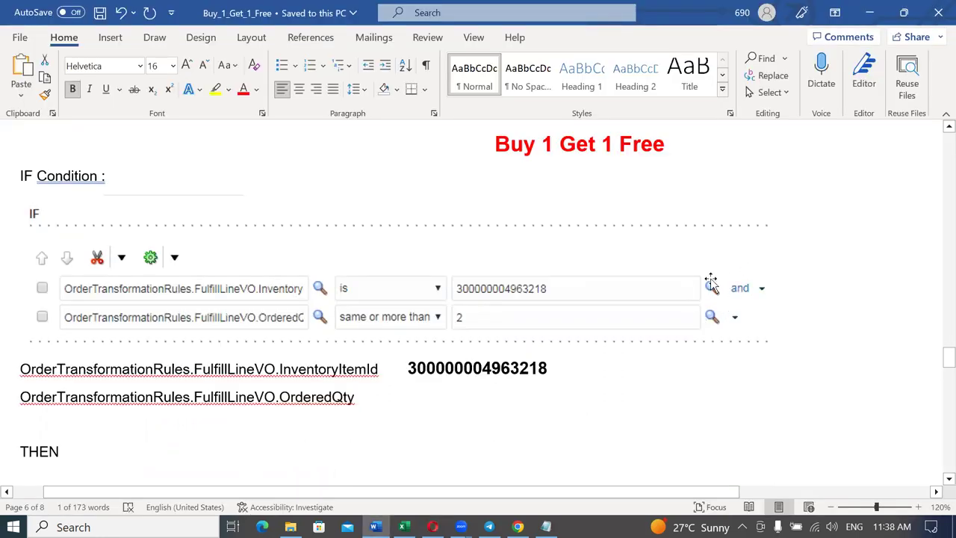
key(alt+Tab)
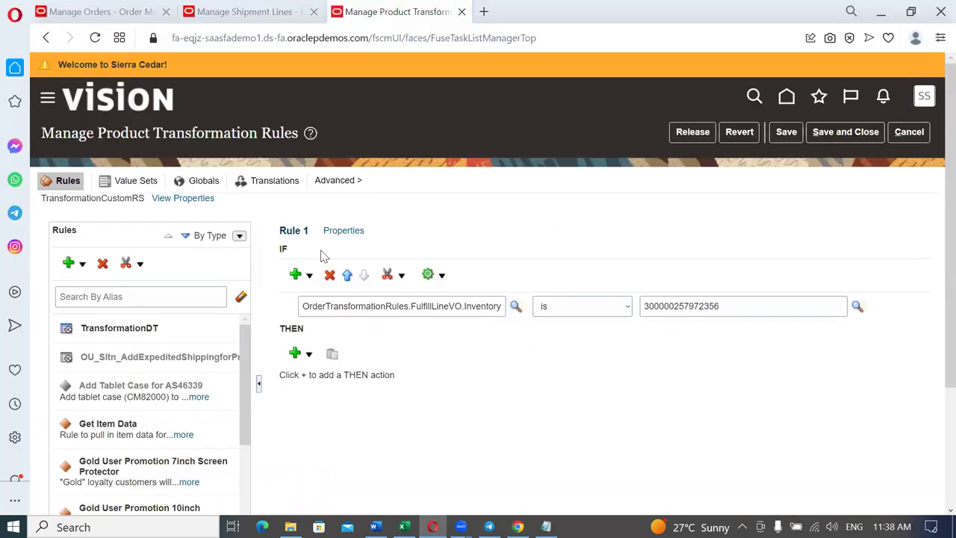
click(306, 276)
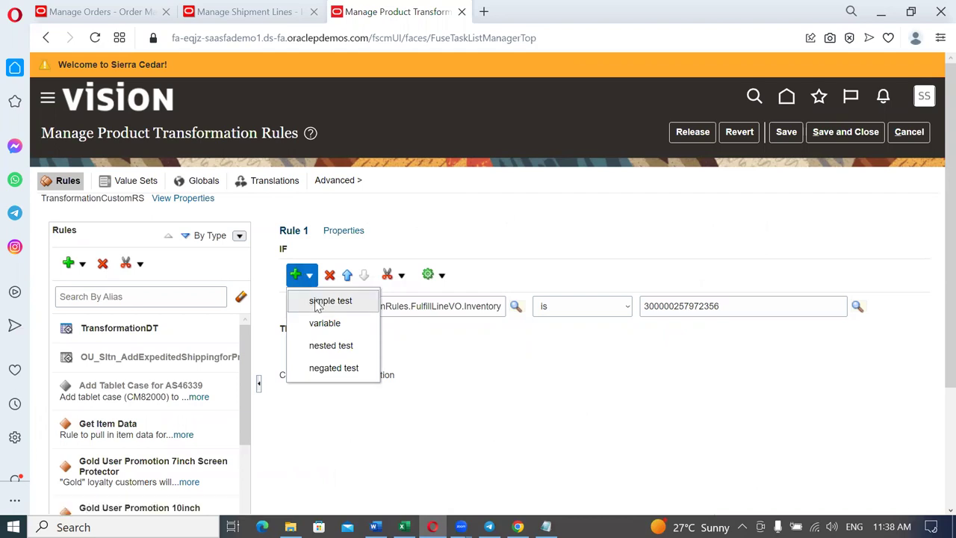
Add a second simple test using the OrderedQty attribute copied from the Word notes
click(689, 362)
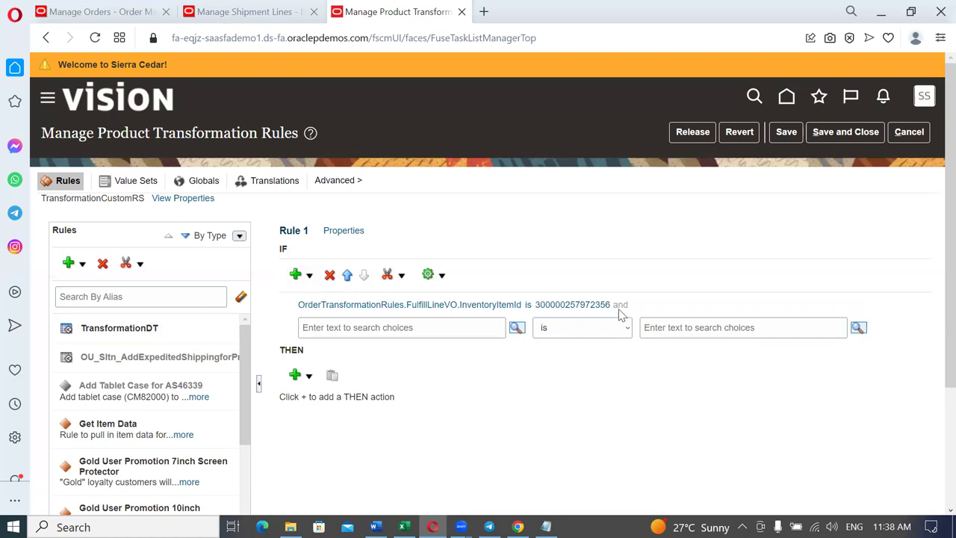
key(alt+Tab)
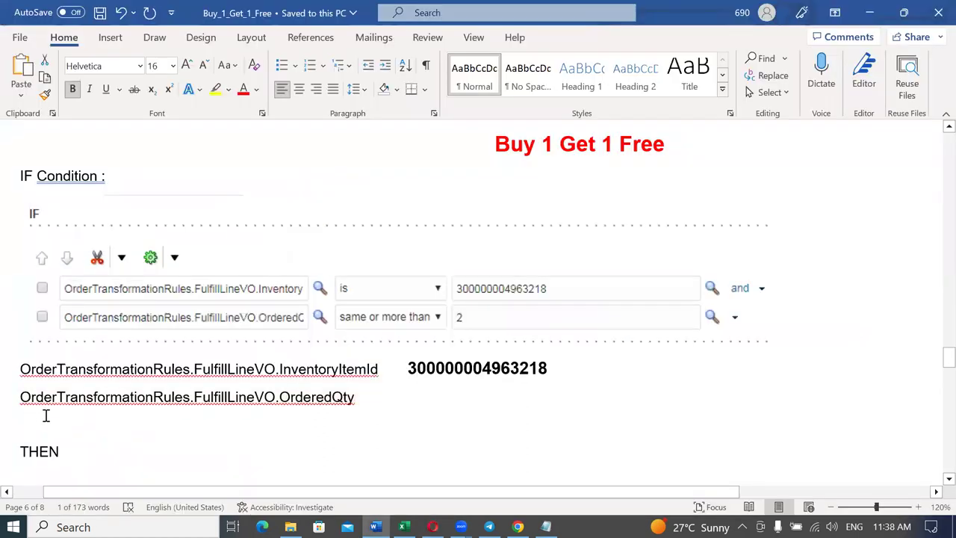
triple_click(125, 401)
drag(23, 398, 306, 398)
key(ctrl+c)
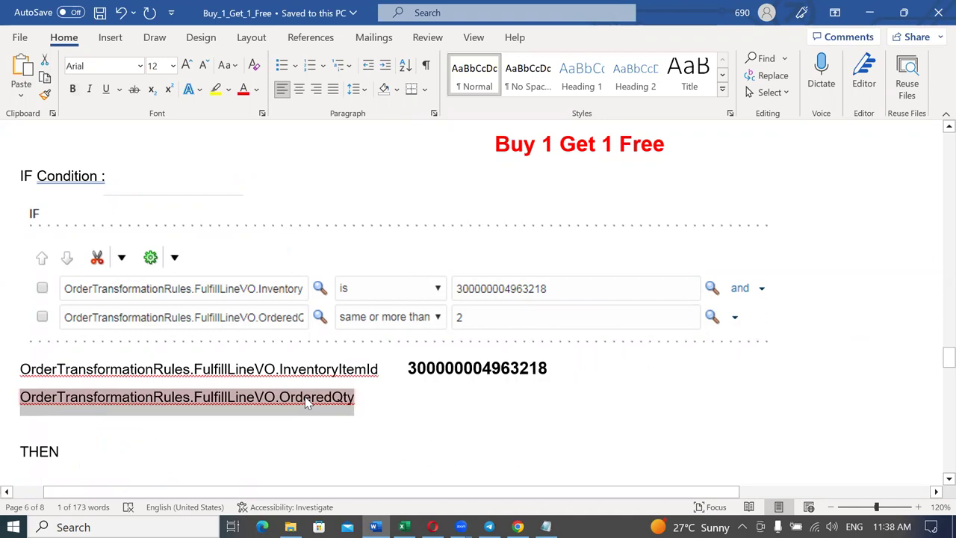
key(alt+Tab)
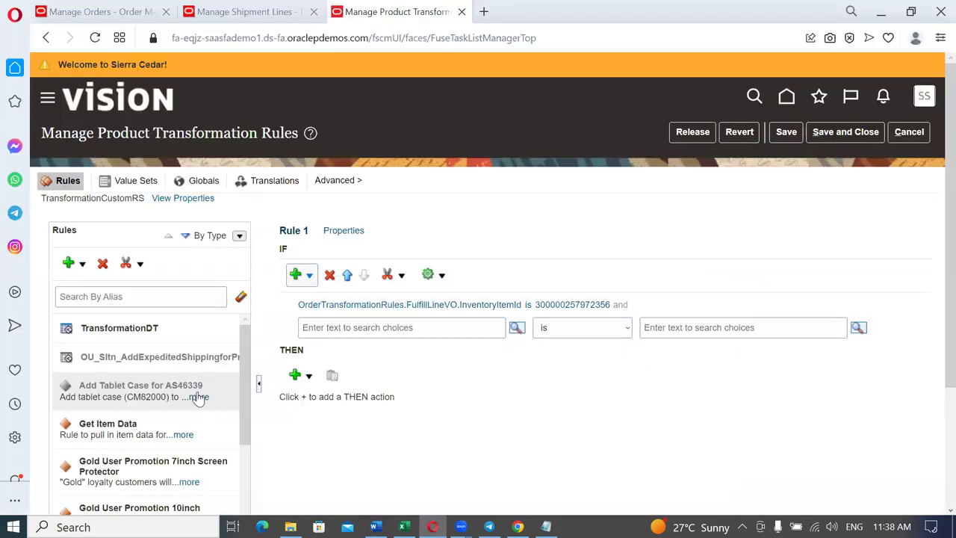
click(357, 329)
key(ctrl+v)
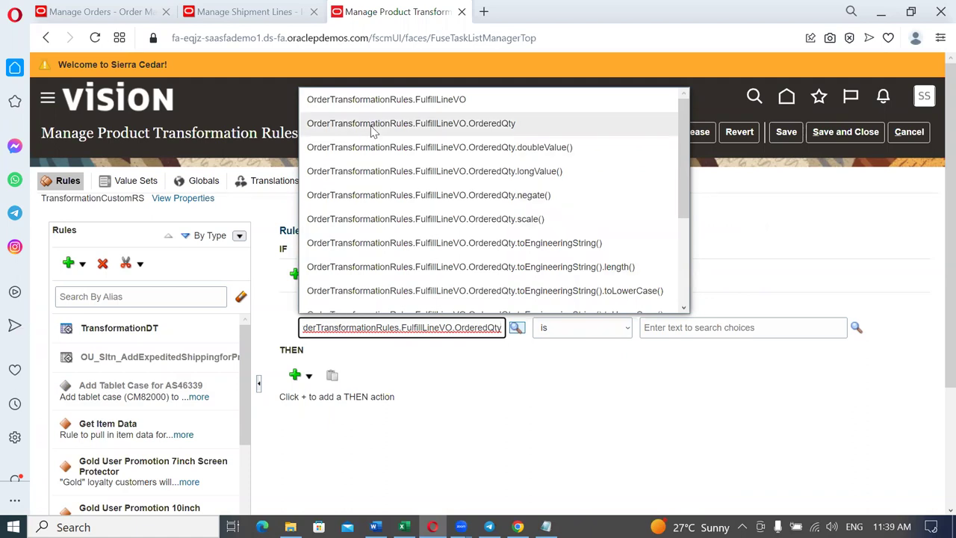
click(374, 132)
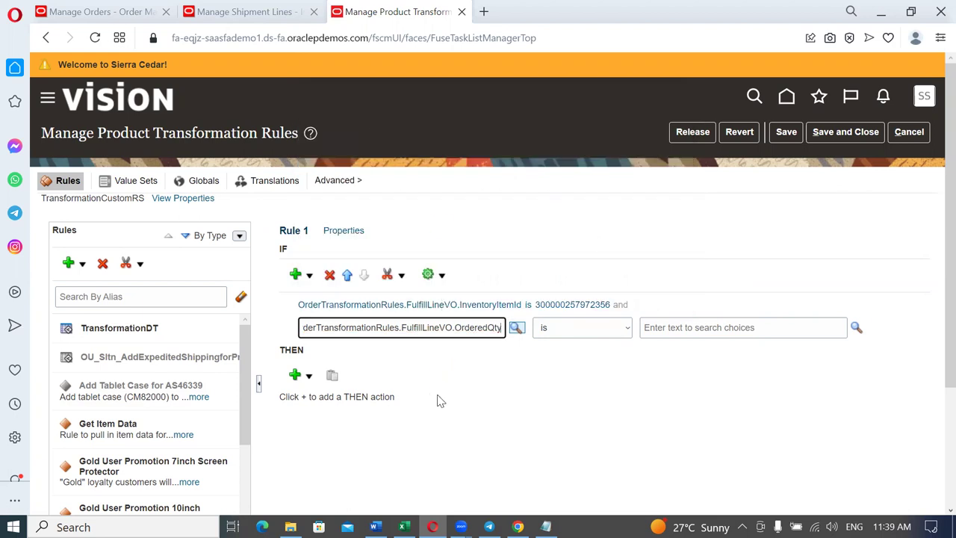
Set the OrderedQty test to 'same or more than' 2
key(alt+Tab)
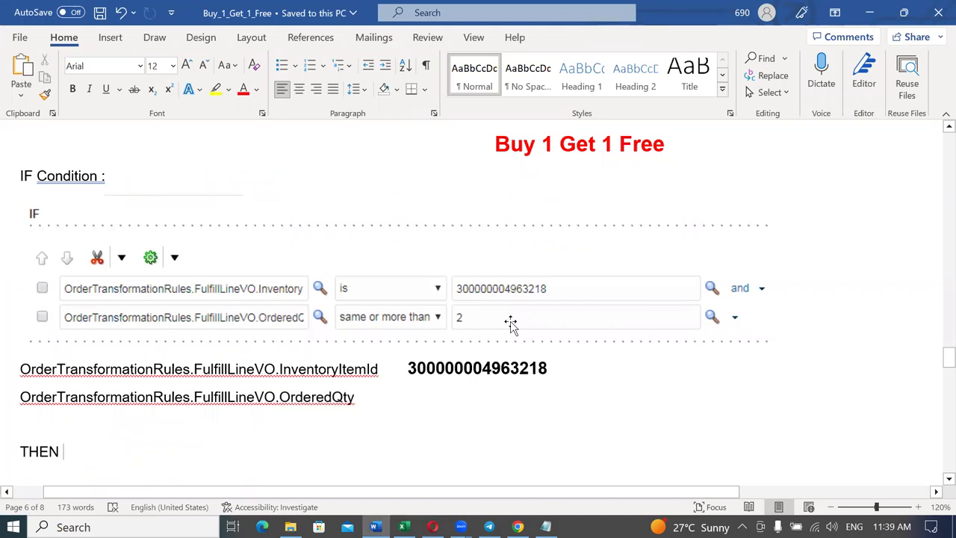
key(alt+Tab)
click(562, 332)
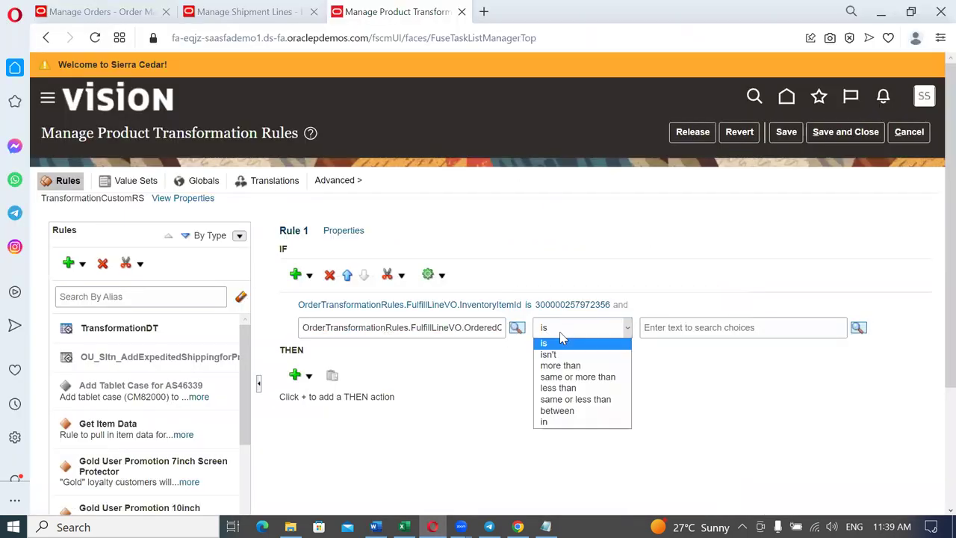
click(571, 379)
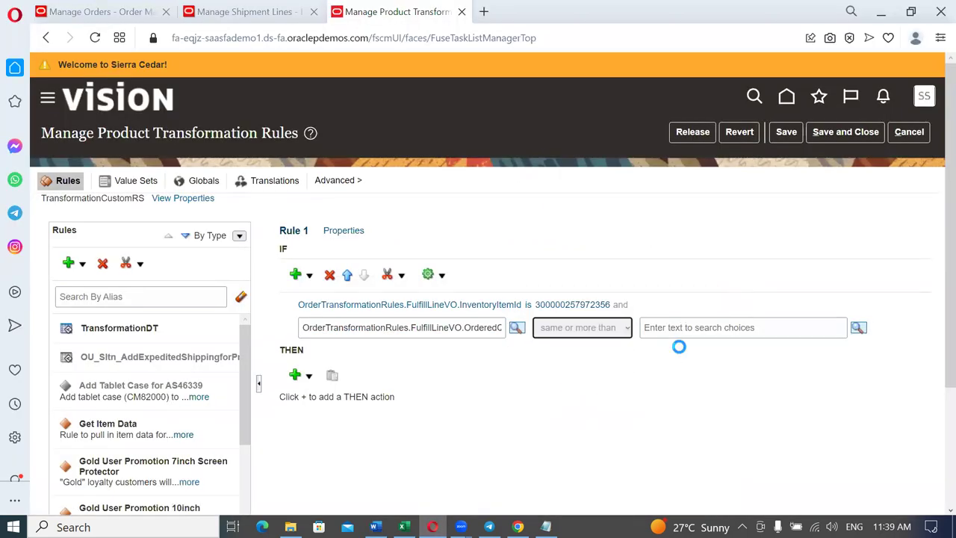
click(680, 328)
text(2)
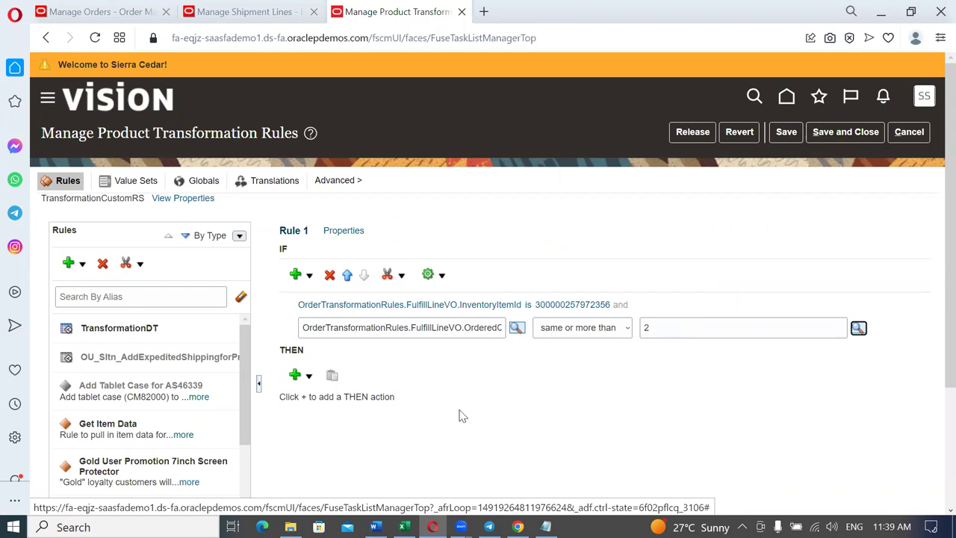
key(alt+Tab)
Review the OrderedQty line and the THEN section in the Word notes, then return to the rules
scroll(461, 408, down, 2)
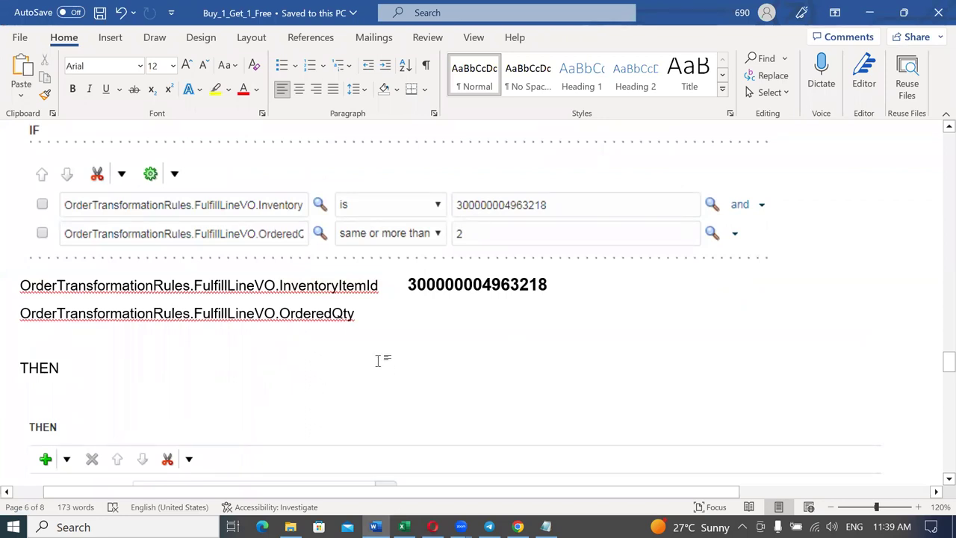
scroll(377, 362, up, 1)
triple_click(293, 356)
click(320, 354)
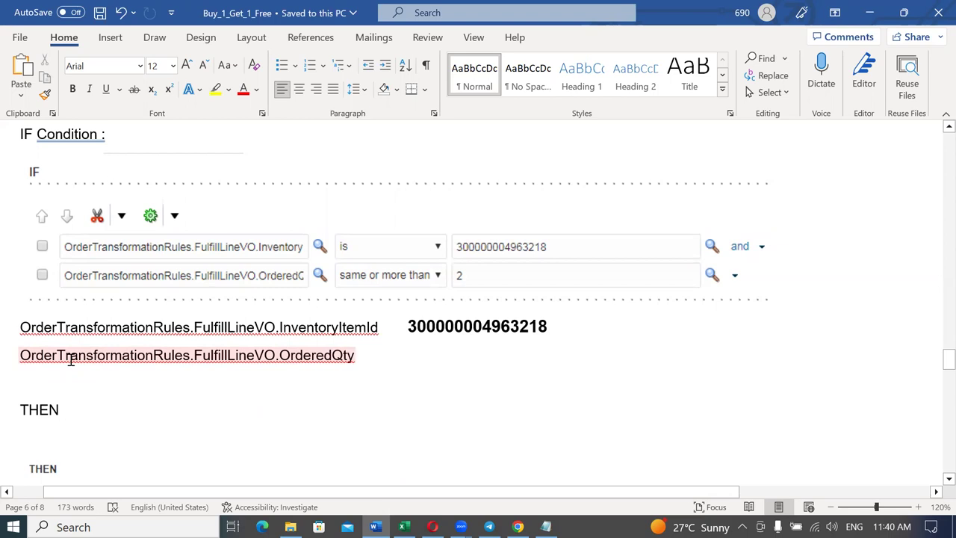
scroll(71, 360, down, 5)
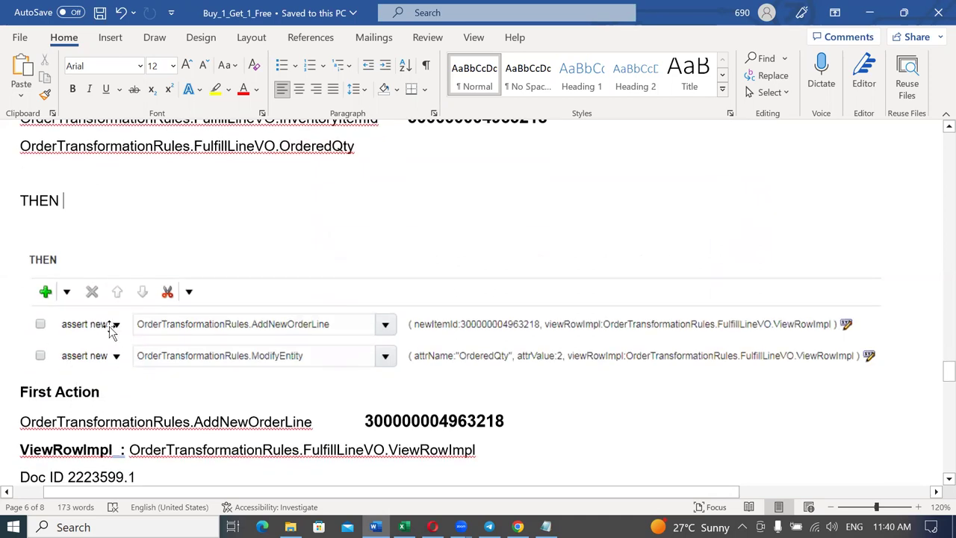
key(alt+Tab)
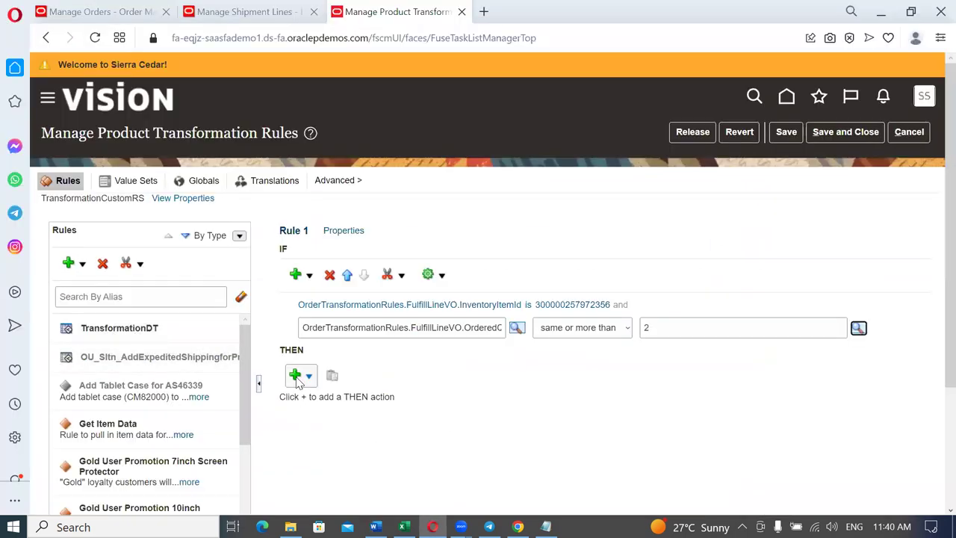
Add an empty assert new action under Rule 1's THEN and check the Word notes
click(297, 380)
click(326, 407)
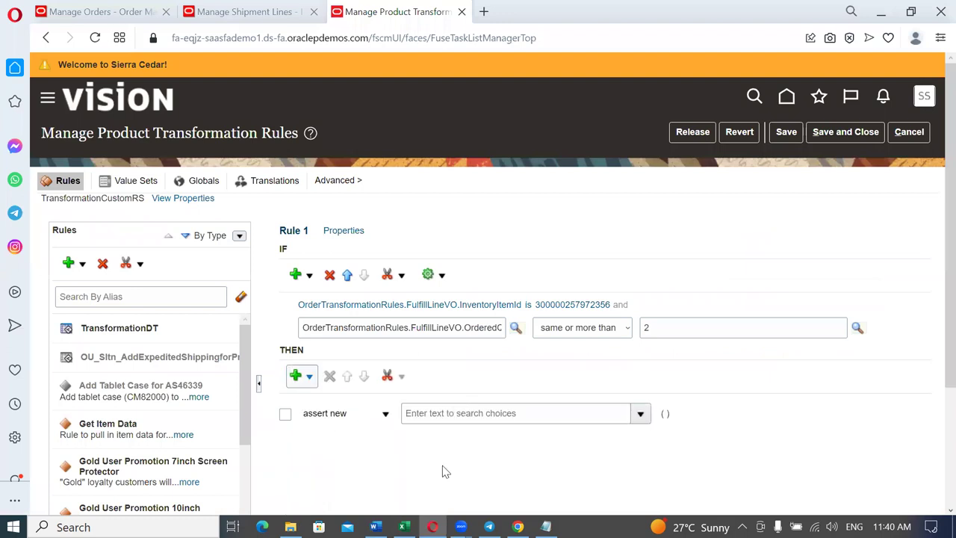
key(alt+Tab)
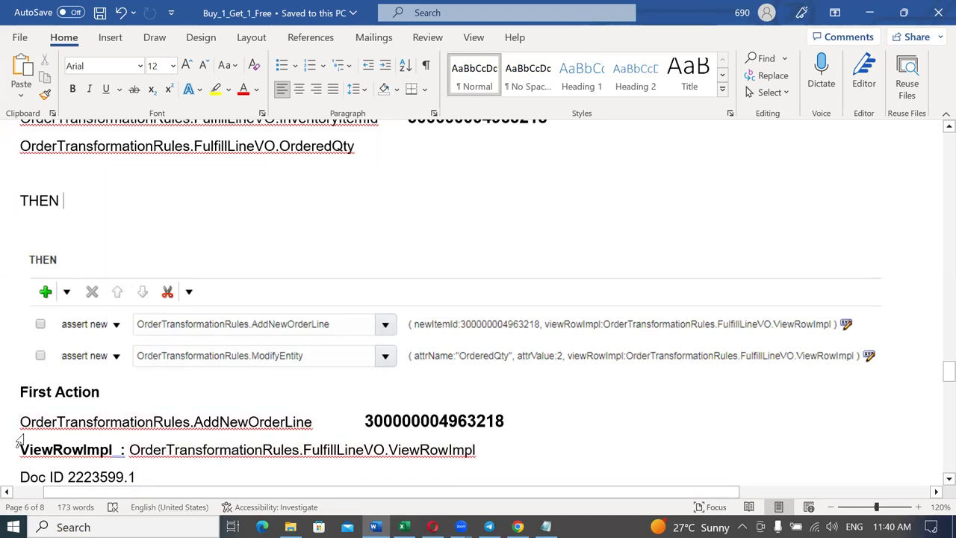
Copy OrderTransformationRules.AddNewOrderLine from the notes and select it as the assert new target
drag(20, 422, 308, 426)
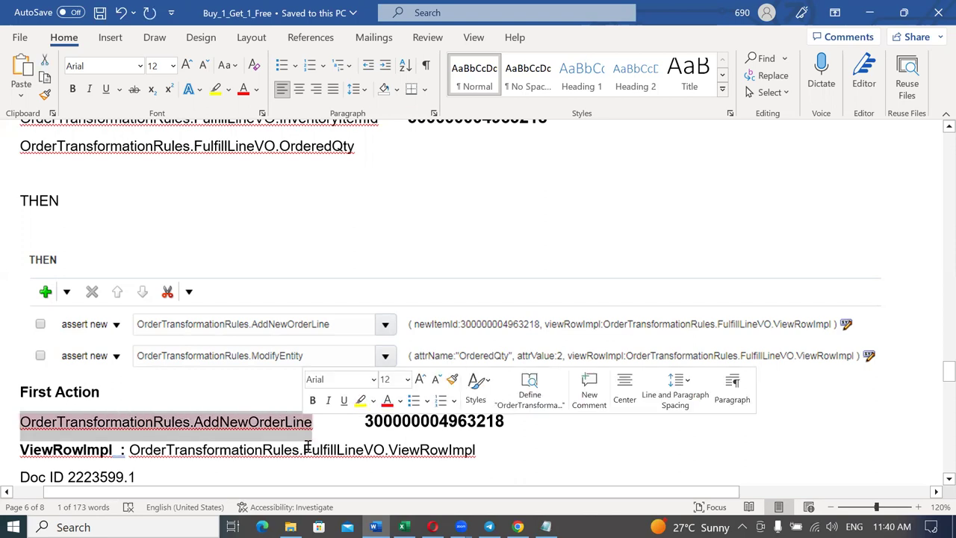
key(ctrl+c)
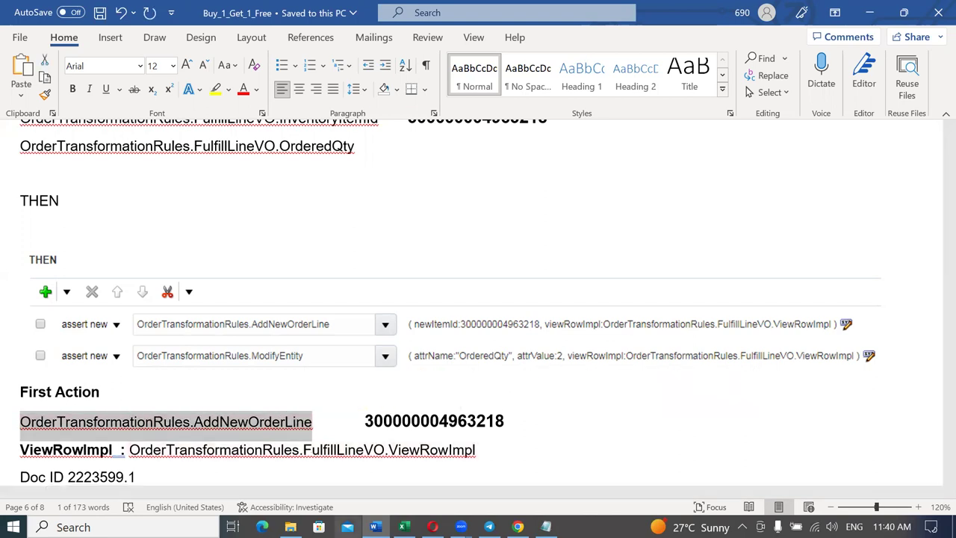
key(alt+Tab)
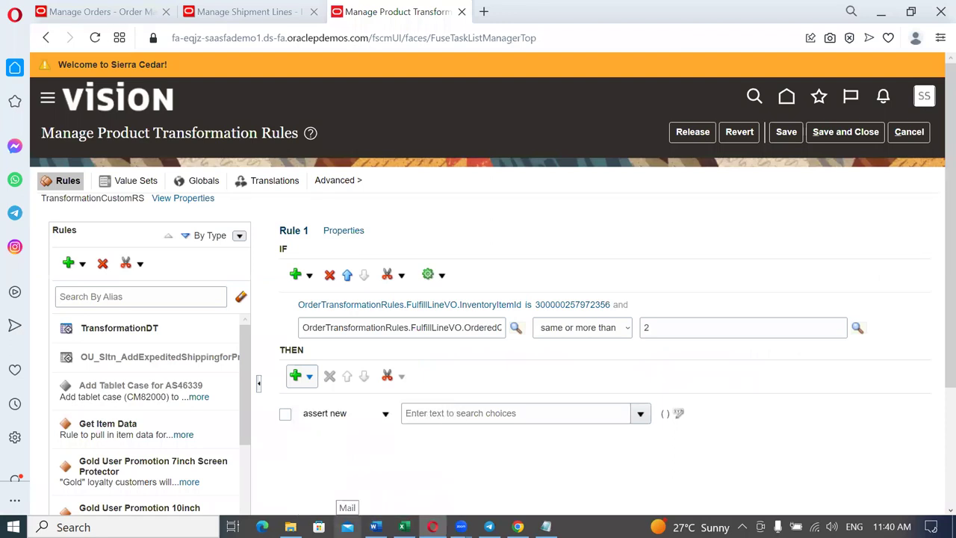
key(alt+Tab)
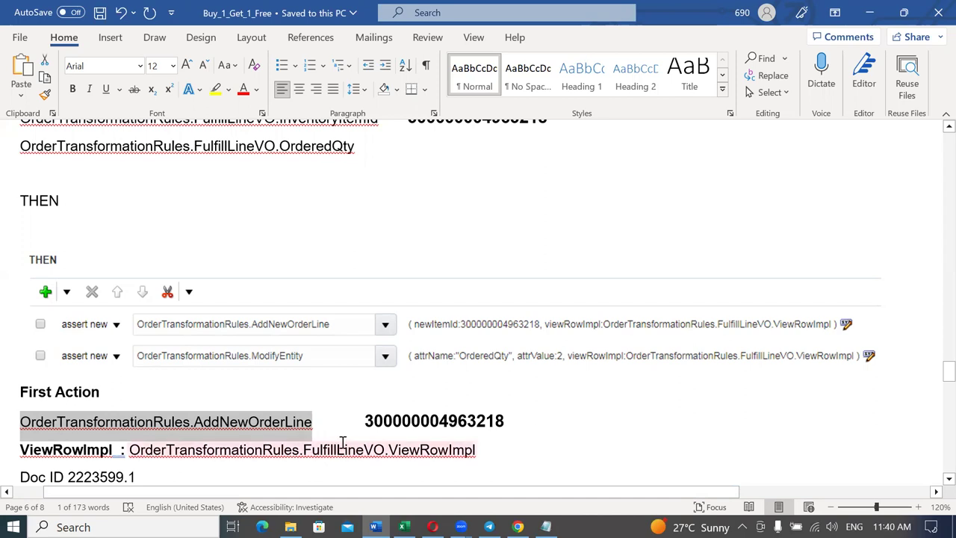
key(alt+Tab)
click(446, 415)
key(ctrl+v)
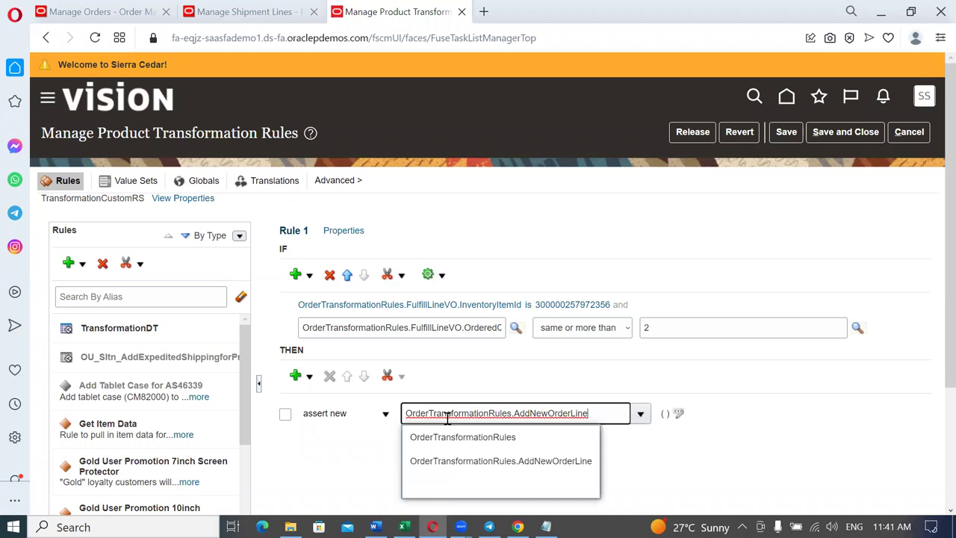
click(464, 462)
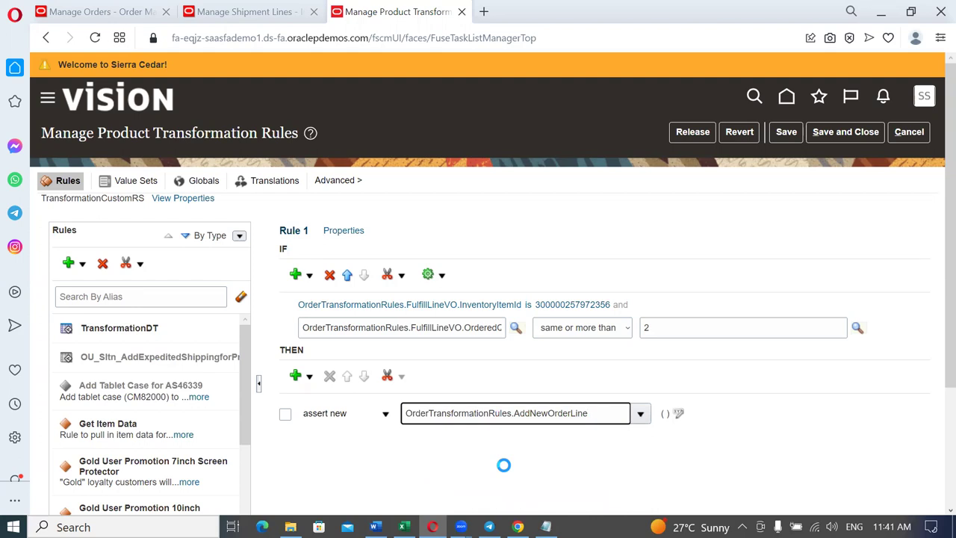
key(alt+Tab)
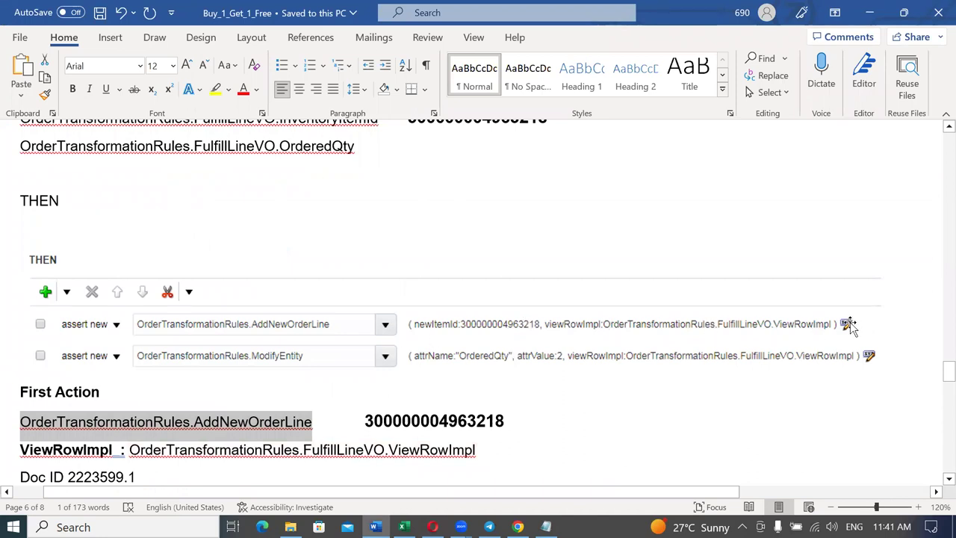
Check the AddNewOrderLine properties newItemId and viewRowImpl in the Word notes, then return
scroll(586, 407, down, 3)
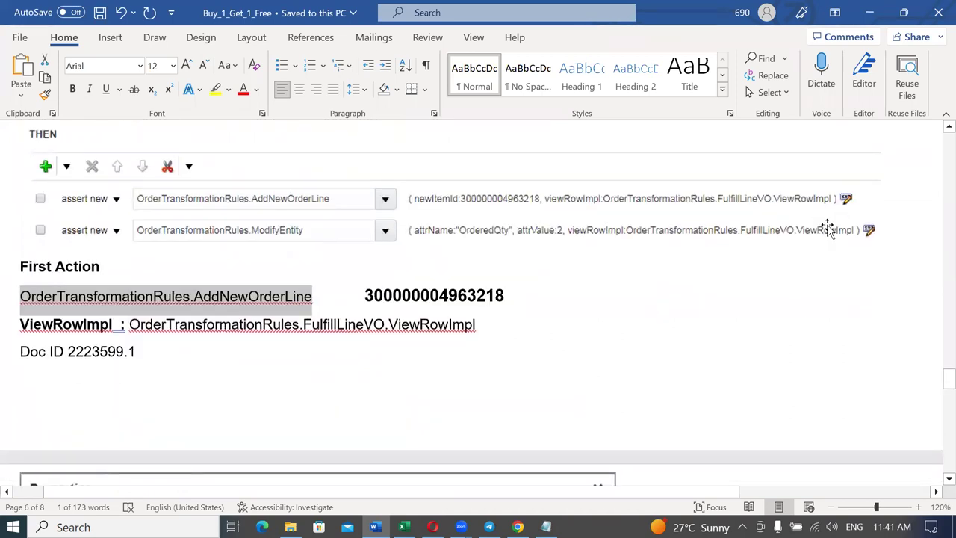
scroll(434, 405, down, 1)
scroll(433, 405, down, 4)
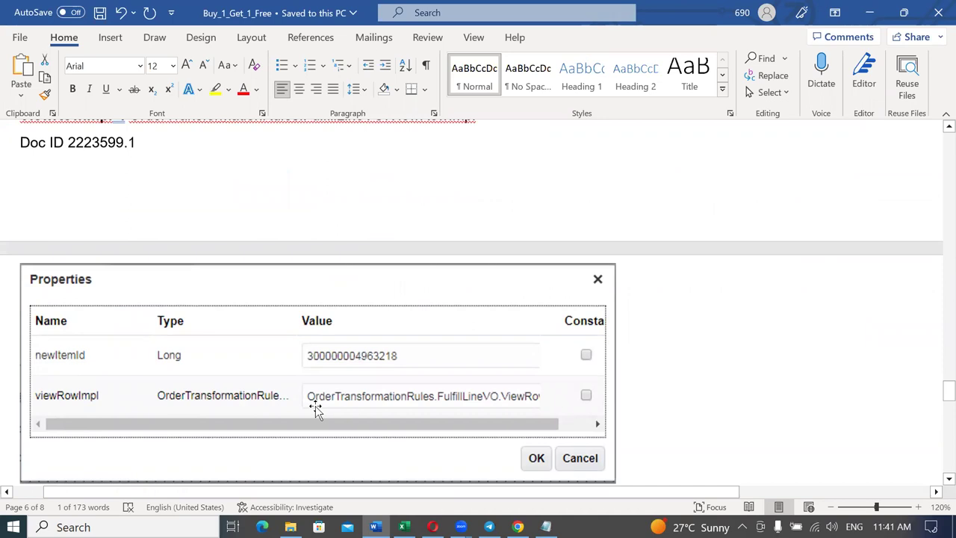
scroll(335, 404, up, 3)
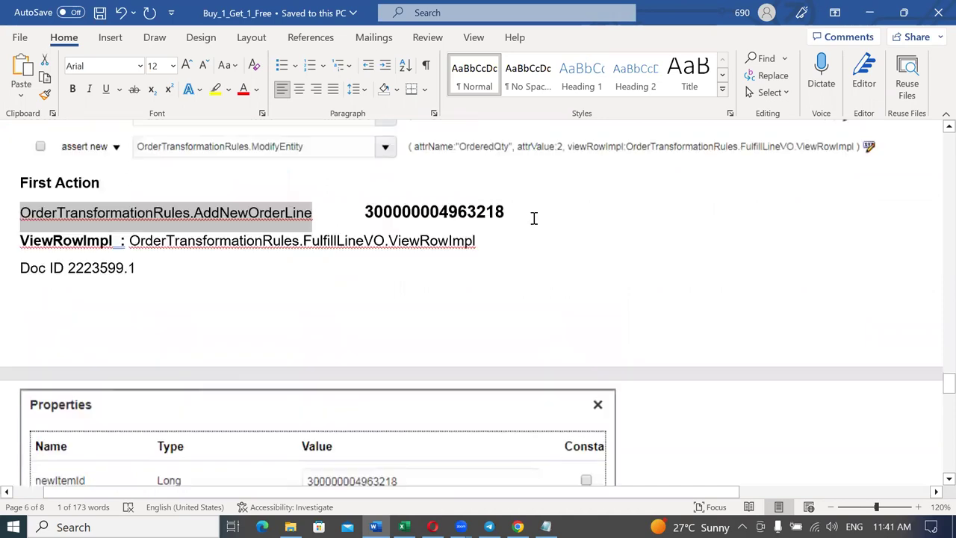
key(alt+Tab)
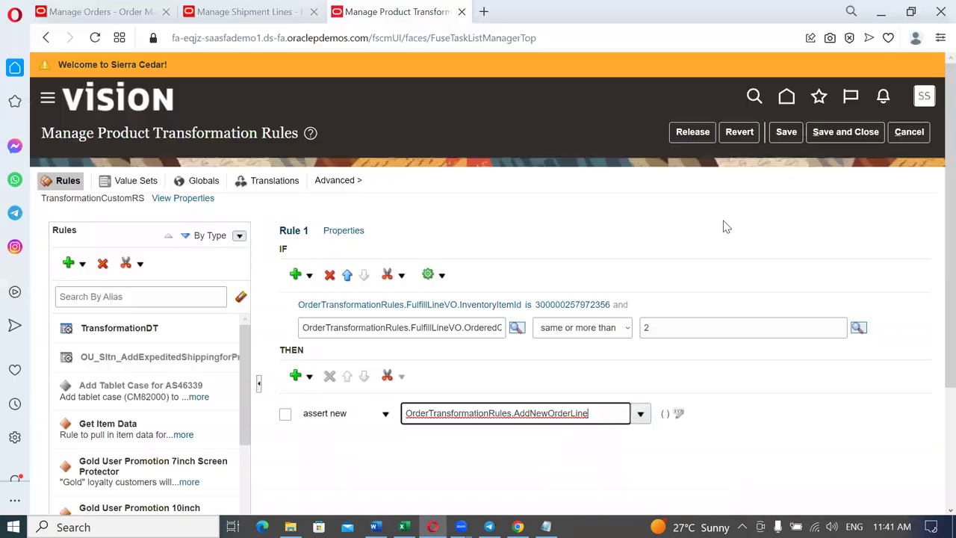
Commit the expression and tick the AddNewOrderLine action row to bring up its Properties
click(680, 416)
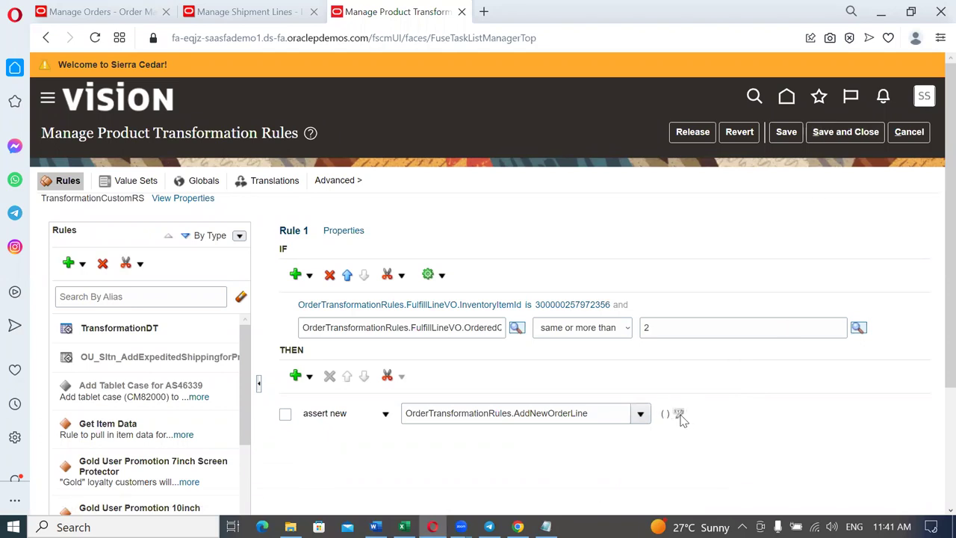
click(285, 414)
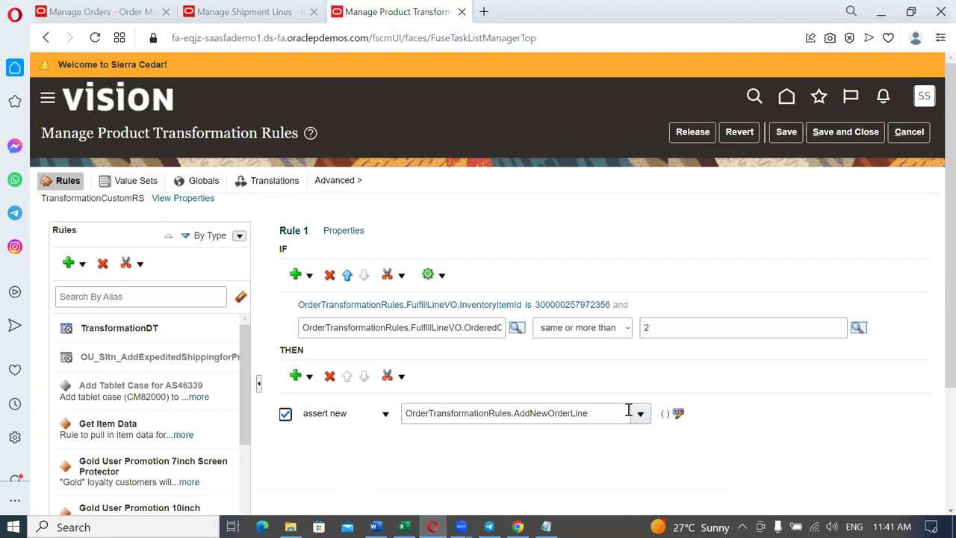
click(679, 415)
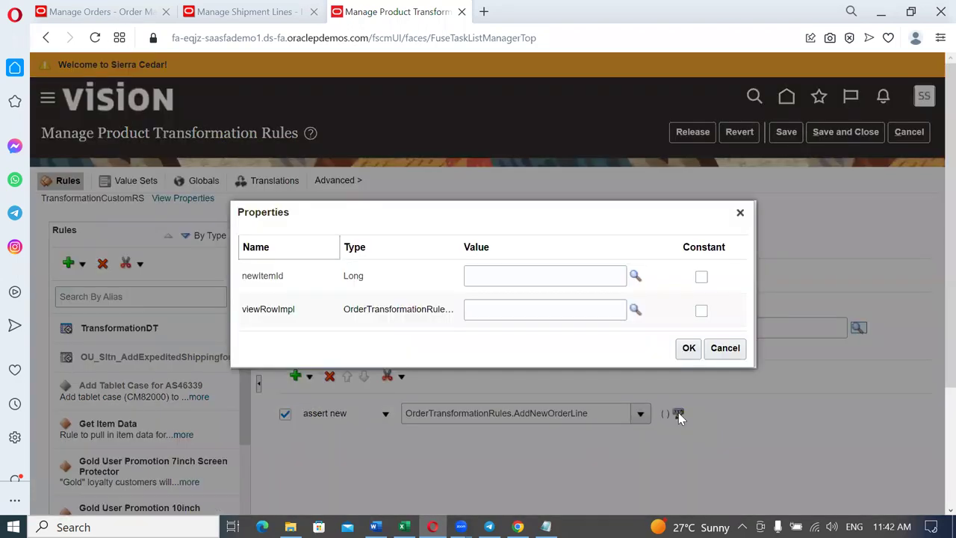
Clear the wrongly pasted value from the newItemId field
click(506, 278)
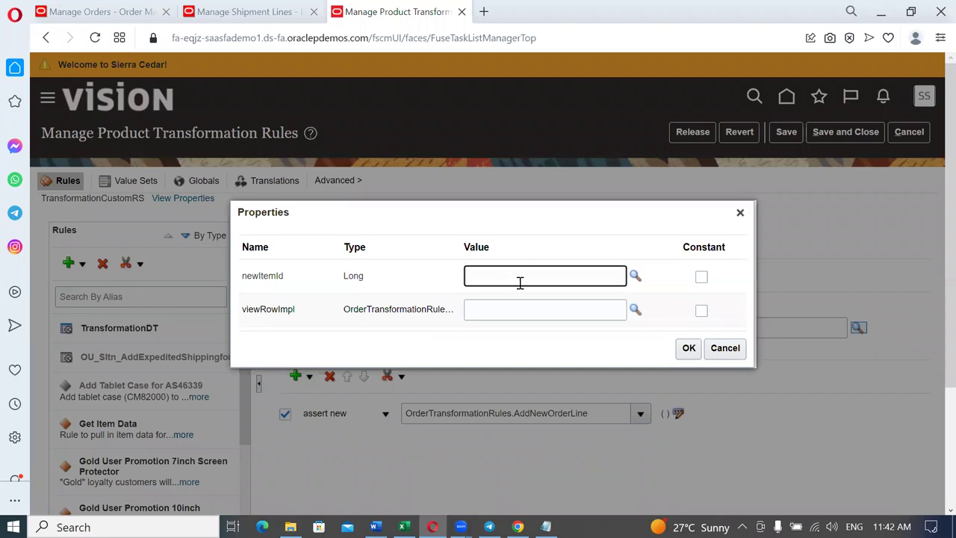
key(ctrl+v)
key(ctrl+a)
key(BackSpace)
key(alt+Tab)
double_click(420, 239)
click(268, 320)
scroll(268, 320, up, 1)
scroll(268, 320, up, 10)
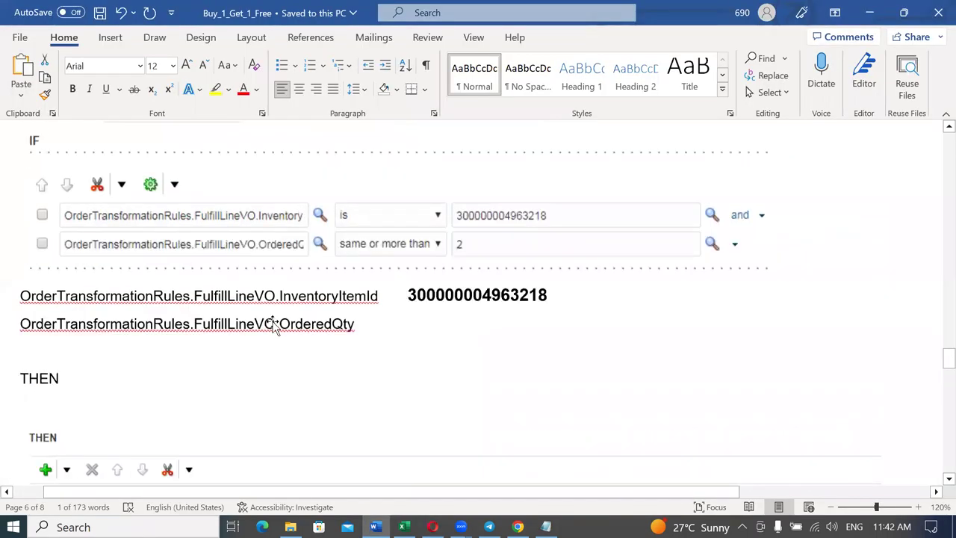
scroll(276, 321, up, 6)
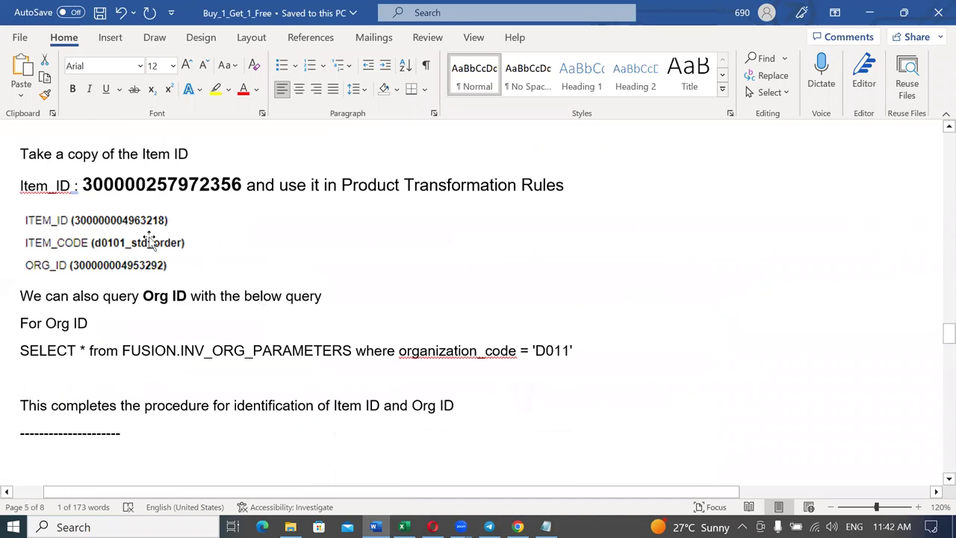
drag(82, 186, 241, 205)
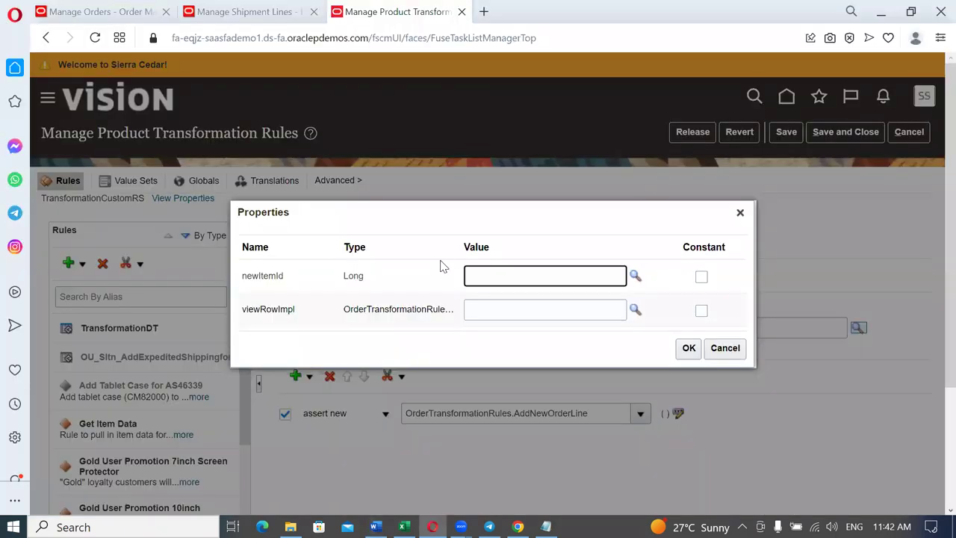
key(ctrl+v)
key(Tab)
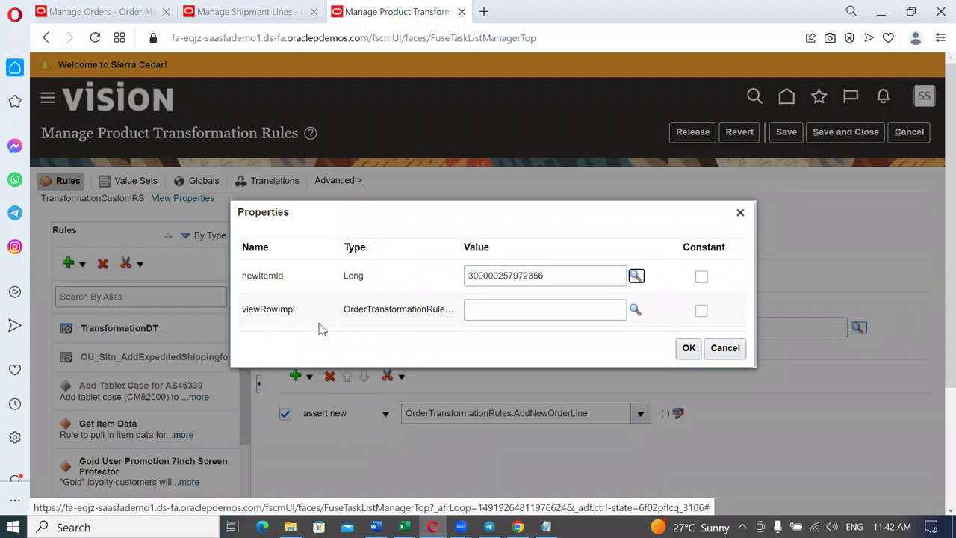
key(alt+Tab)
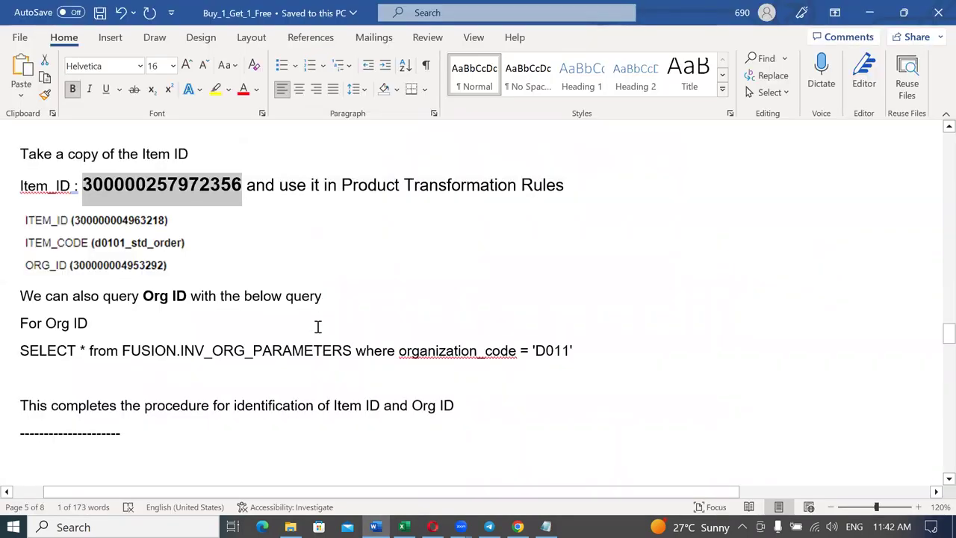
Copy OrderTransformationRules.FulfillLineVO.ViewRowImpl from the First Action notes and return to the browser
click(317, 327)
scroll(320, 329, down, 5)
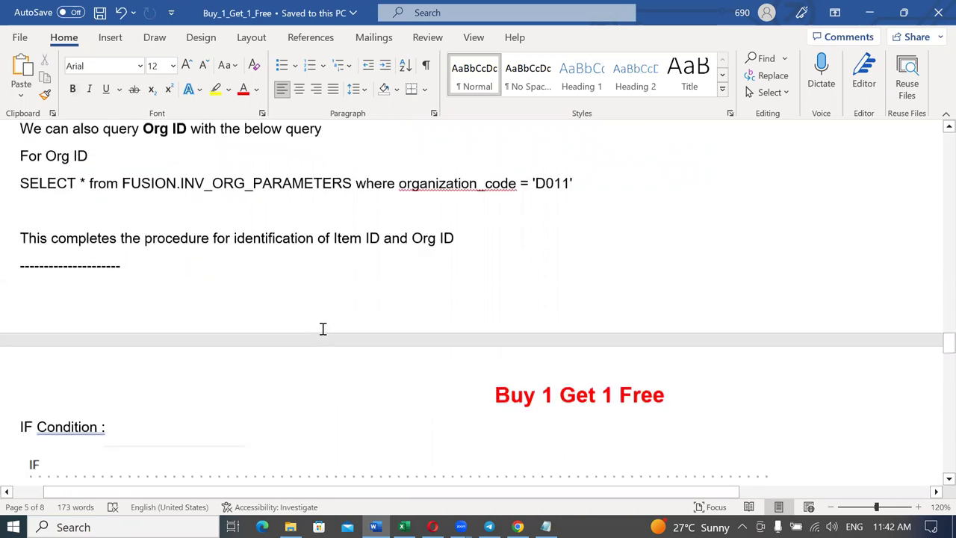
scroll(322, 333, down, 10)
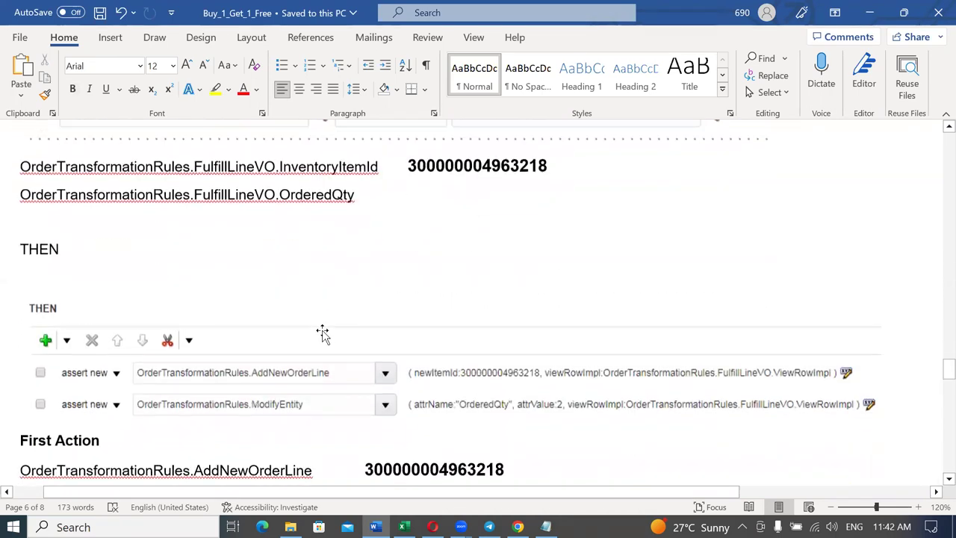
scroll(322, 332, down, 3)
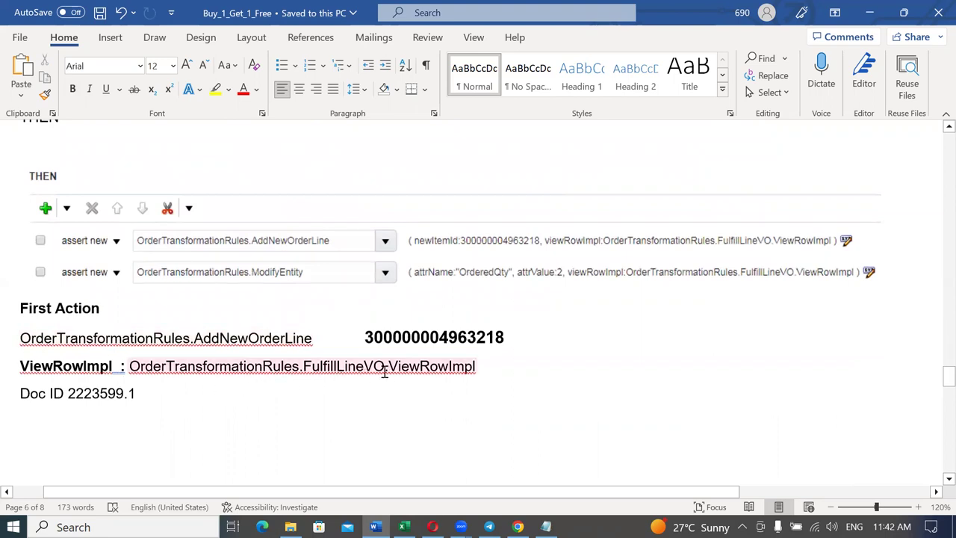
double_click(133, 366)
drag(132, 366, 459, 364)
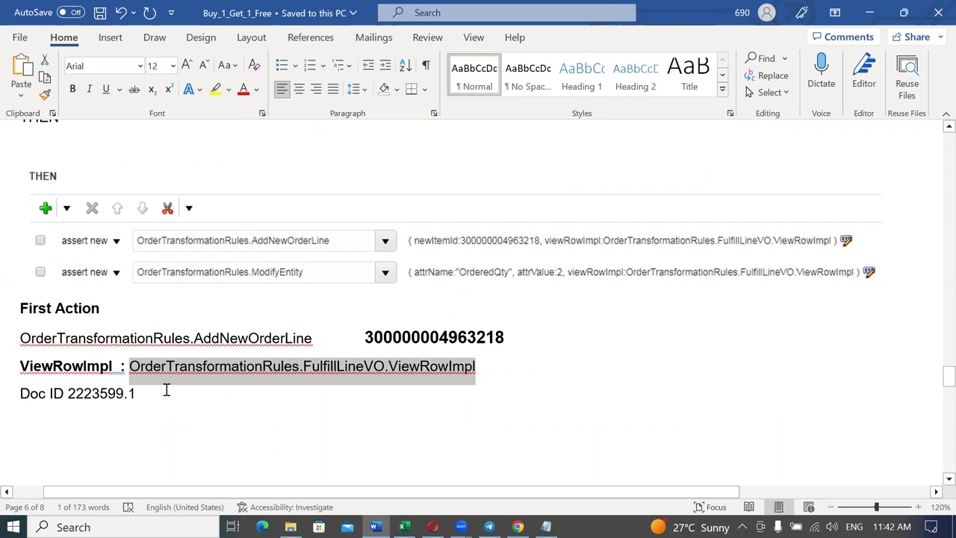
key(alt+Tab)
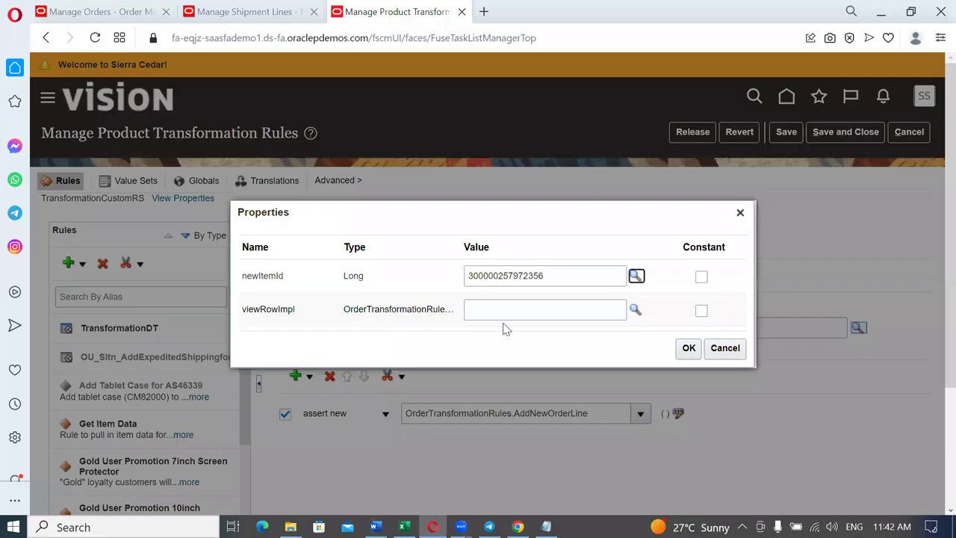
Paste OrderTransformationRules.FulfillLineVO.ViewRowImpl as viewRowImpl and confirm the Properties dialog
click(518, 314)
key(ctrl+v)
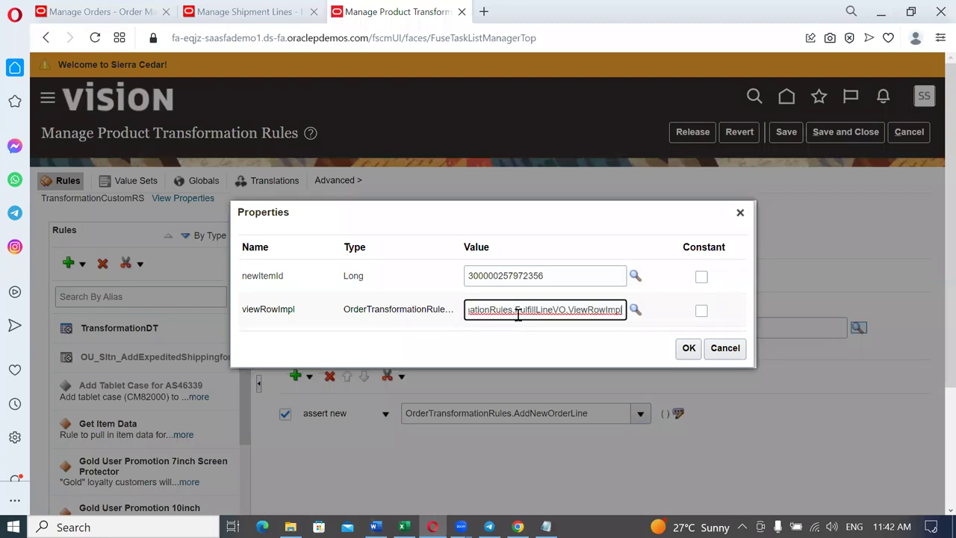
key(Tab)
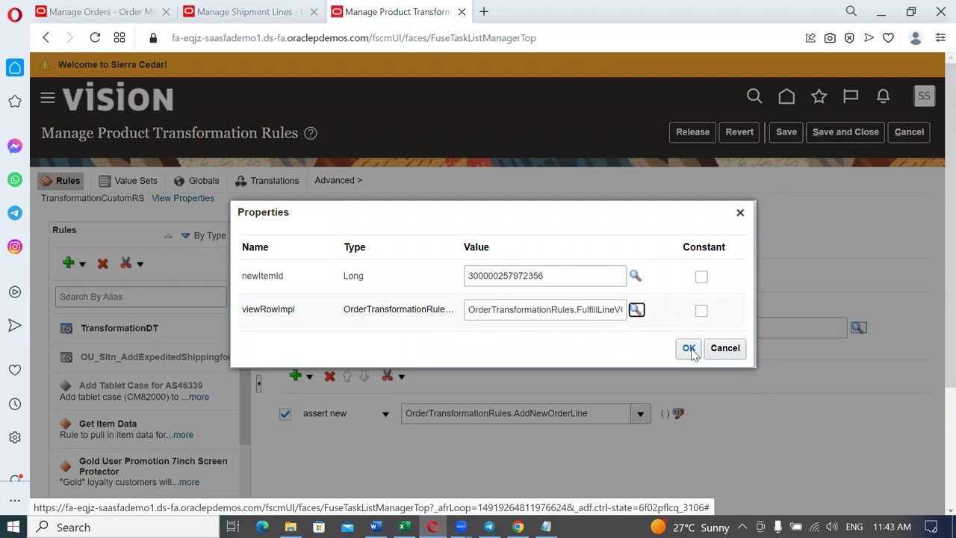
click(689, 349)
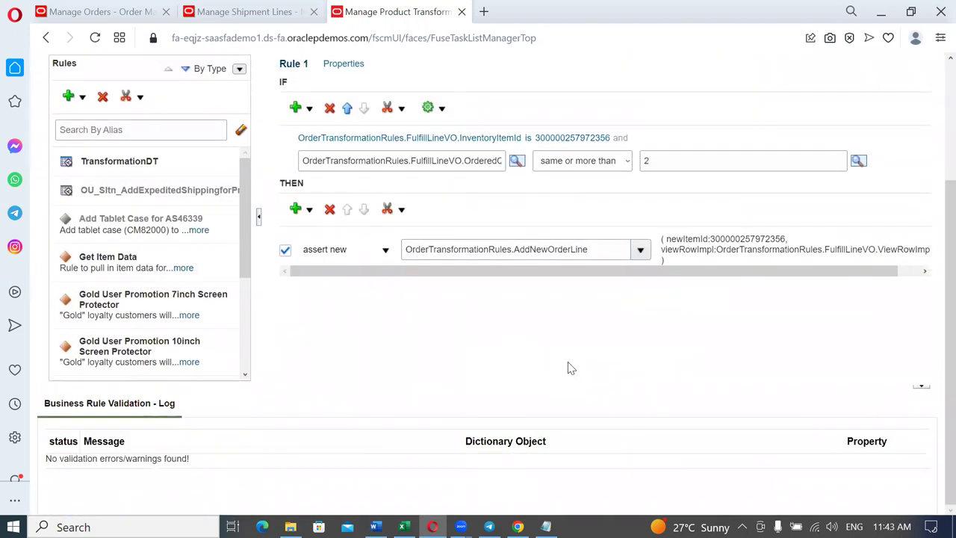
Clear the selection in the Word notes and return to the transformation rules page
key(alt+Tab)
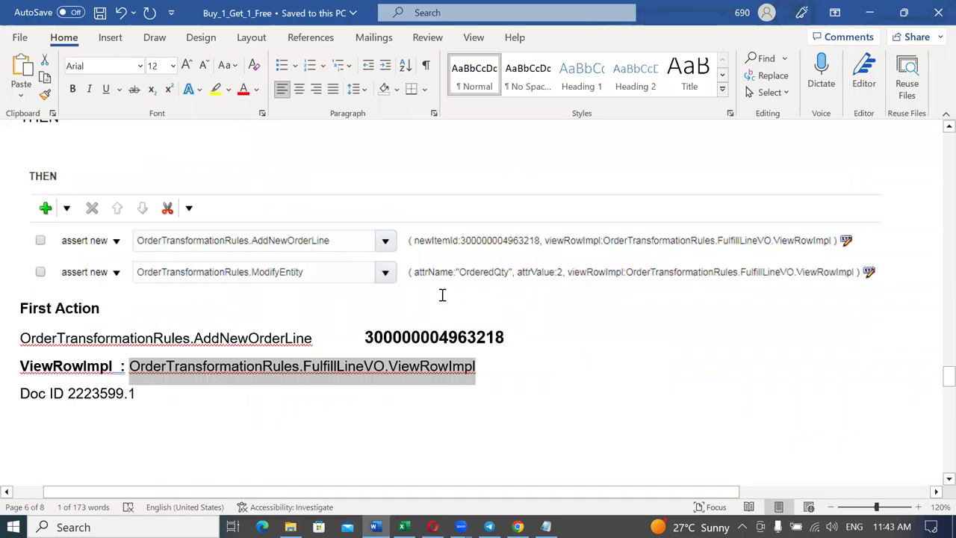
click(587, 395)
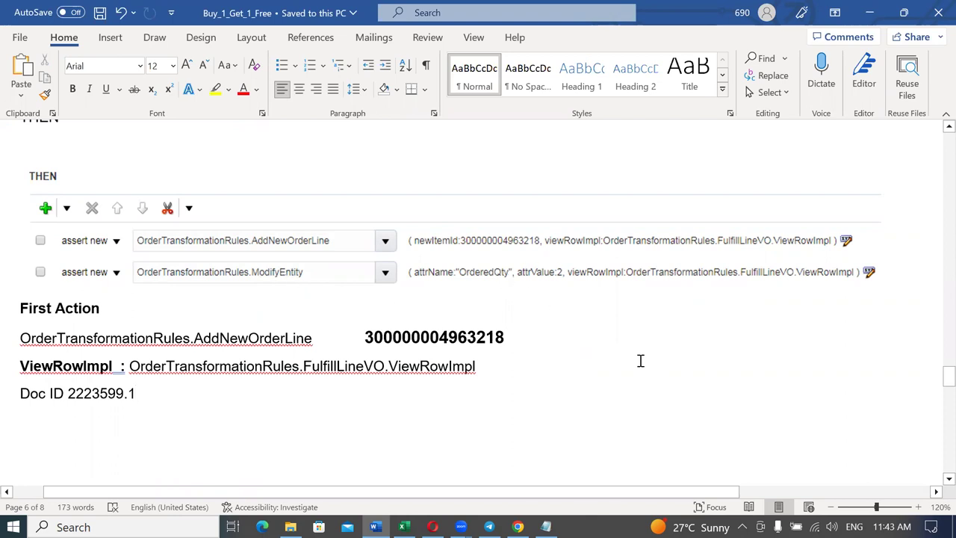
key(alt+Tab)
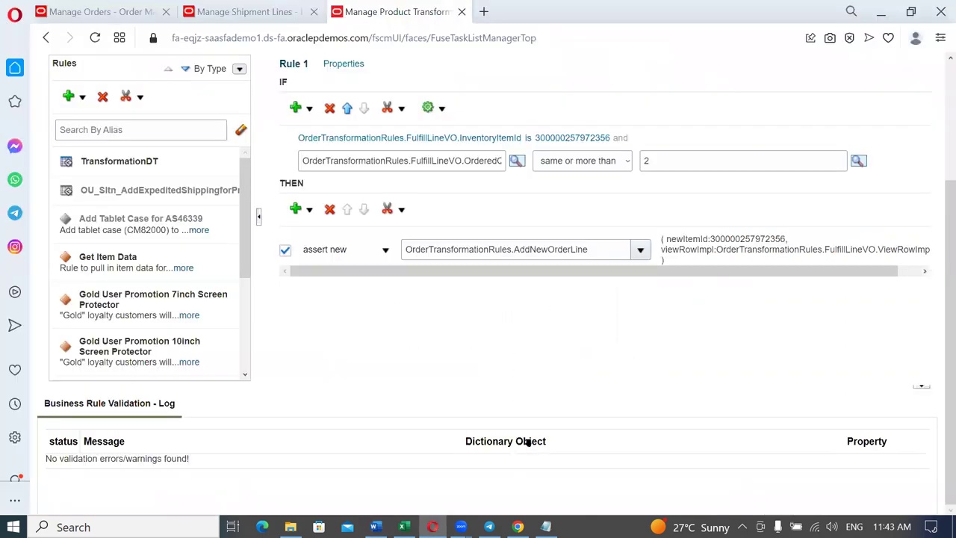
scroll(639, 399, up, 3)
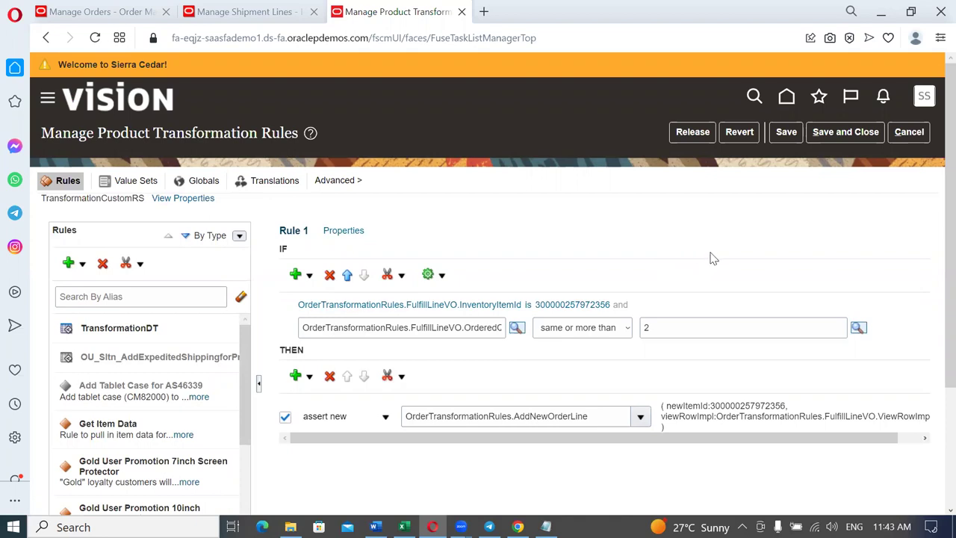
Save the transformation rules, release them to production and acknowledge the confirmation
click(786, 133)
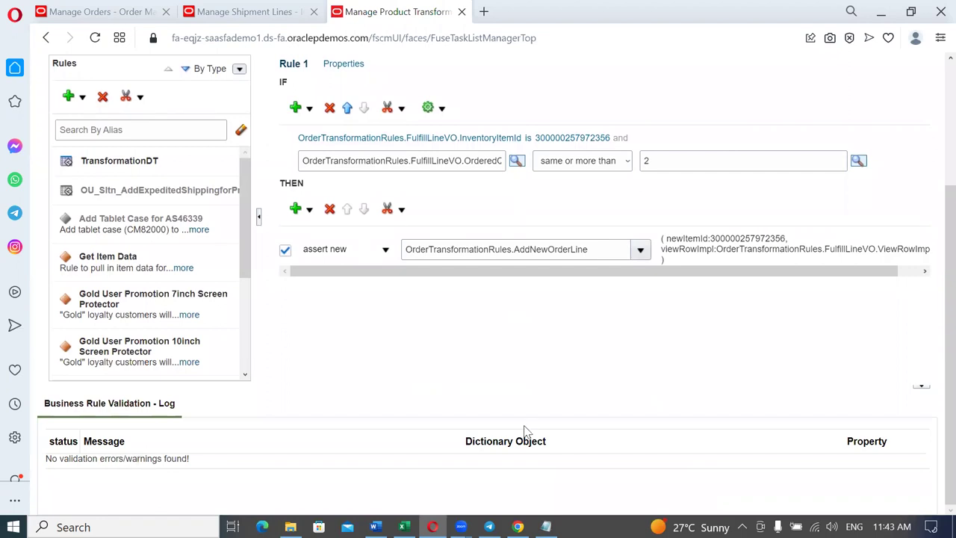
scroll(527, 425, up, 3)
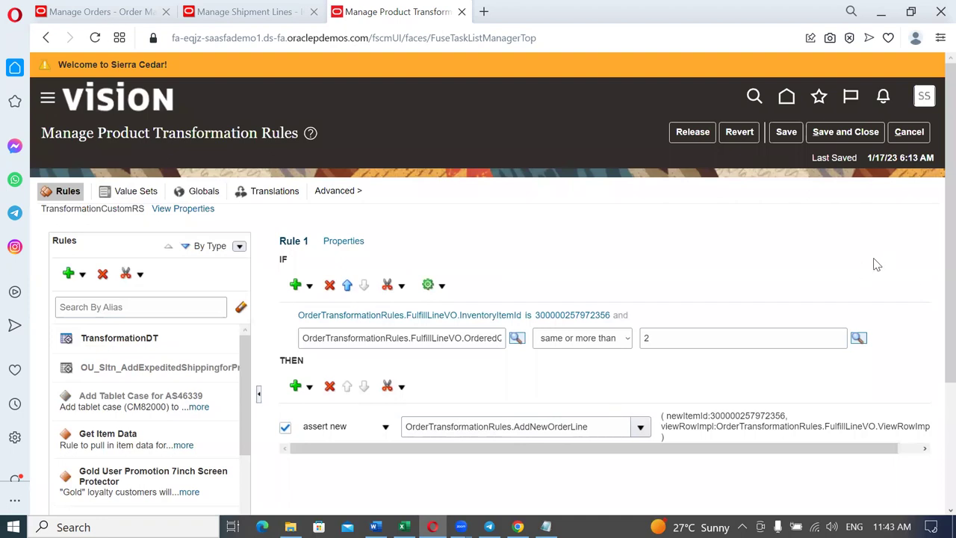
click(693, 135)
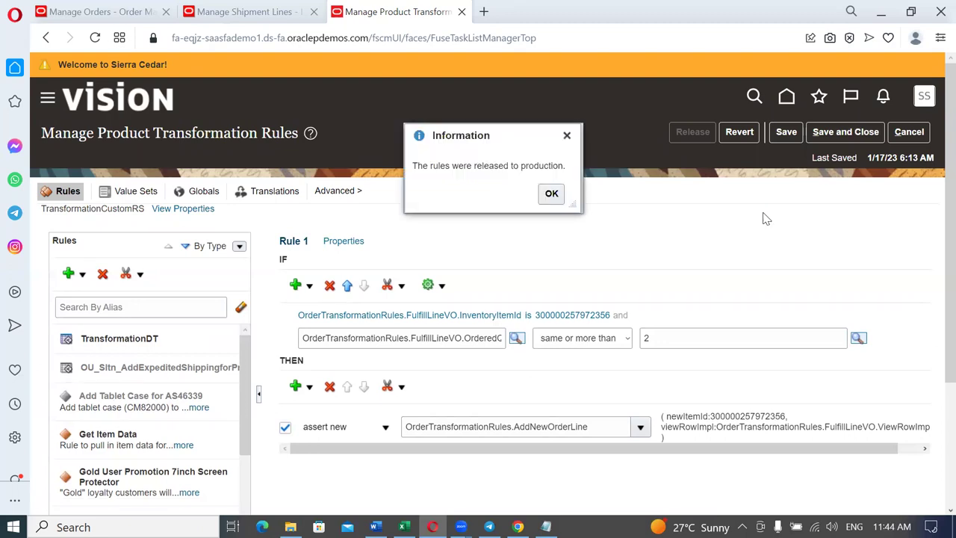
click(551, 193)
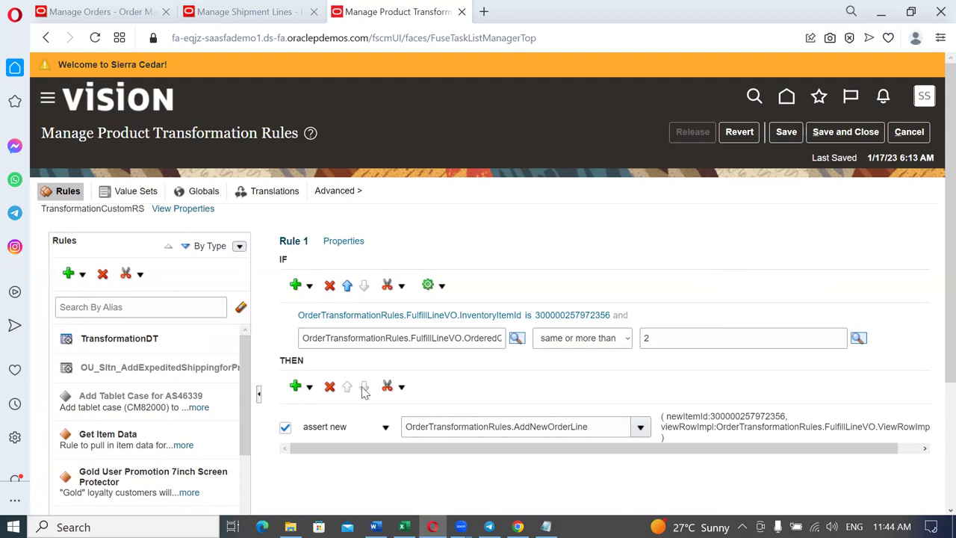
Switch to the Manage Orders tab showing the order's orchestration process
scroll(323, 326, down, 2)
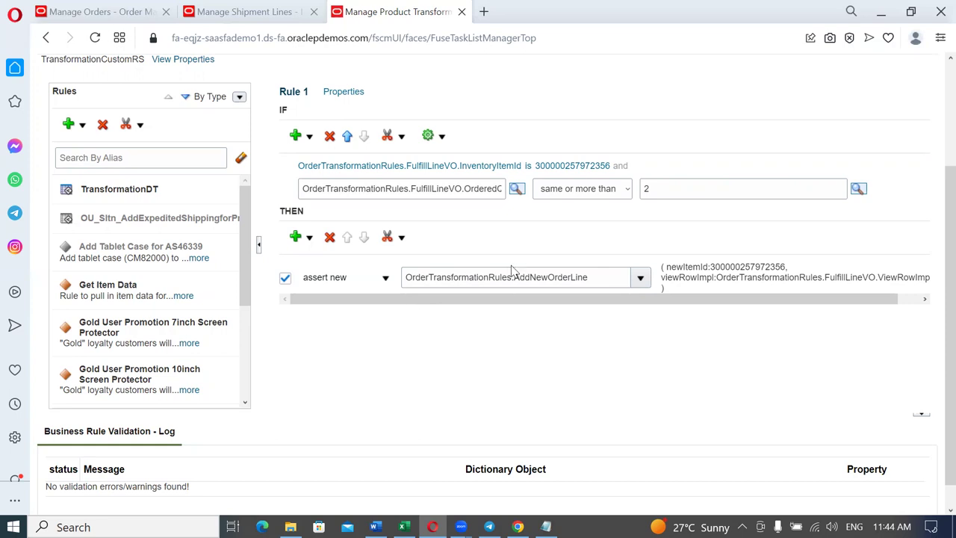
click(79, 16)
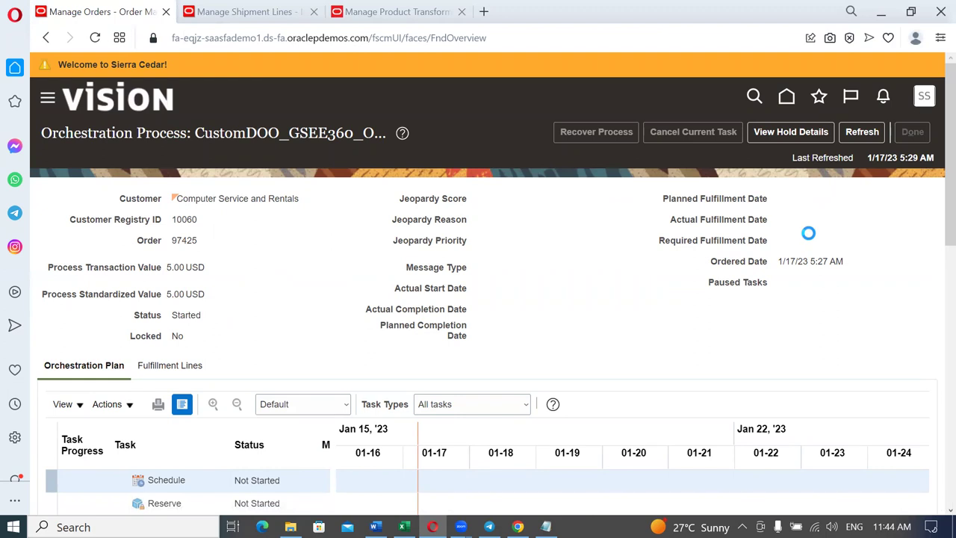
Leave the order details, start a new sales order, and save and close the rules page
click(918, 137)
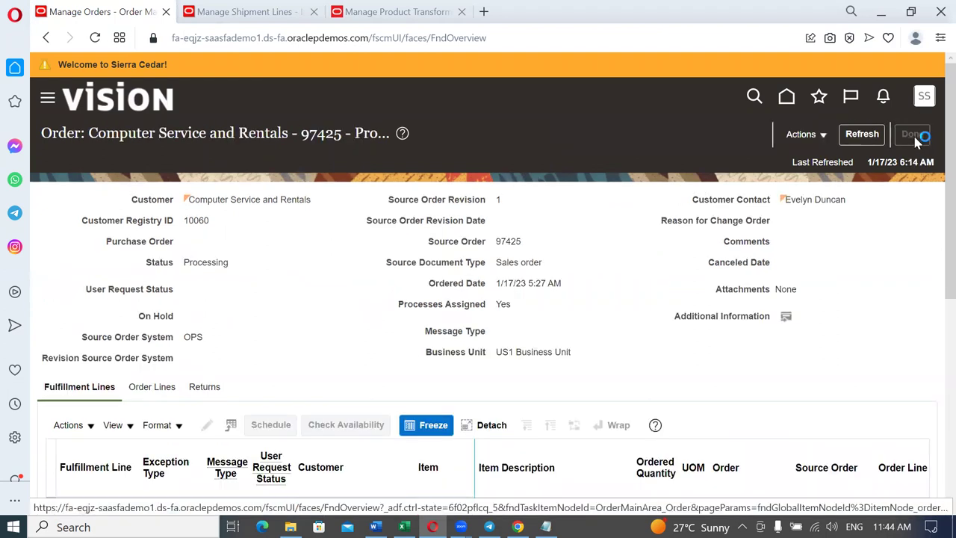
click(914, 138)
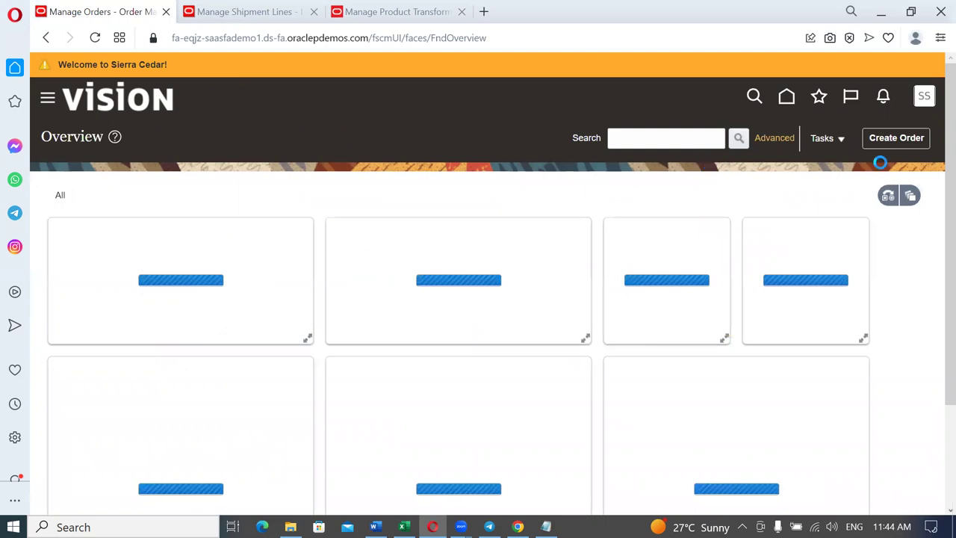
click(903, 140)
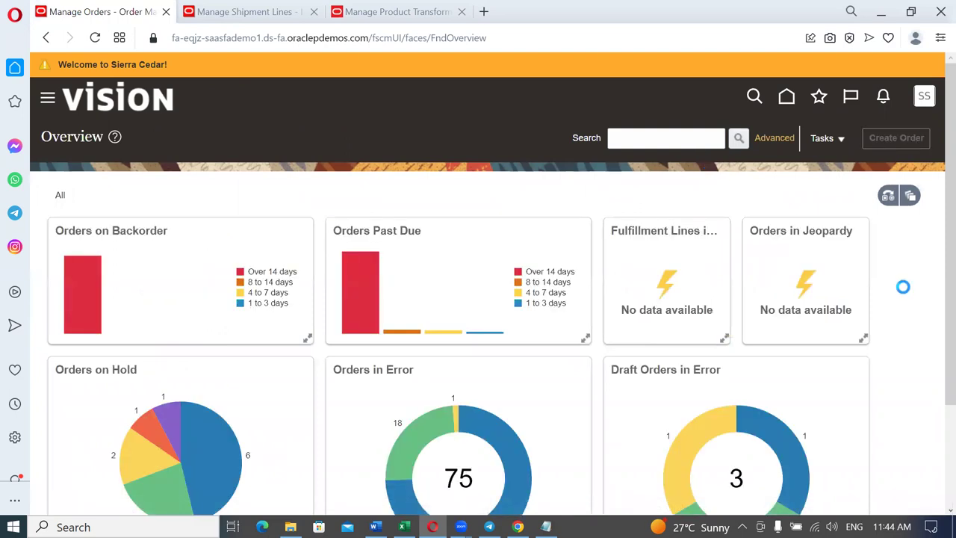
click(407, 13)
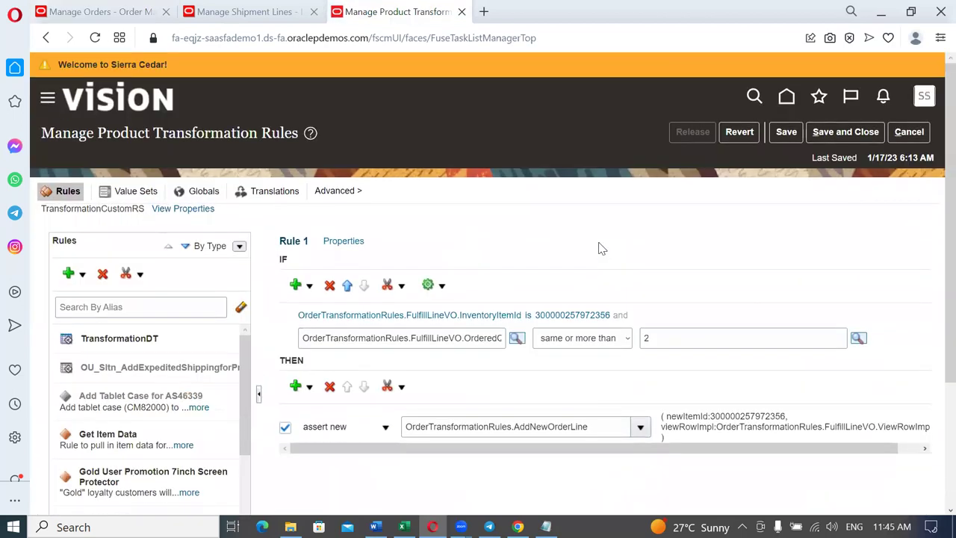
click(867, 132)
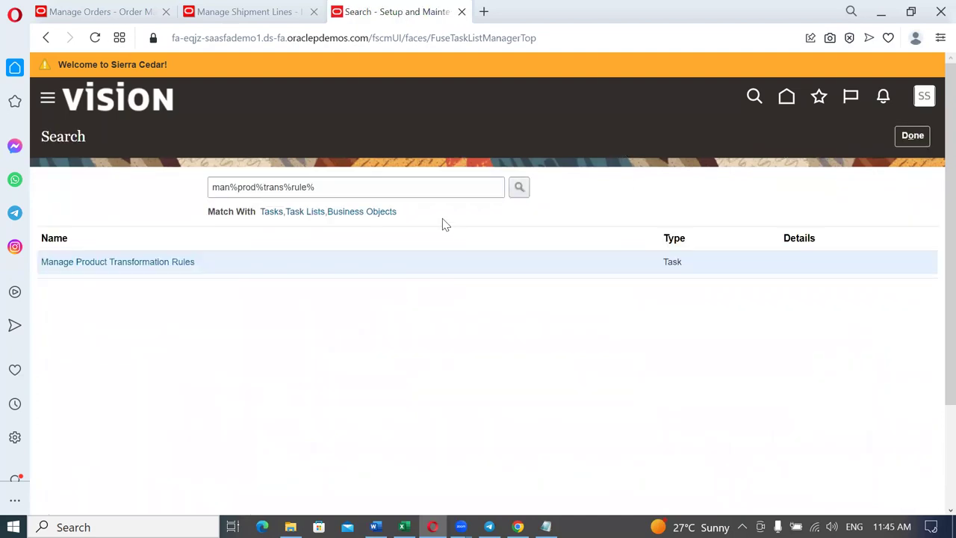
key(alt+Tab)
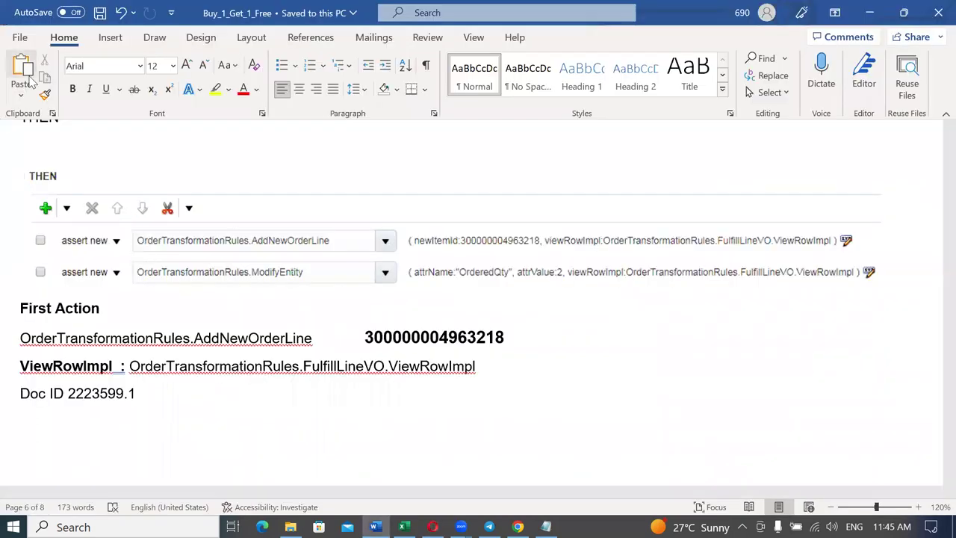
key(alt+Tab)
click(84, 12)
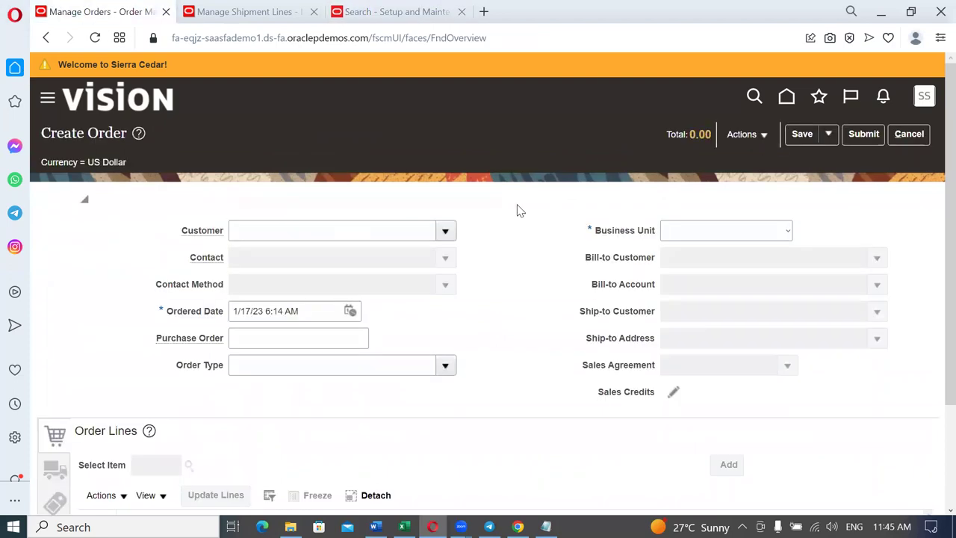
Choose US1 Business Unit and customer Computer Service and Rentals for the order
click(749, 233)
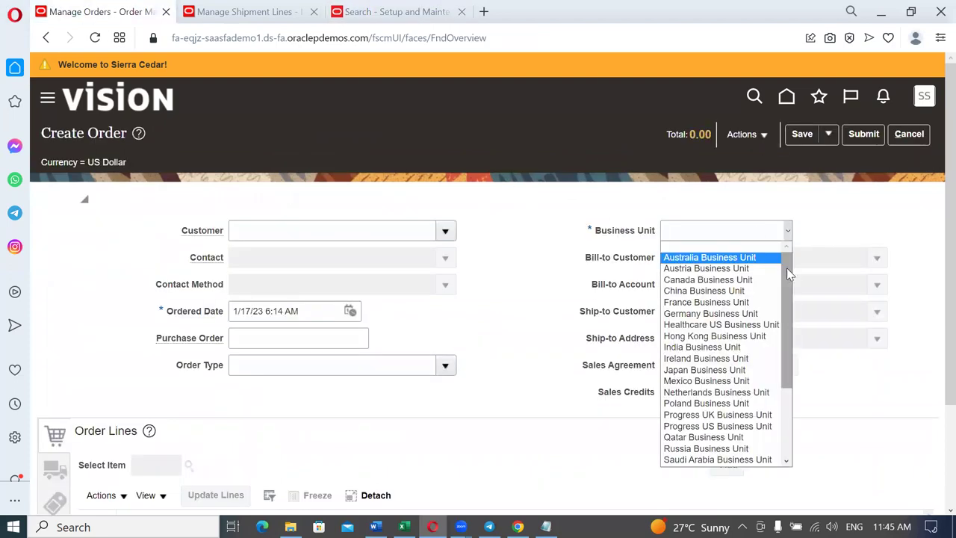
drag(789, 274, 790, 391)
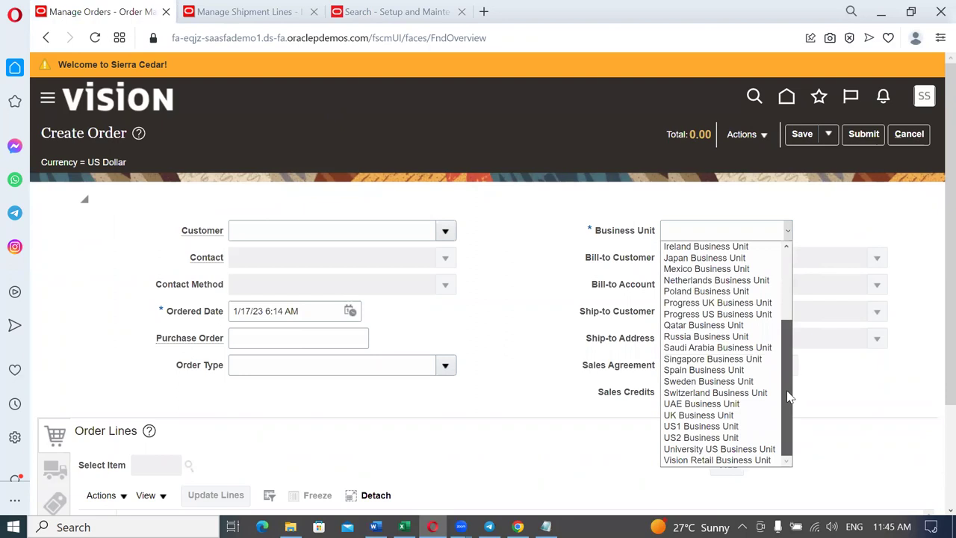
click(747, 427)
click(261, 231)
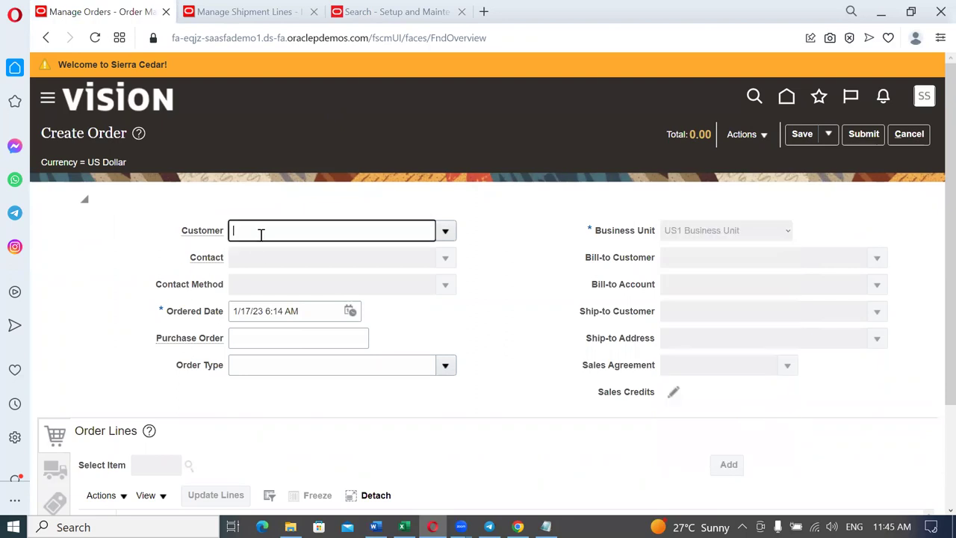
text(com)
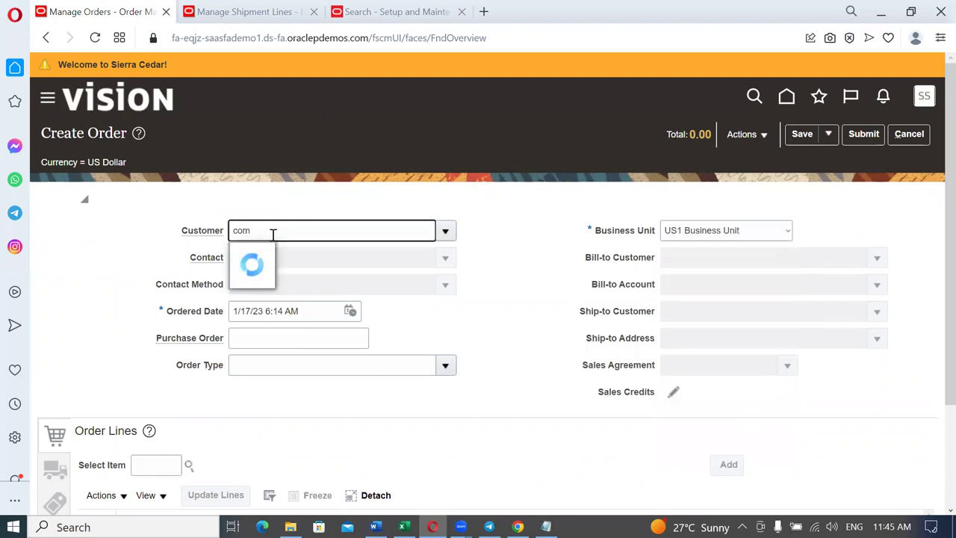
click(266, 256)
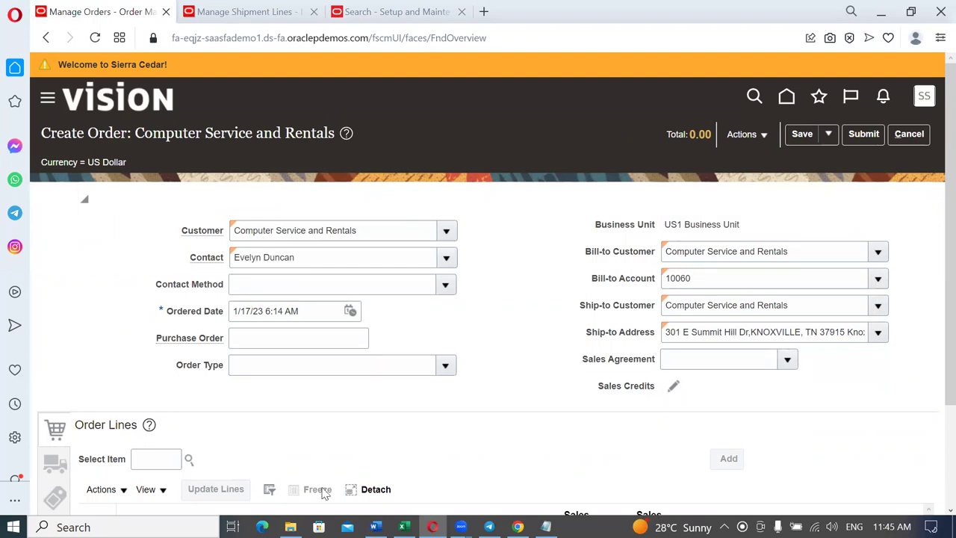
click(158, 460)
Add item 1t101_std_order with quantity 3 as an order line
text(1t101)
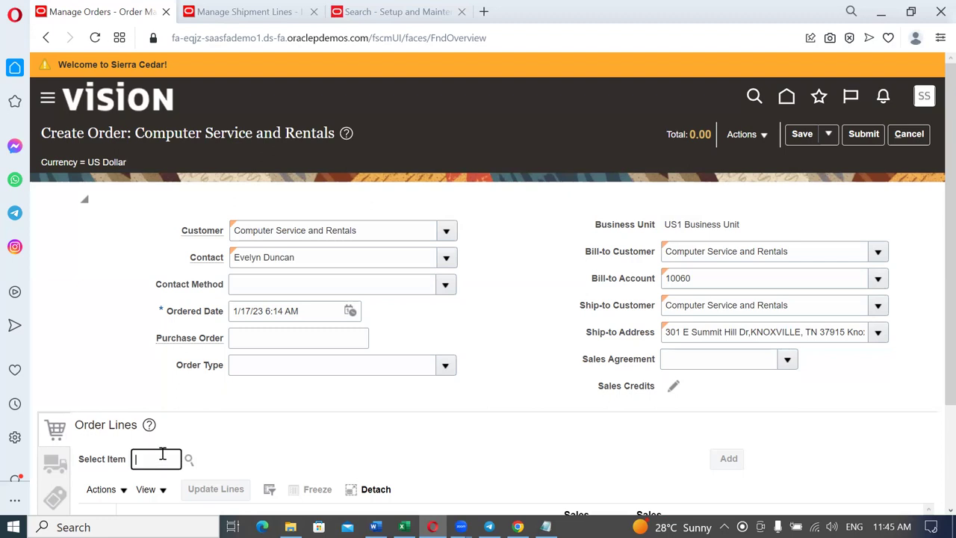
key(Tab)
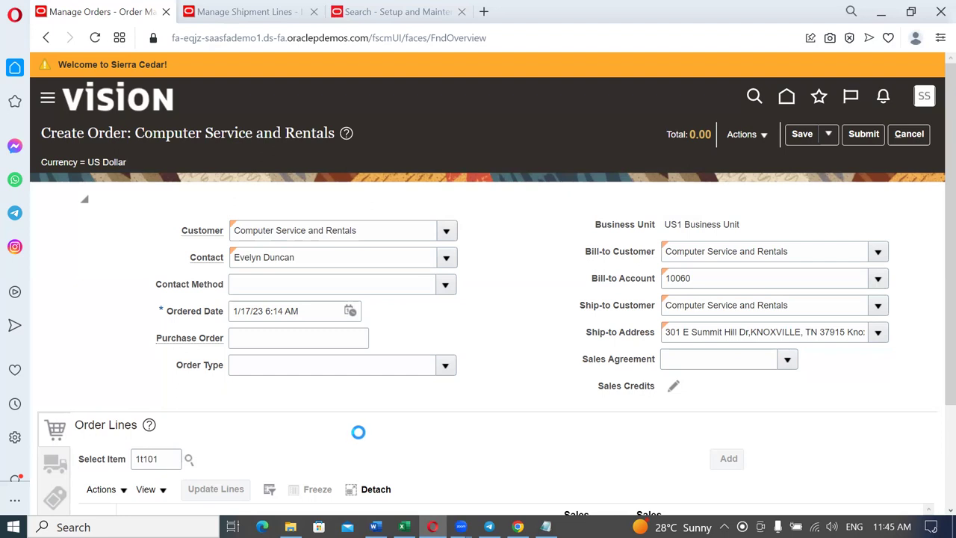
drag(363, 457, 392, 461)
text(3)
key(Tab)
scroll(598, 411, down, 2)
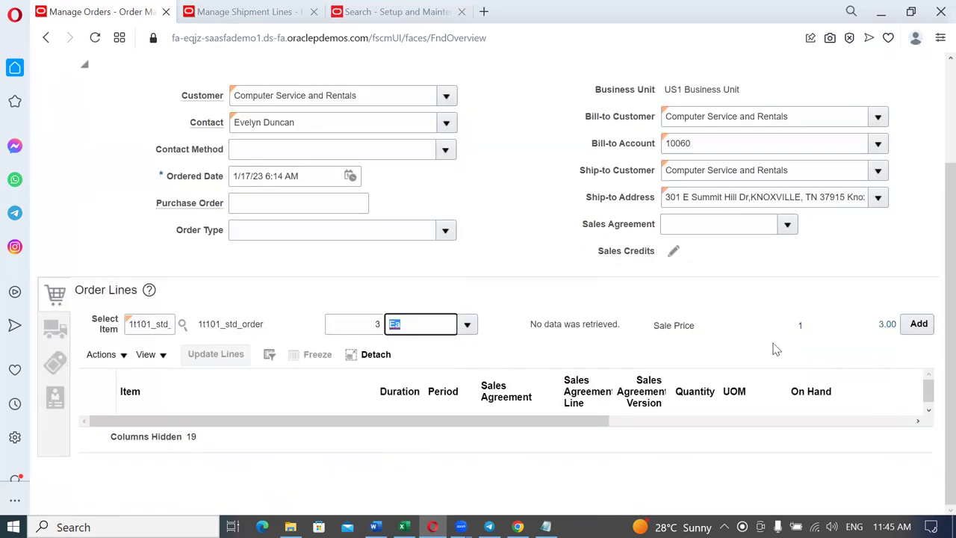
click(919, 325)
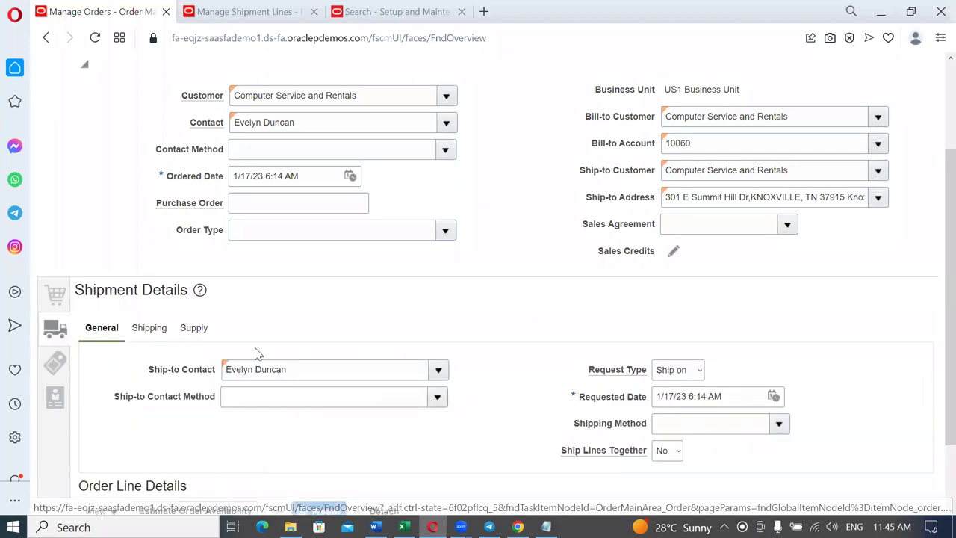
Set the line's supply warehouse to 001 - Seattle
click(295, 369)
text(001)
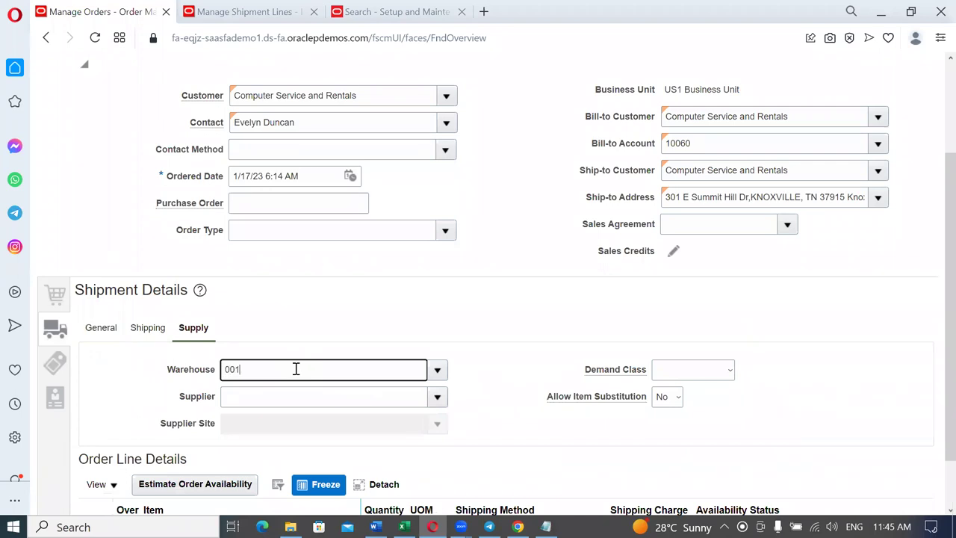
key(Tab)
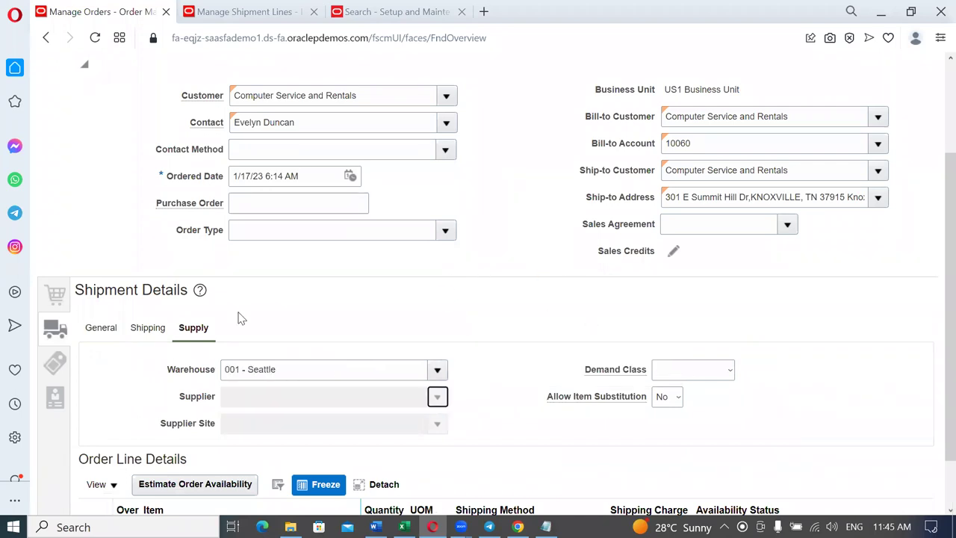
click(59, 293)
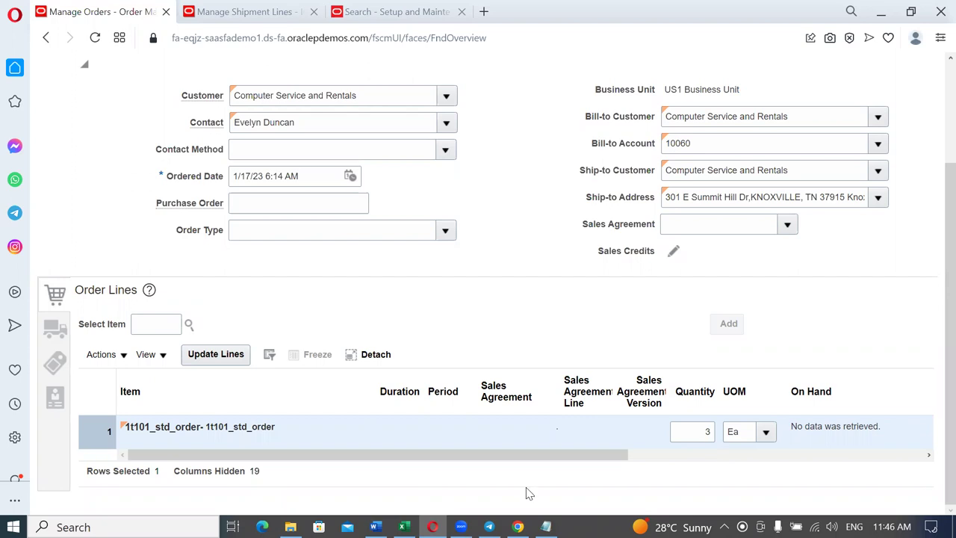
Save and submit sales order 97426, then dismiss the submission confirmation
drag(525, 456, 747, 471)
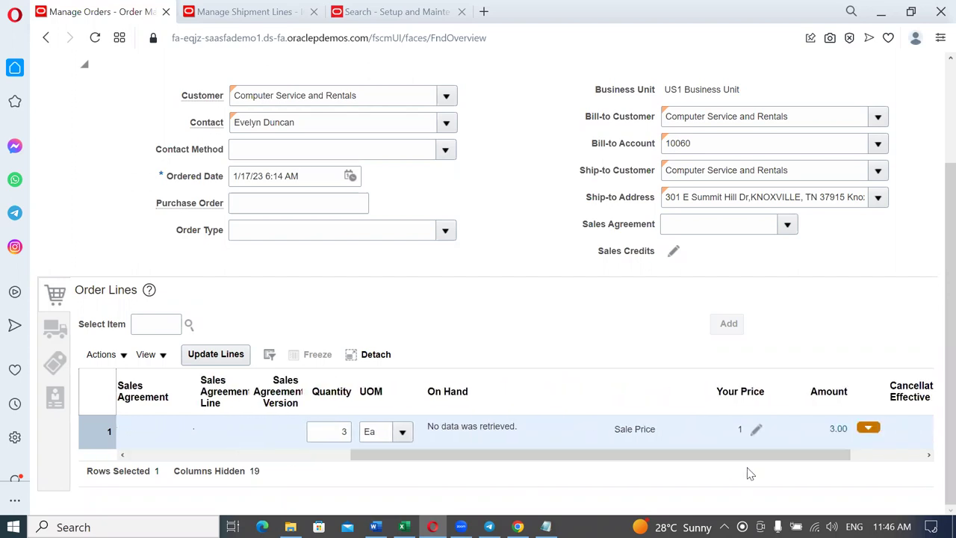
scroll(793, 334, up, 3)
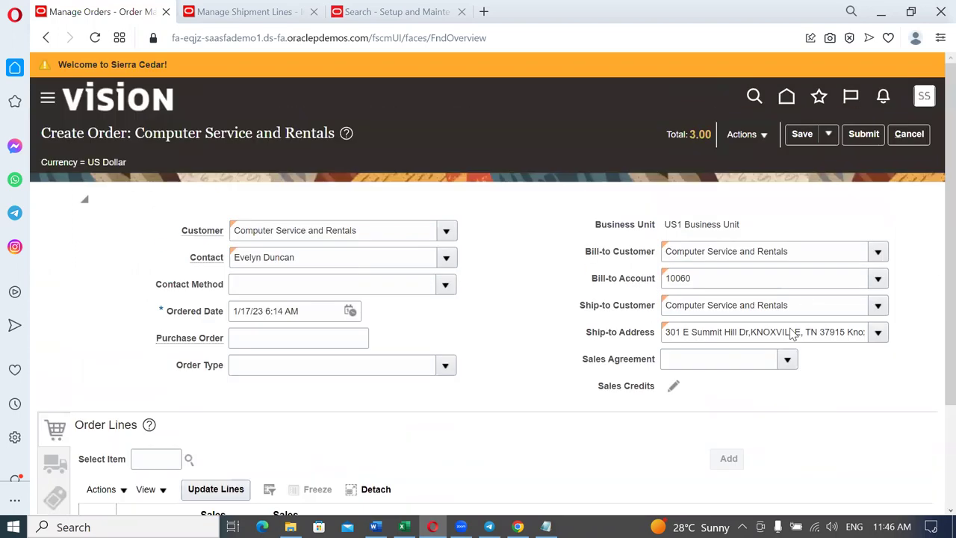
click(801, 134)
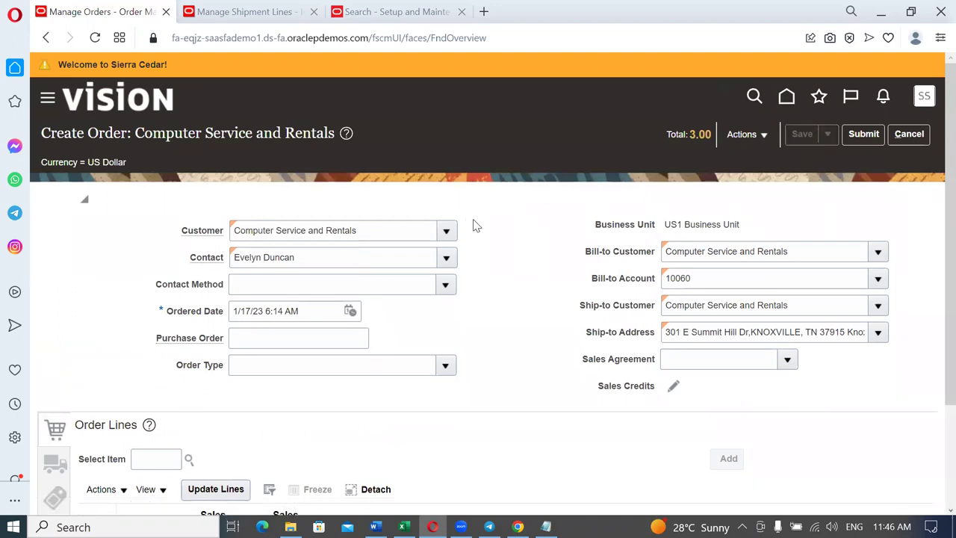
scroll(478, 228, down, 3)
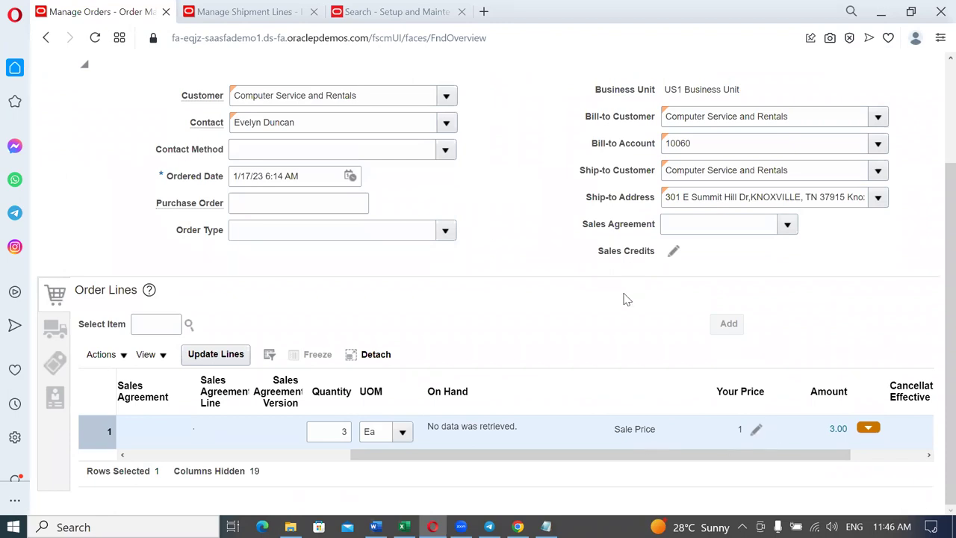
scroll(630, 267, up, 3)
click(863, 134)
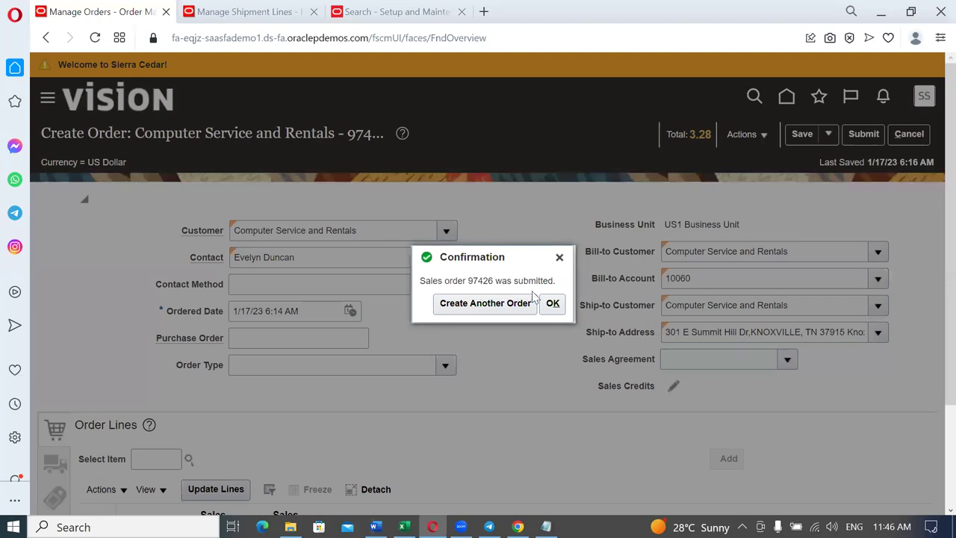
click(553, 303)
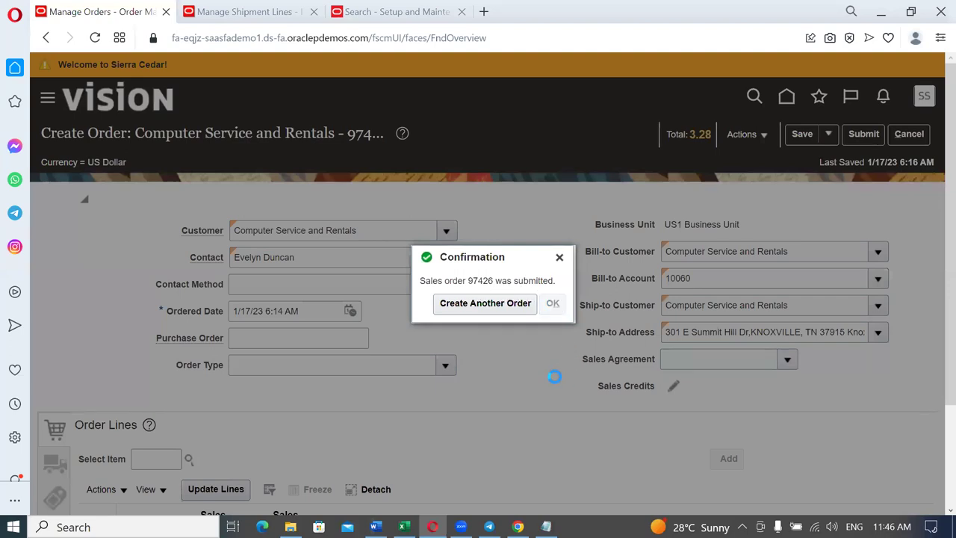
Check Order Lines prices: original 1t101_std_order line and the added line priced 0
scroll(555, 380, down, 3)
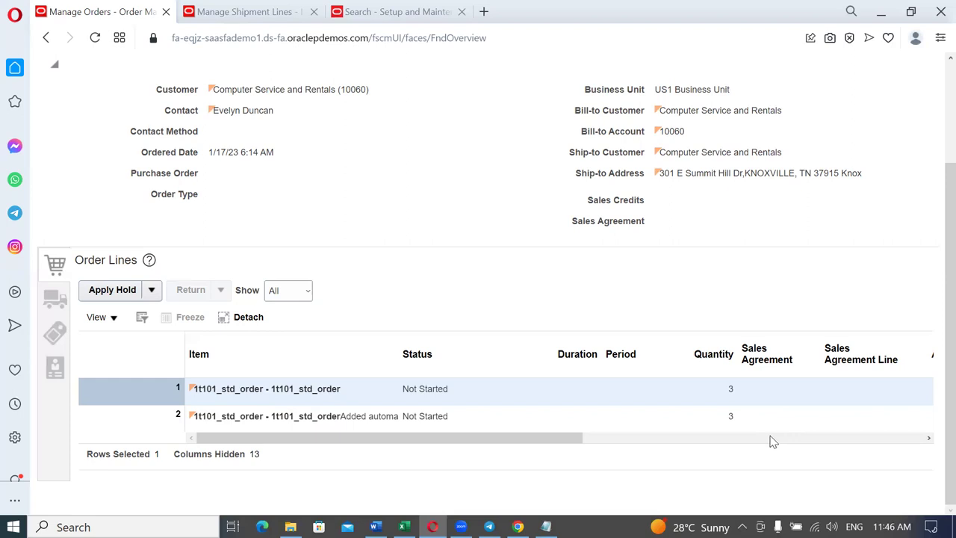
drag(439, 446, 693, 444)
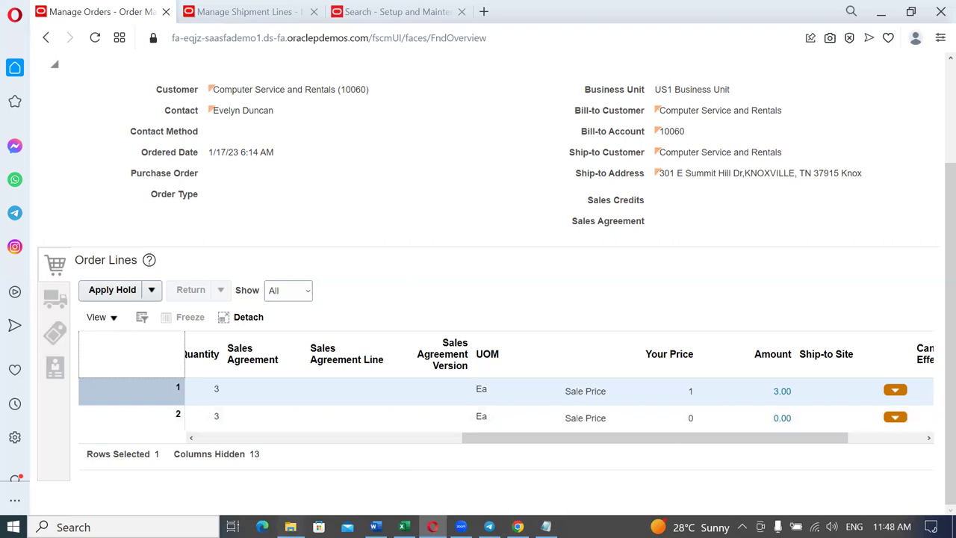
click(291, 527)
Scroll the documentation folder and open Using_Business_Rules_with_Order_Management_Cloud in Word
click(418, 396)
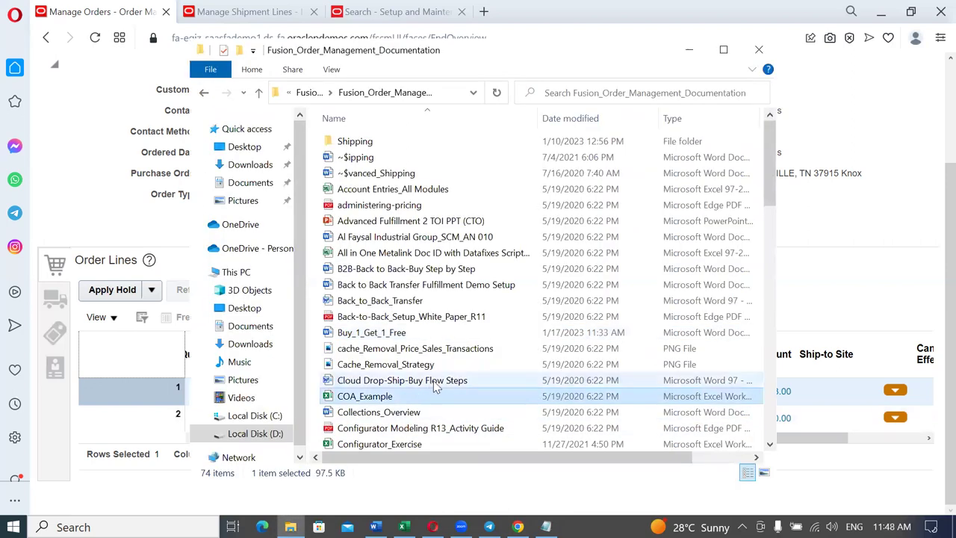
scroll(436, 385, down, 2)
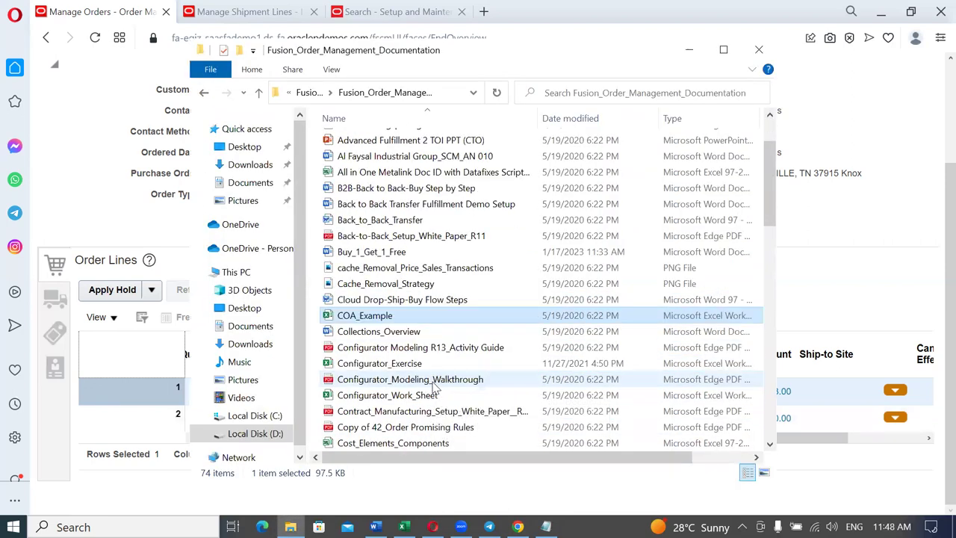
scroll(432, 381, down, 2)
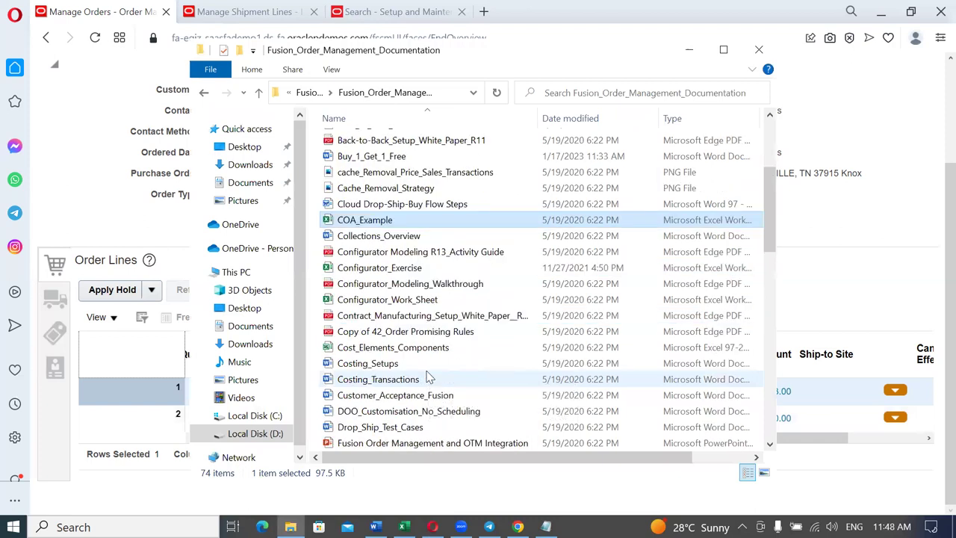
scroll(429, 379, down, 10)
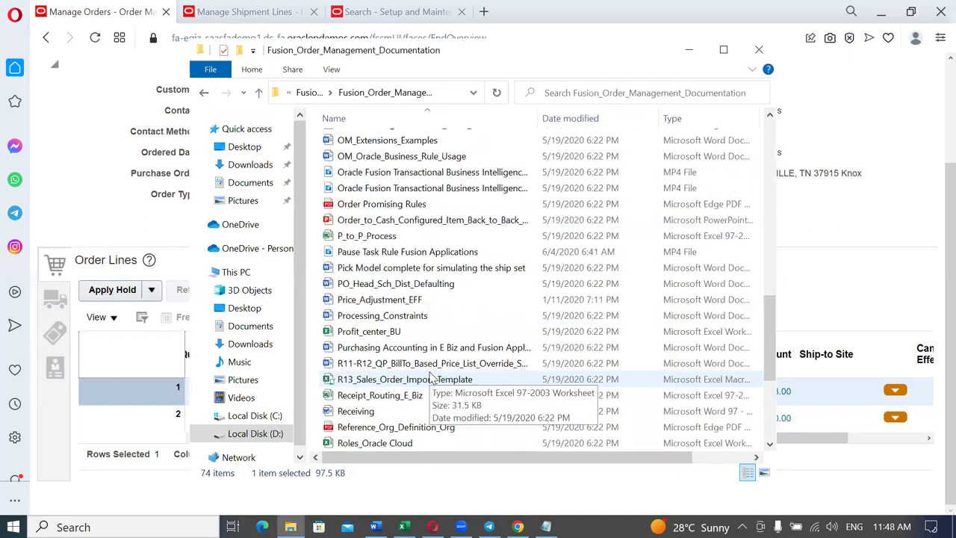
scroll(431, 376, down, 2)
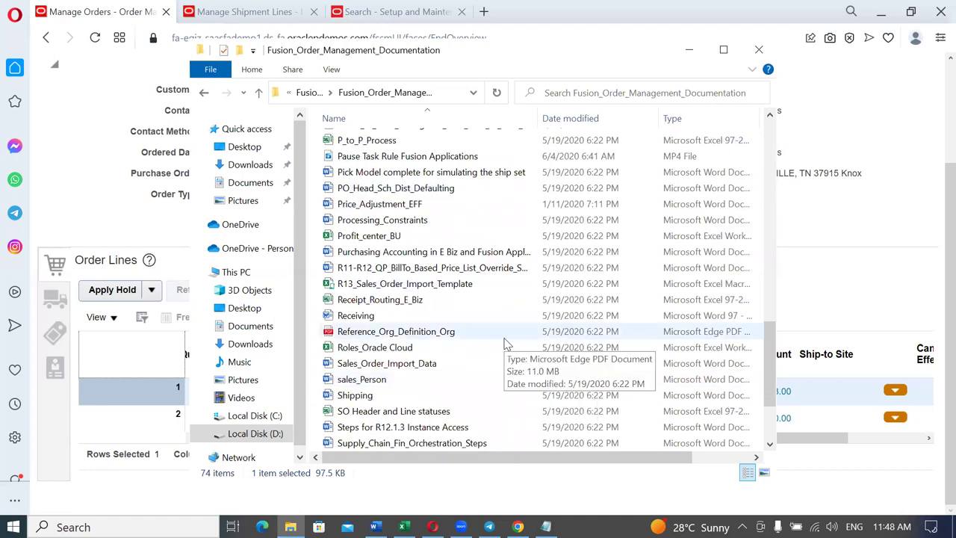
scroll(505, 344, down, 2)
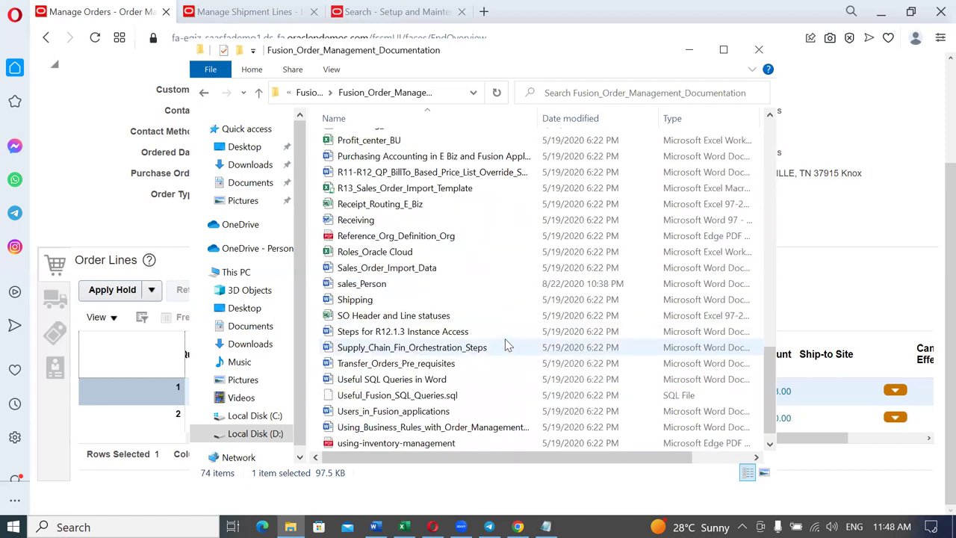
scroll(505, 344, down, 1)
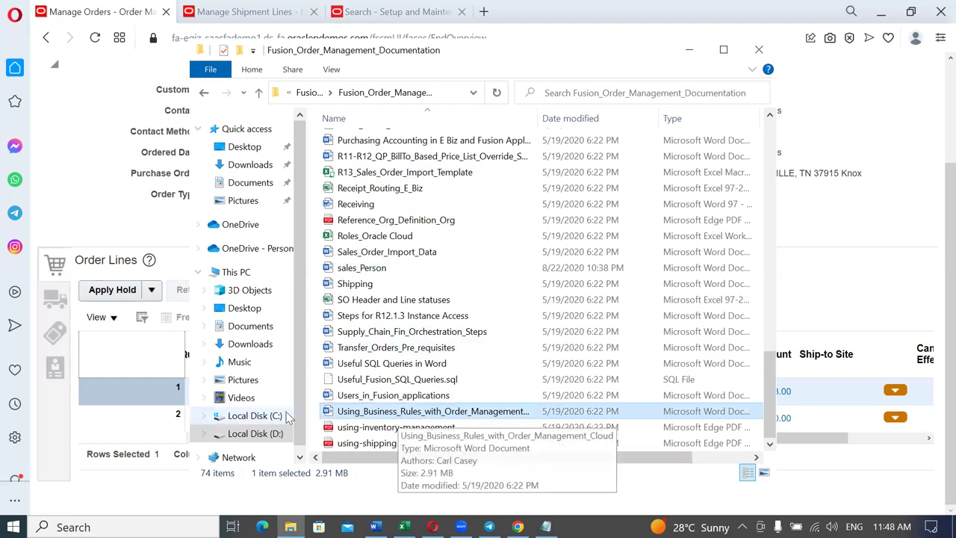
double_click(435, 412)
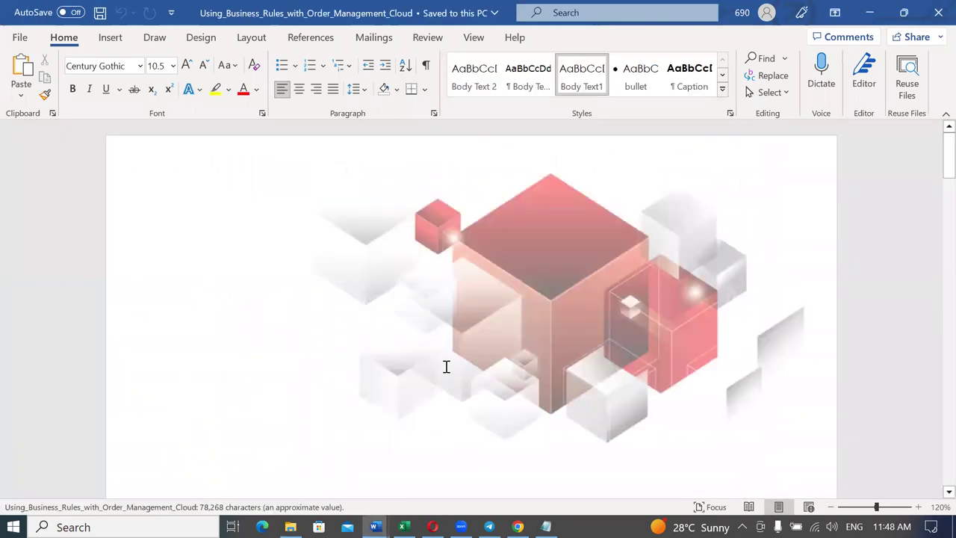
Enlarge the June 2017 date text on the cover page by two points
scroll(446, 367, down, 5)
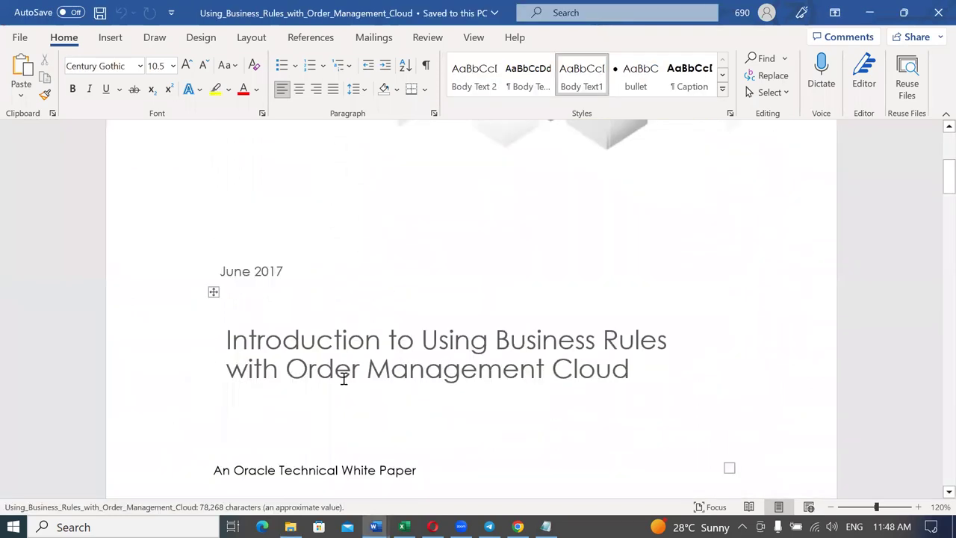
click(469, 394)
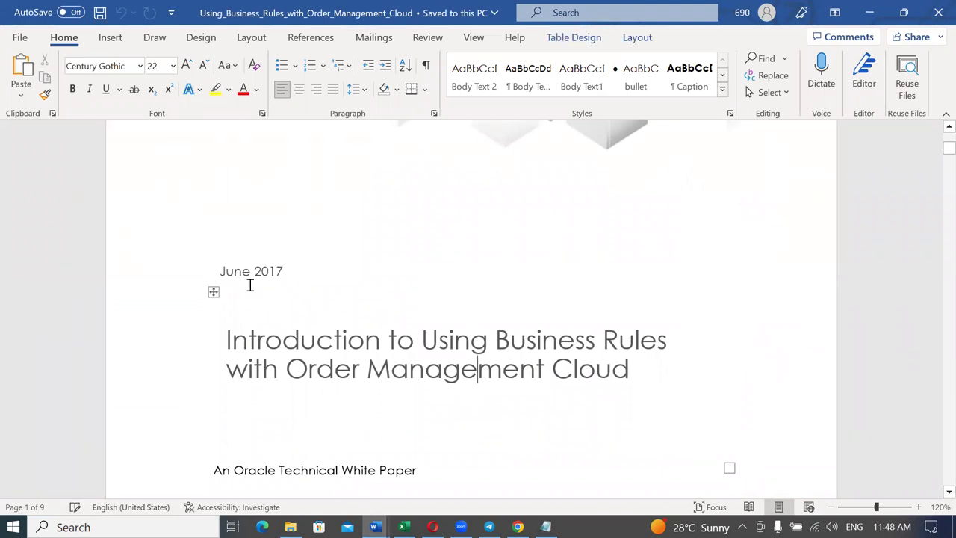
drag(224, 272, 290, 271)
click(384, 292)
click(392, 251)
Page past the cover and table of contents through the chapter 1 tables
key(Page_Down)
key(Page_Down)
key(Page_Down)
key(Page_Down)
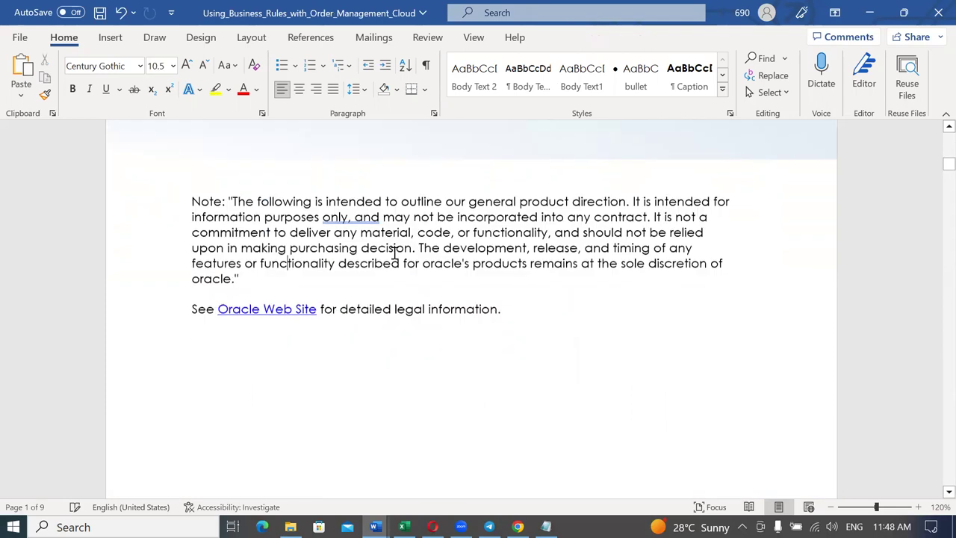
key(Page_Down)
key(Page_Down)
key(Page_Down)
key(Page_Down)
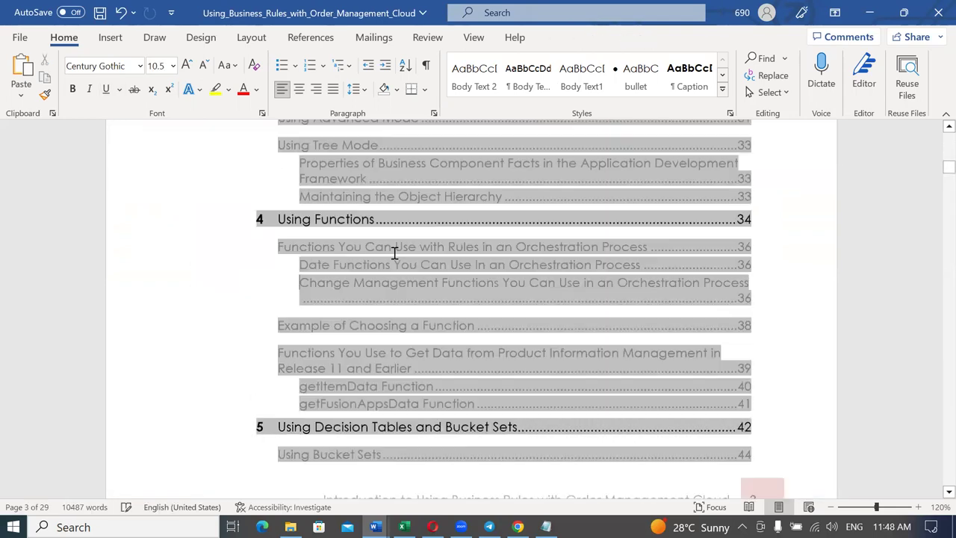
key(Page_Down)
key(Page_Down)
key(Page_Down)
key(Page_Down)
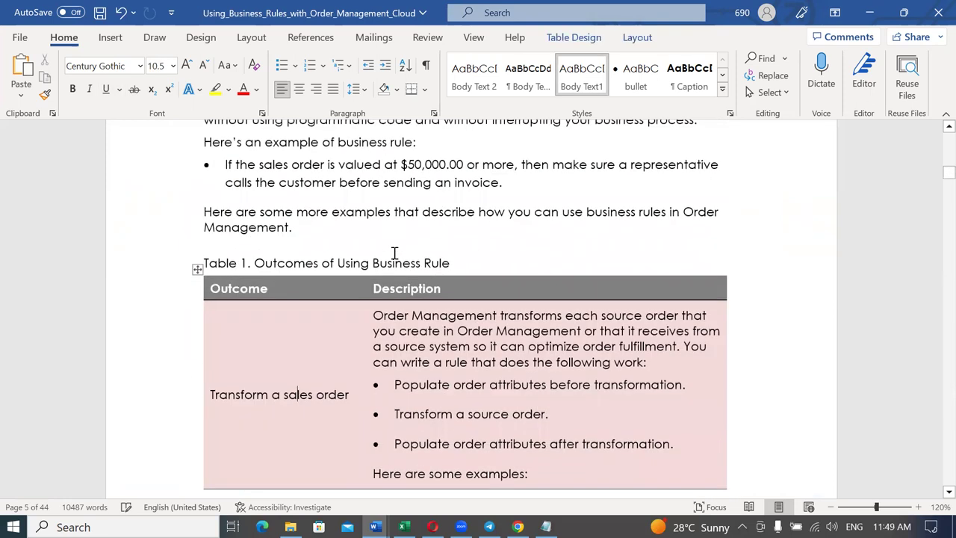
key(Page_Down)
key(Page_Down)
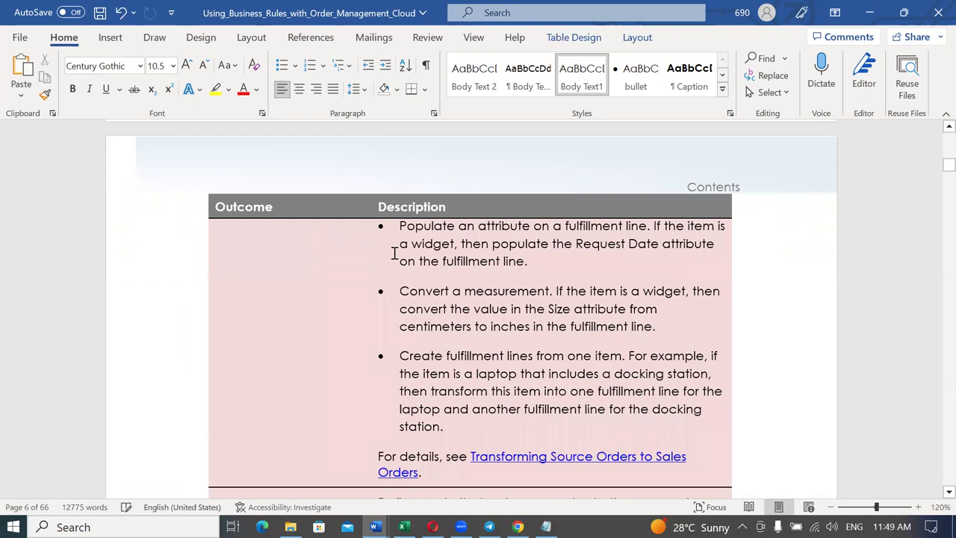
scroll(806, 291, down, 20)
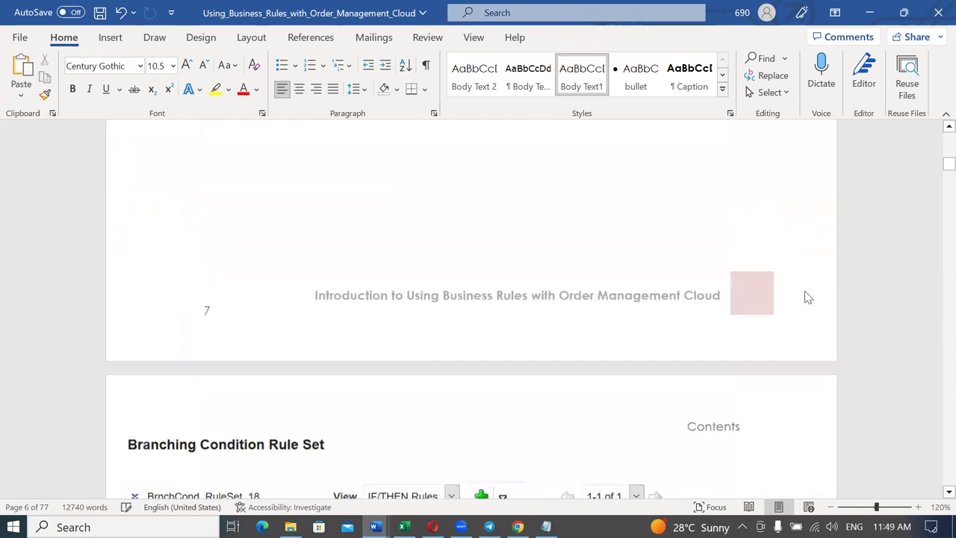
scroll(806, 298, down, 10)
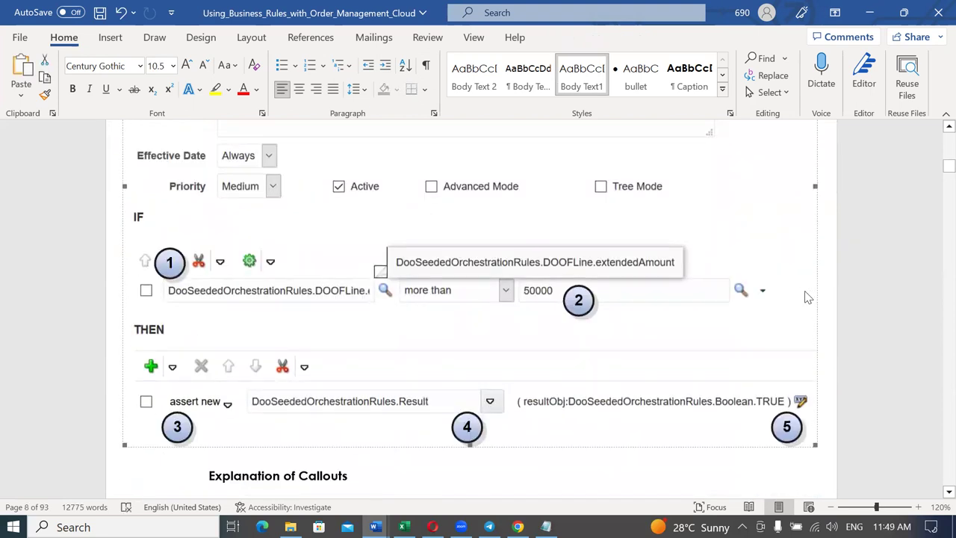
scroll(808, 297, down, 20)
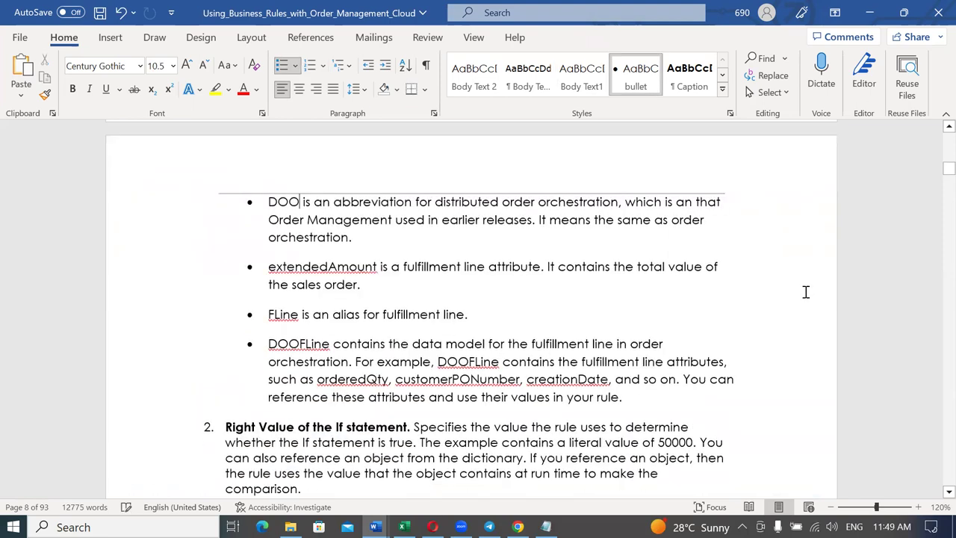
scroll(806, 291, down, 20)
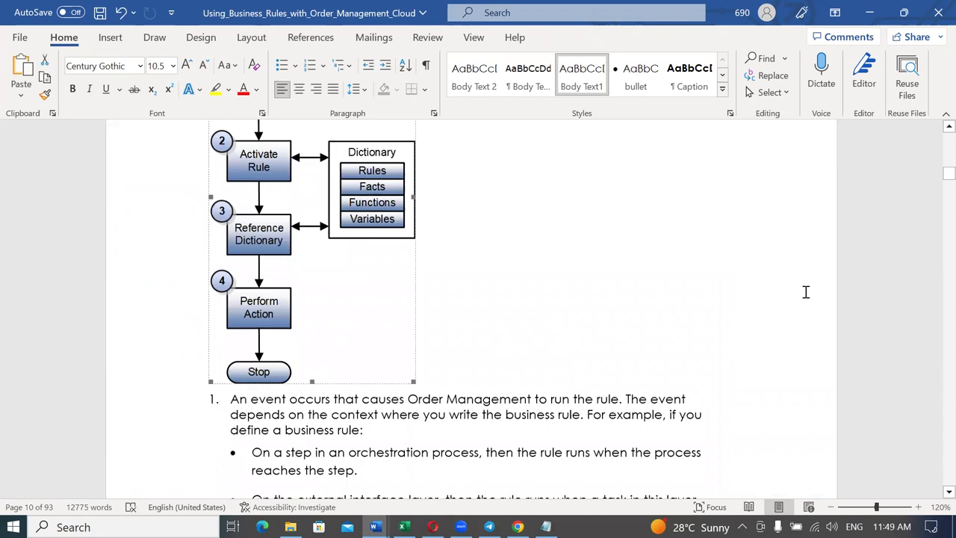
scroll(806, 291, down, 5)
scroll(806, 292, down, 3)
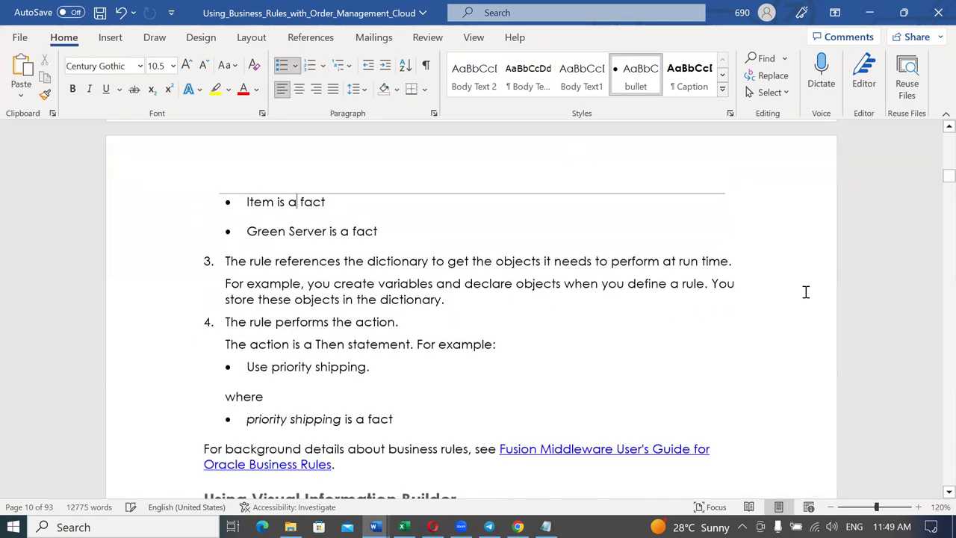
scroll(806, 291, down, 5)
scroll(808, 297, down, 16)
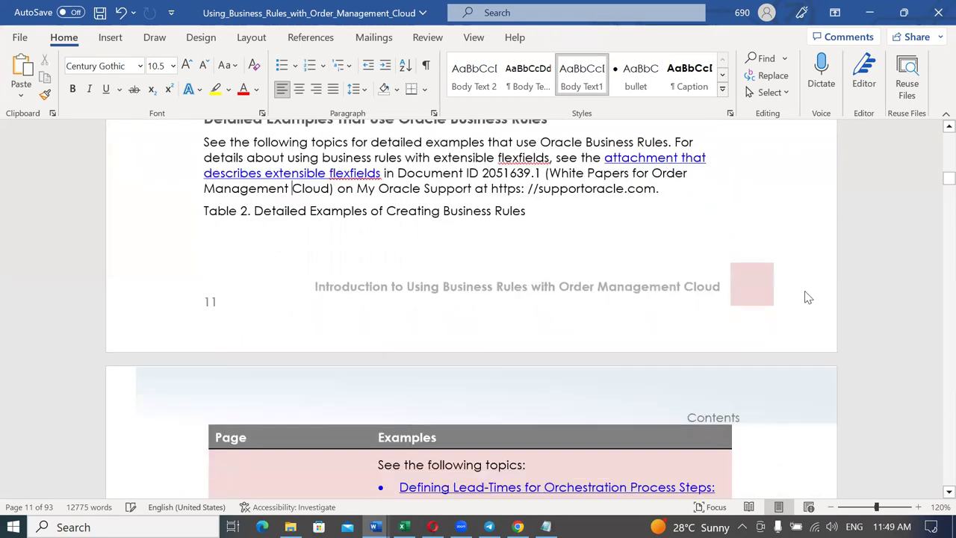
scroll(806, 291, down, 7)
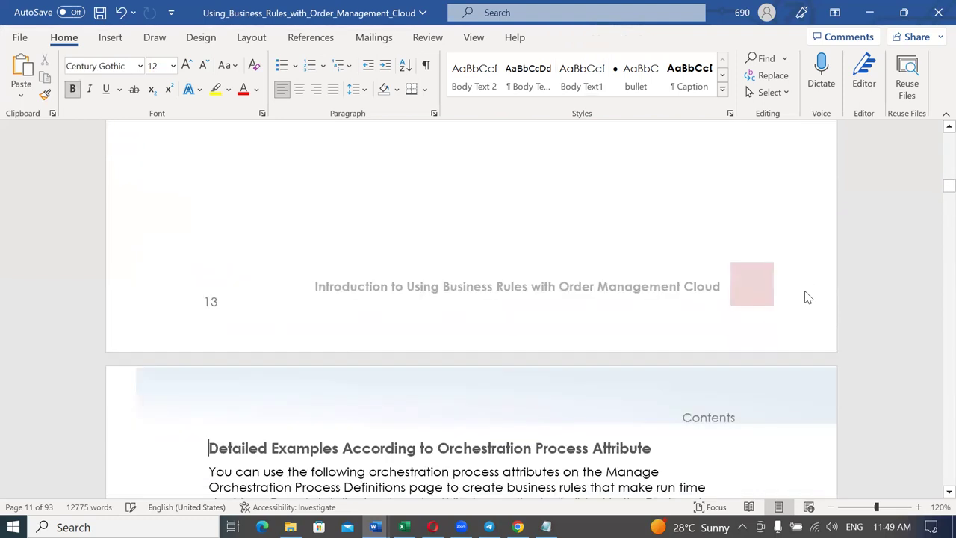
scroll(806, 292, down, 5)
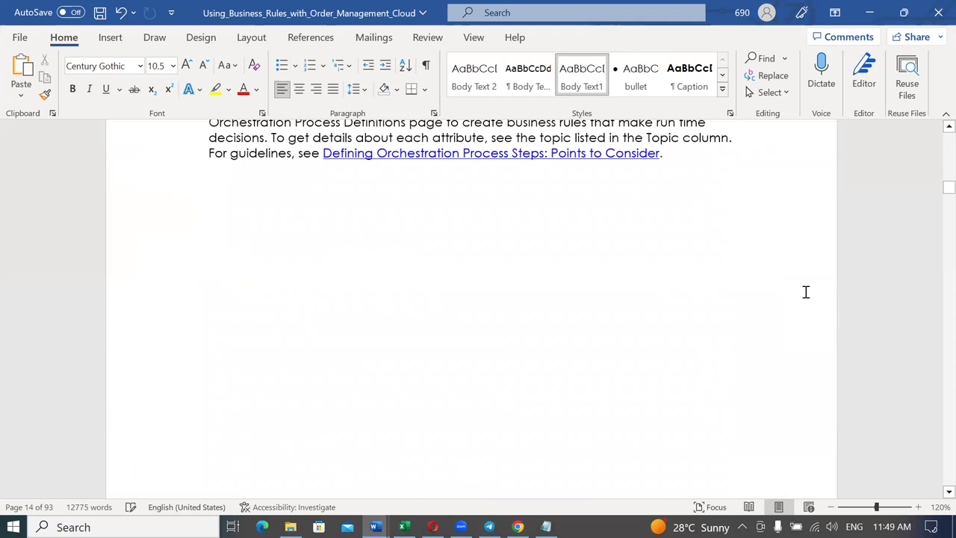
scroll(806, 291, down, 10)
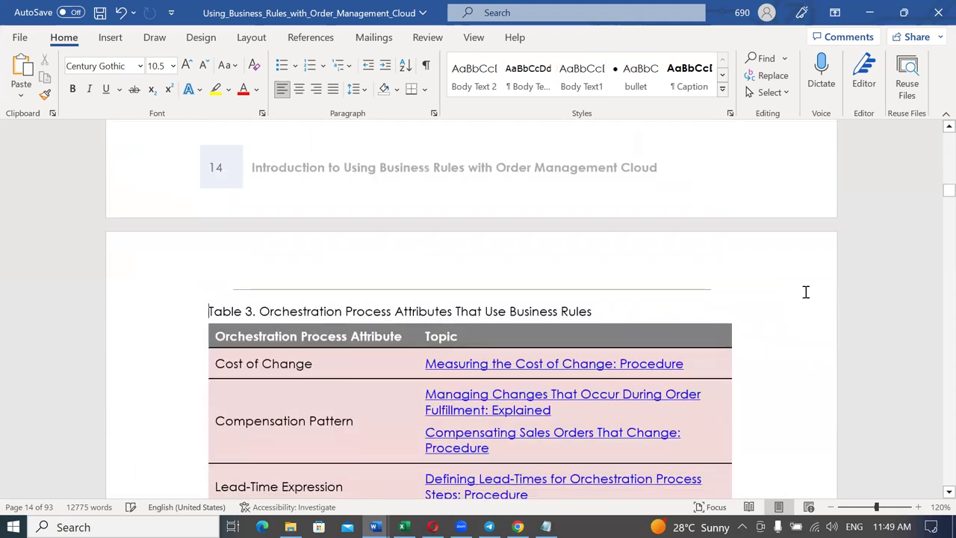
scroll(806, 291, down, 5)
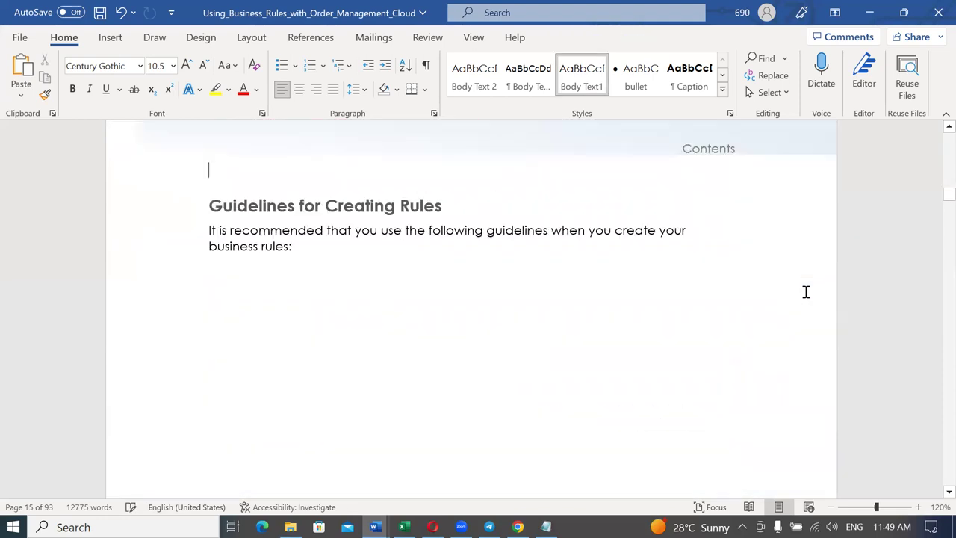
scroll(806, 292, down, 5)
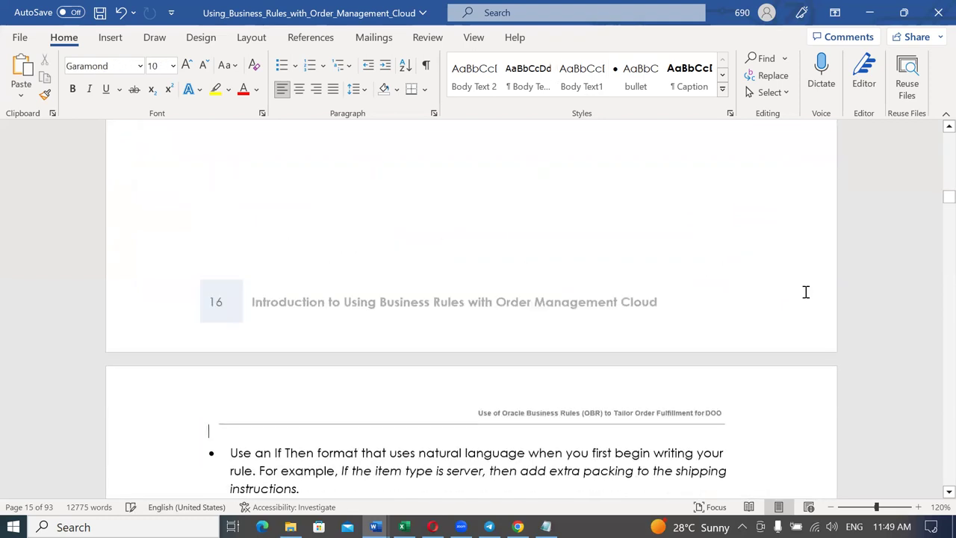
Page through the Rules Editor chapter to the Action/Description table on page 25
key(Page_Down)
key(Page_Down)
key(Page_Down)
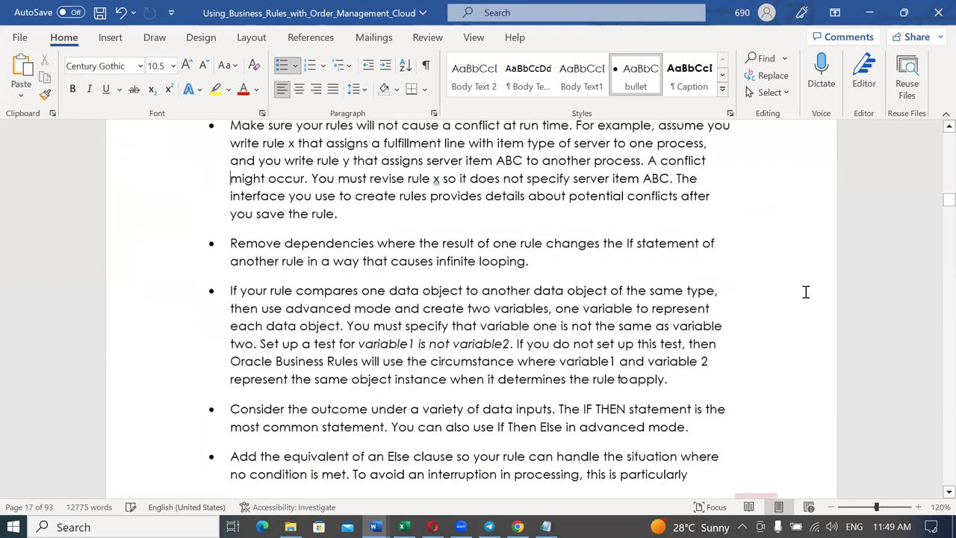
key(Page_Down)
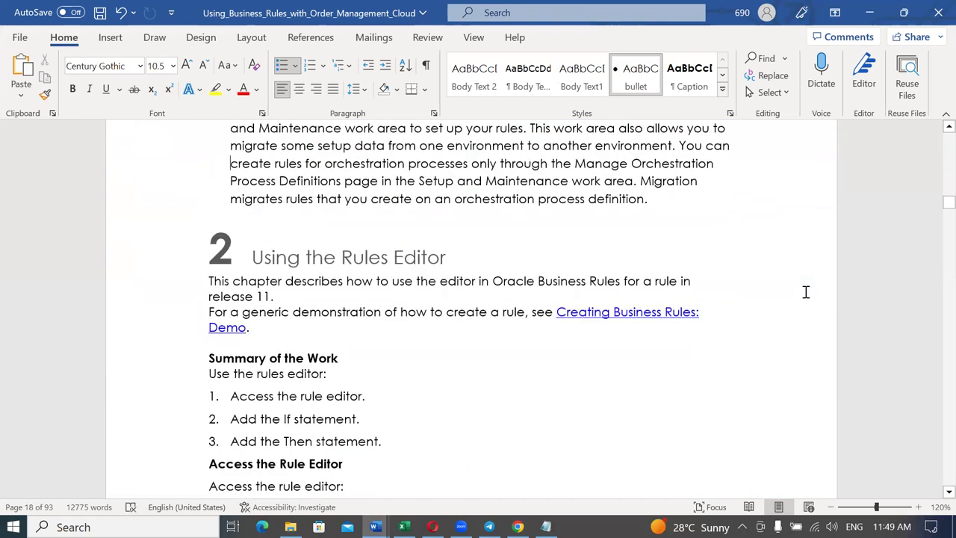
key(Page_Down)
key(Page_Down)
key(Page_Down)
key(Page_Down)
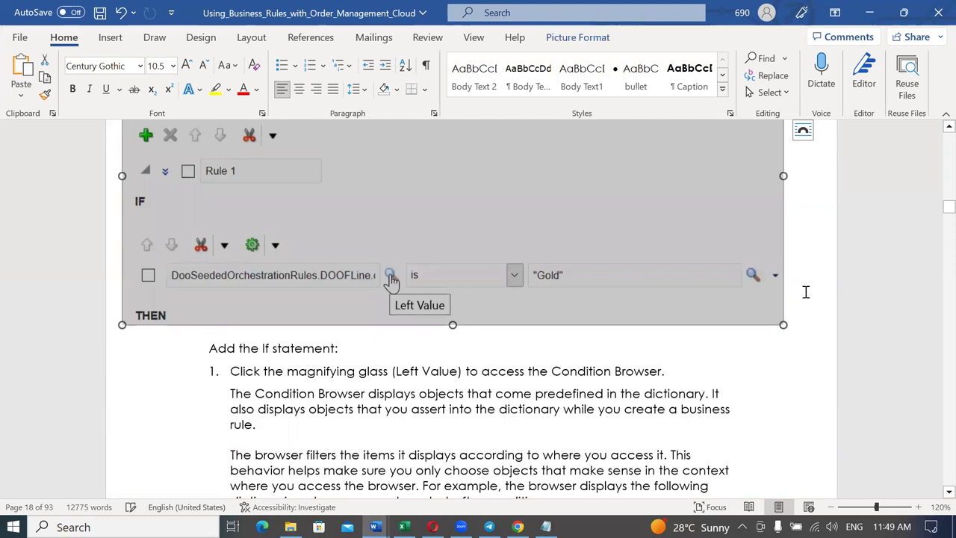
scroll(650, 216, up, 2)
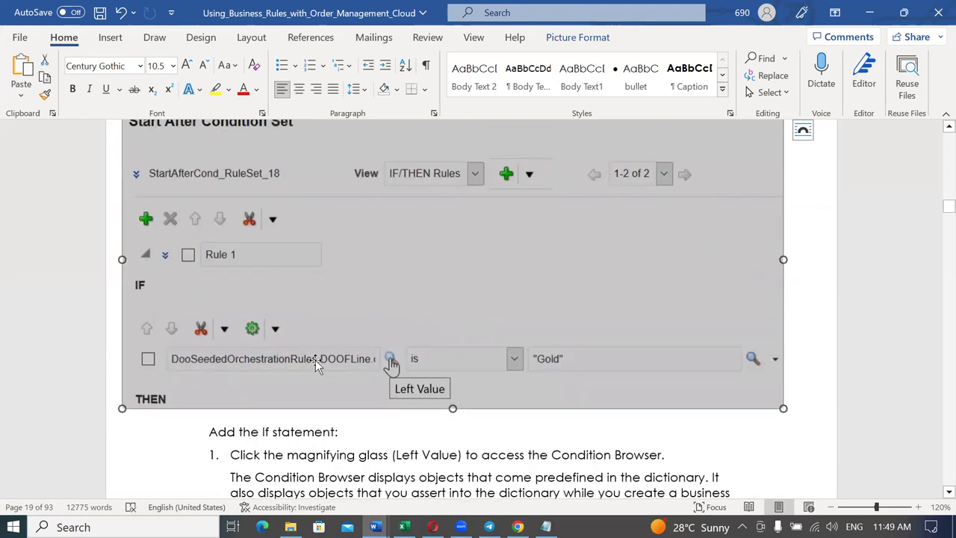
key(Page_Down)
key(Page_Down)
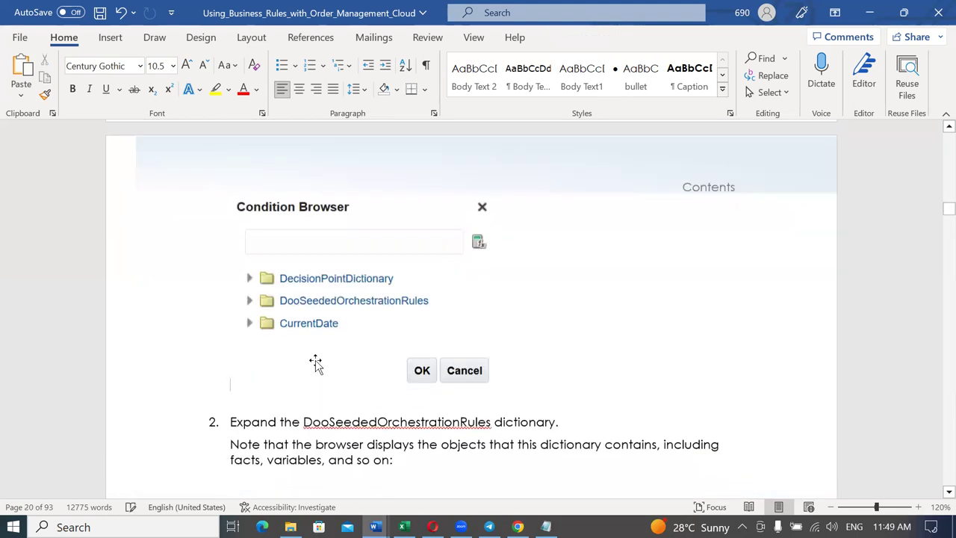
key(Page_Down)
key(Page_Down)
key(Page_Down)
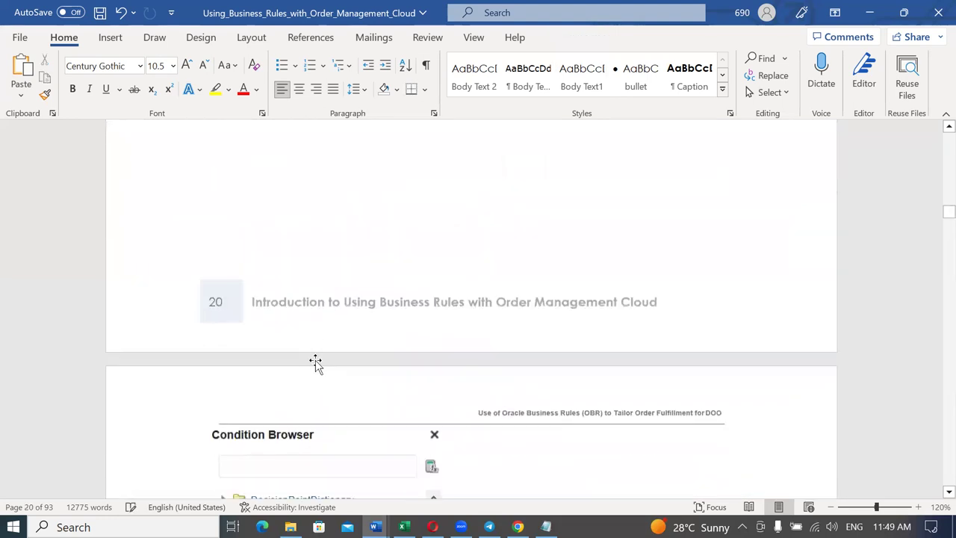
key(Page_Down)
key(Page_Down)
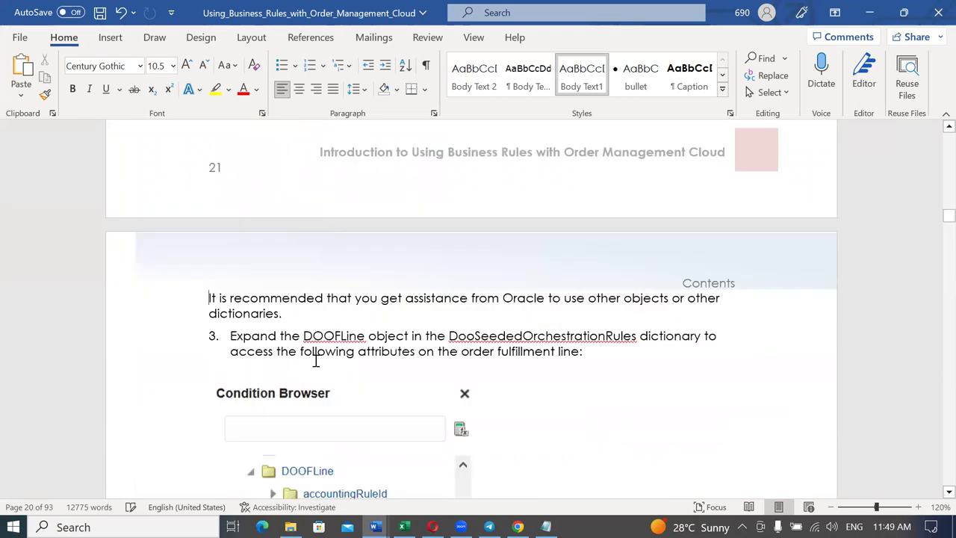
key(Page_Down)
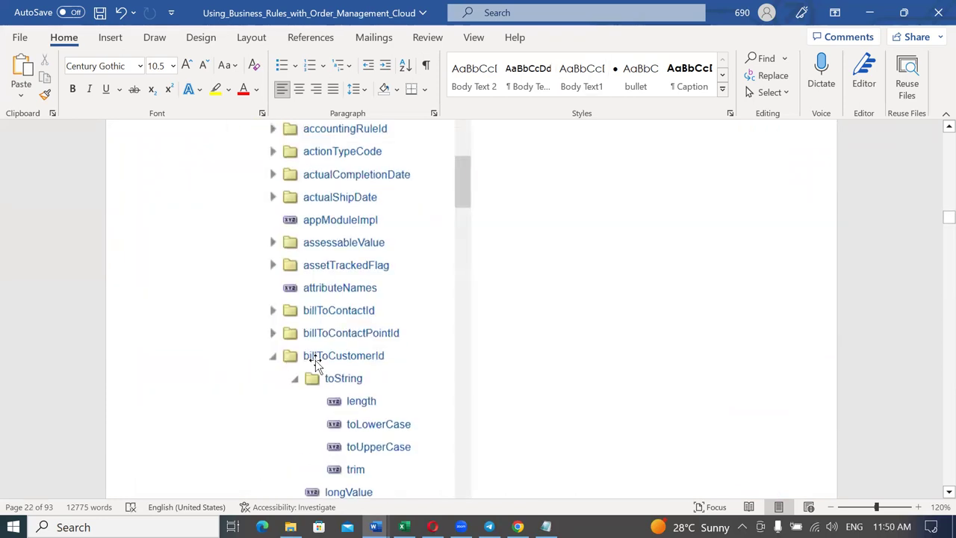
key(Page_Down)
key(Page_Down)
key(Page_Down)
key(Page_Down)
key(Page_Down)
key(Page_Down)
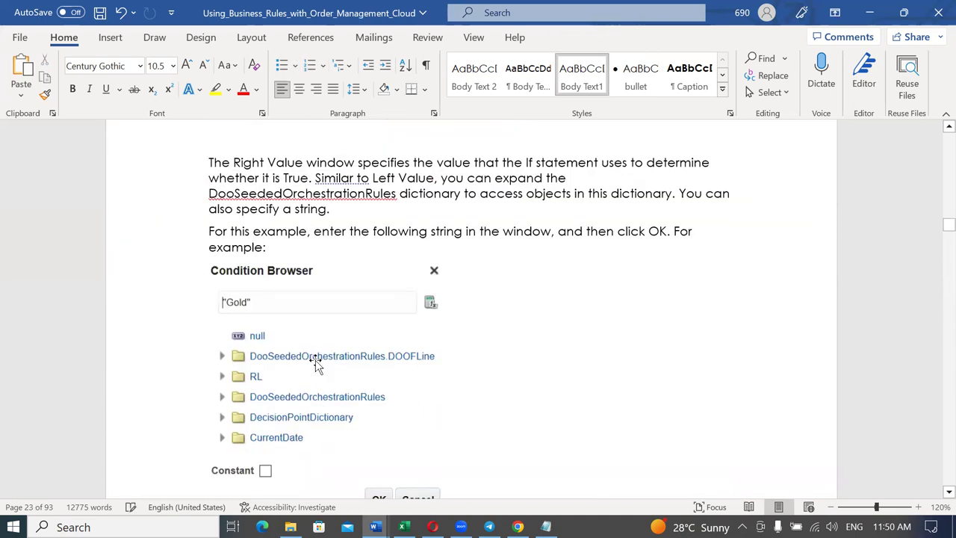
key(Page_Down)
key(Page_Down)
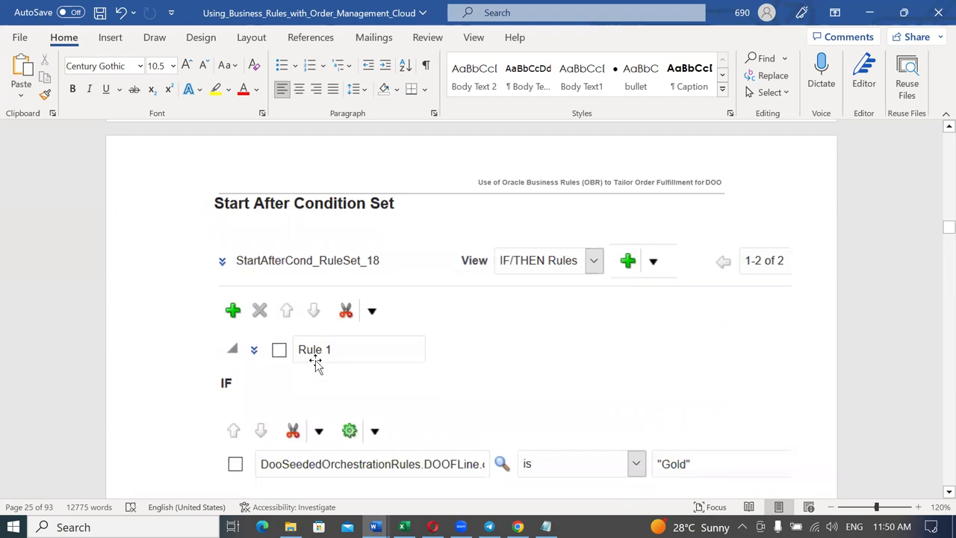
key(Page_Down)
key(Page_Down)
key(Page_Down)
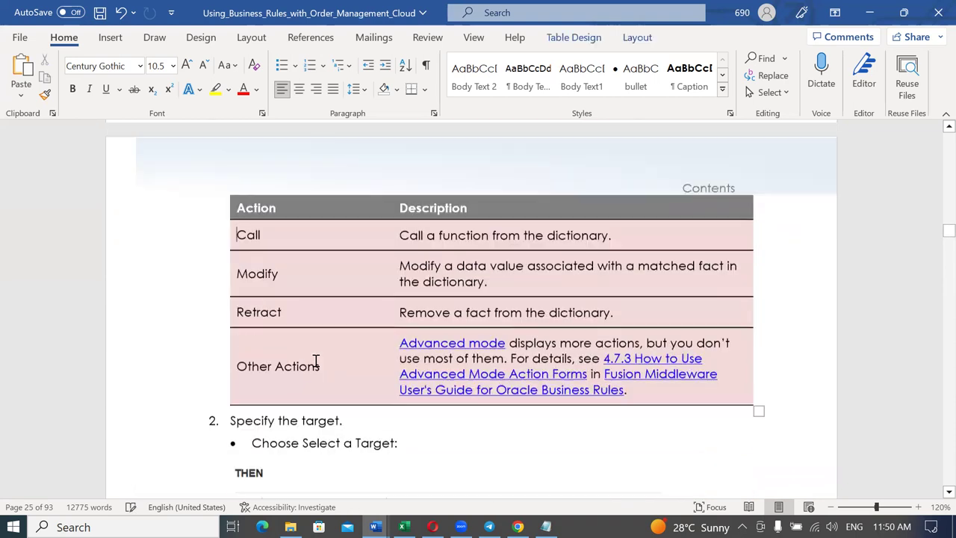
Close the business rules guide without saving changes
click(936, 11)
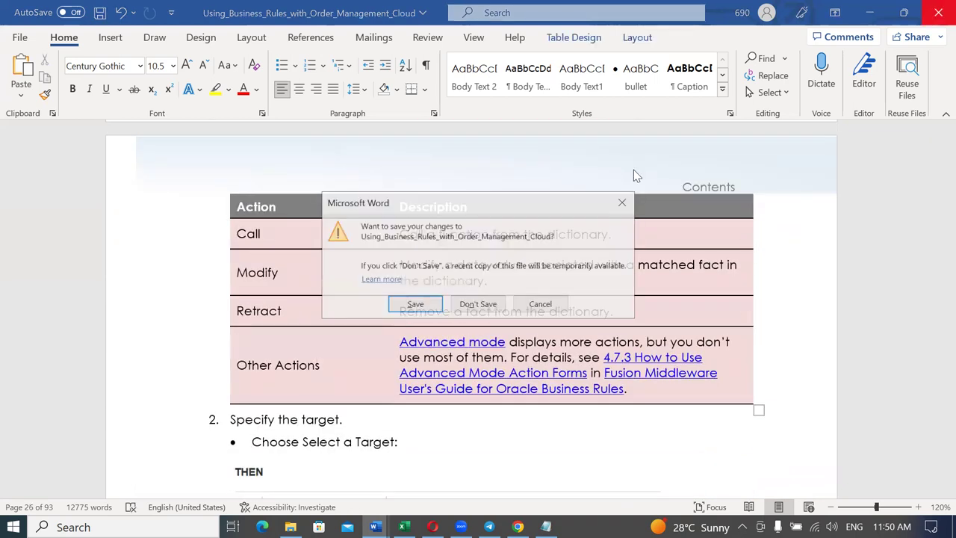
click(471, 302)
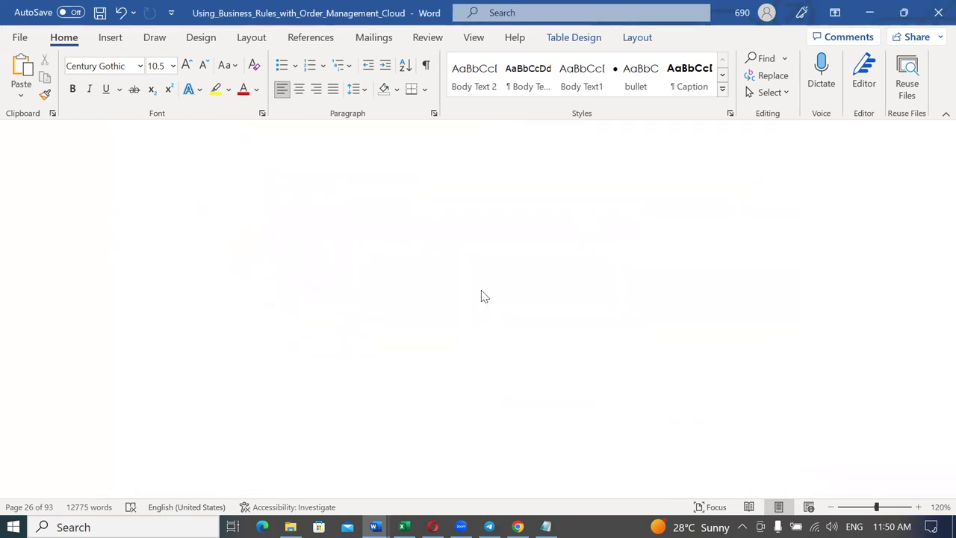
click(363, 431)
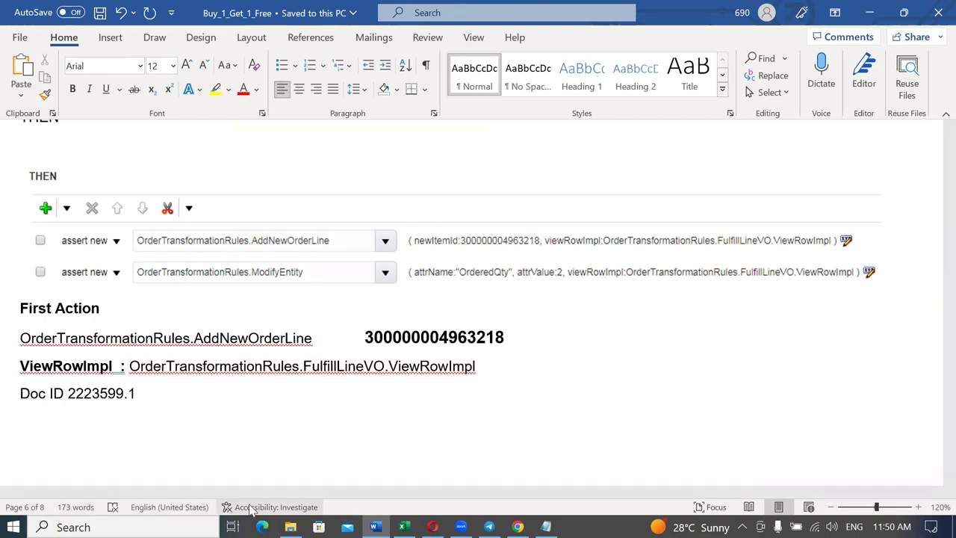
Search the documentation folder for 'ext' and open OM_Extensions_Examples
click(291, 527)
click(458, 380)
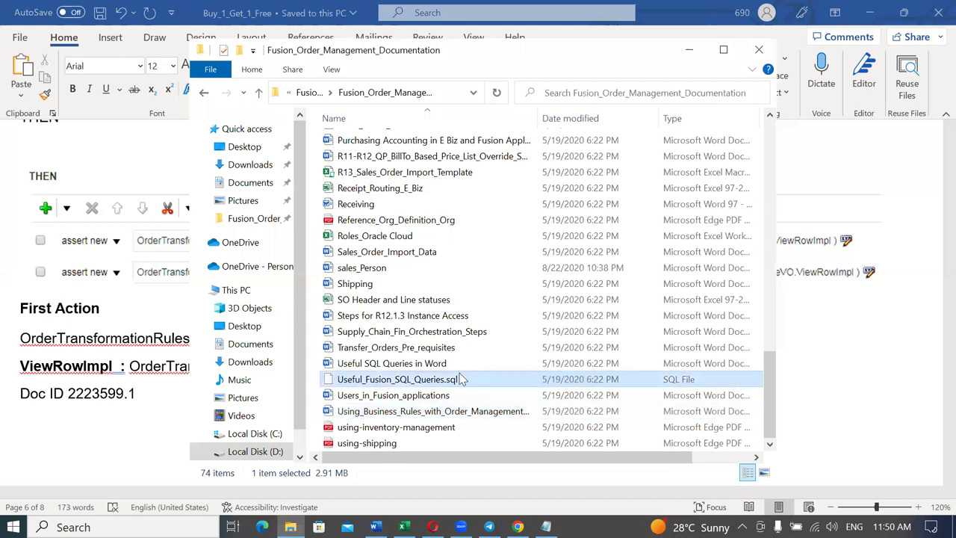
click(626, 96)
text(ext)
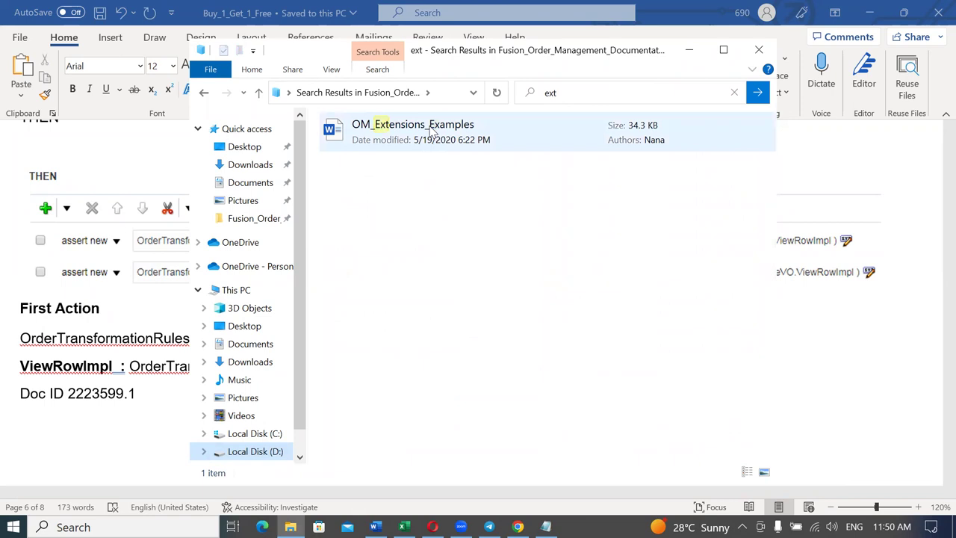
double_click(433, 131)
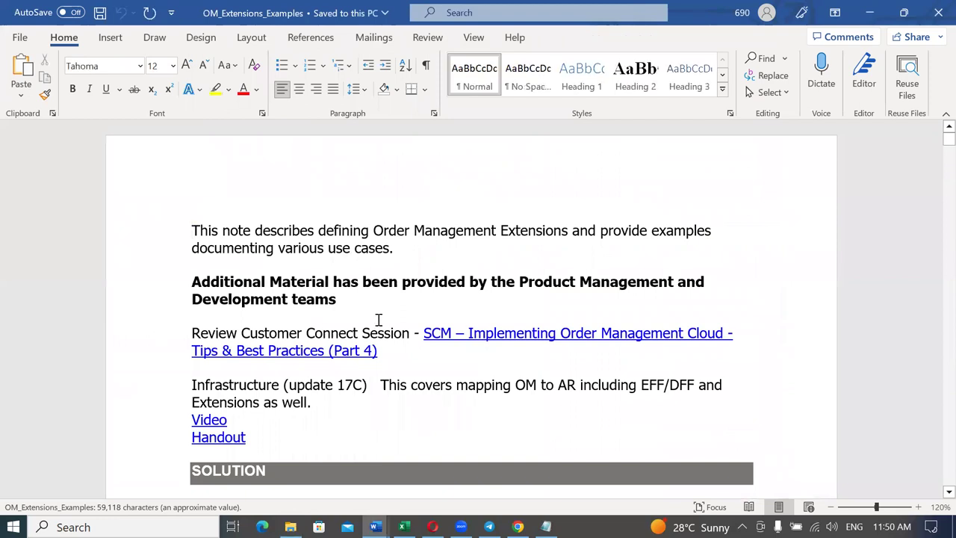
Scroll through OM_Extensions_Examples down to Example 5 on order line attachments
scroll(470, 327, down, 8)
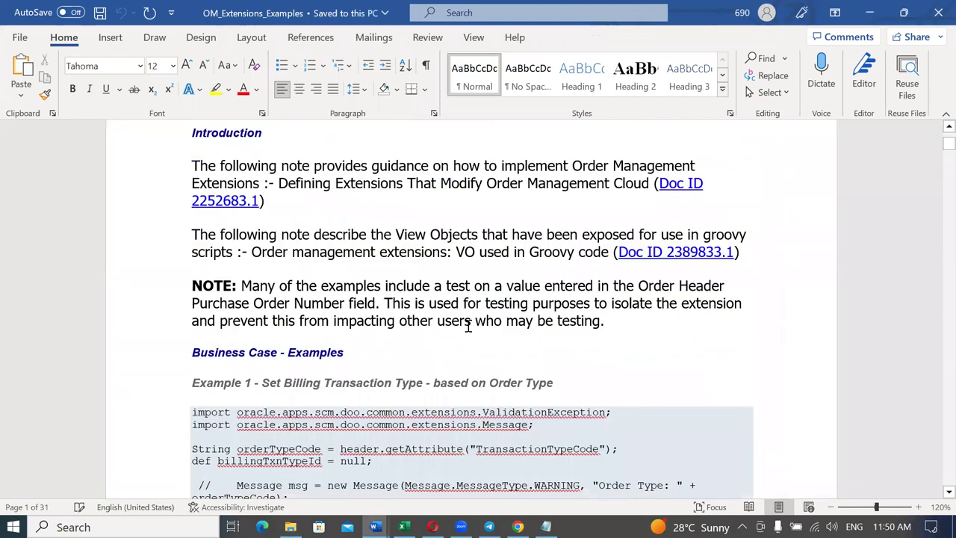
scroll(467, 326, down, 3)
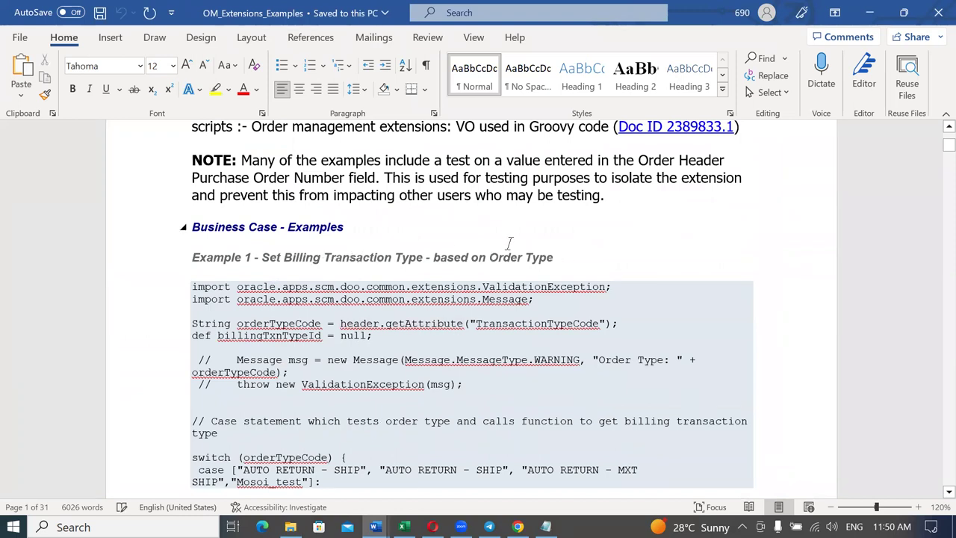
scroll(508, 246, down, 4)
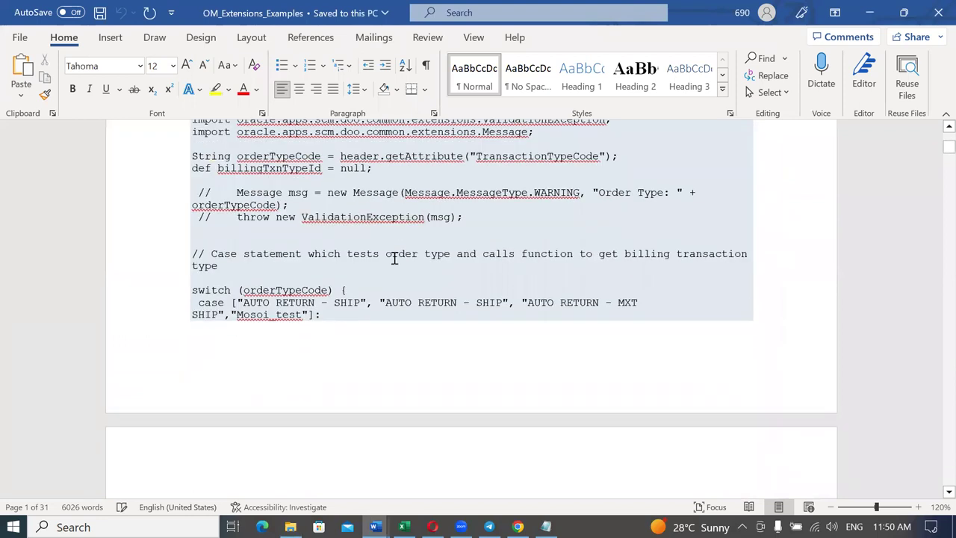
scroll(394, 258, down, 2)
scroll(395, 258, down, 15)
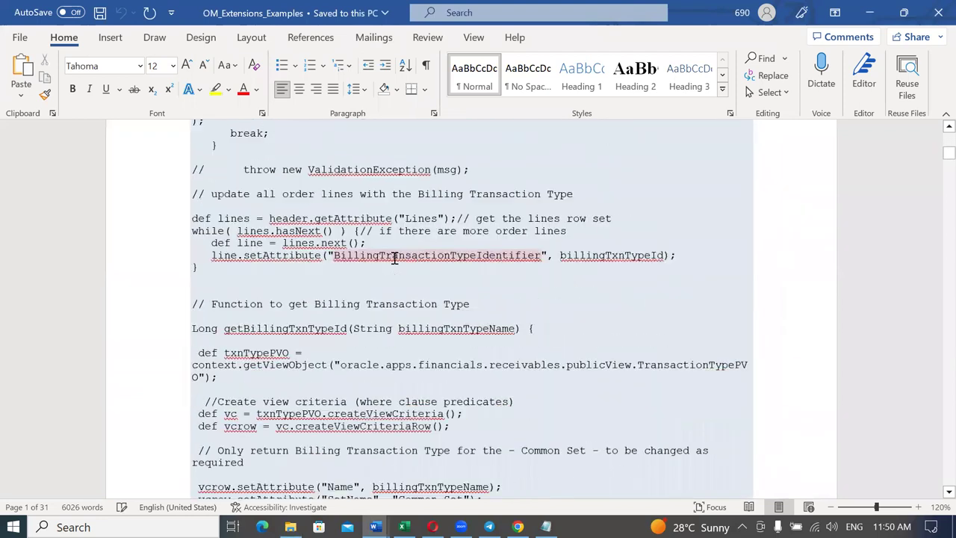
scroll(397, 258, down, 5)
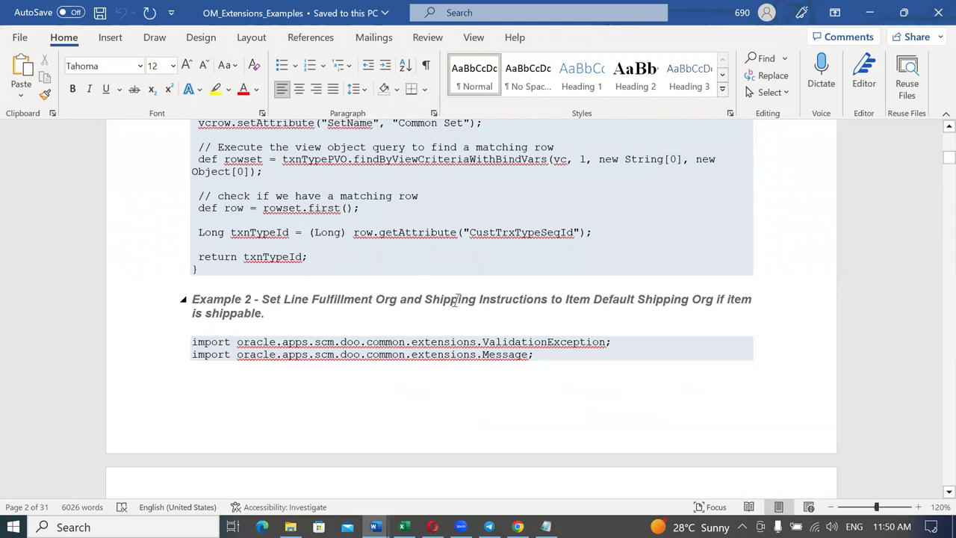
scroll(455, 300, down, 11)
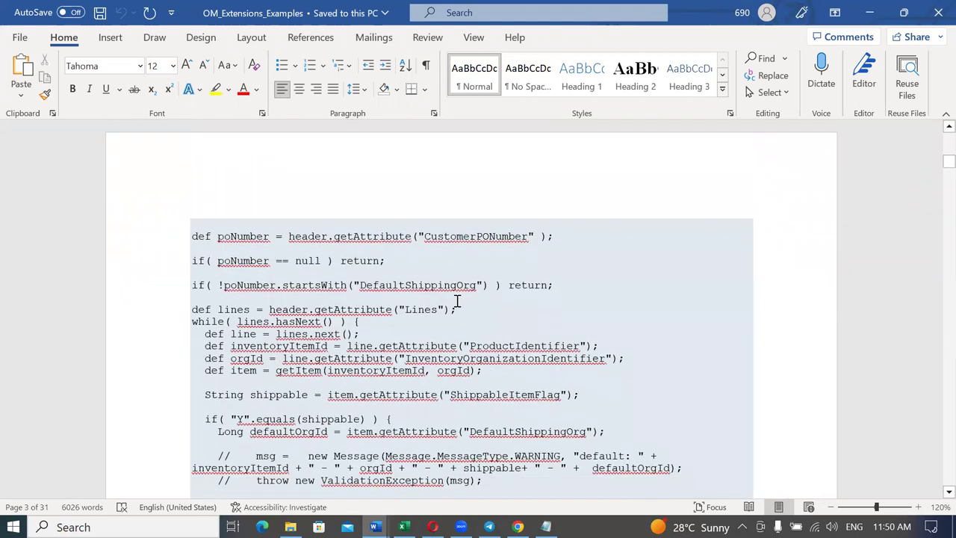
scroll(457, 300, down, 4)
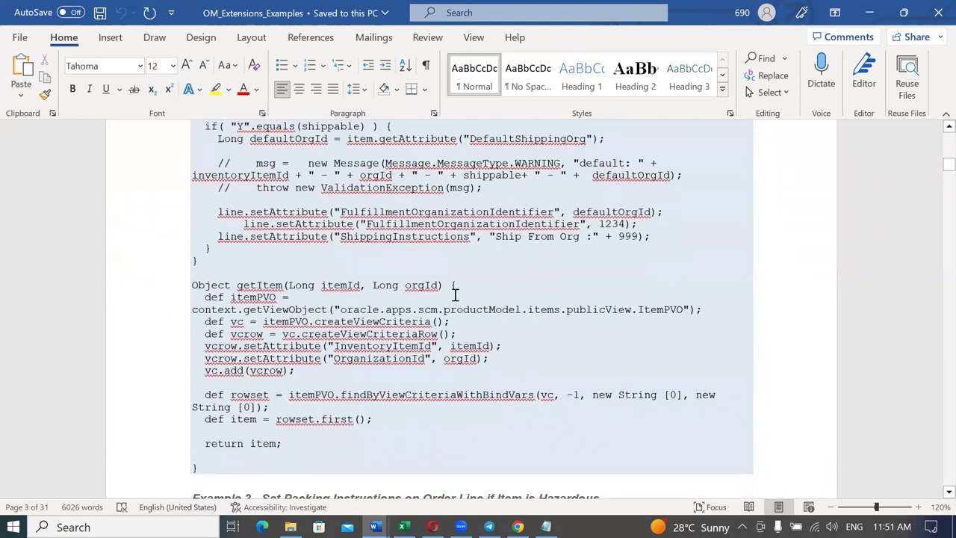
scroll(455, 295, down, 8)
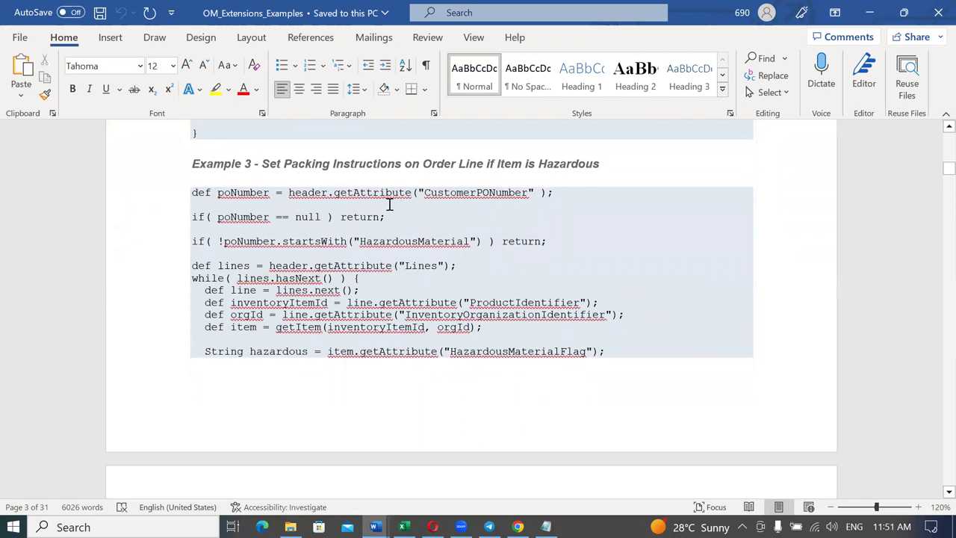
scroll(389, 204, down, 8)
scroll(397, 201, down, 3)
scroll(396, 201, down, 4)
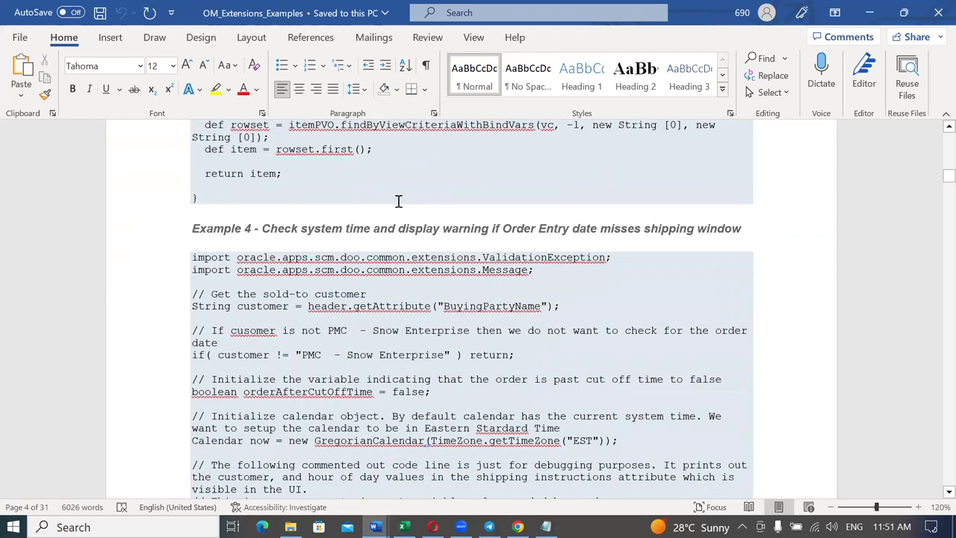
scroll(400, 201, down, 13)
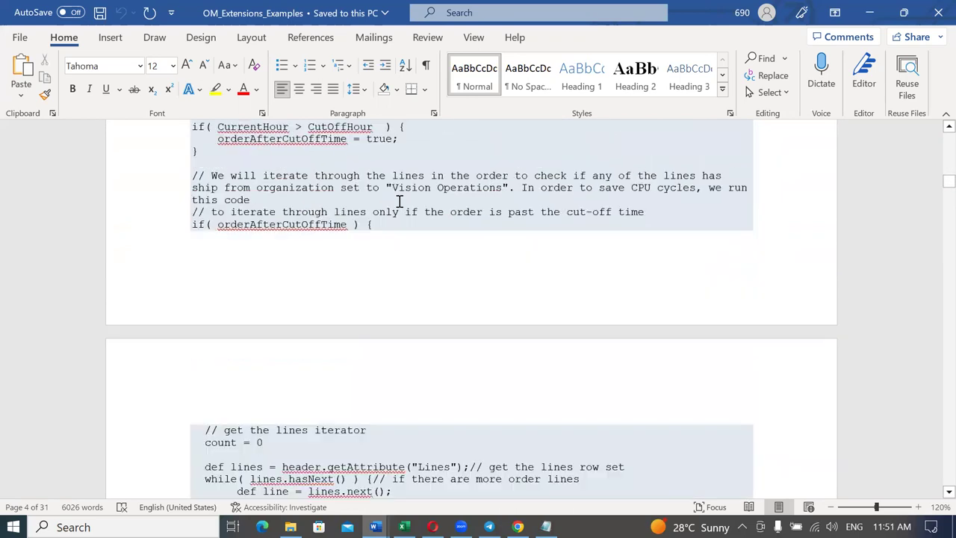
scroll(399, 201, down, 9)
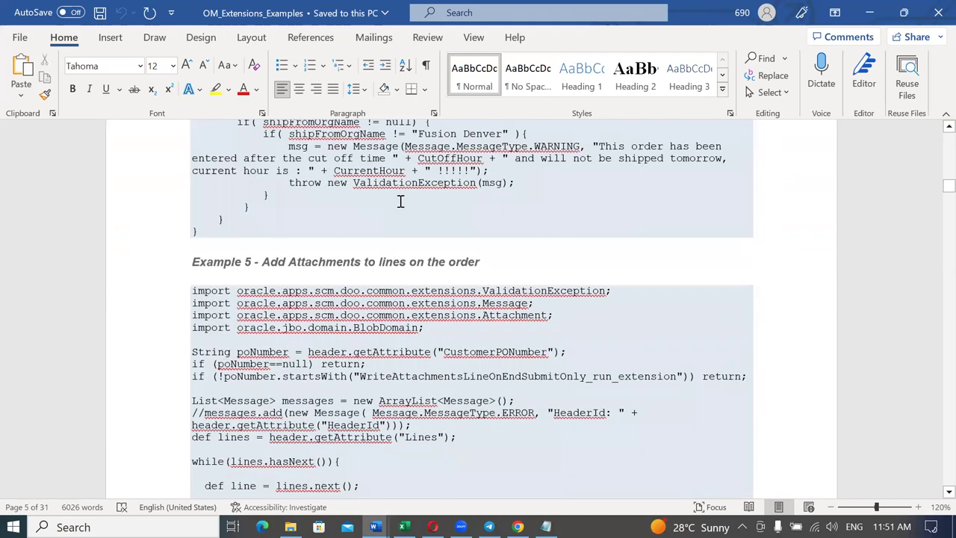
scroll(400, 201, down, 15)
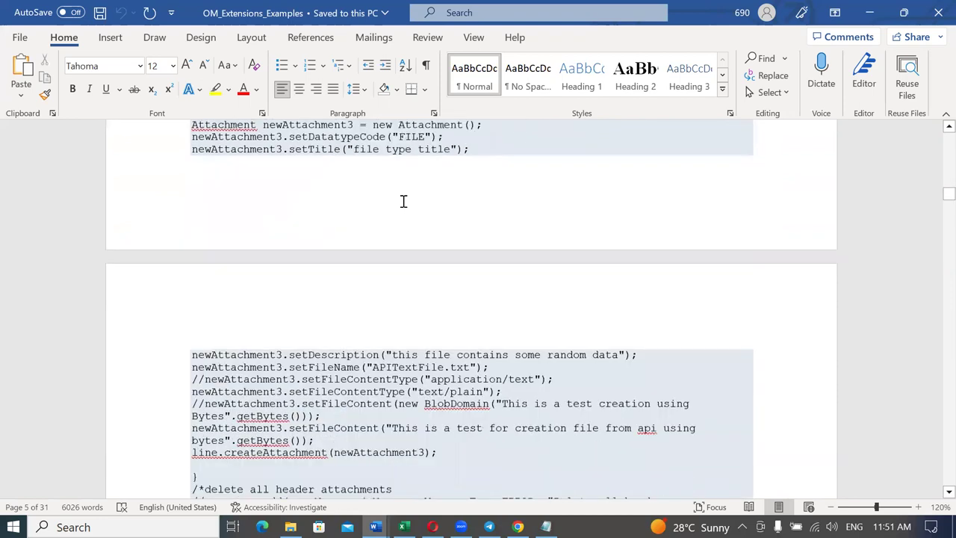
scroll(403, 201, down, 3)
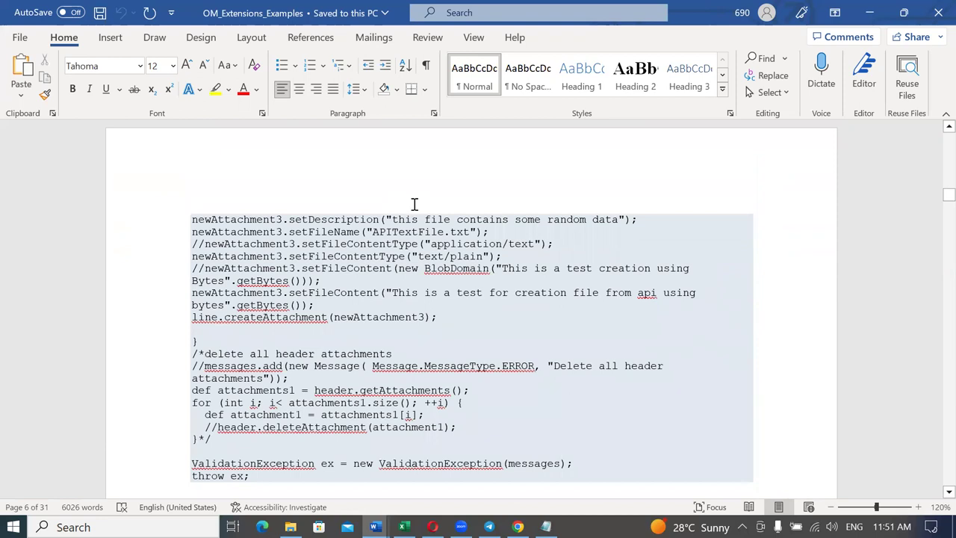
scroll(415, 204, up, 20)
Return to the document start and page through the Example 2 code
key(ctrl+Home)
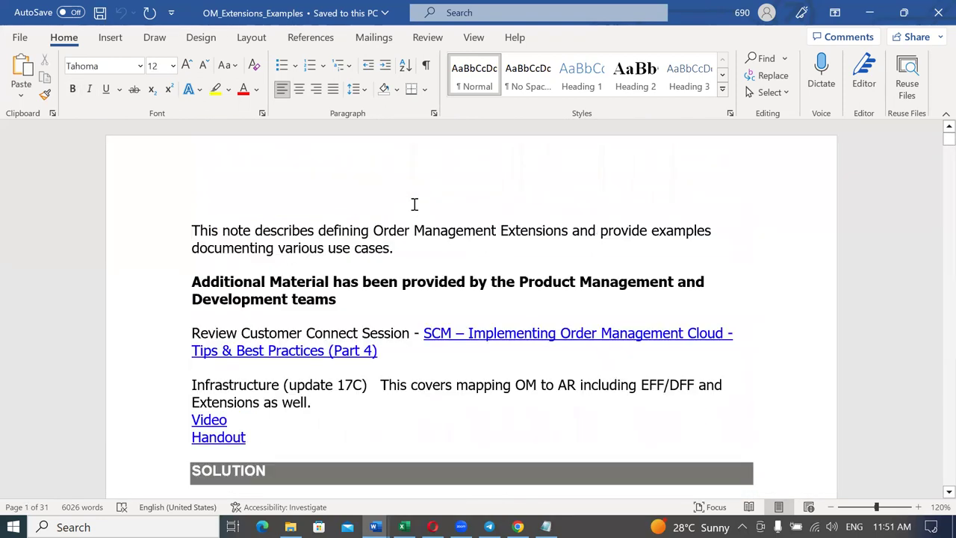
scroll(461, 196, down, 2)
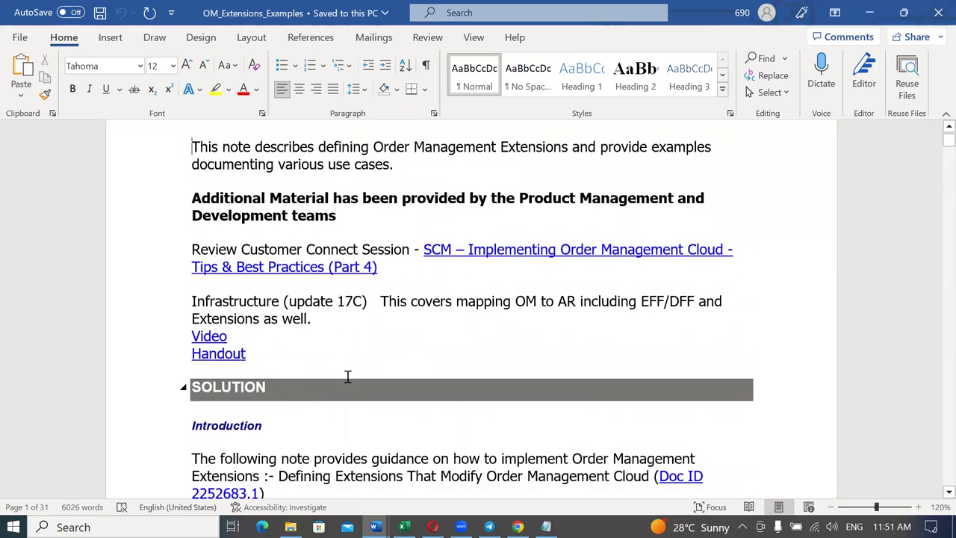
scroll(345, 371, down, 2)
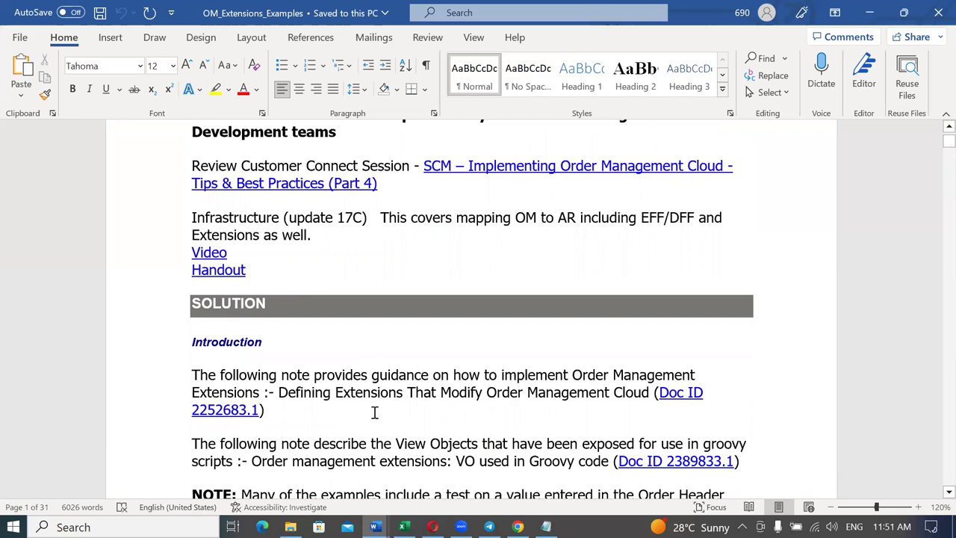
key(Page_Down)
key(Page_Down)
key(Page_Down)
key(Page_Down)
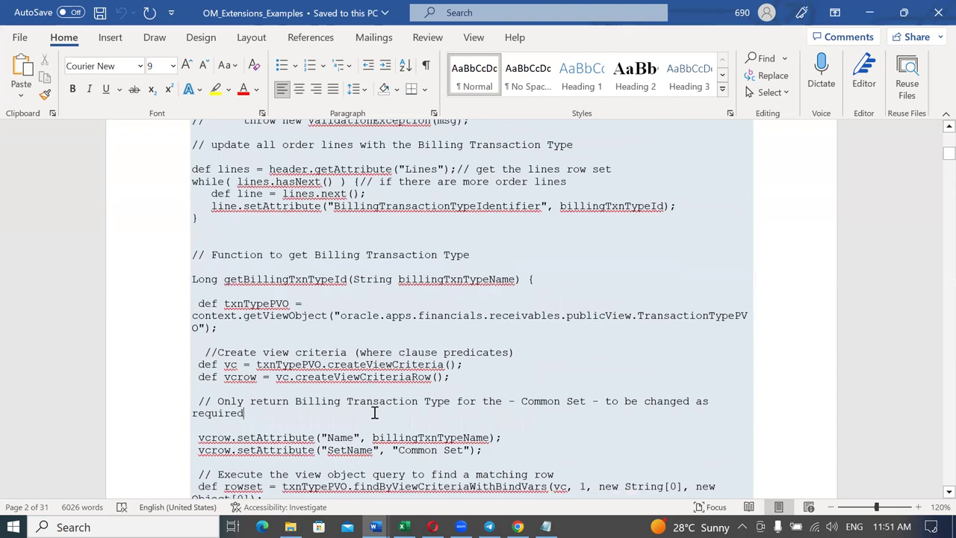
key(Page_Down)
key(Page_Down)
key(Page_Down)
key(Page_Down)
key(Page_Down)
key(Page_Down)
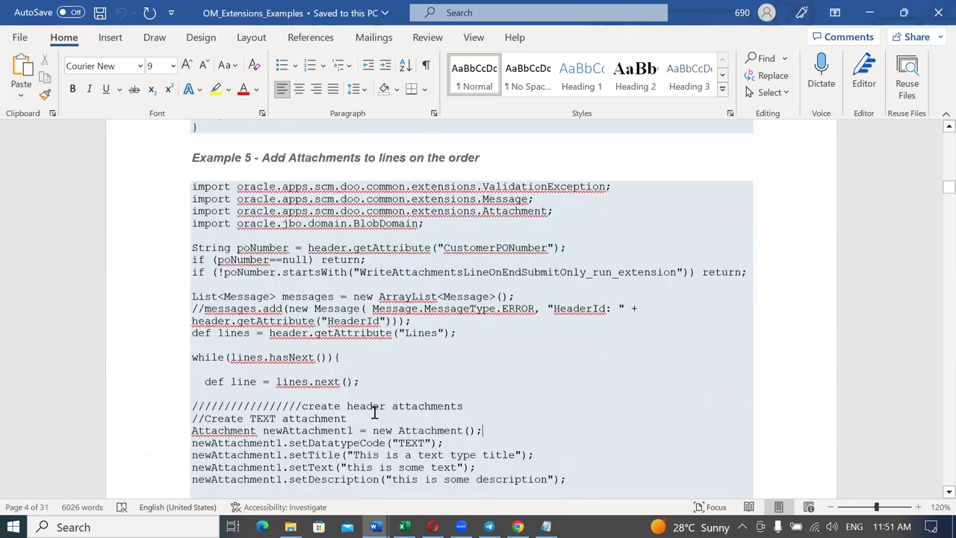
Close the OM_Extensions_Examples and Buy_1_Get_1_Free documents, returning to the 'ext' search results
click(933, 16)
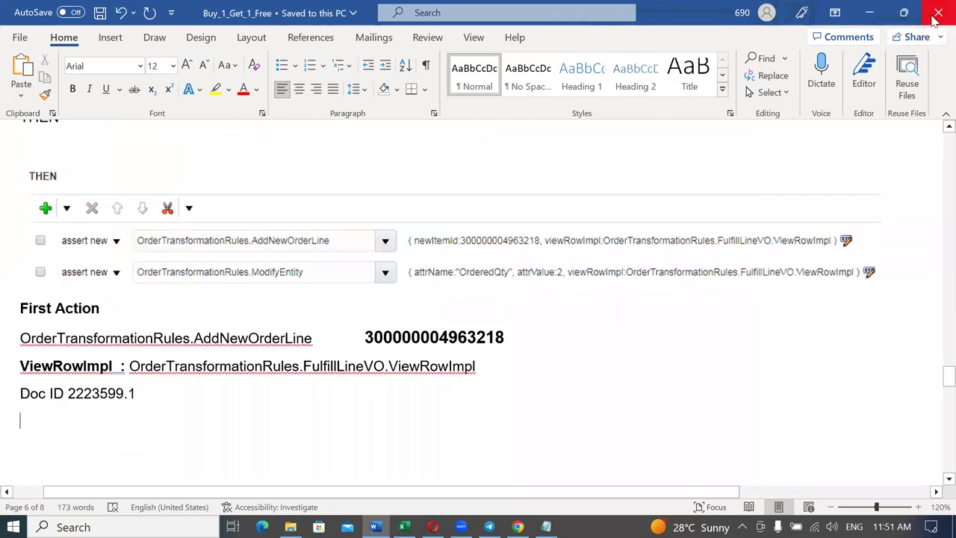
click(932, 16)
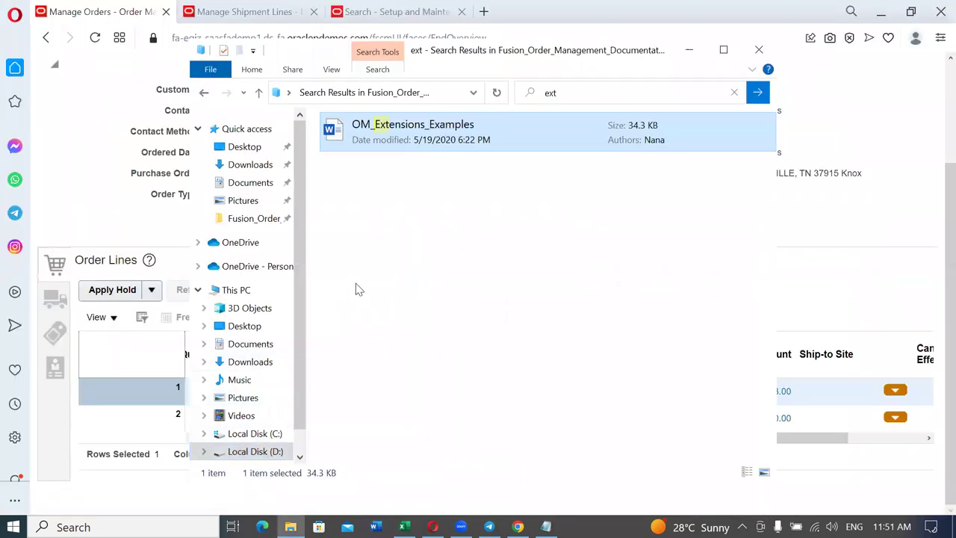
click(588, 94)
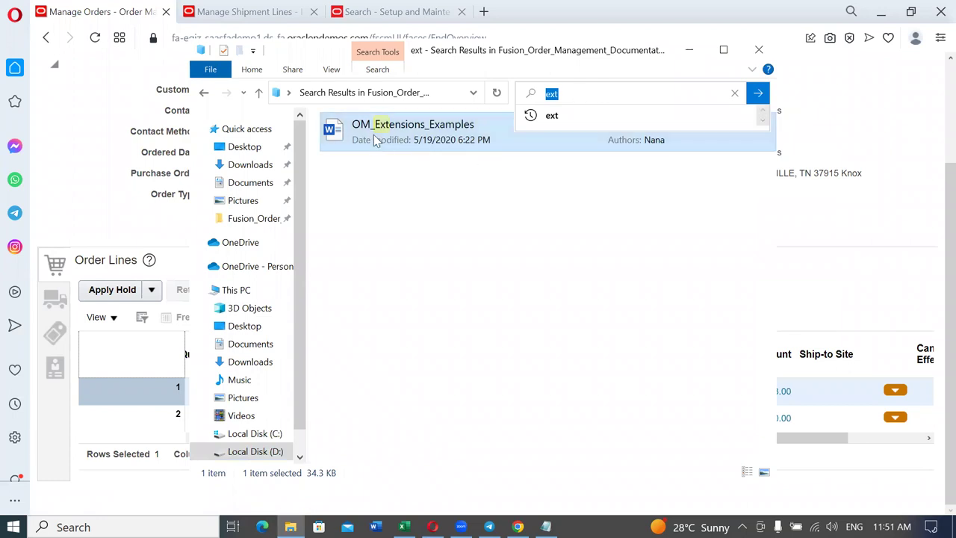
click(402, 238)
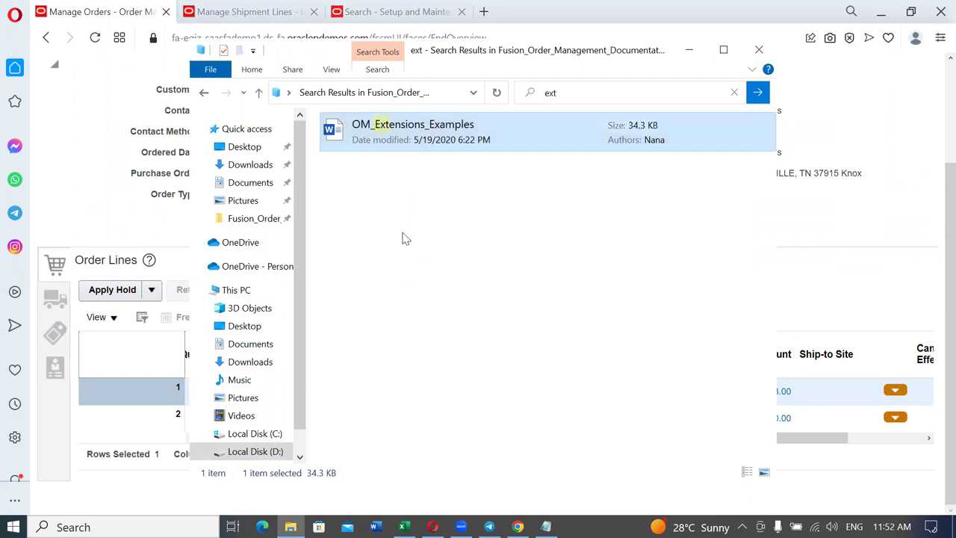
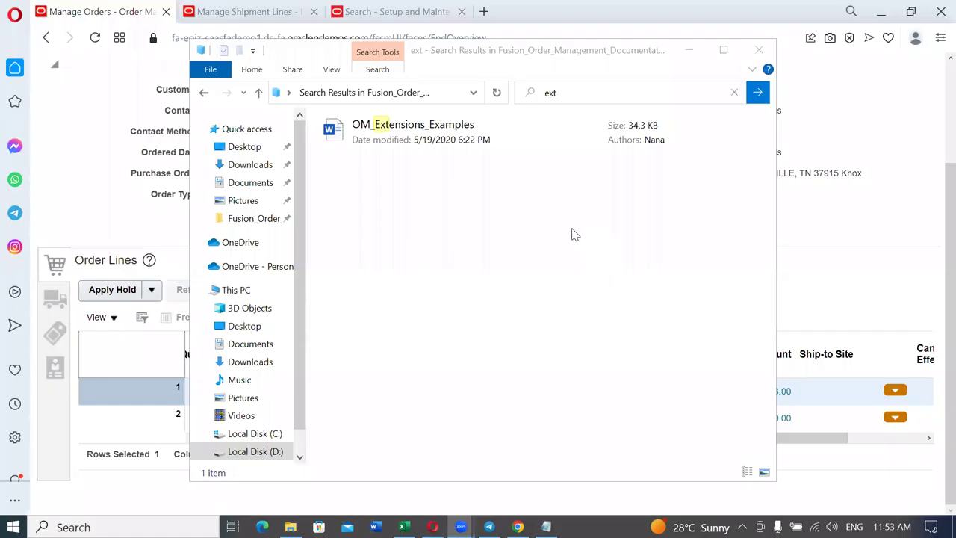
Close the Explorer documentation search results and bring up the Fusion OM Worksheet in Excel
click(759, 50)
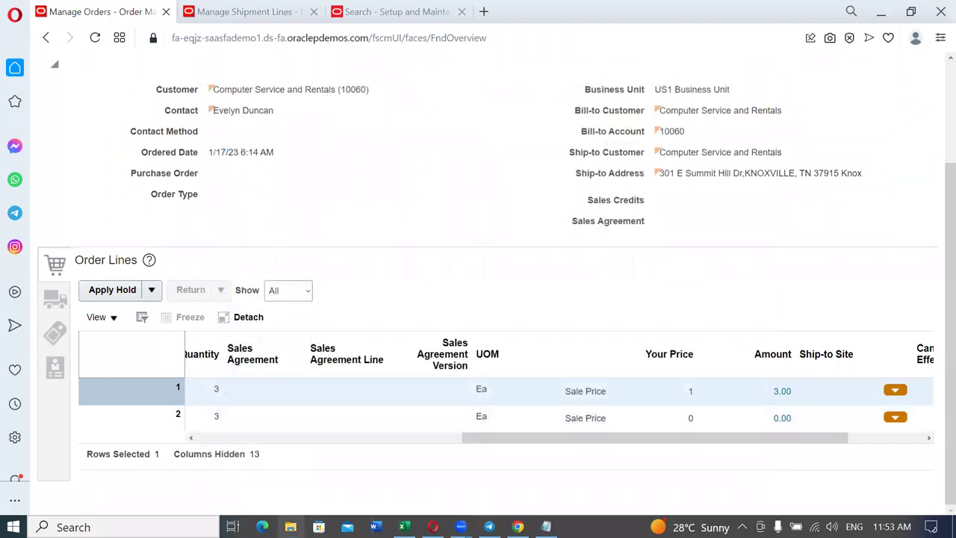
click(403, 527)
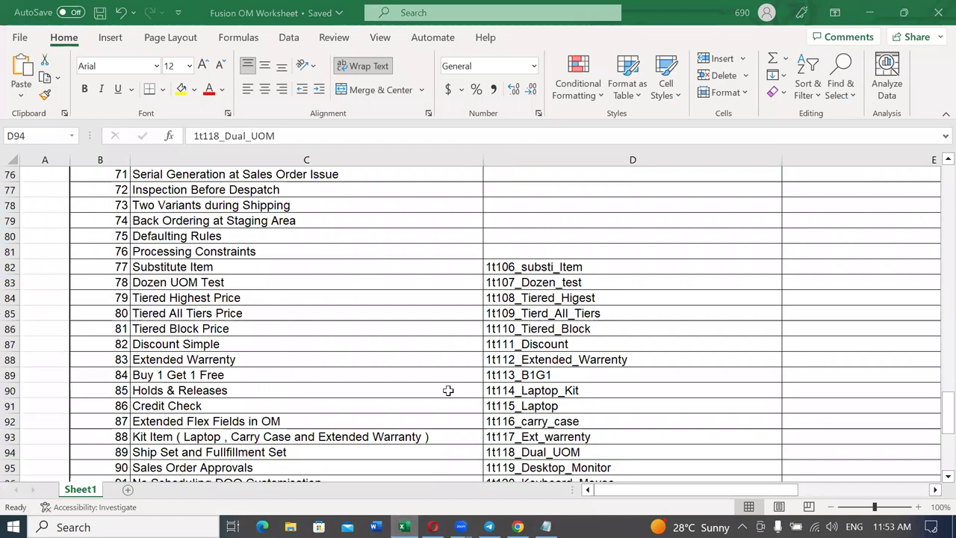
Review the Credit Check and Buy 1 Get 1 Free scenario rows in the worksheet
click(297, 405)
click(366, 377)
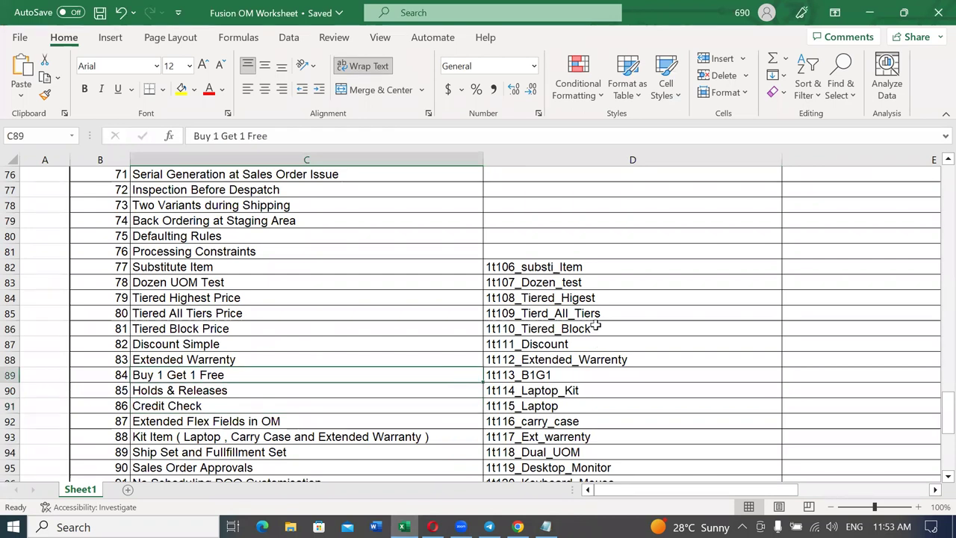
scroll(619, 401, down, 2)
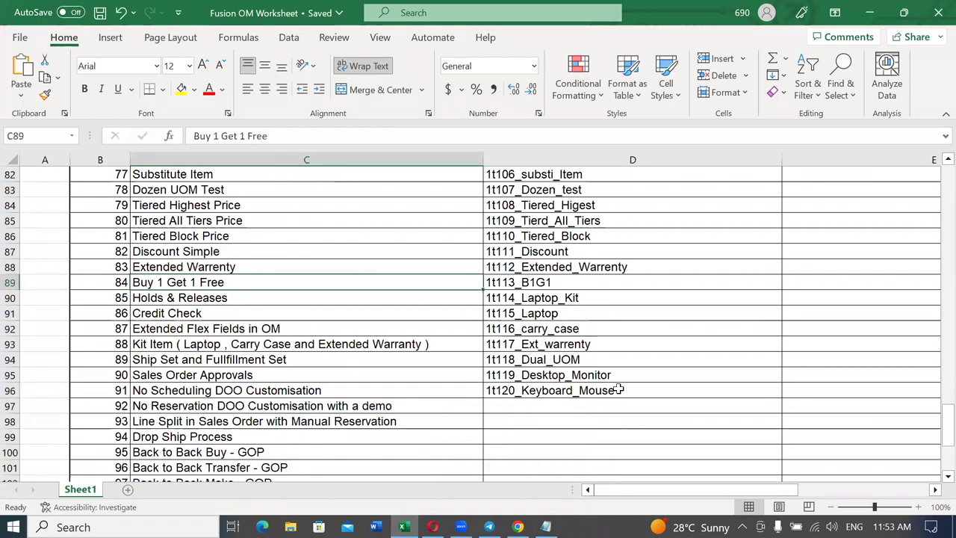
scroll(618, 389, up, 4)
ctrl+scroll(620, 393, up, 1)
scroll(621, 395, down, 9)
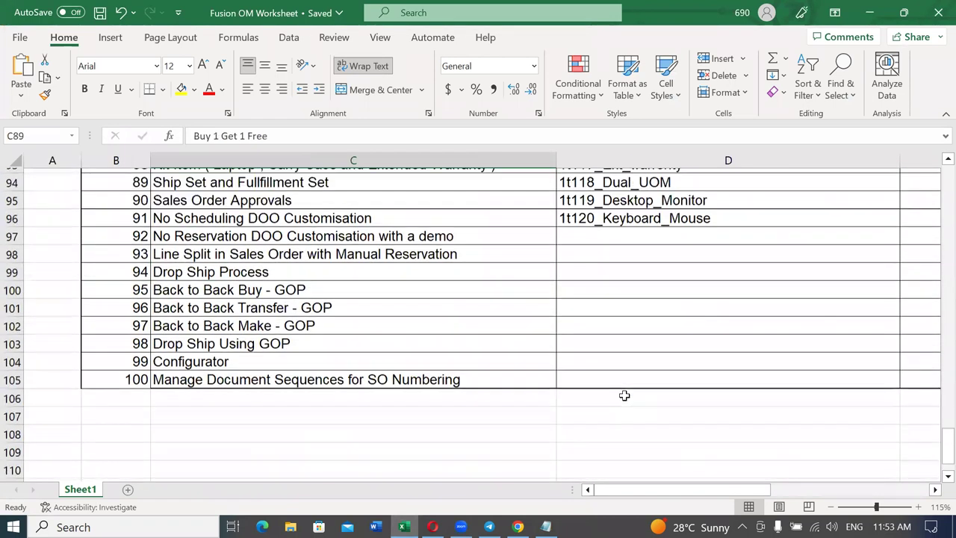
scroll(624, 395, up, 3)
Read item codes 1t114_Laptop_Kit, 1t115_Laptop, 1t116_carry_case and 1t117_Ext_warrenty
click(622, 245)
click(629, 263)
click(633, 292)
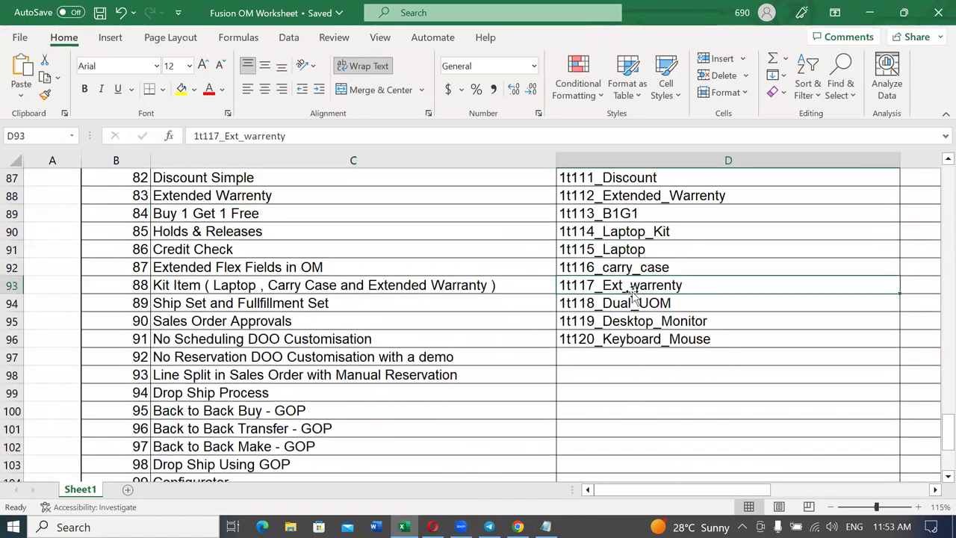
click(629, 231)
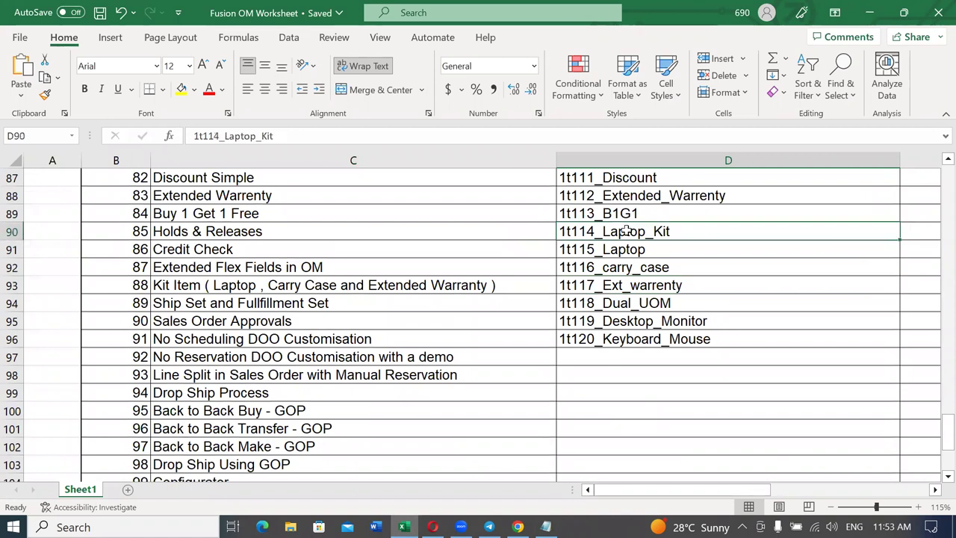
click(674, 249)
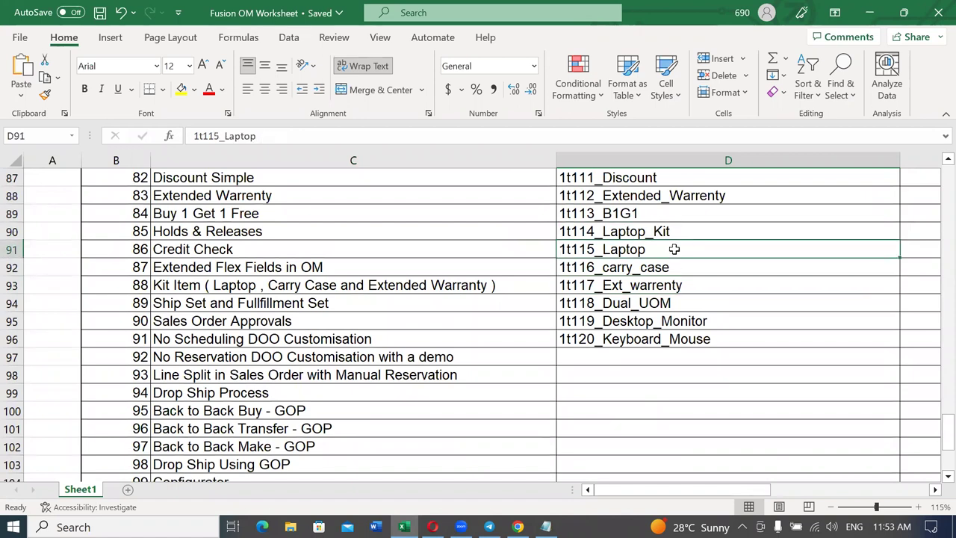
click(694, 267)
click(701, 287)
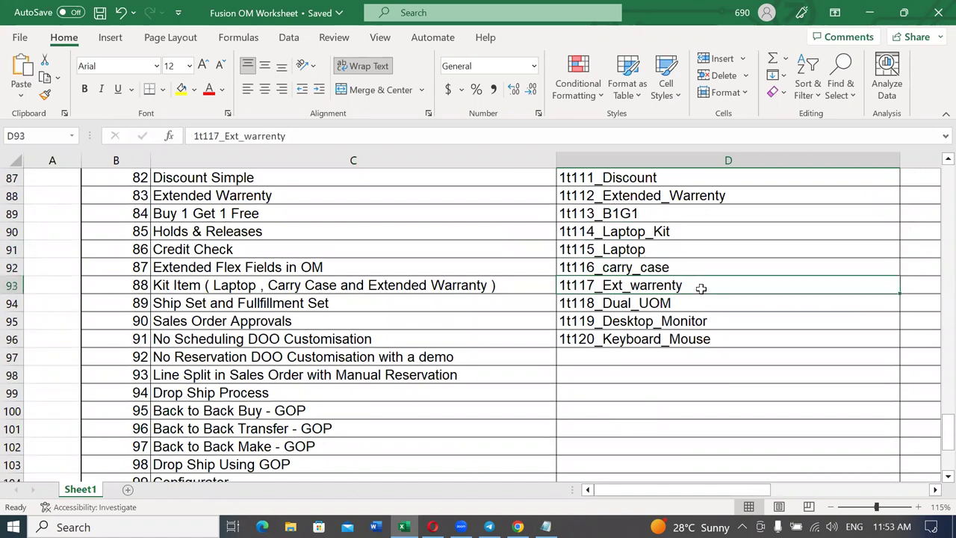
Mark the laptop, carry case and warranty codes, then return to the Oracle order page
drag(693, 248, 694, 276)
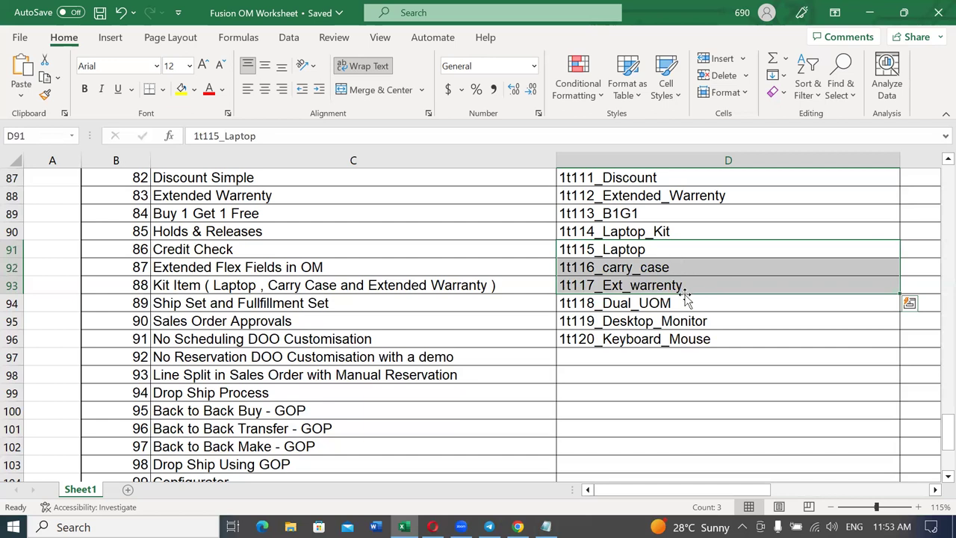
click(614, 251)
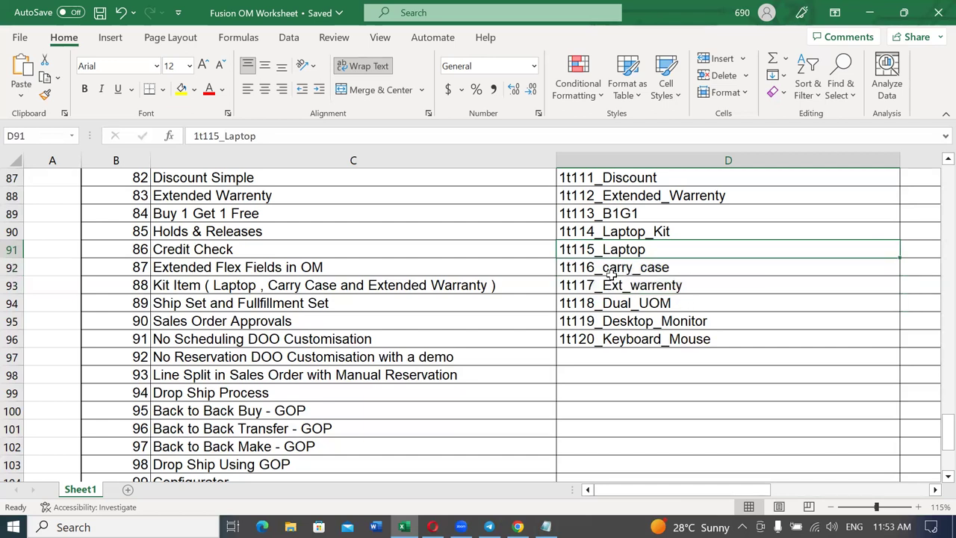
click(611, 271)
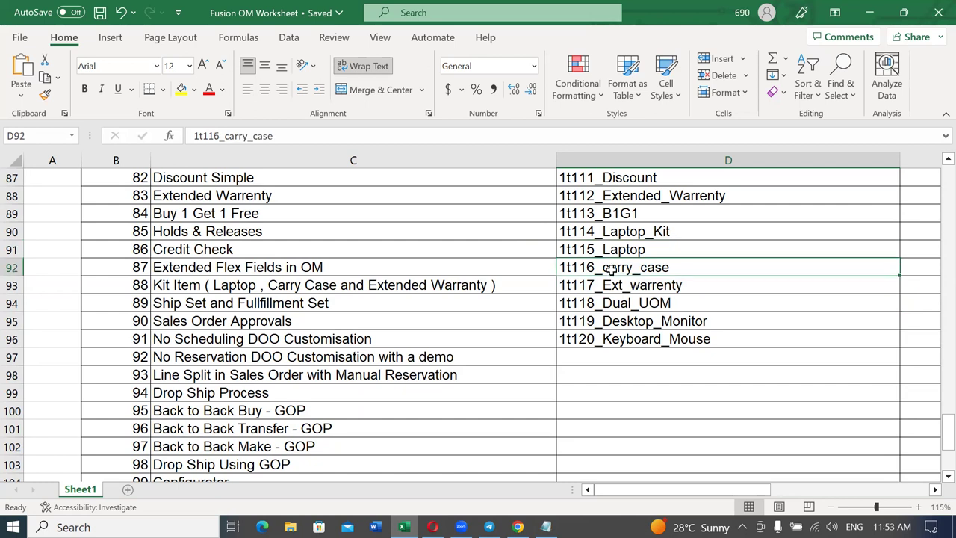
click(613, 290)
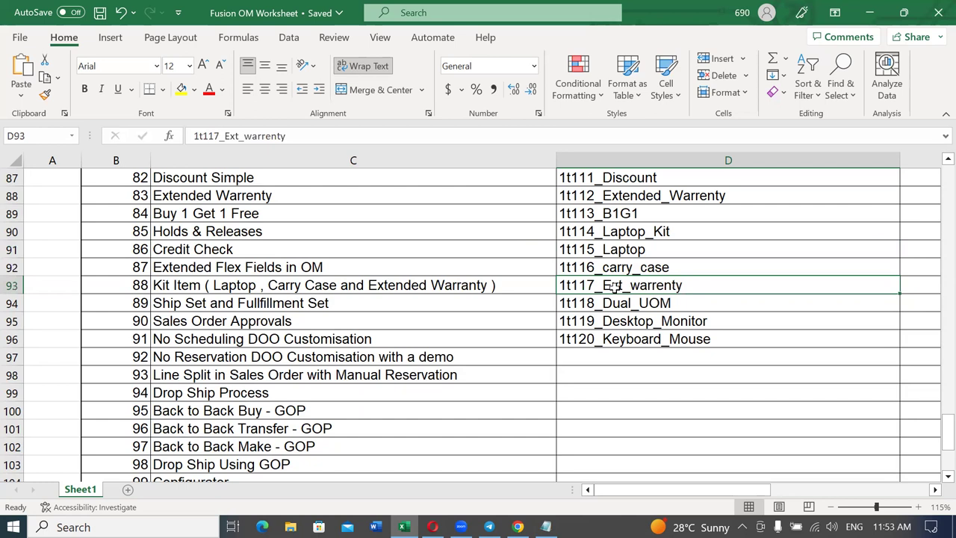
click(626, 251)
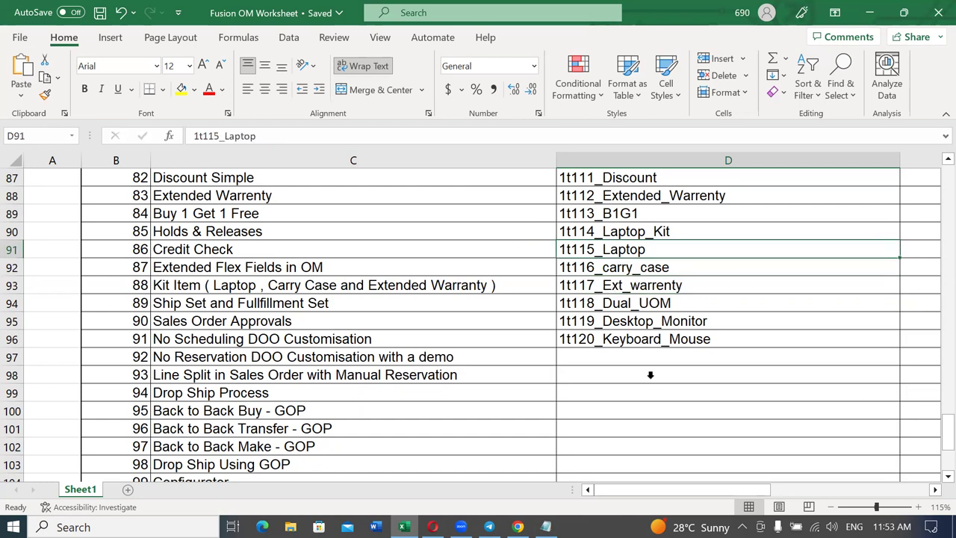
key(alt+Tab)
scroll(355, 256, up, 3)
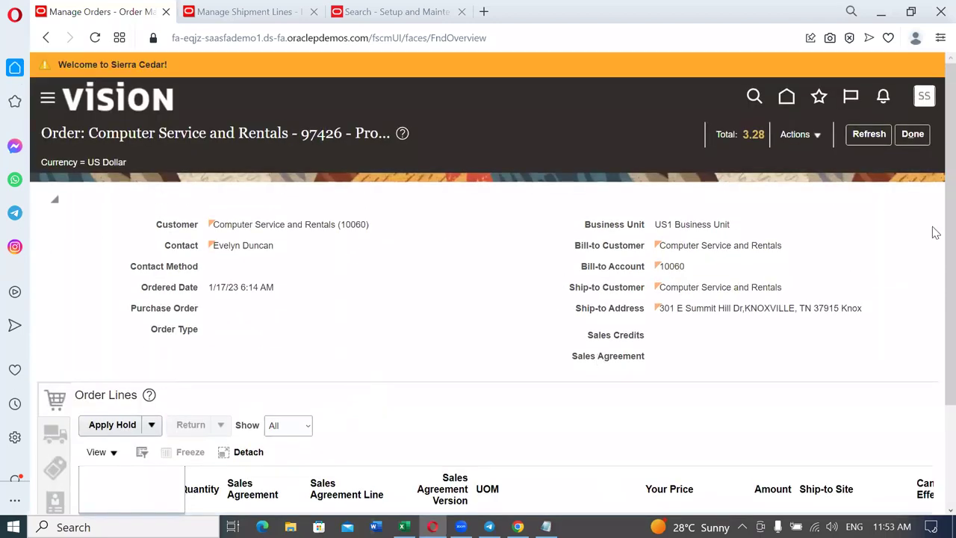
Leave the current order and start a new sales order in US1 Business Unit
click(916, 137)
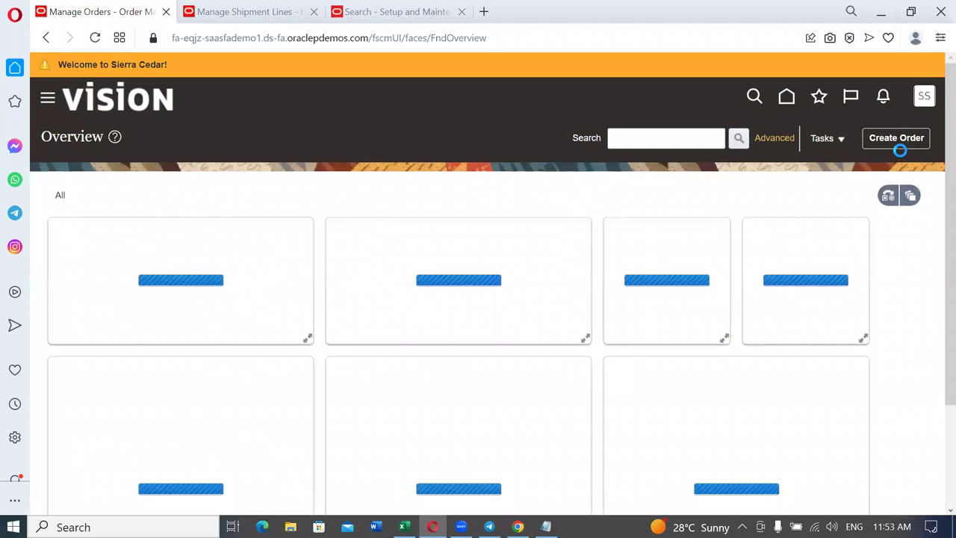
click(900, 139)
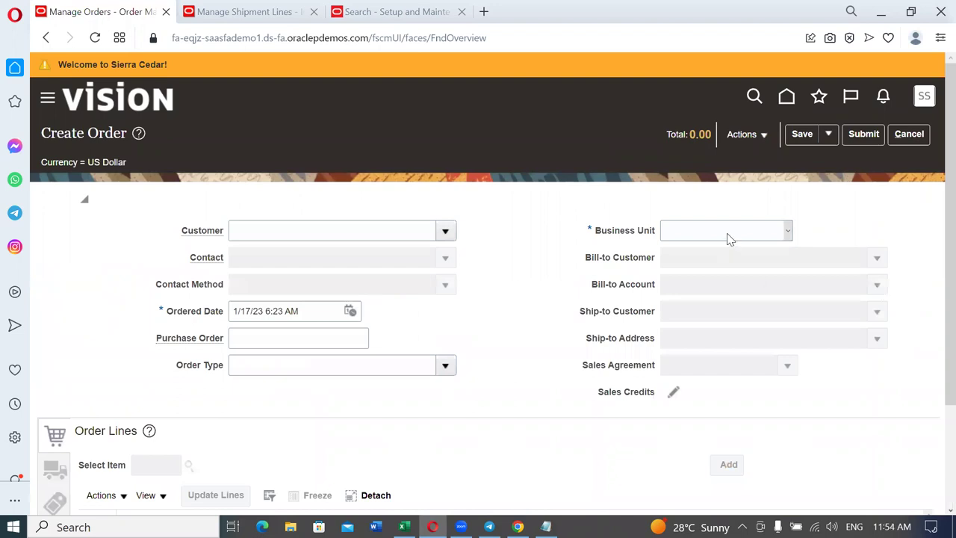
click(730, 238)
scroll(799, 304, down, 3)
scroll(800, 366, up, 3)
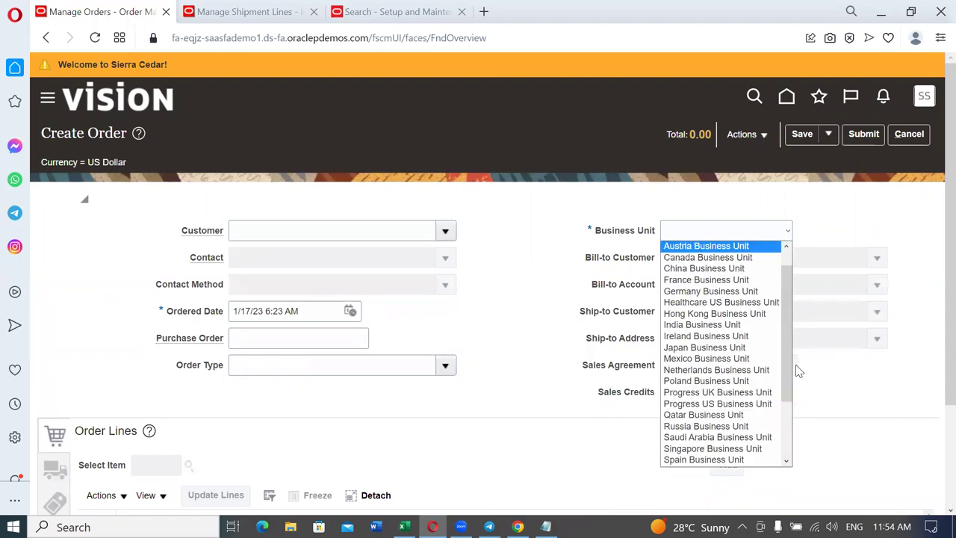
drag(789, 358, 783, 439)
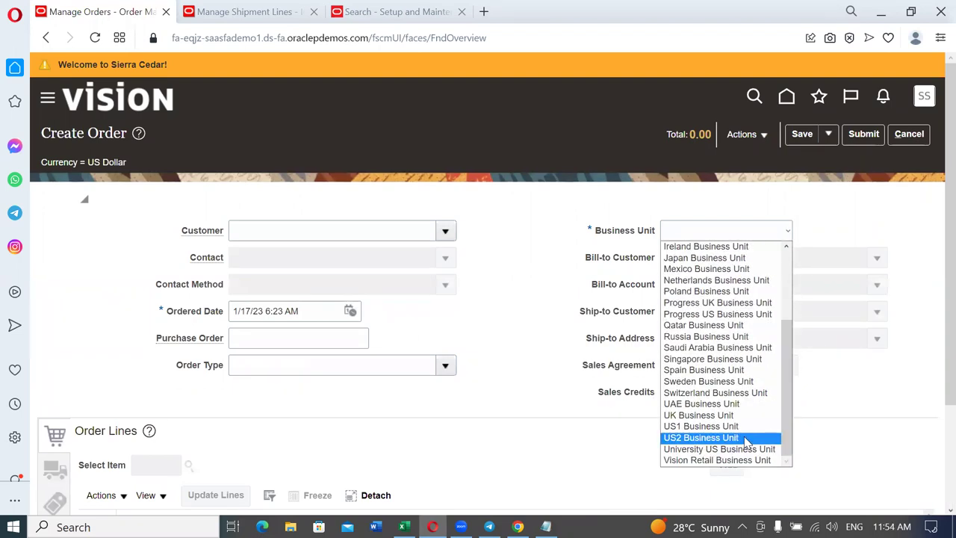
click(755, 426)
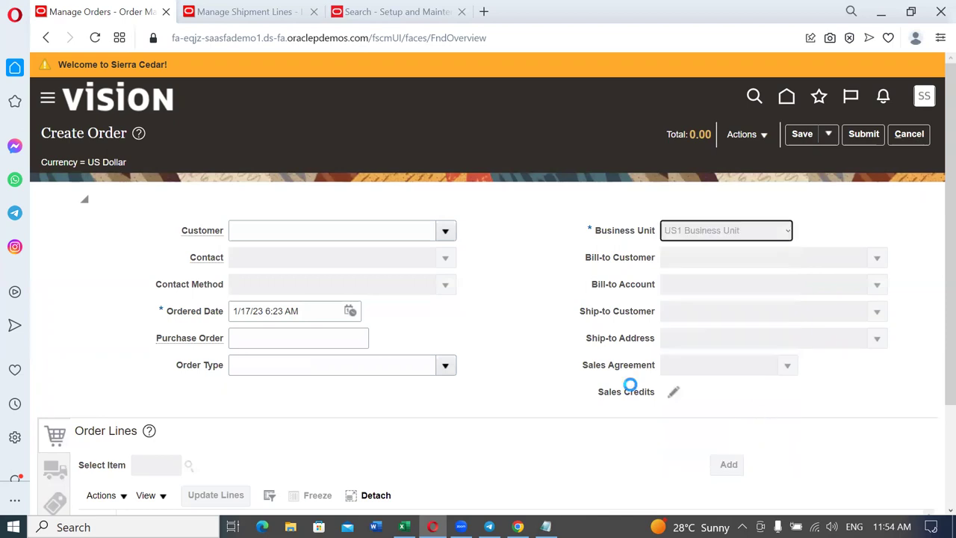
Set the customer to Computer Service and Rentals, then go back to the item worksheet
click(270, 229)
text(comp)
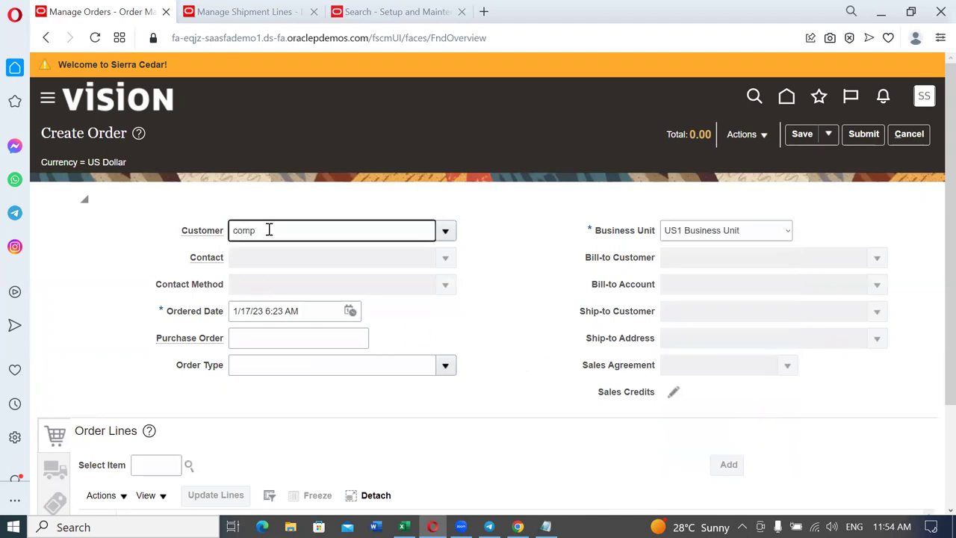
click(308, 255)
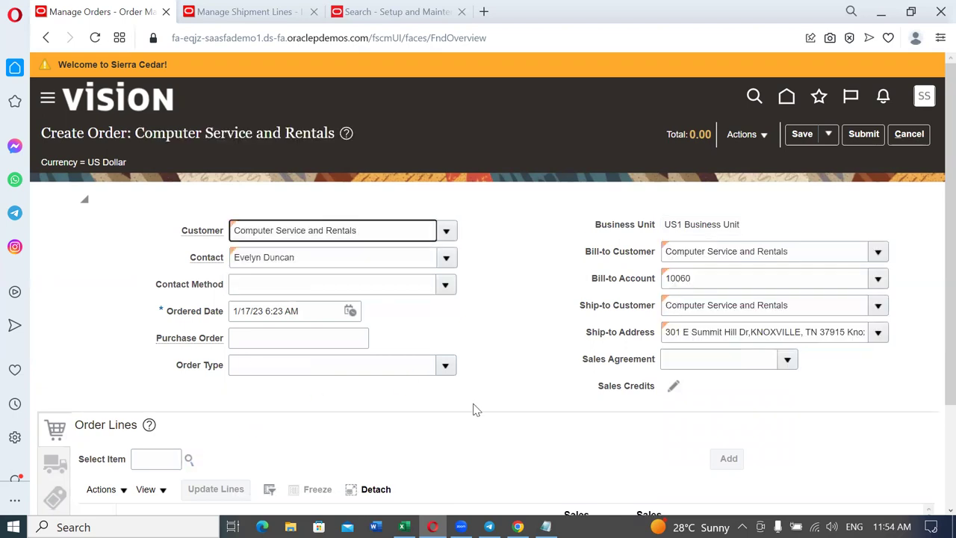
key(alt+Tab)
click(384, 359)
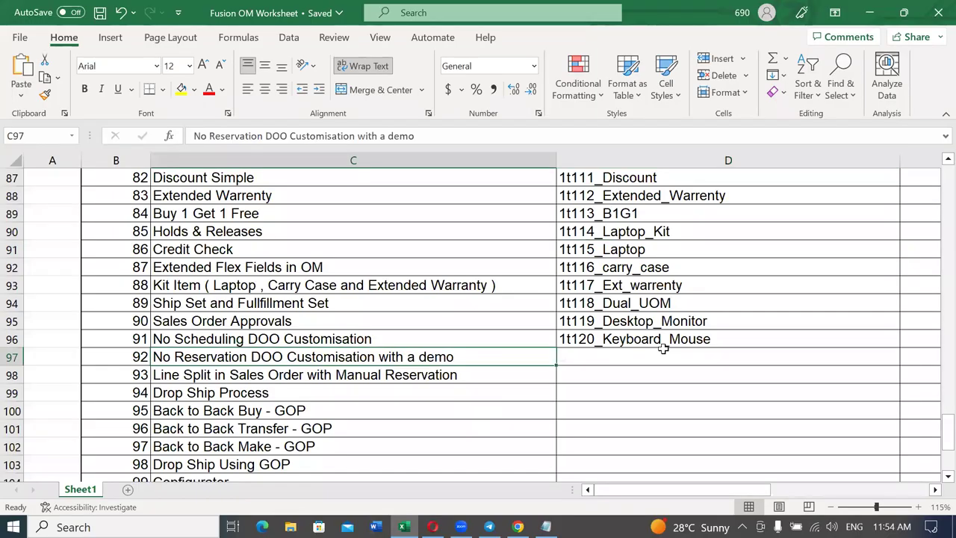
Add a 1t115_Laptop order line at quantity 5, copying the code from the worksheet
click(646, 252)
key(ctrl+c)
key(alt+Tab)
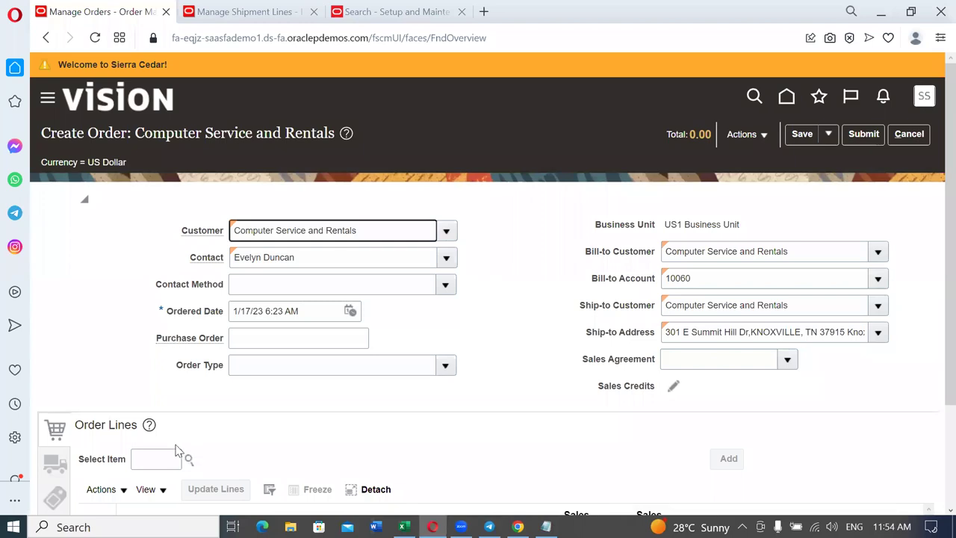
click(156, 457)
key(ctrl+v)
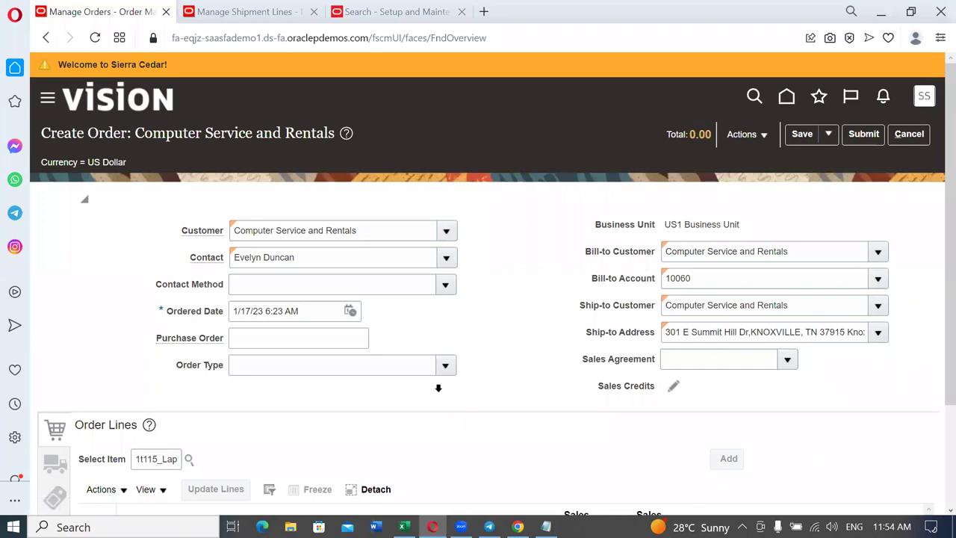
text(5)
key(Tab)
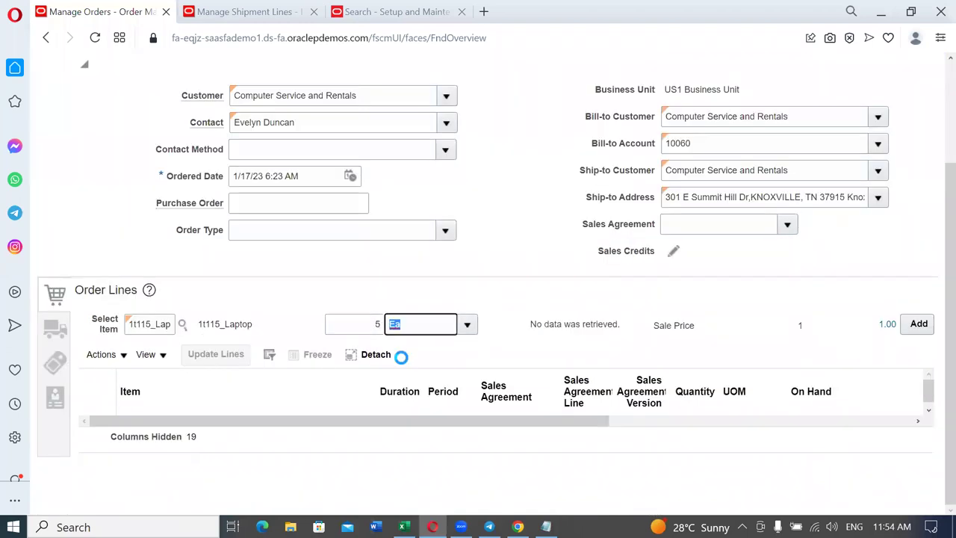
click(915, 329)
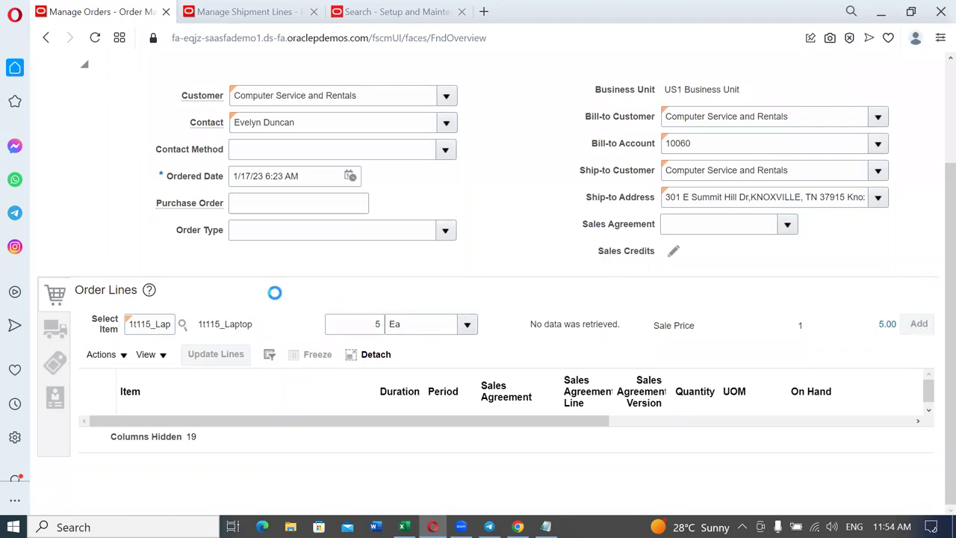
Add a 1t116_carry_case order line at quantity 5
key(alt+Tab)
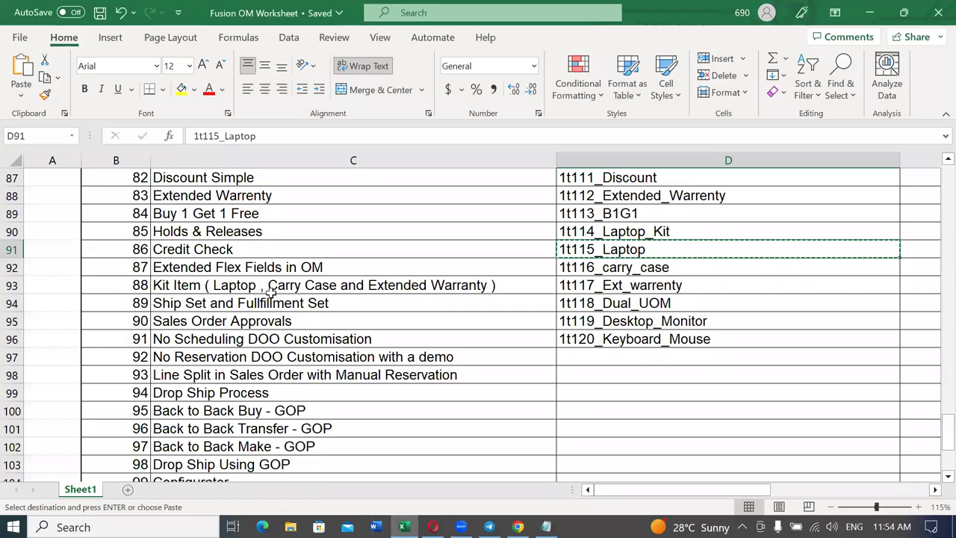
click(577, 270)
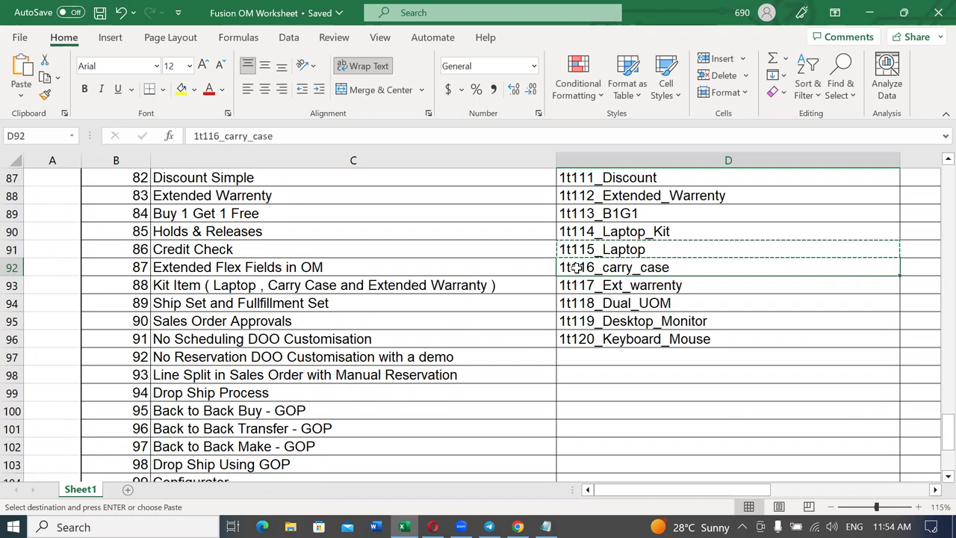
key(ctrl+c)
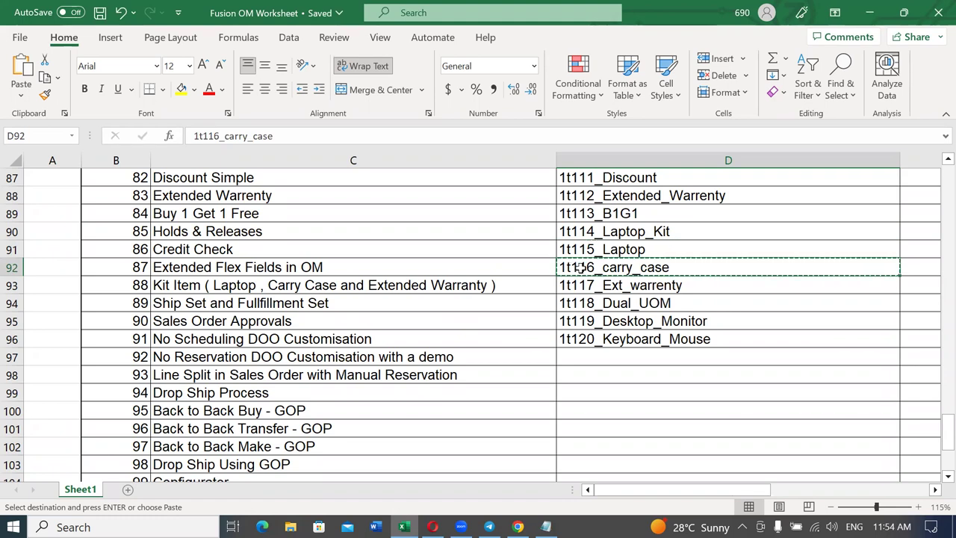
key(alt+Tab)
click(165, 325)
key(ctrl+v)
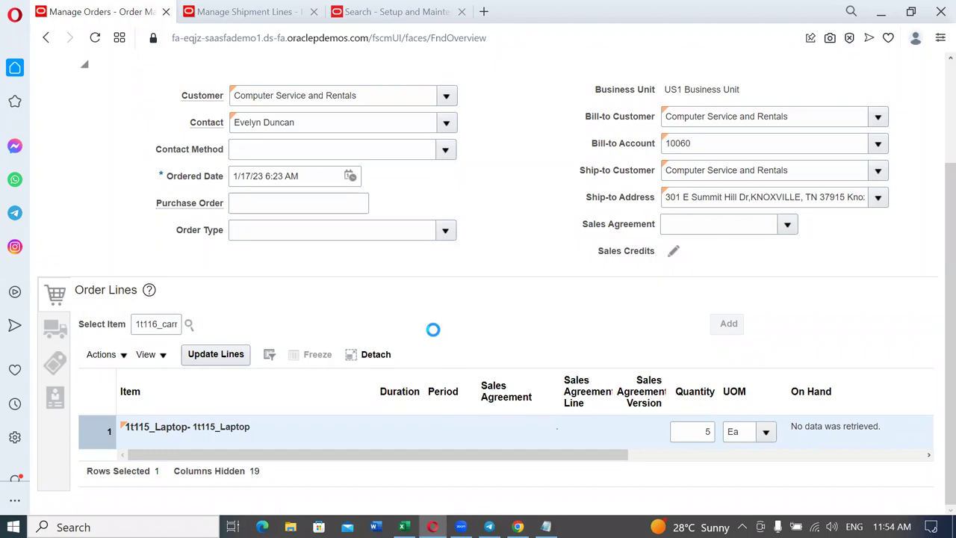
double_click(356, 326)
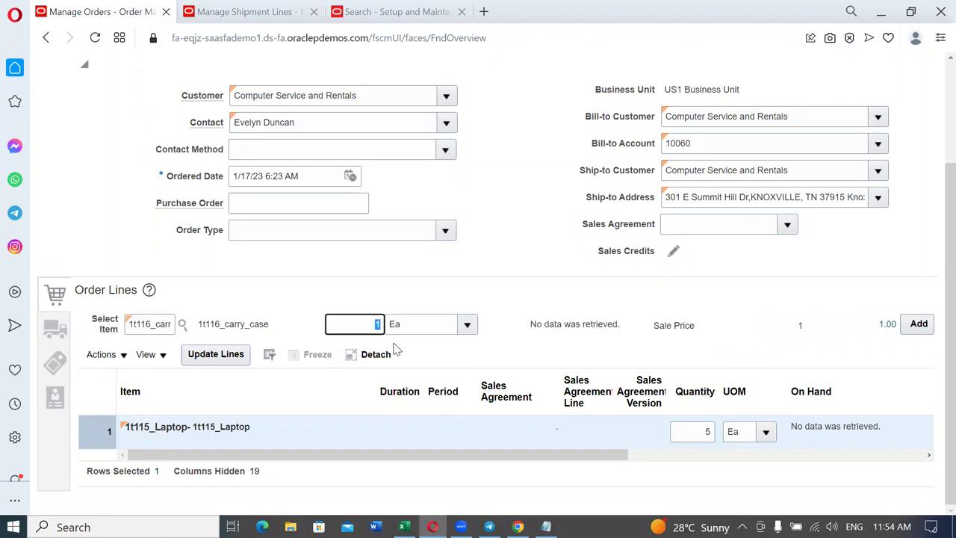
text(5)
key(Tab)
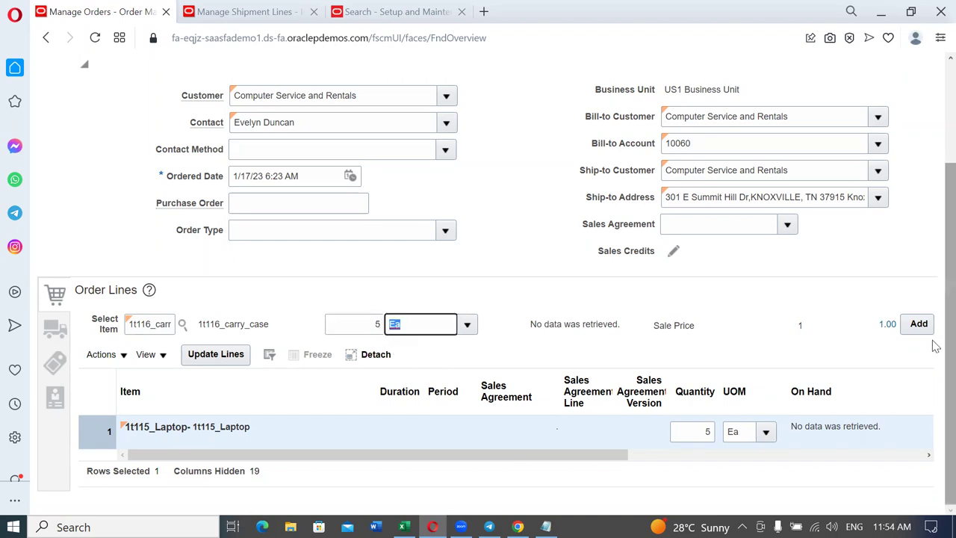
click(919, 324)
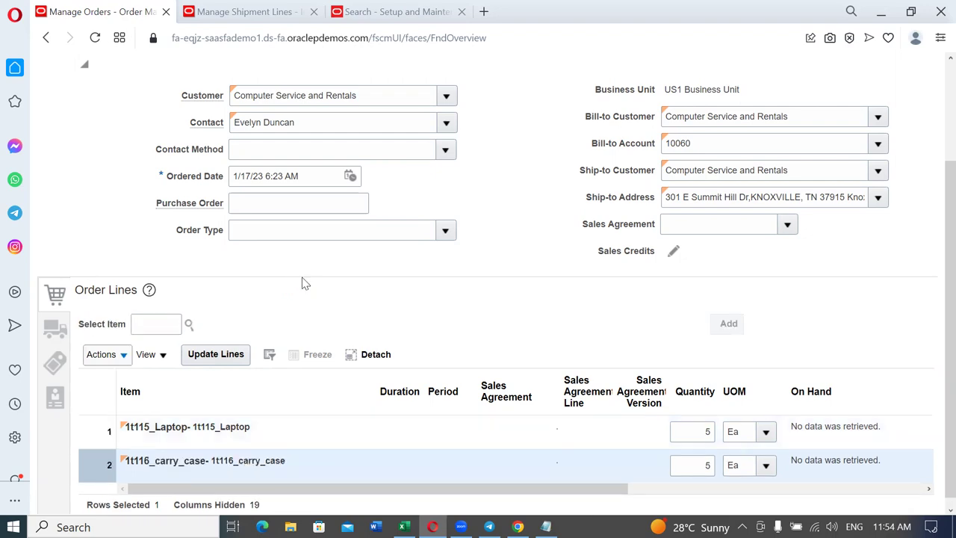
Copy the 1t117_Ext_warrenty code from the worksheet and return to the order
key(alt+Tab)
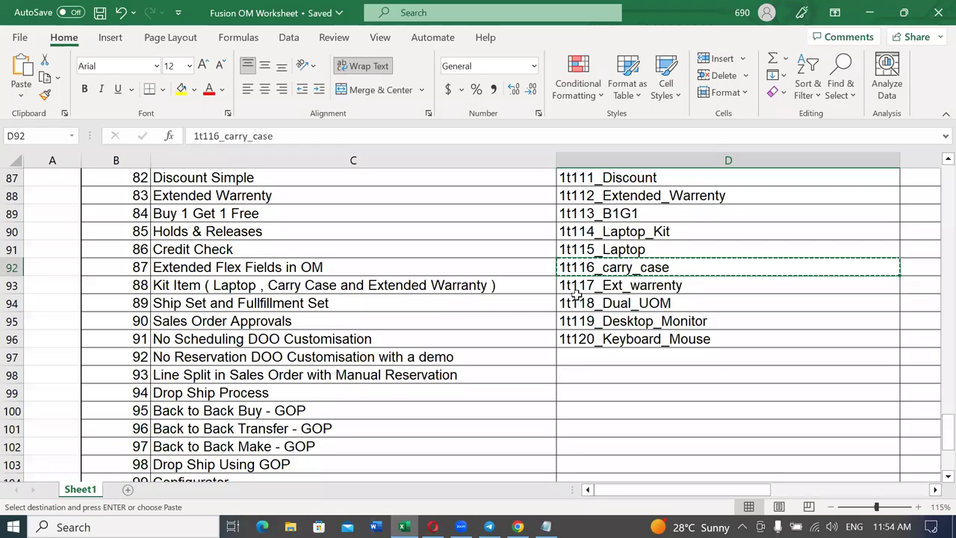
click(586, 287)
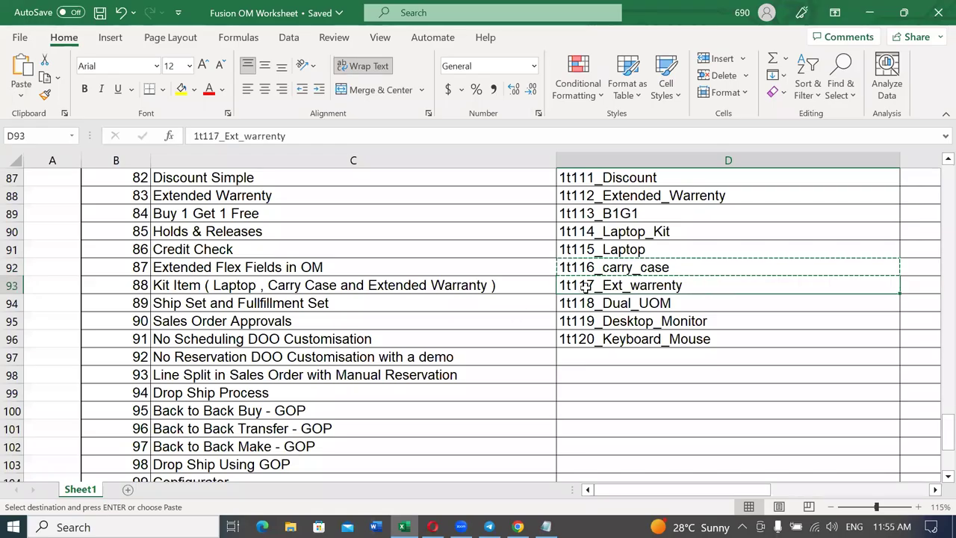
key(ctrl+c)
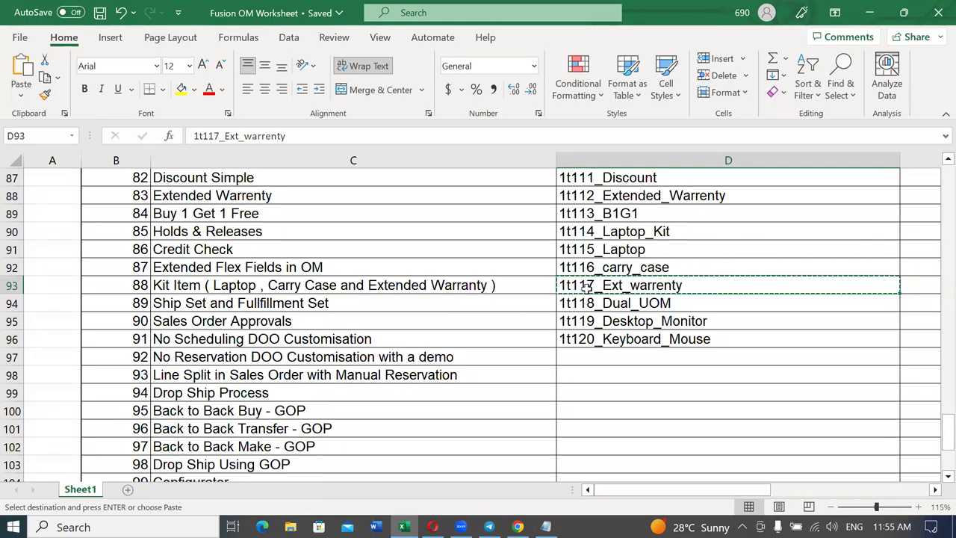
key(alt+Tab)
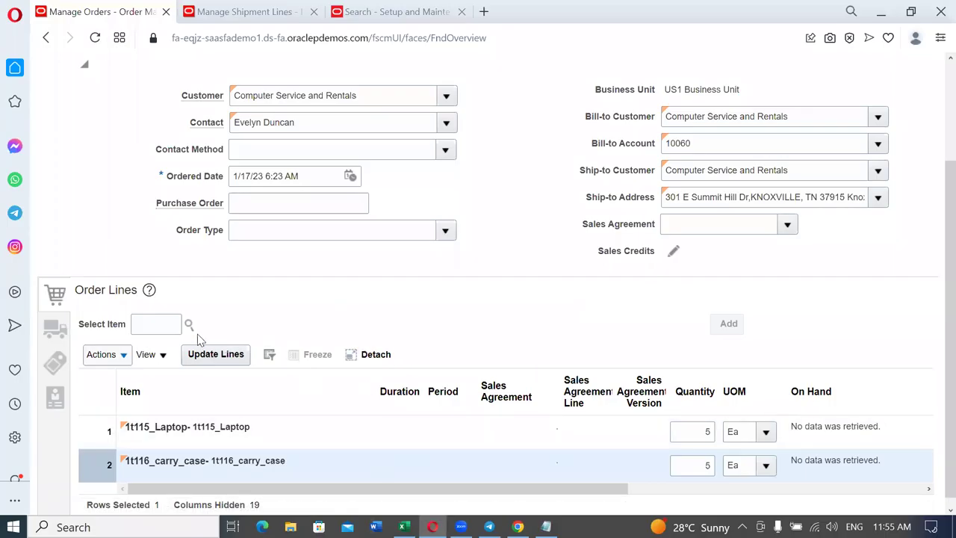
Add a 1t117_Ext_warrenty line at quantity 5 by pasting the copied item code
click(172, 323)
key(ctrl+v)
key(Tab)
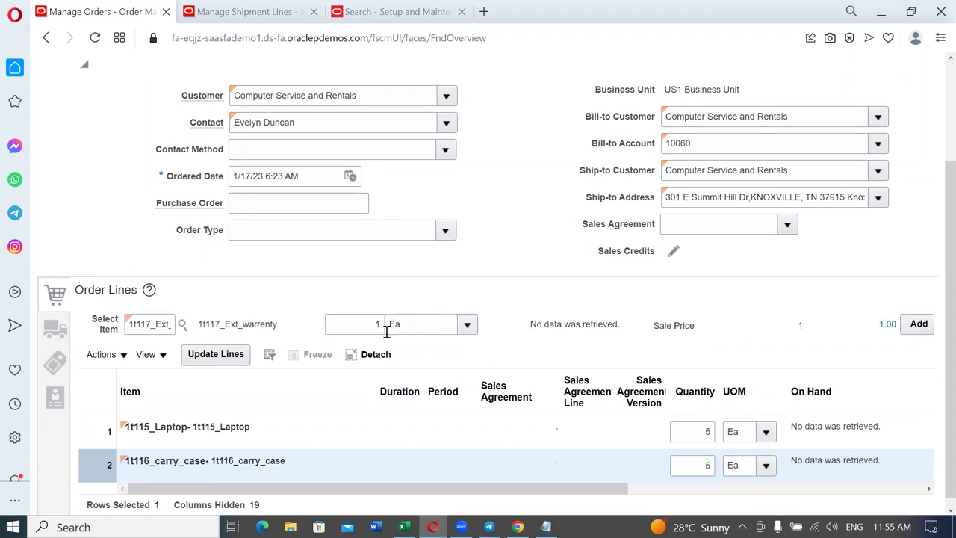
double_click(378, 325)
text(5)
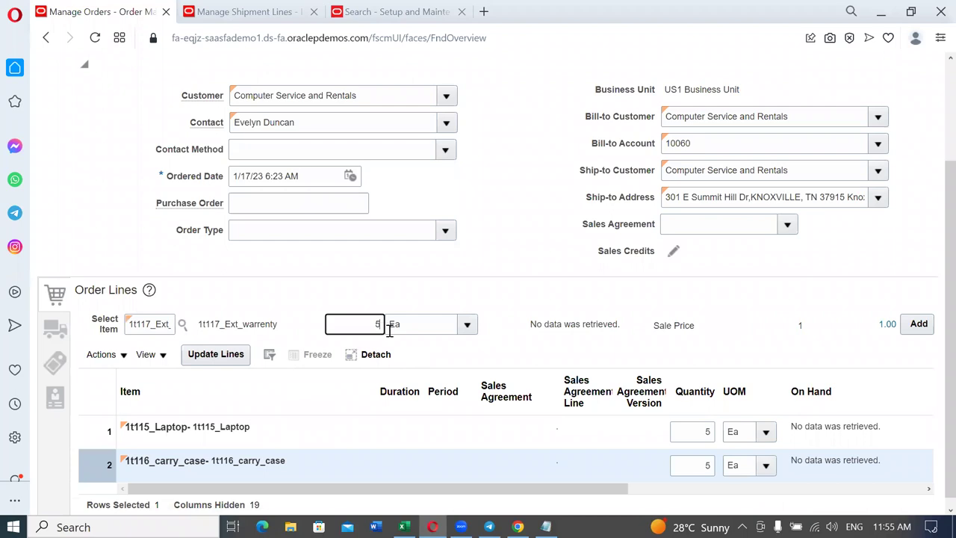
key(Tab)
click(917, 325)
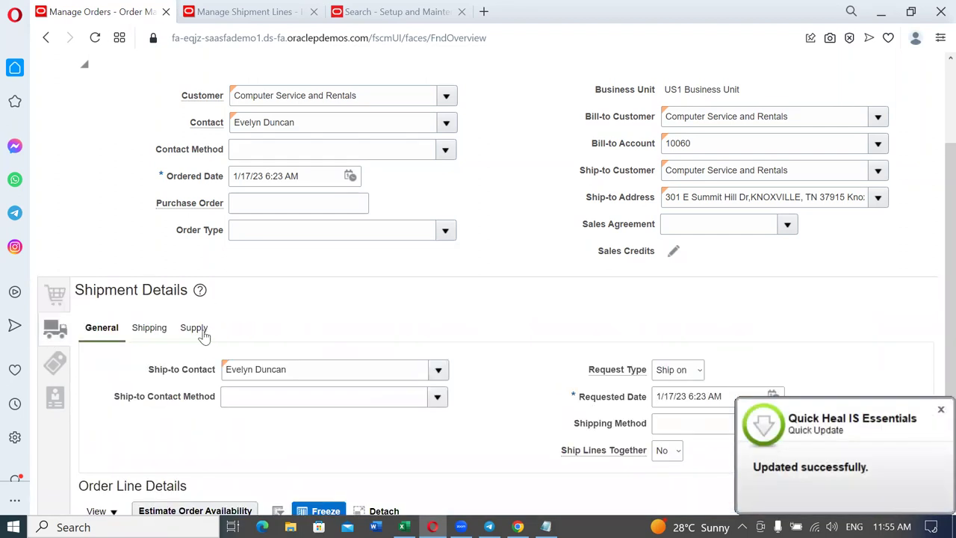
Enter warehouse 001 on the Supply tab so 001 - Seattle supplies all three lines
click(316, 371)
text(001)
key(Tab)
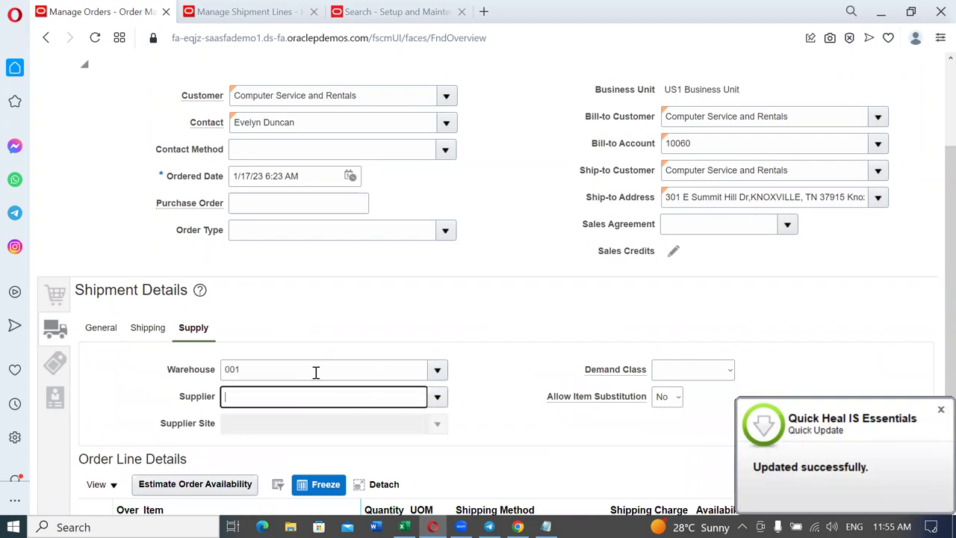
scroll(432, 304, down, 3)
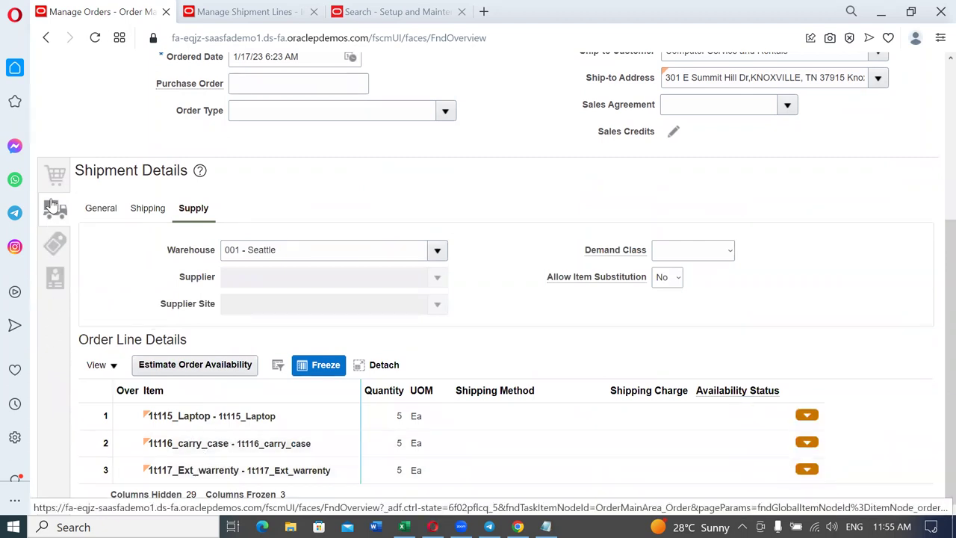
click(806, 419)
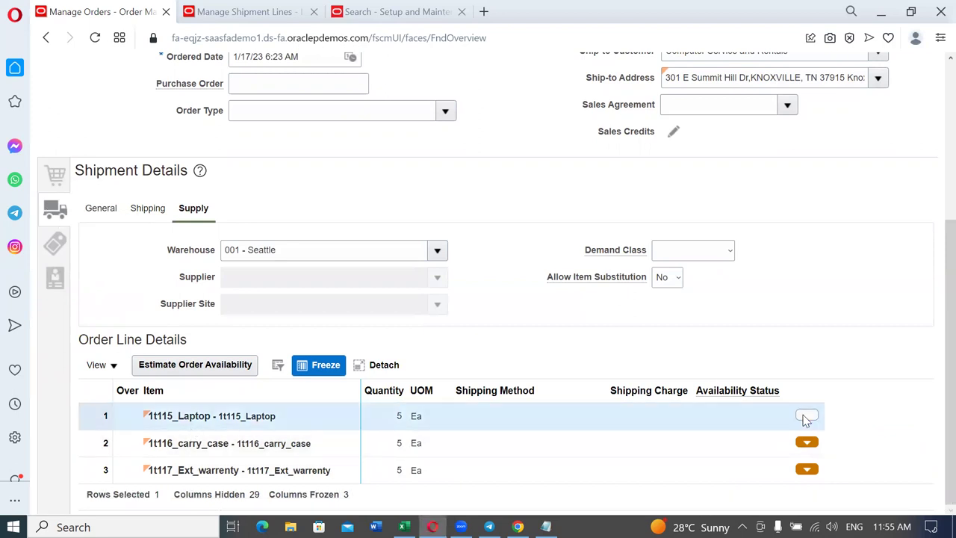
Override line 1 (1t115_Laptop) with a newly created shipment set named SS1
click(805, 419)
click(753, 437)
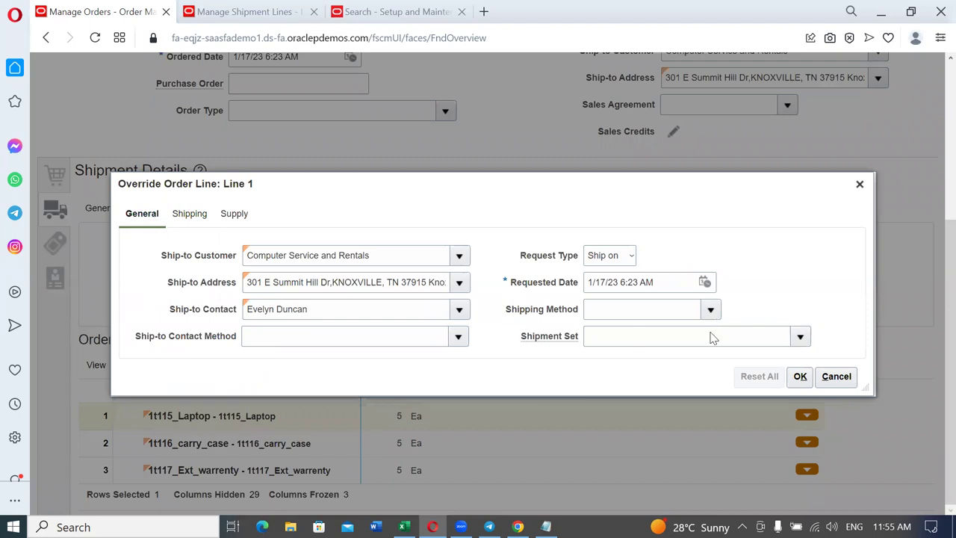
click(801, 340)
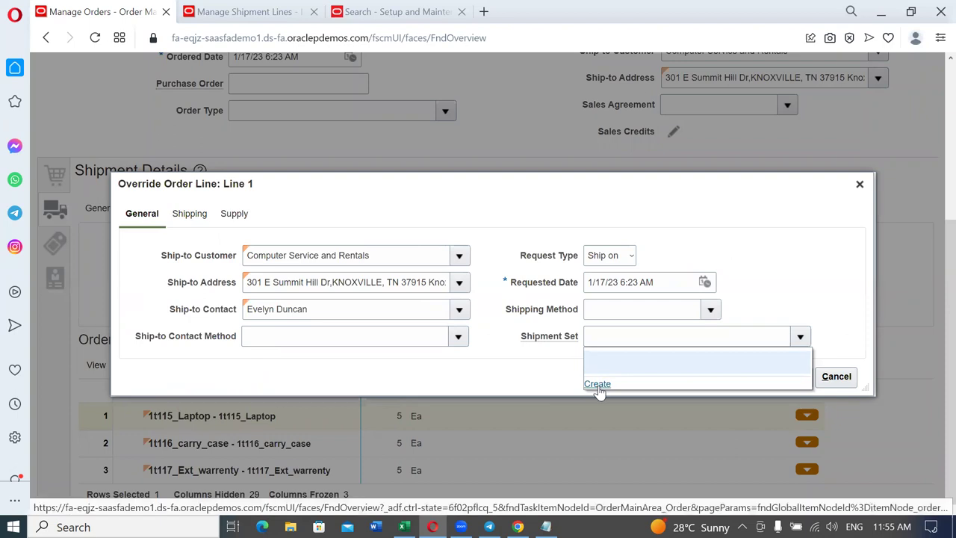
click(598, 384)
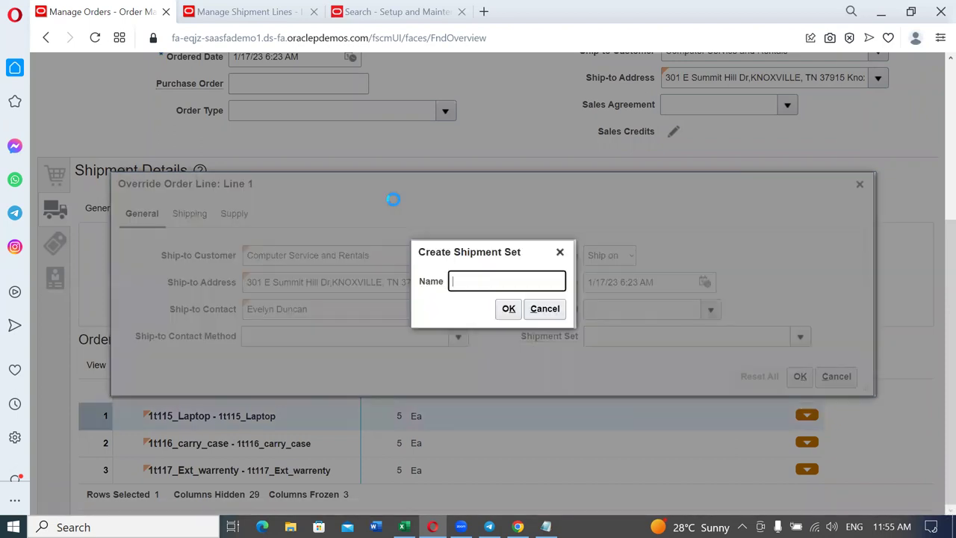
text(SS1)
key(Tab)
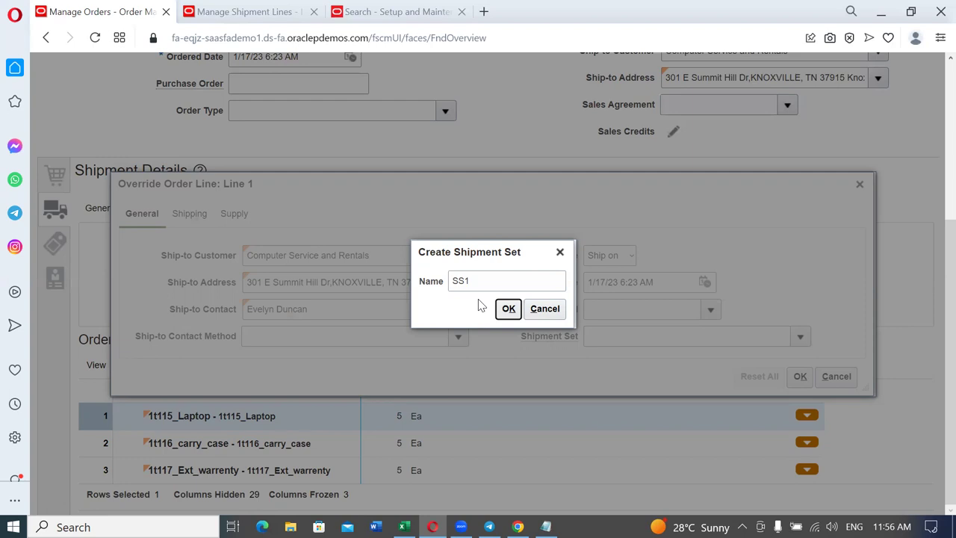
click(506, 307)
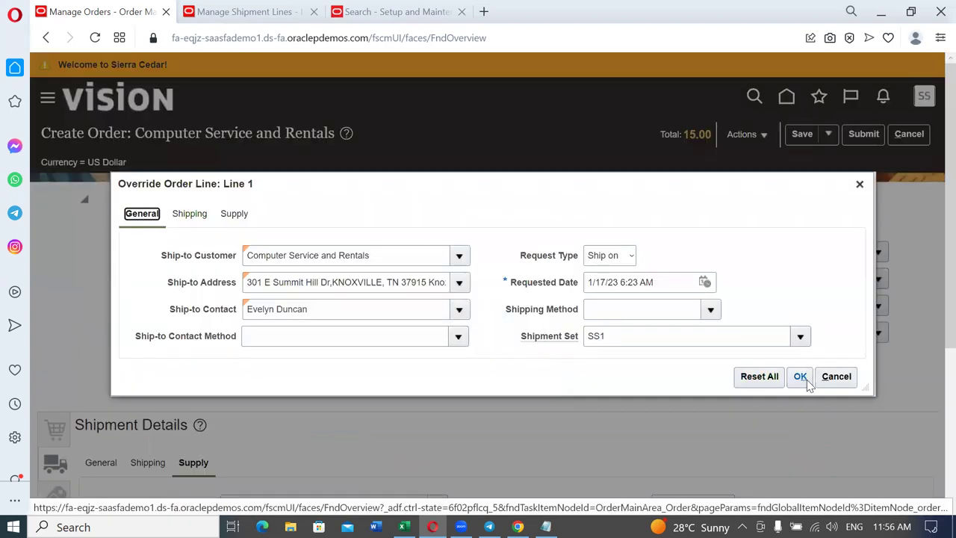
click(801, 379)
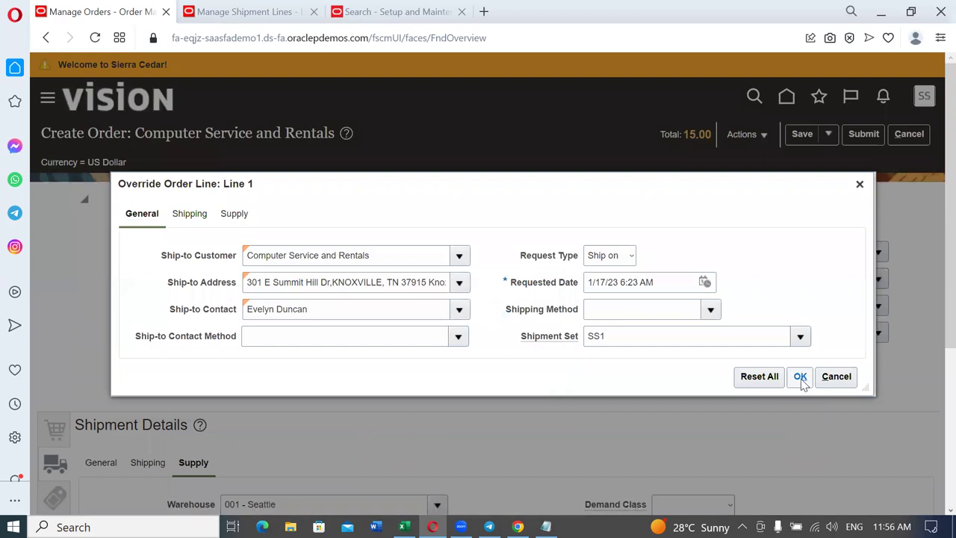
scroll(796, 367, down, 3)
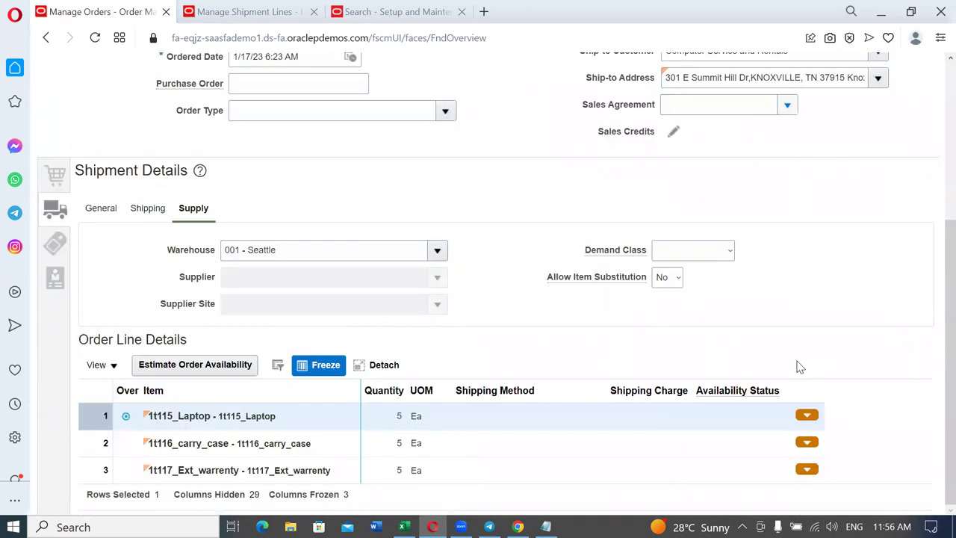
Assign line 2 (1t116_carry_case) to shipment set SS1 via Override Order Line
click(808, 444)
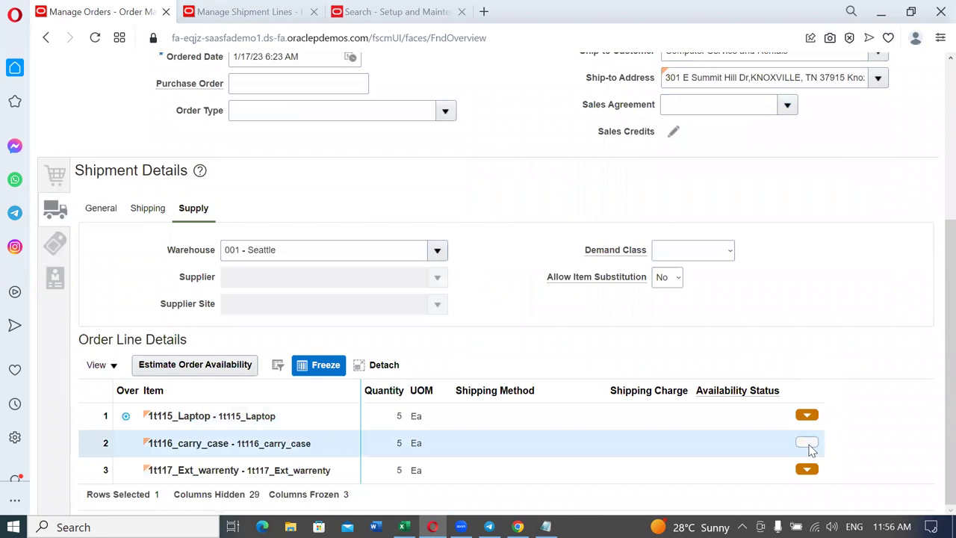
click(747, 461)
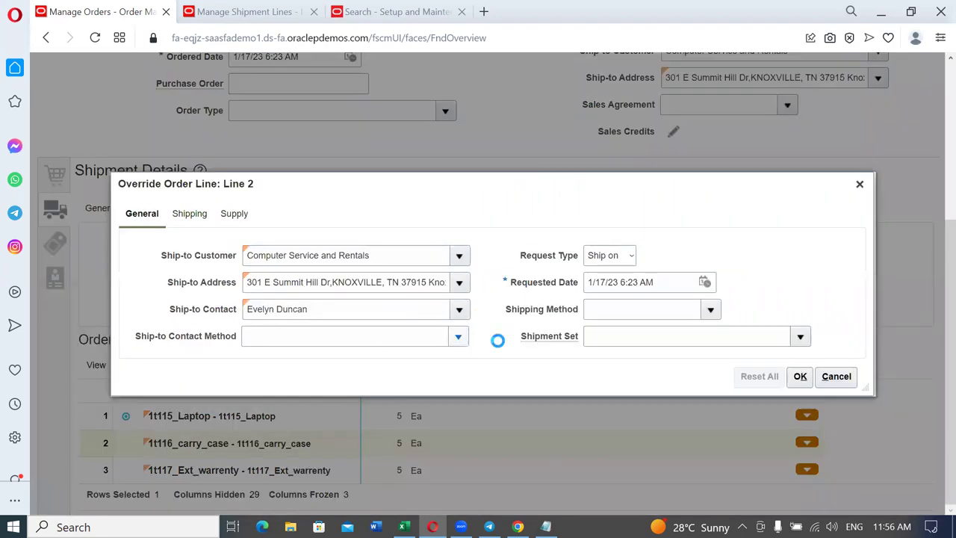
click(800, 335)
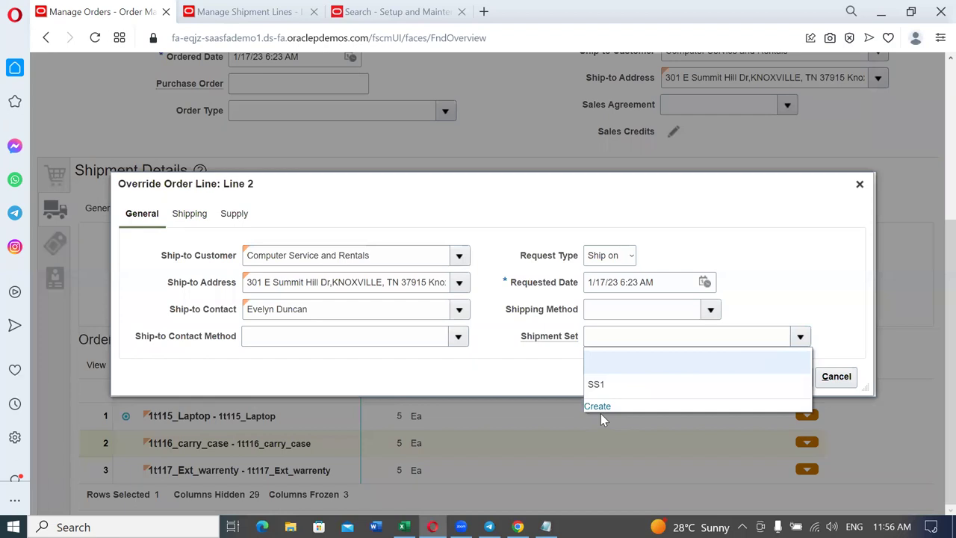
click(603, 383)
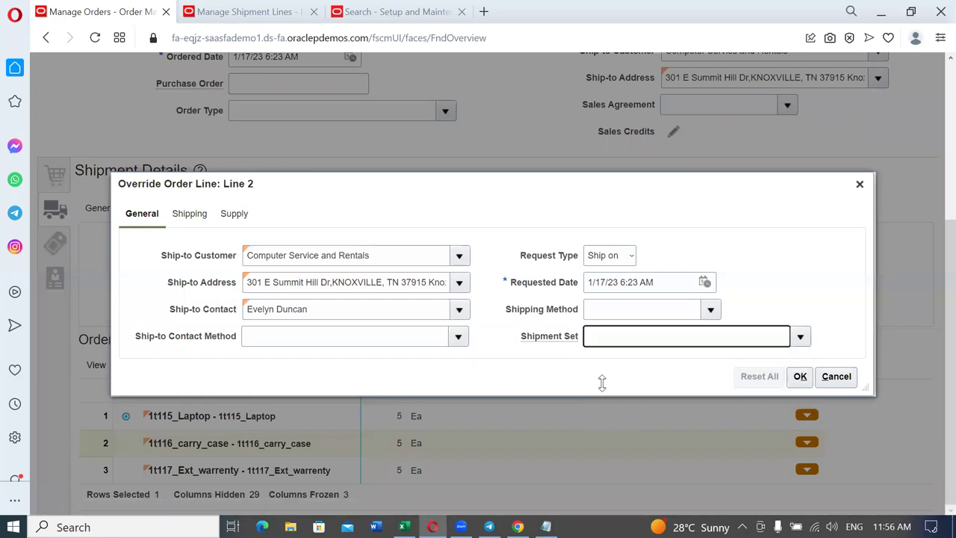
click(800, 375)
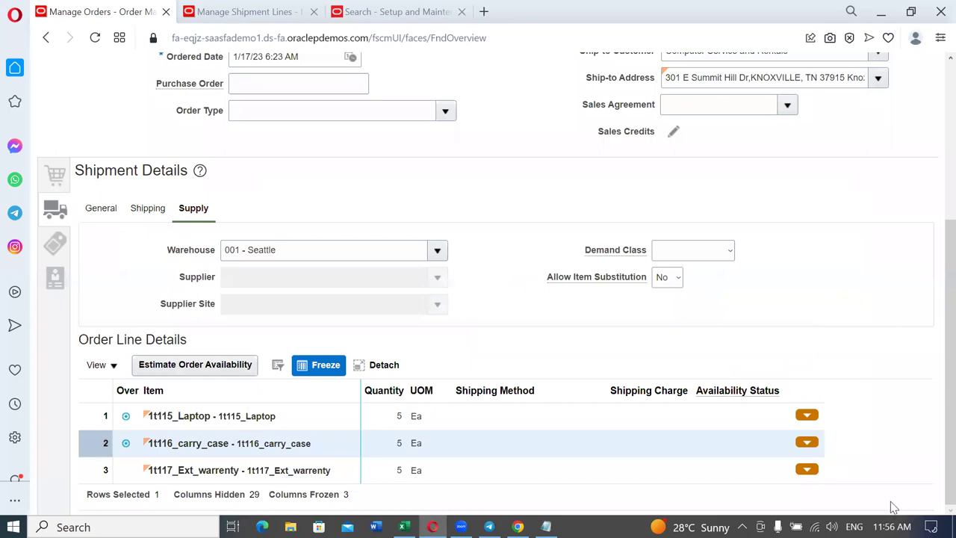
Assign line 3 (1t117_Ext_warrenty) to shipment set SS1 via Override Order Line
click(803, 473)
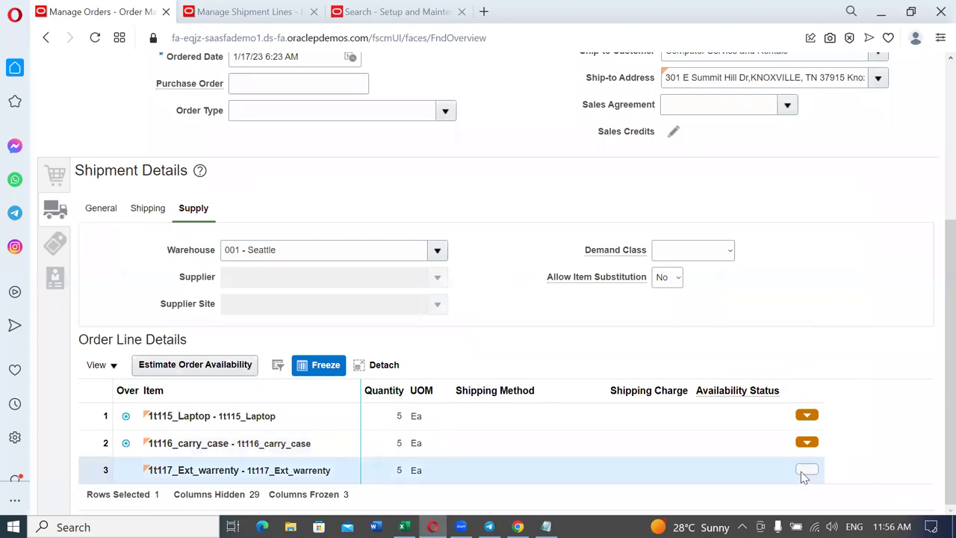
click(805, 471)
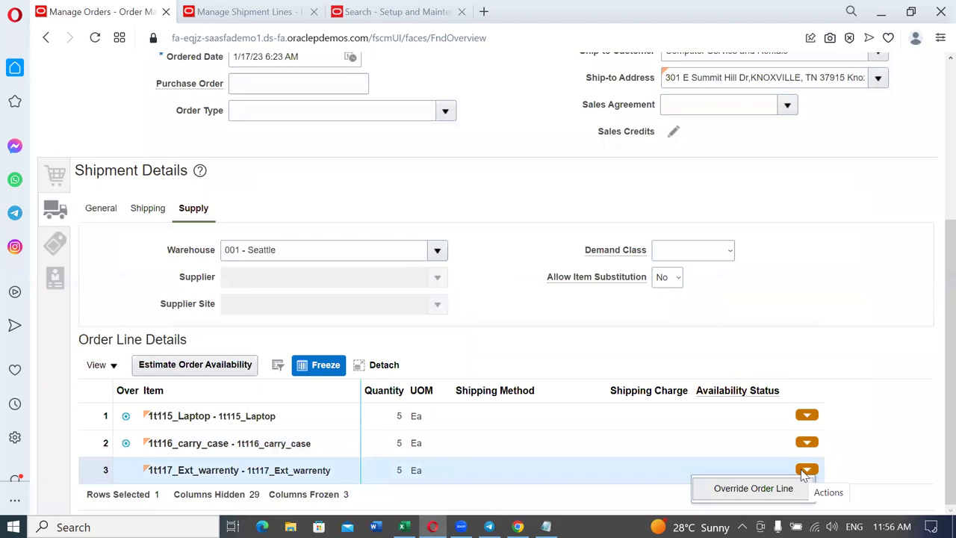
click(733, 491)
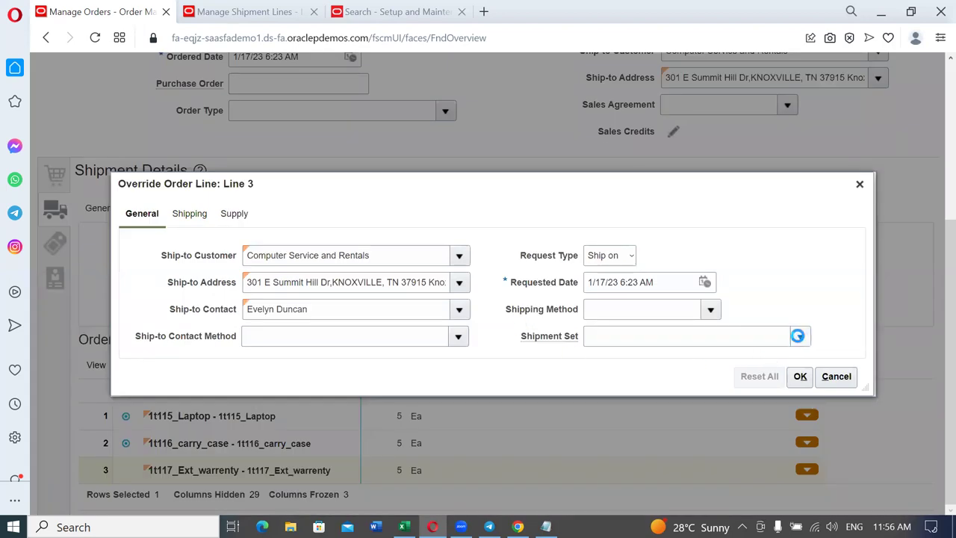
click(799, 338)
click(626, 392)
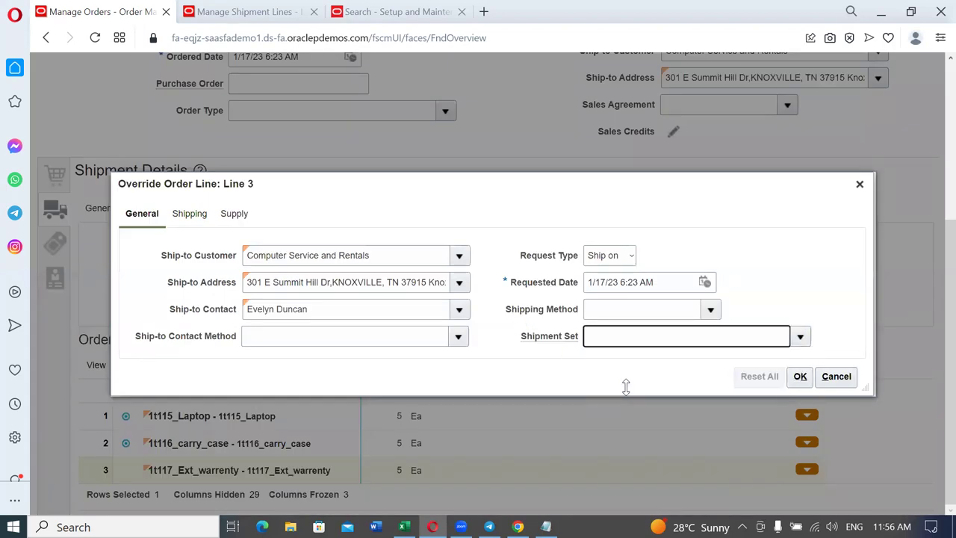
click(801, 378)
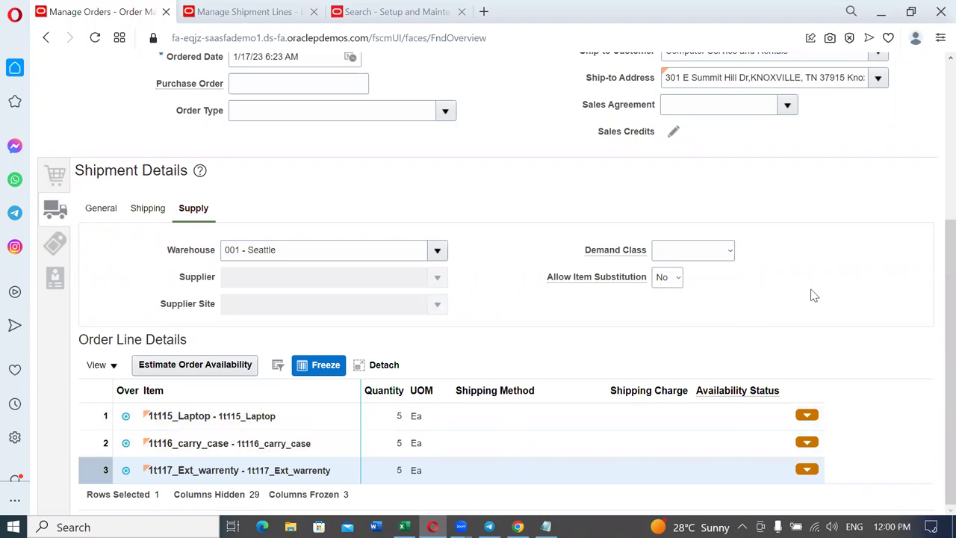
Submit the sales order and fix the trailing digits of its order number noted in Notepad
scroll(811, 295, up, 3)
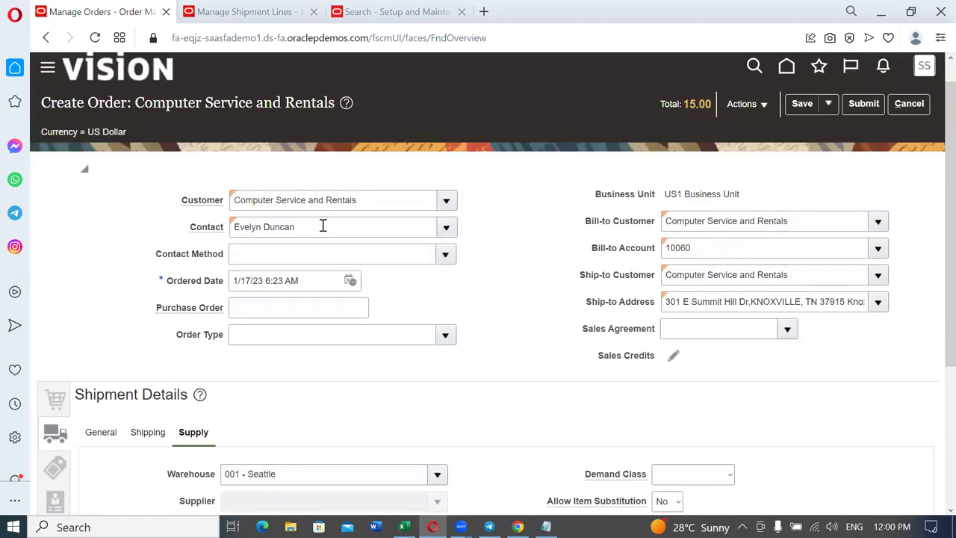
click(865, 104)
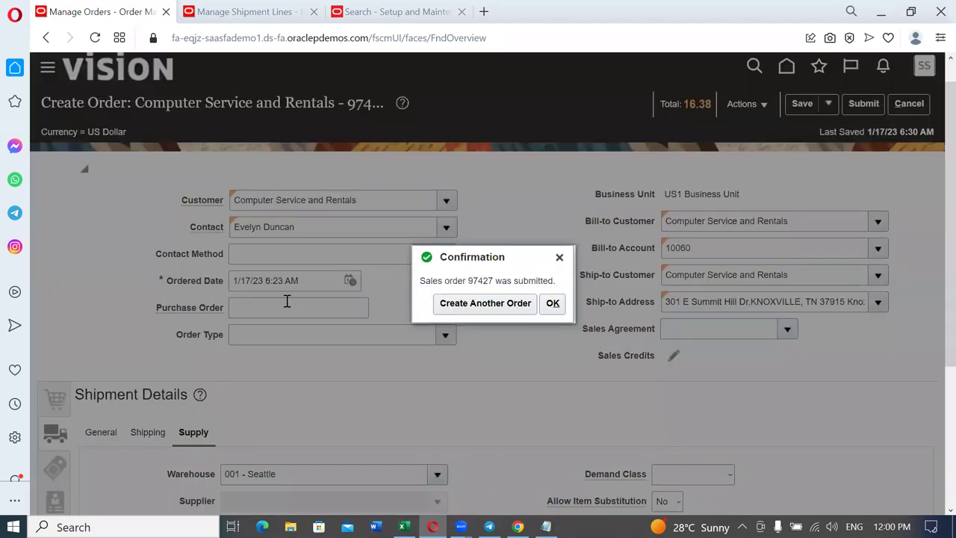
key(alt+Tab)
key(BackSpace)
key(BackSpace)
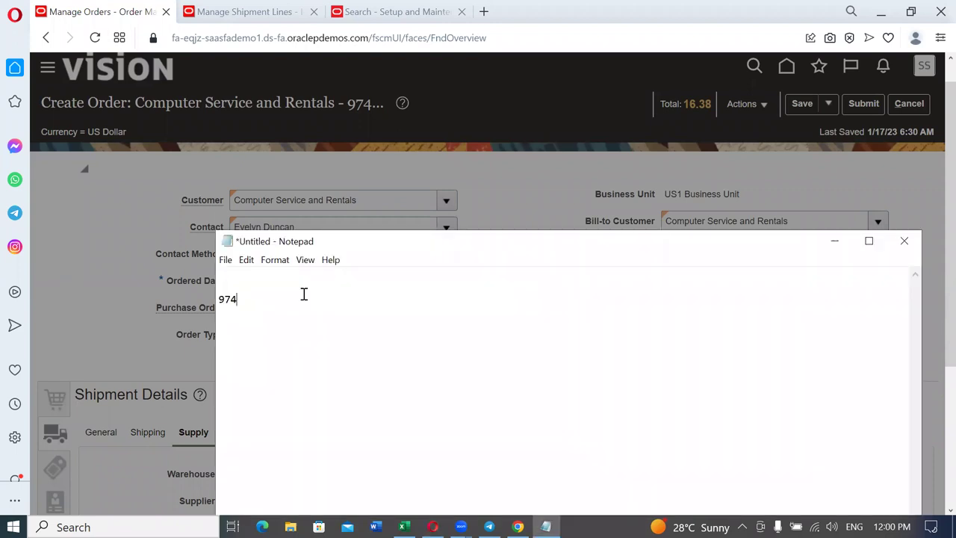
text(227)
key(Return)
key(Return)
click(404, 21)
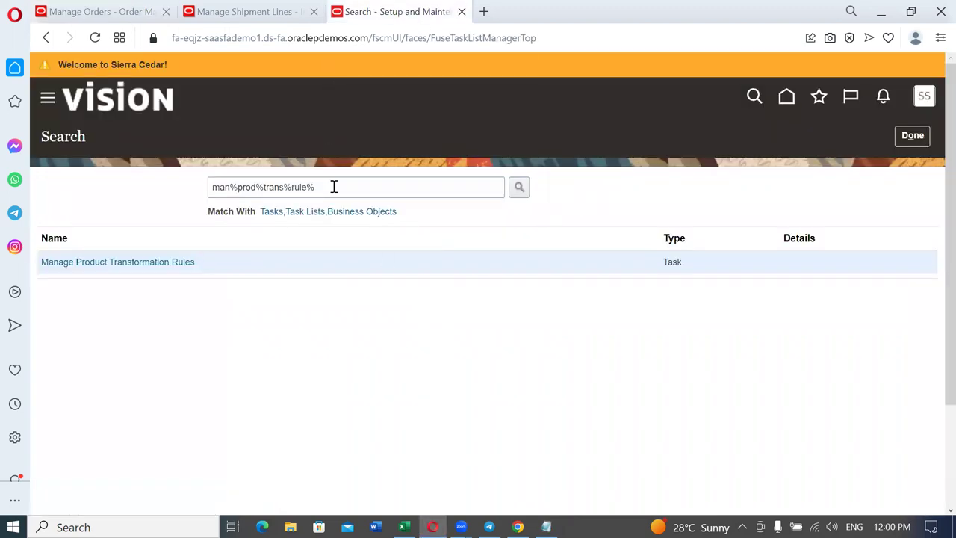
Search tasks for 'man%ship%%' and open Manage Shipping Parameters
drag(334, 187, 152, 190)
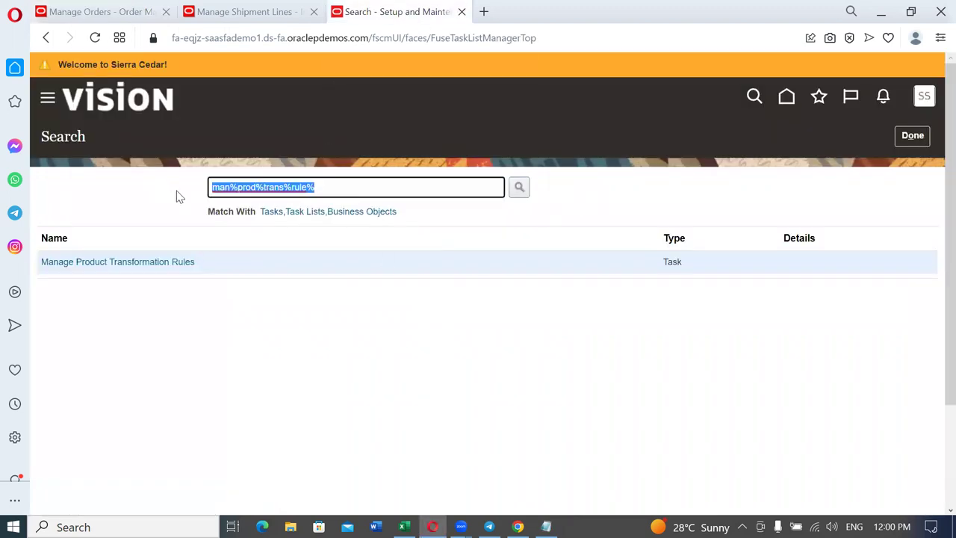
text(man%ship%para)
text(%)
key(Return)
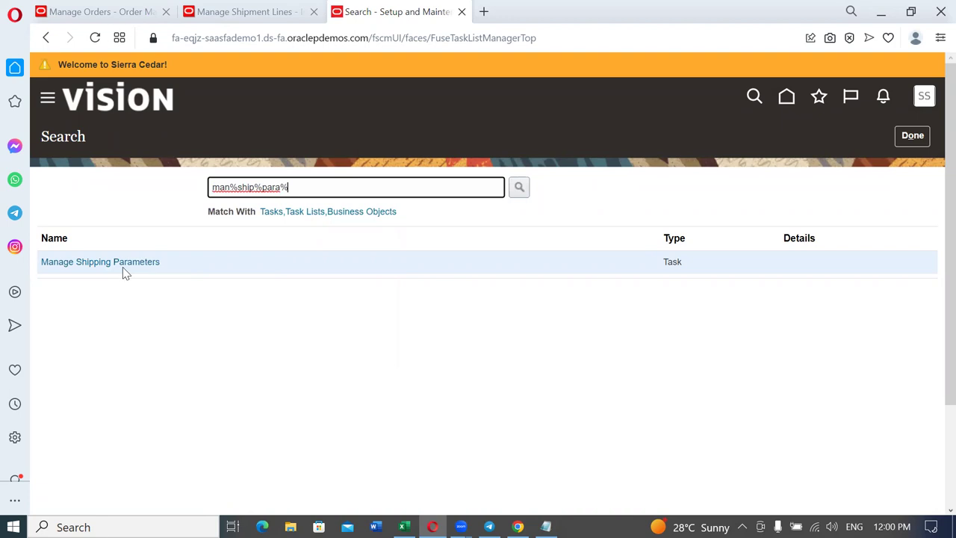
click(119, 265)
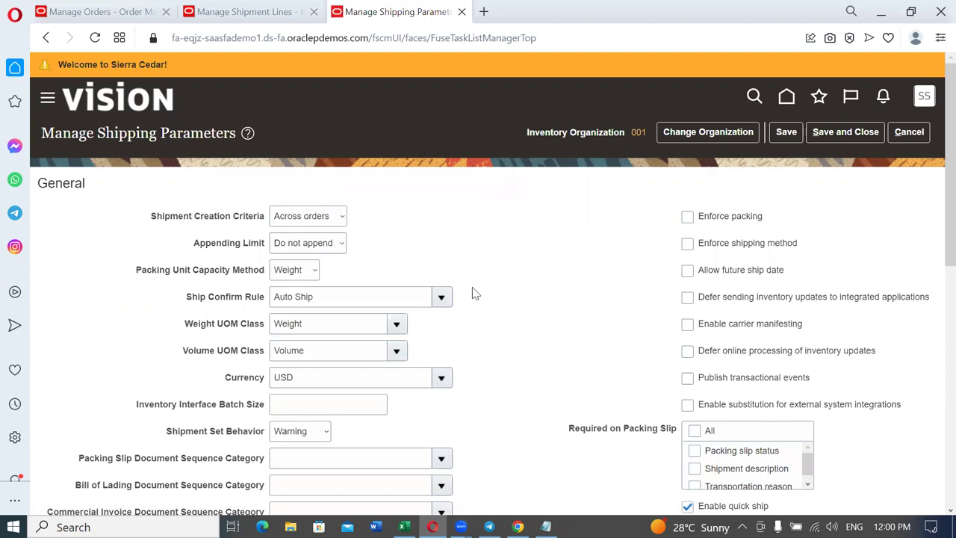
Change Shipment Set Behavior from Warning to Error and save the parameters
scroll(485, 293, down, 3)
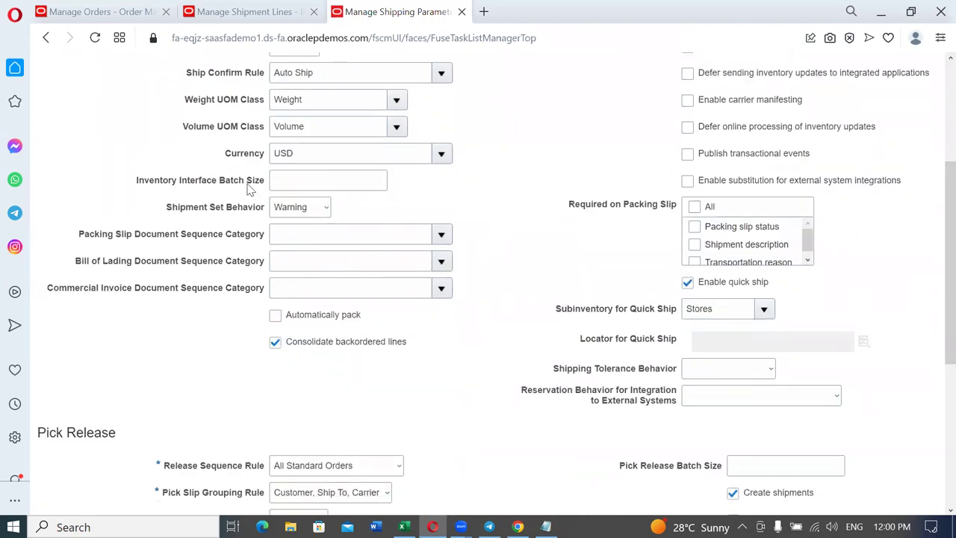
click(327, 208)
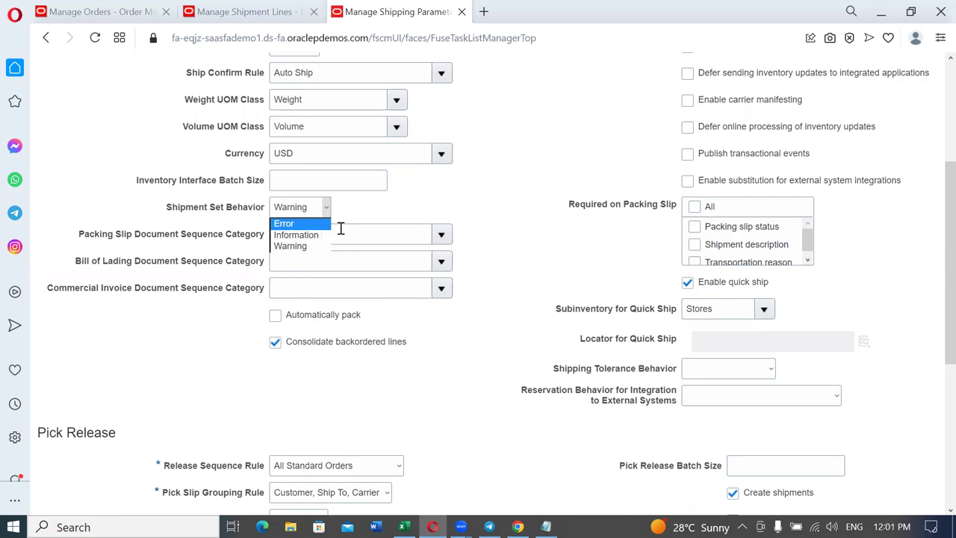
click(309, 224)
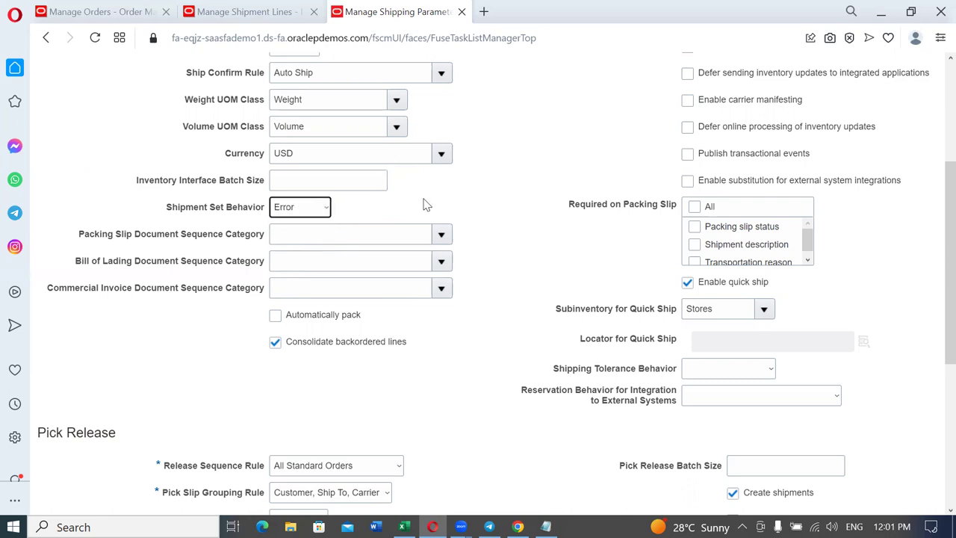
click(303, 212)
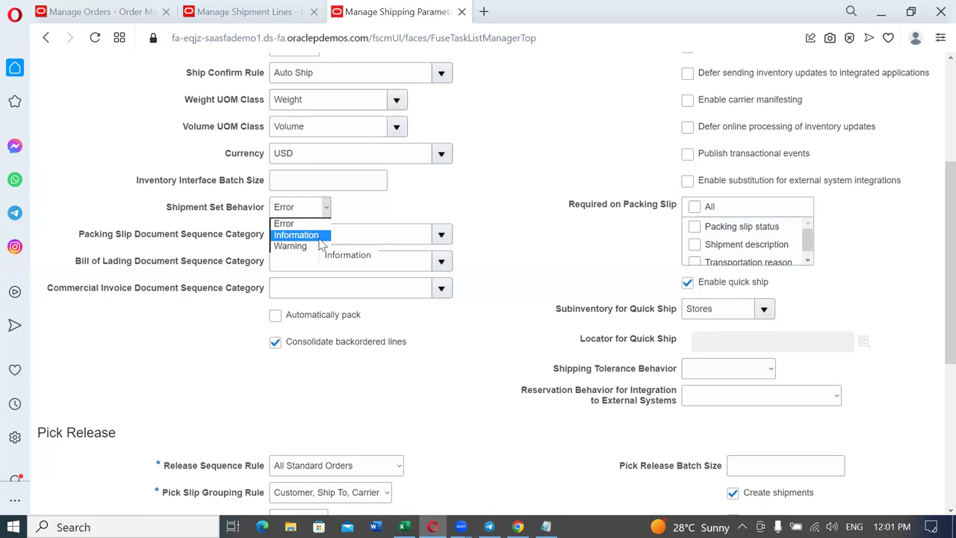
click(486, 208)
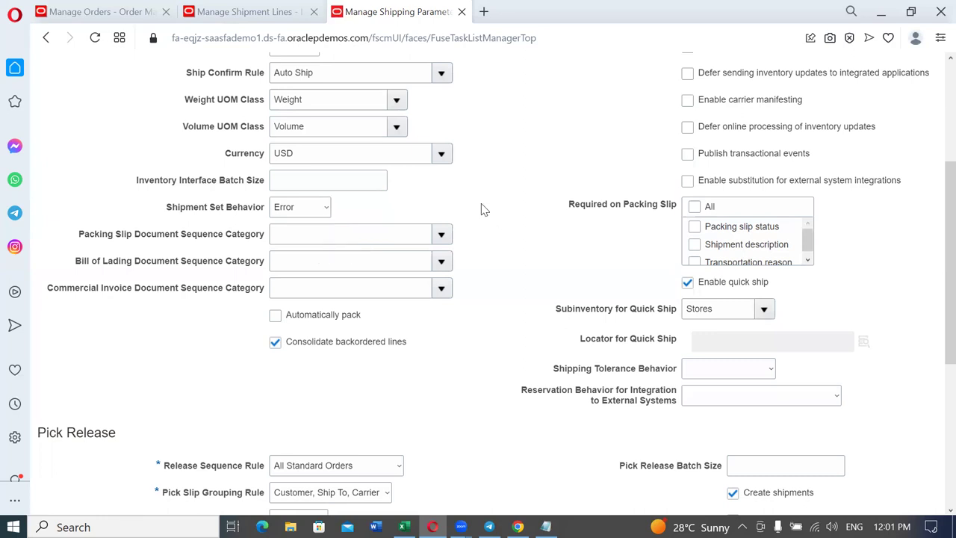
scroll(480, 204, up, 3)
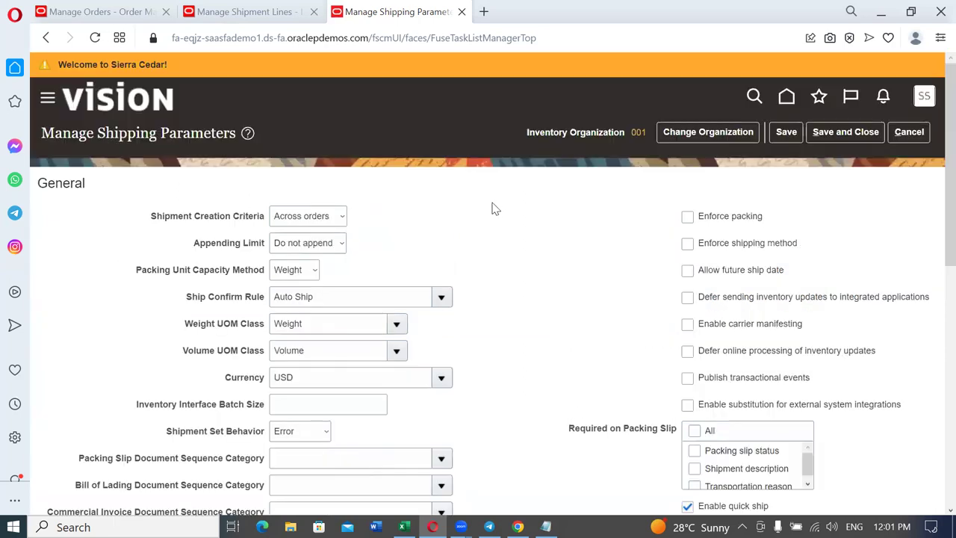
click(843, 136)
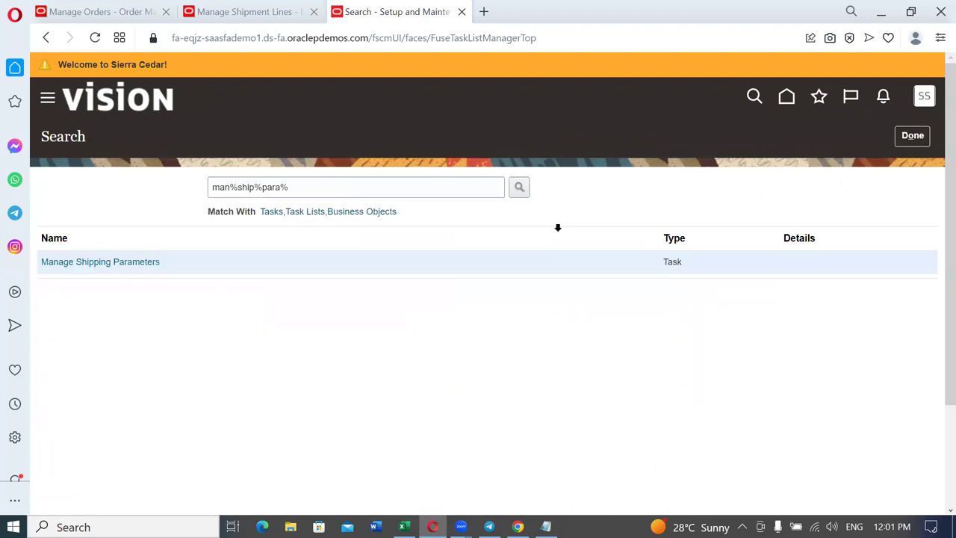
Cancel the current shipment lines page and reopen Manage Shipment Lines from Tasks to search by order
click(235, 15)
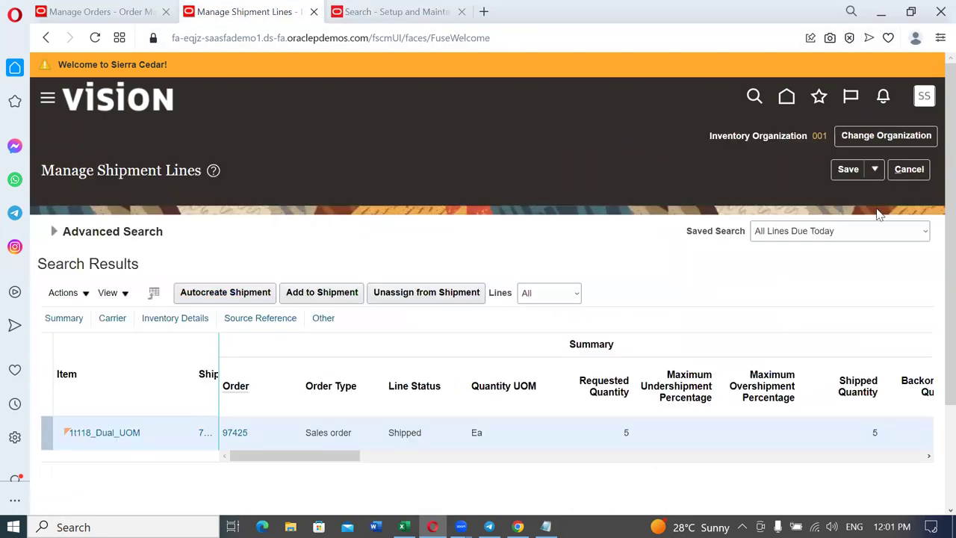
click(921, 174)
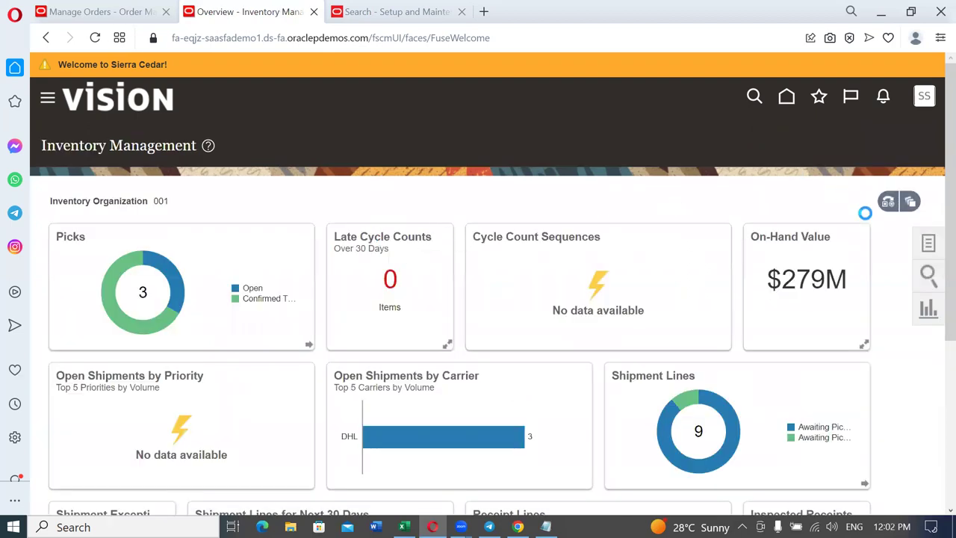
click(930, 245)
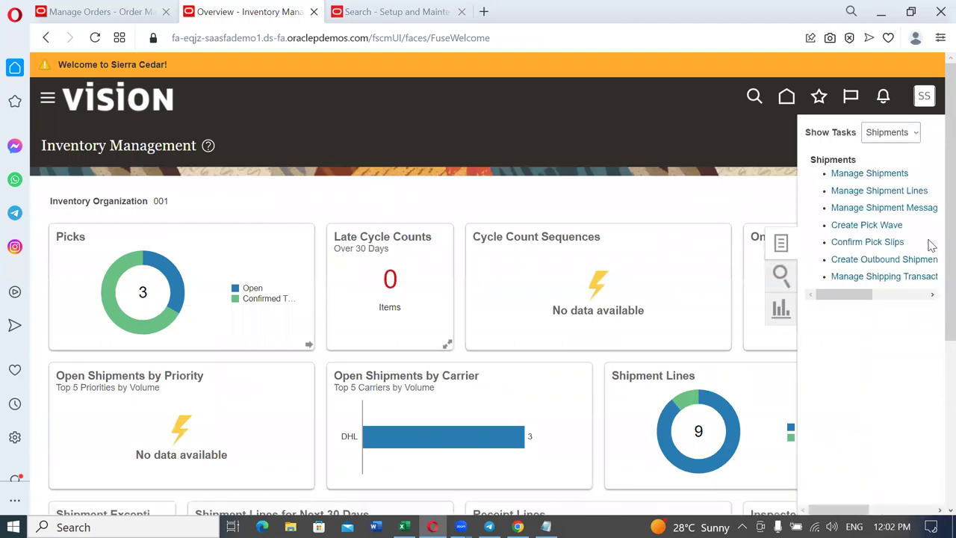
click(878, 192)
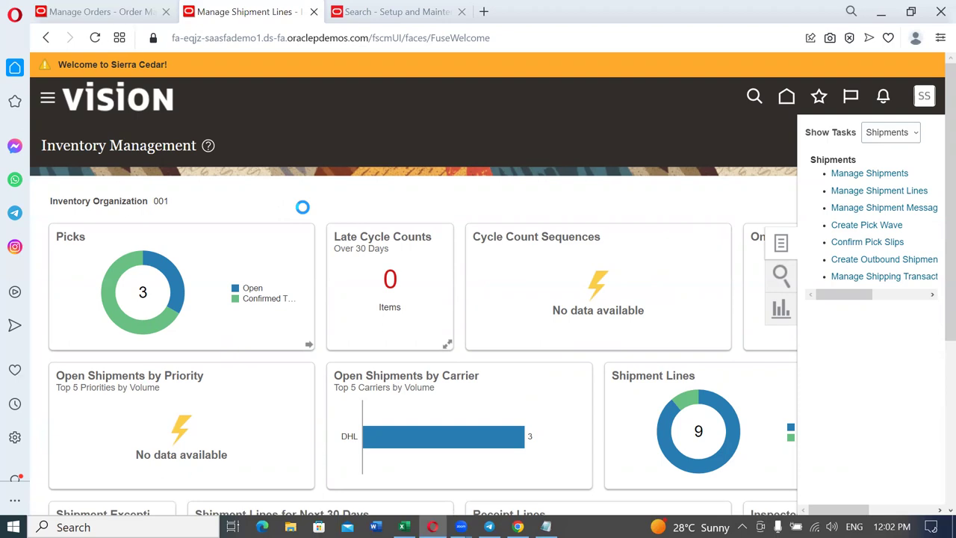
click(270, 260)
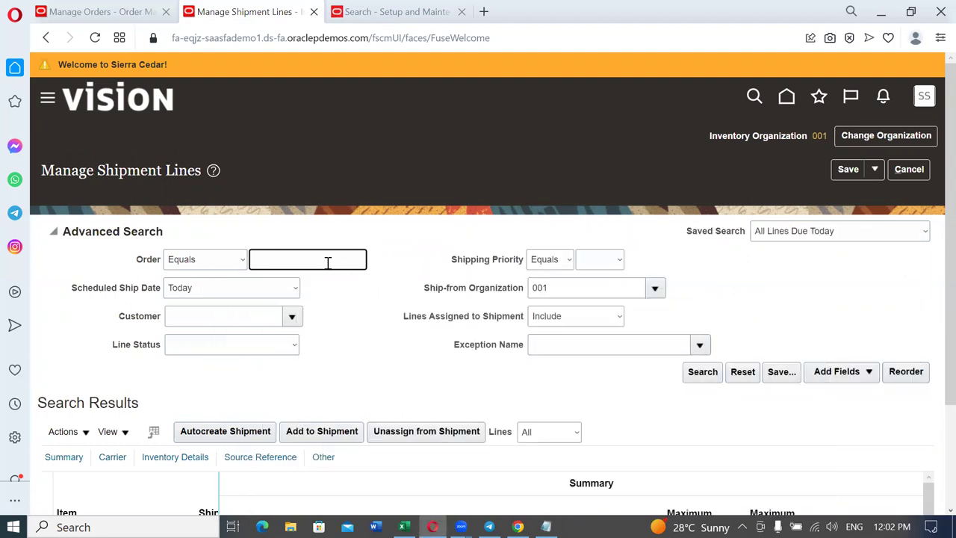
Search shipment lines for order 97427 with Scheduled Ship Date set to Before
text(97427)
key(Tab)
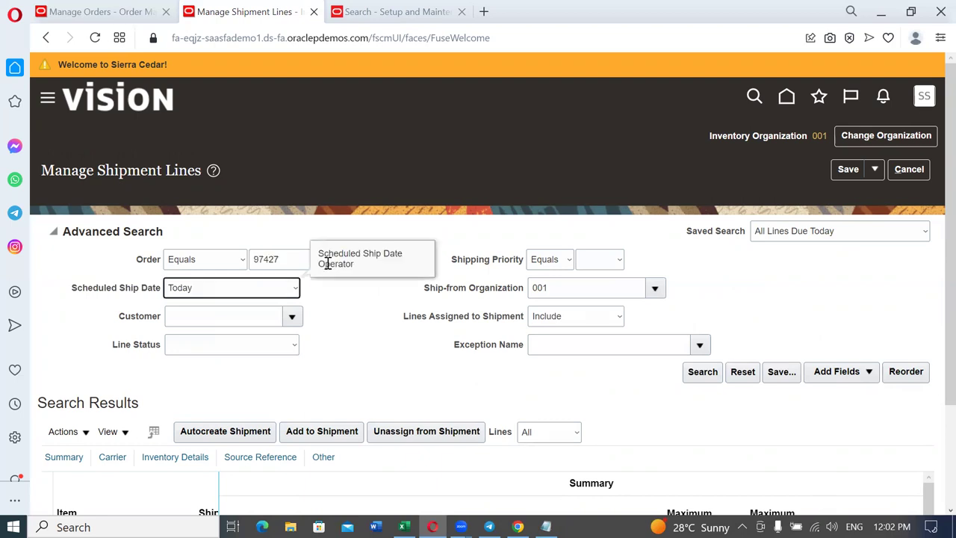
click(213, 296)
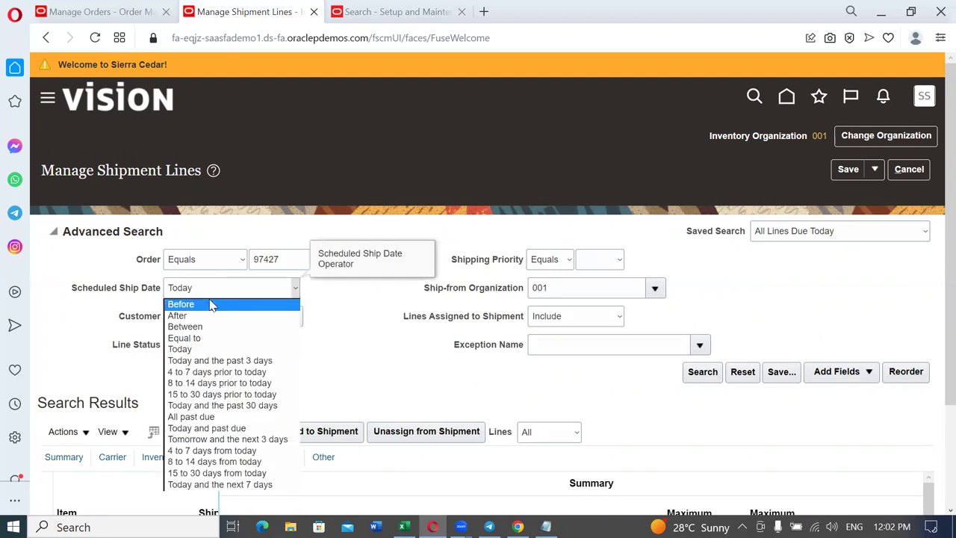
click(212, 301)
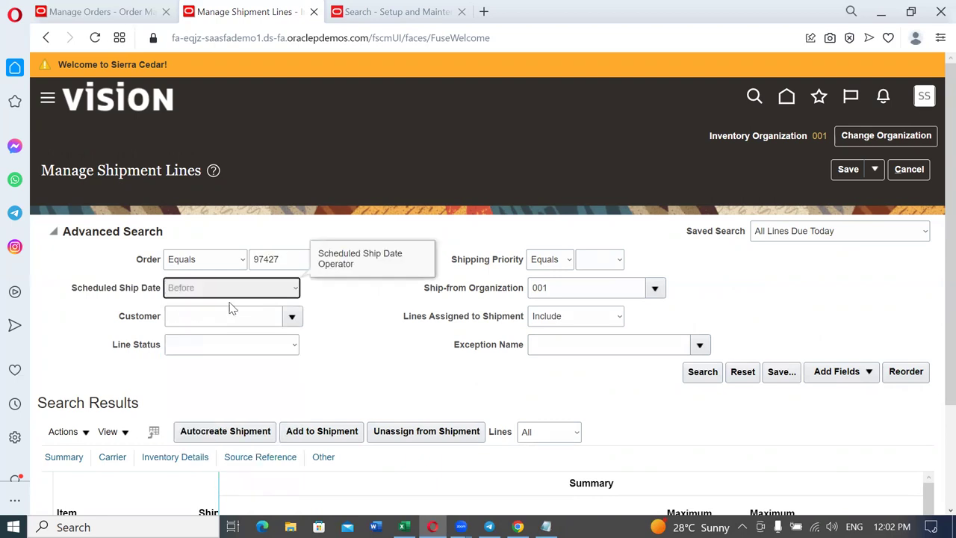
click(710, 380)
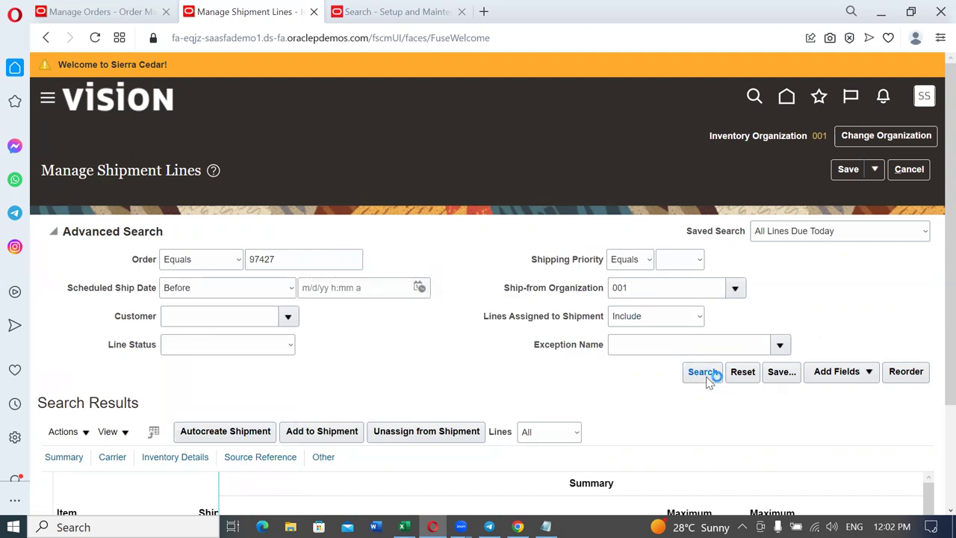
Autocreate shipment 71196 for the 1t115_Laptop line and widen the columns to show Shipment
scroll(695, 381, down, 2)
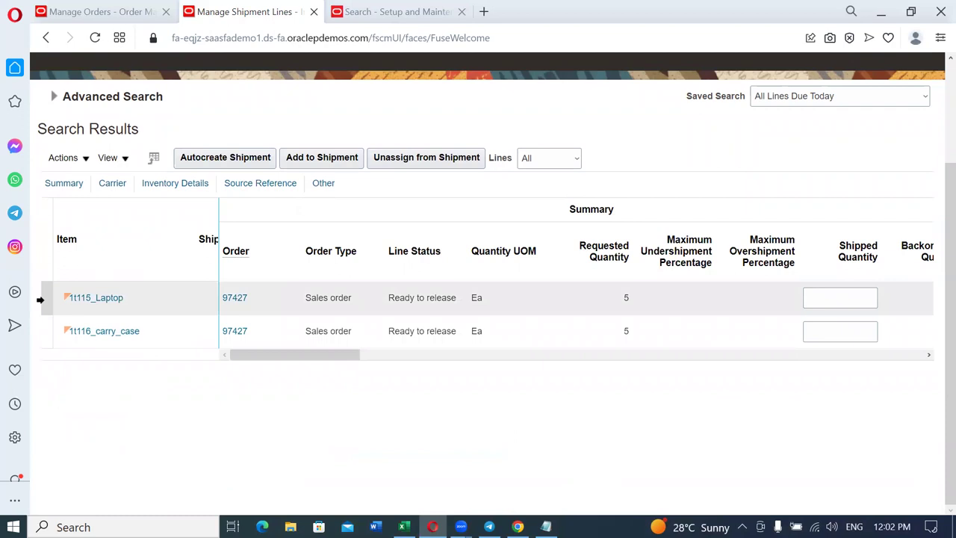
click(40, 300)
click(236, 157)
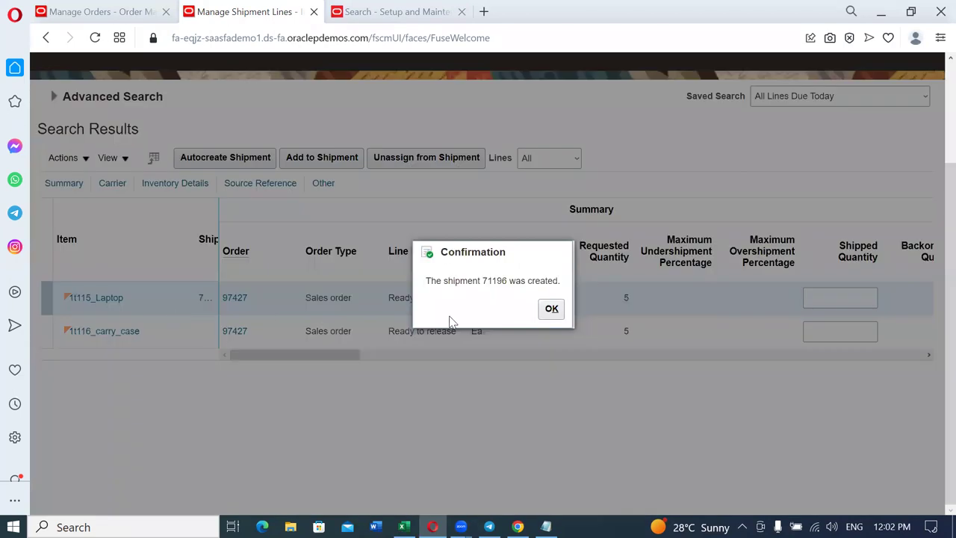
click(558, 311)
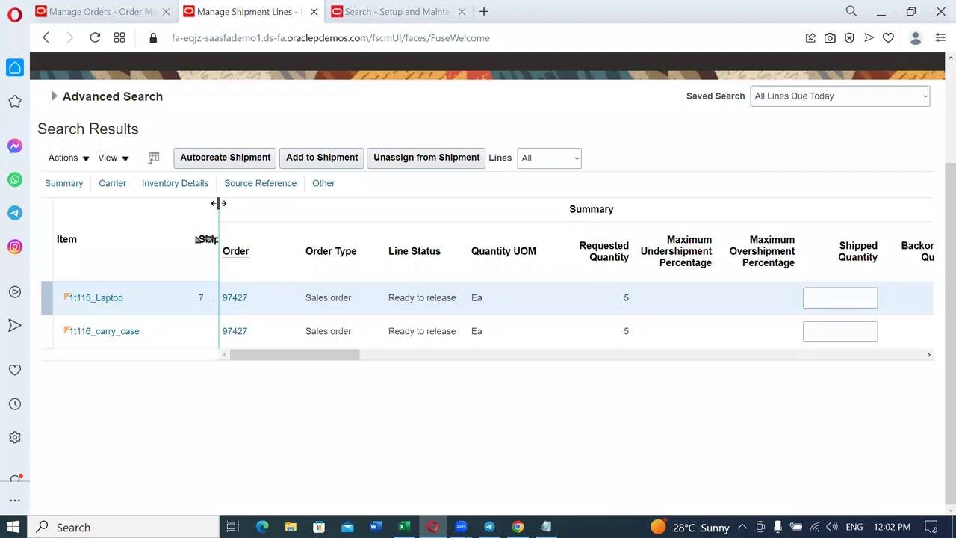
drag(218, 202, 273, 261)
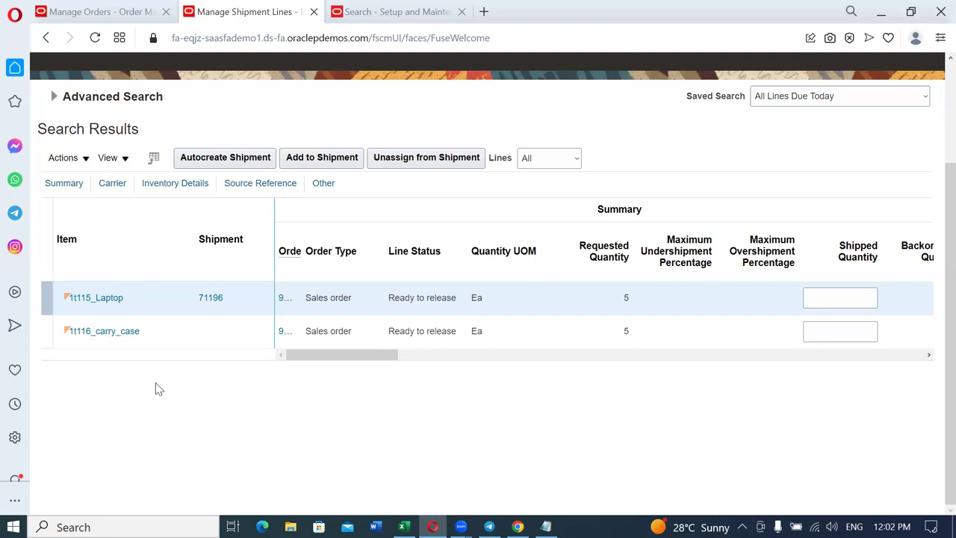
Pick release shipment 71196 from its Actions menu
click(210, 298)
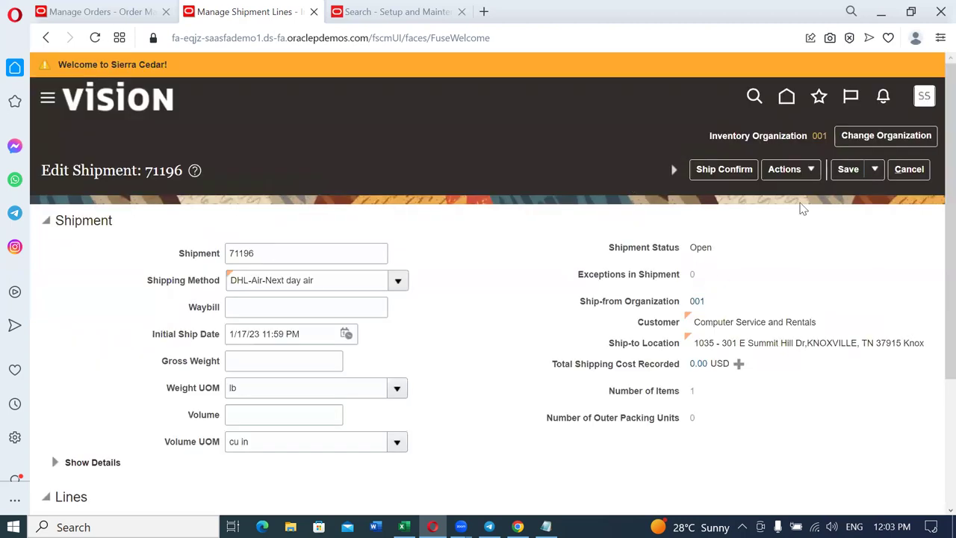
click(794, 172)
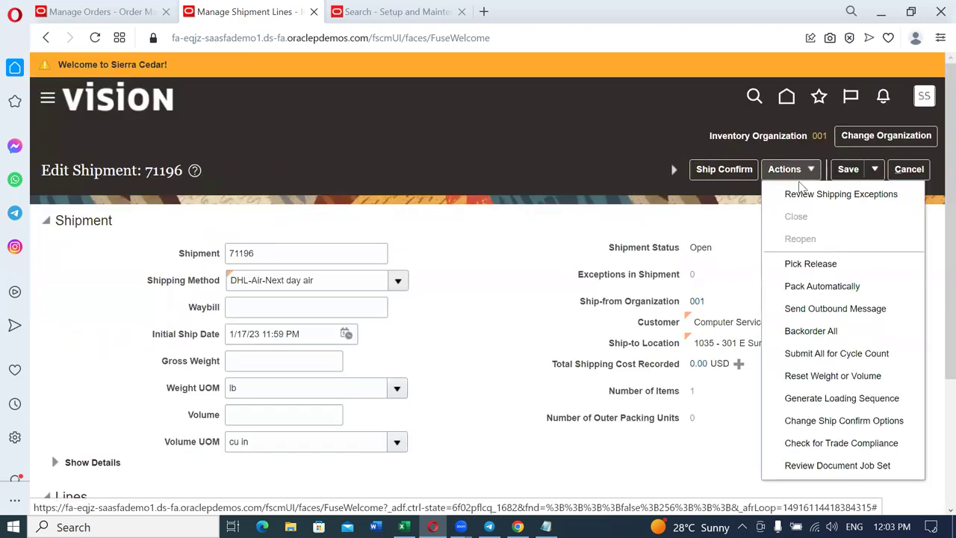
click(802, 266)
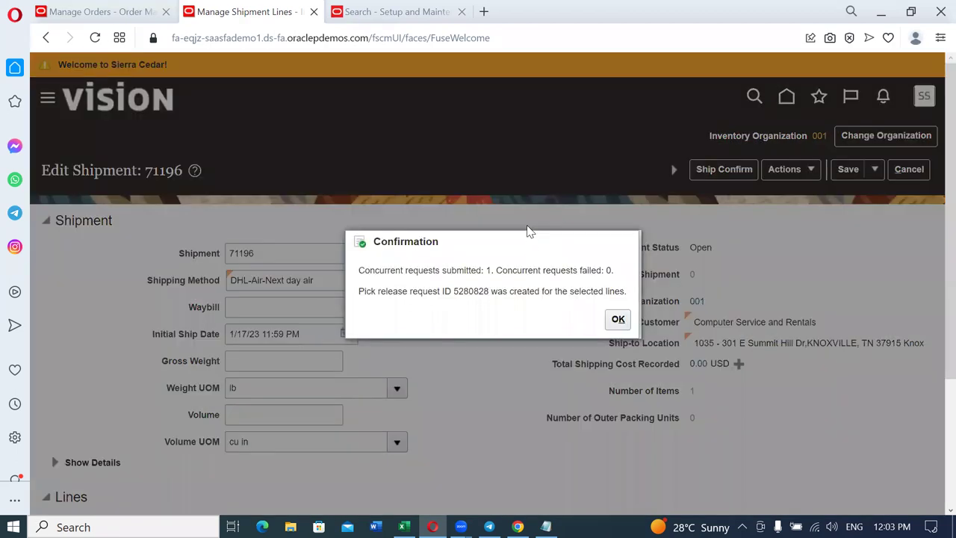
click(617, 321)
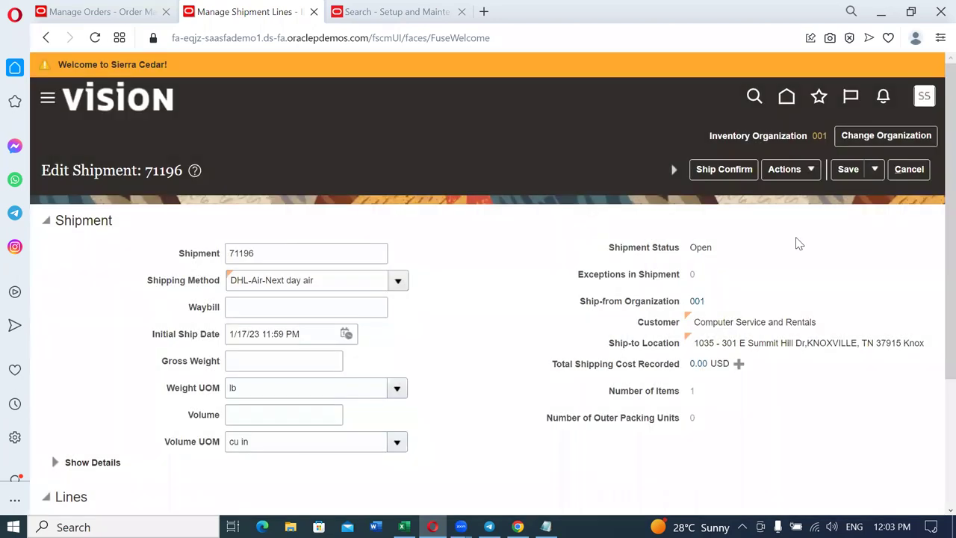
Save and close the shipment, then reopen shipment 71196
click(875, 169)
click(859, 194)
scroll(471, 240, down, 3)
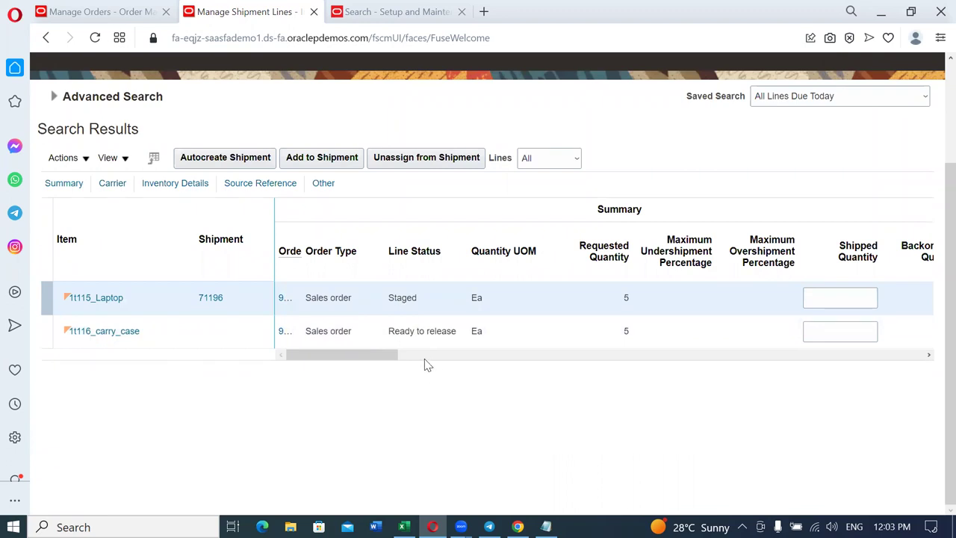
click(210, 298)
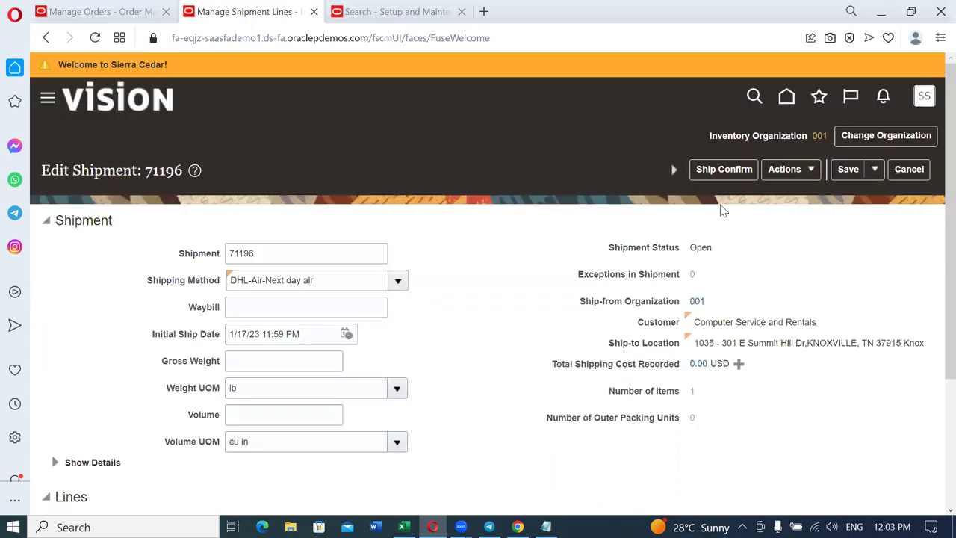
Attempt to ship confirm shipment 71196 and read the weight and volume error
click(742, 171)
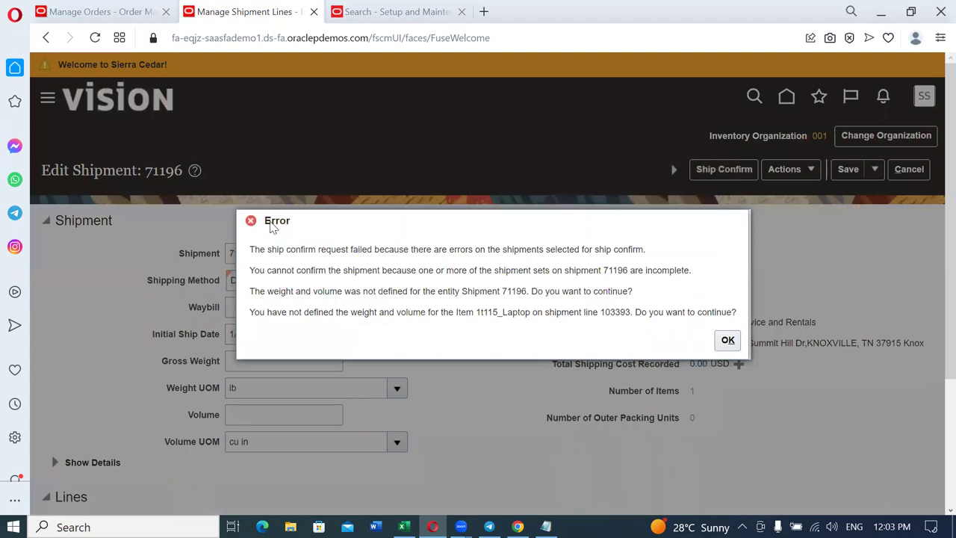
drag(271, 227, 302, 227)
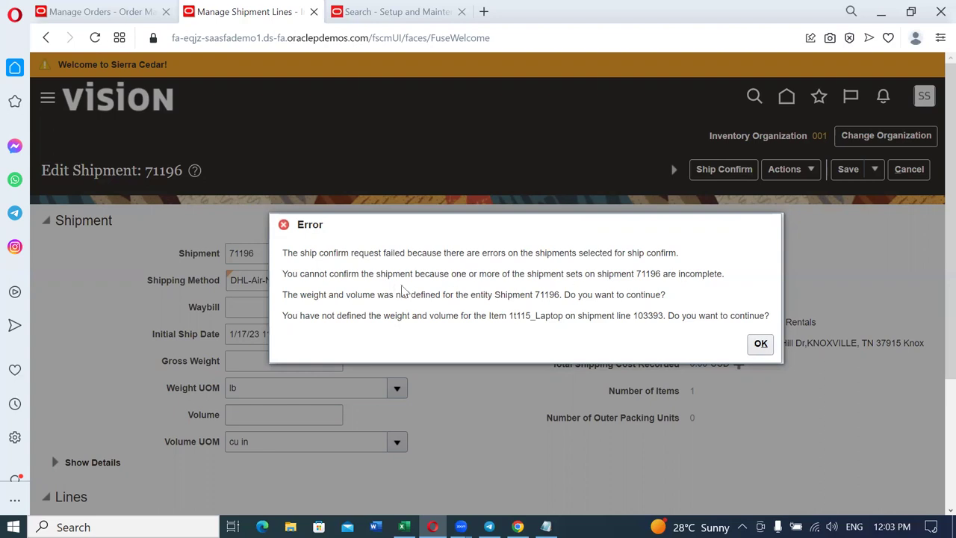
drag(387, 273, 689, 274)
drag(349, 295, 383, 296)
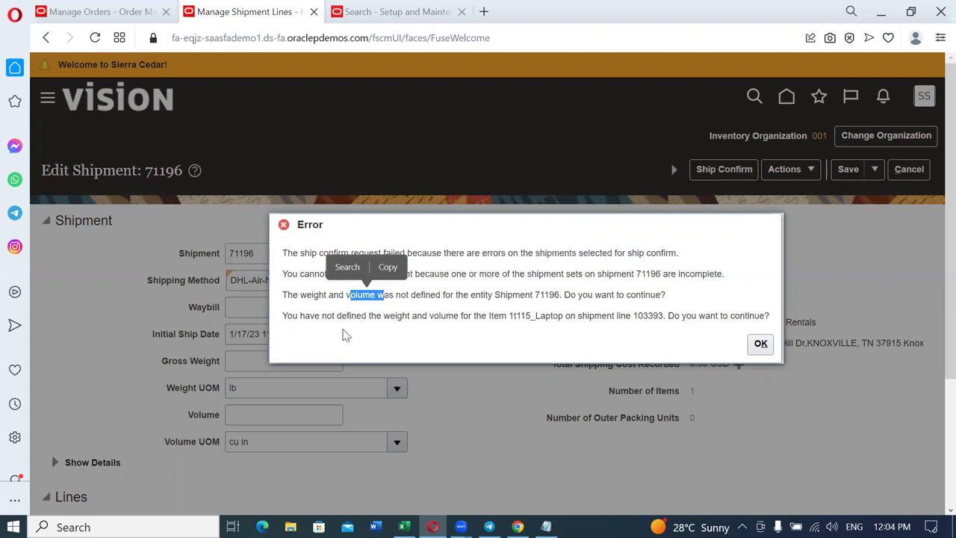
drag(348, 296, 443, 316)
Note the incomplete shipment set message, dismiss the error and cancel editing the shipment
click(319, 273)
drag(322, 274, 729, 281)
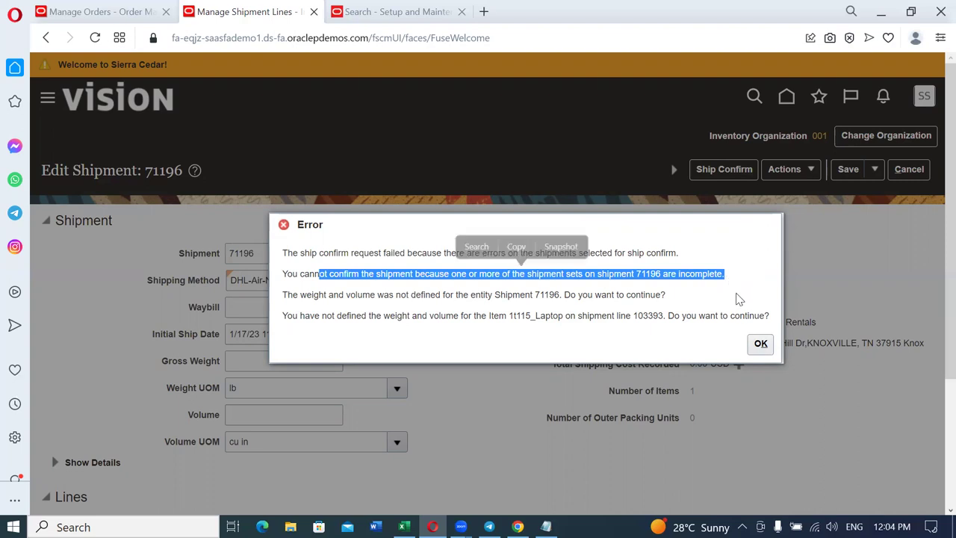
click(736, 302)
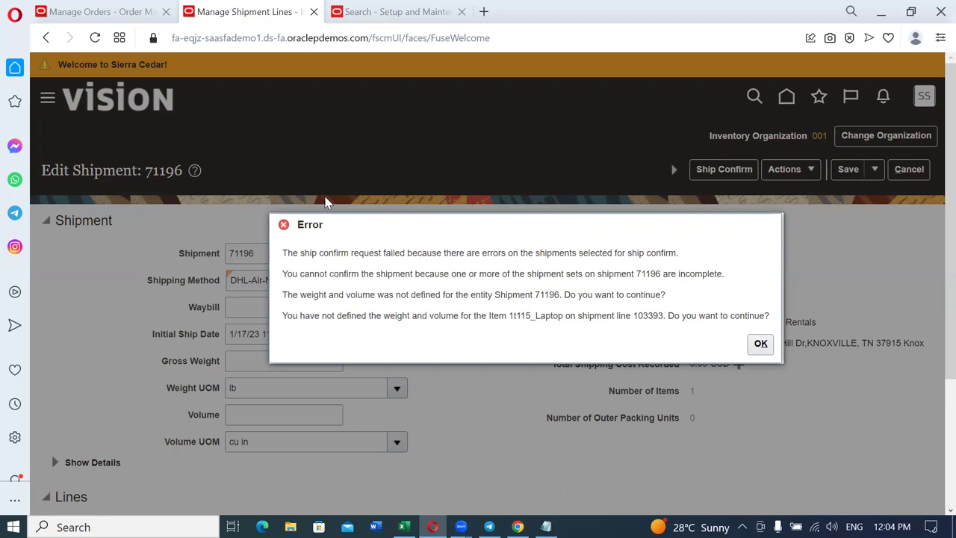
click(761, 344)
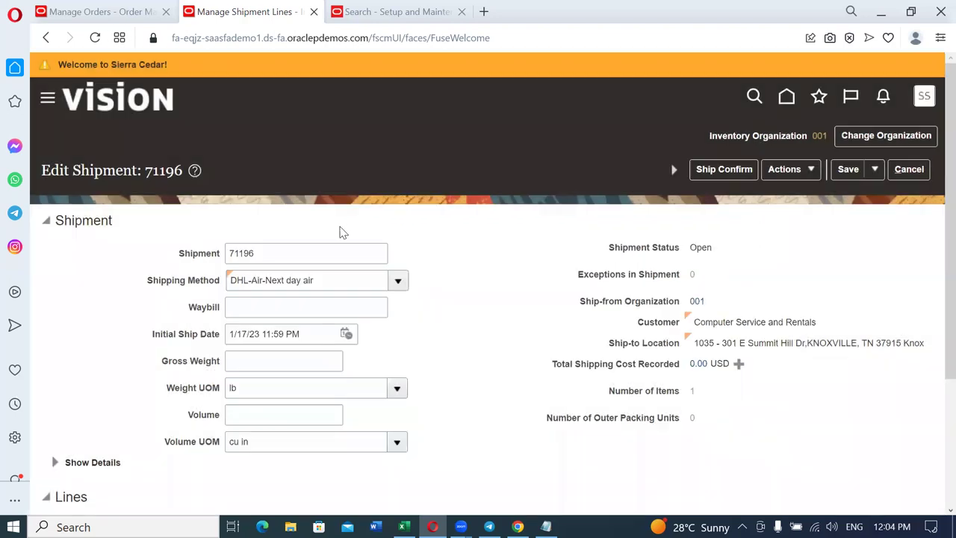
click(909, 169)
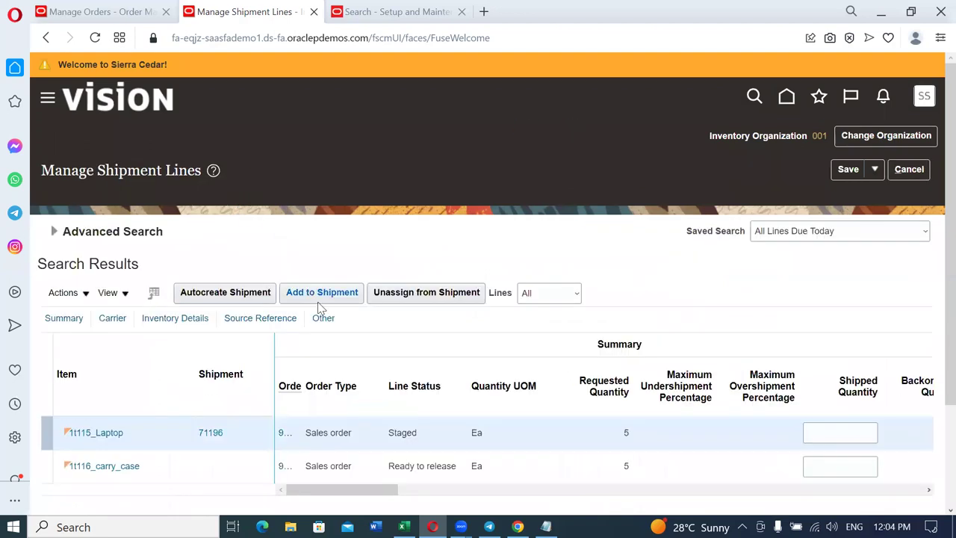
Add the 1t116_carry_case line to shipment 71196 through Add to Shipment
scroll(318, 301, down, 1)
click(45, 390)
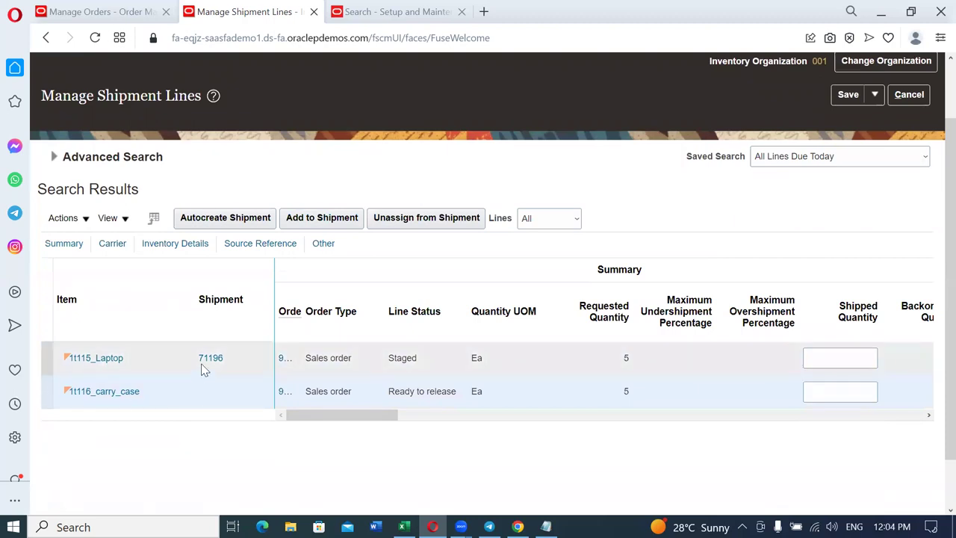
click(314, 223)
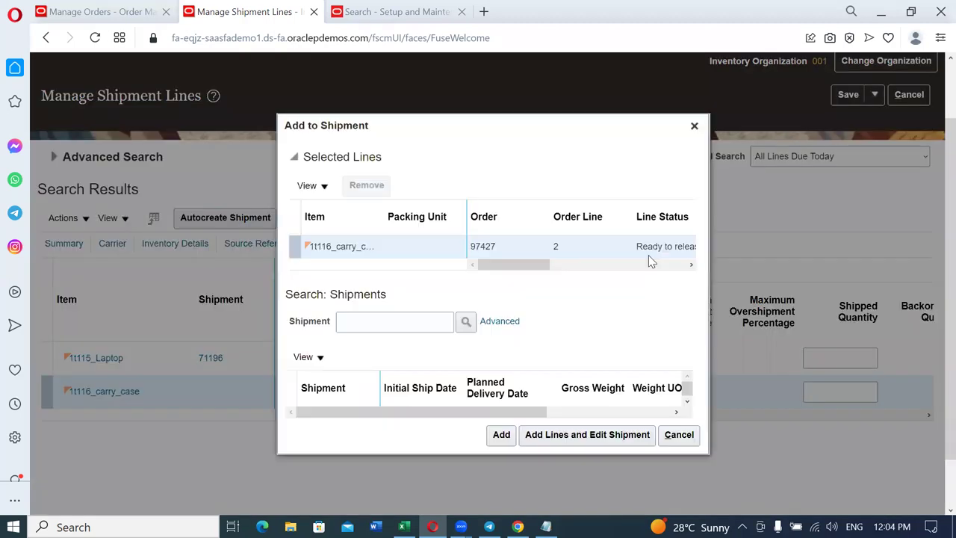
click(410, 319)
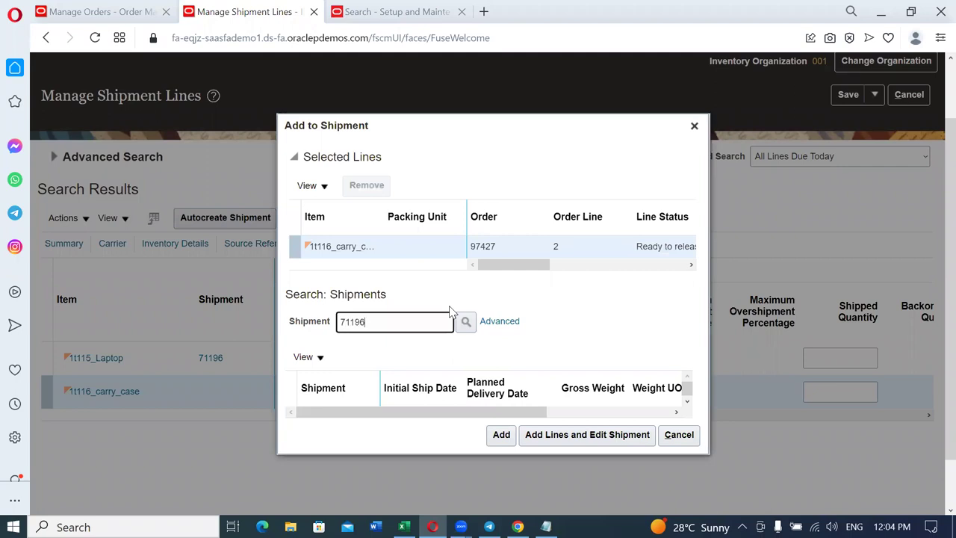
click(465, 324)
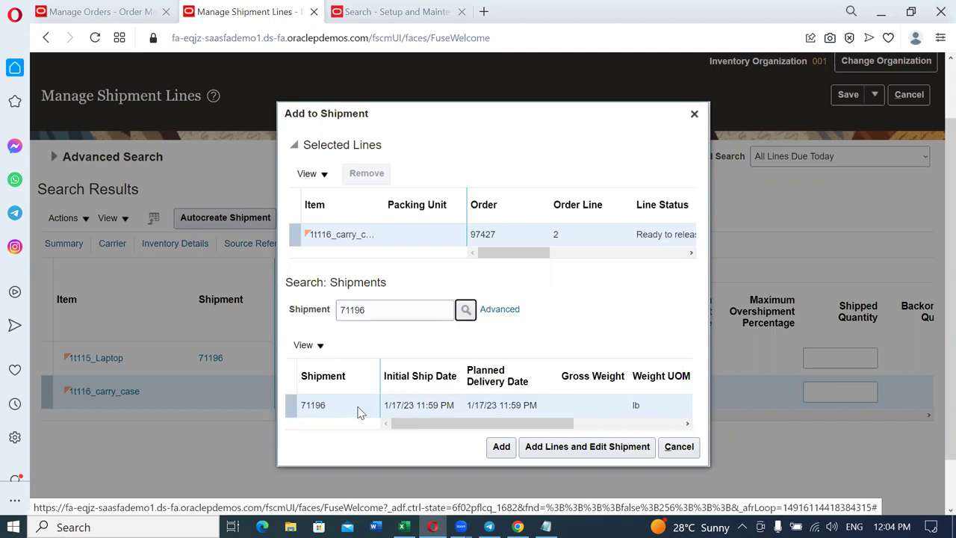
click(359, 413)
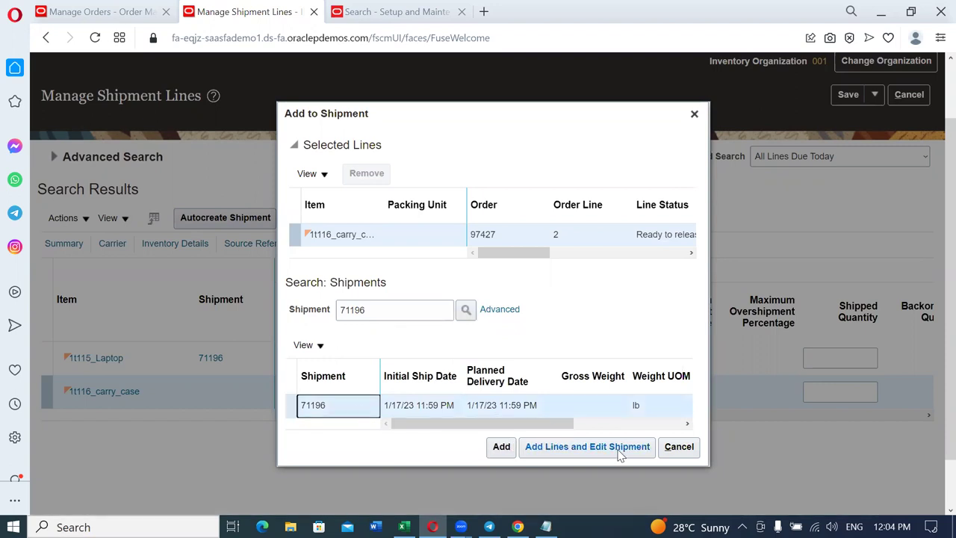
click(500, 449)
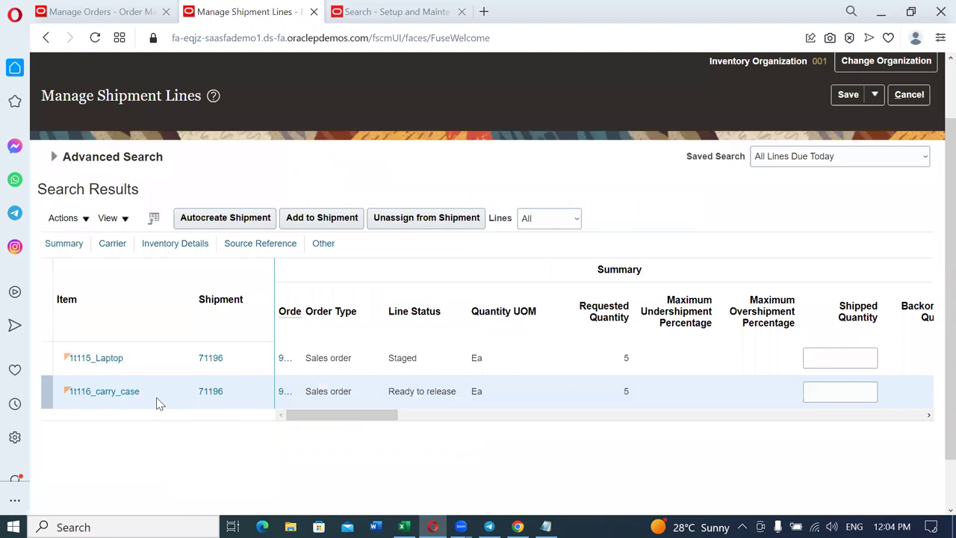
Pick release the 1t116_carry_case shipment line
click(116, 396)
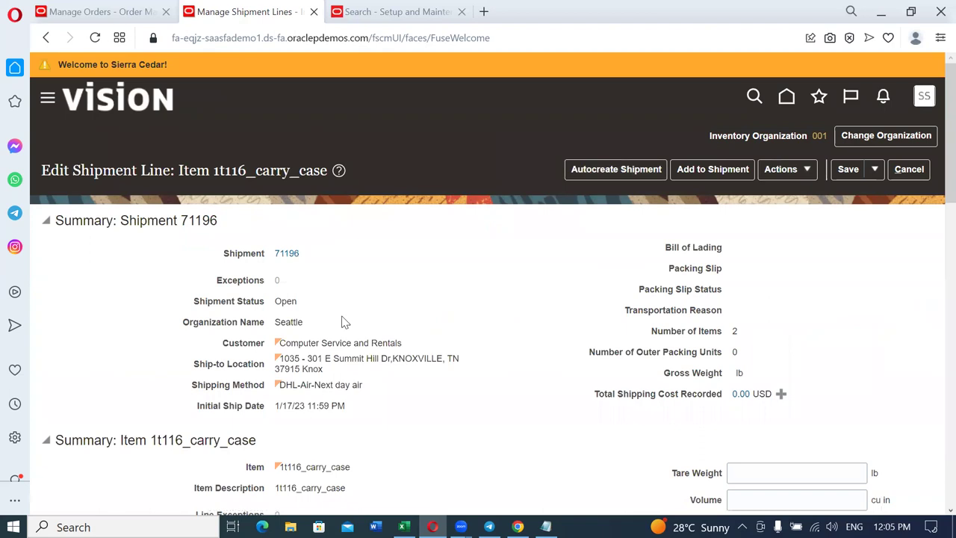
scroll(321, 323, down, 3)
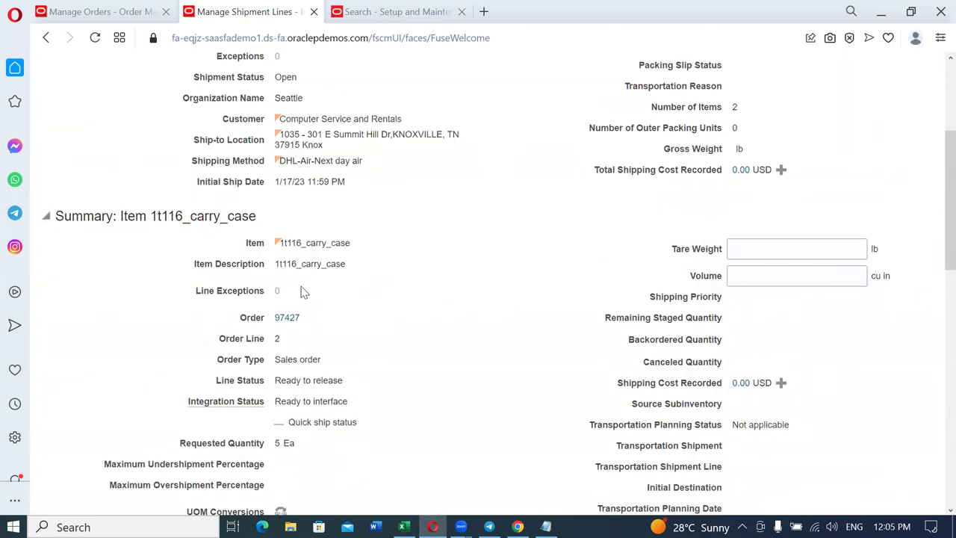
scroll(521, 257, up, 3)
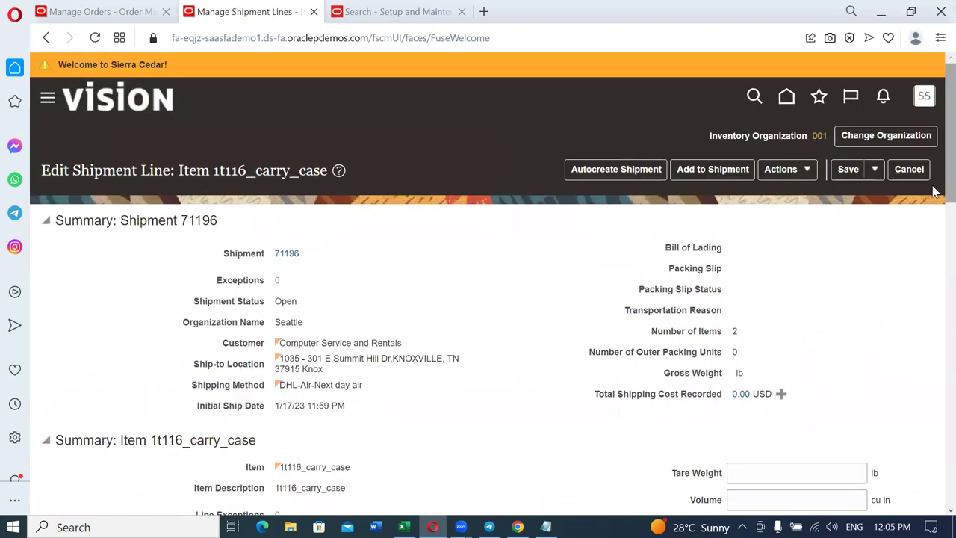
click(805, 171)
click(807, 195)
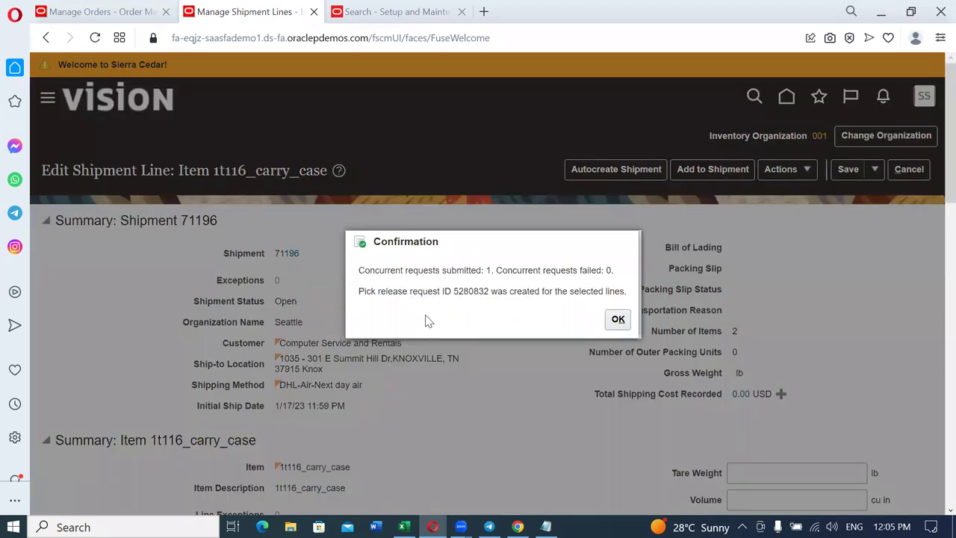
click(620, 319)
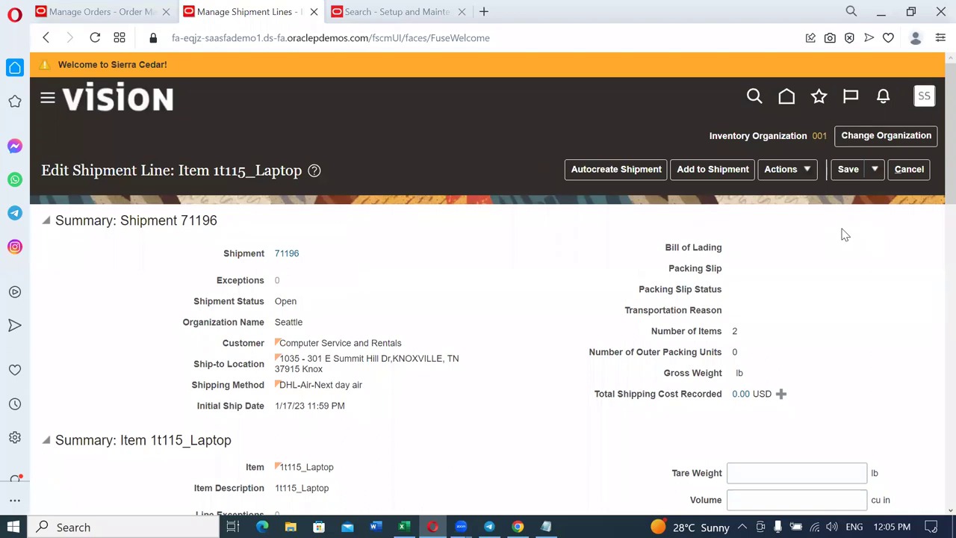
Save and close the carry case line, then open shipment 71196
click(874, 170)
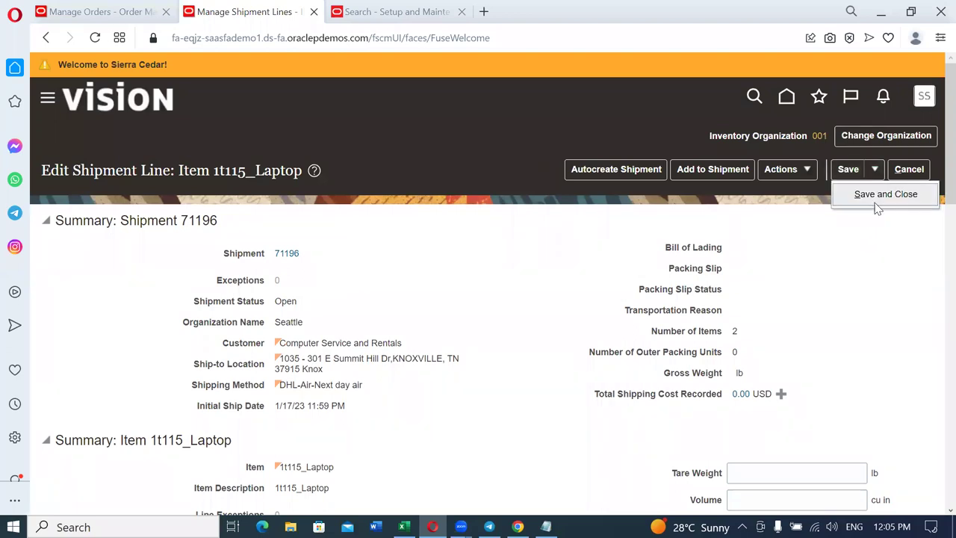
click(877, 196)
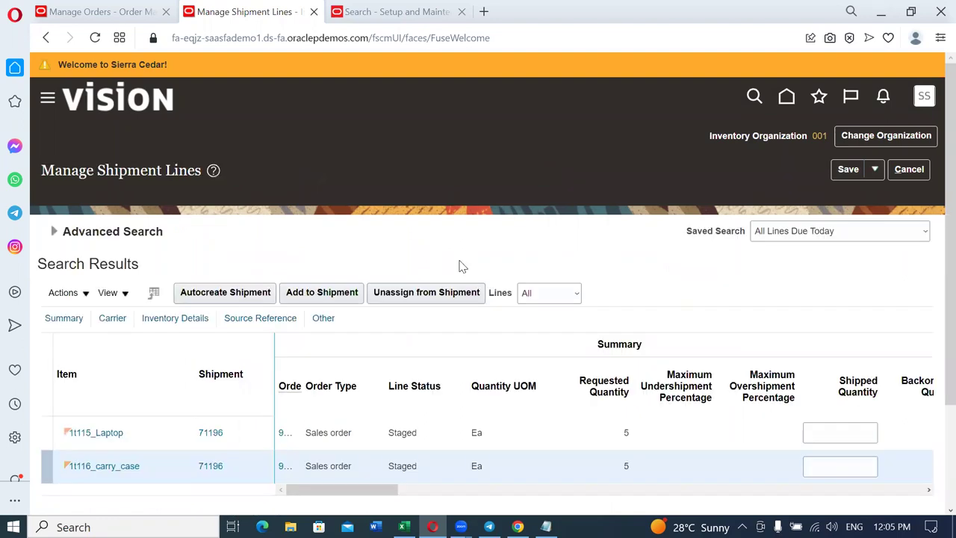
scroll(474, 302, down, 3)
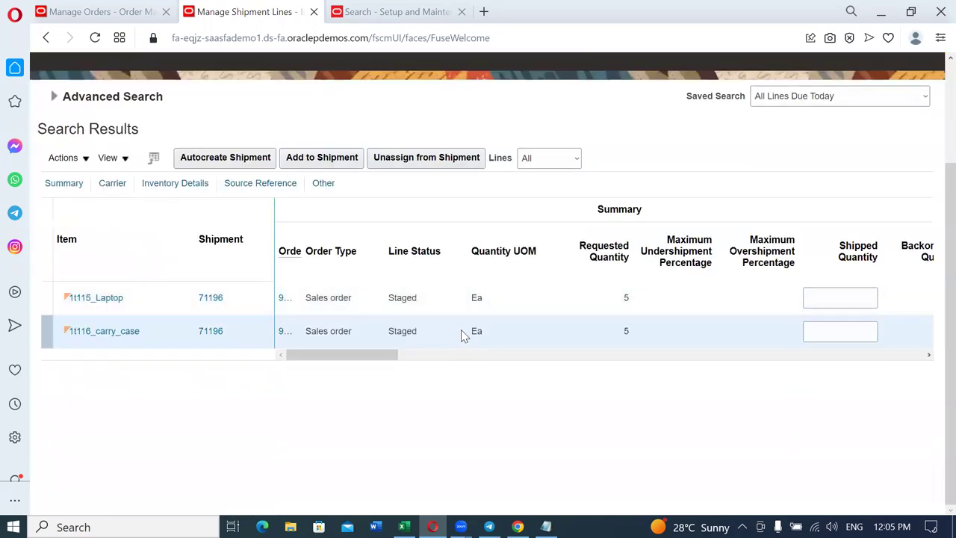
click(213, 299)
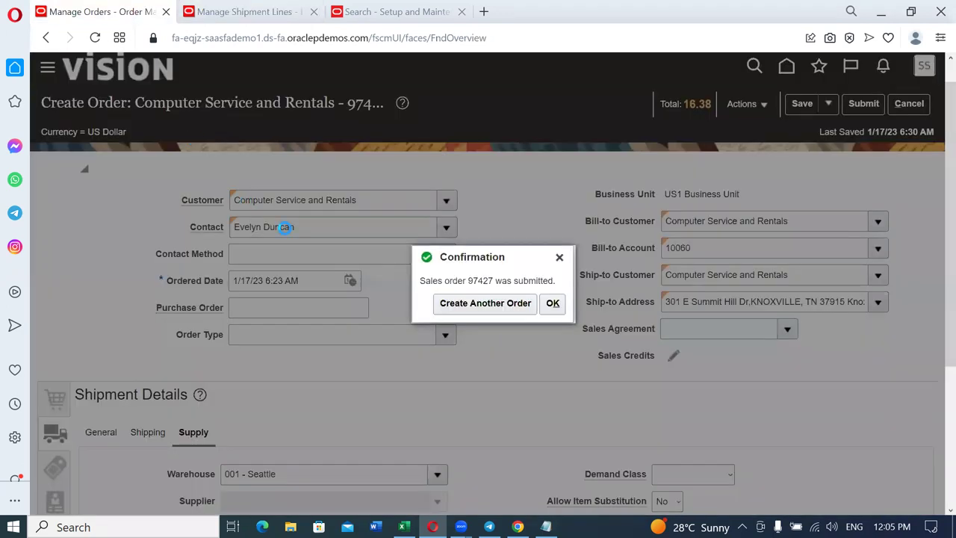
click(123, 12)
Check order 97427's fulfillment view: laptop and carry case Awaiting Shipping, warranty Not Started
click(553, 303)
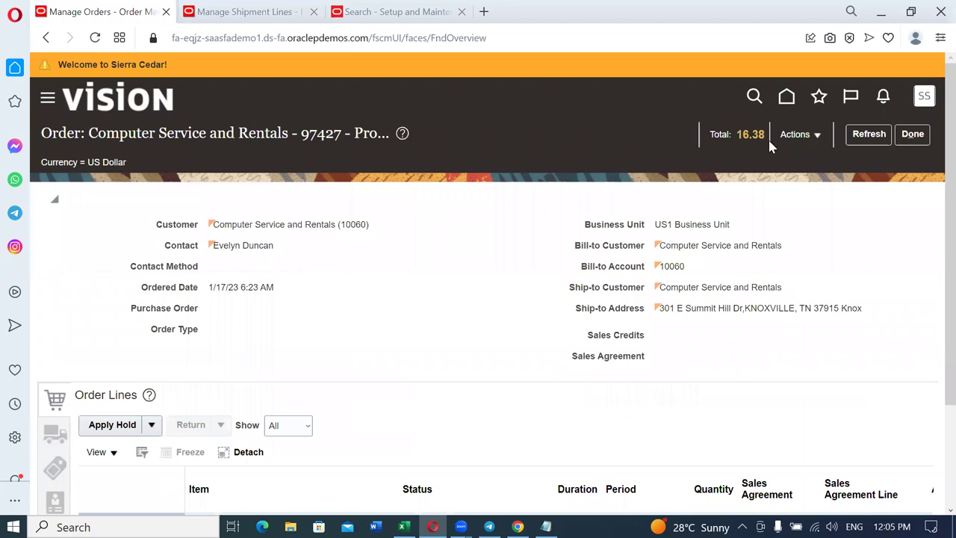
click(794, 136)
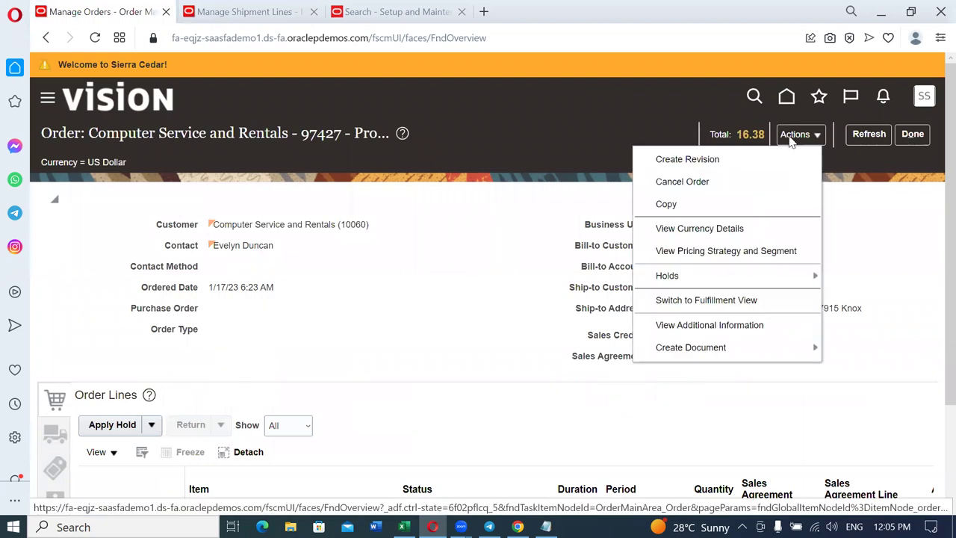
click(718, 305)
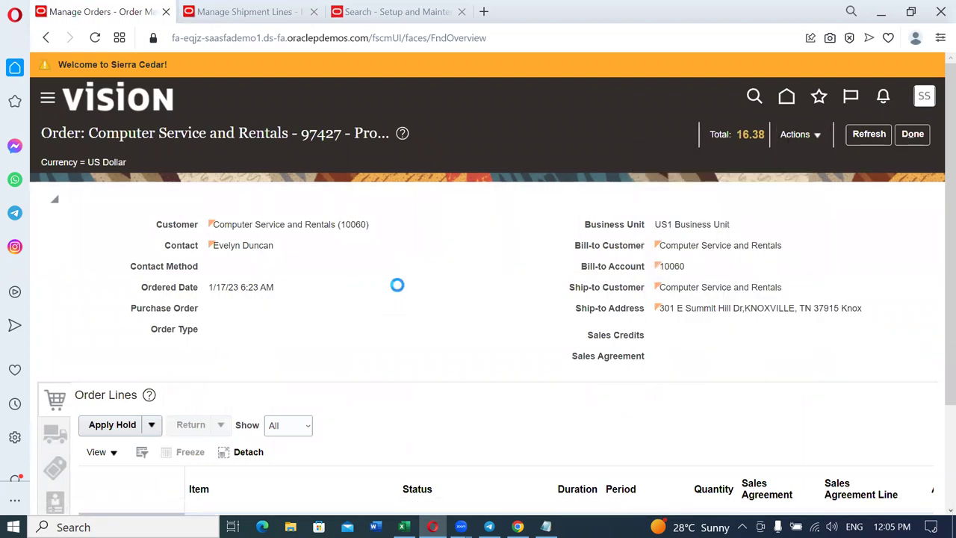
scroll(401, 290, down, 3)
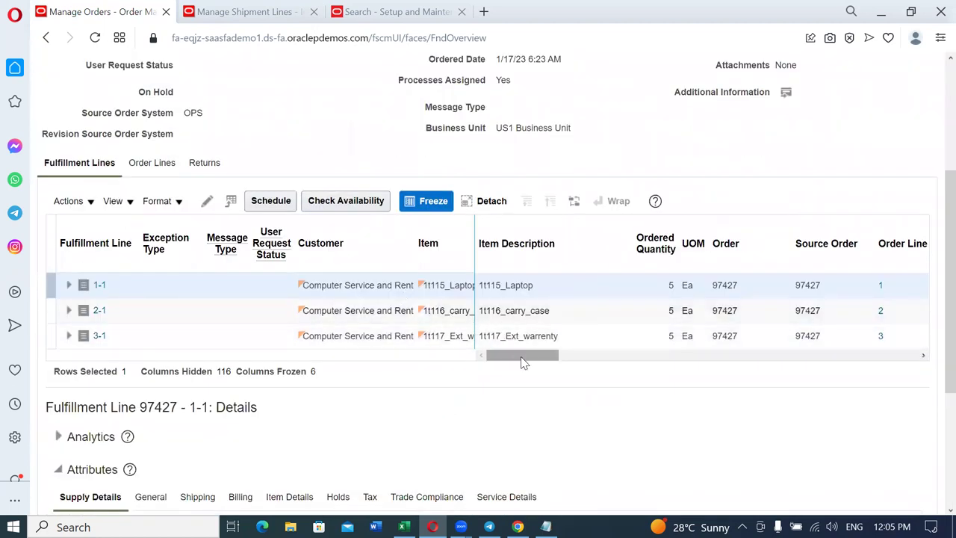
drag(523, 365, 599, 364)
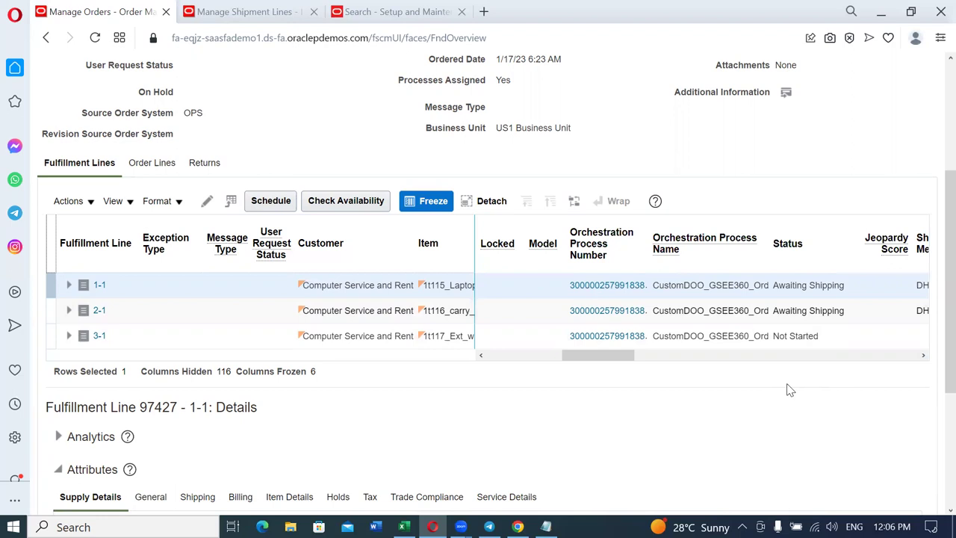
click(253, 12)
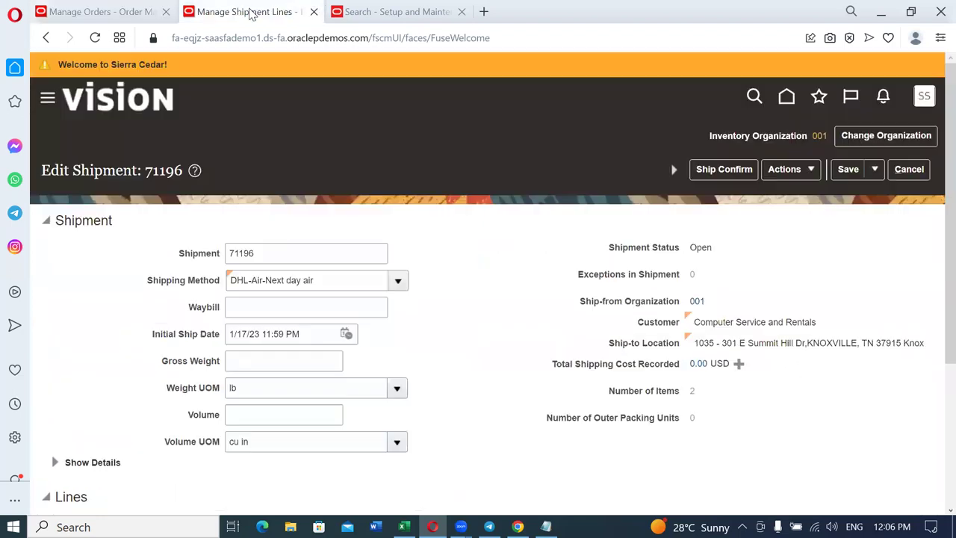
Ship confirm shipment 71196, accepting the weight and volume warnings, so both lines show Shipped
click(720, 177)
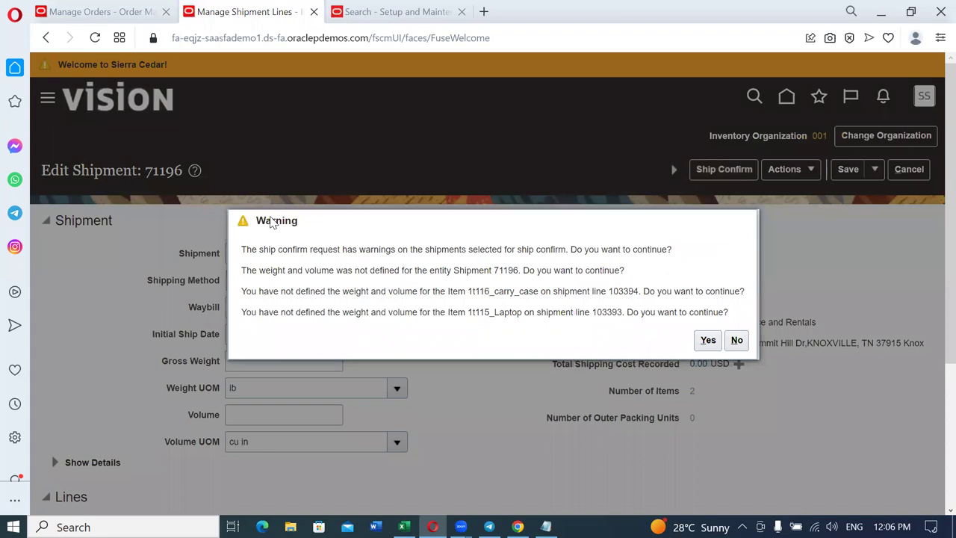
drag(279, 270, 422, 291)
drag(367, 313, 416, 314)
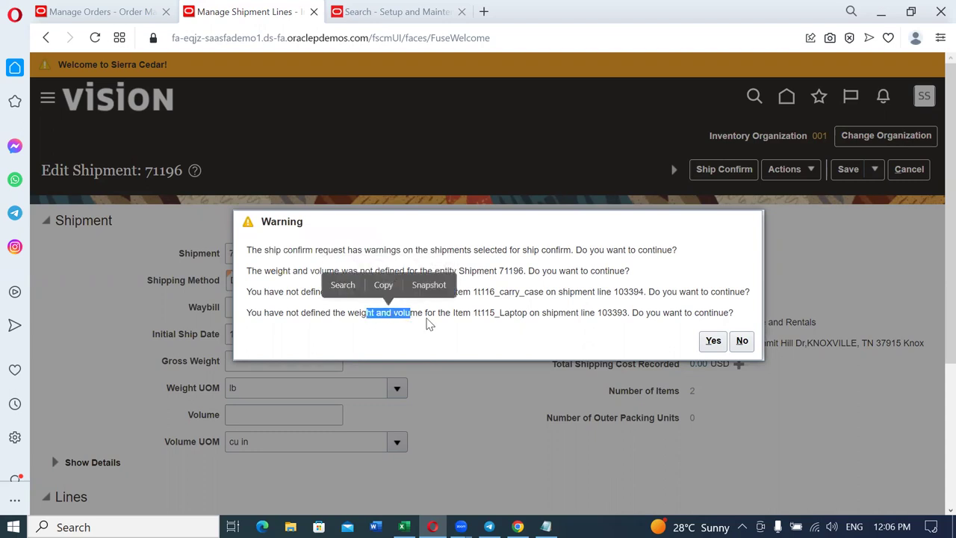
click(420, 346)
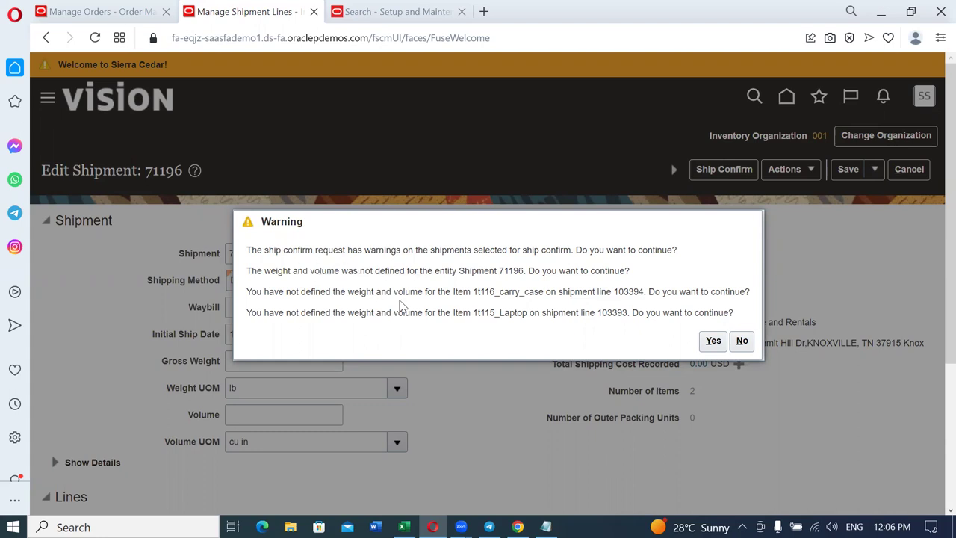
click(713, 341)
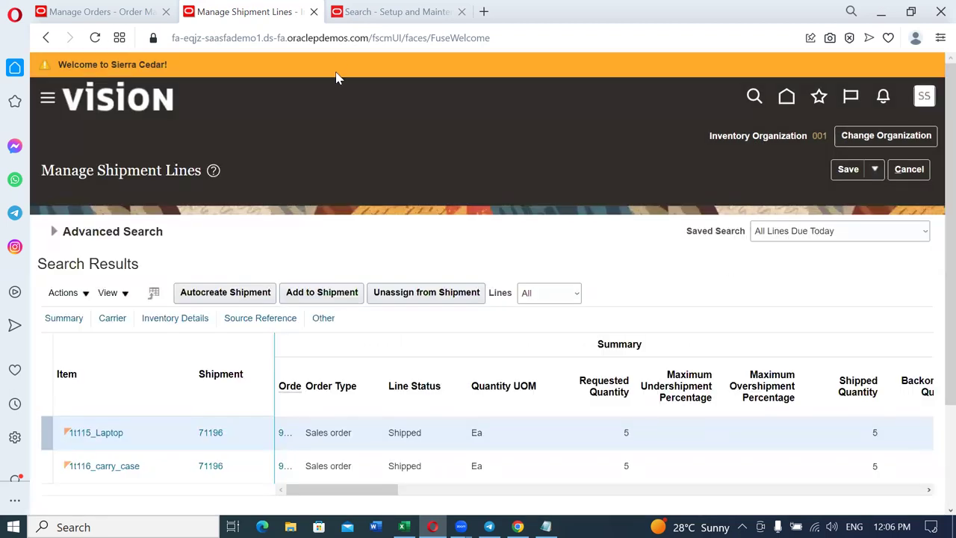
click(393, 12)
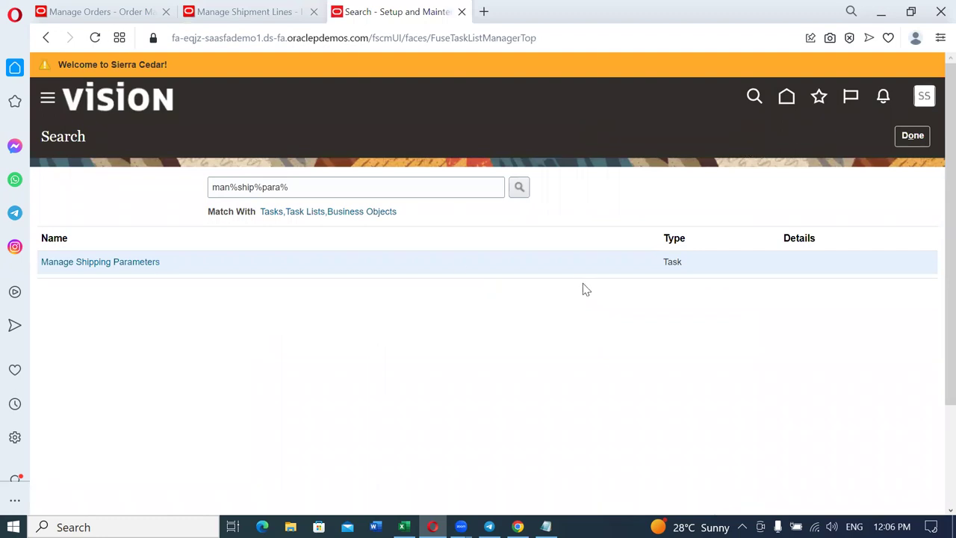
Open Monitor Processes from Favorites and refresh until Send Shipment Advice shows Running
click(817, 98)
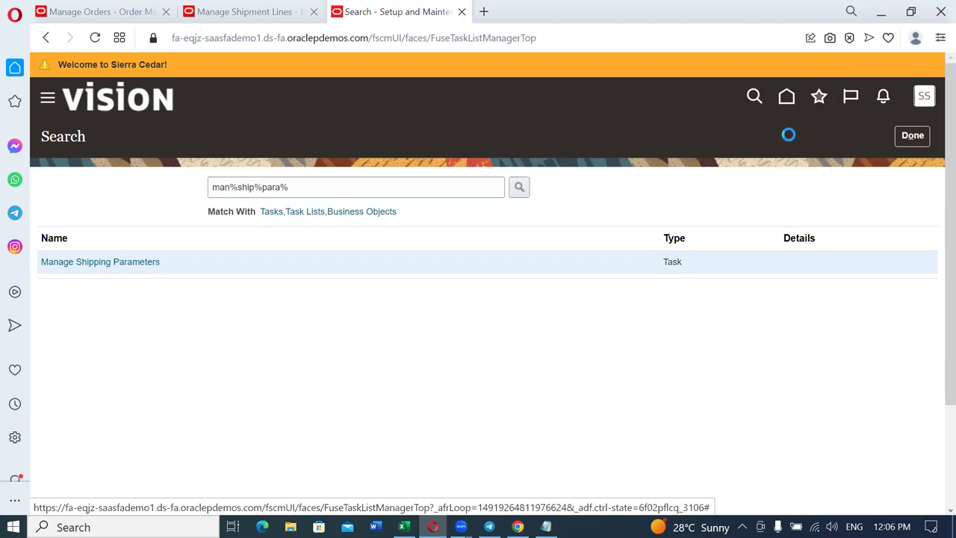
click(568, 254)
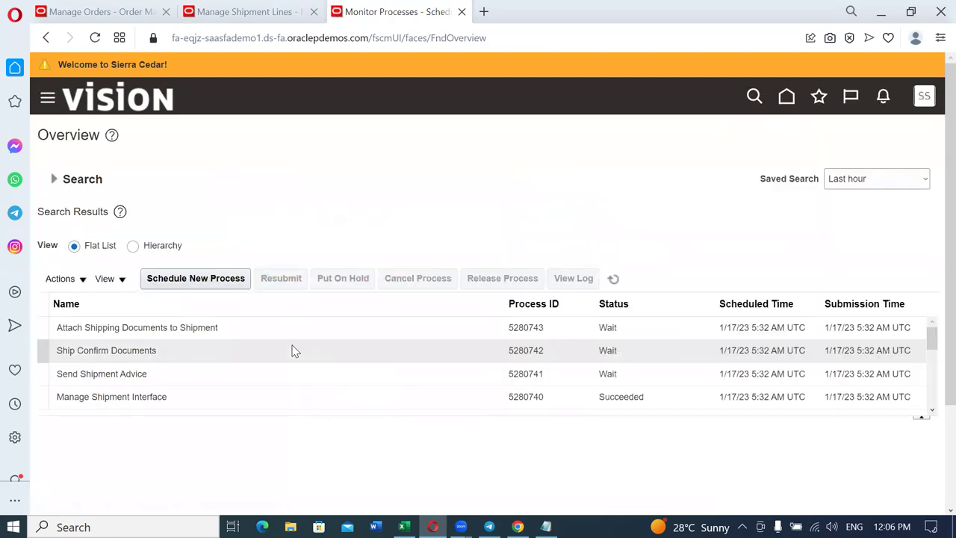
click(614, 278)
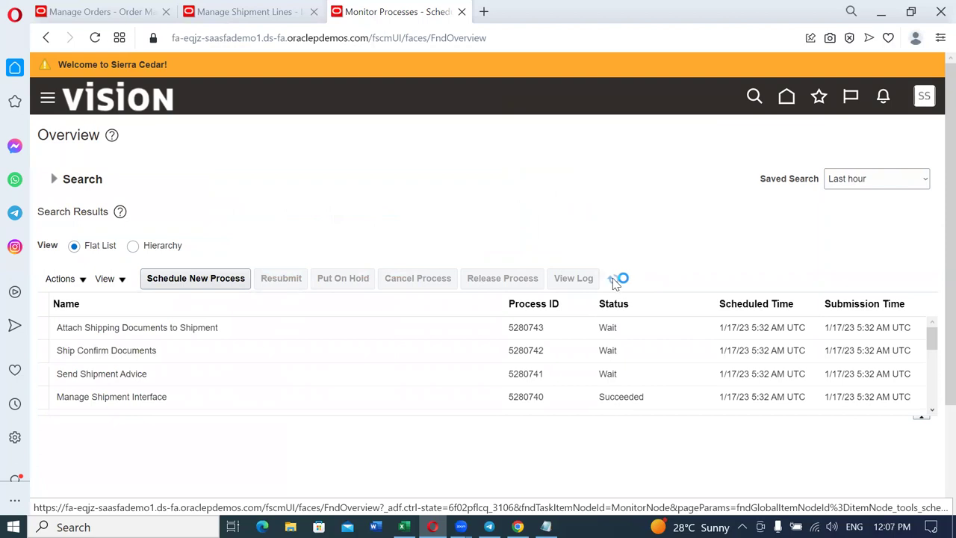
click(614, 280)
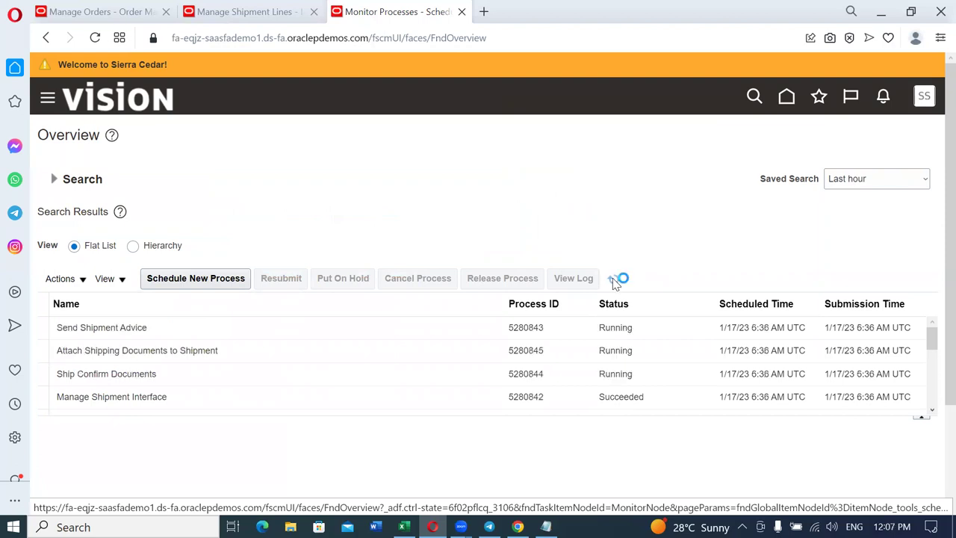
Refresh order 97427 repeatedly until the laptop and carry case fulfillment lines show Shipped
click(142, 330)
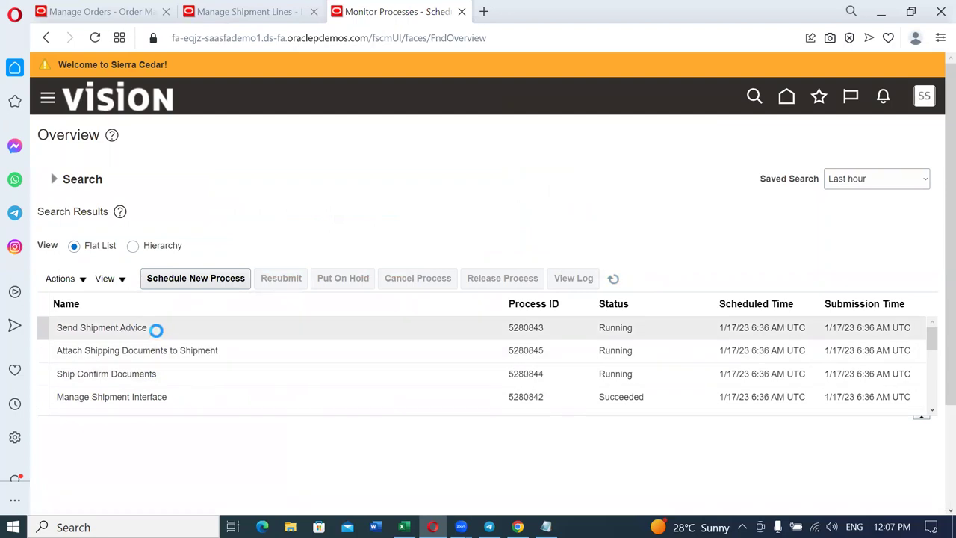
click(86, 6)
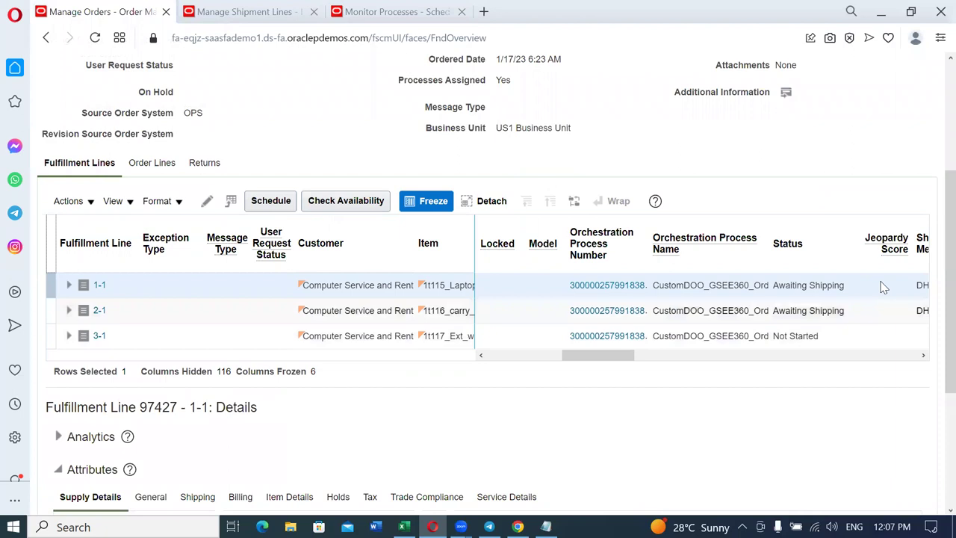
scroll(896, 224, up, 2)
click(866, 62)
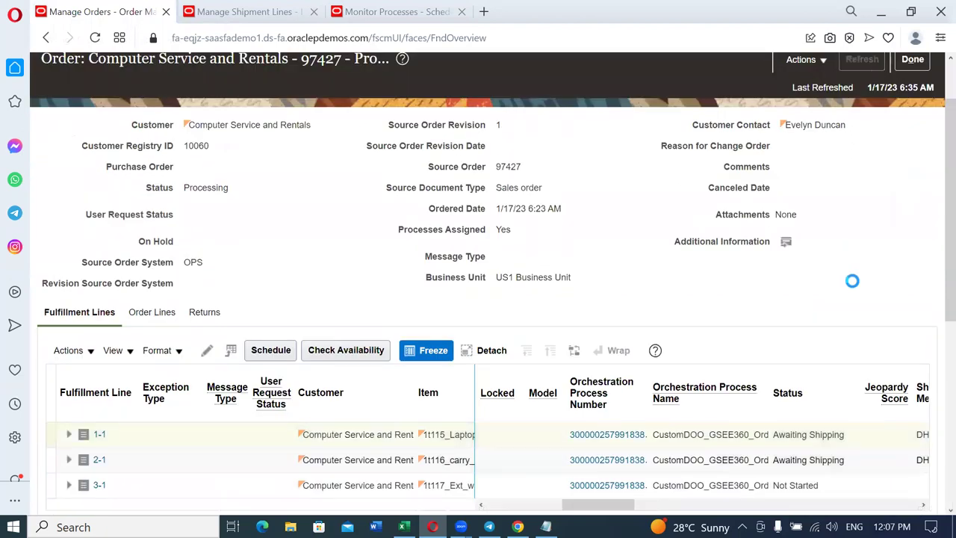
scroll(852, 277, down, 1)
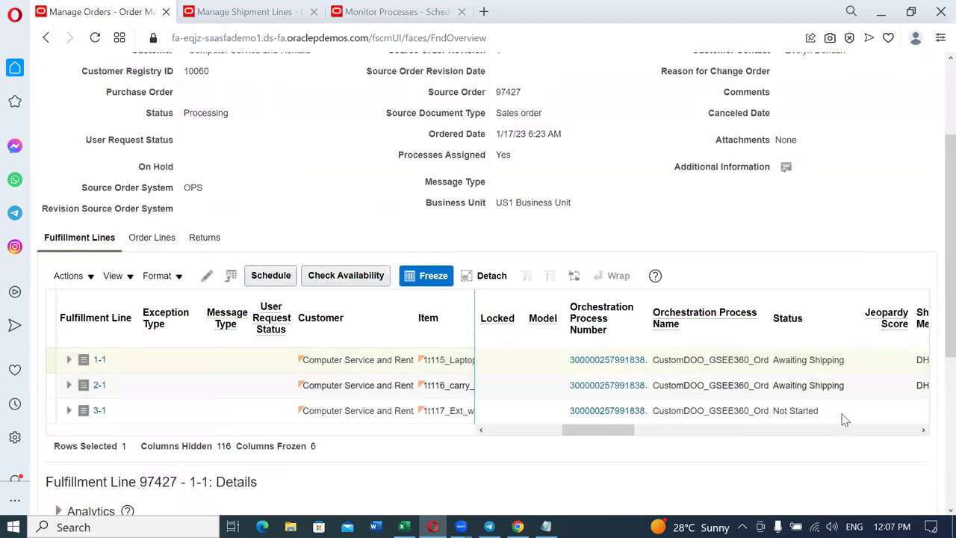
scroll(845, 418, down, 4)
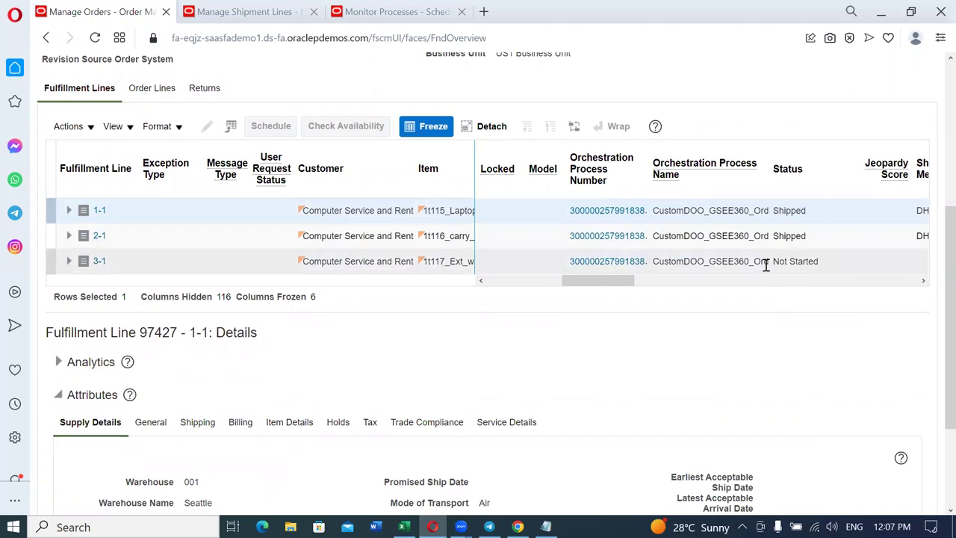
scroll(764, 265, up, 5)
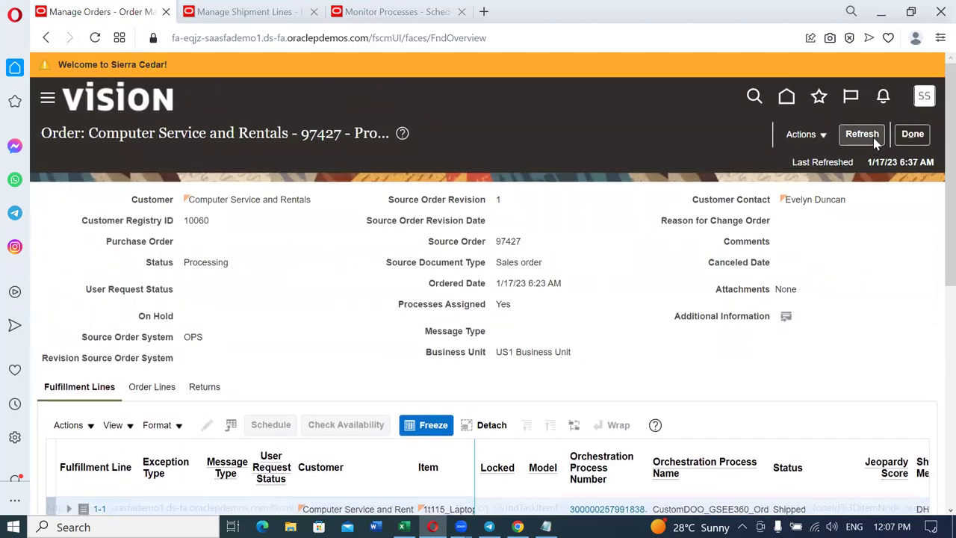
click(869, 137)
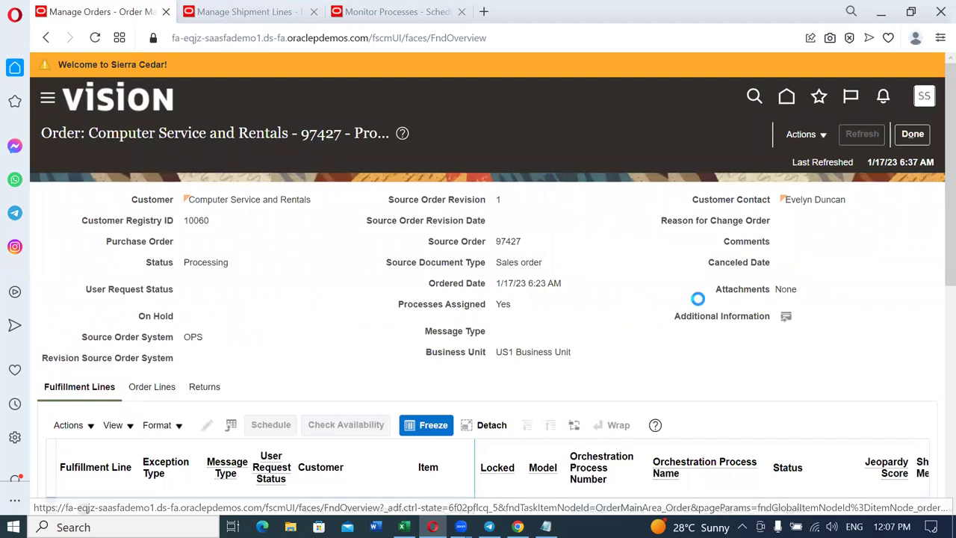
scroll(646, 302, down, 3)
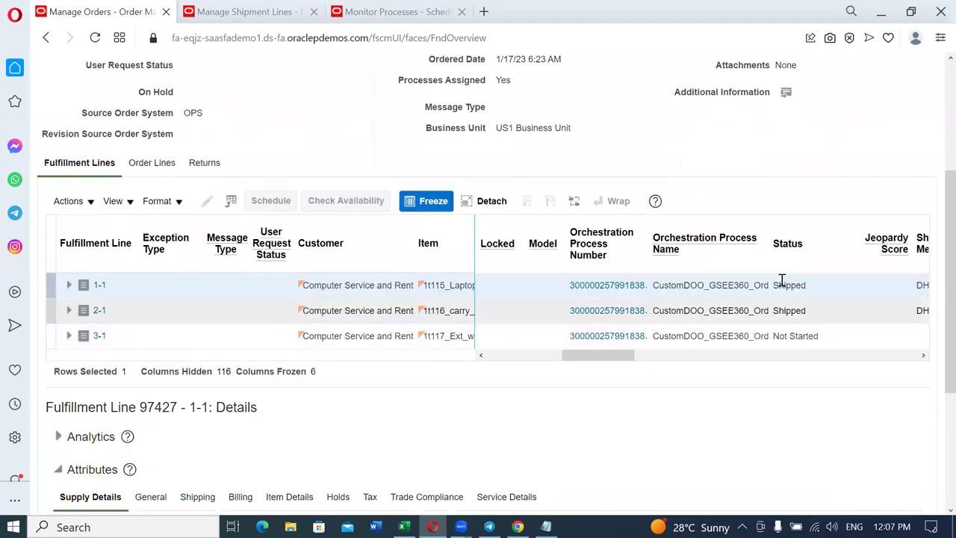
scroll(754, 208, up, 3)
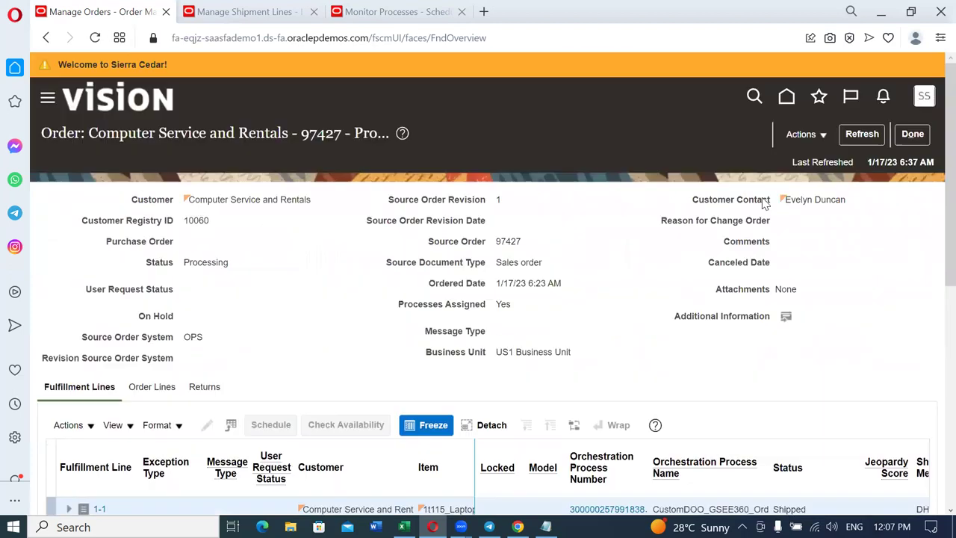
click(869, 136)
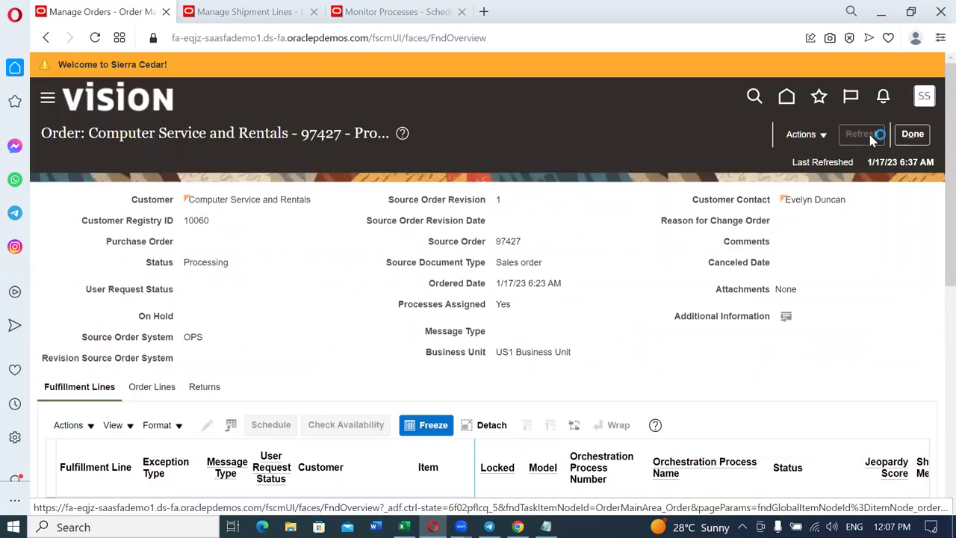
scroll(846, 193, down, 3)
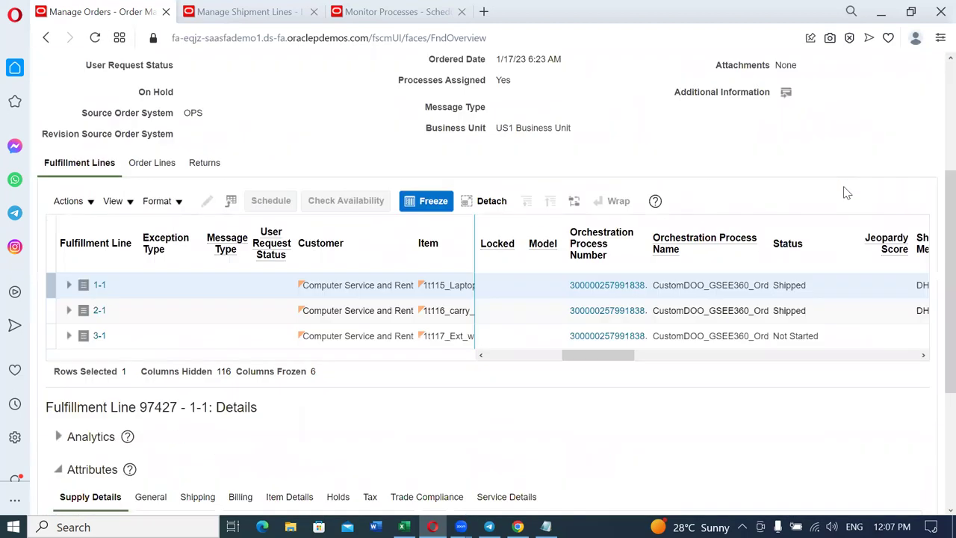
scroll(847, 193, up, 3)
click(864, 134)
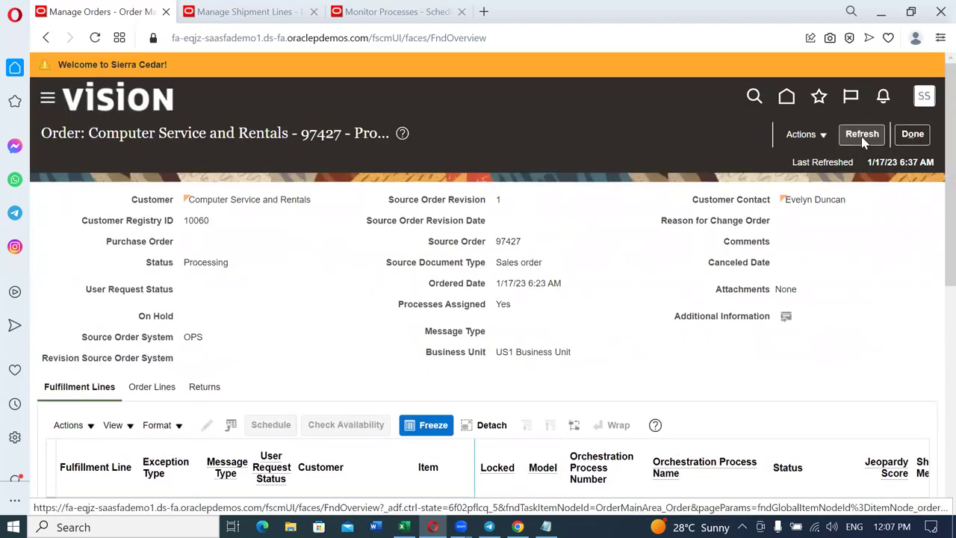
scroll(862, 140, down, 3)
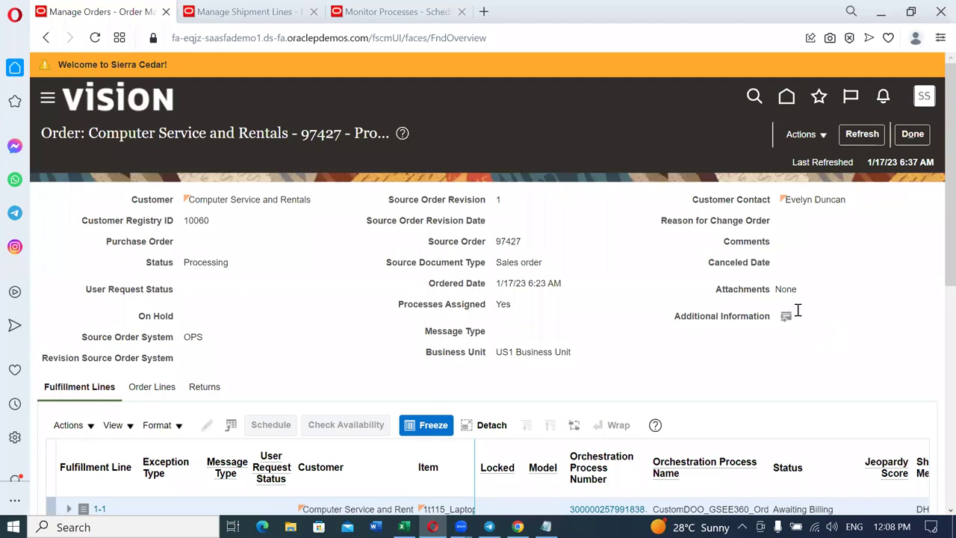
Refresh order 97427: laptop and warranty lines now show Awaiting Billing, carry case Shipped
scroll(796, 310, down, 3)
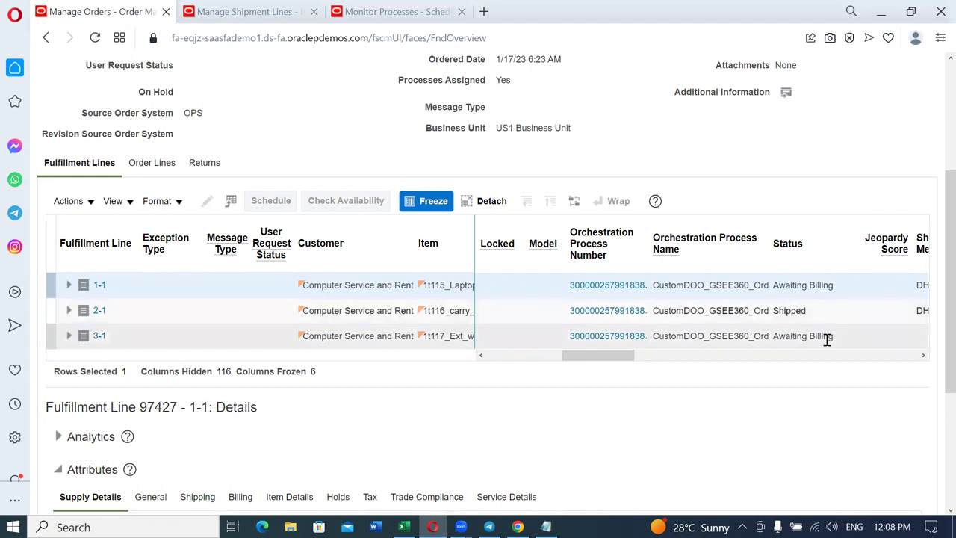
scroll(824, 337, up, 3)
click(863, 142)
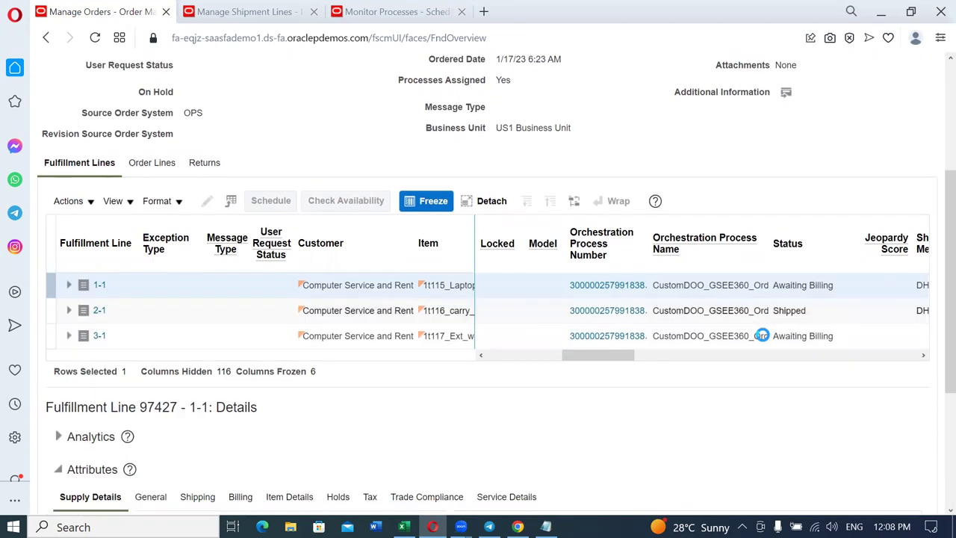
scroll(814, 371, down, 4)
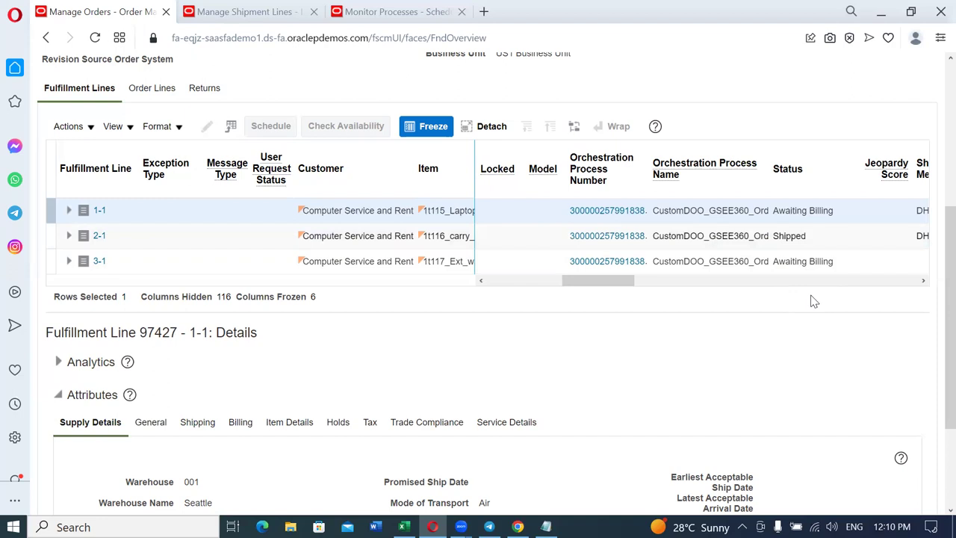
scroll(812, 301, up, 3)
scroll(815, 301, up, 1)
Close order 97427 and return to the Excel Fusion OM Worksheet's item names, e.g. 1t118_Dual_UOM
click(912, 134)
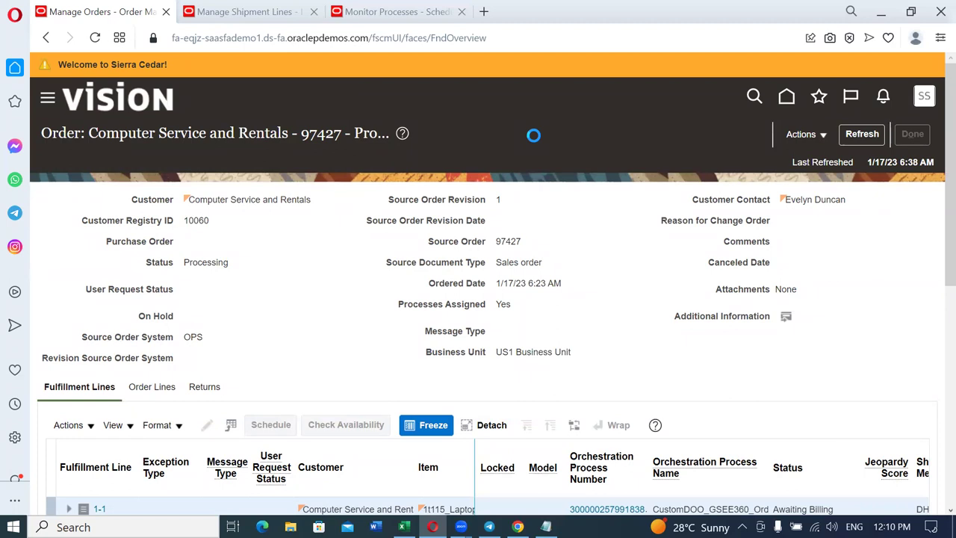
key(alt+Tab)
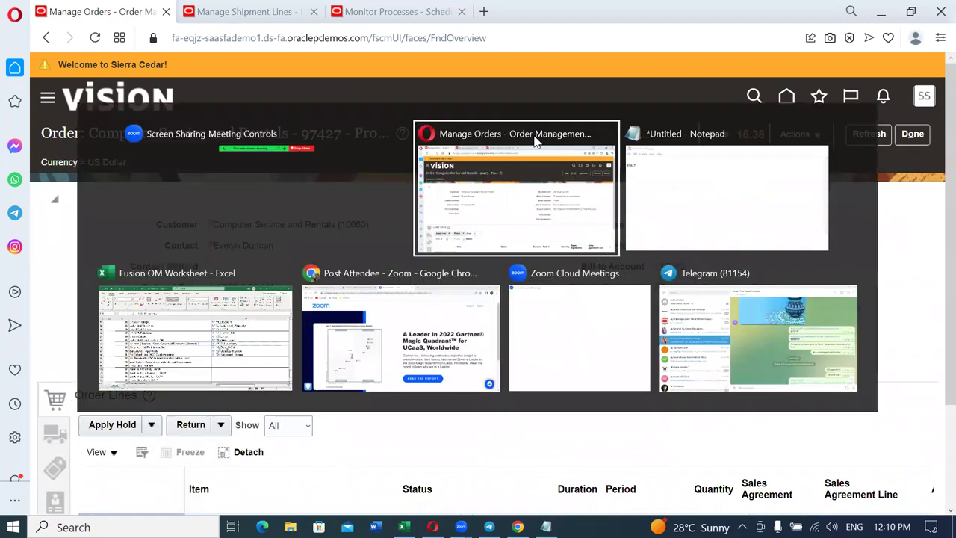
key(alt+Tab)
key(alt+Tab)
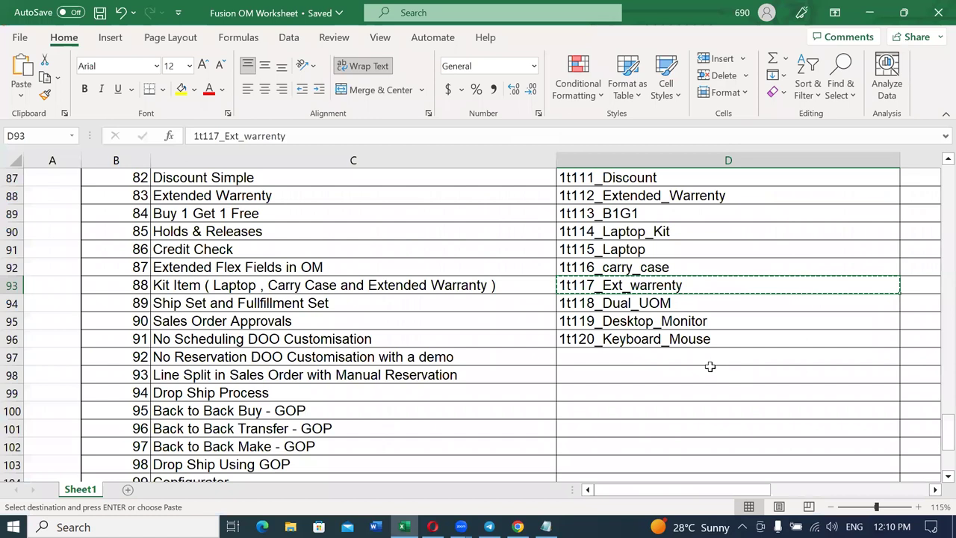
click(707, 378)
click(655, 302)
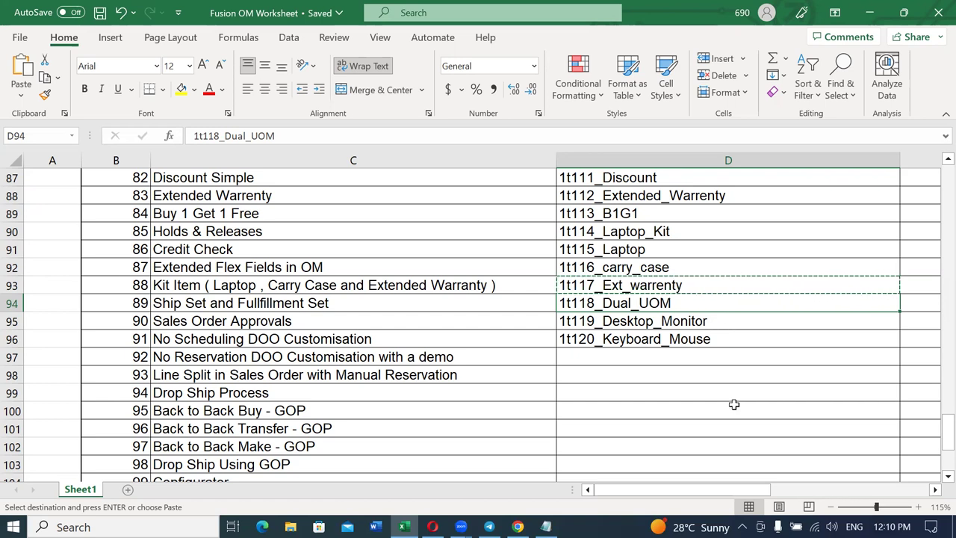
scroll(734, 404, up, 2)
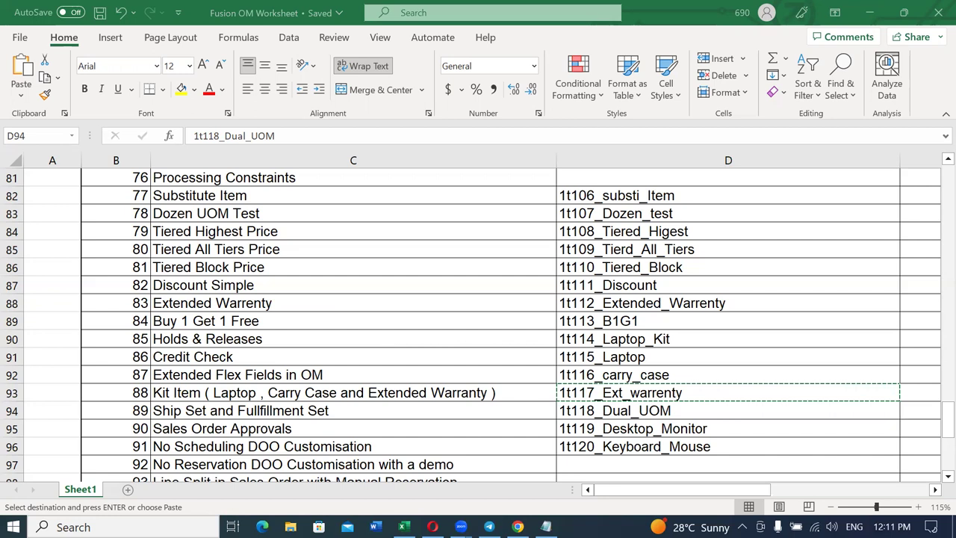
Back in the browser, go to Setup and Maintenance from the settings and actions menu
key(alt+Tab)
click(388, 12)
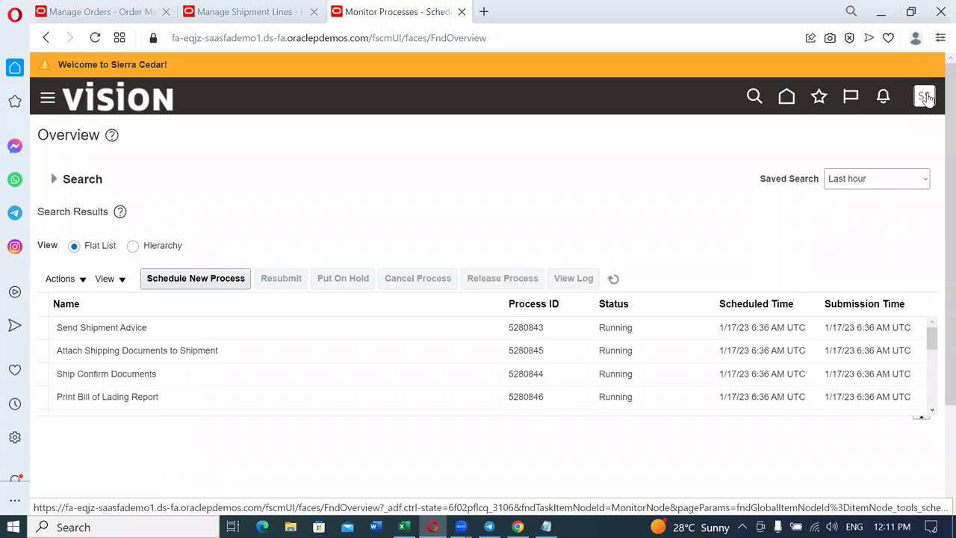
click(925, 97)
click(705, 321)
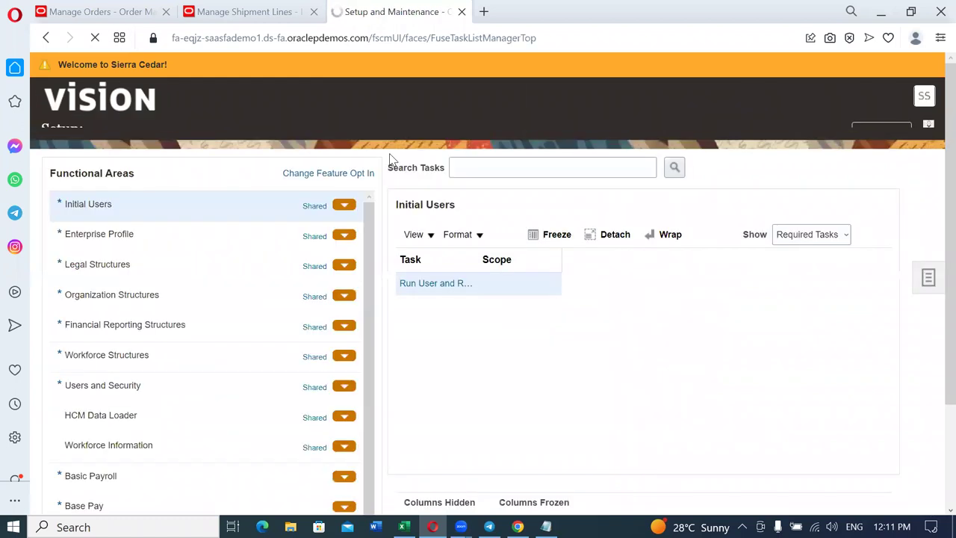
Search setup tasks for man%order%app% and open Manage Order Approval Rules
click(928, 299)
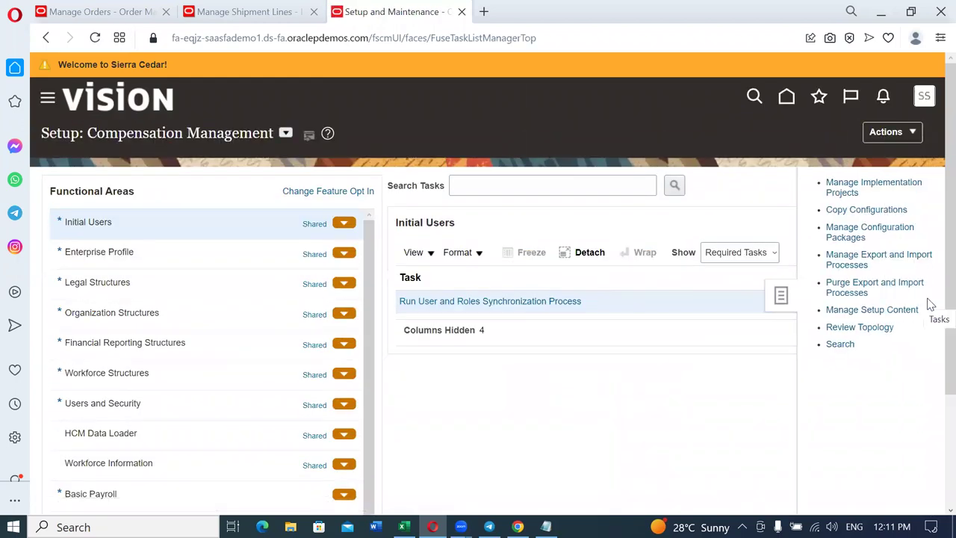
click(848, 347)
click(372, 184)
text(man%order%app%)
key(Return)
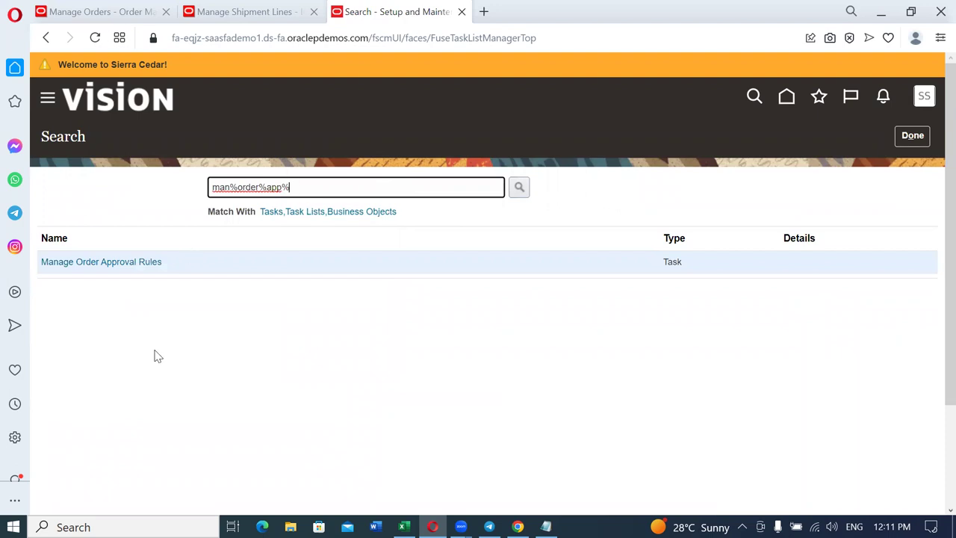
click(90, 263)
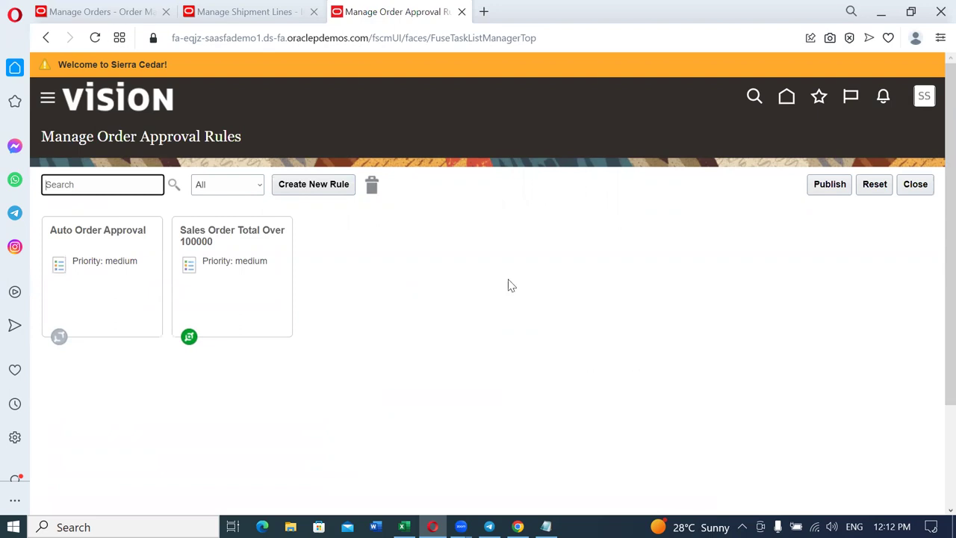
Use Create New Rule to open a blank rule editor
click(304, 193)
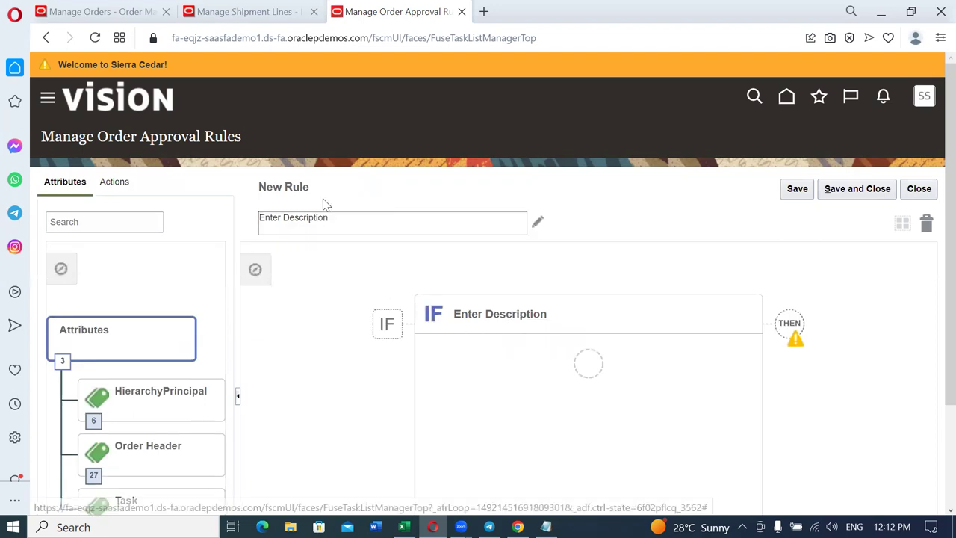
Rename the new rule to 't02 approval'
click(466, 189)
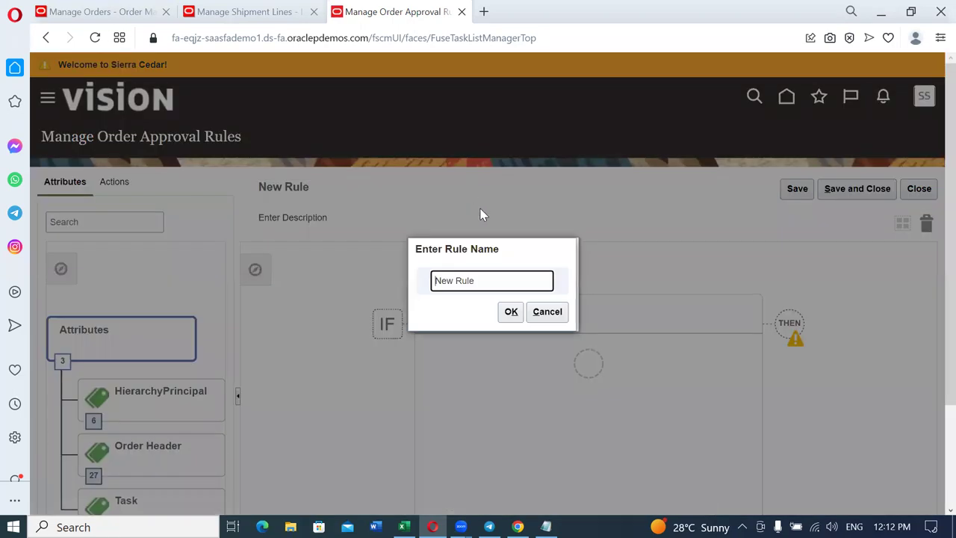
text(t02 approval)
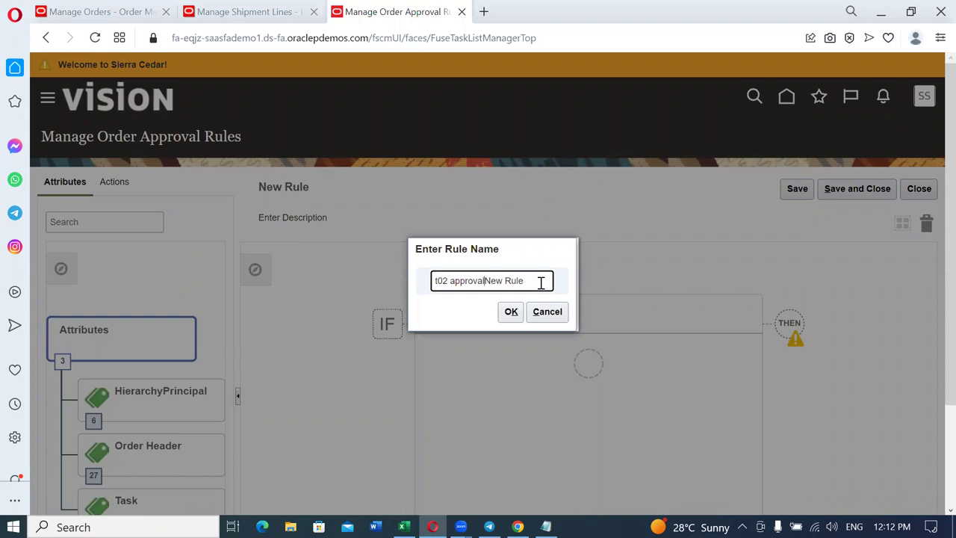
key(Delete)
key(Delete)
key(Delete)
key(Delete)
key(Delete)
key(Delete)
key(Delete)
key(Delete)
click(511, 312)
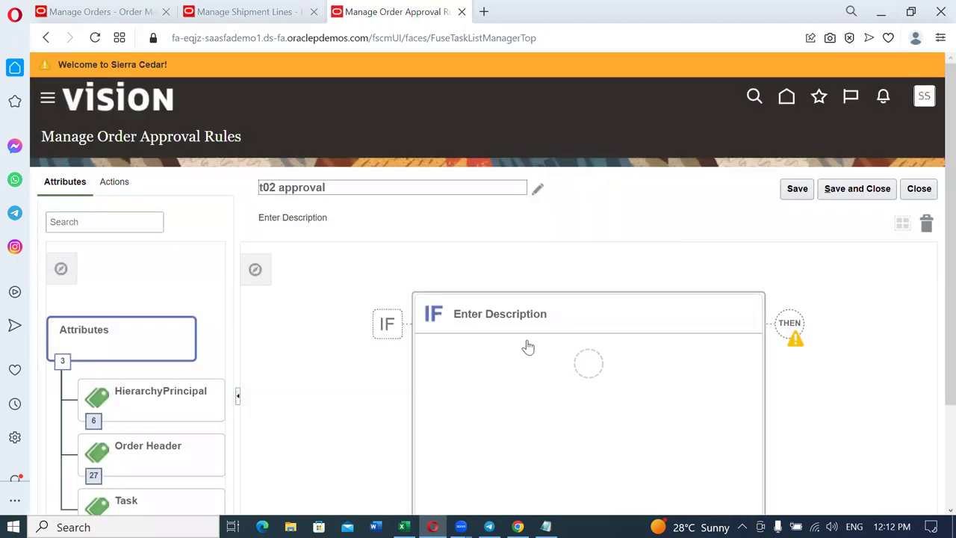
Add a condition: Order Total Amount greater than 100
click(594, 370)
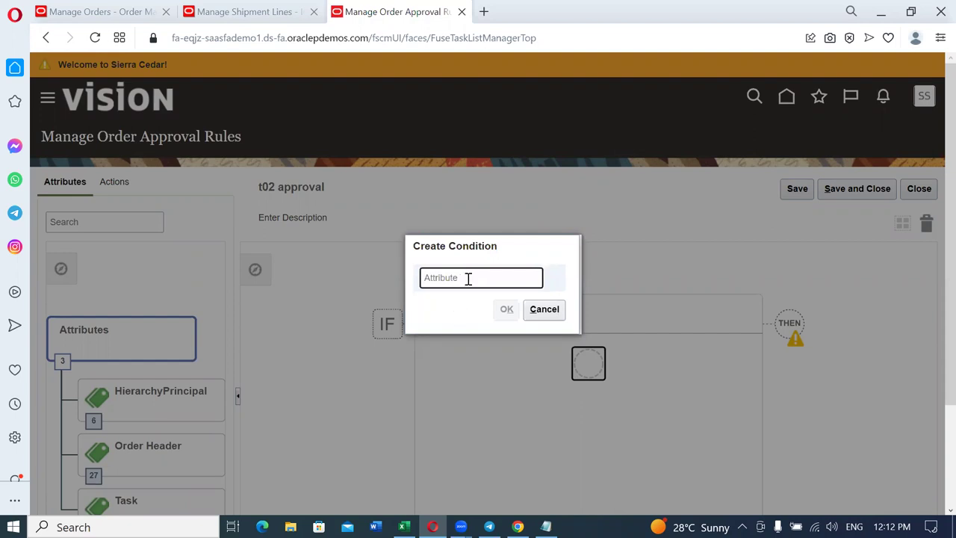
text(order amou)
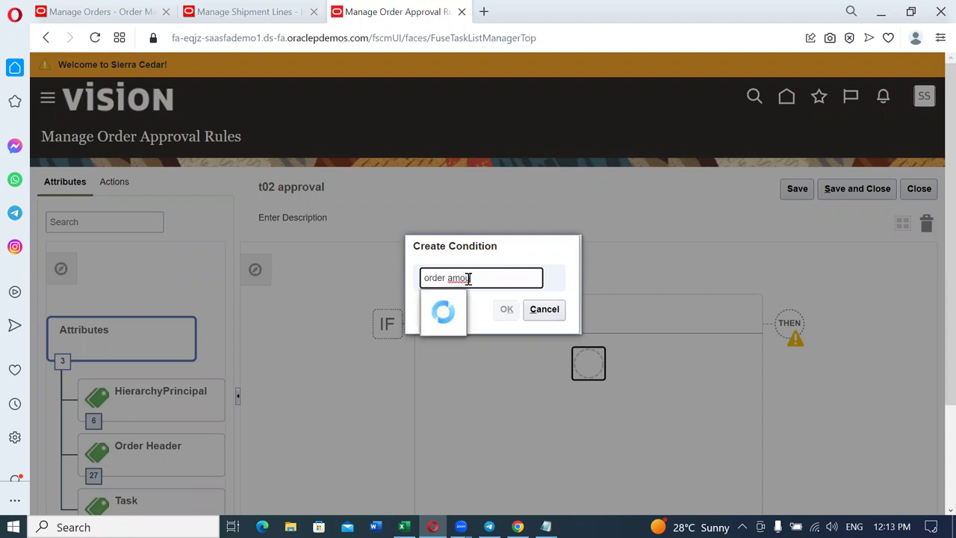
key(BackSpace)
key(BackSpace)
key(BackSpace)
key(BackSpace)
key(BackSpace)
key(BackSpace)
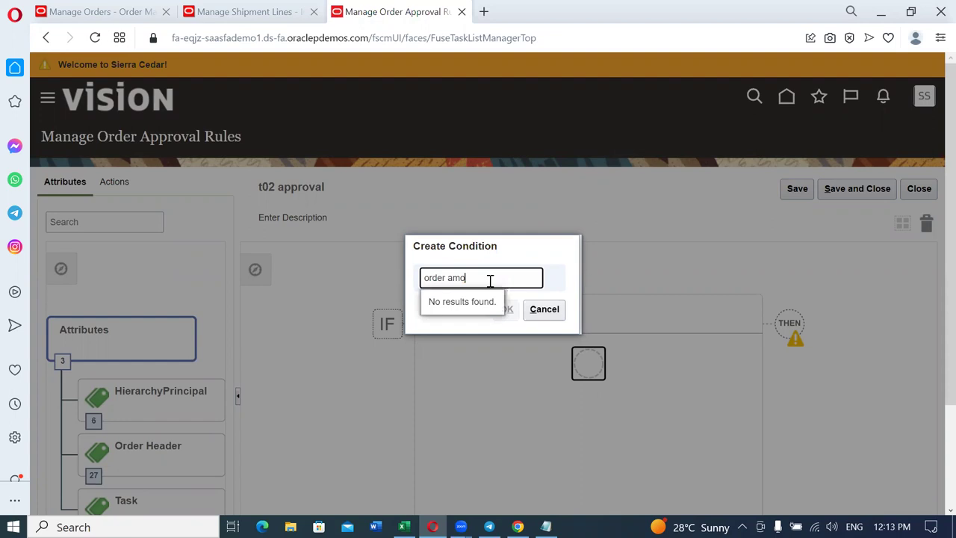
key(BackSpace)
key(BackSpace)
key(BackSpace)
key(BackSpace)
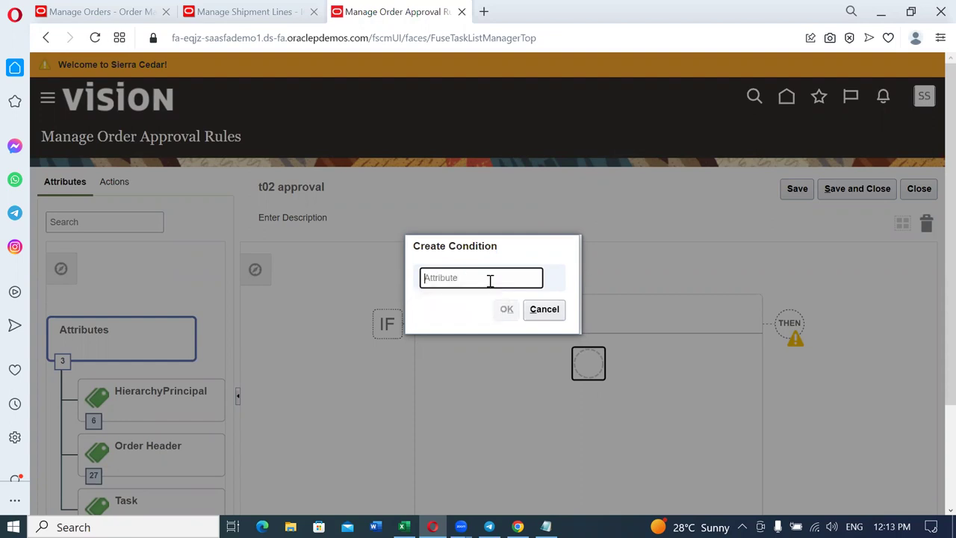
text(amount)
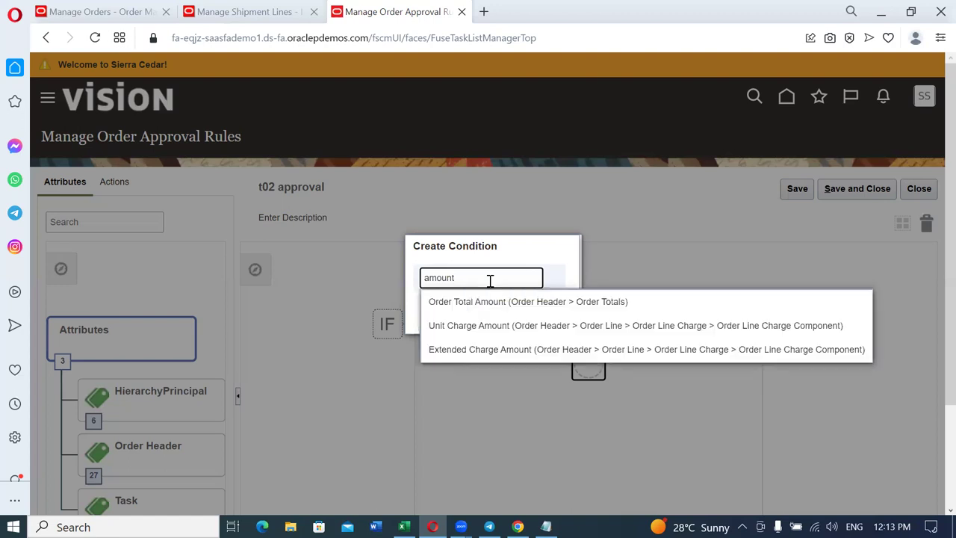
click(545, 303)
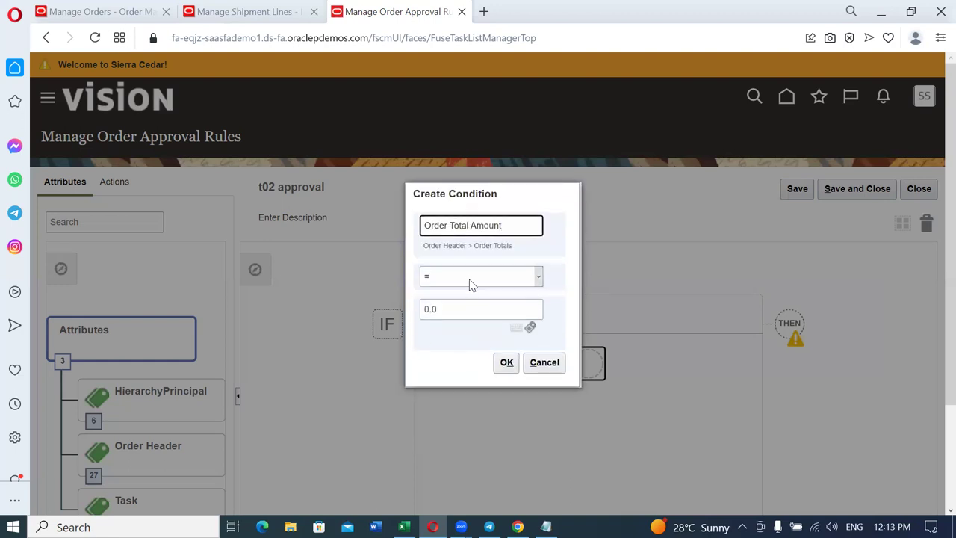
click(470, 280)
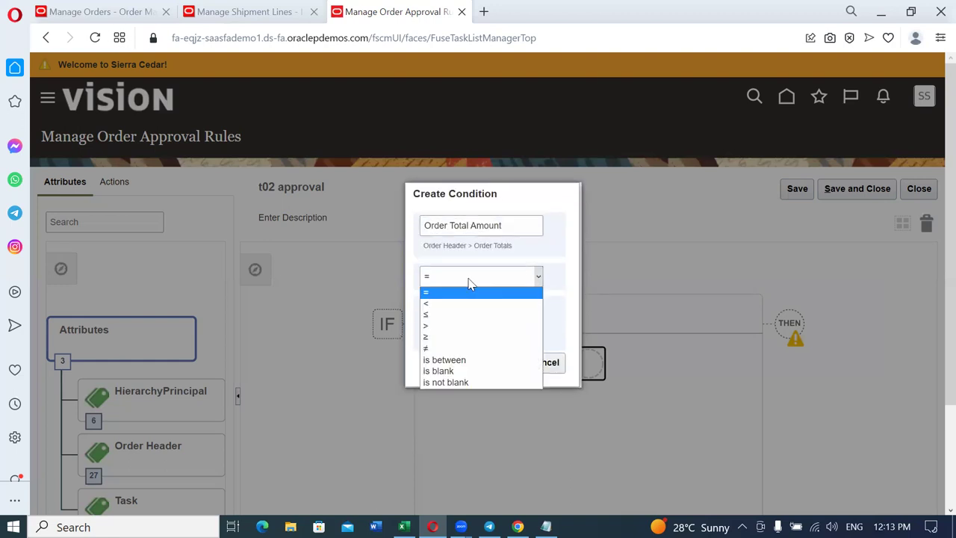
click(456, 325)
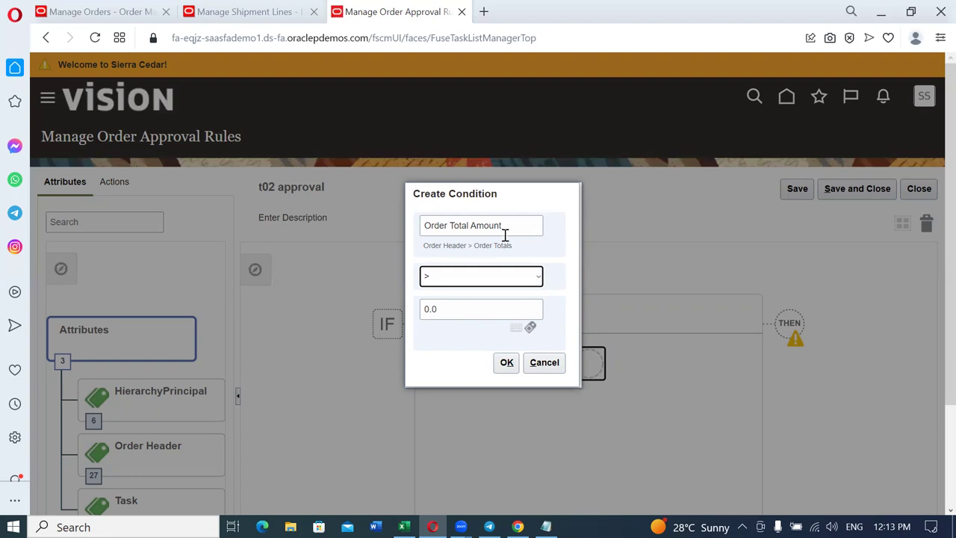
click(463, 309)
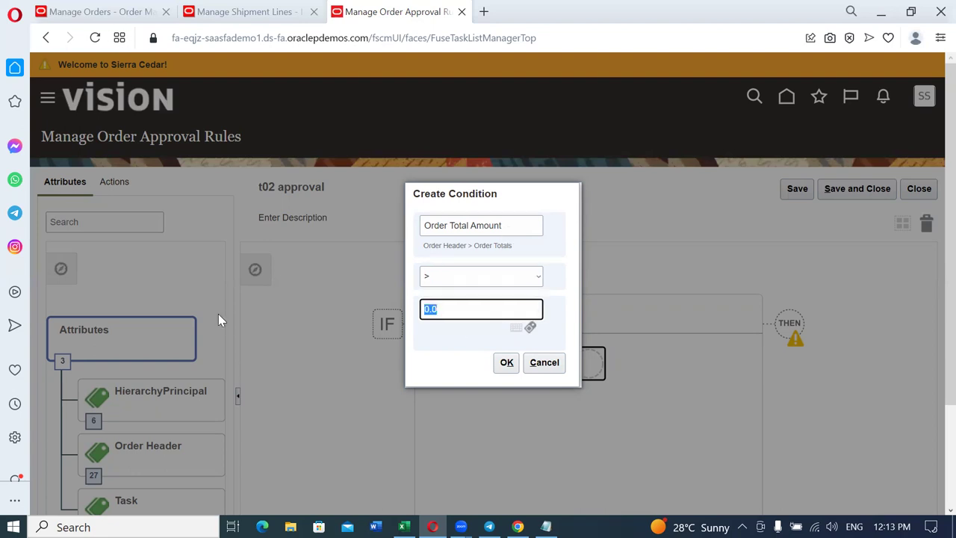
text(100)
key(Tab)
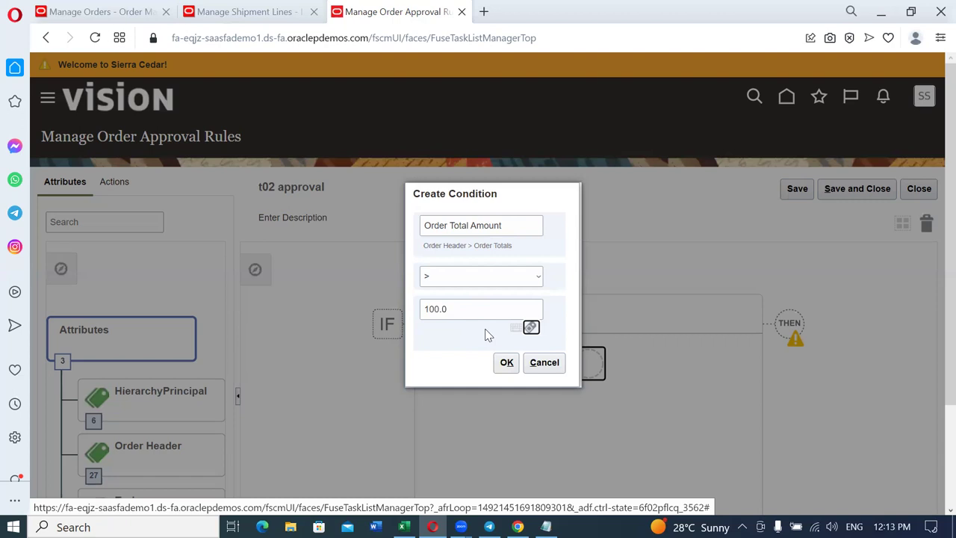
Confirm the Order Total Amount > 100 condition and add an Assign to Individual action after it
click(507, 362)
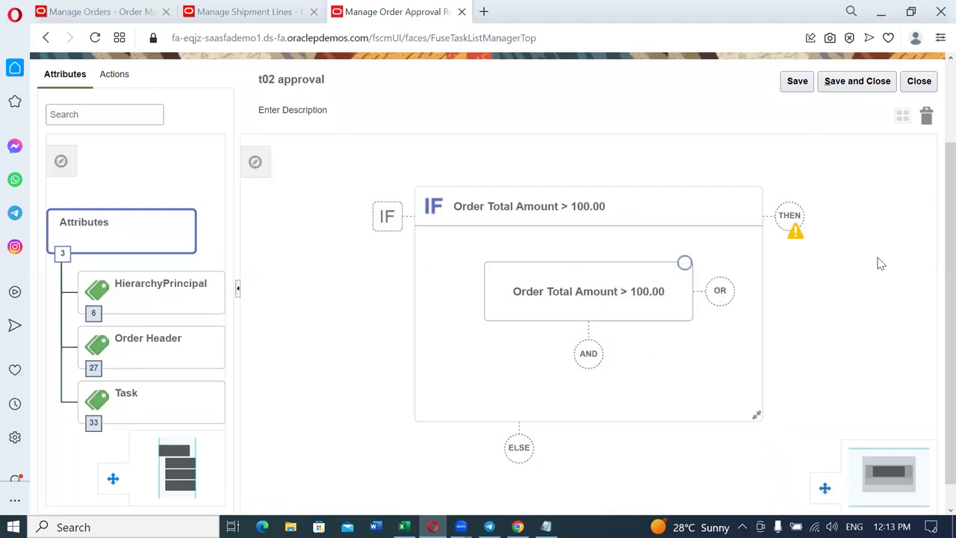
click(792, 221)
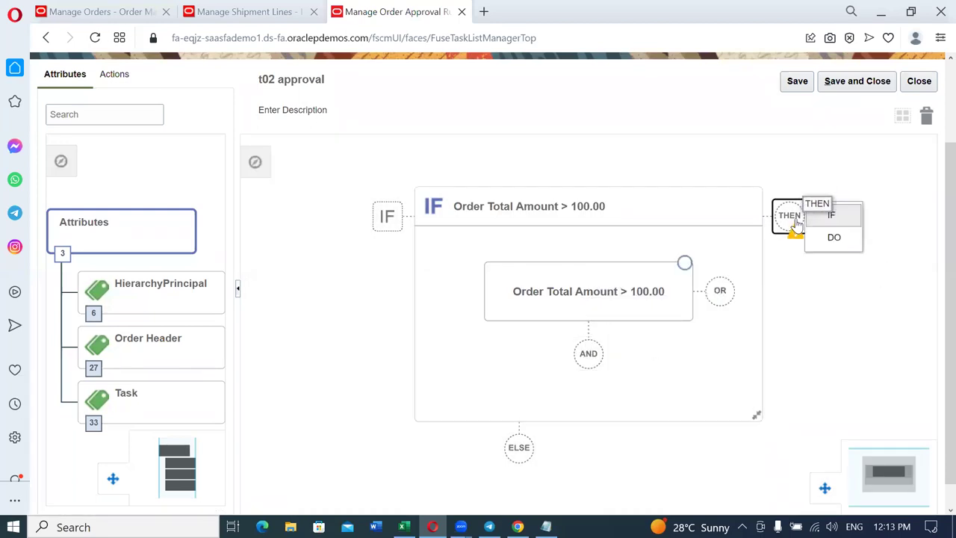
click(834, 238)
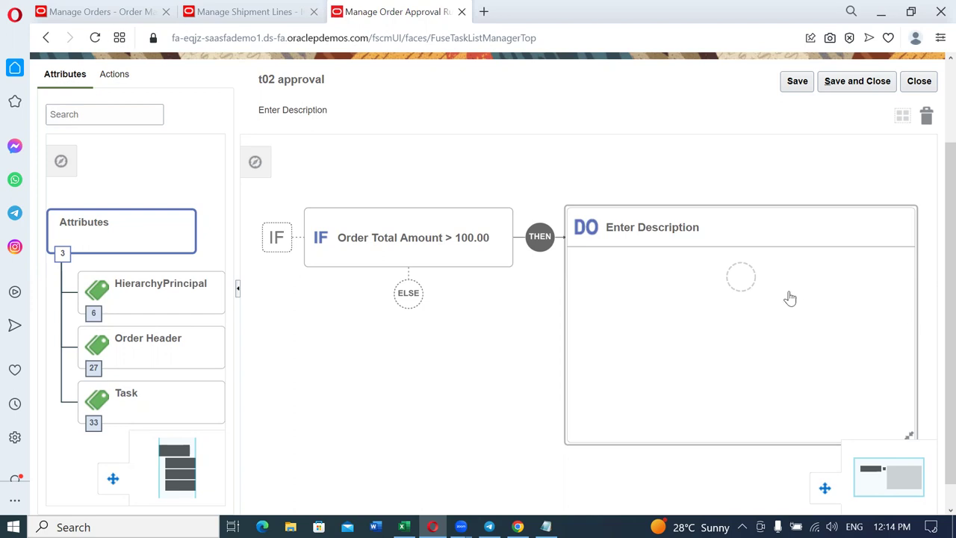
click(741, 284)
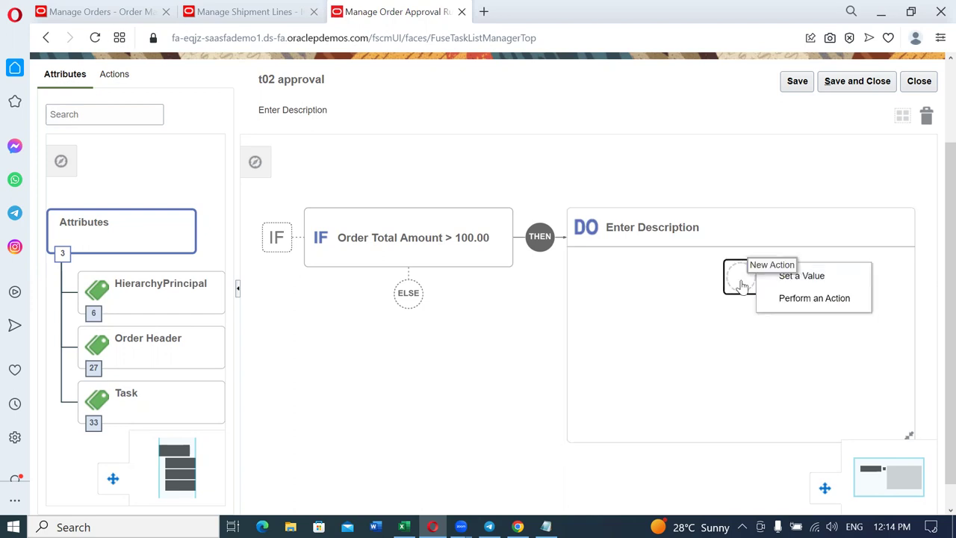
click(836, 300)
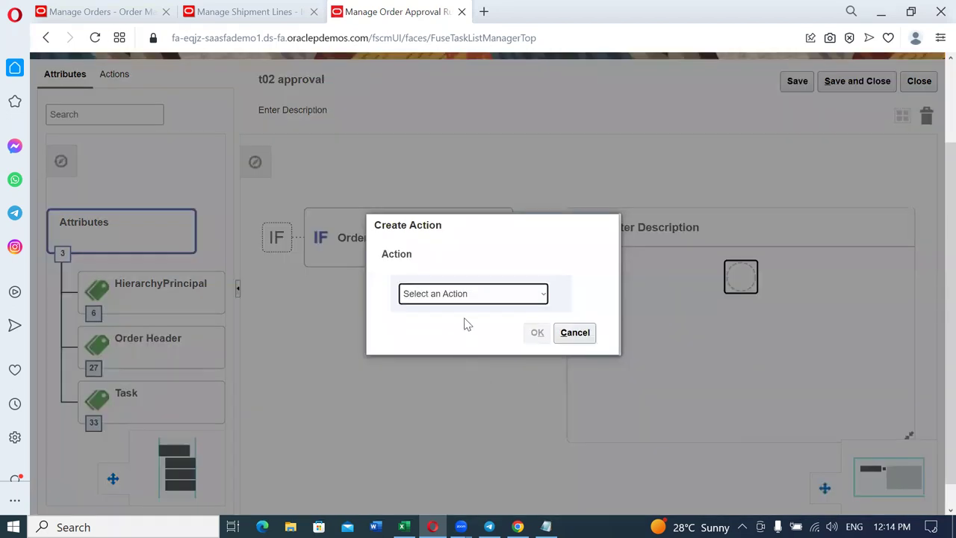
click(472, 297)
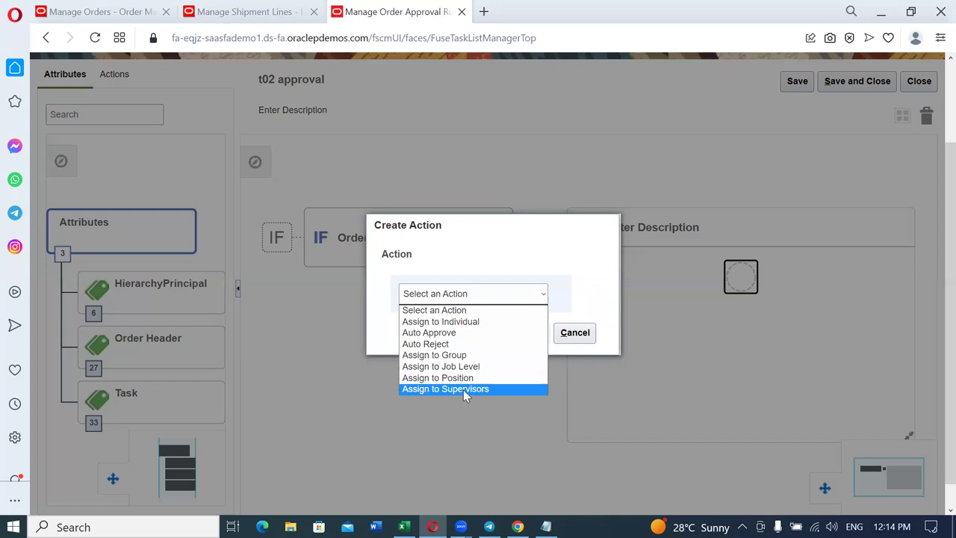
click(449, 321)
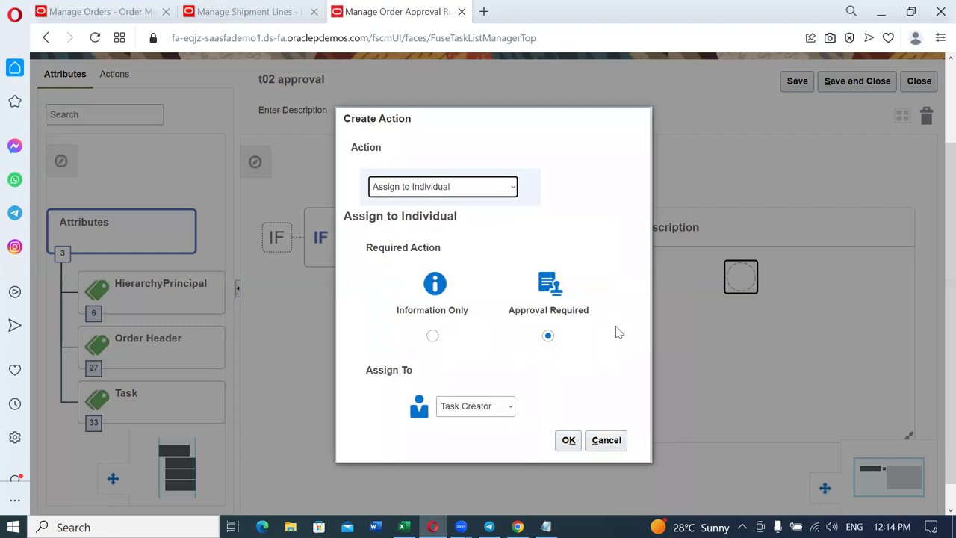
Change Assign To from Task Creator to Specific Worker and open the worker search
click(493, 407)
click(486, 434)
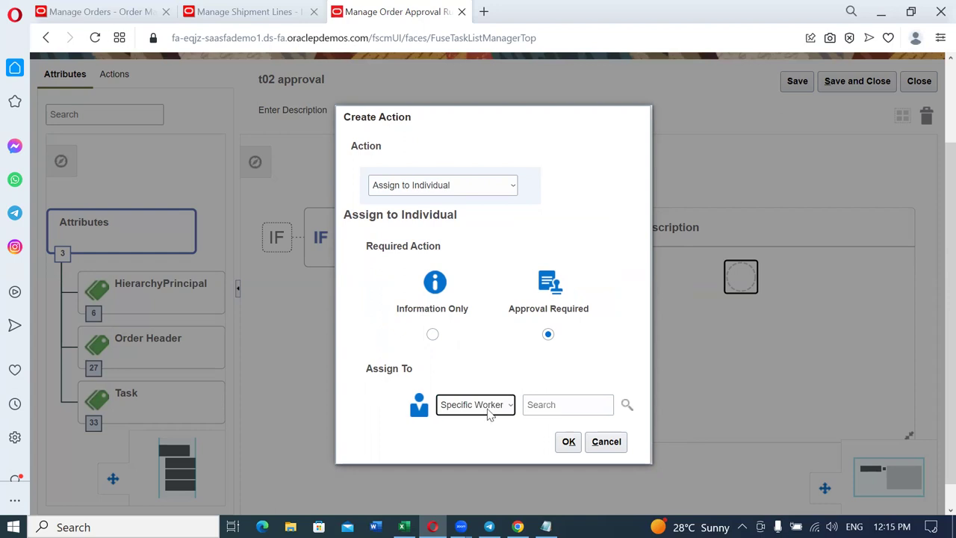
click(551, 403)
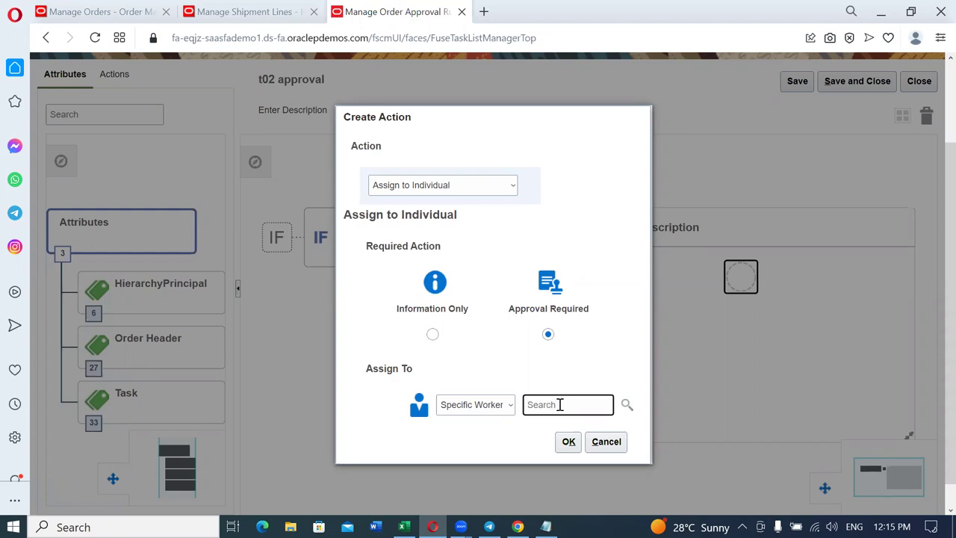
click(627, 406)
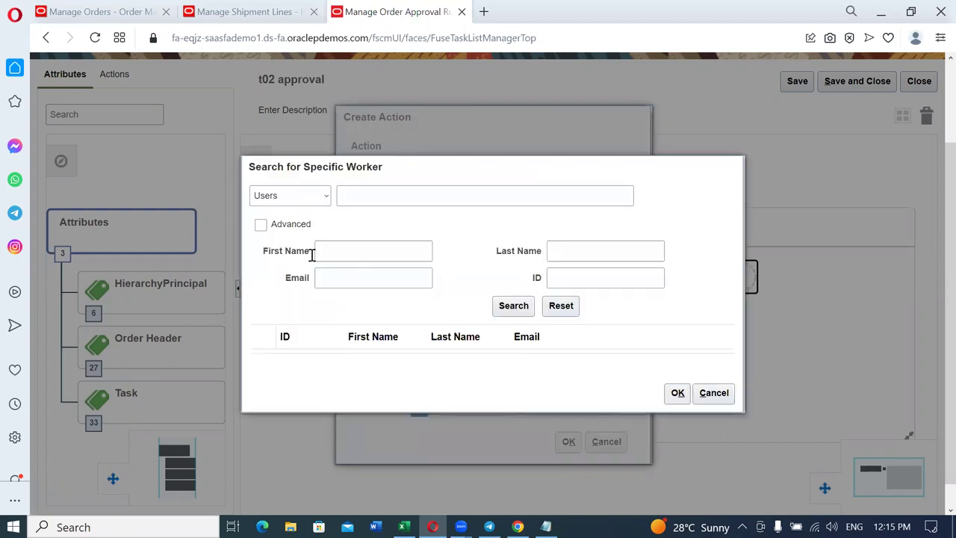
Search workers by first name, pick the student user from the results, and confirm
click(352, 254)
text(s)
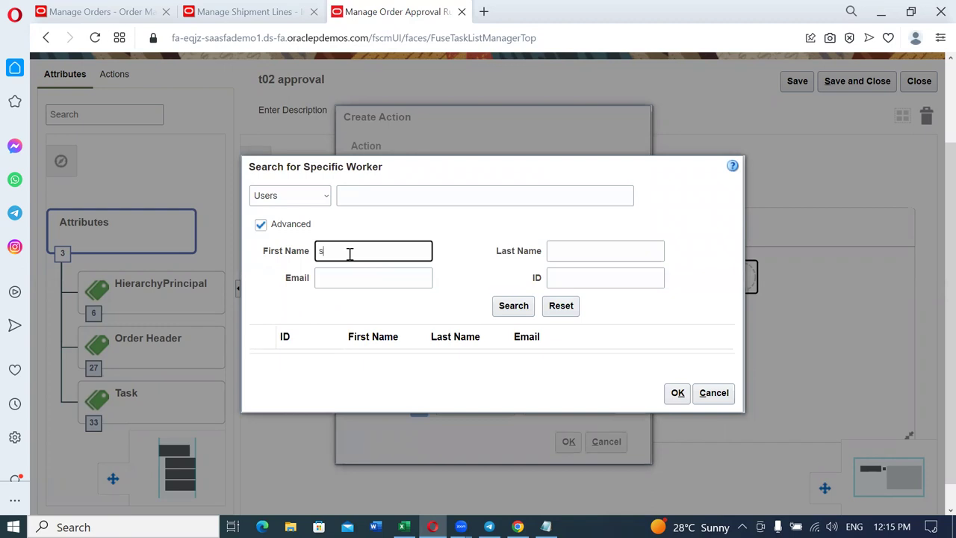
text(cm12)
key(Tab)
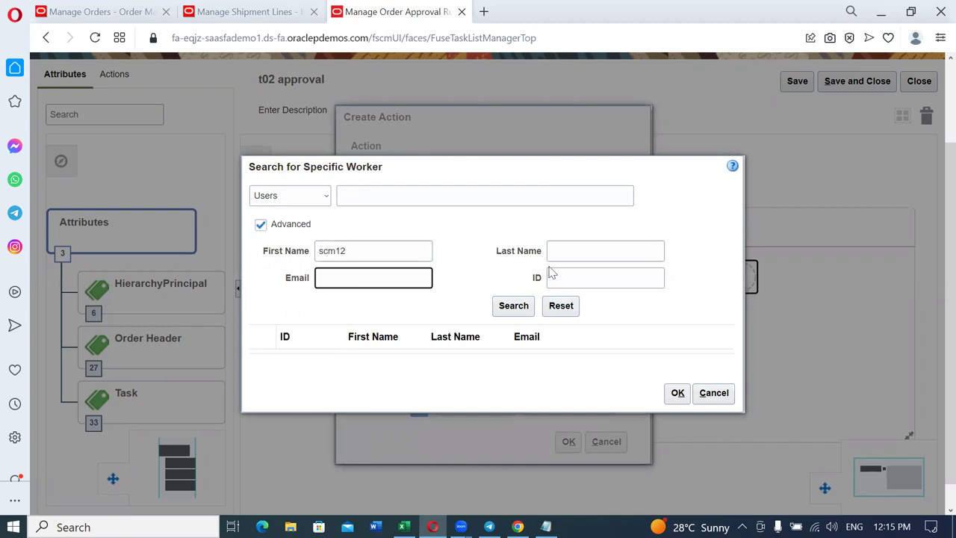
click(574, 252)
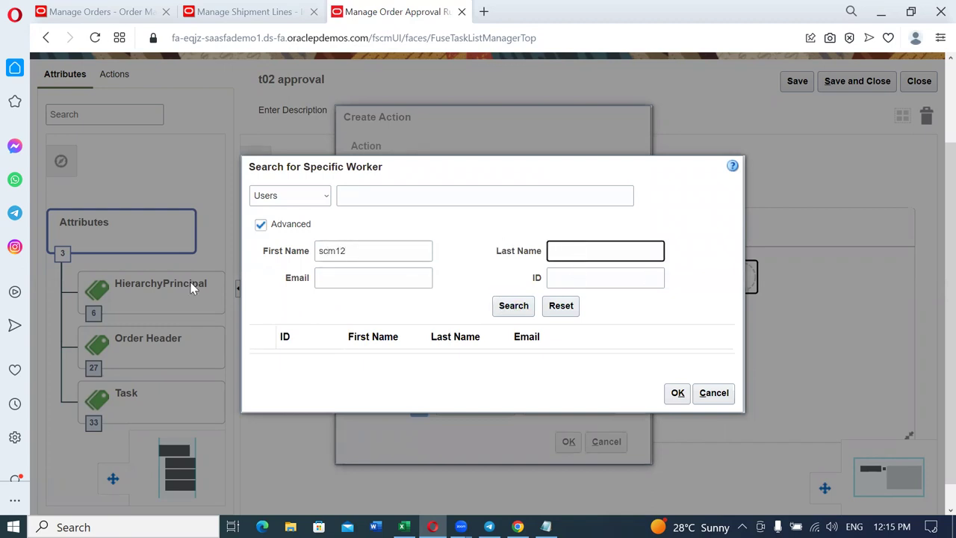
click(505, 307)
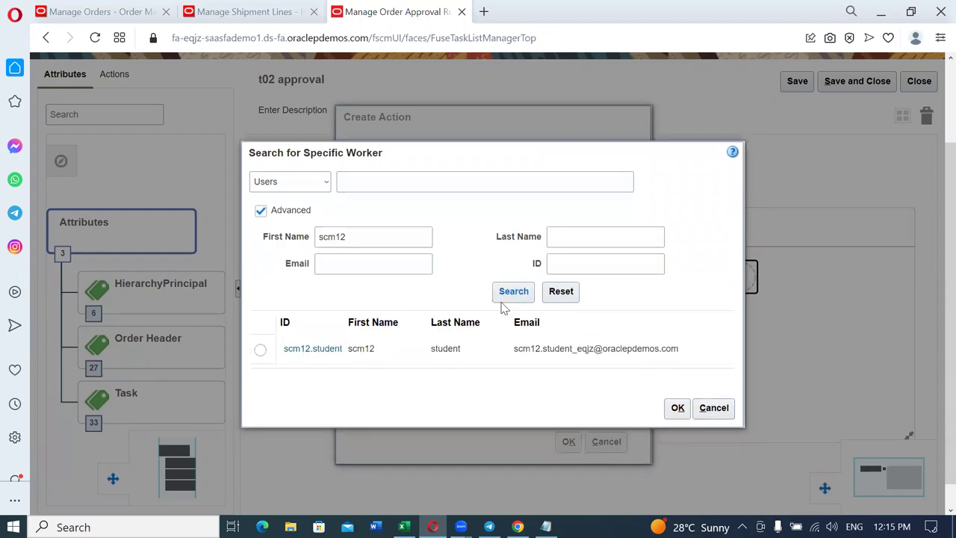
click(261, 350)
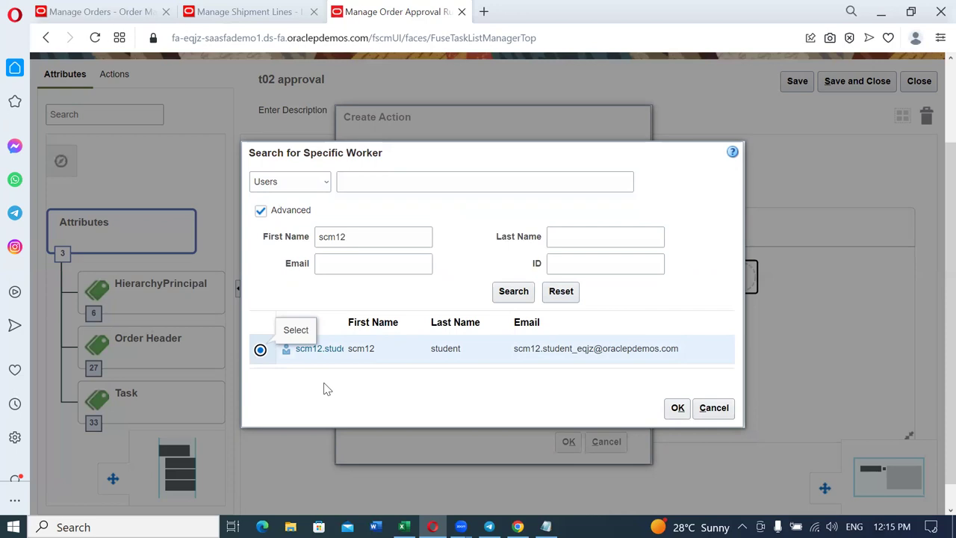
click(676, 407)
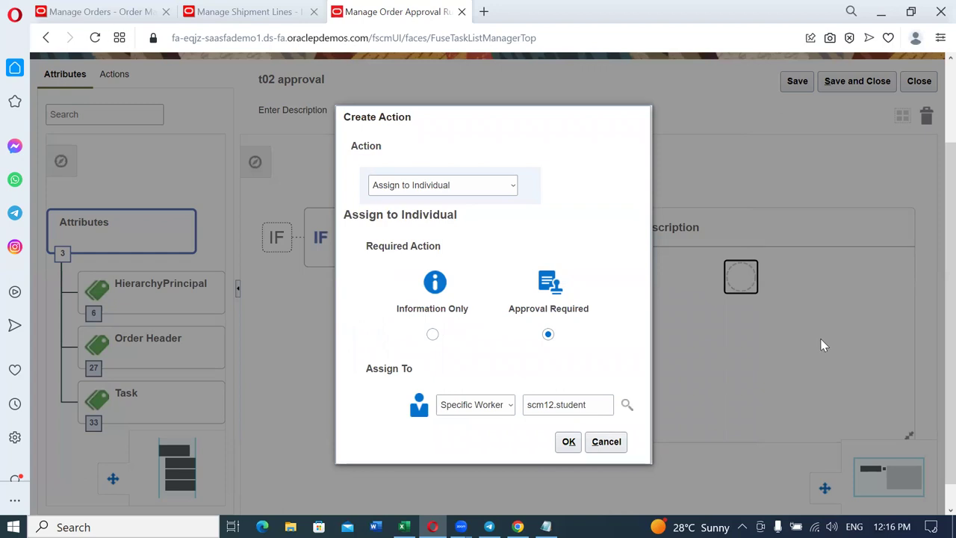
Confirm the Assign to Individual action and Save and Close the t02 approval rule
click(570, 442)
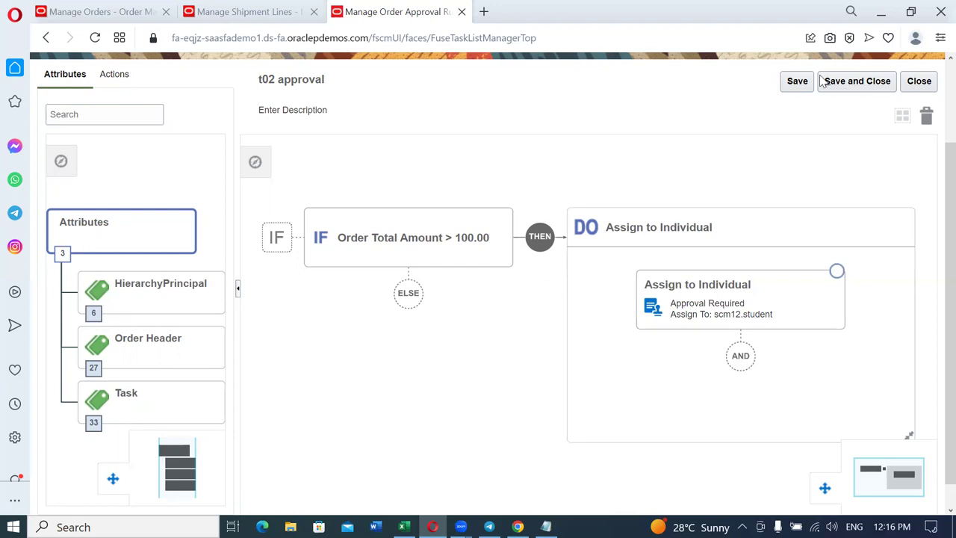
scroll(934, 153, up, 1)
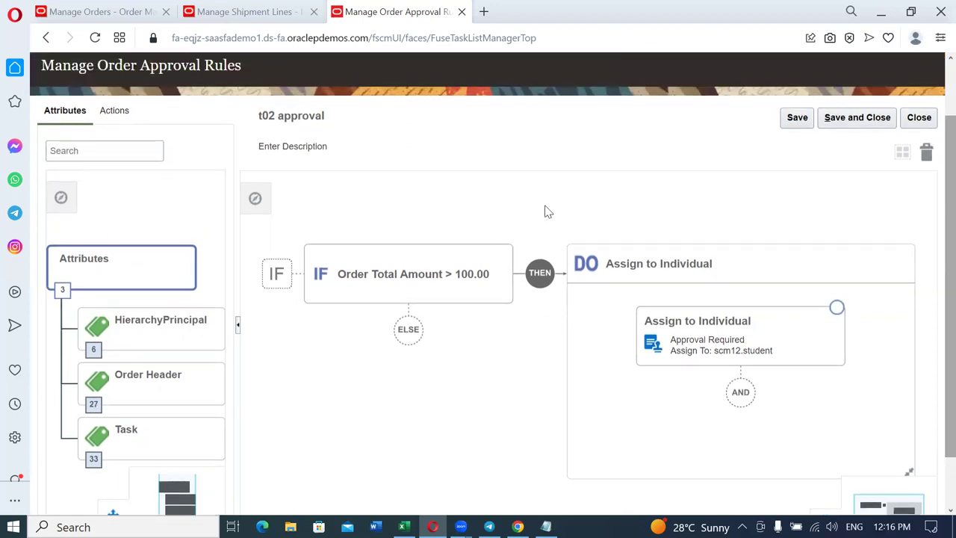
click(856, 122)
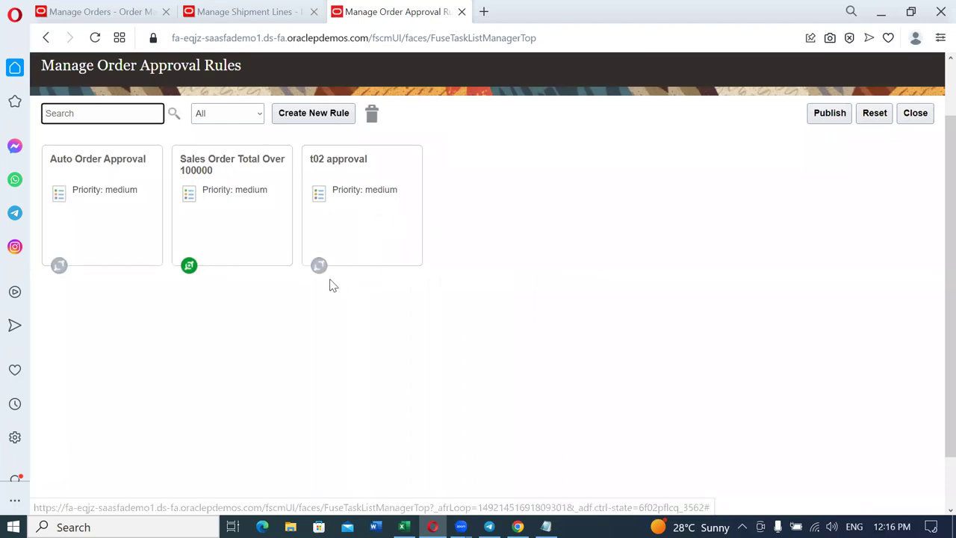
Activate the t02 approval rule and deactivate the Sales Order Total Over 100000 rule
click(381, 210)
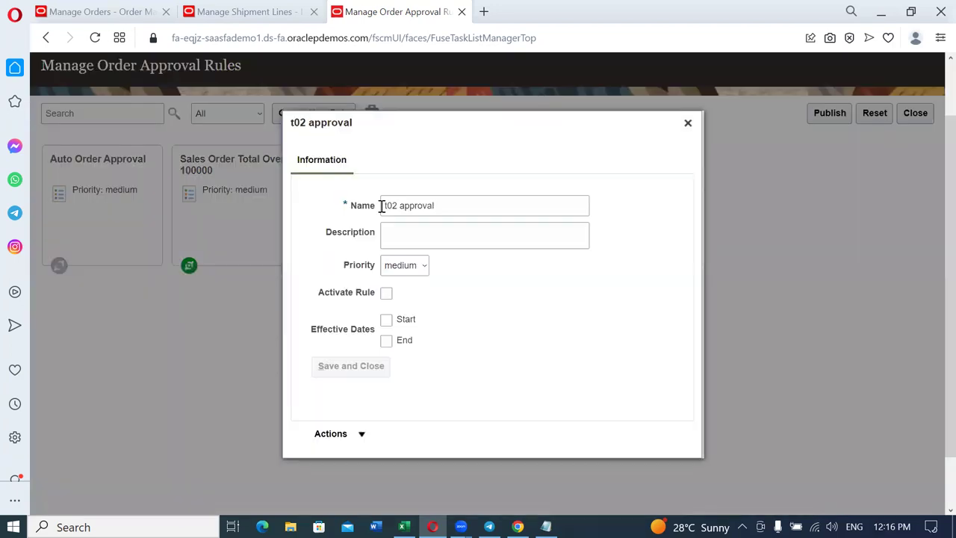
click(385, 293)
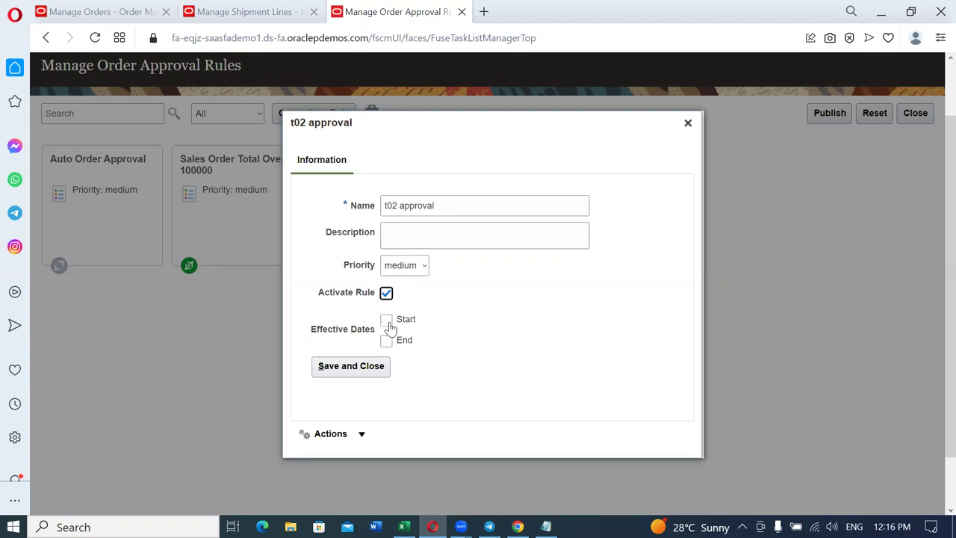
click(354, 368)
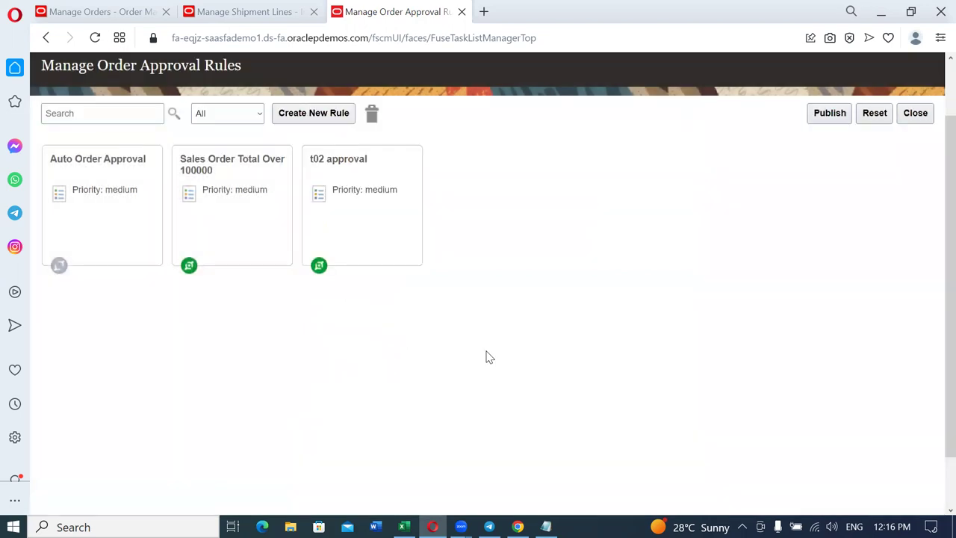
click(211, 204)
click(388, 296)
click(362, 367)
Publish the approval rules and acknowledge the success message
click(848, 117)
click(642, 309)
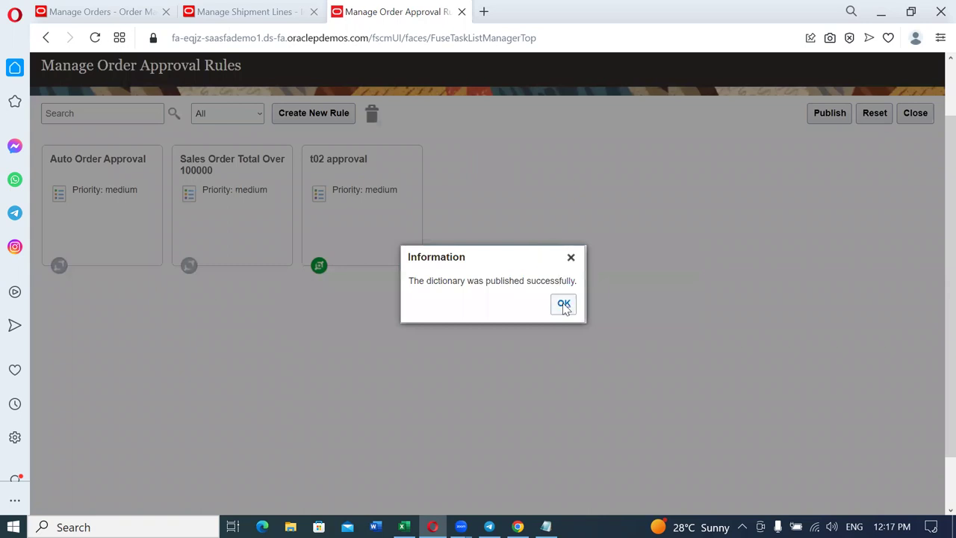
click(564, 305)
right_click(398, 15)
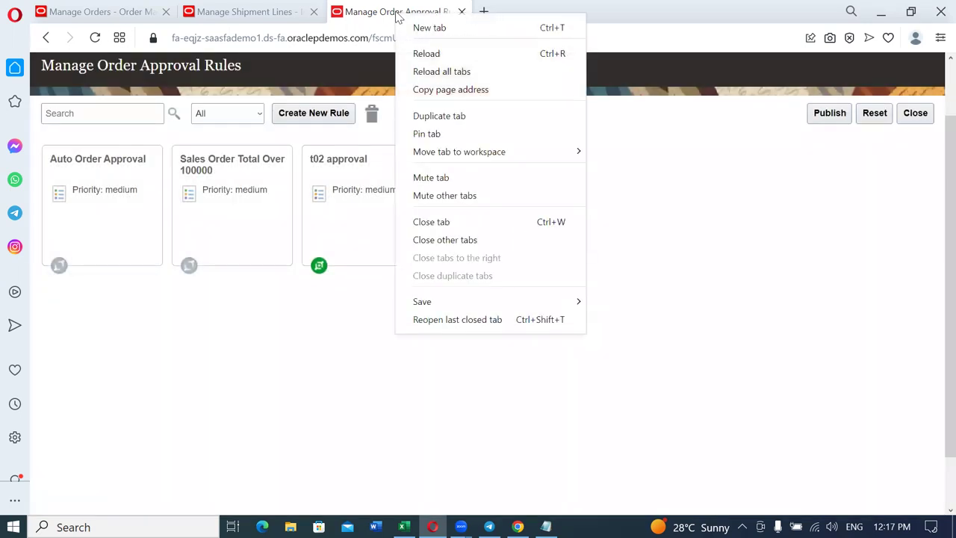
Duplicate the approval rules tab and open the Security Console from the Home page's Tools apps
click(439, 116)
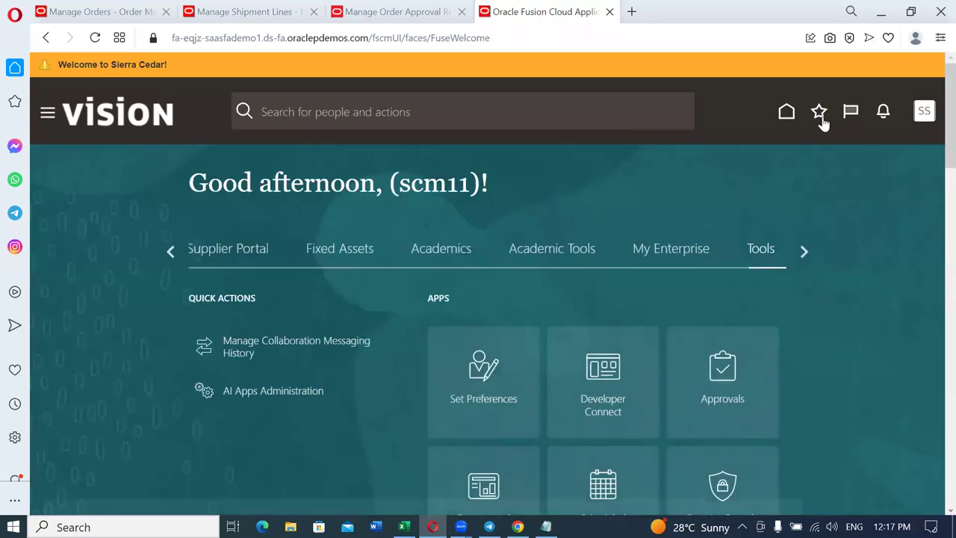
click(788, 116)
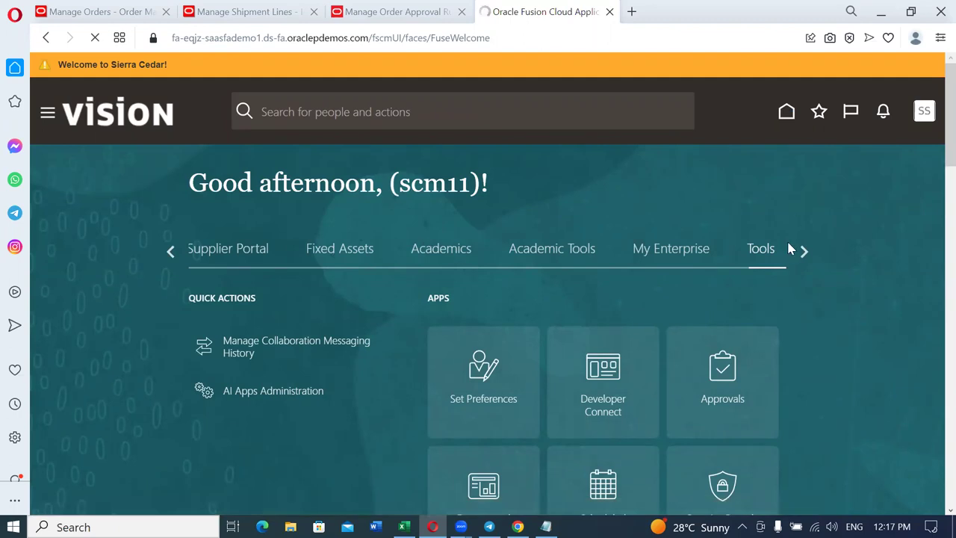
scroll(777, 265, down, 2)
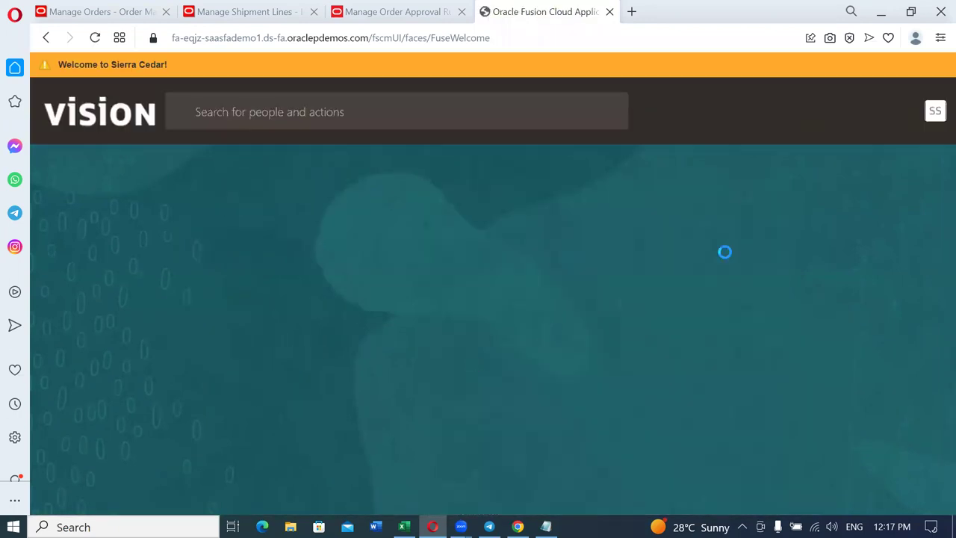
scroll(549, 404, down, 2)
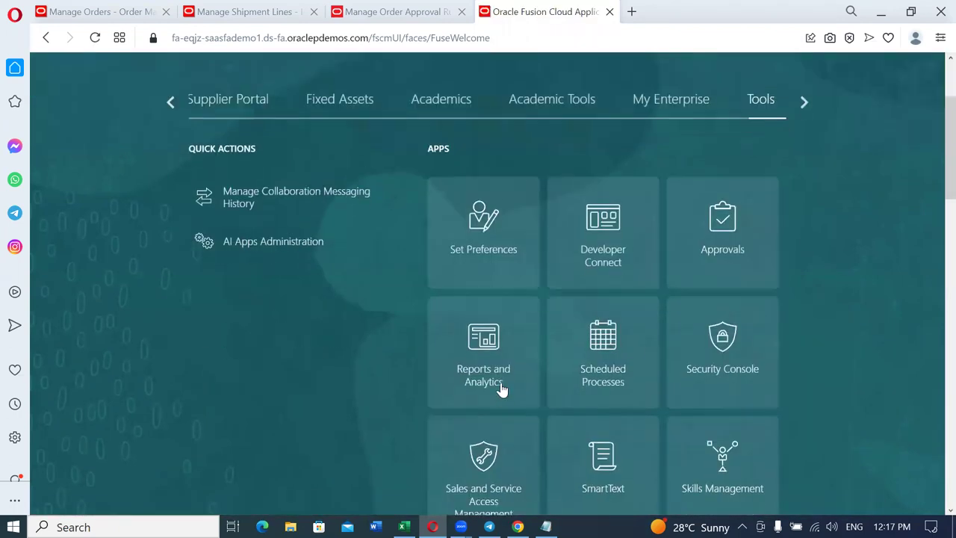
click(719, 361)
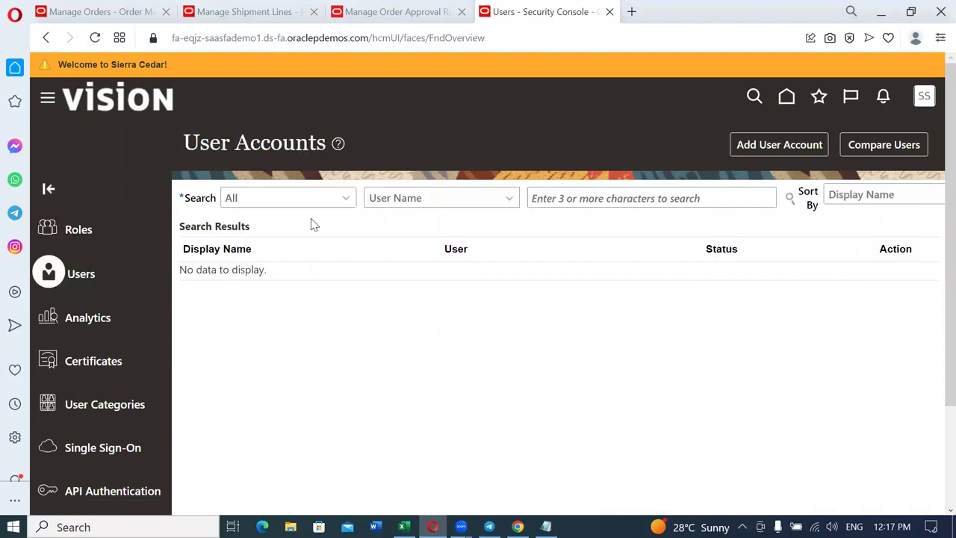
Search user accounts for scm12 and open the student approver's account
click(544, 196)
text(scm12)
key(Return)
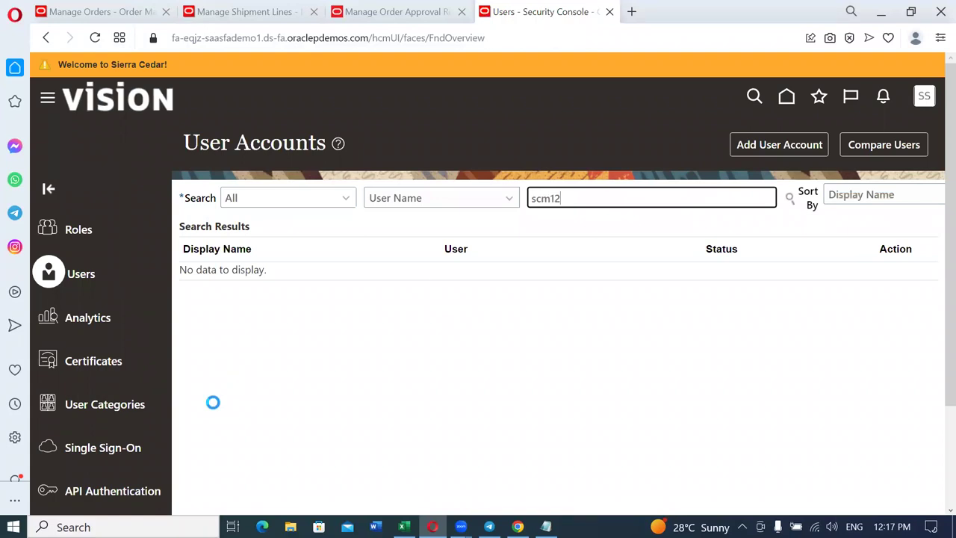
click(219, 290)
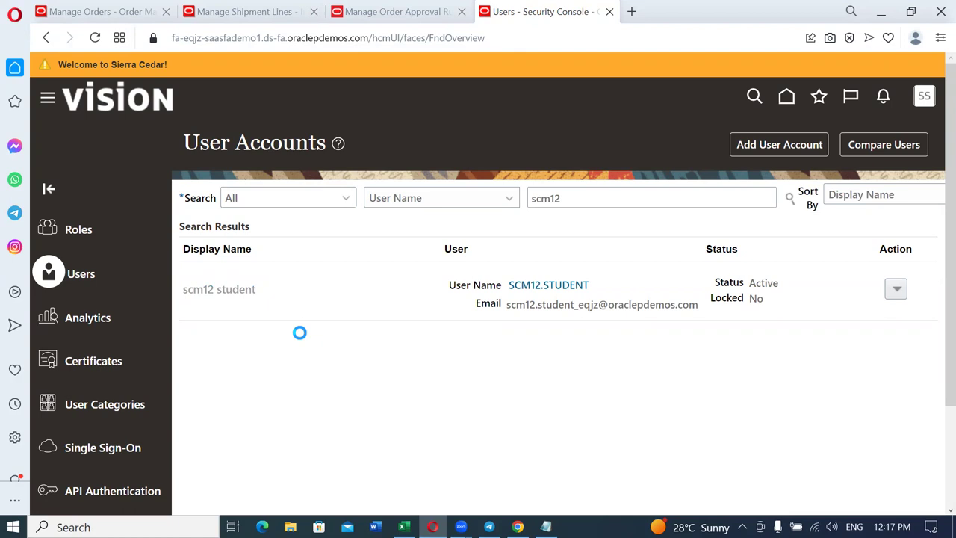
Reset the user's password manually by entering and confirming a new password
click(680, 144)
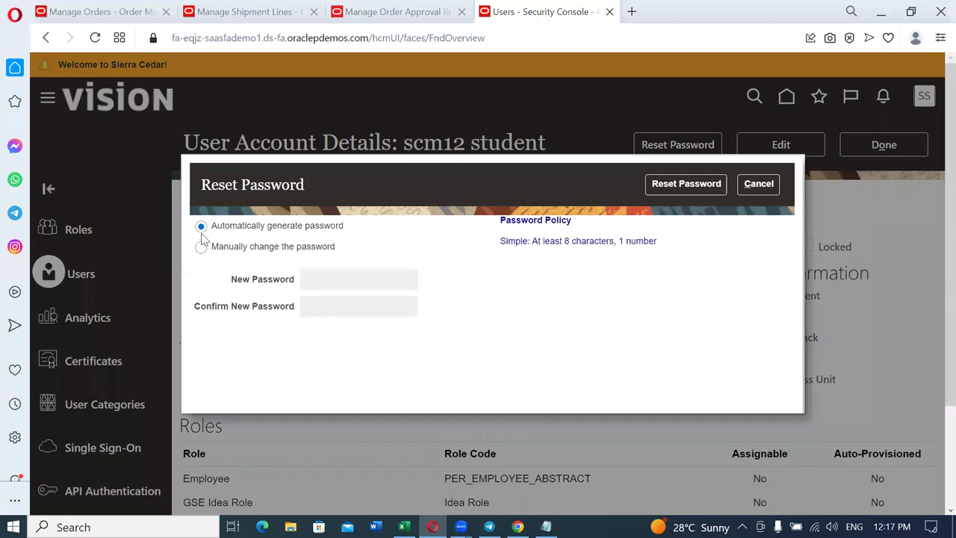
click(201, 247)
click(357, 282)
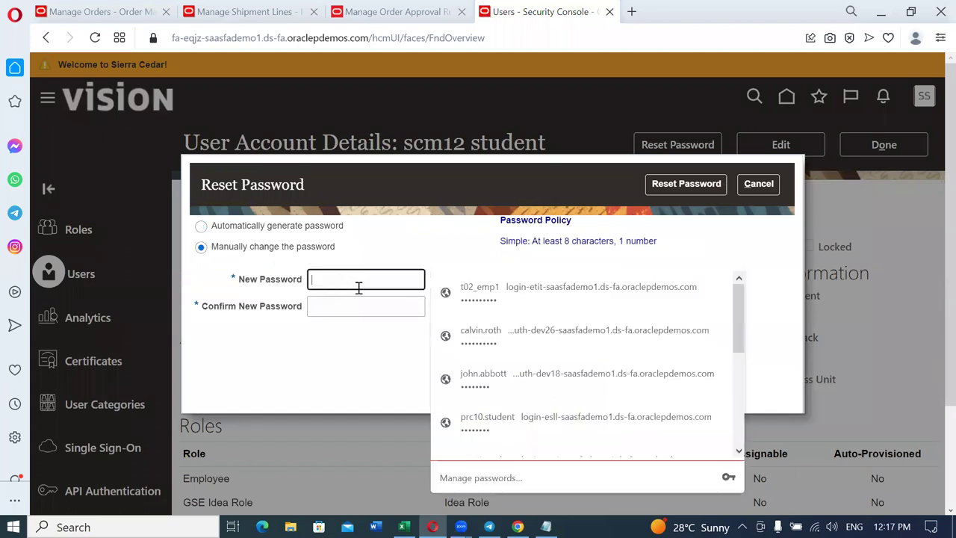
key(Tab)
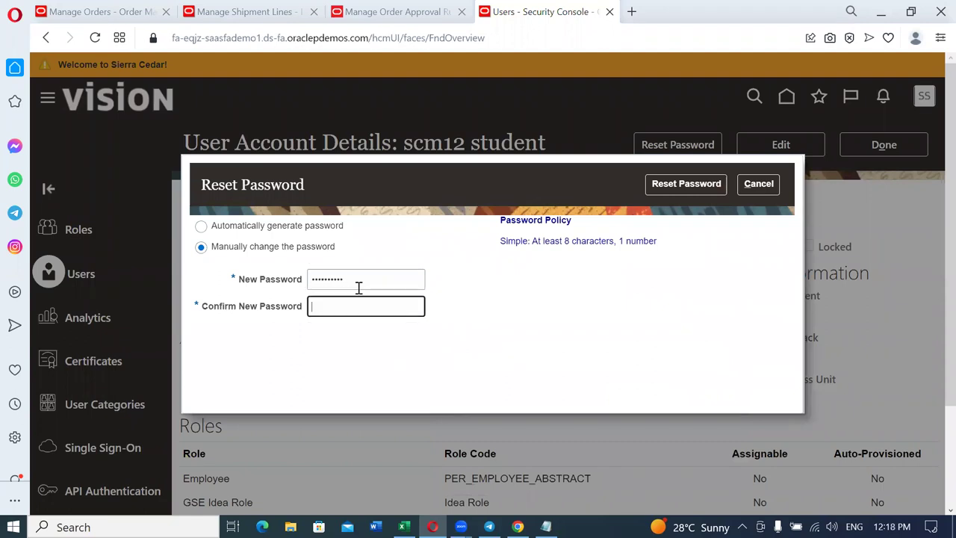
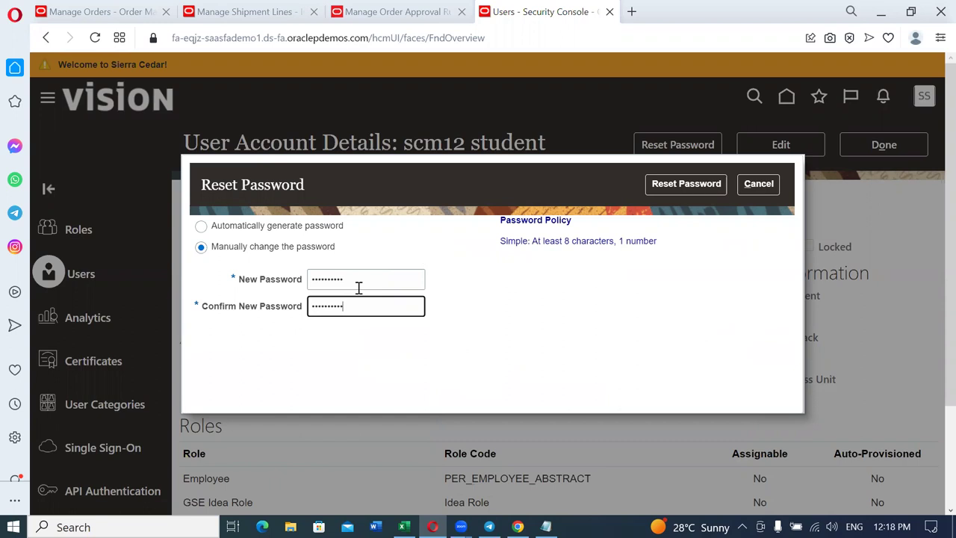
click(659, 188)
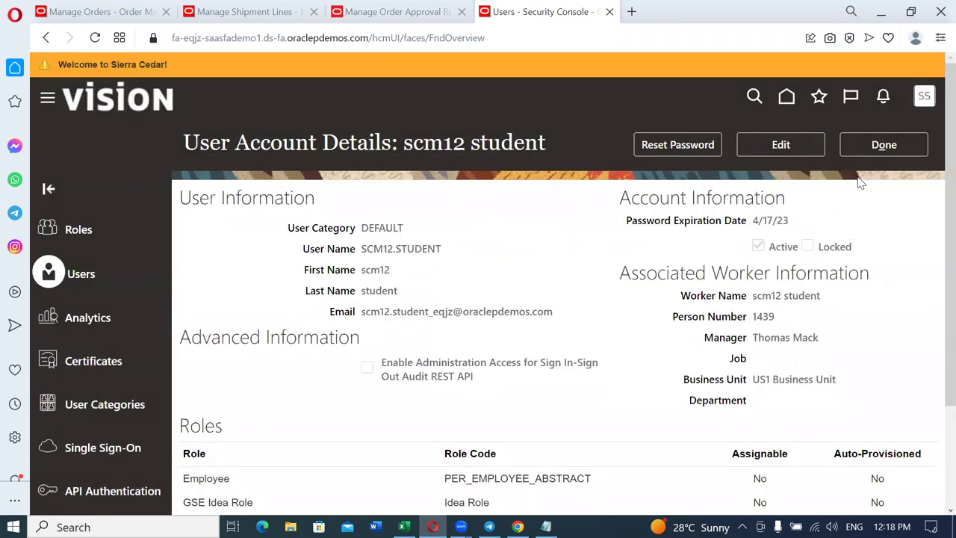
click(884, 145)
Start a new order for US1 Business Unit with customer Computer Service and Rentals
click(112, 12)
click(929, 139)
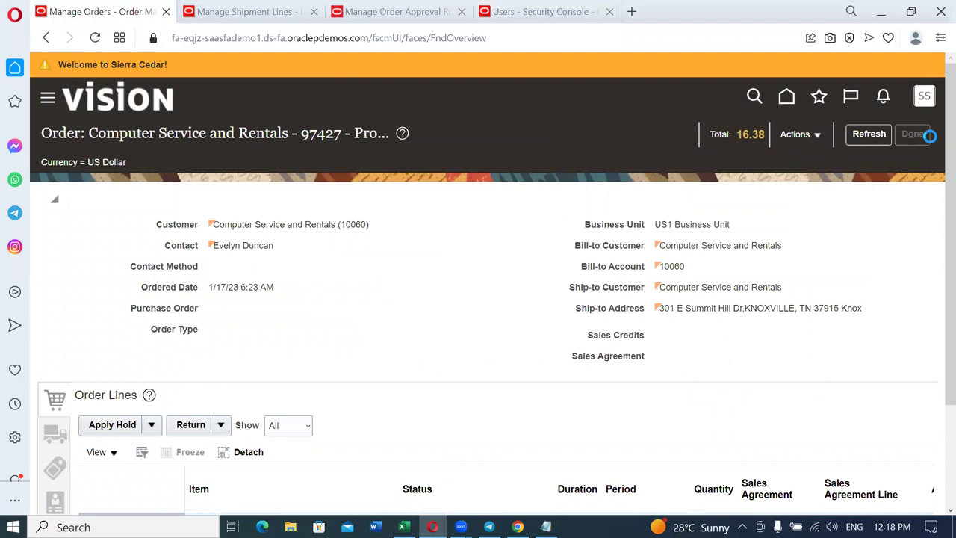
click(912, 141)
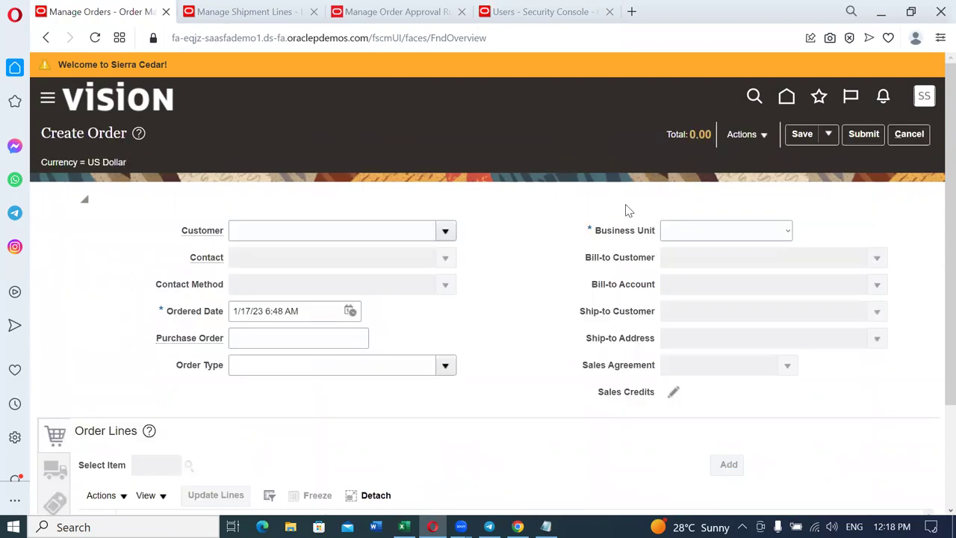
click(749, 233)
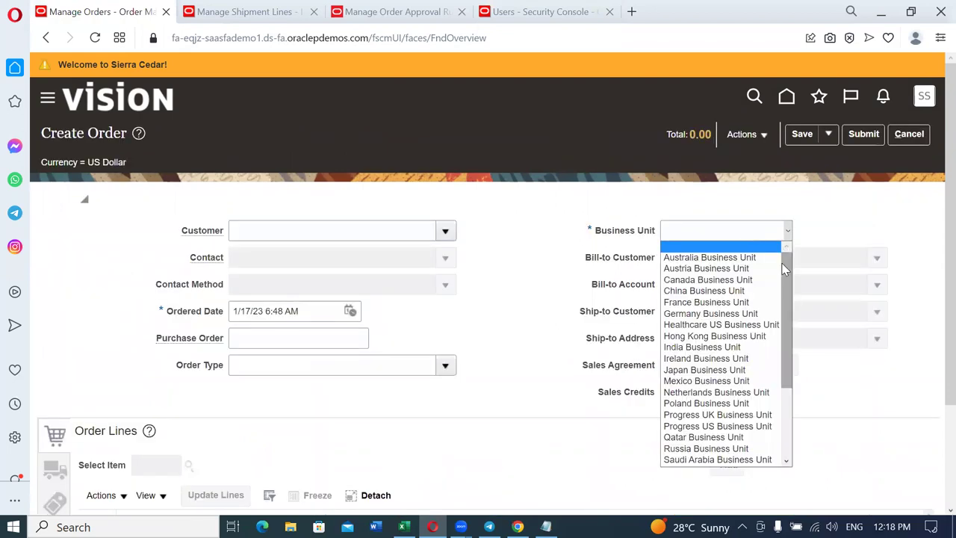
scroll(788, 351, down, 3)
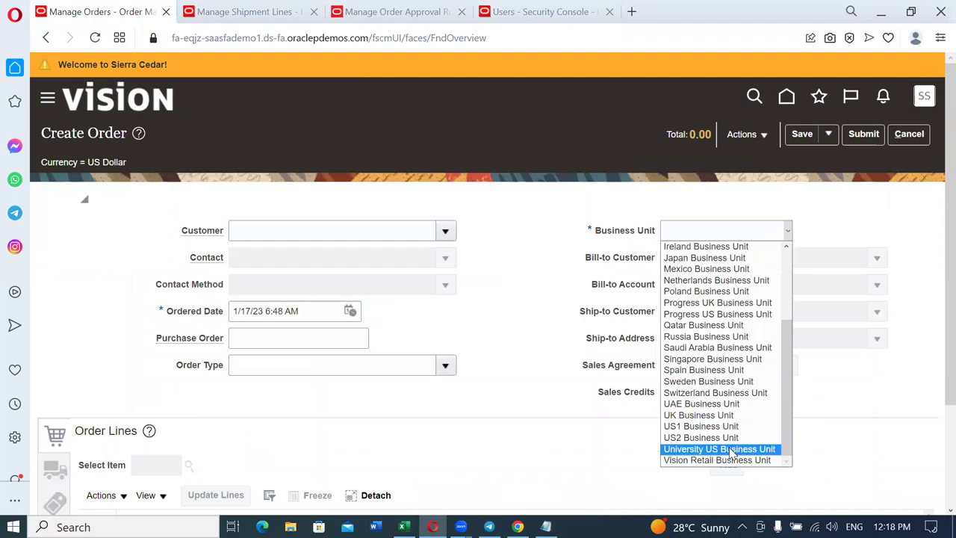
click(737, 427)
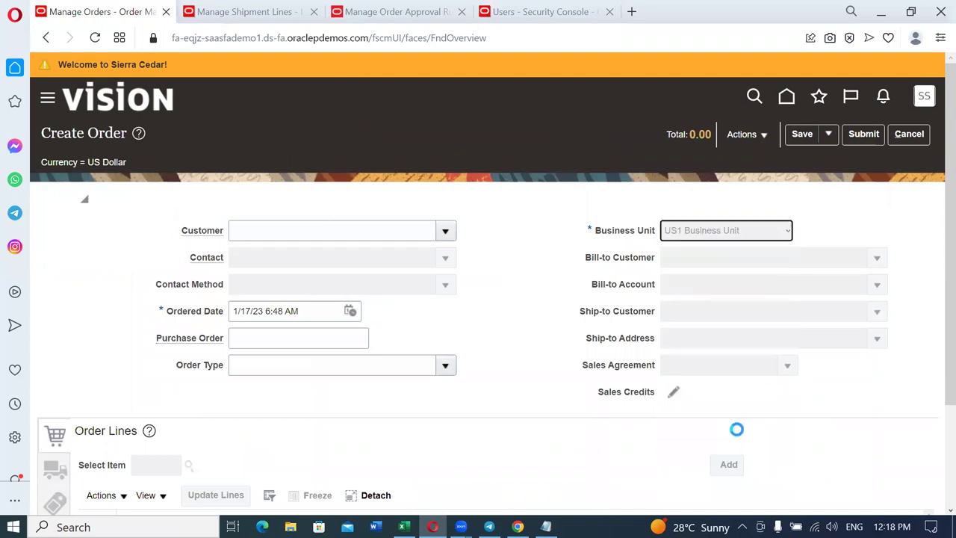
click(262, 233)
text(com)
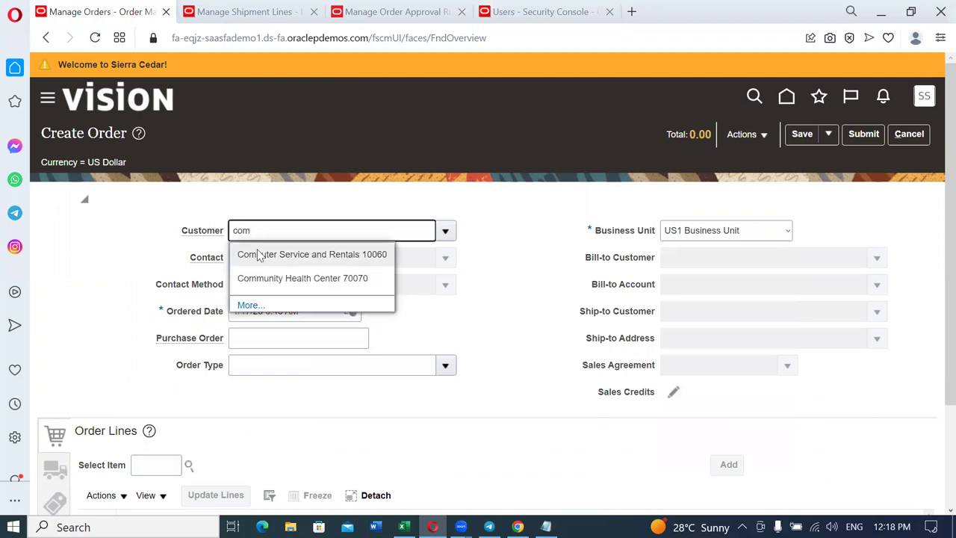
click(261, 254)
Add an order line for 99 units of item 1t101_std_order
click(159, 472)
text(1)
scroll(378, 386, down, 2)
text(t101)
key(Tab)
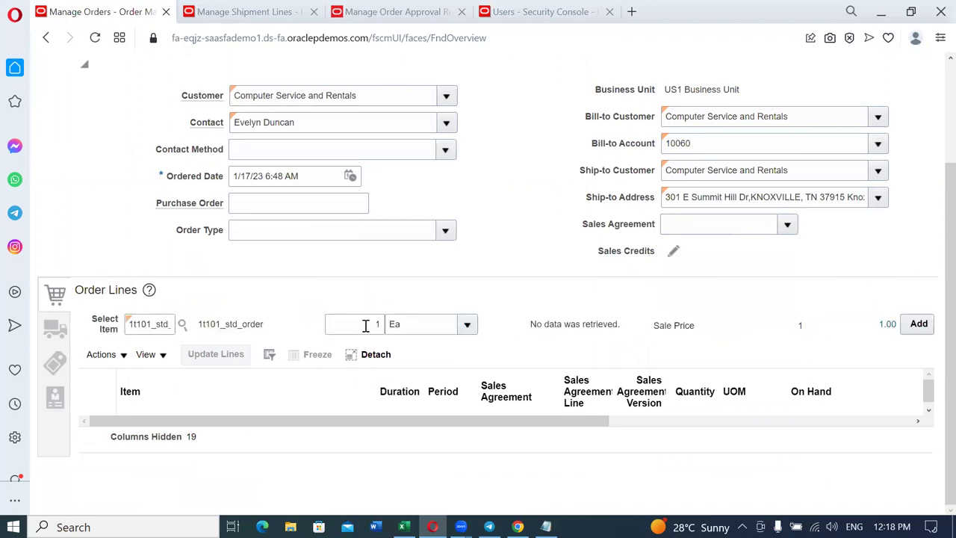
drag(365, 326, 390, 327)
text(99)
key(Tab)
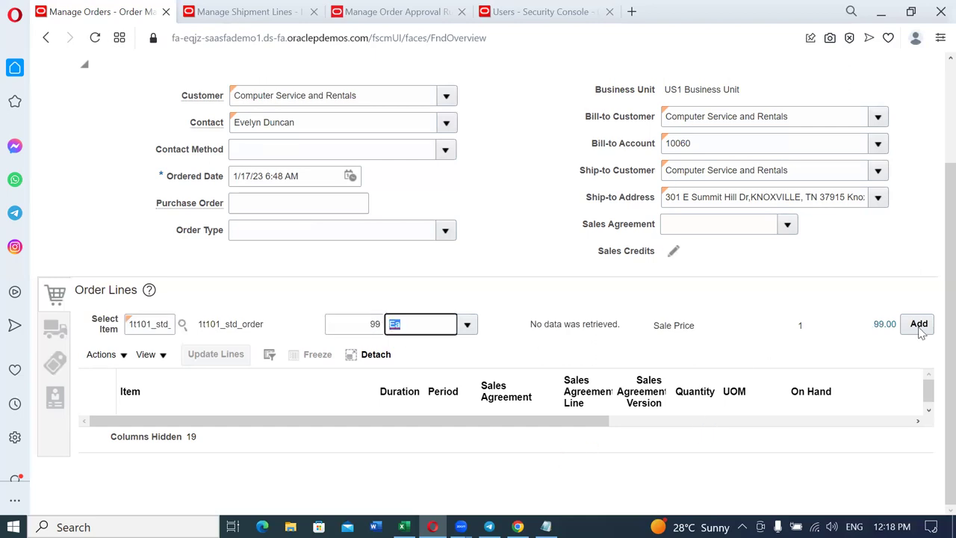
click(919, 325)
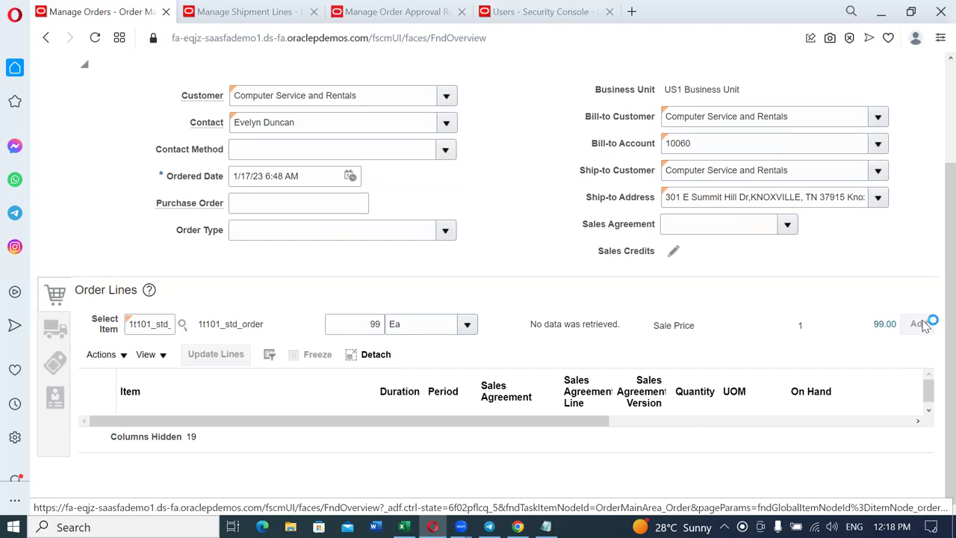
drag(529, 455, 789, 459)
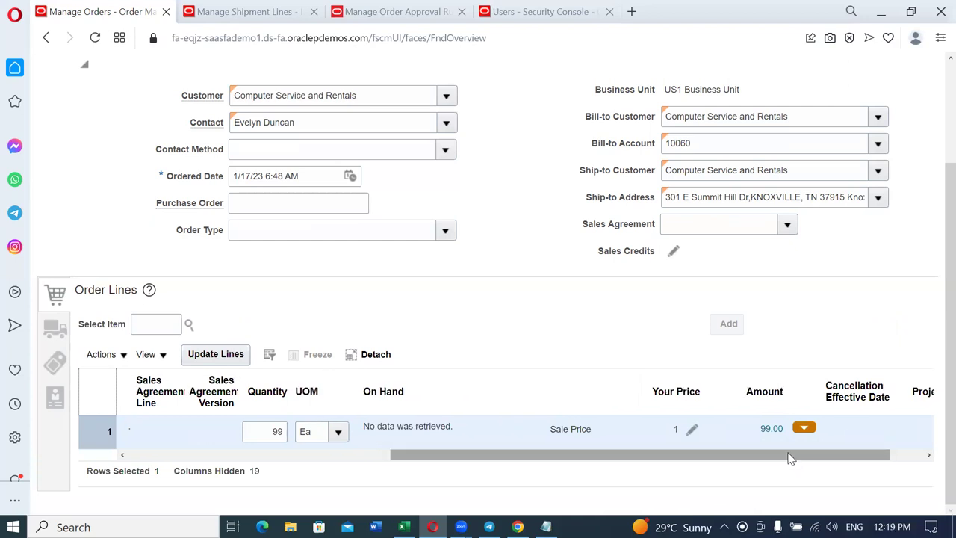
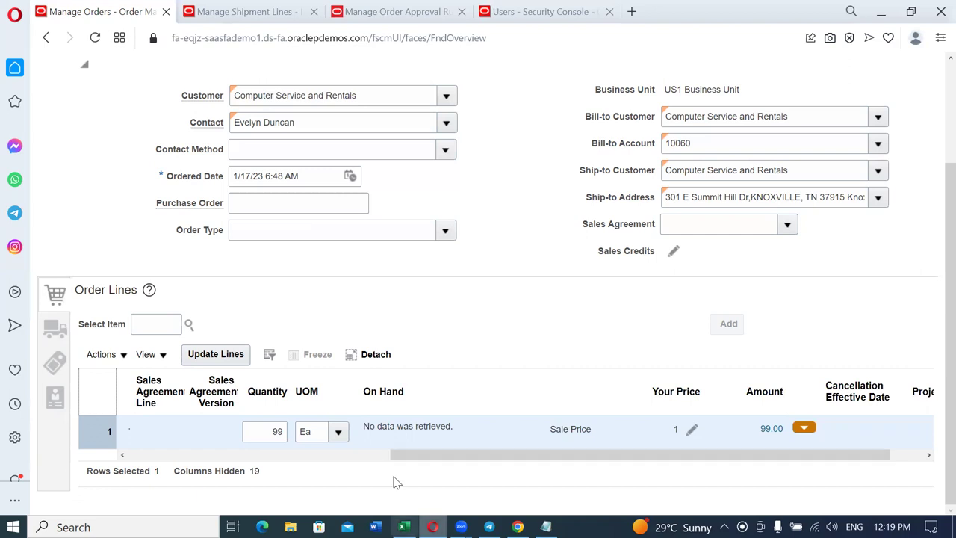
Change the order line quantity from 99 to 101
click(273, 431)
text(101)
key(Tab)
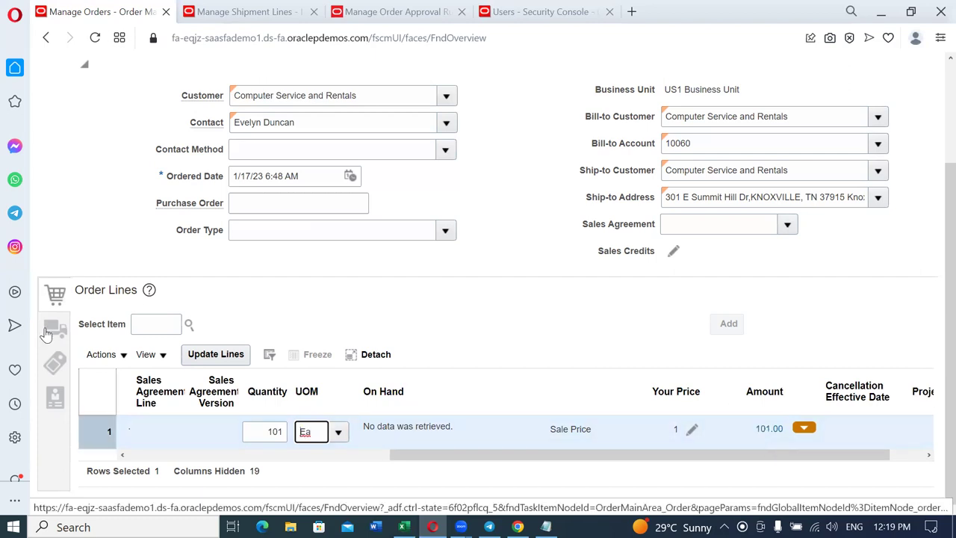
Set the line's supply warehouse to 001 - Seattle in Shipment Details
click(304, 291)
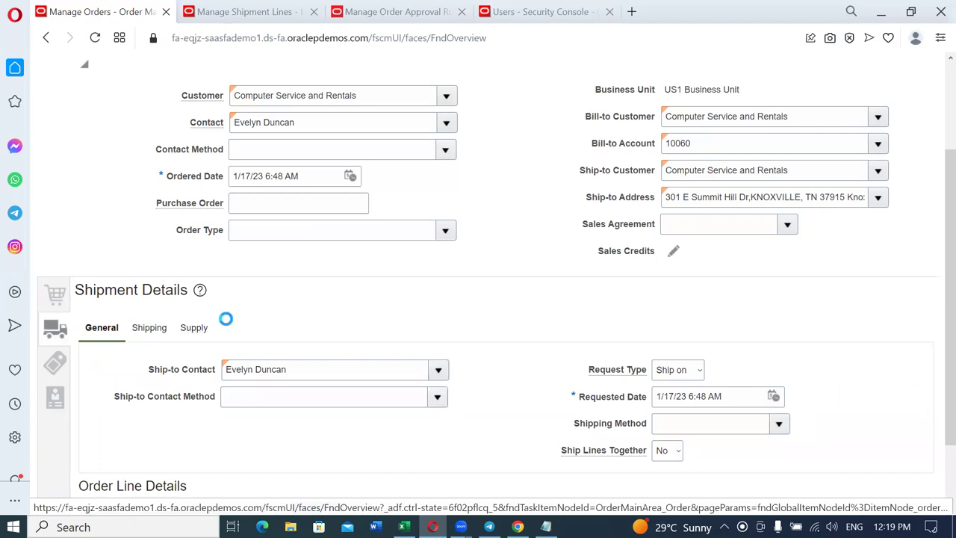
click(266, 369)
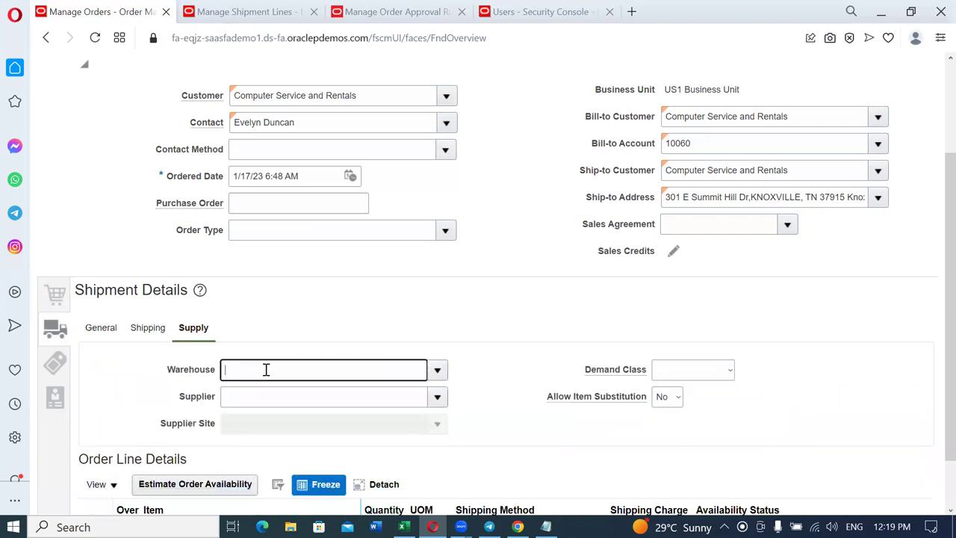
text(001)
key(Tab)
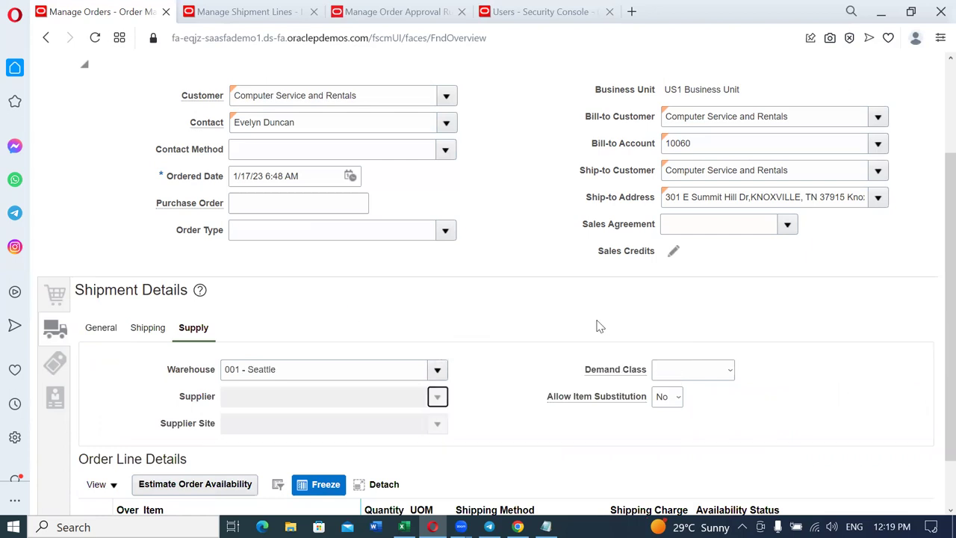
scroll(605, 325, up, 3)
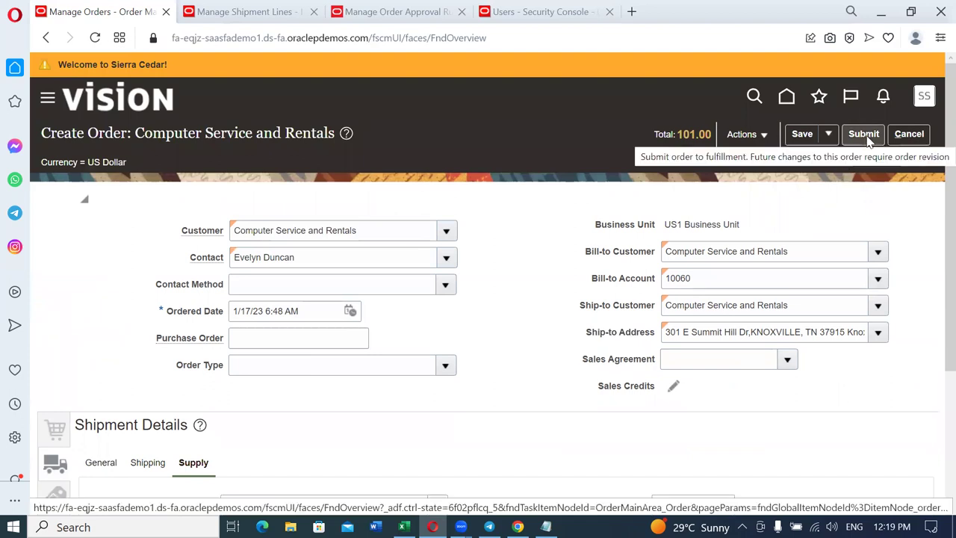
Submit the order as sales order 97428 and refresh until its total shows 110.34
click(868, 140)
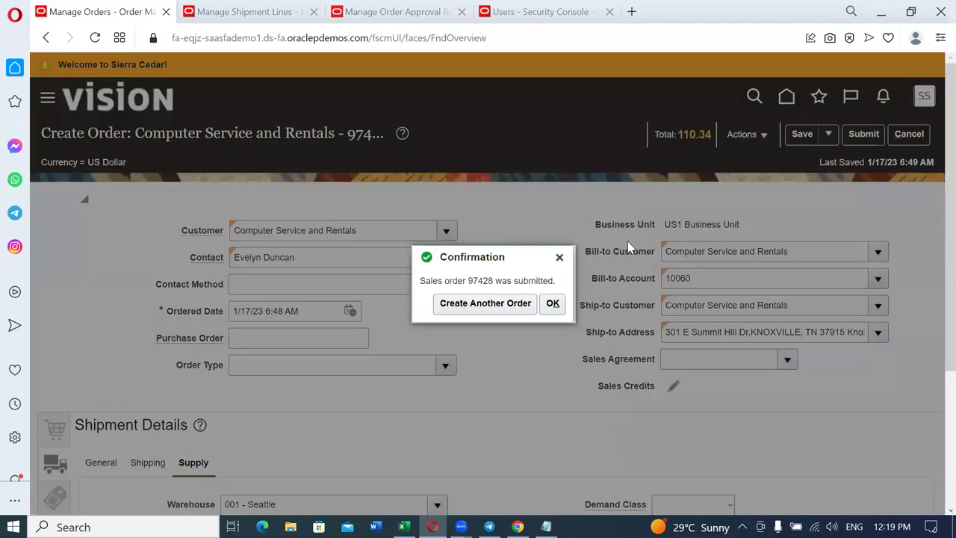
click(553, 303)
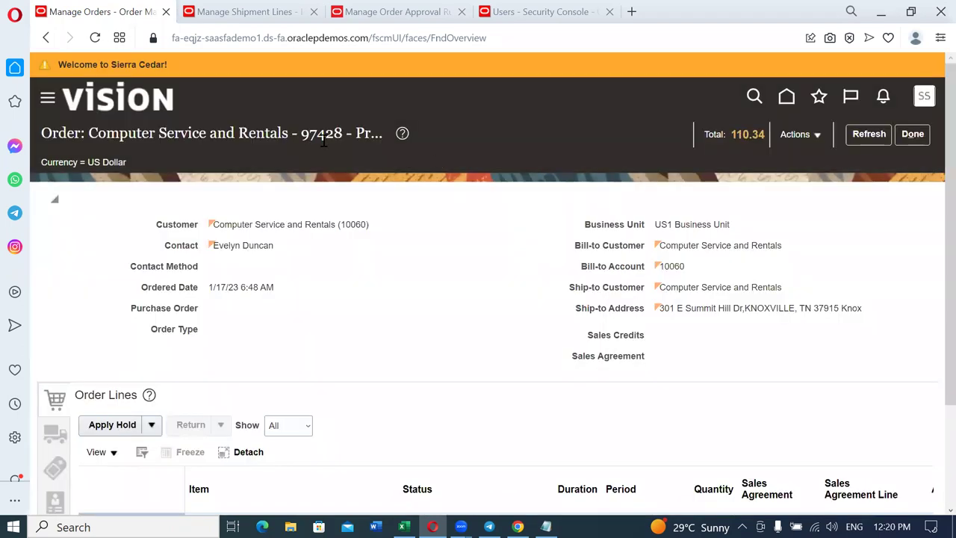
click(880, 134)
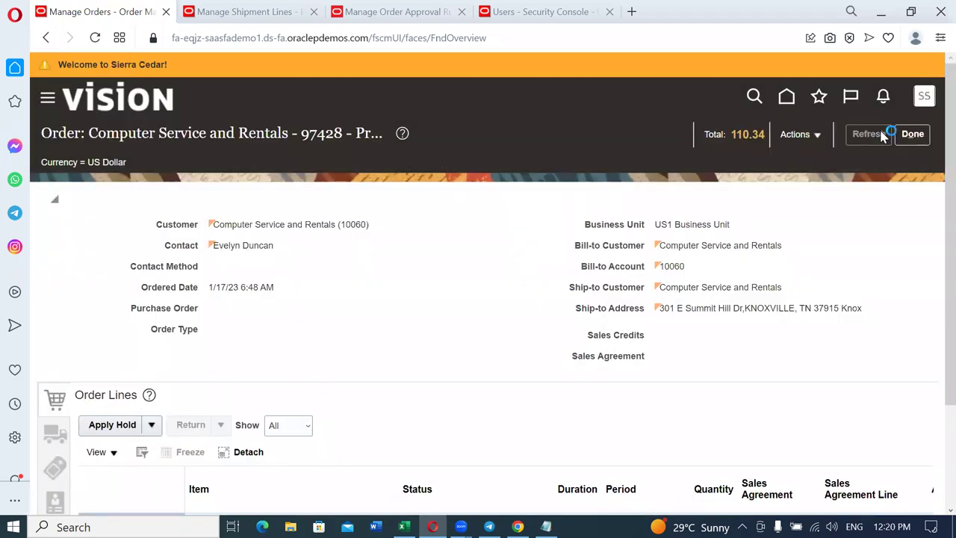
click(886, 134)
click(885, 134)
click(886, 134)
click(887, 134)
click(800, 136)
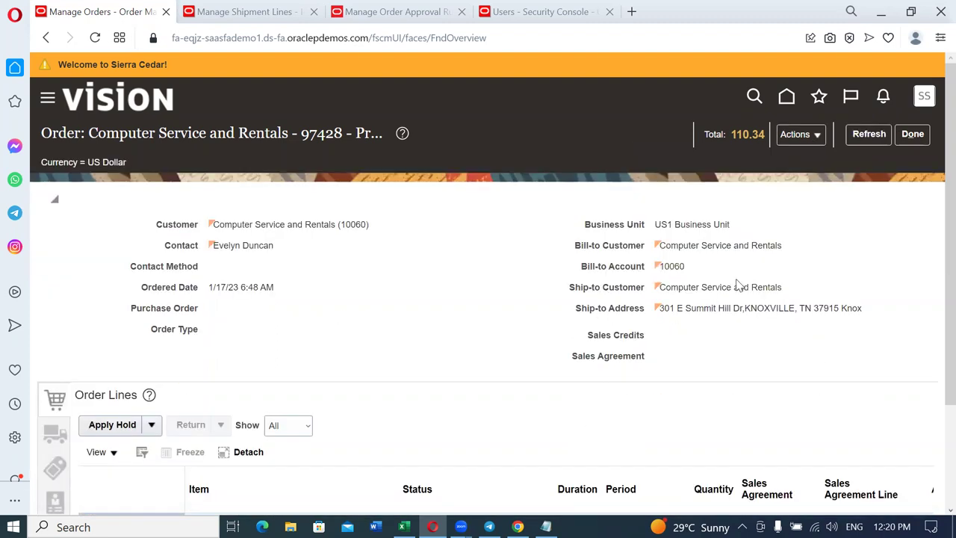
click(796, 134)
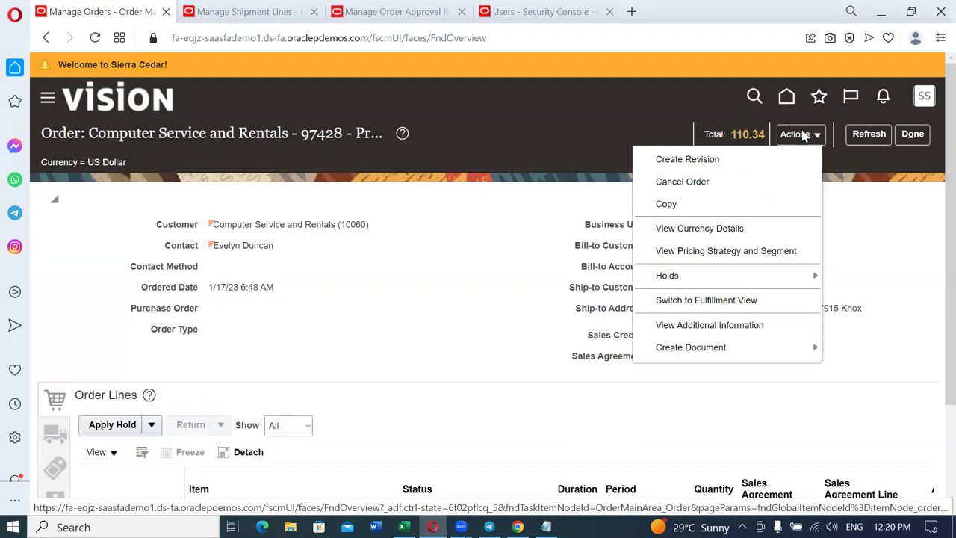
Switch order 97428 to the Fulfillment View and review its fulfillment lines
click(721, 299)
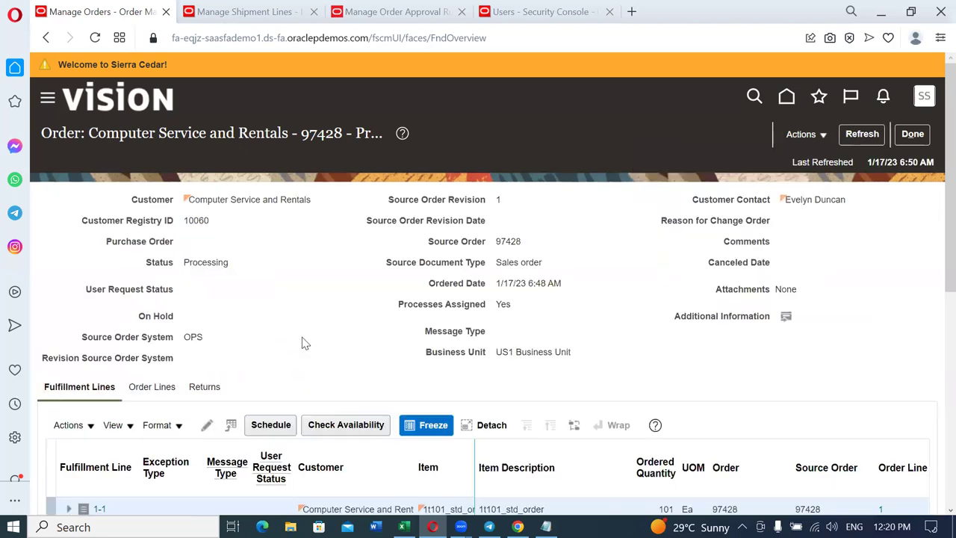
click(871, 137)
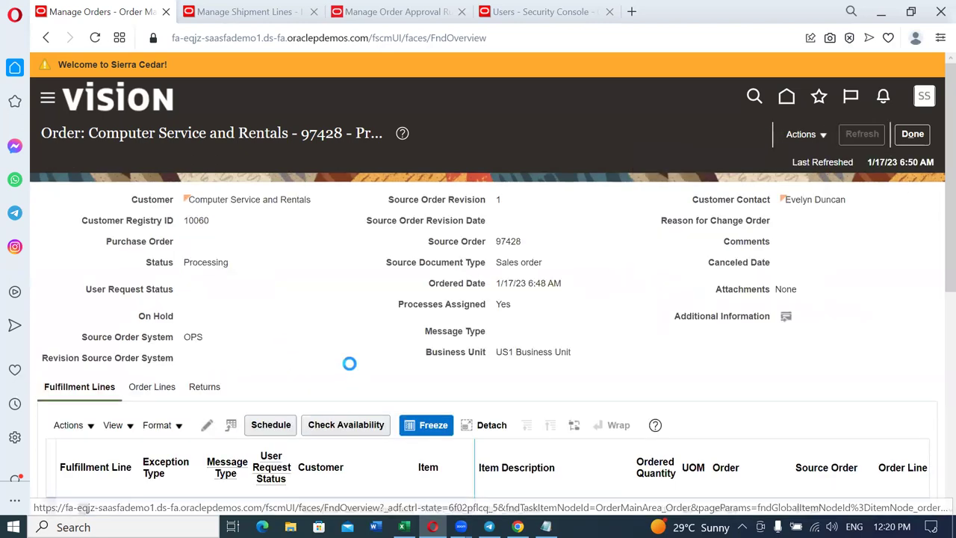
scroll(302, 347, down, 3)
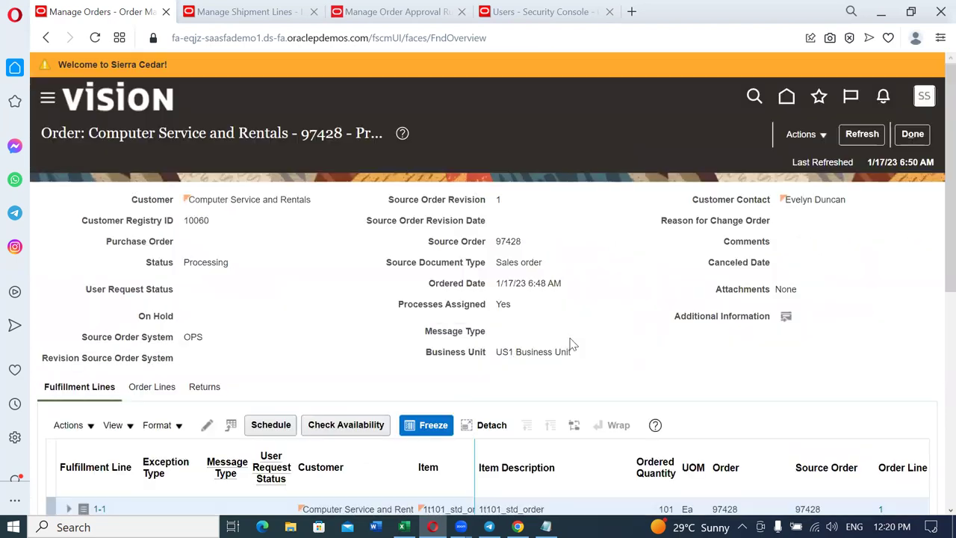
scroll(570, 344, down, 2)
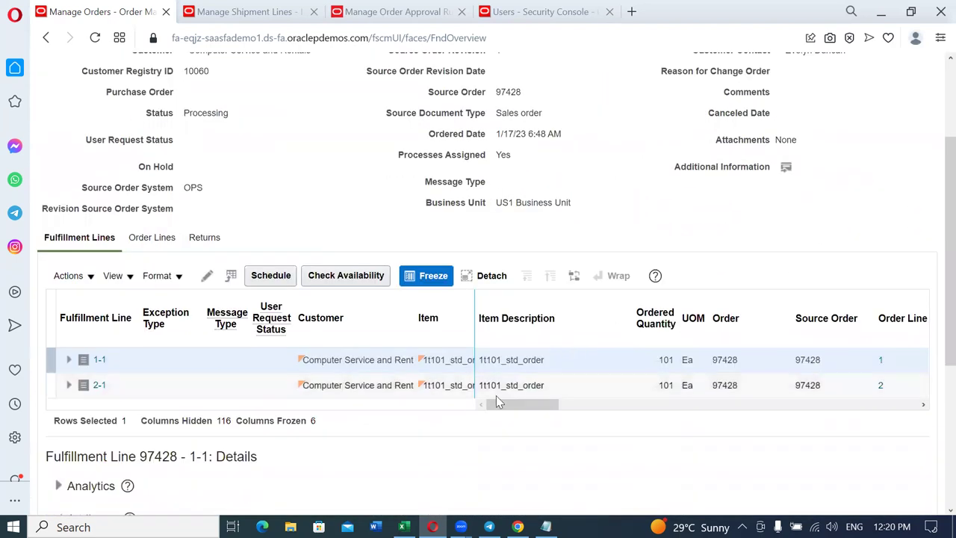
drag(499, 410, 579, 415)
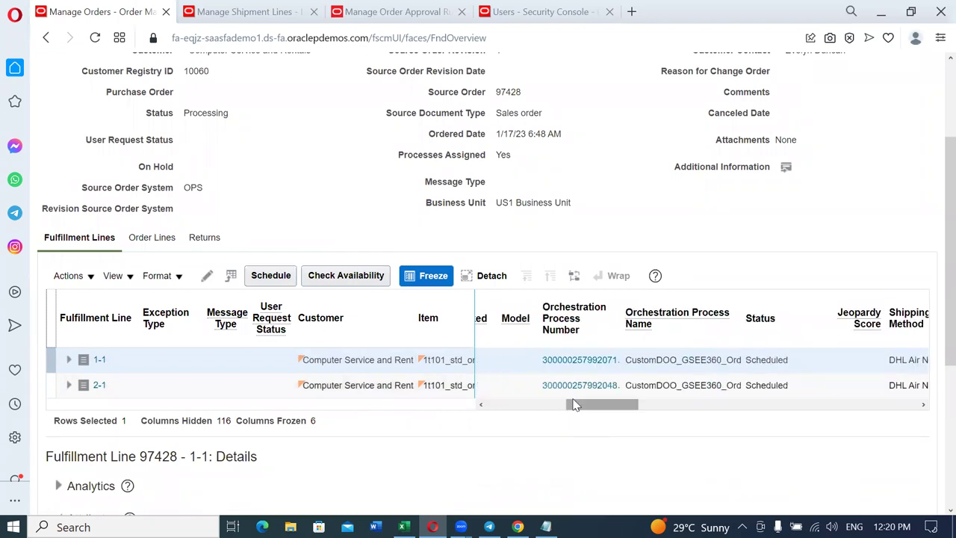
Inspect the orchestration process for line 1-1, then return to the Overview
click(573, 359)
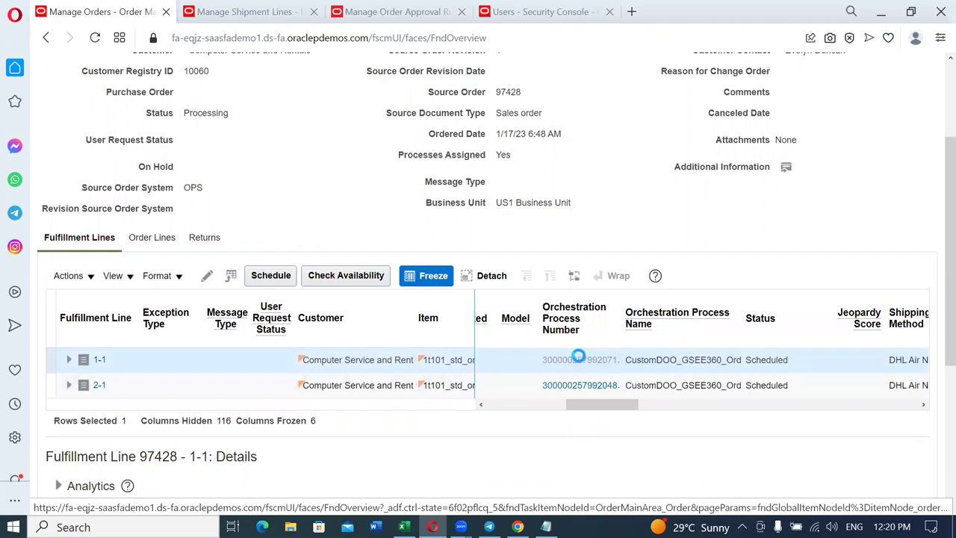
scroll(243, 293, down, 2)
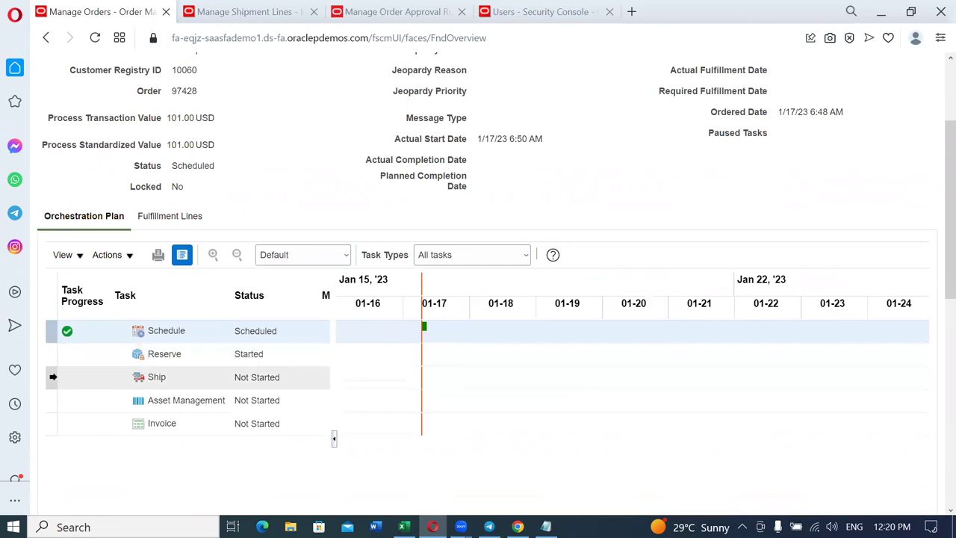
scroll(740, 211, up, 2)
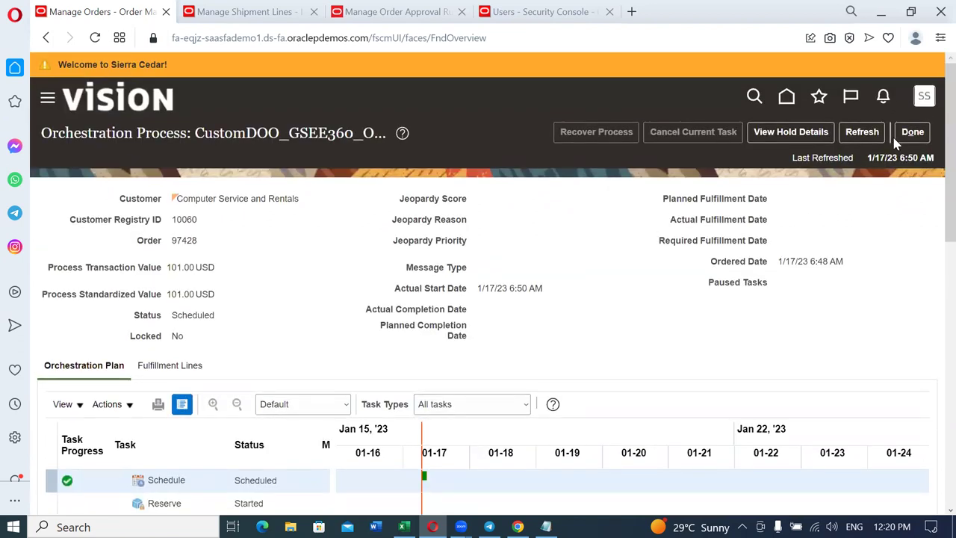
click(910, 136)
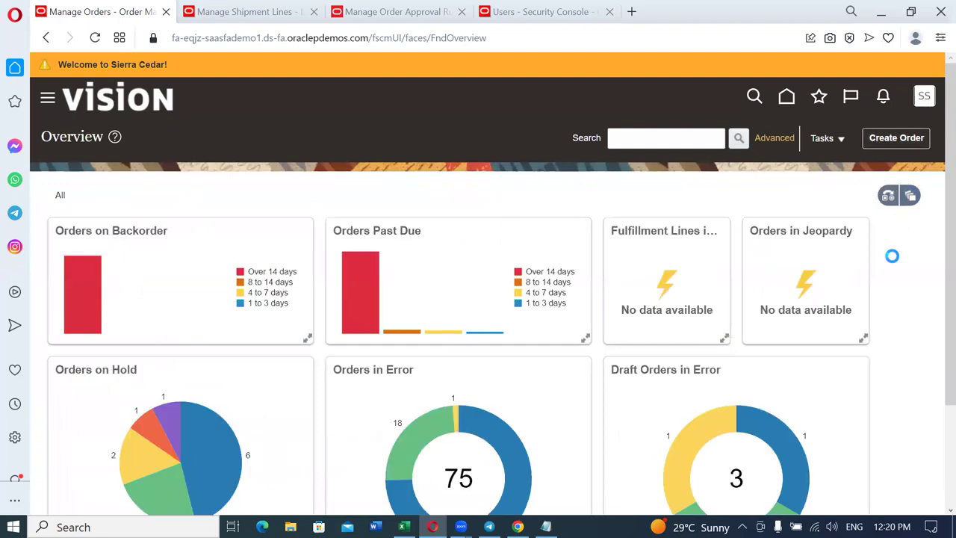
Close the extra pages and sign out of the current user
click(895, 131)
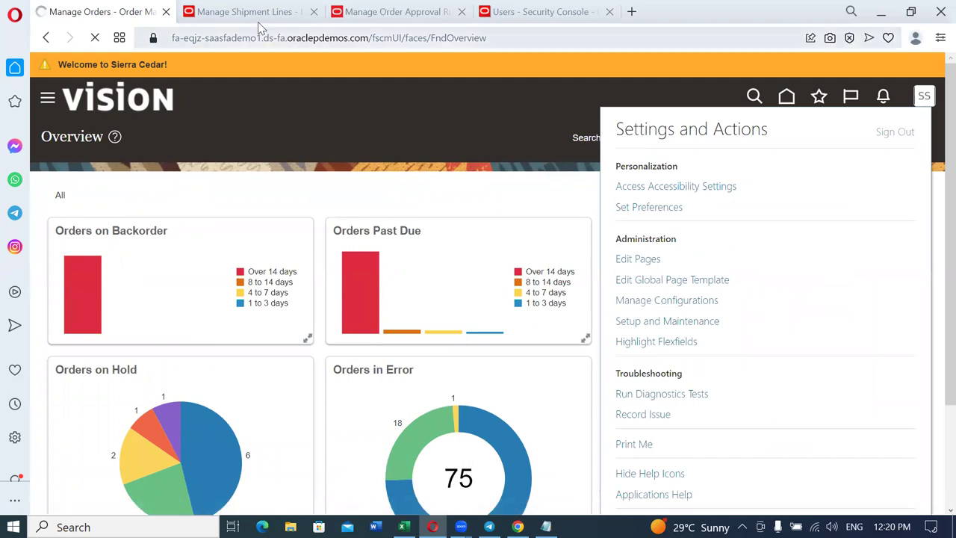
click(266, 13)
click(313, 12)
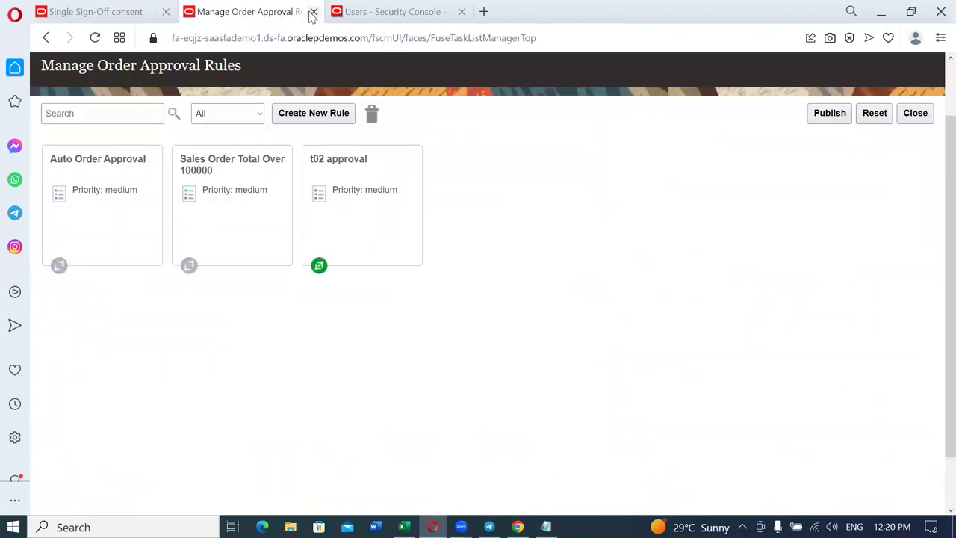
click(313, 12)
click(313, 12)
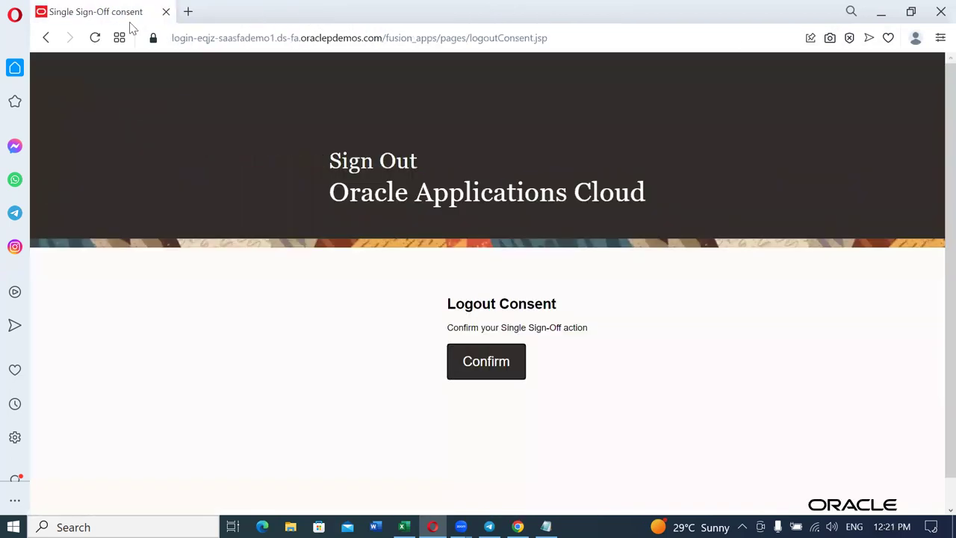
click(484, 363)
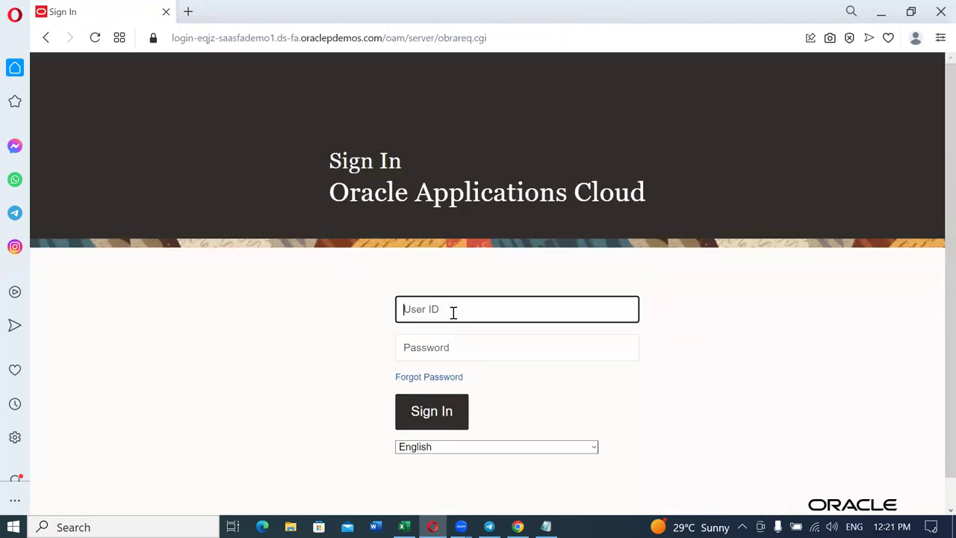
Sign in as the other SCM user, pasting the password copied from the chat app
click(463, 311)
text(scm11)
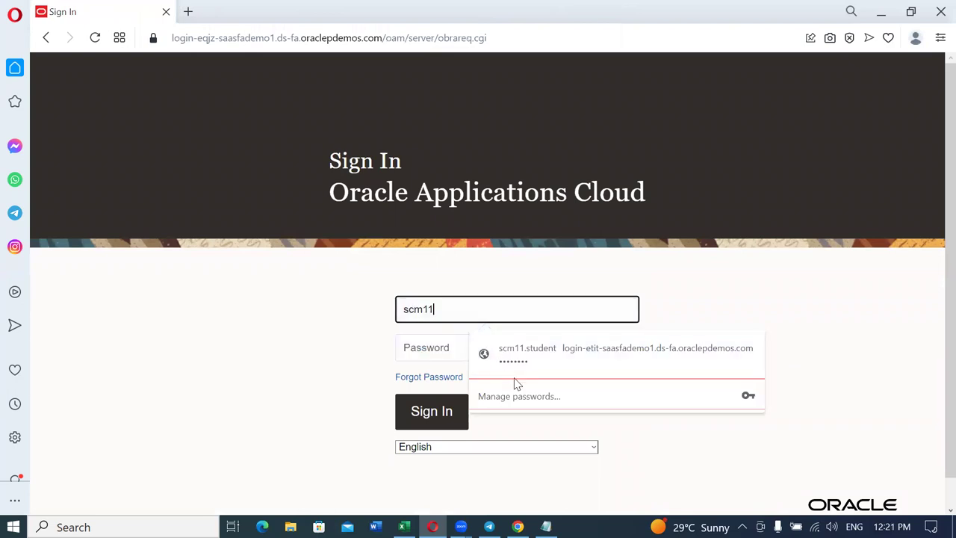
click(512, 357)
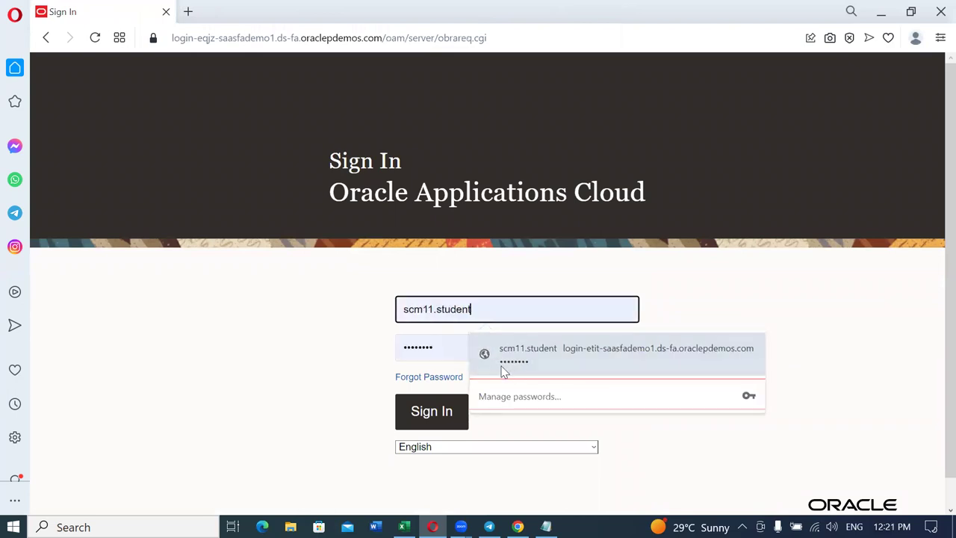
click(443, 417)
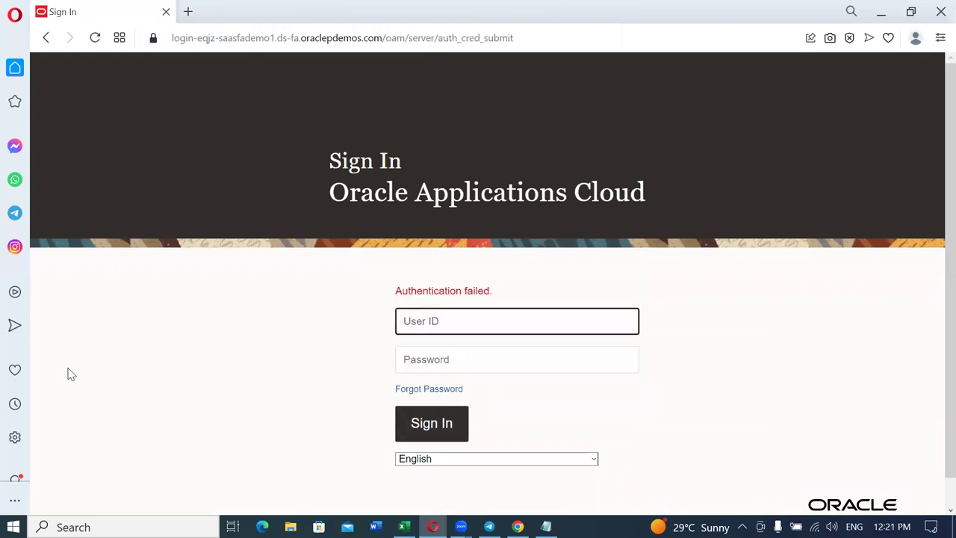
click(460, 327)
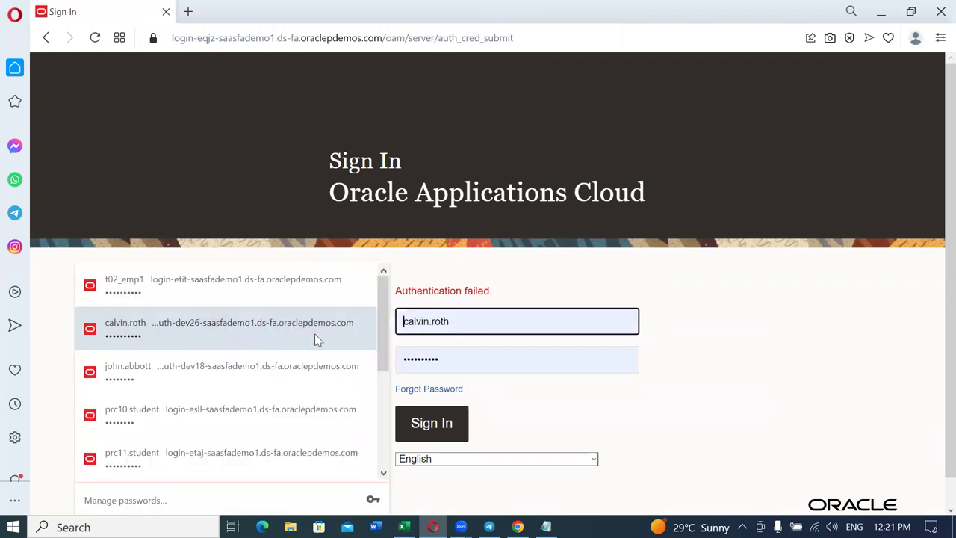
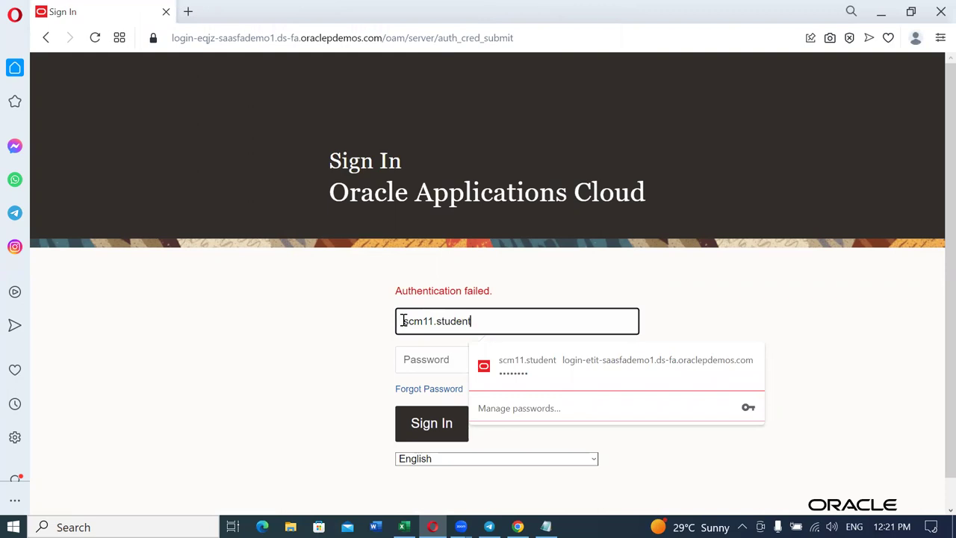
key(Tab)
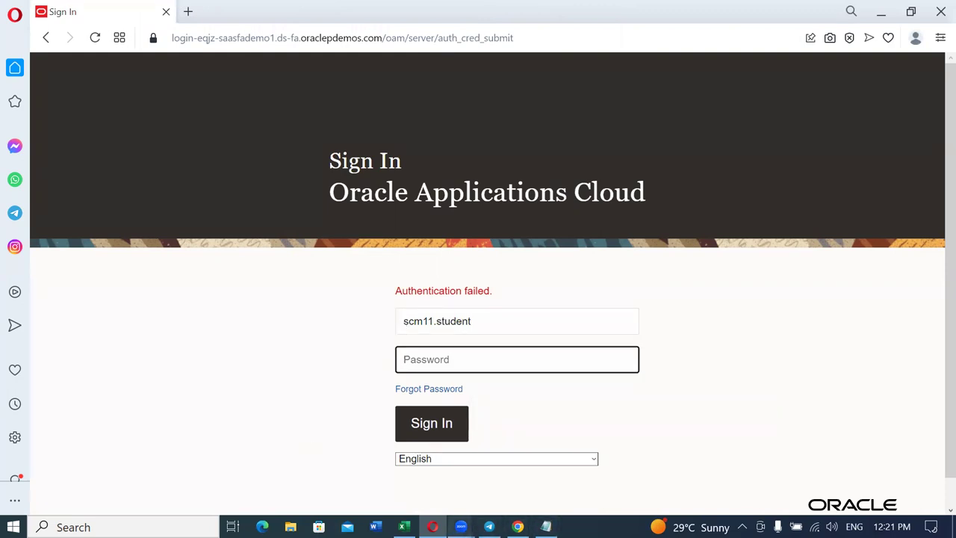
click(489, 527)
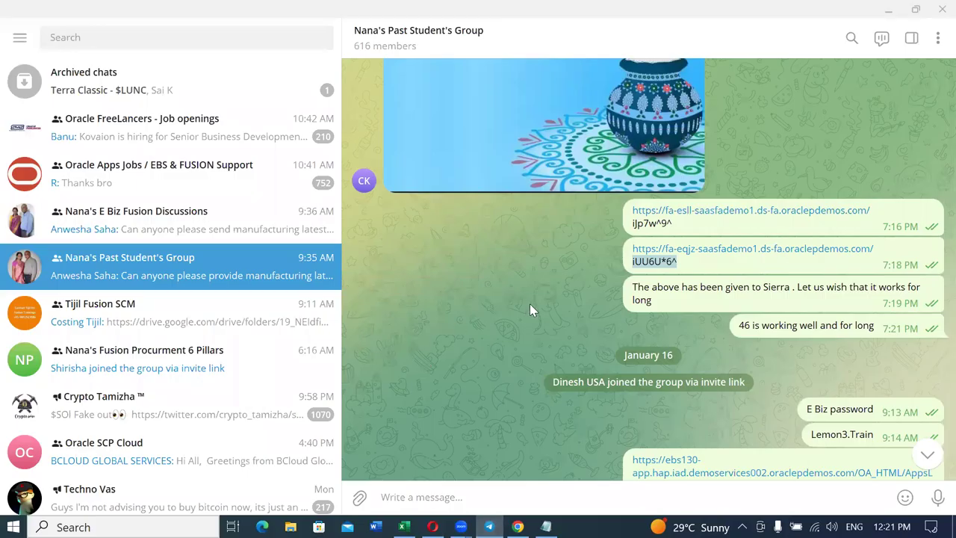
key(alt+Tab)
key(ctrl+v)
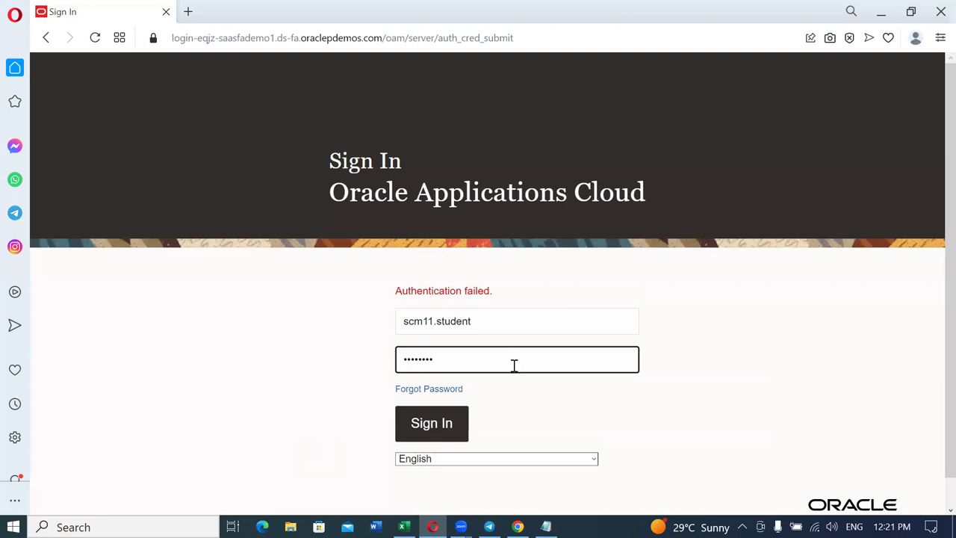
click(433, 423)
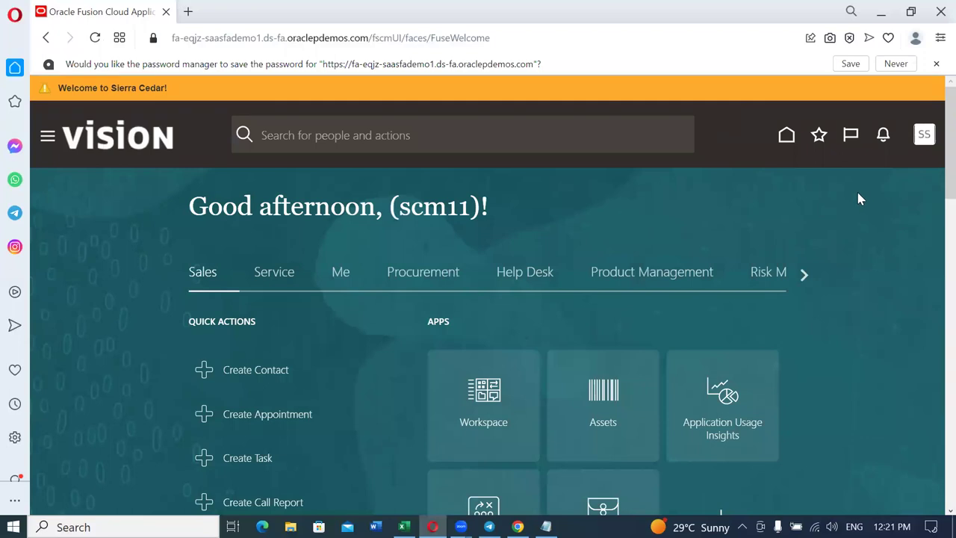
Open Manage Orders from Favorites and start a new order
click(820, 138)
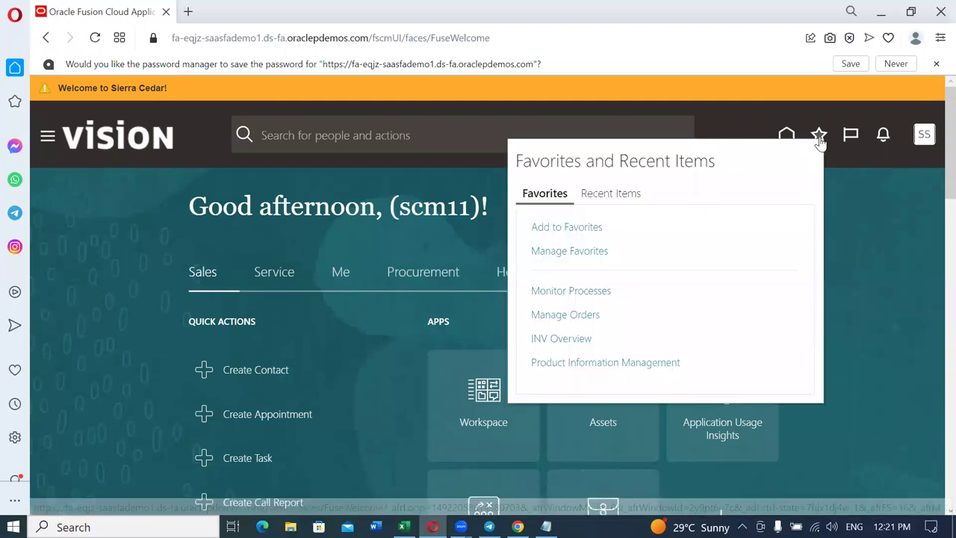
click(576, 318)
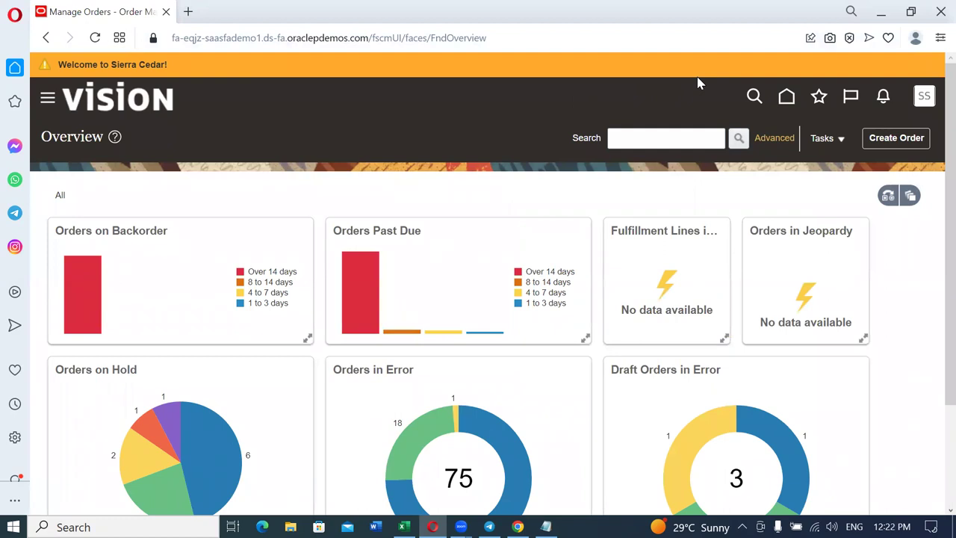
scroll(697, 77, down, 2)
scroll(697, 77, up, 2)
click(911, 147)
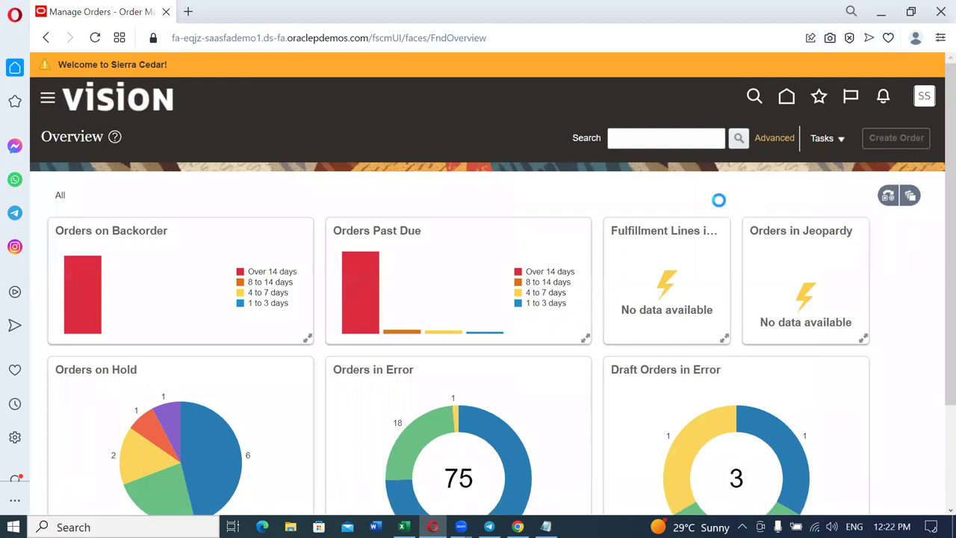
Set the order's business unit to US1 Business Unit and customer to Computer Service and Rentals
click(788, 230)
drag(788, 290, 791, 391)
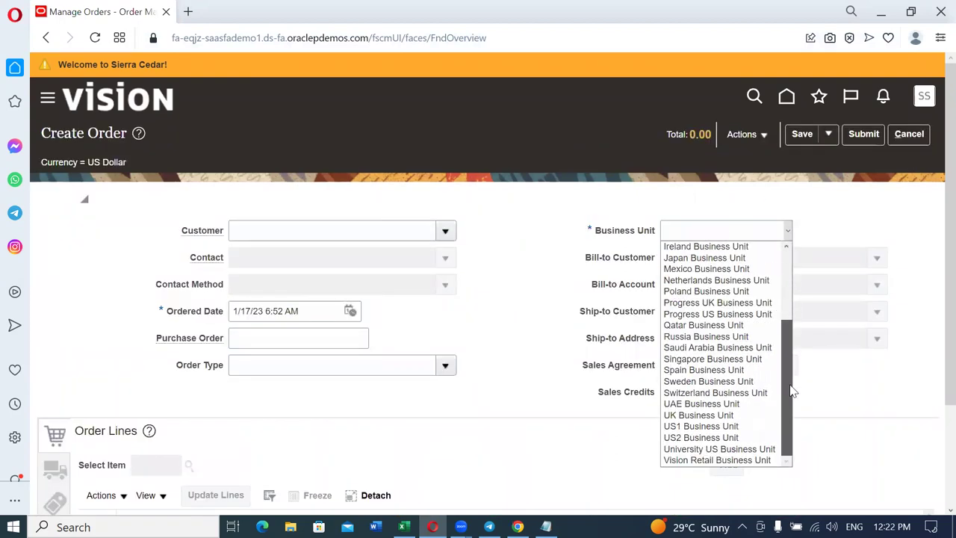
click(736, 427)
click(263, 233)
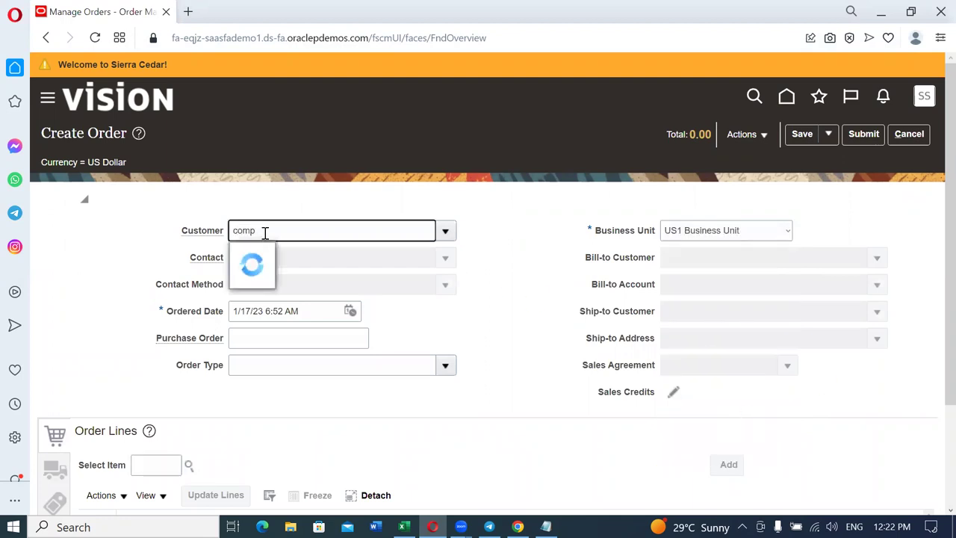
click(252, 254)
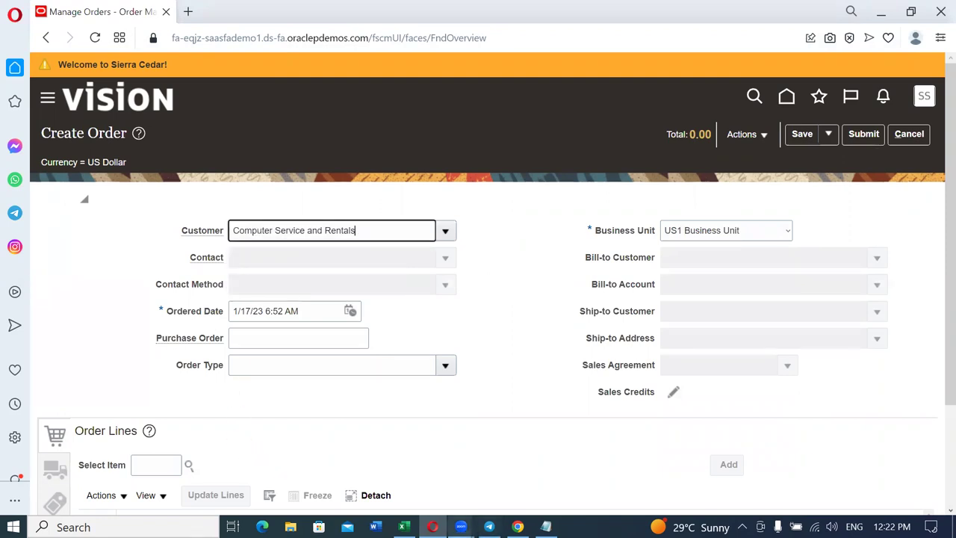
Add a line for 101 of 1t106_substi_Item, copied from the Excel worksheet
mouse_move(403, 526)
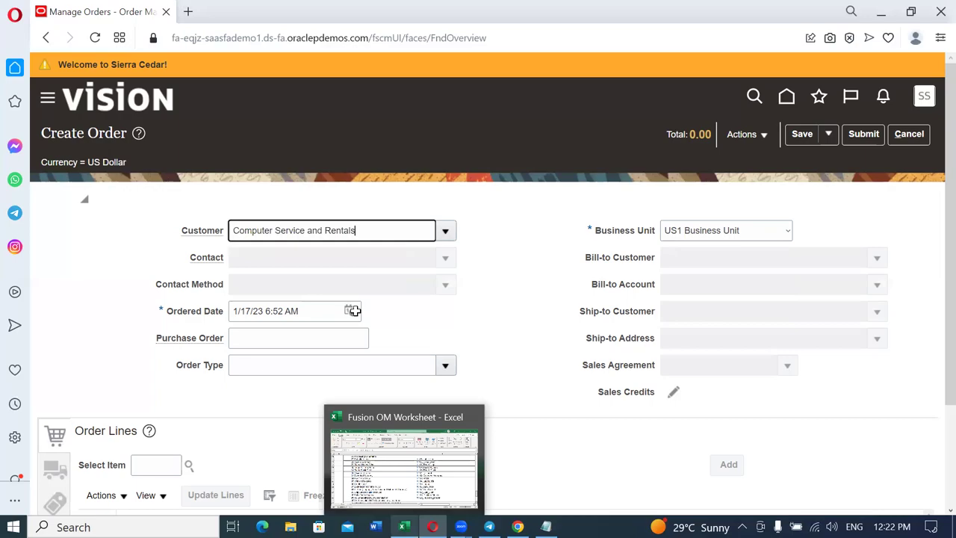
key(alt+Tab)
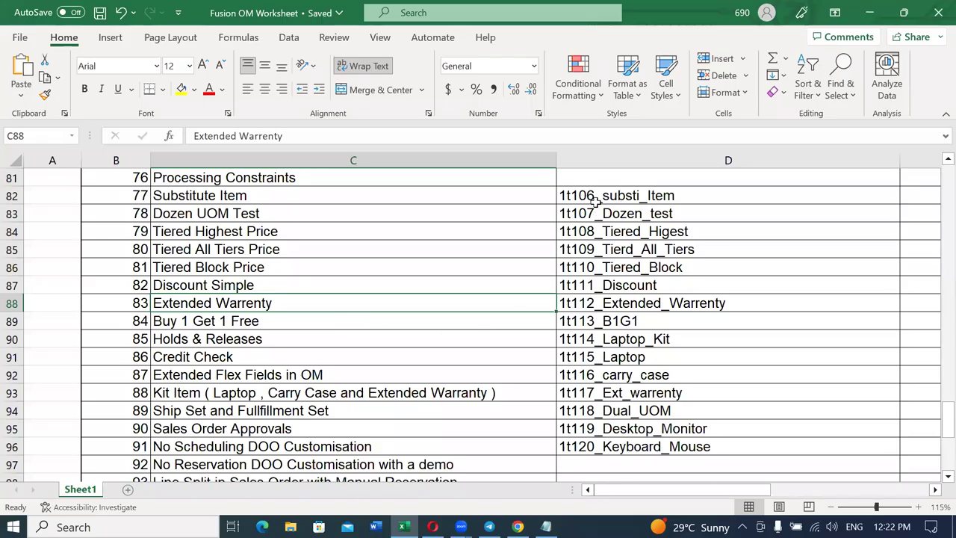
click(596, 196)
key(ctrl+c)
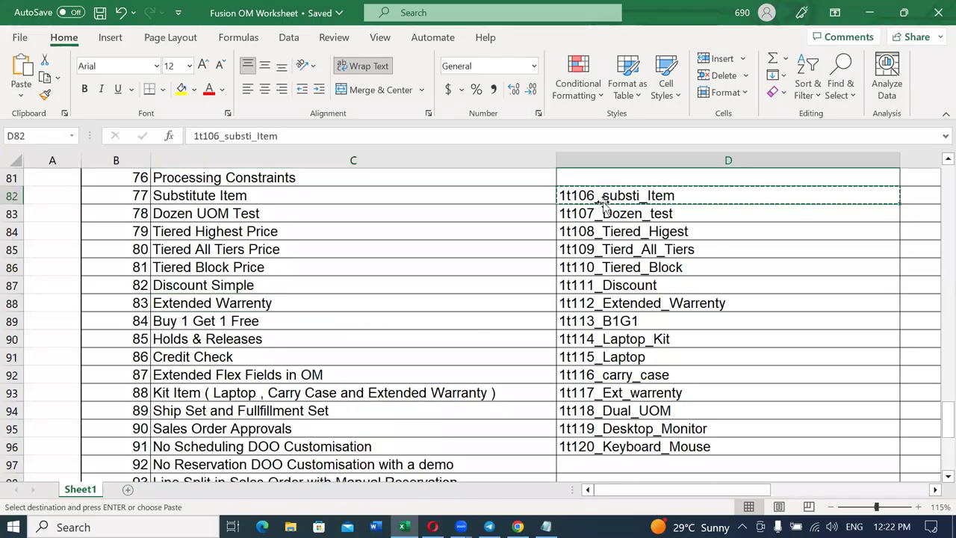
key(alt+Tab)
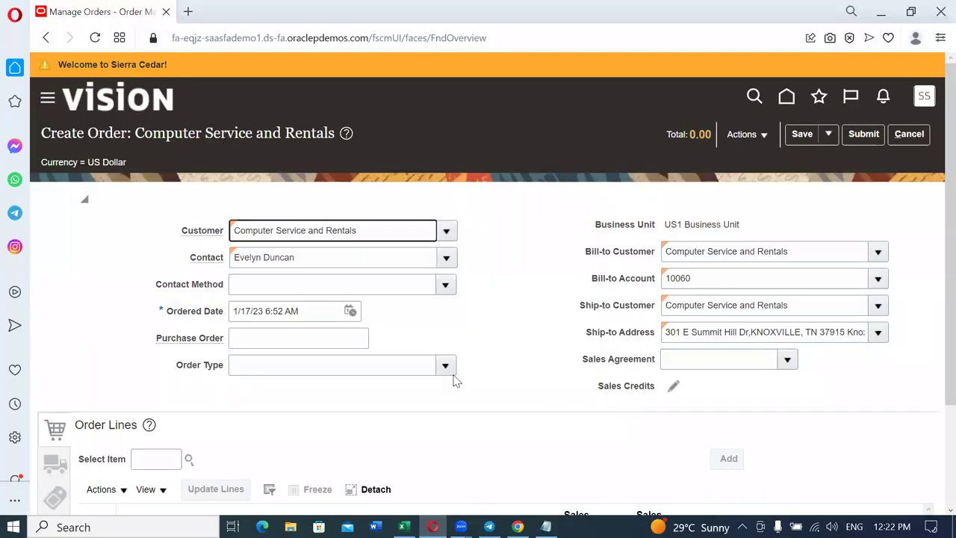
scroll(534, 336, down, 2)
click(164, 320)
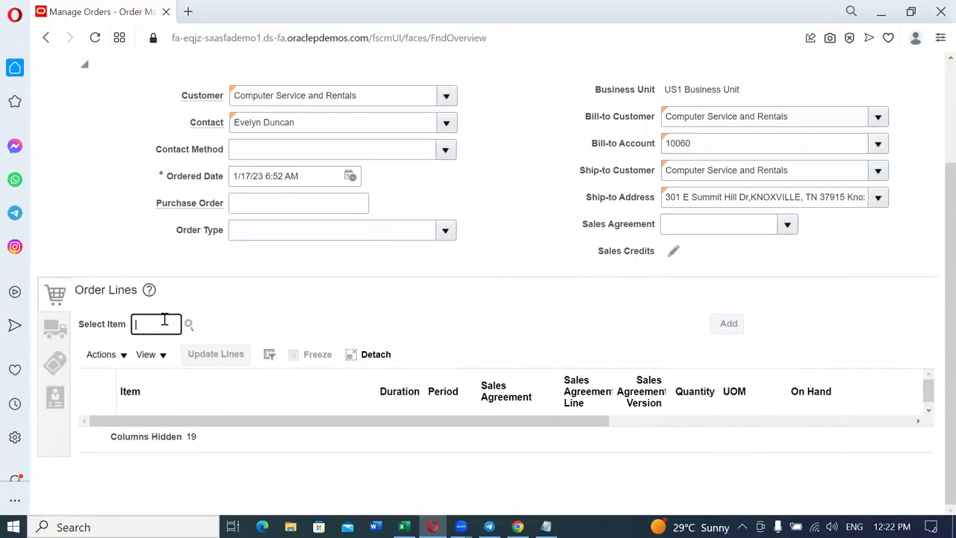
key(ctrl+v)
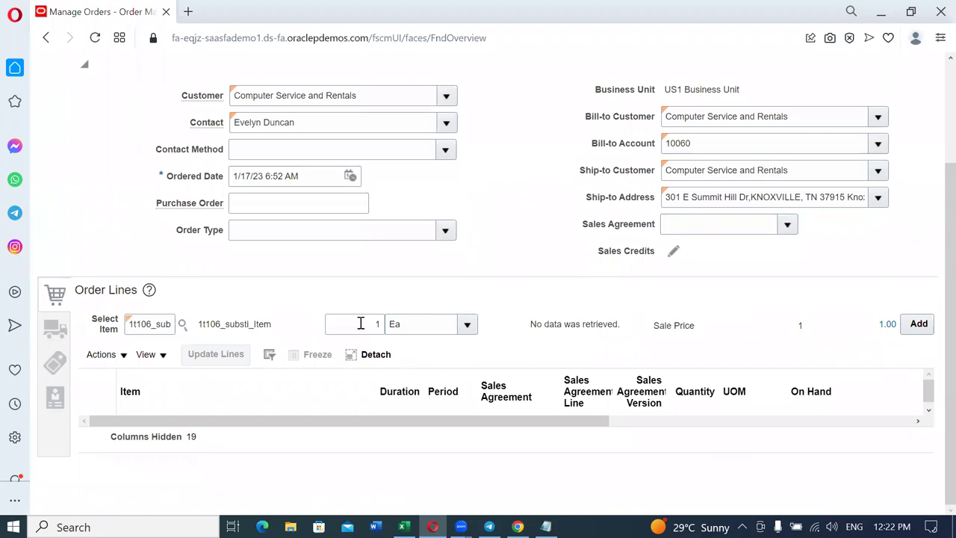
text(1)
key(Tab)
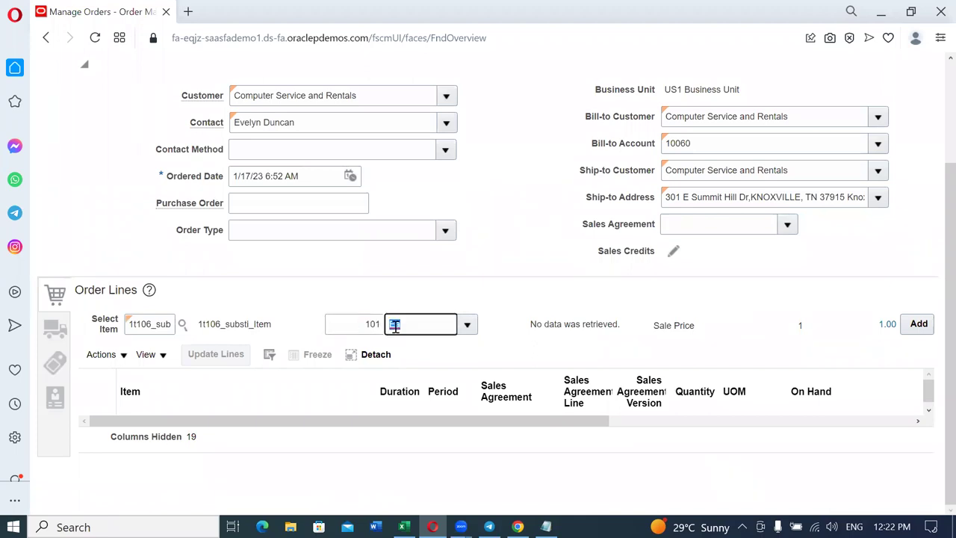
click(913, 328)
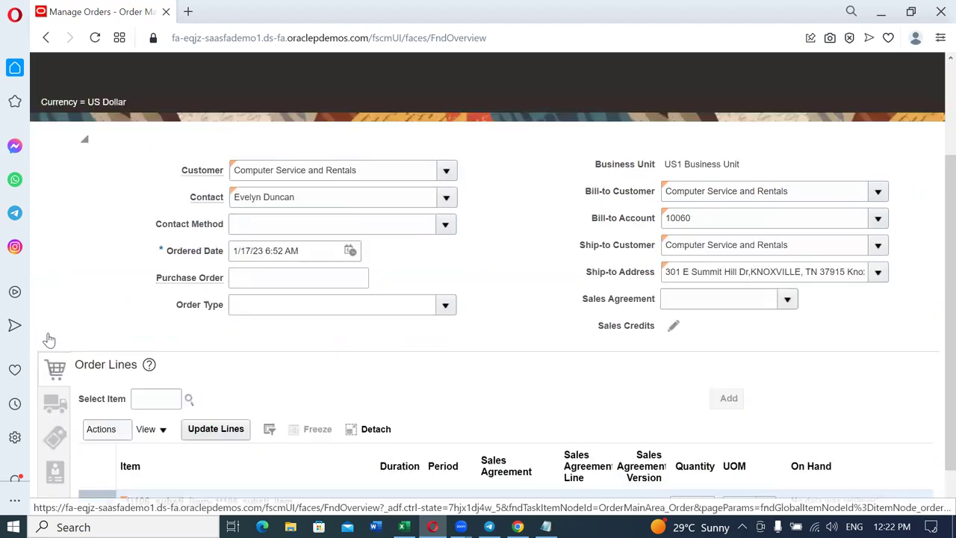
Set the line's warehouse to 001 - Seattle and submit the order
click(51, 335)
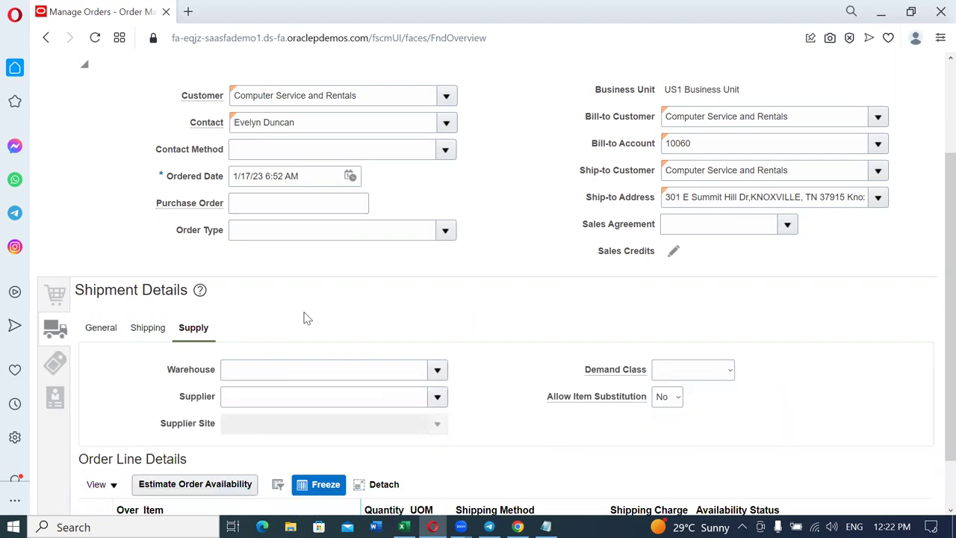
click(278, 371)
text(001)
key(Tab)
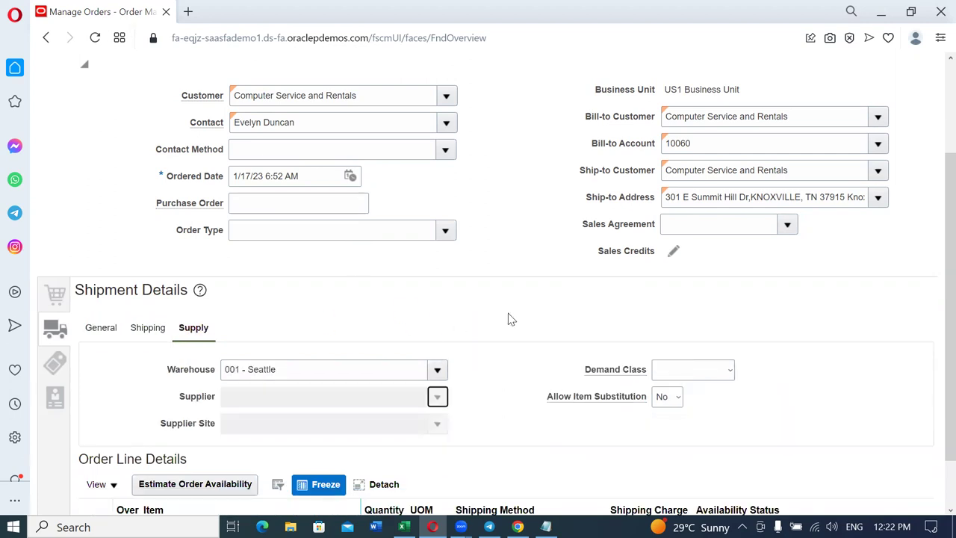
scroll(510, 317, up, 3)
click(859, 136)
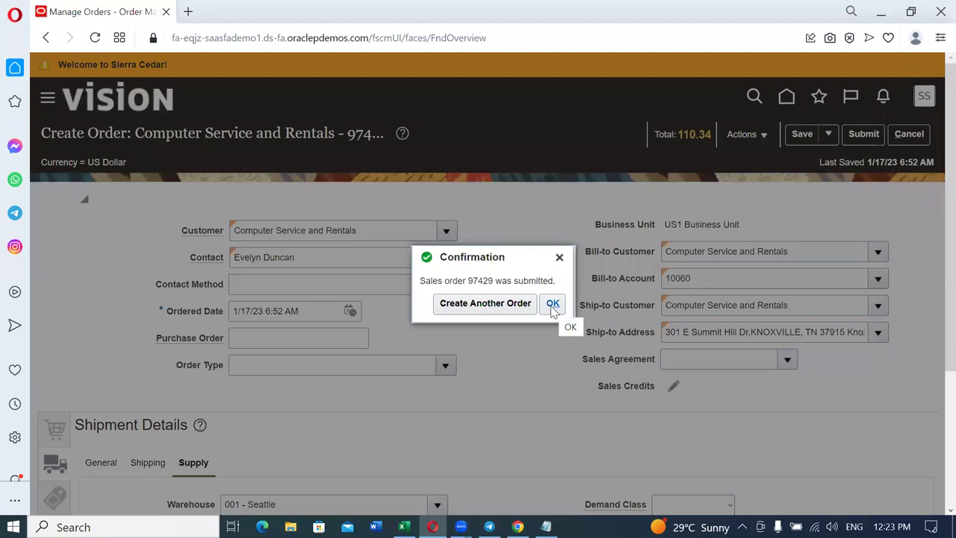
Dismiss the confirmation for order 97429, refresh it, and duplicate the Manage Orders tab
click(553, 304)
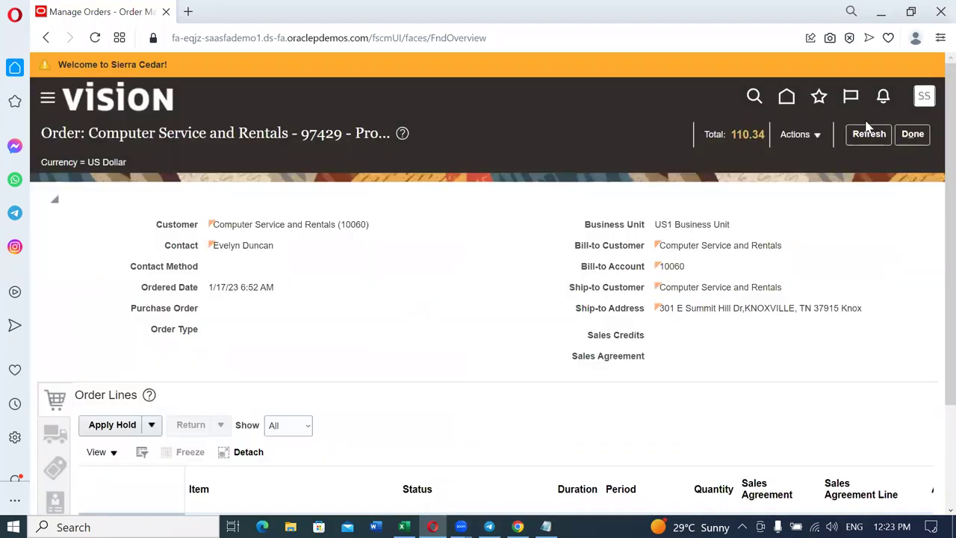
click(873, 136)
click(873, 136)
right_click(80, 13)
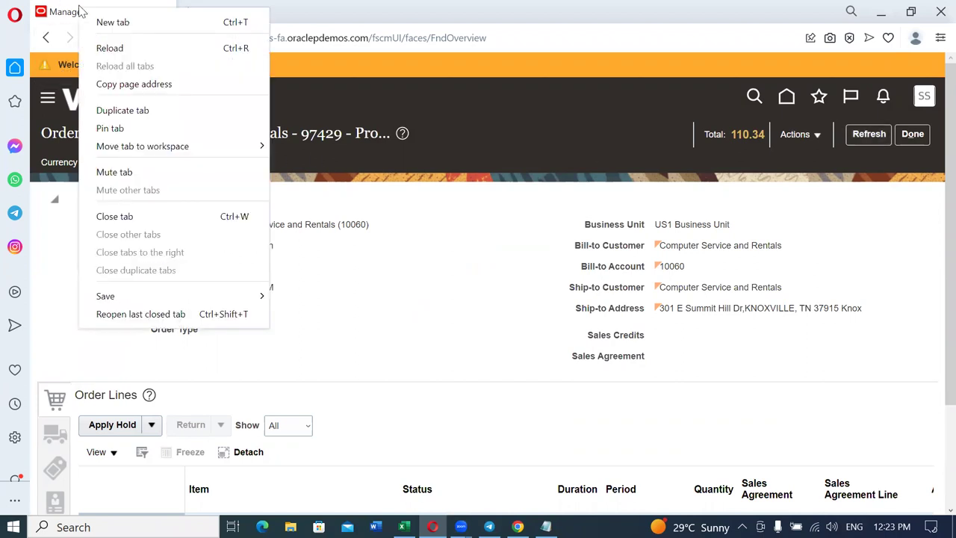
click(118, 111)
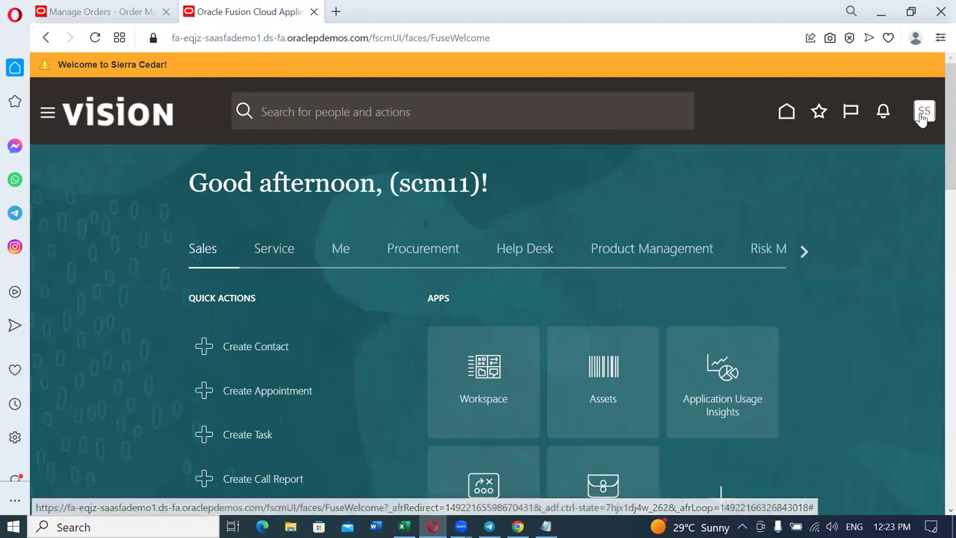
In Setup and Maintenance, search 'man%order%para%' and open Manage Order Management Parameters
click(924, 113)
click(682, 337)
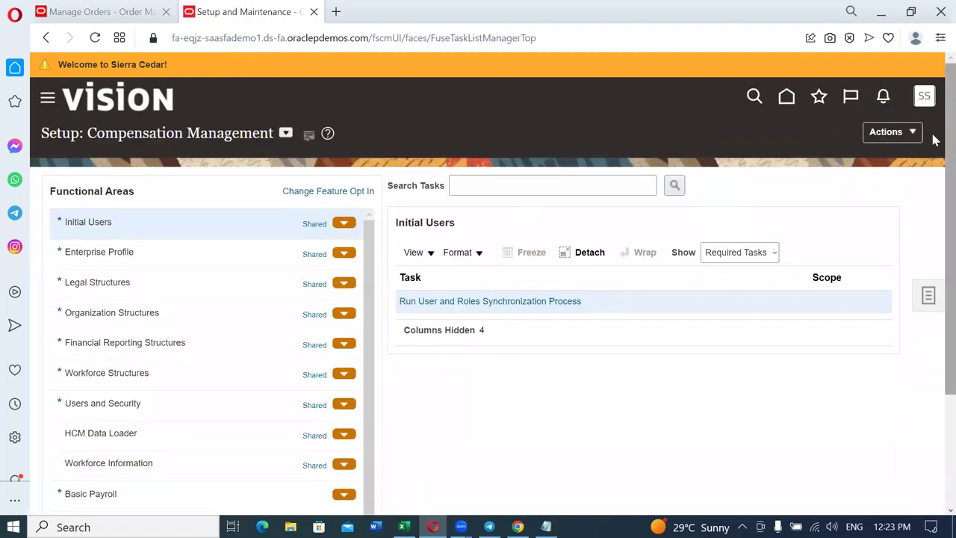
click(928, 297)
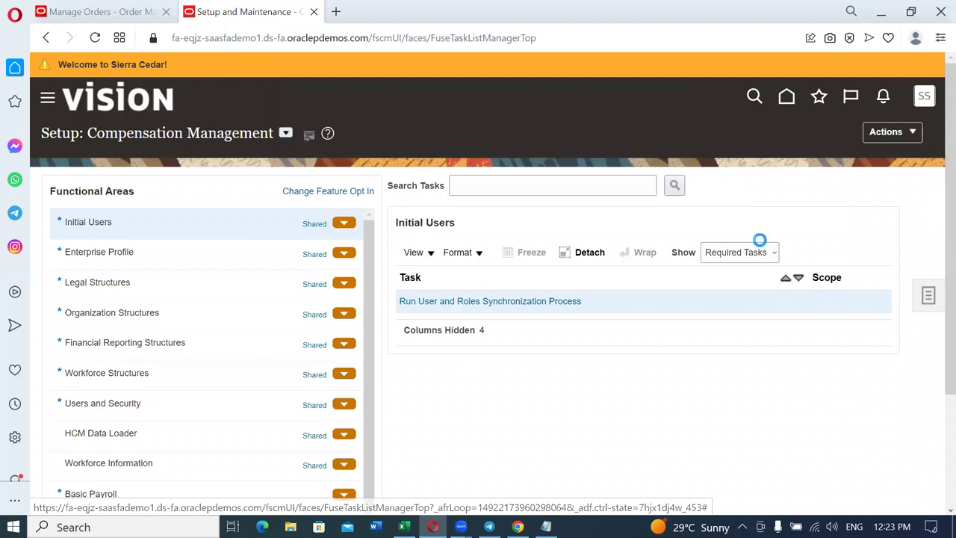
click(839, 345)
click(405, 186)
text(man%ord)
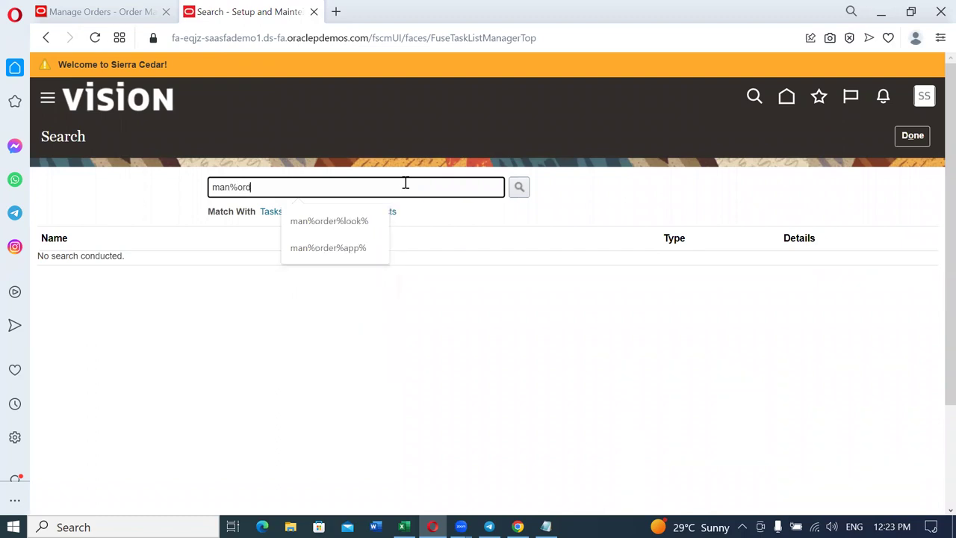
text(er%para)
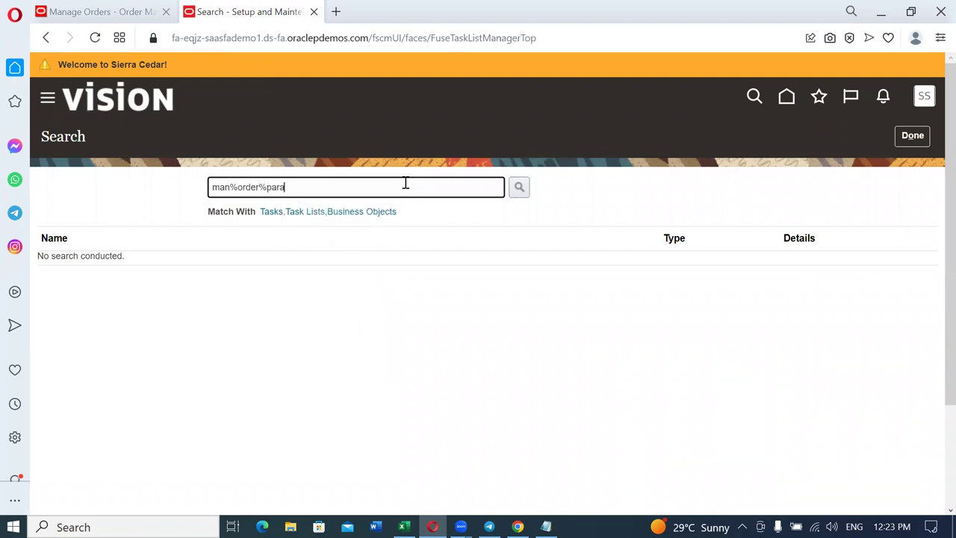
text(%)
key(Return)
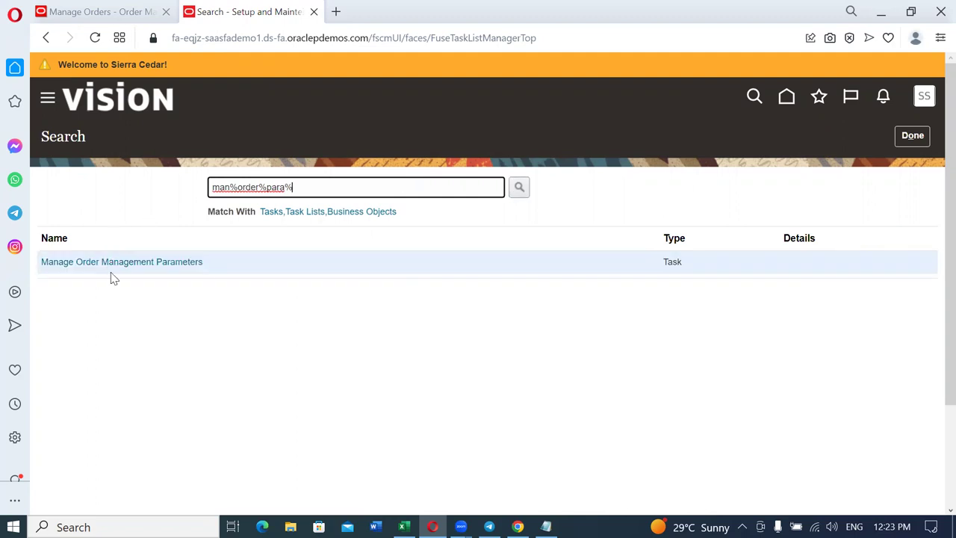
click(112, 262)
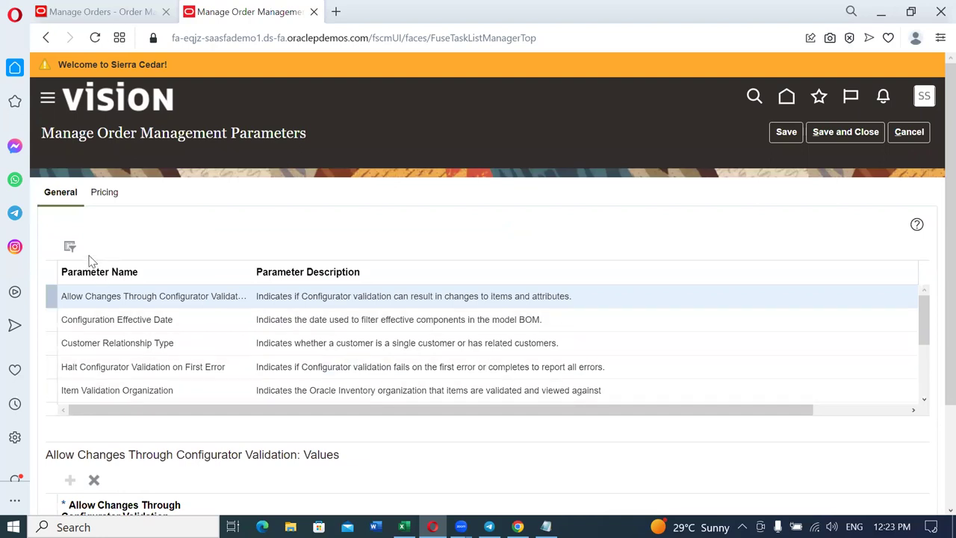
Filter the parameters by name '%App%'
click(71, 249)
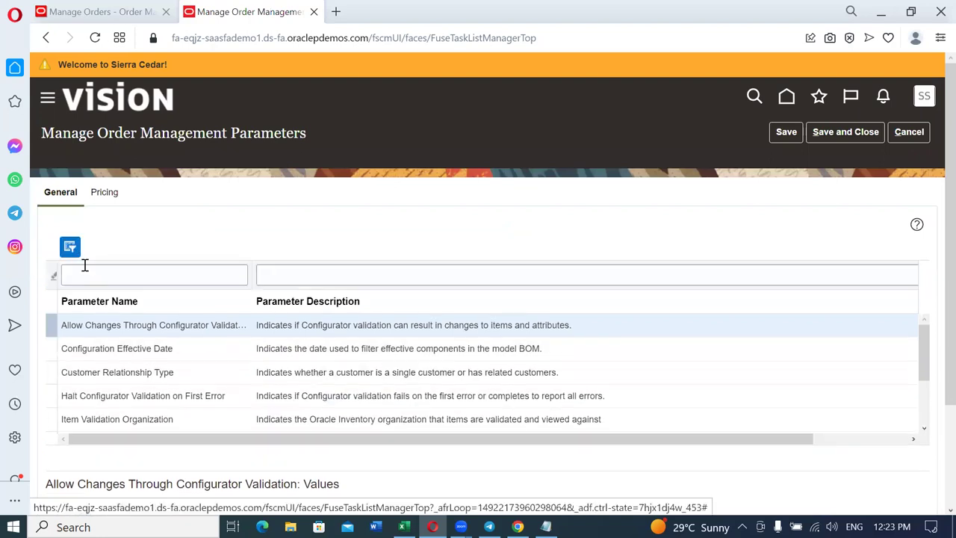
click(81, 273)
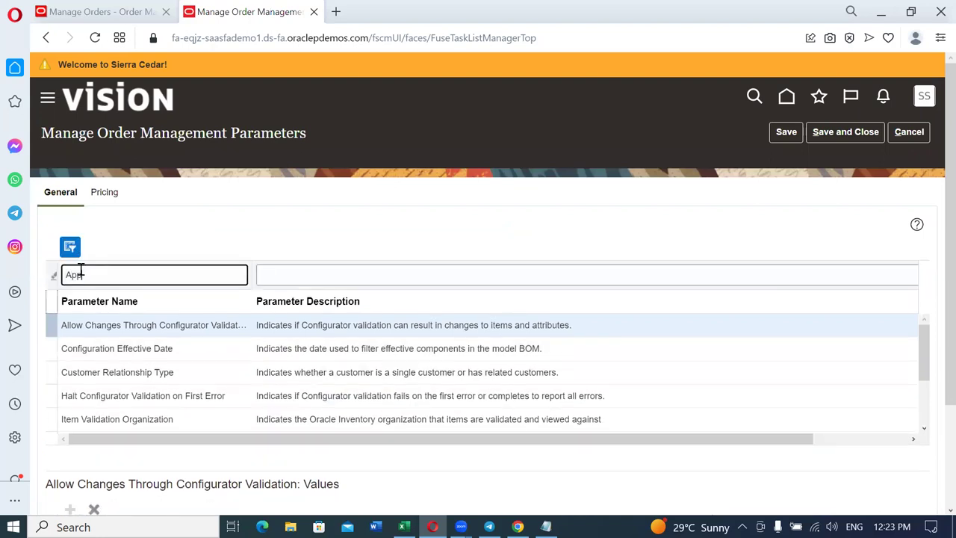
text(App)
key(Return)
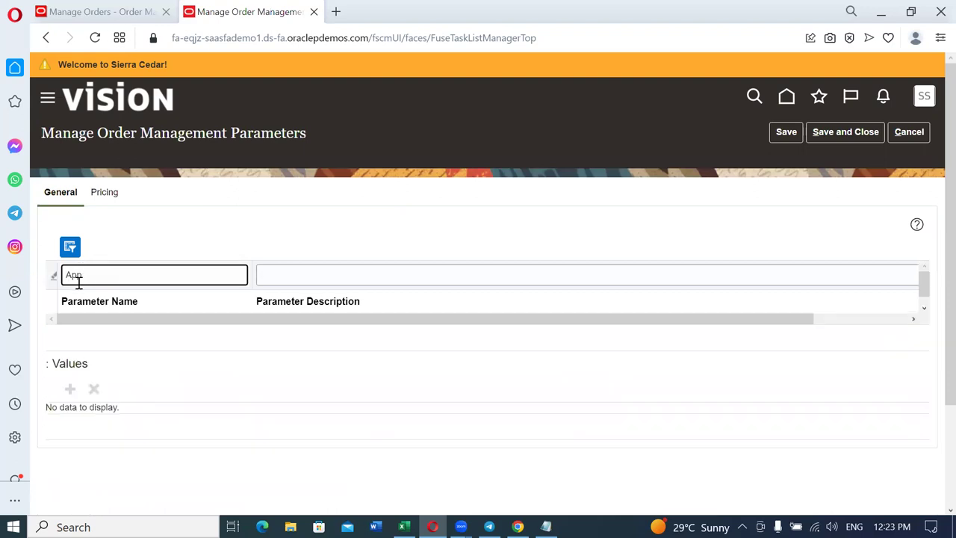
drag(93, 276, 29, 282)
text(%)
key(Return)
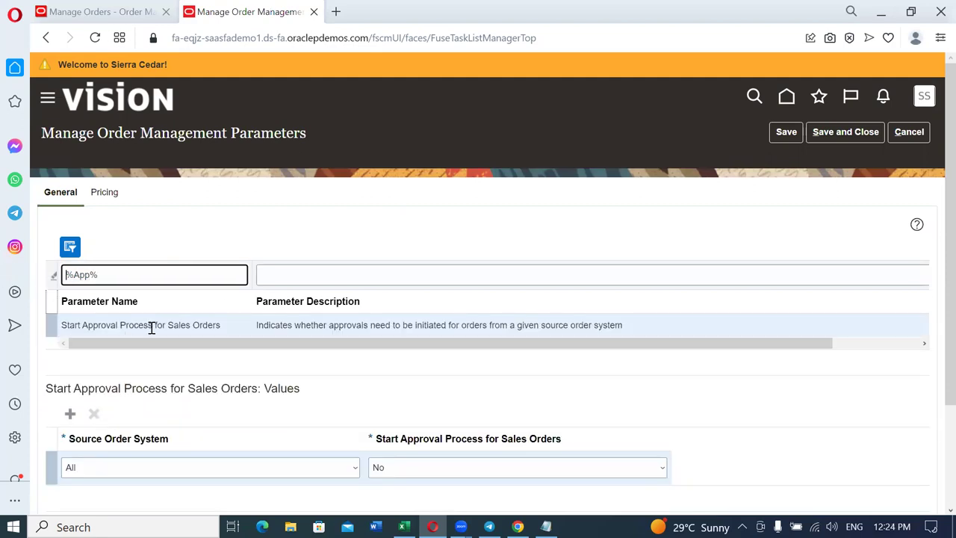
Set Start Approval Process for Sales Orders to Yes, confirm, and save and close
click(153, 328)
scroll(152, 329, down, 2)
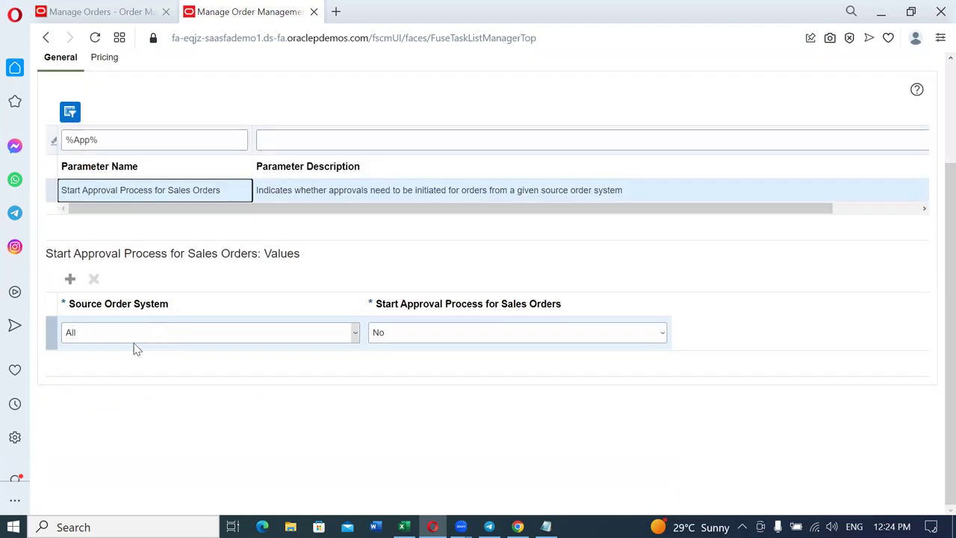
click(413, 340)
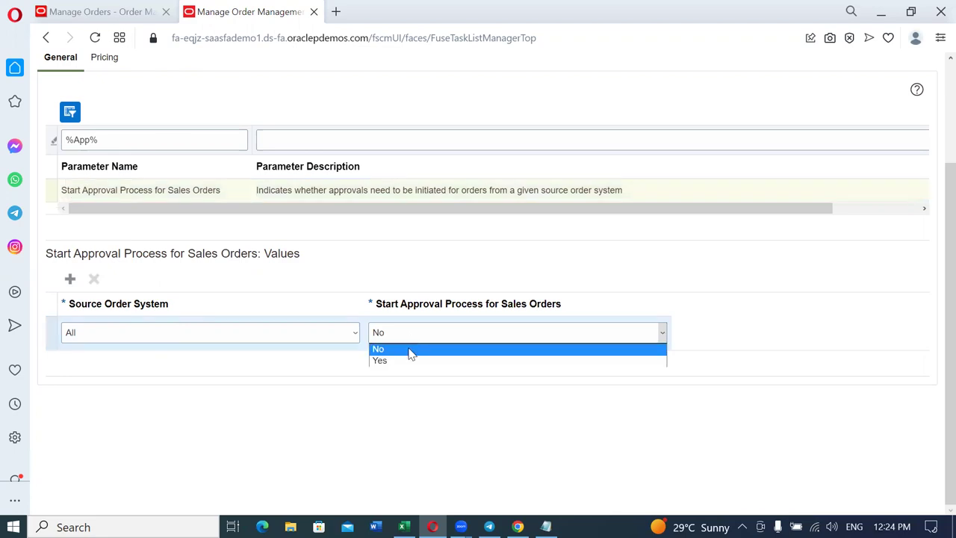
click(408, 361)
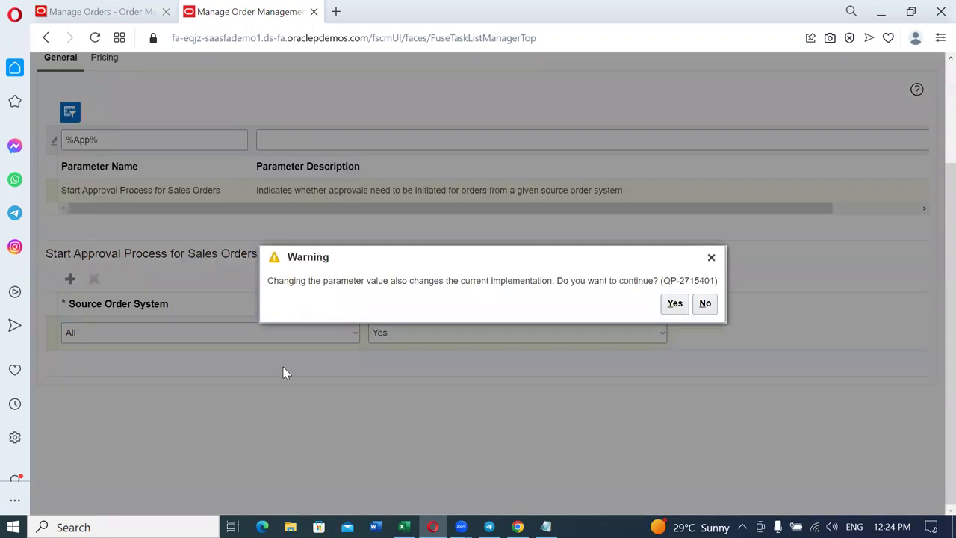
click(675, 304)
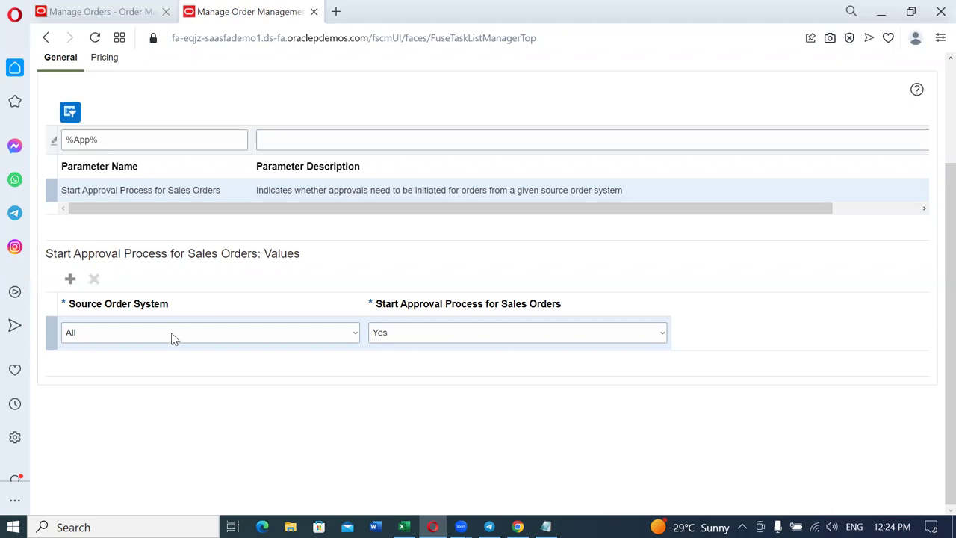
scroll(383, 252, up, 2)
click(861, 132)
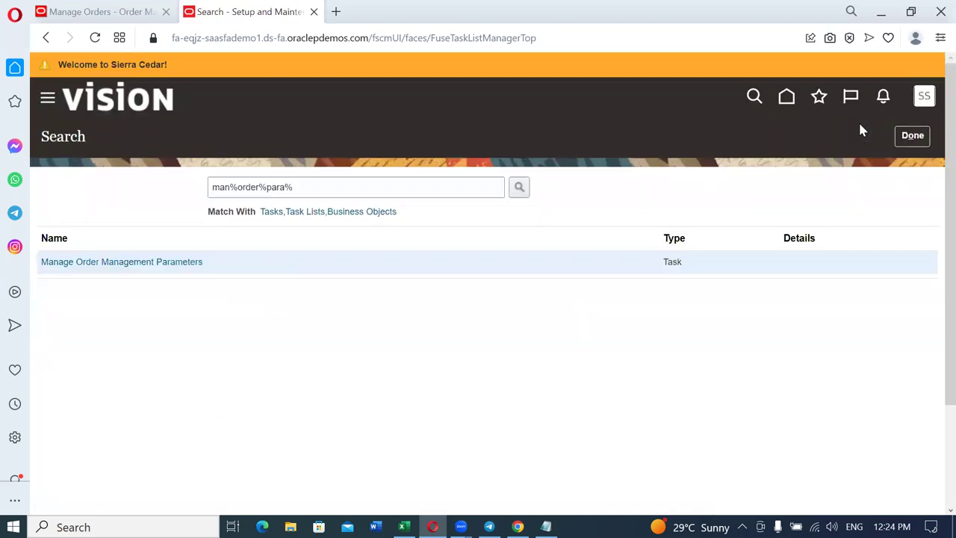
Start a new order for US1 Business Unit with customer Computer Service and Rentals
click(102, 11)
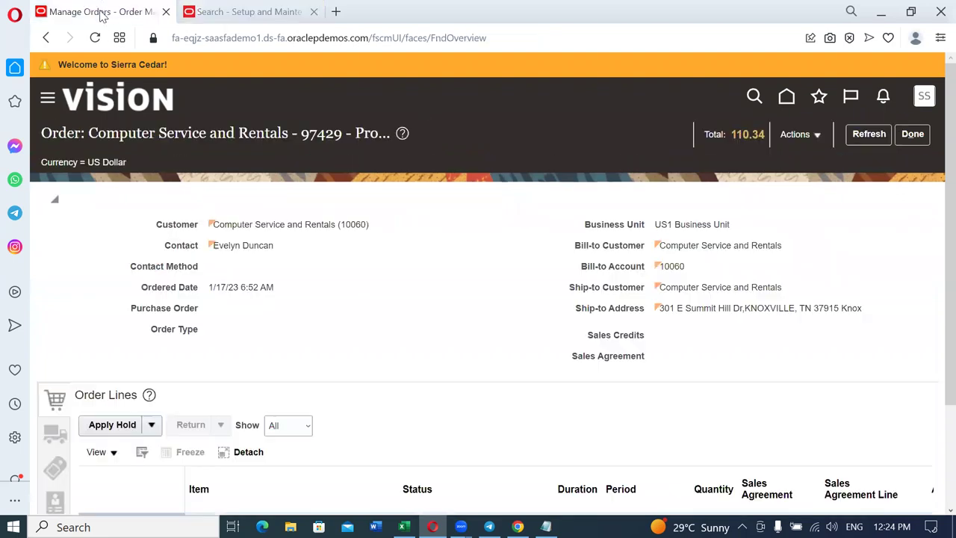
click(916, 134)
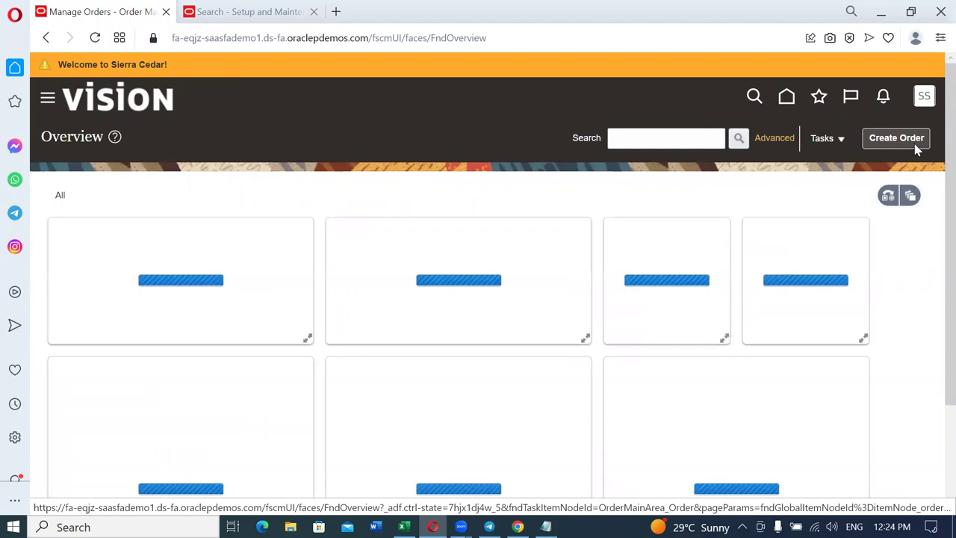
click(919, 143)
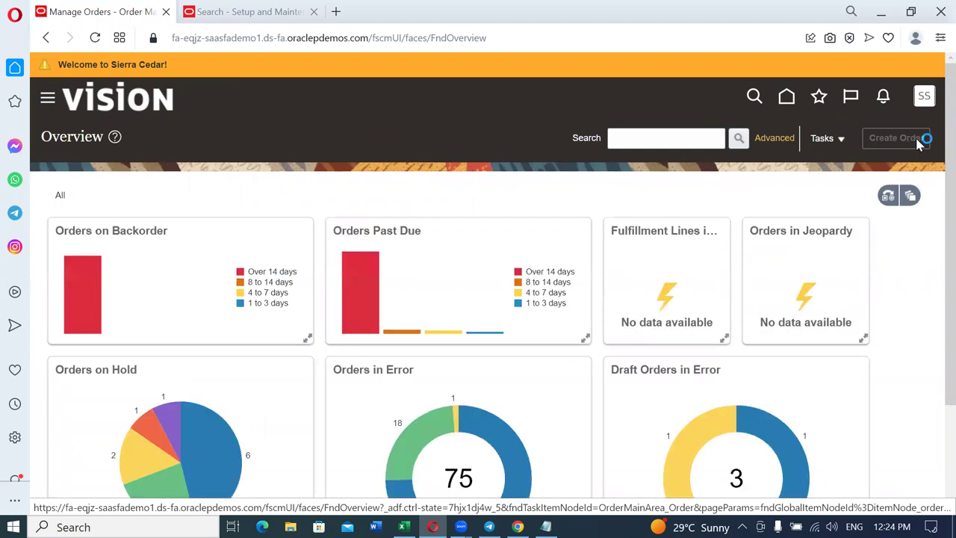
click(743, 231)
drag(794, 295, 792, 389)
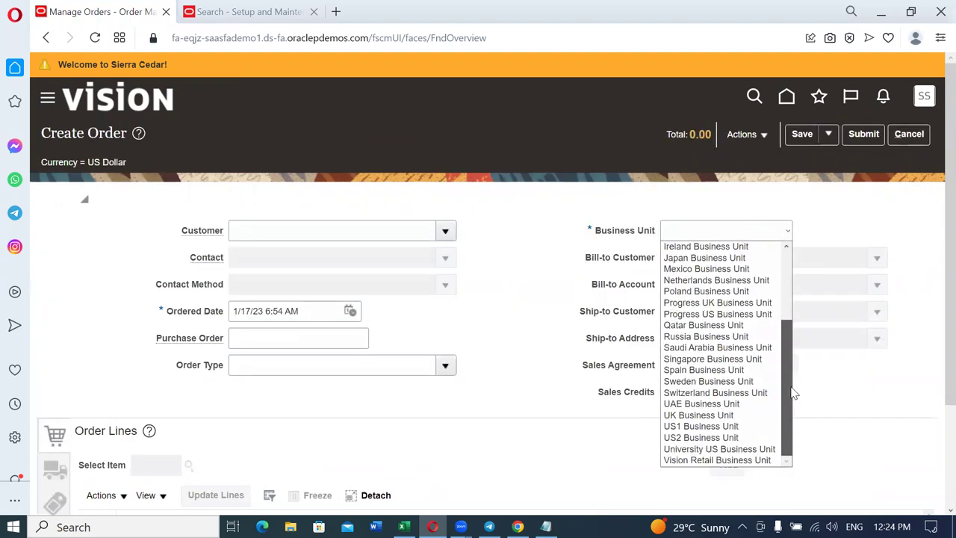
click(751, 426)
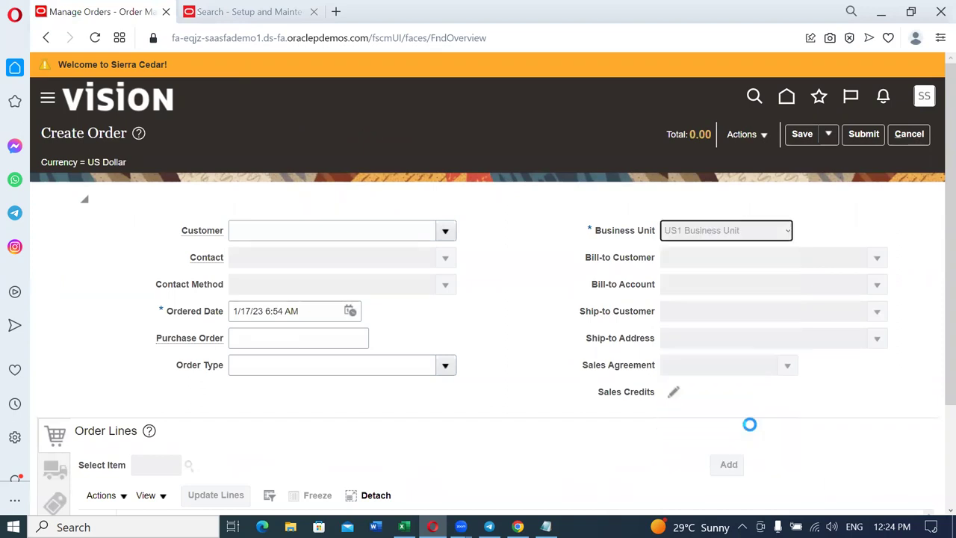
click(297, 230)
text(comp)
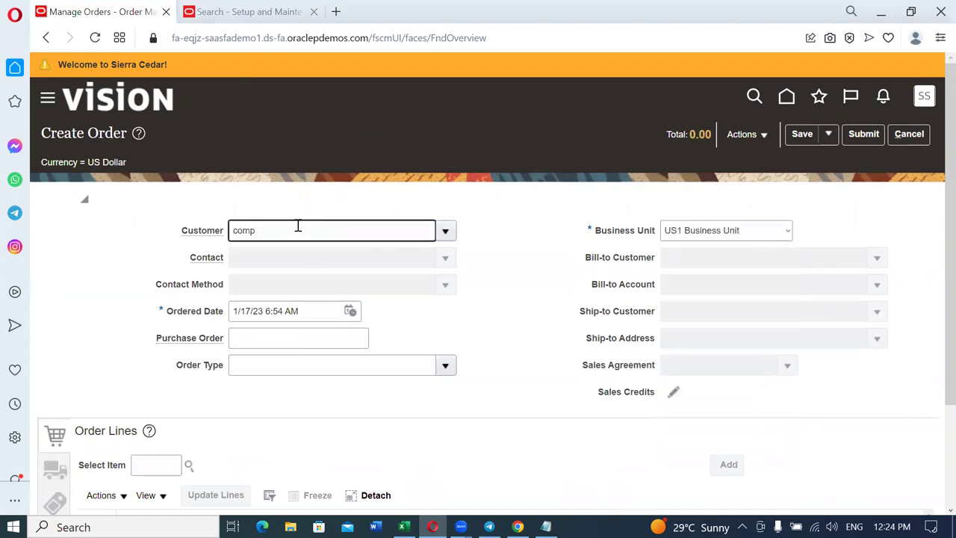
click(312, 257)
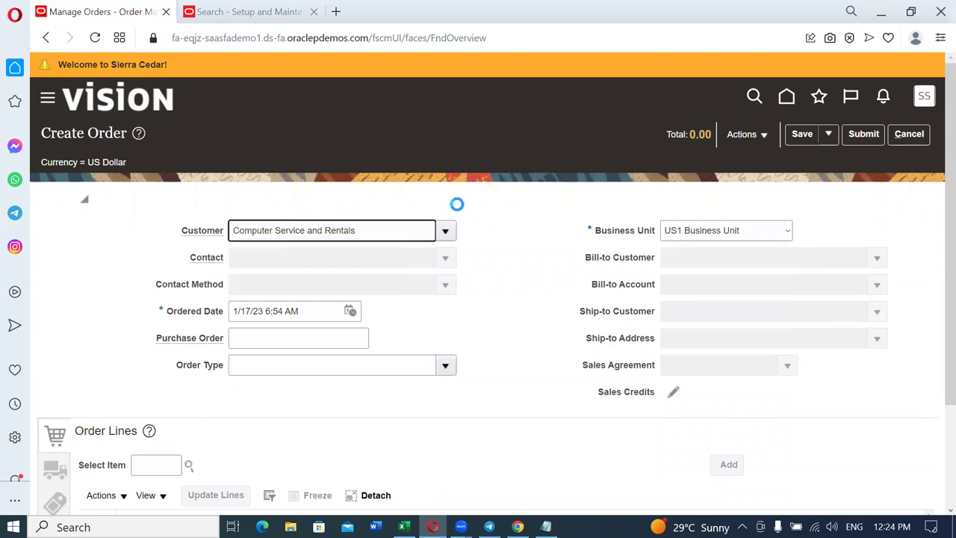
Add a line for 101 of the pasted item
scroll(460, 210, down, 2)
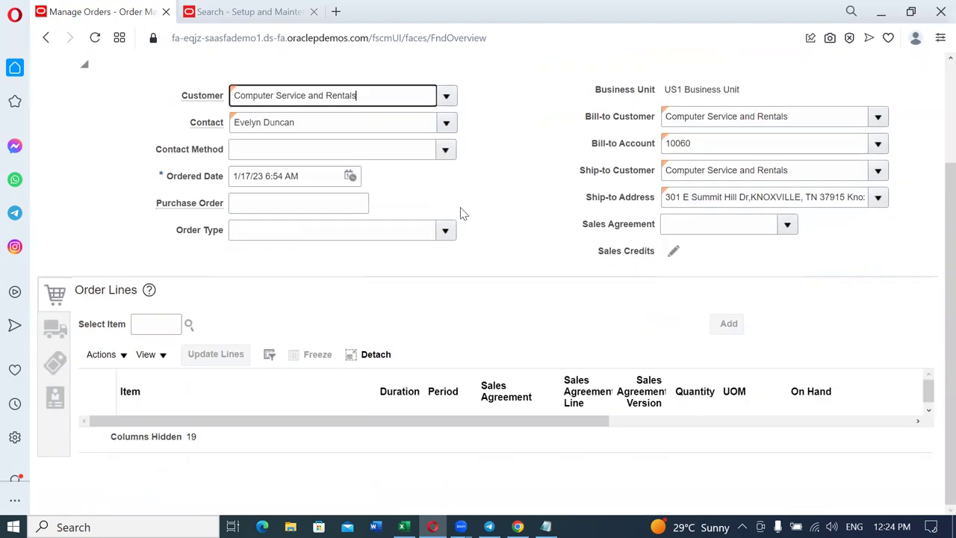
click(155, 324)
key(ctrl+v)
key(Tab)
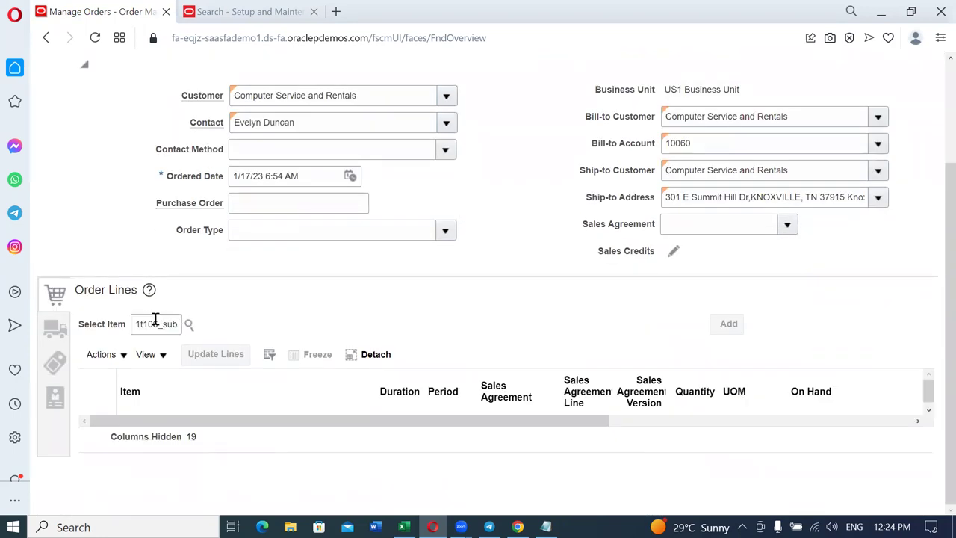
click(351, 331)
double_click(376, 329)
text(101)
key(Tab)
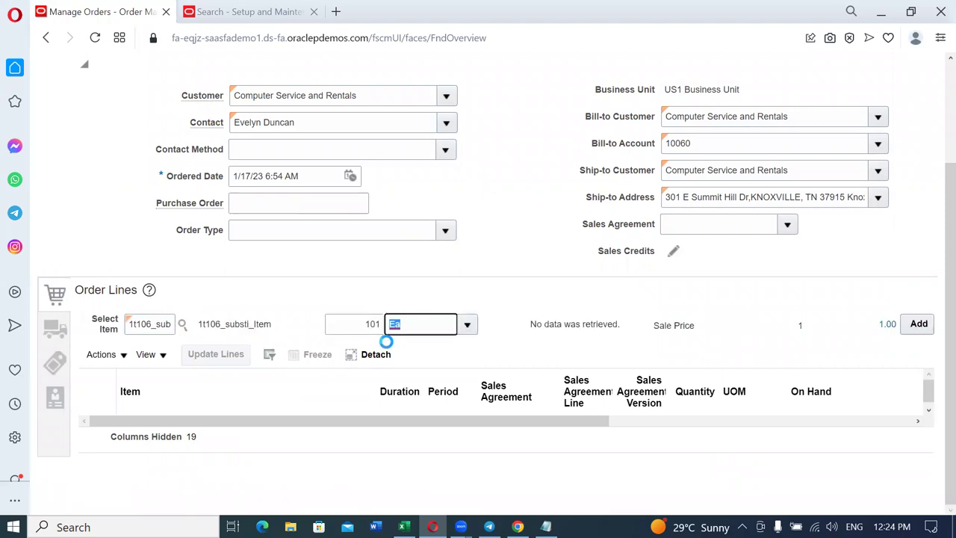
click(918, 326)
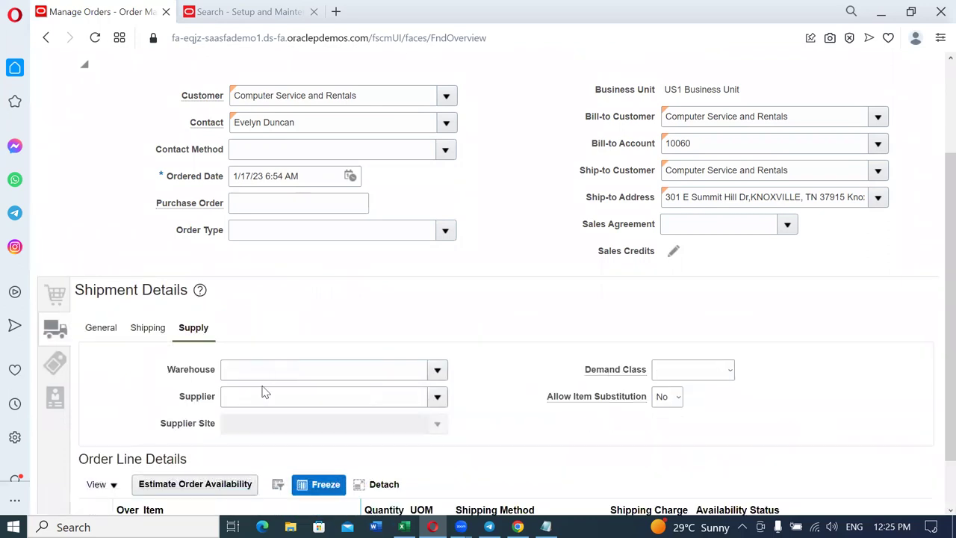
Set the line's warehouse to 001 and submit the order
click(256, 371)
text(001)
key(Tab)
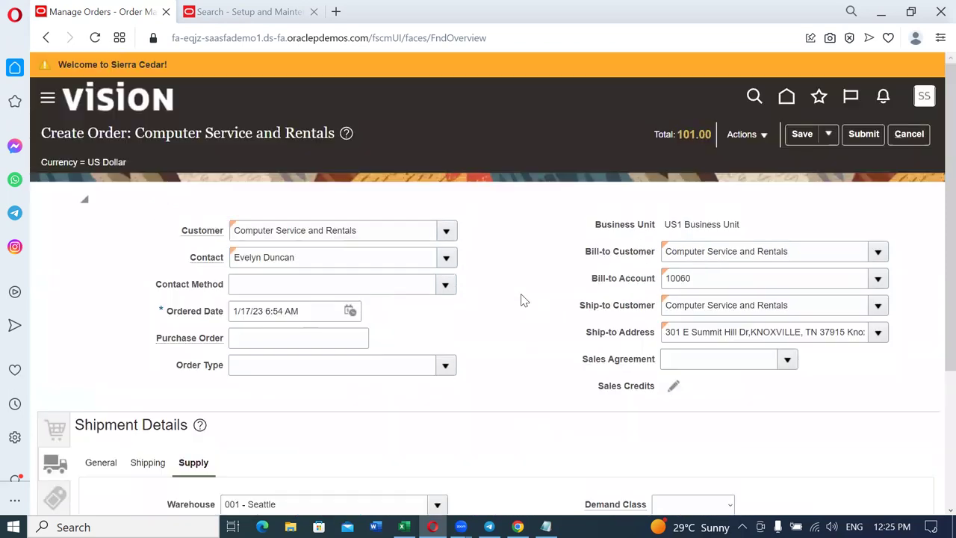
scroll(523, 299, up, 3)
click(864, 134)
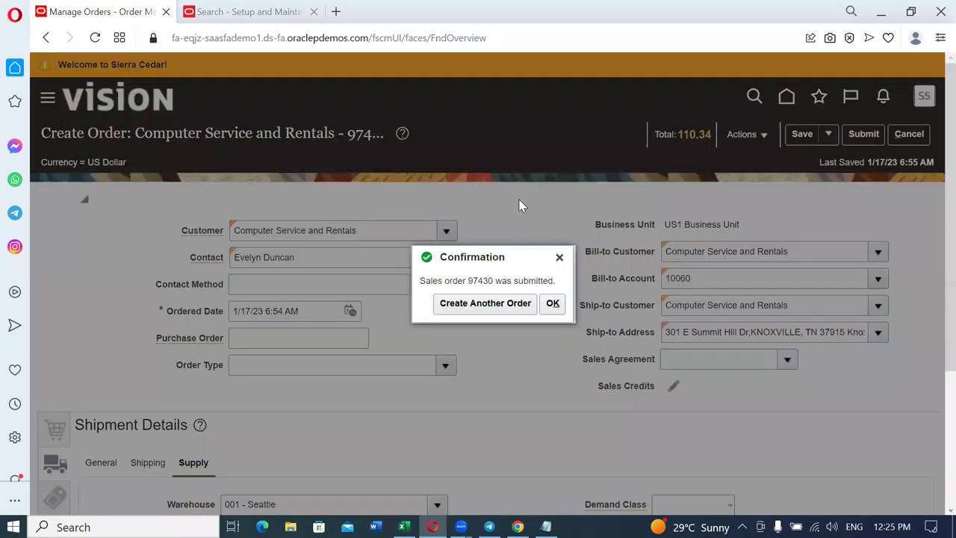
Dismiss the confirmation and refresh sales order 97430 twice
click(557, 308)
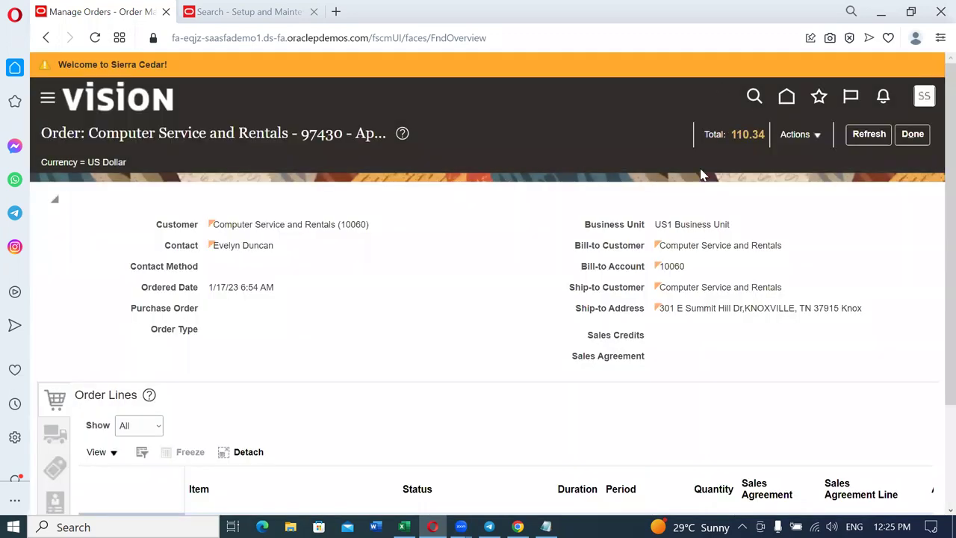
click(883, 138)
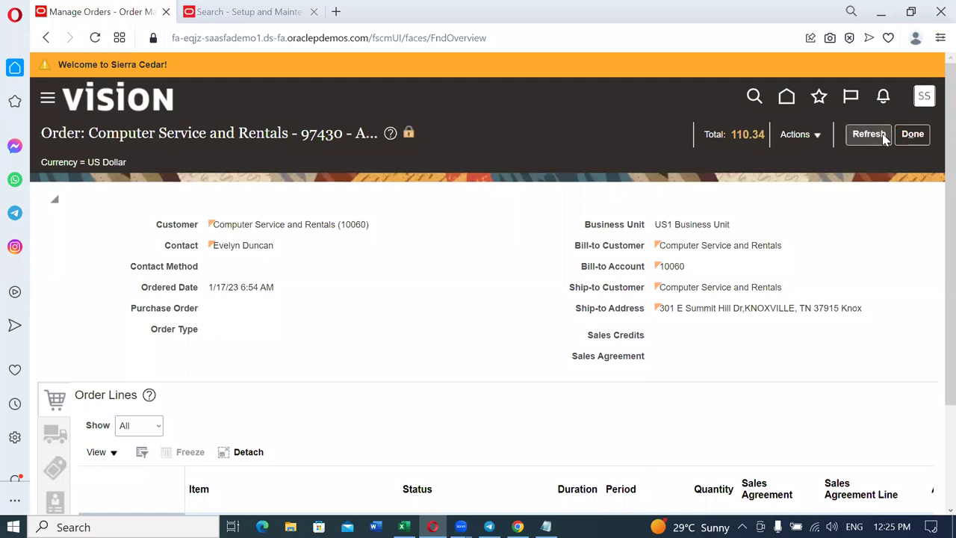
click(884, 139)
Recheck Start Approval Process for Sales Orders with the %app% filter, then return to order 97430
click(278, 14)
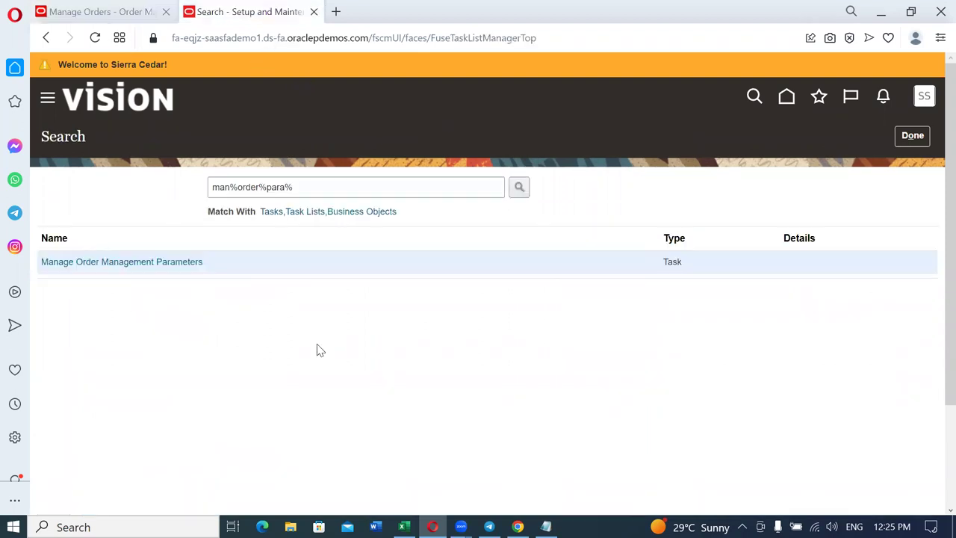
click(118, 262)
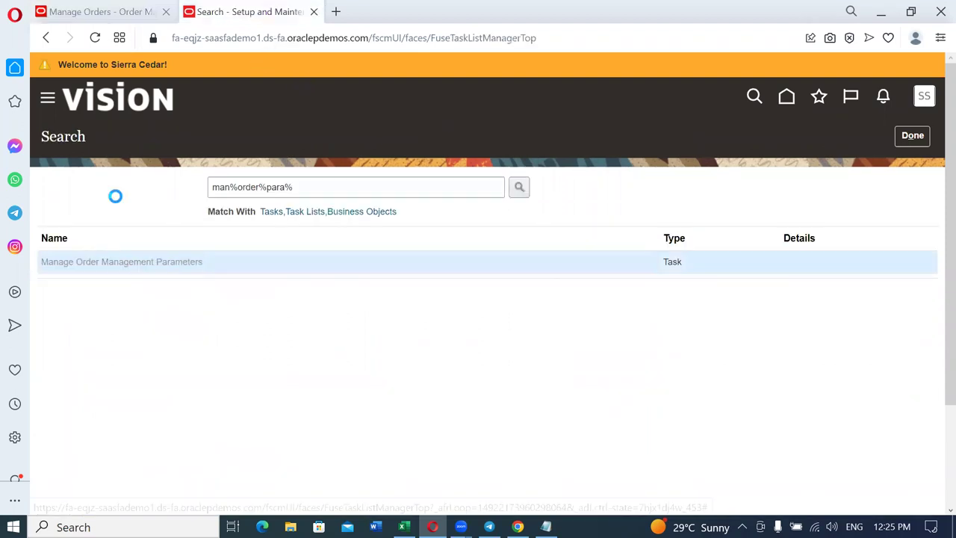
click(126, 273)
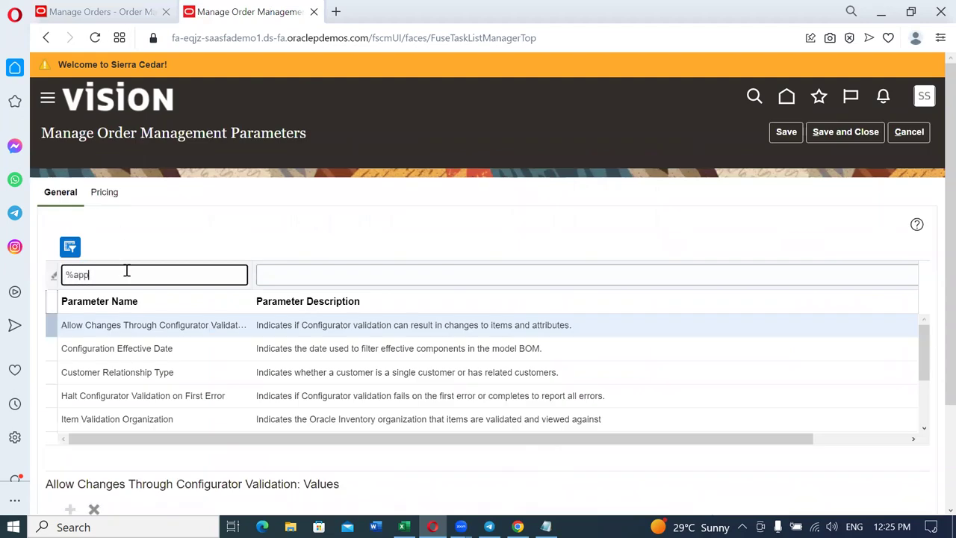
key(Return)
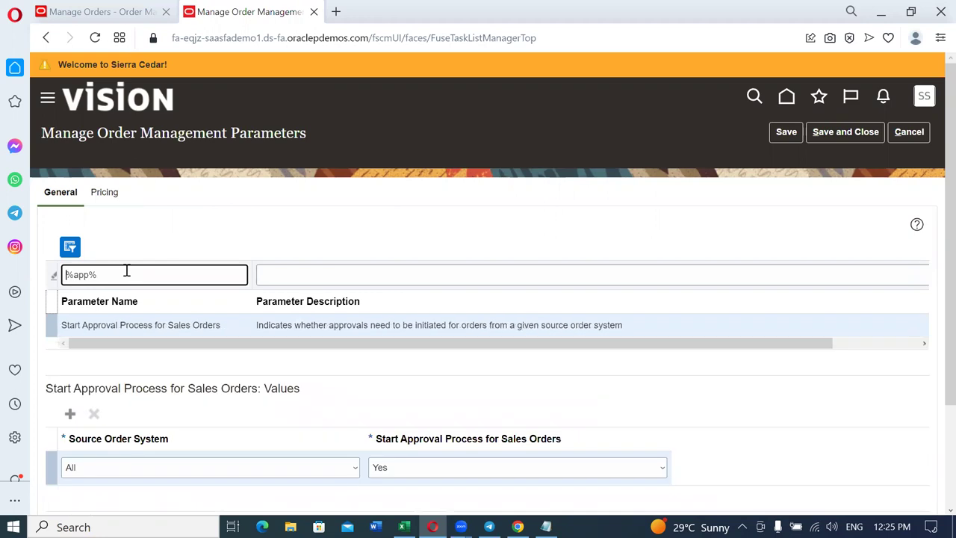
scroll(134, 275, down, 2)
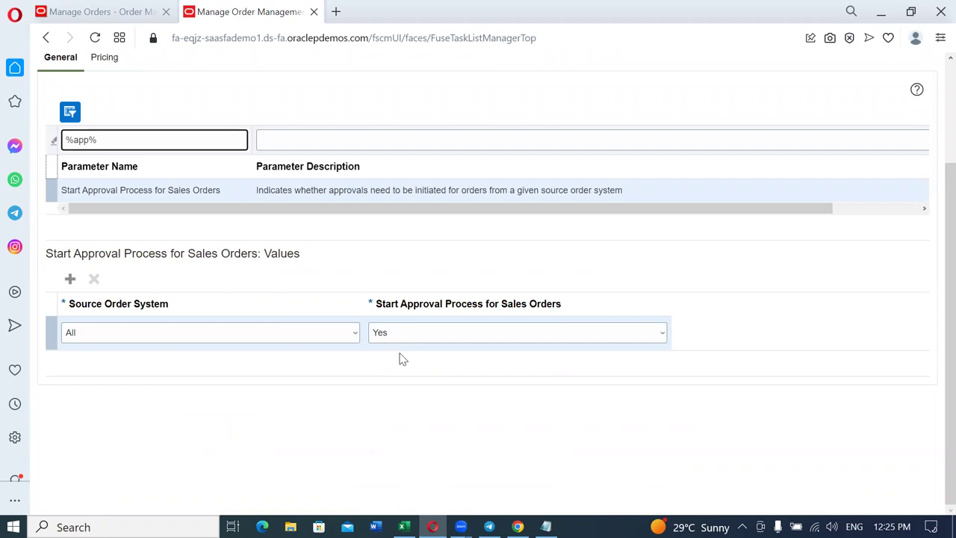
click(79, 11)
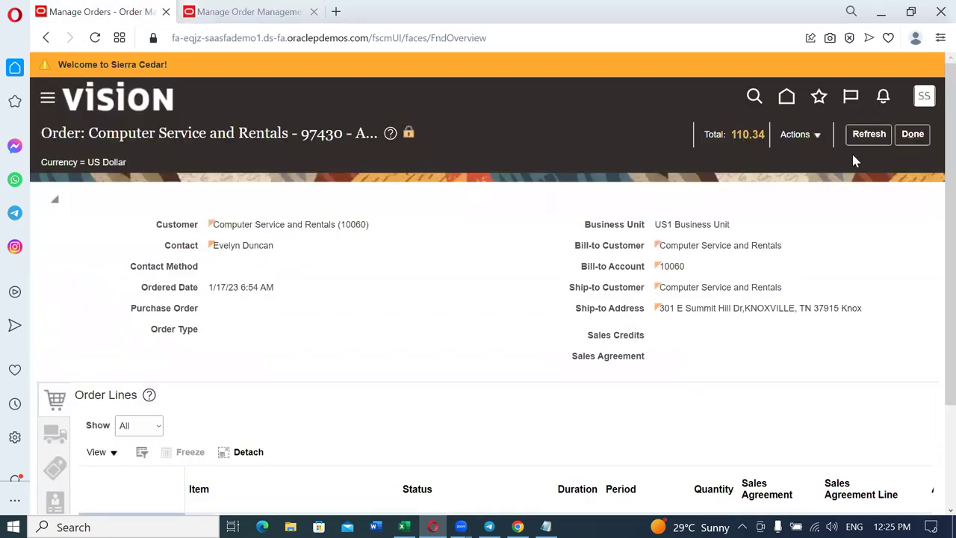
Refresh order 97430 repeatedly until View Approval Information becomes available in its Actions
click(859, 140)
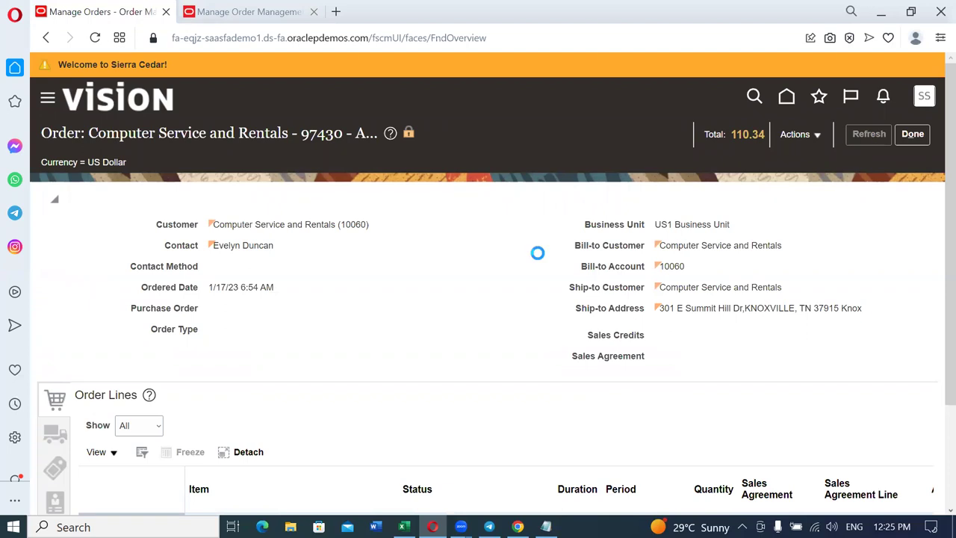
scroll(393, 301, down, 2)
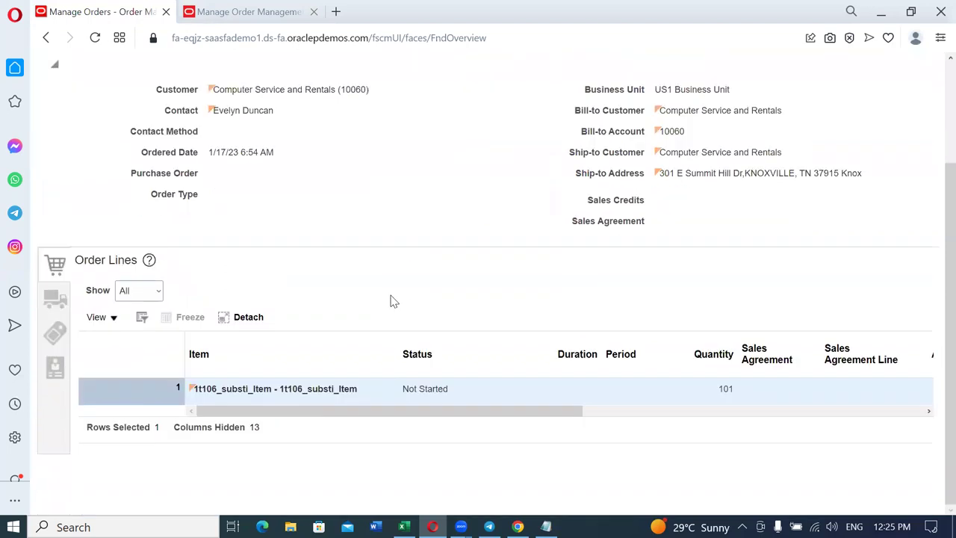
scroll(393, 301, up, 2)
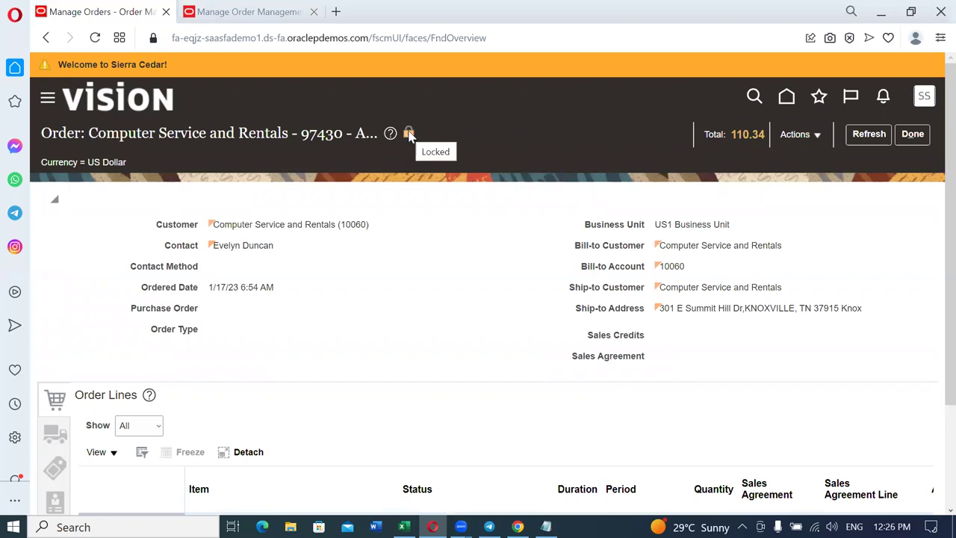
click(869, 136)
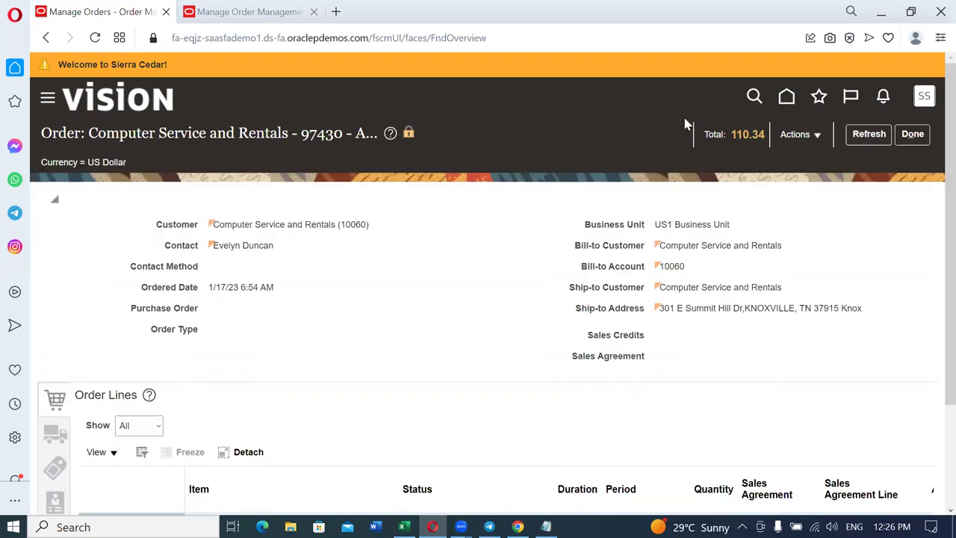
click(867, 134)
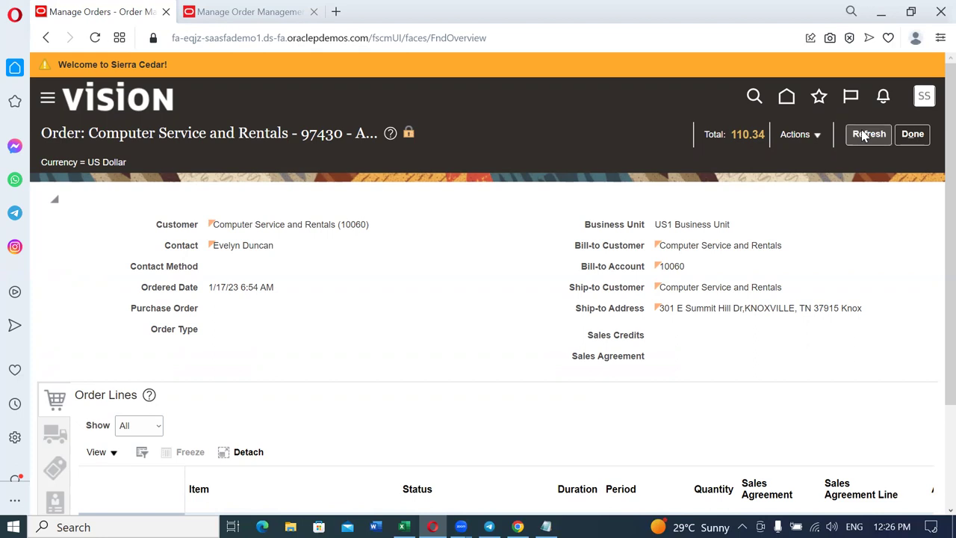
click(864, 135)
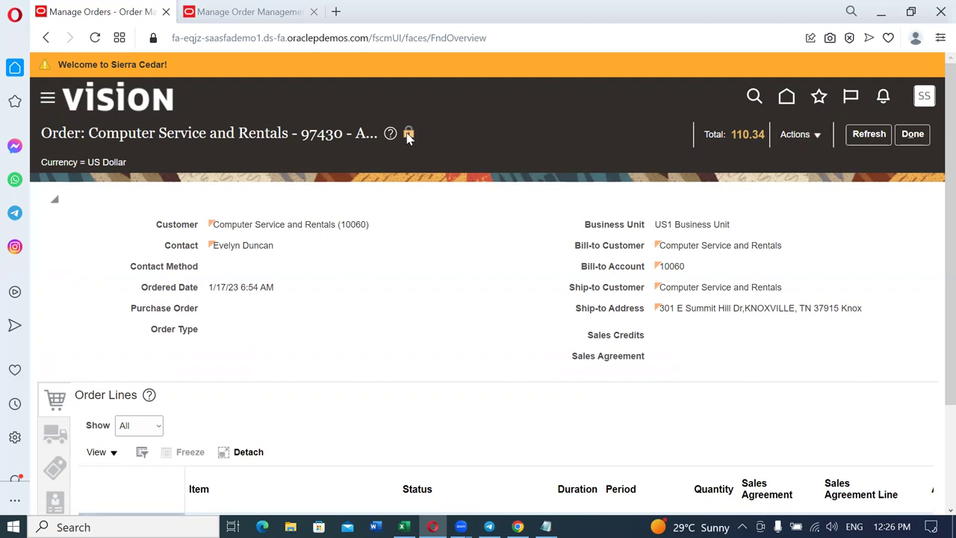
click(794, 136)
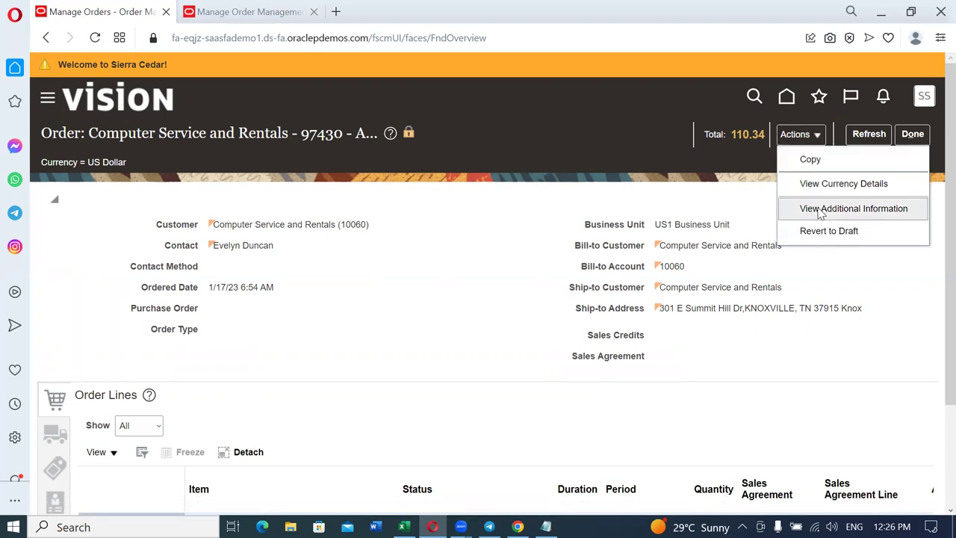
click(526, 157)
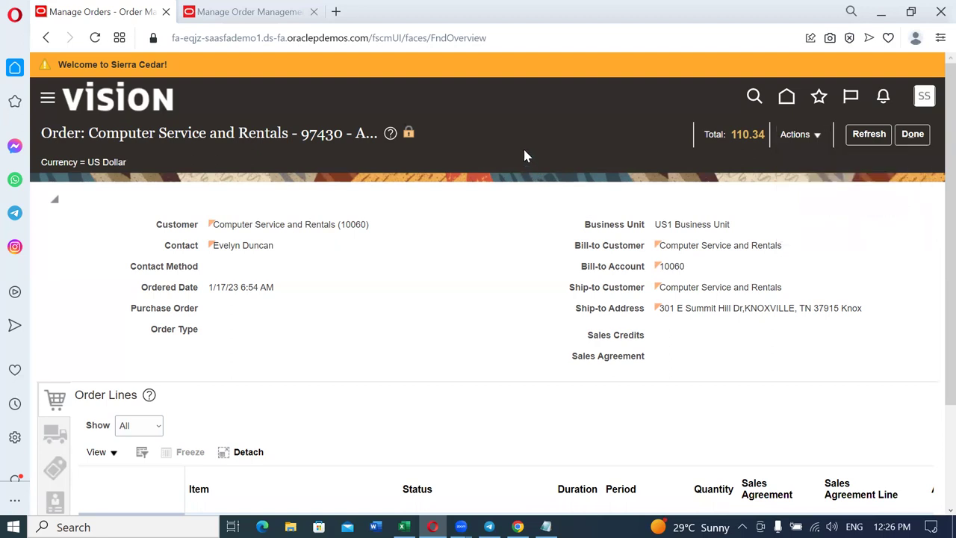
click(865, 139)
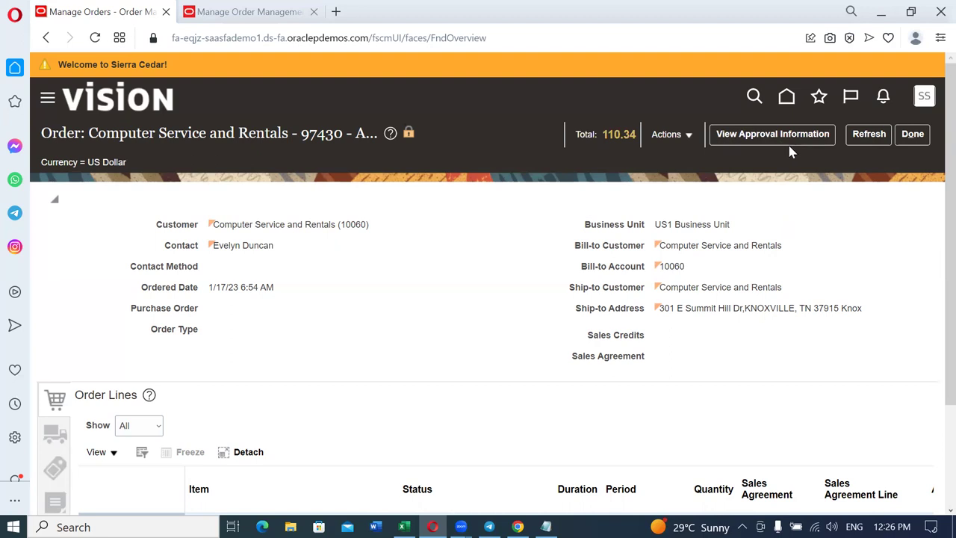
View order 97430's approval information down to the Order Approval Stage assigned on Jan 17, 2023
click(785, 142)
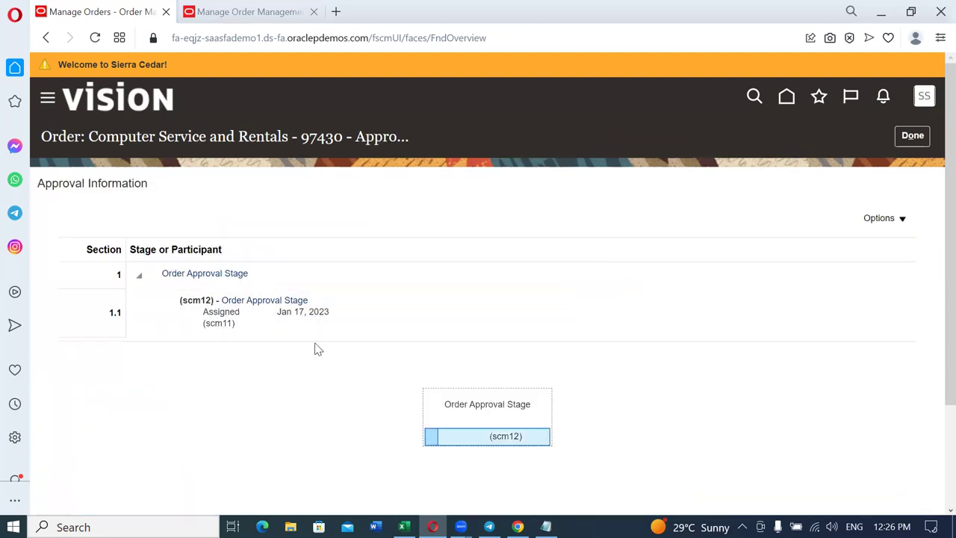
scroll(315, 349, down, 2)
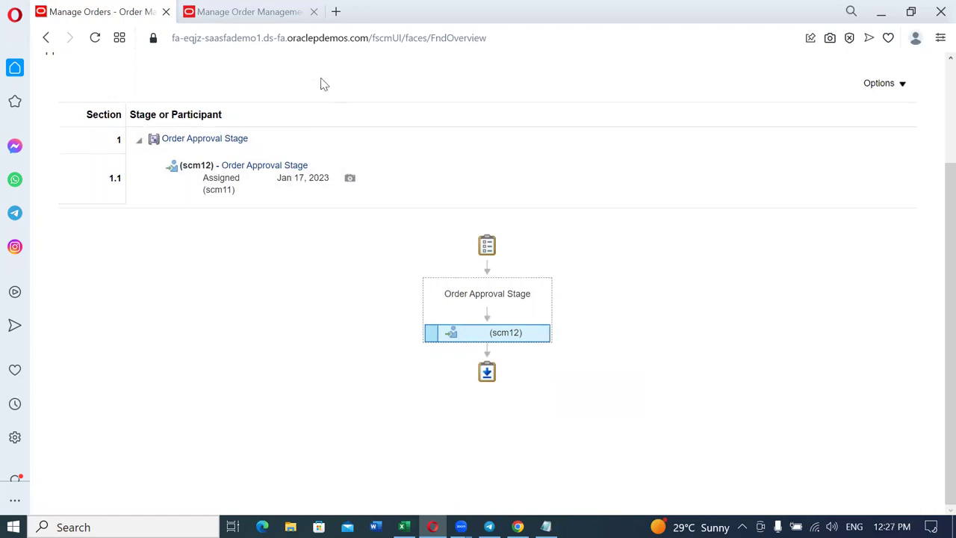
Load the Oracle sign-in page in a new browser window using the copied address
click(327, 38)
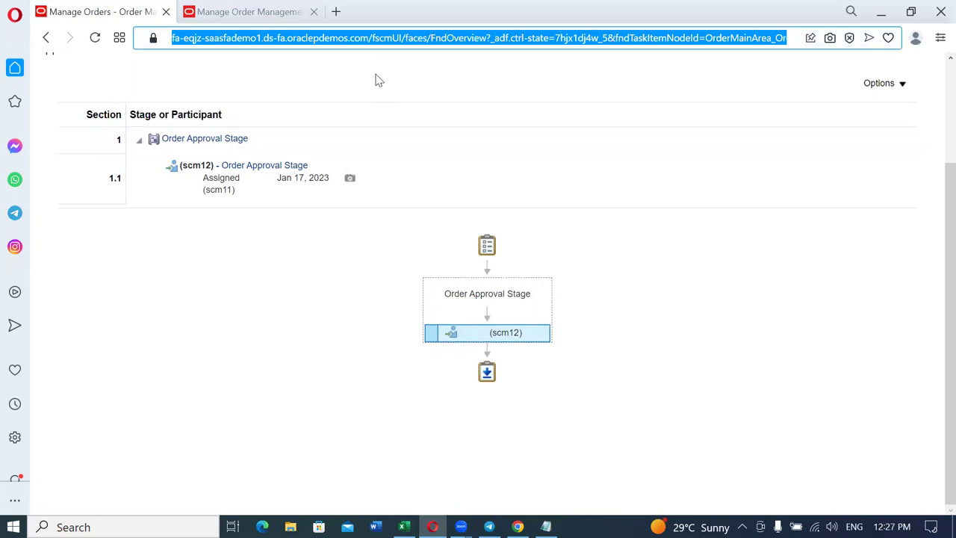
key(Left)
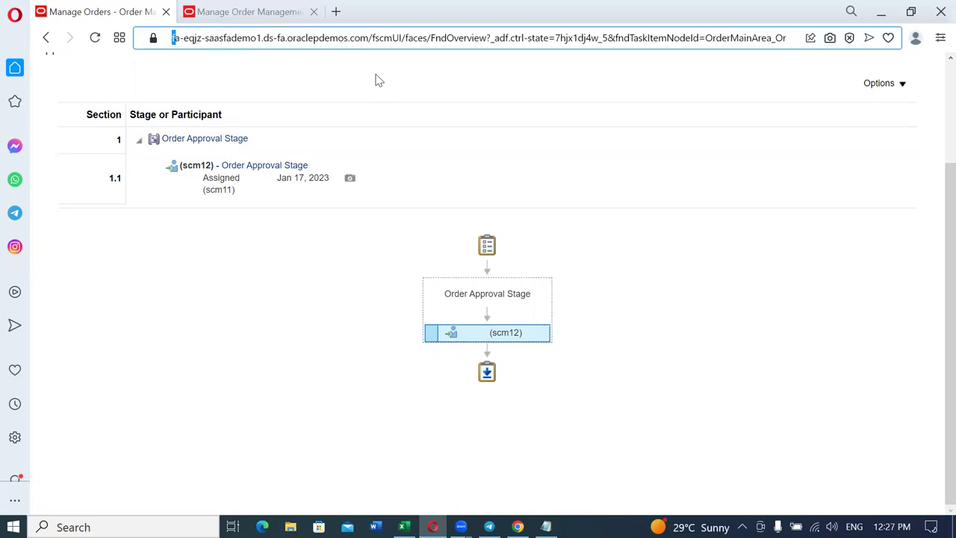
key(shift+Right)
key(shift+Right)
key(shift+Right)
key(shift+Right)
key(shift+Right)
key(shift+Right)
key(shift+Right)
key(shift+Right)
key(shift+Right)
key(shift+Right)
key(shift+Right)
key(shift+Right)
key(shift+Right)
key(shift+Right)
key(shift+Right)
key(shift+Right)
key(shift+Right)
key(shift+Right)
key(shift+Right)
key(shift+Right)
key(ctrl+c)
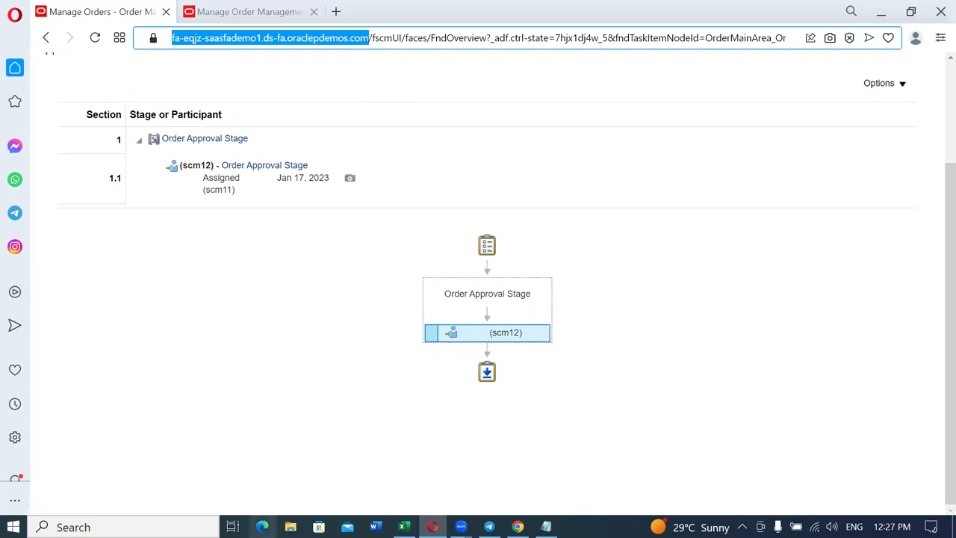
click(187, 314)
key(super+1)
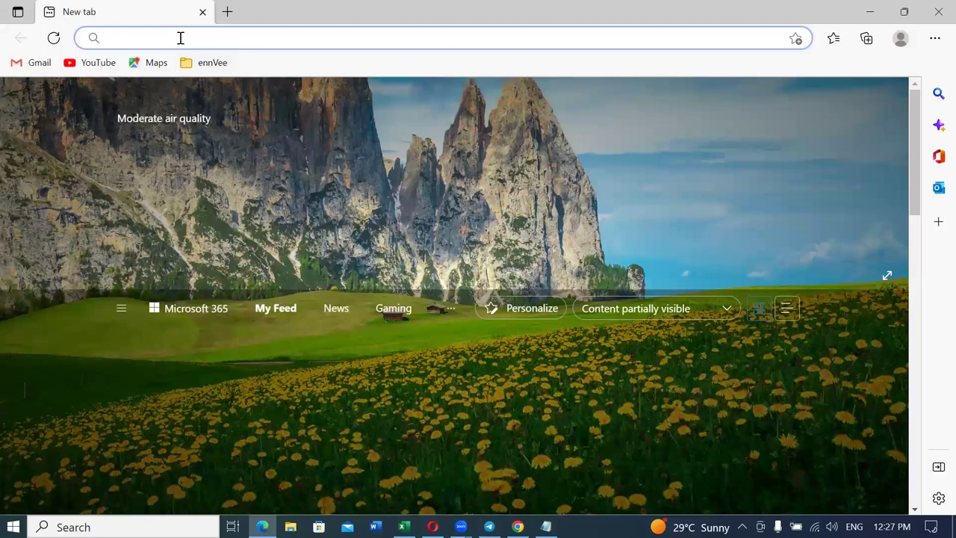
key(ctrl+v)
key(Return)
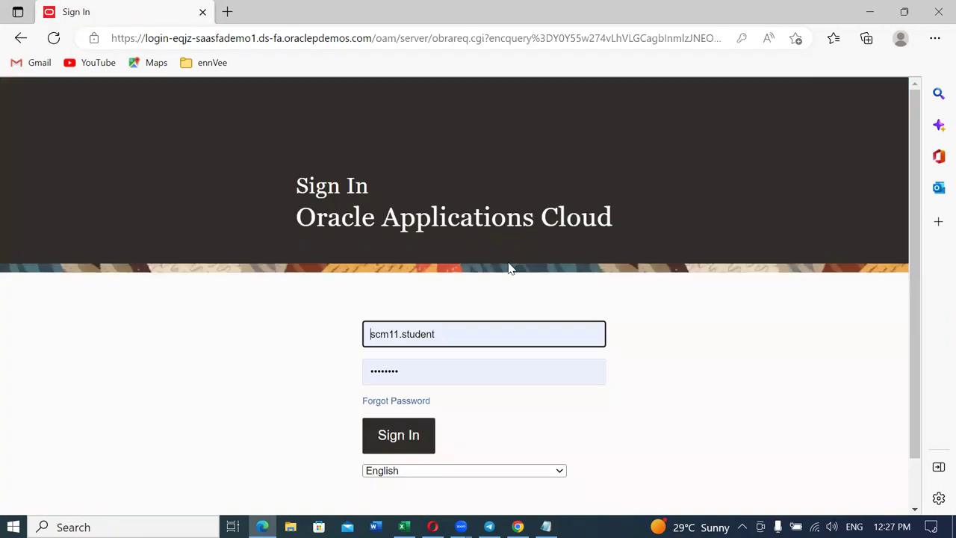
Sign in as the approving user, correcting the username's last digit and entering the password
click(395, 335)
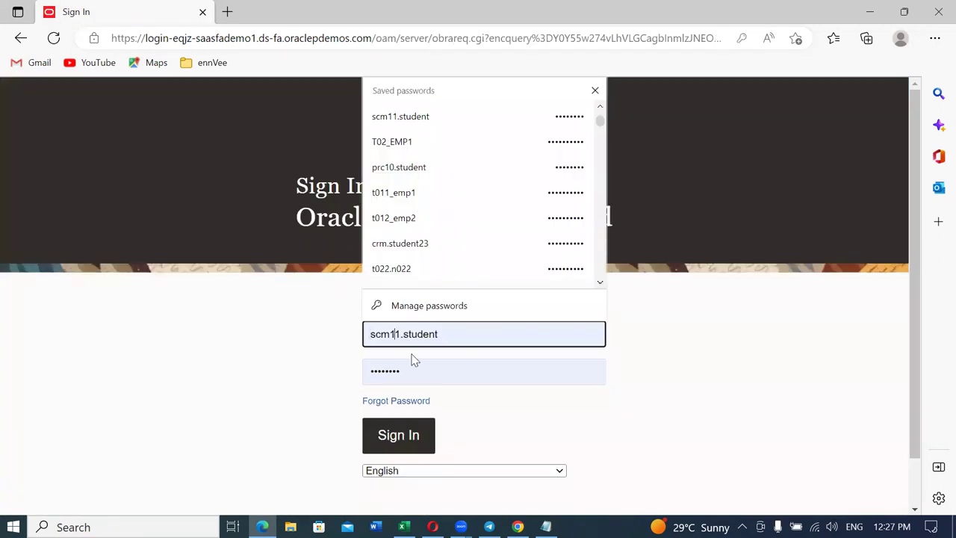
key(BackSpace)
text(2)
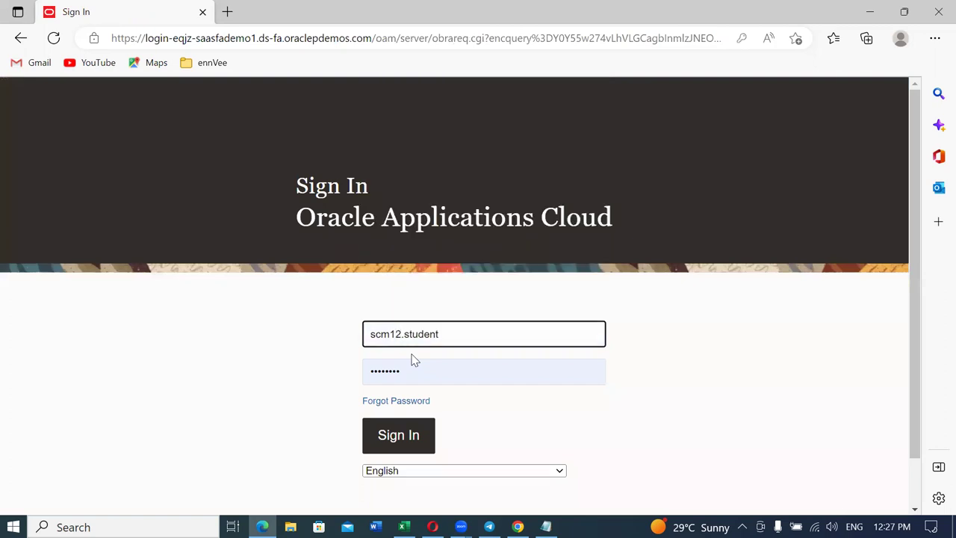
click(381, 434)
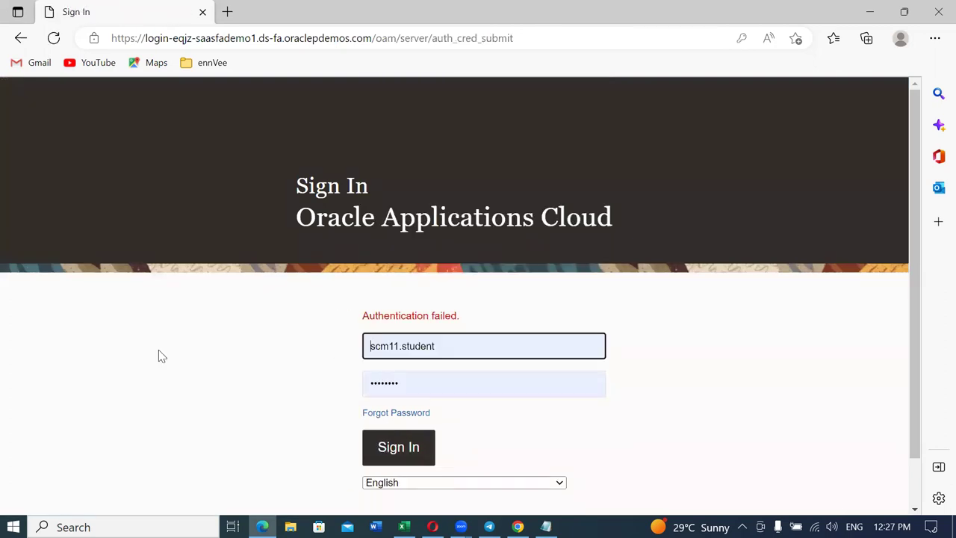
click(391, 349)
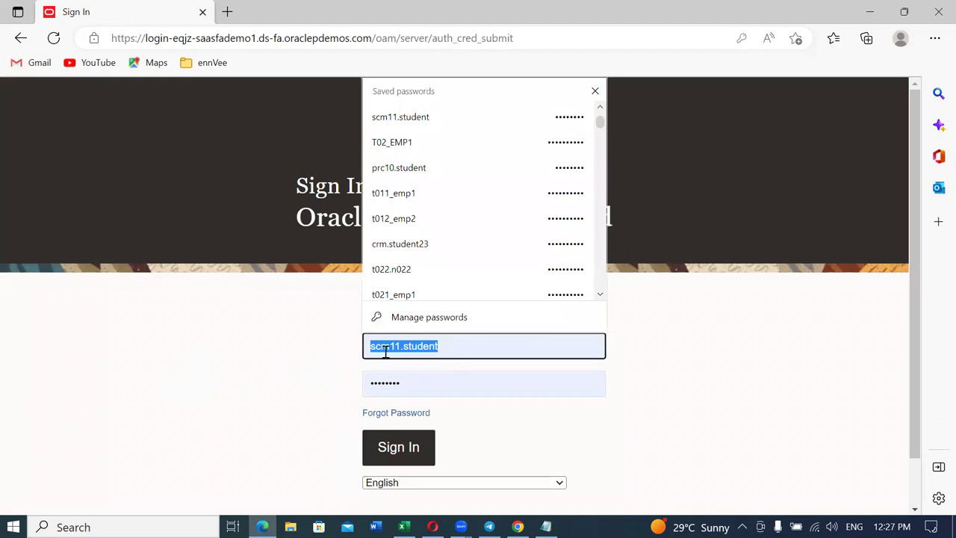
click(395, 347)
key(BackSpace)
text(2)
key(Tab)
text(••••••)
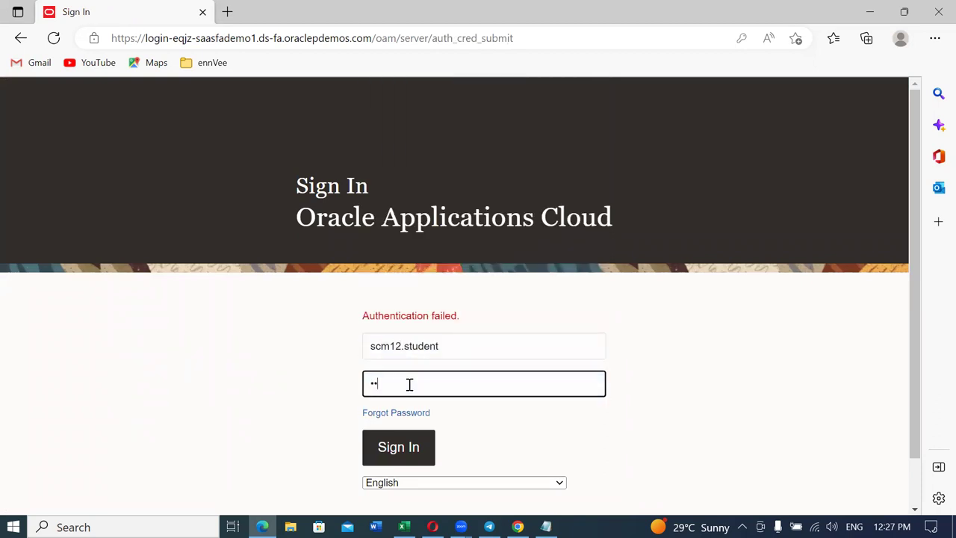
text(••••)
click(397, 446)
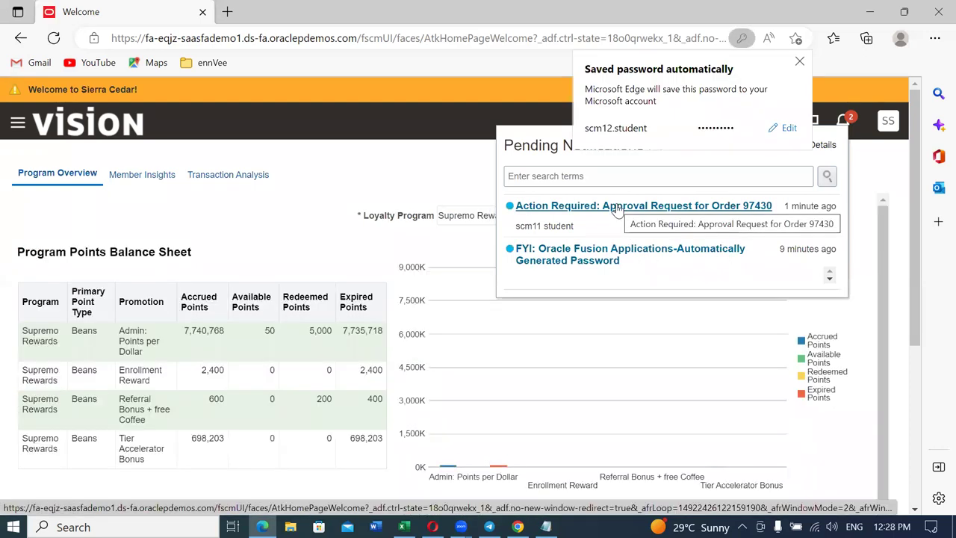
Open the Action Required approval request for order 97430 and approve it
click(616, 206)
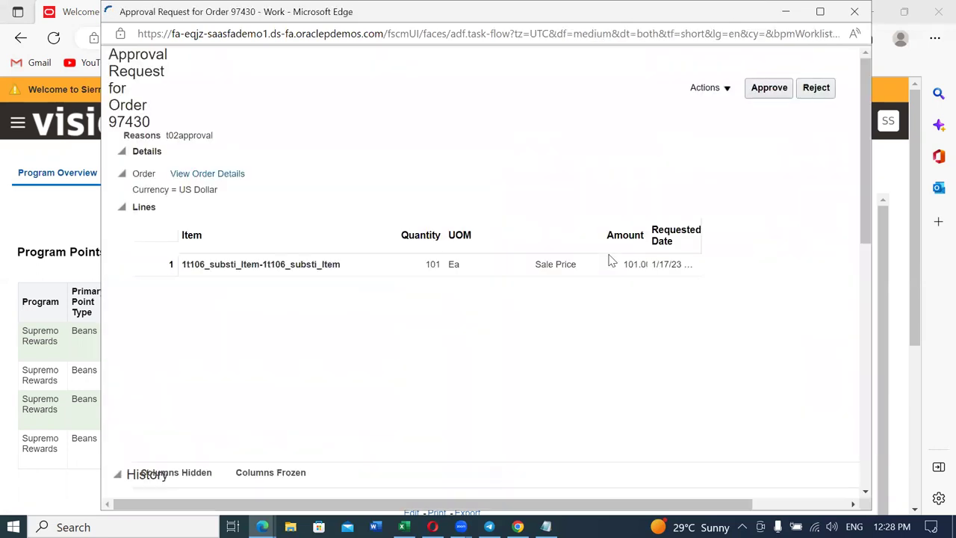
click(709, 60)
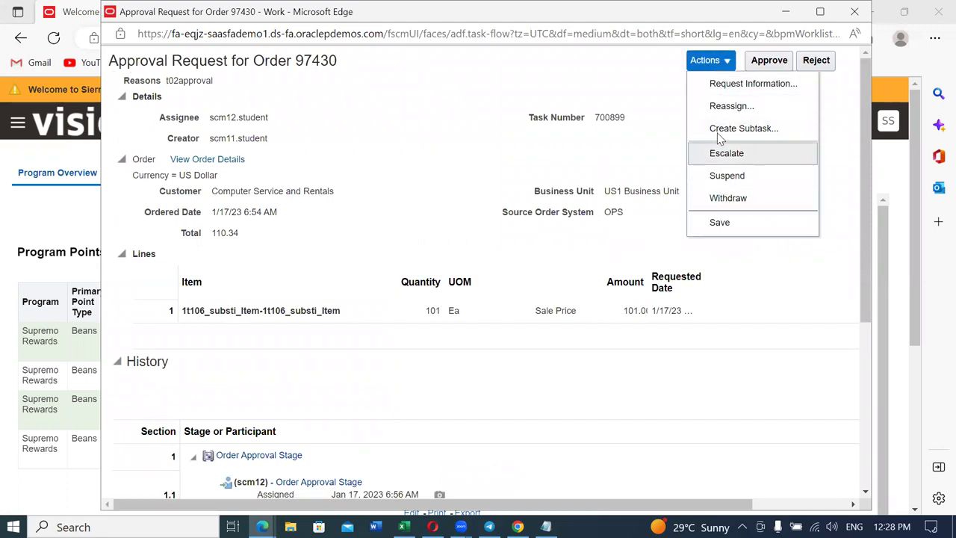
click(599, 99)
click(769, 61)
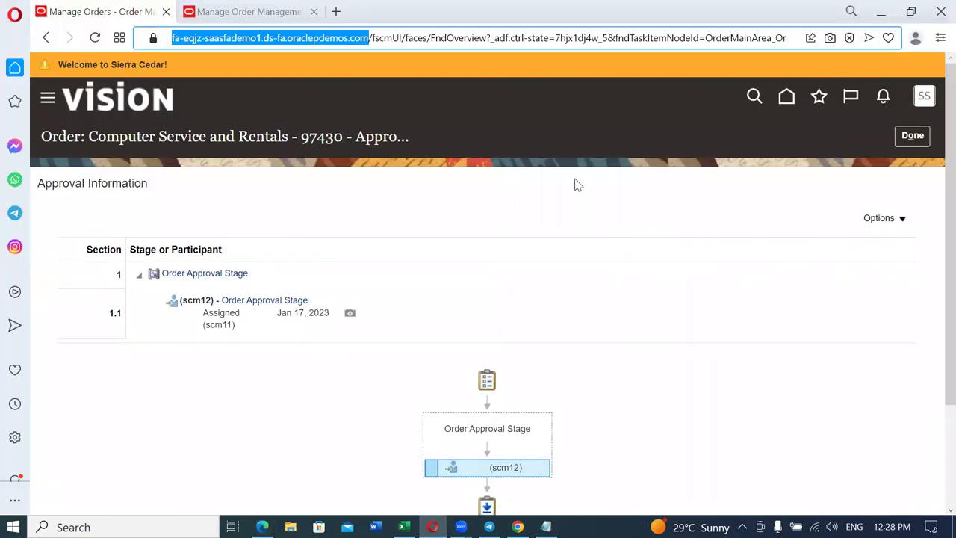
Close the approval details and refresh order 97430 to update its status
click(917, 139)
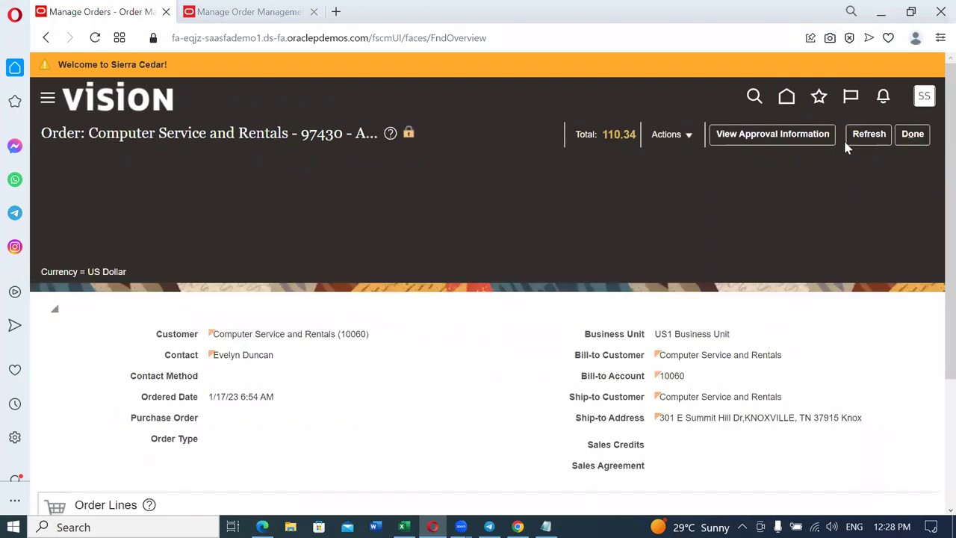
click(865, 138)
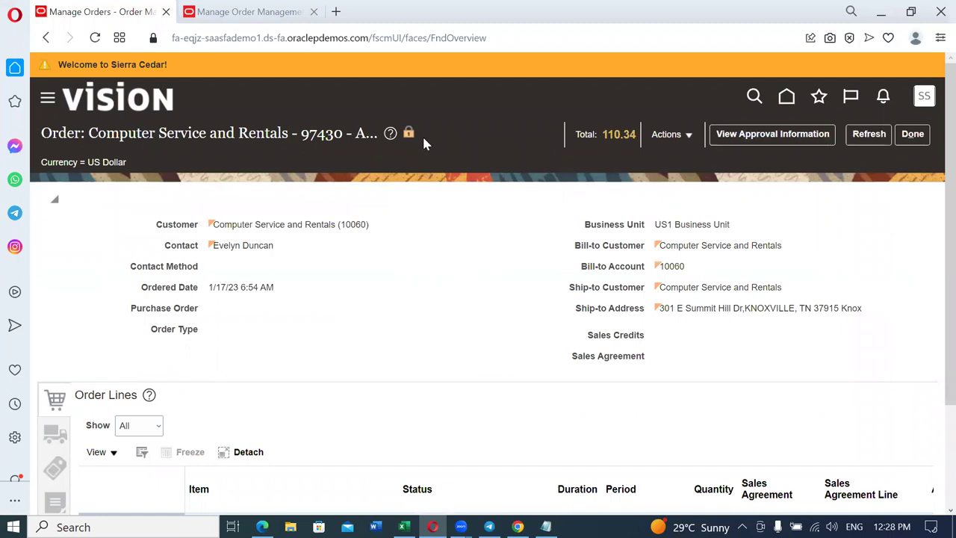
click(667, 136)
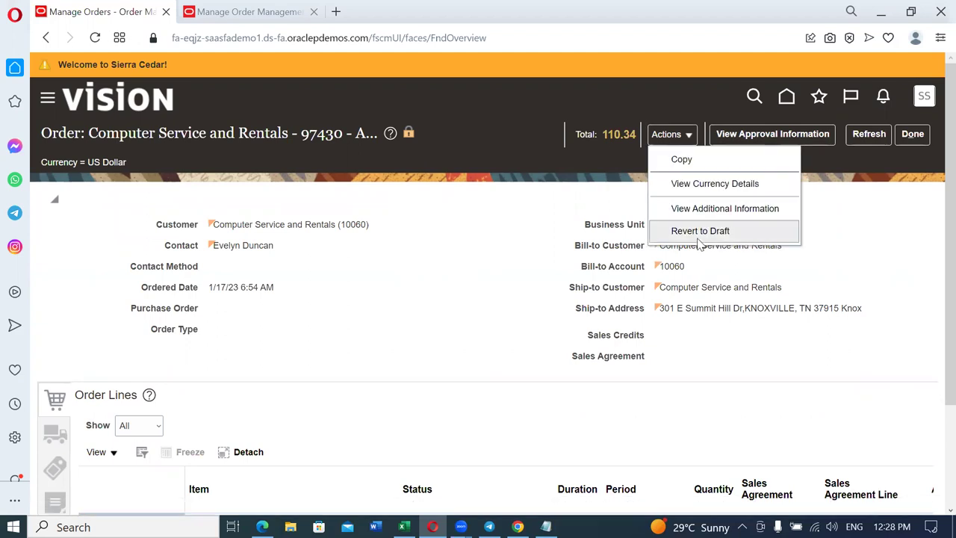
click(512, 139)
click(868, 135)
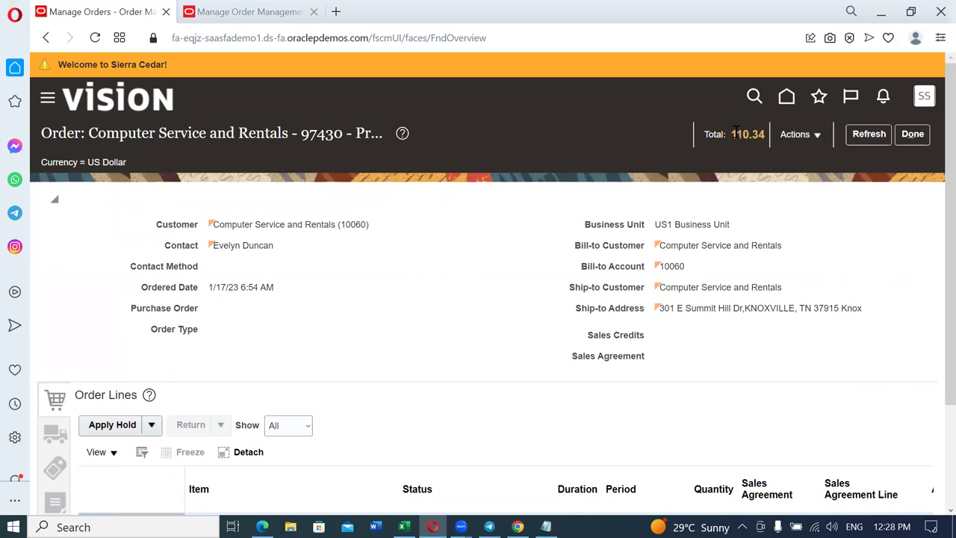
Confirm order 97430 shows Processing in the fulfillment view, then reopen the approval parameter's value list
click(798, 135)
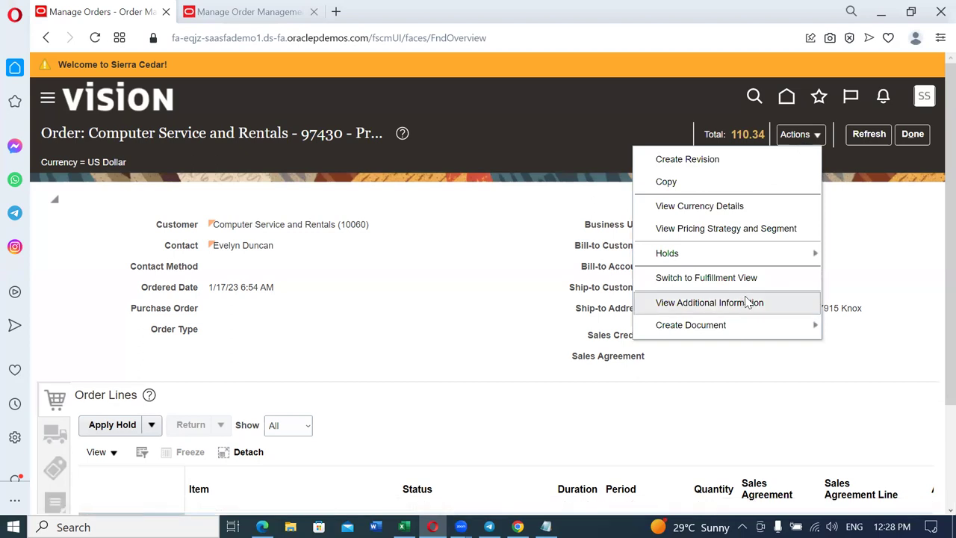
click(691, 277)
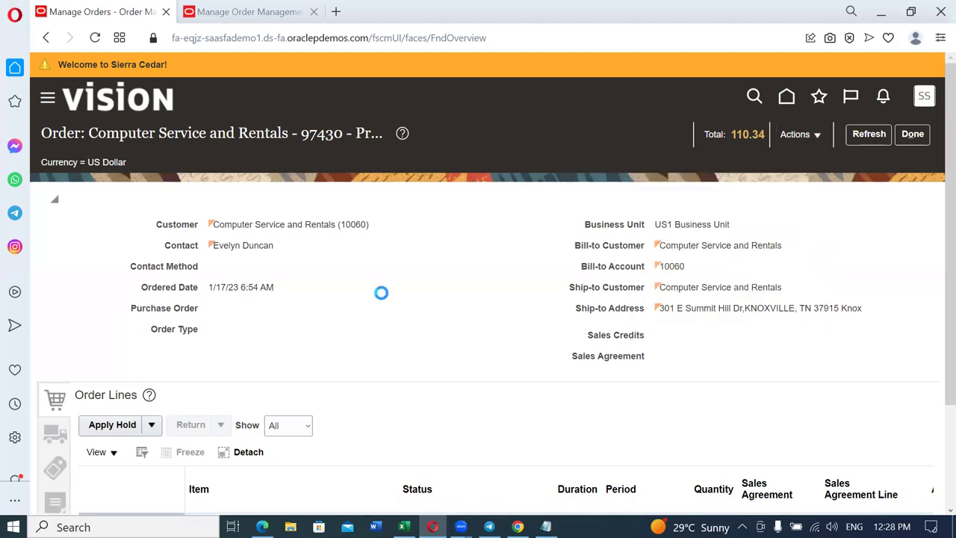
click(282, 19)
click(406, 336)
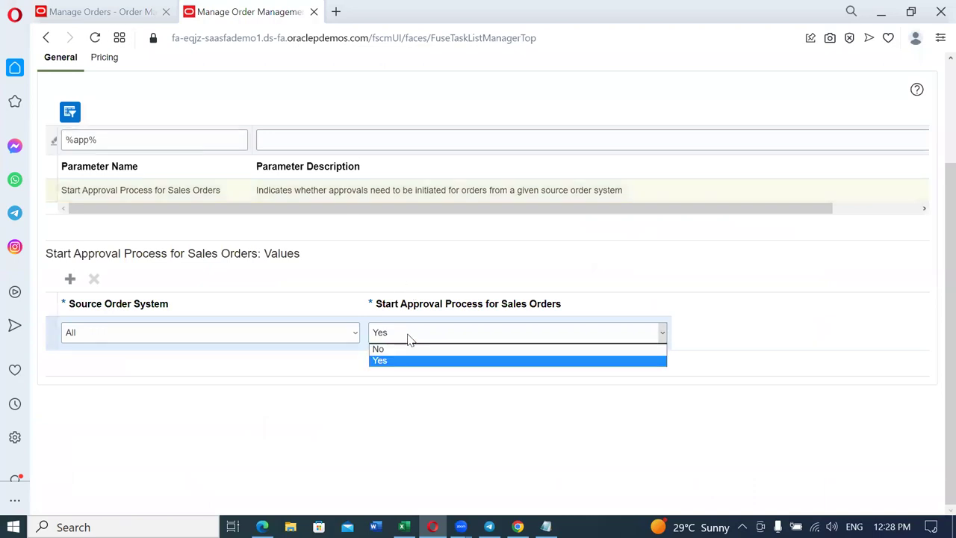
Change Start Approval Process for Sales Orders to No, accept the warning, and save and close
click(408, 349)
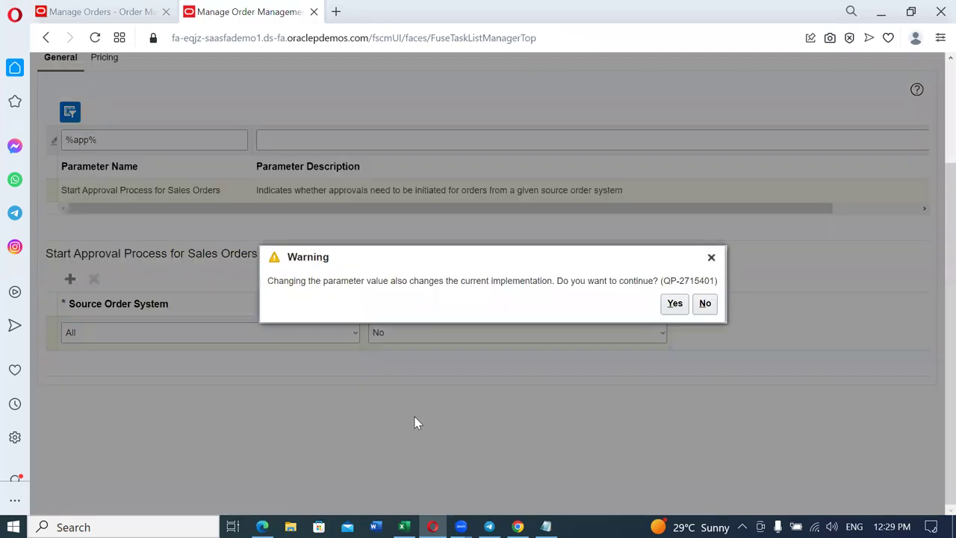
click(672, 303)
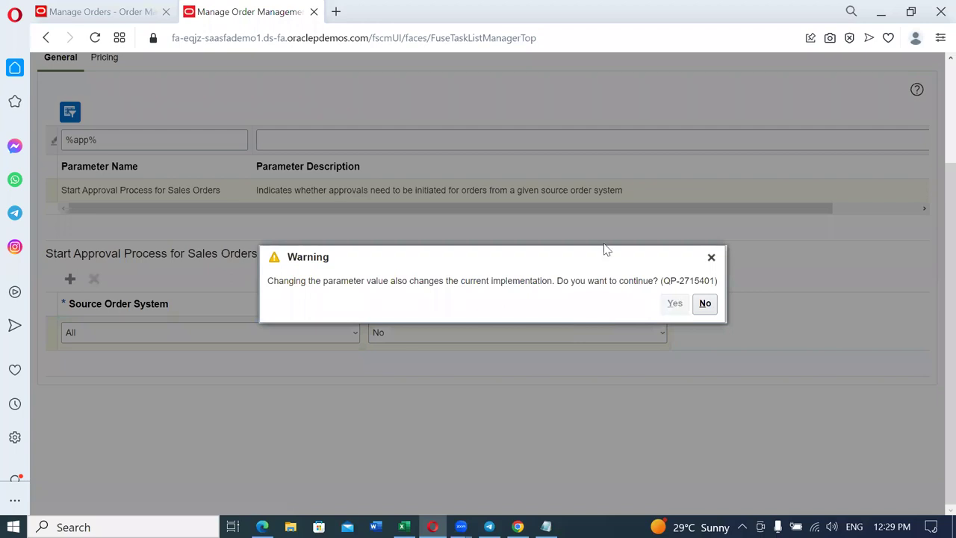
scroll(587, 213, up, 2)
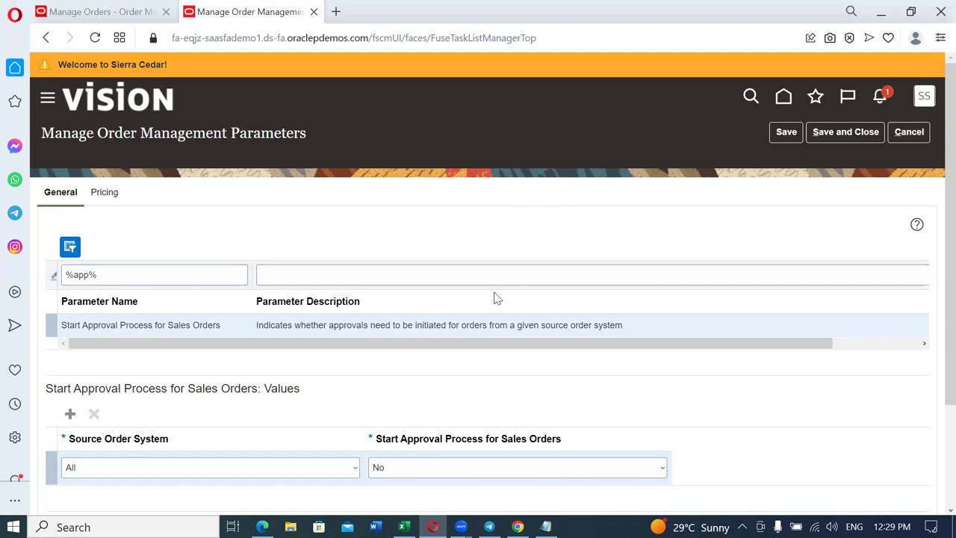
click(847, 132)
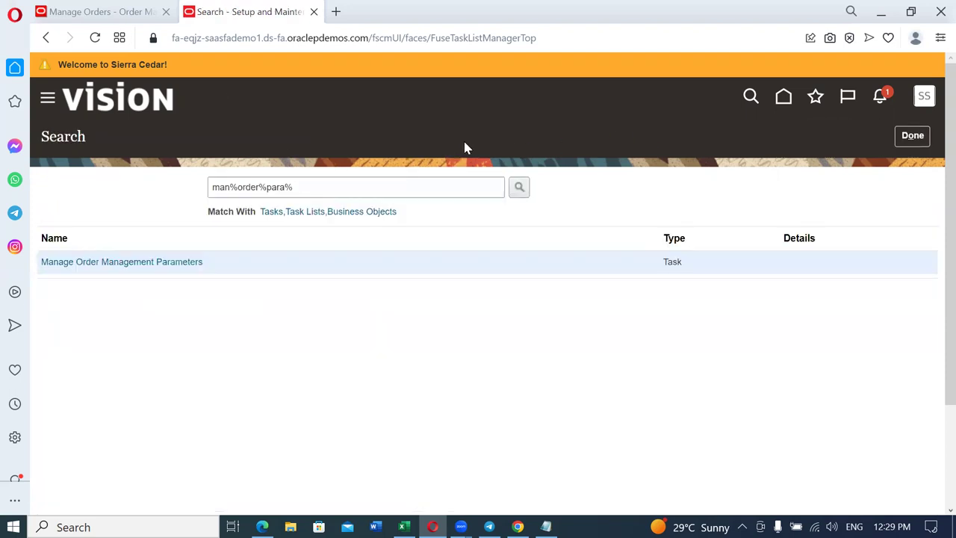
Open the orchestration process from order 97430's fulfillment line, showing Awaiting Shipping status
click(104, 12)
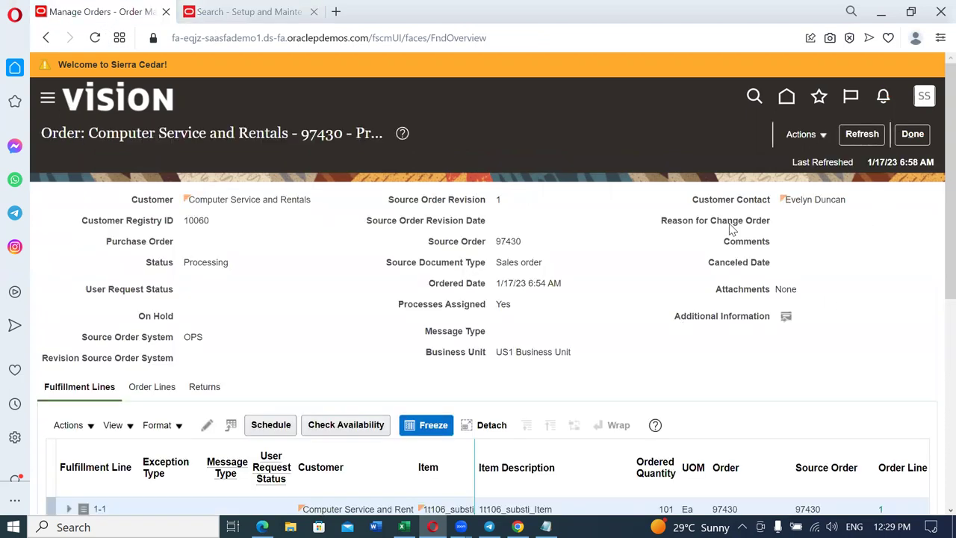
scroll(713, 275, down, 2)
drag(515, 379, 552, 391)
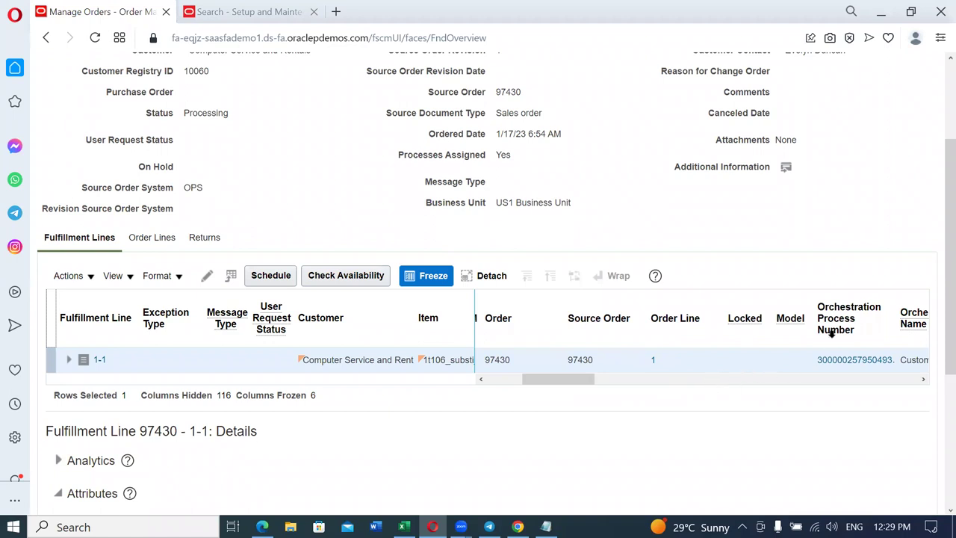
click(853, 363)
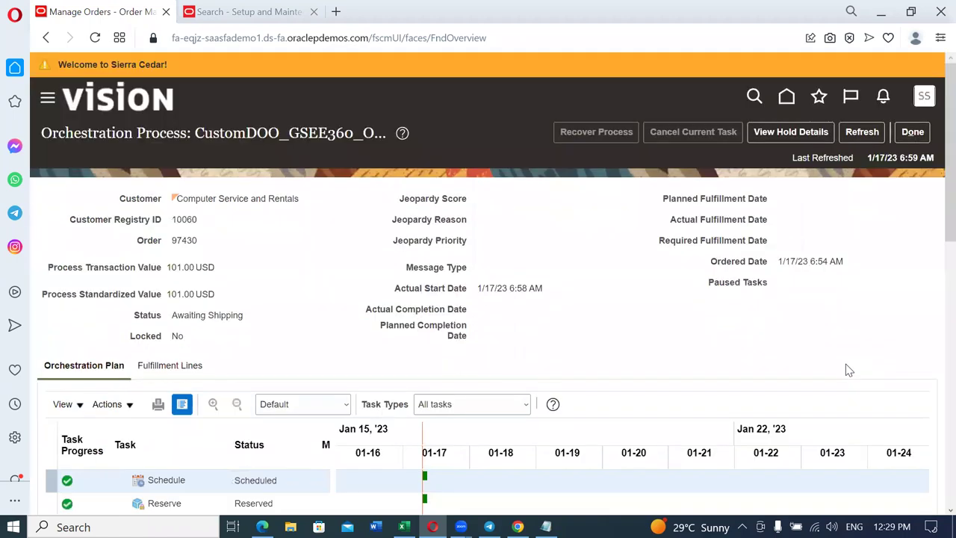
scroll(299, 375, down, 2)
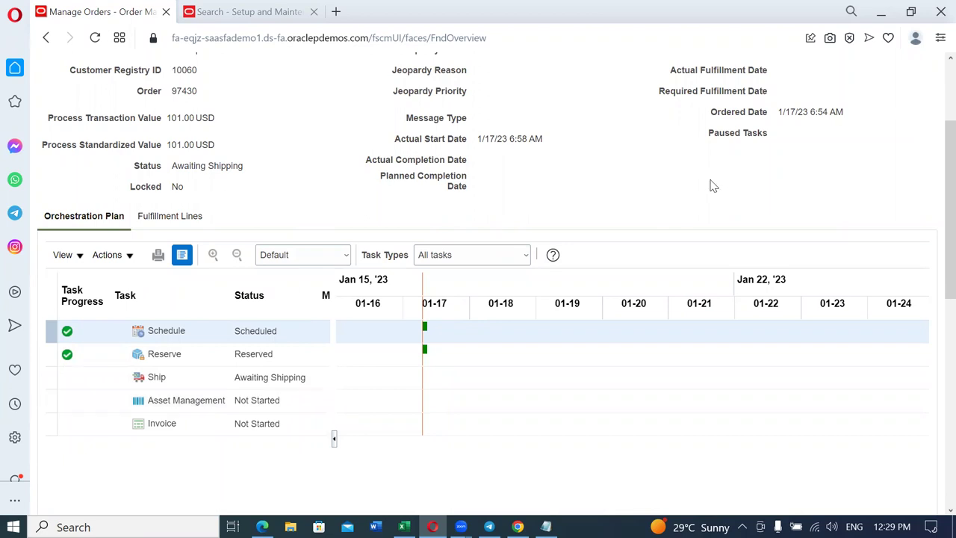
scroll(713, 186, up, 3)
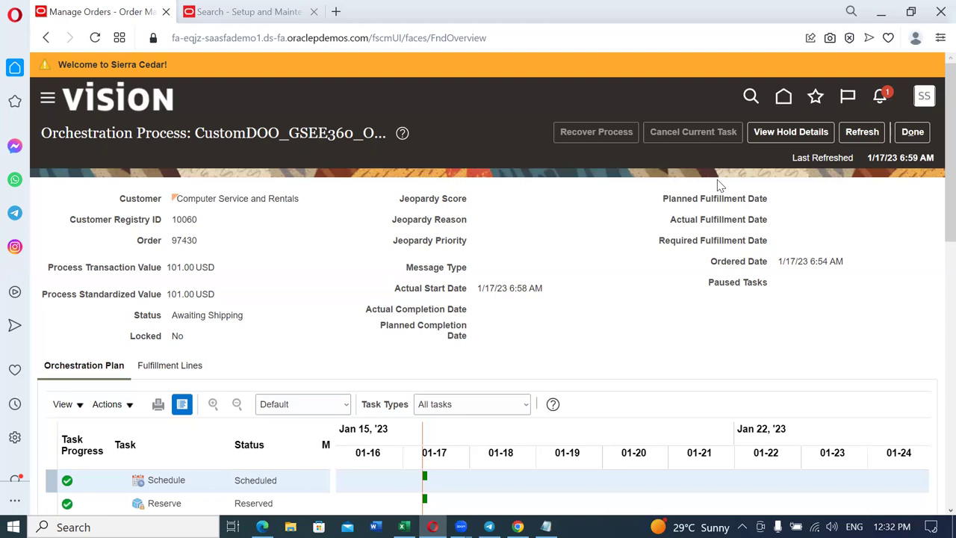
click(925, 128)
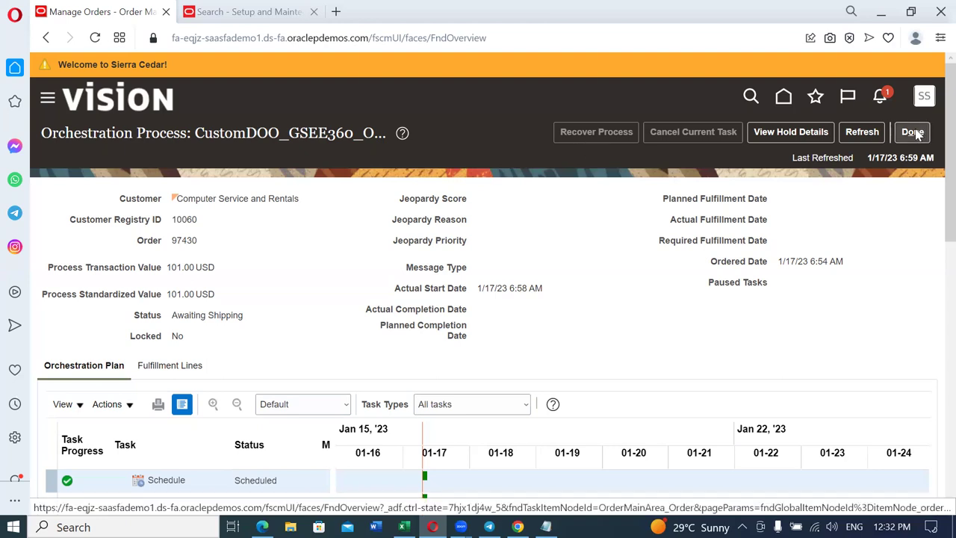